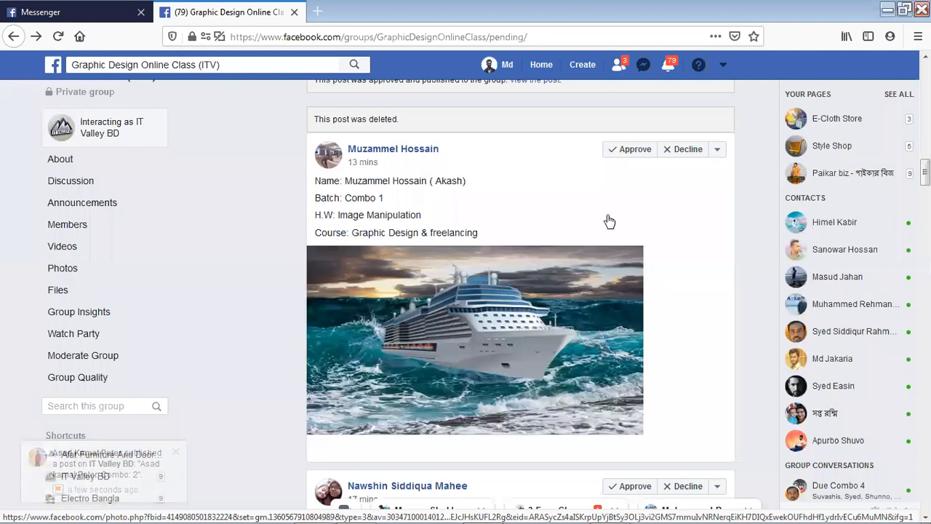
Step: Approve the cruise-ship homework post and scroll down to the next post
click(631, 151)
scroll(458, 287, down, 1)
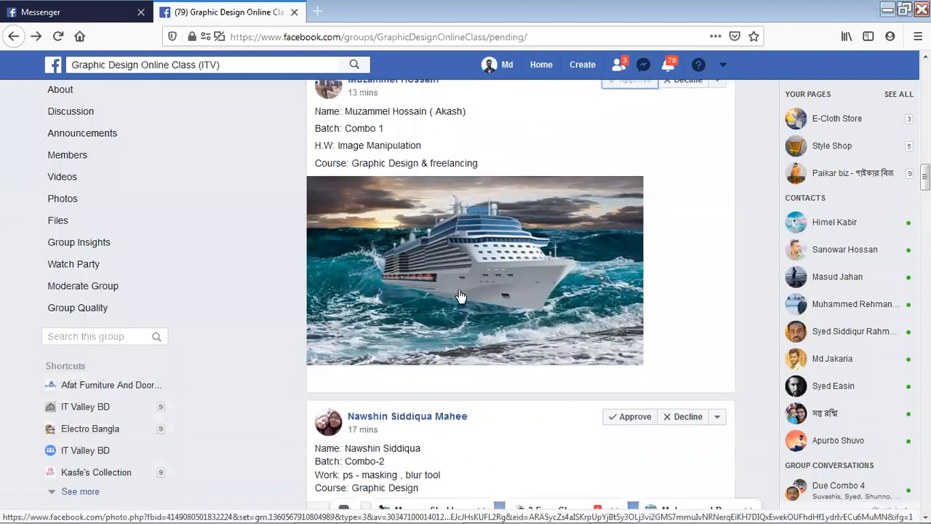
scroll(442, 311, down, 1)
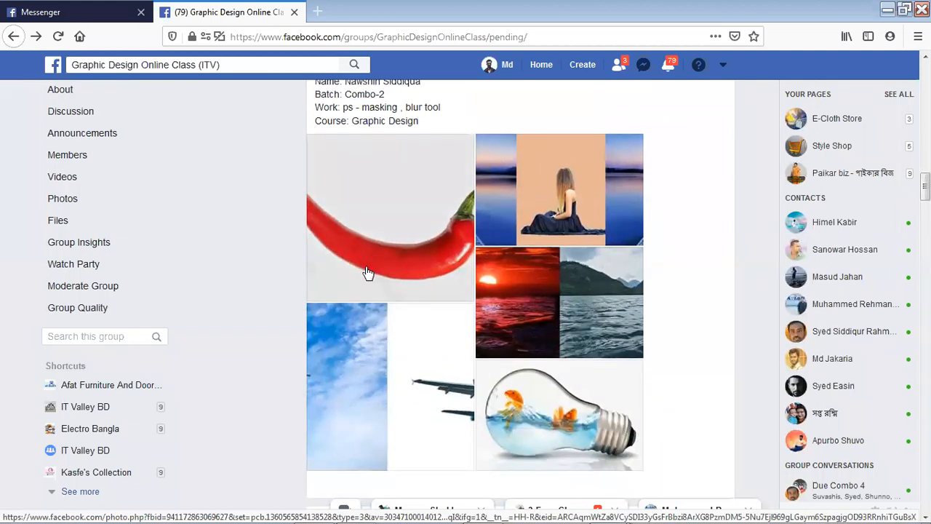
Step: Open the red chili photo full-size and browse the pier, sunset lake and lightbulb fish photos
click(368, 272)
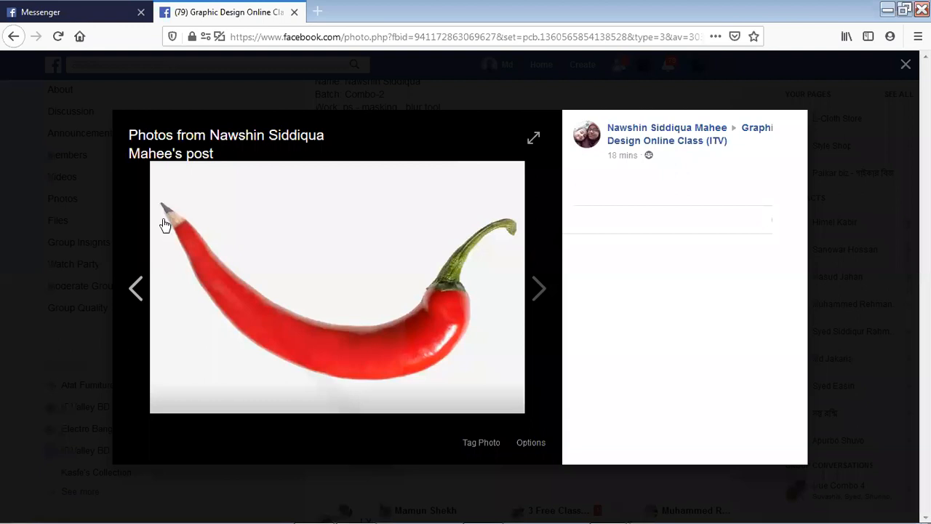
click(539, 290)
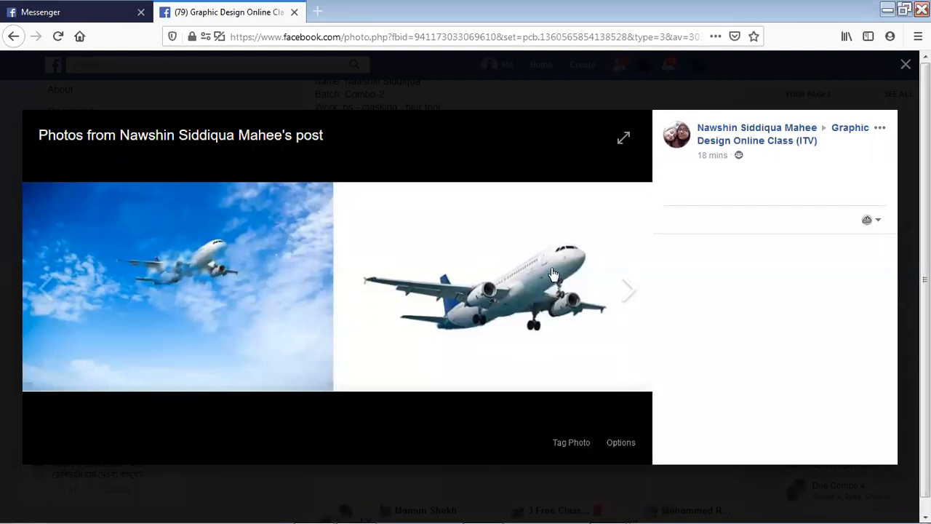
click(623, 297)
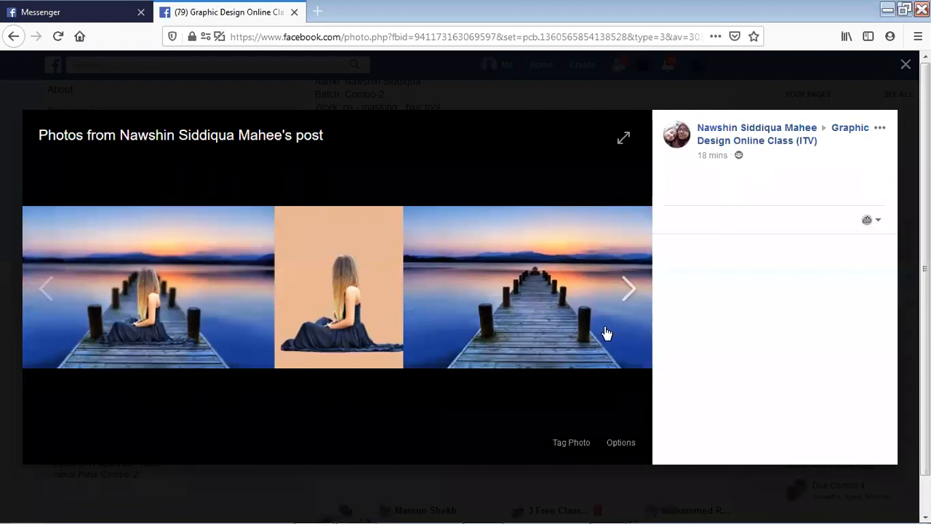
click(624, 295)
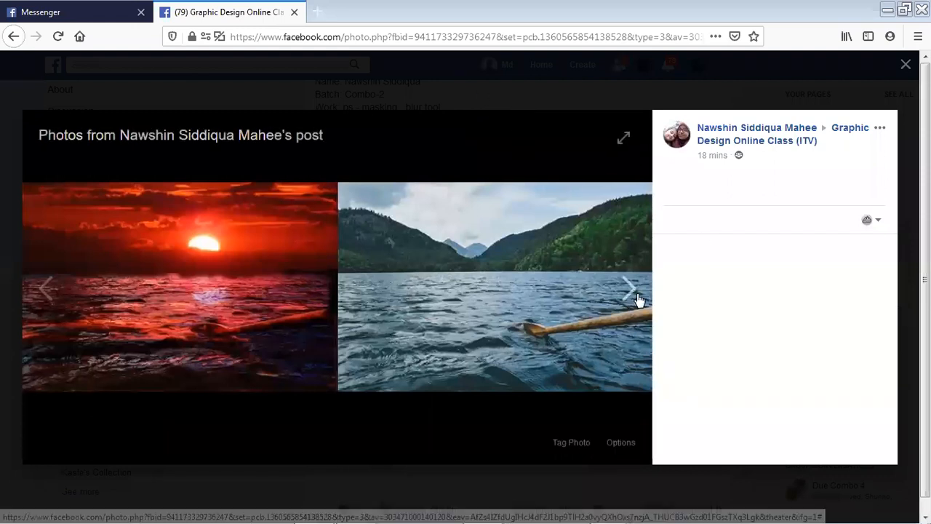
click(628, 291)
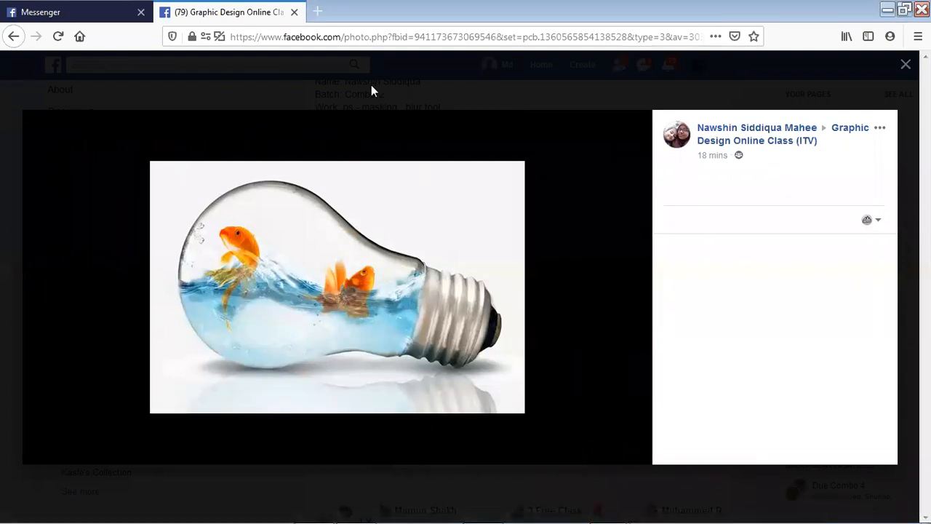
click(629, 297)
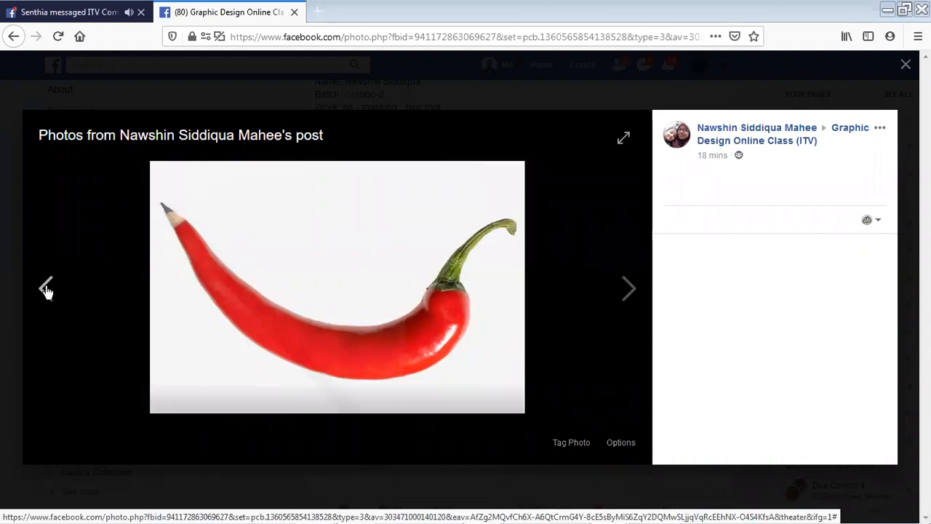
Step: Step back through the lightbulb fish, sunset lake and earlier photos, then close the viewer
click(45, 289)
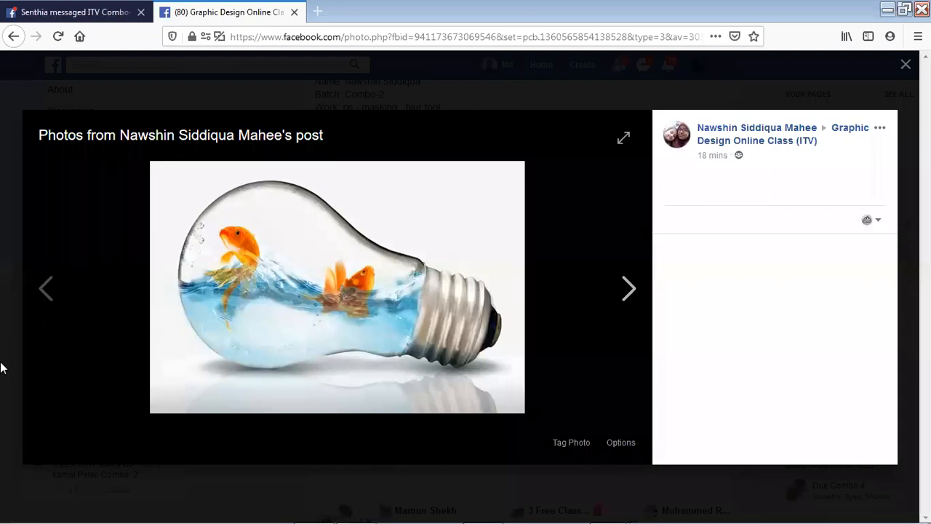
click(45, 289)
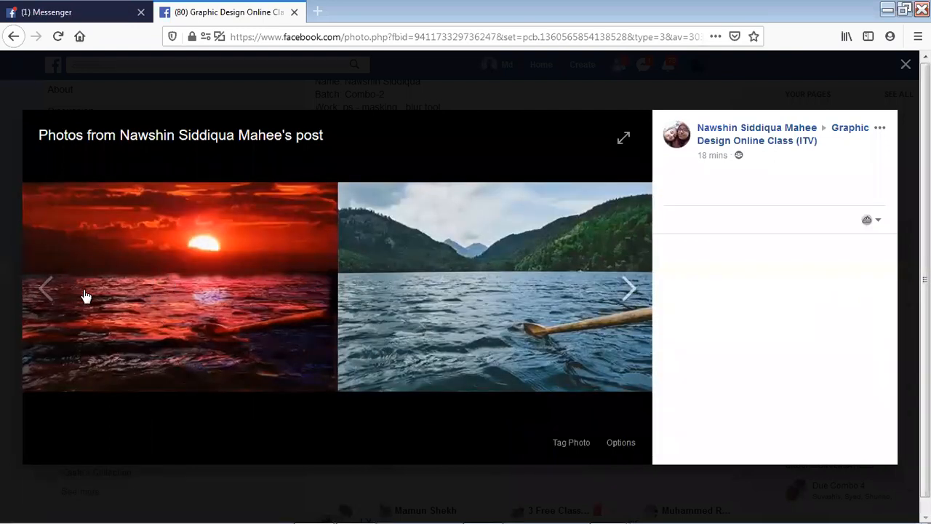
click(46, 290)
click(45, 289)
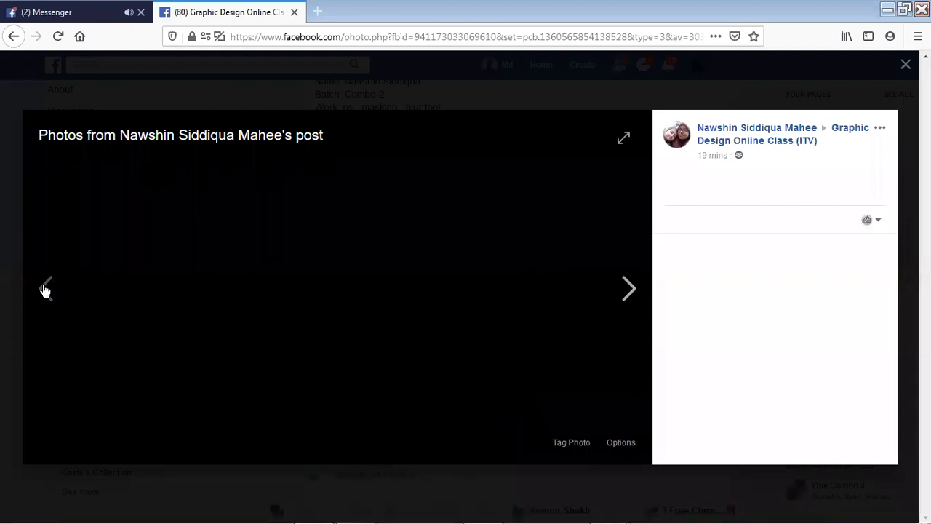
click(9, 252)
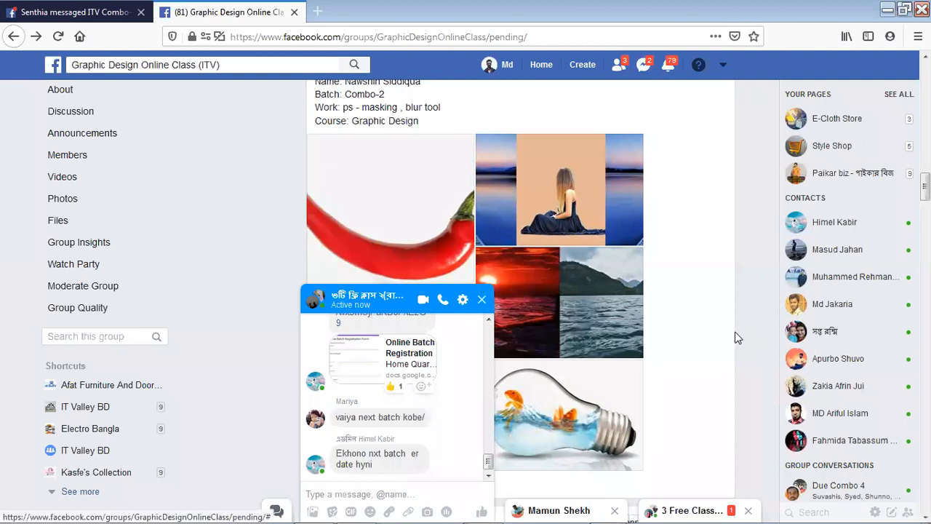
Step: Approve the masking and blur-tool post, then open the next post's motorbike photo full-size
scroll(732, 336, up, 2)
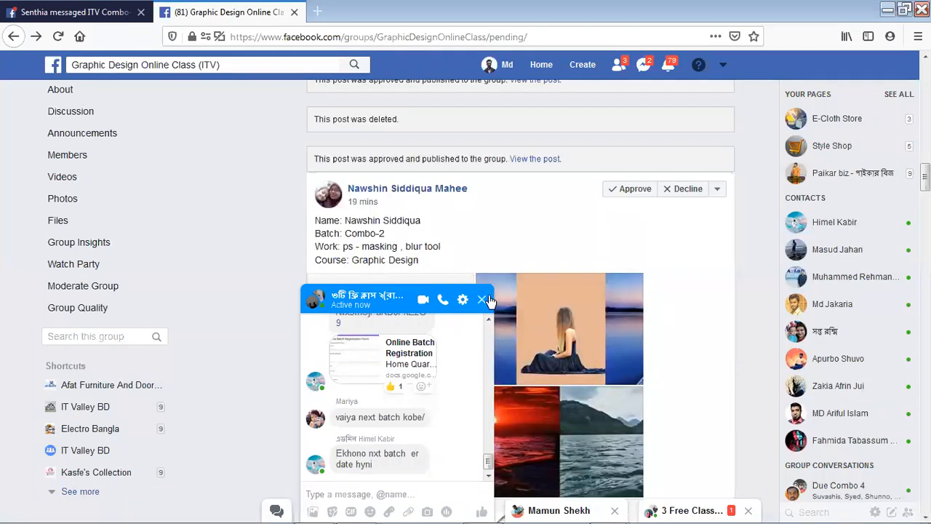
click(629, 189)
scroll(453, 283, down, 3)
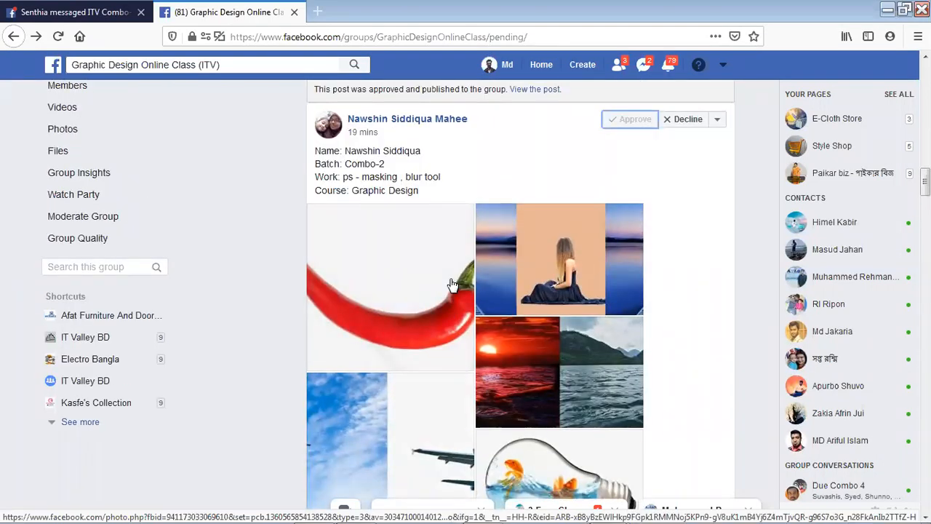
scroll(449, 285, down, 4)
scroll(452, 284, down, 6)
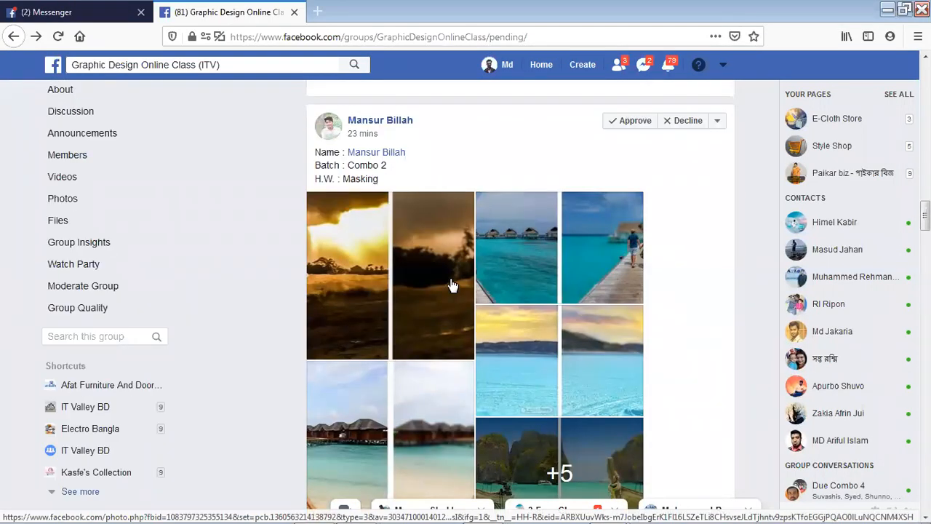
scroll(452, 285, up, 2)
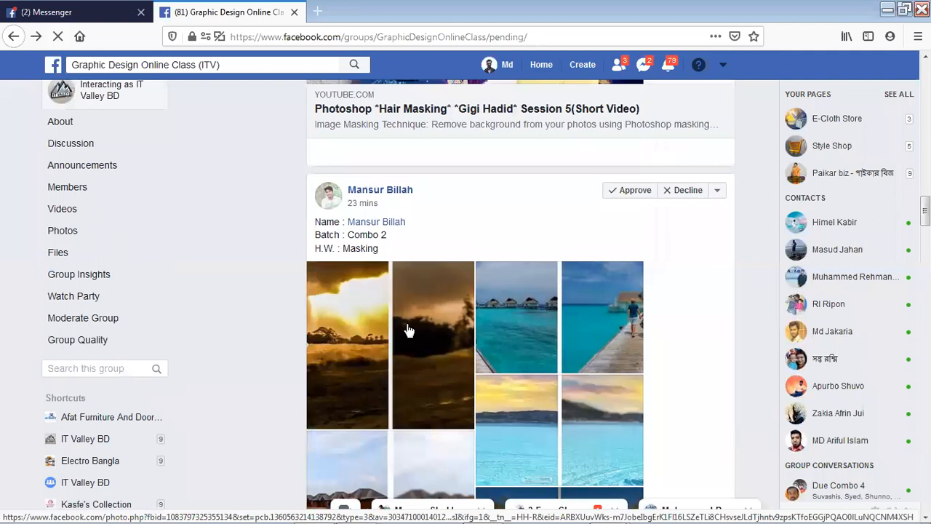
click(409, 330)
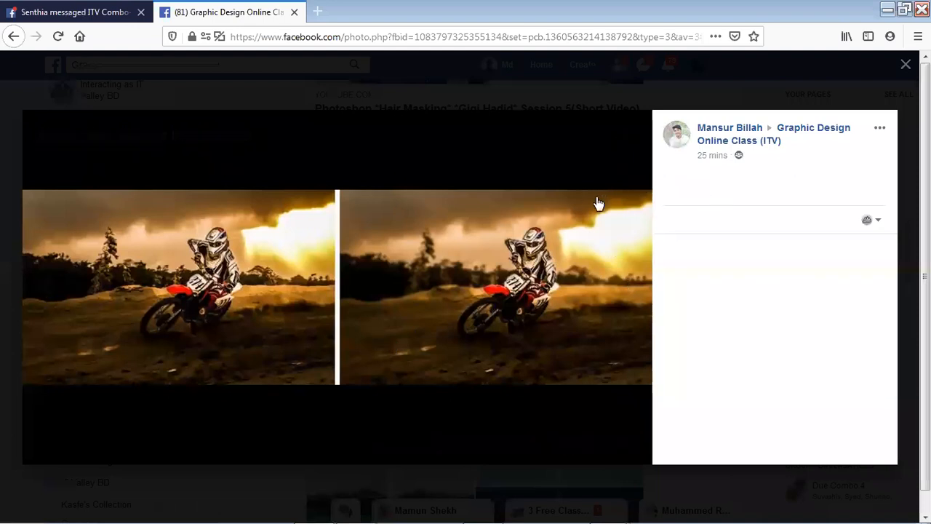
Step: View the pier couple, woman-in-water and longtail boat before-and-after photos
click(626, 292)
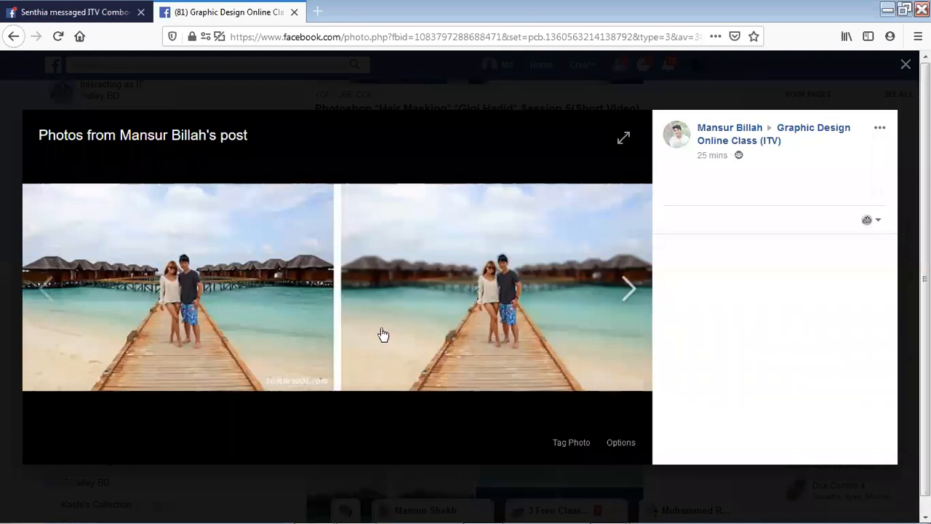
click(626, 287)
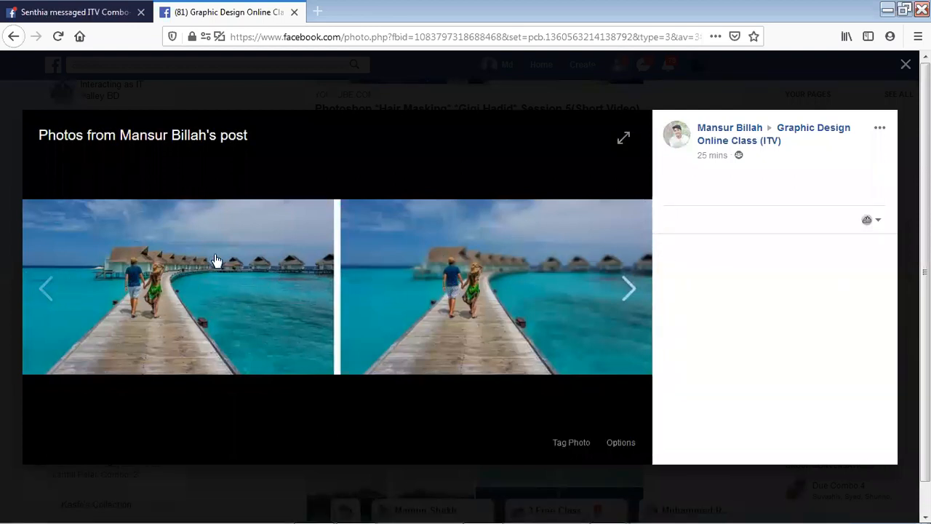
click(44, 291)
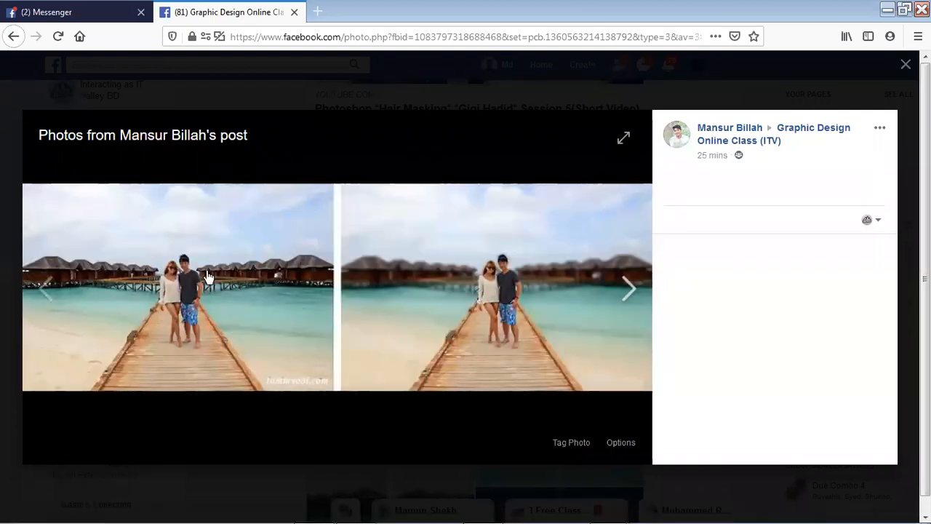
click(618, 294)
click(619, 294)
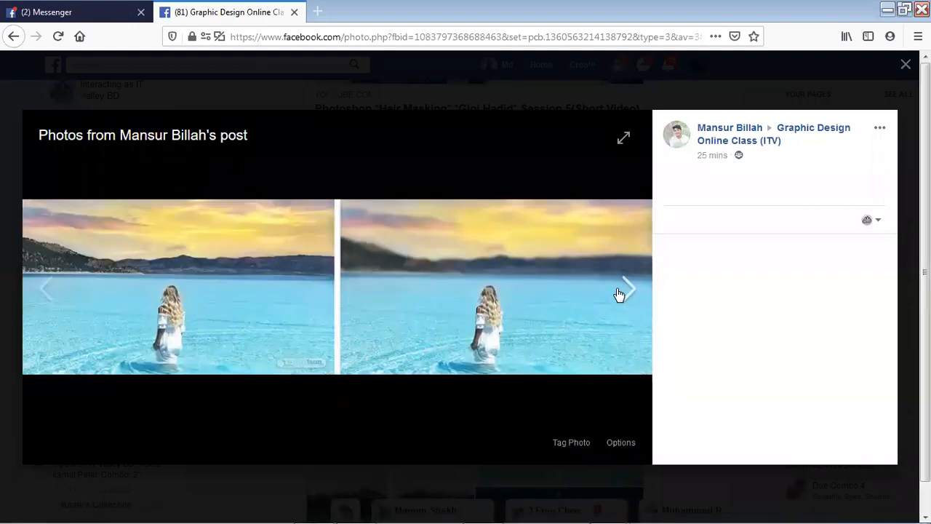
click(618, 293)
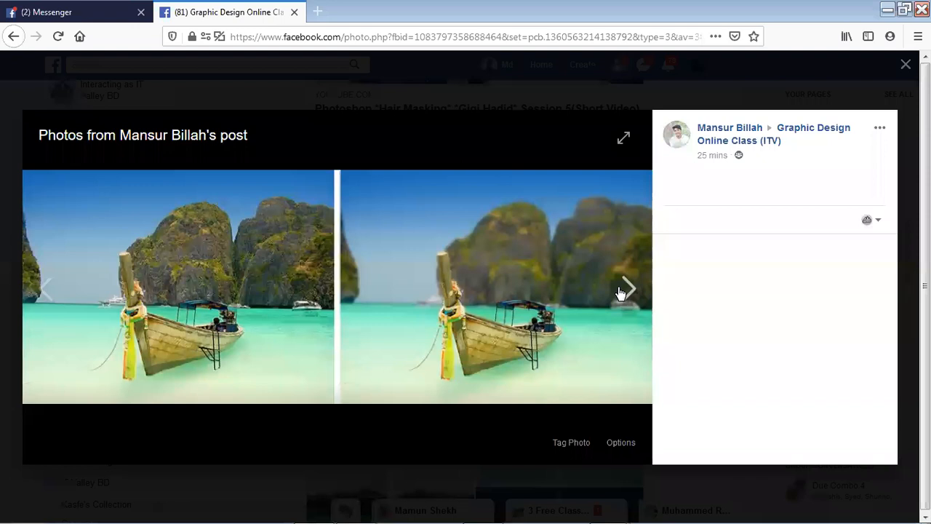
Step: View the infinity pool, paddleboarder, bicycle and motocross photos, then return to pending posts
click(618, 292)
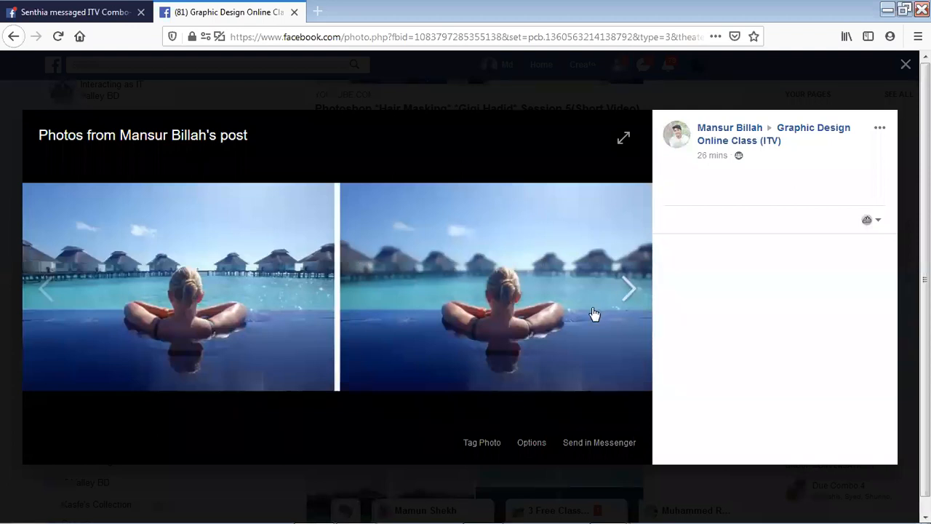
click(627, 291)
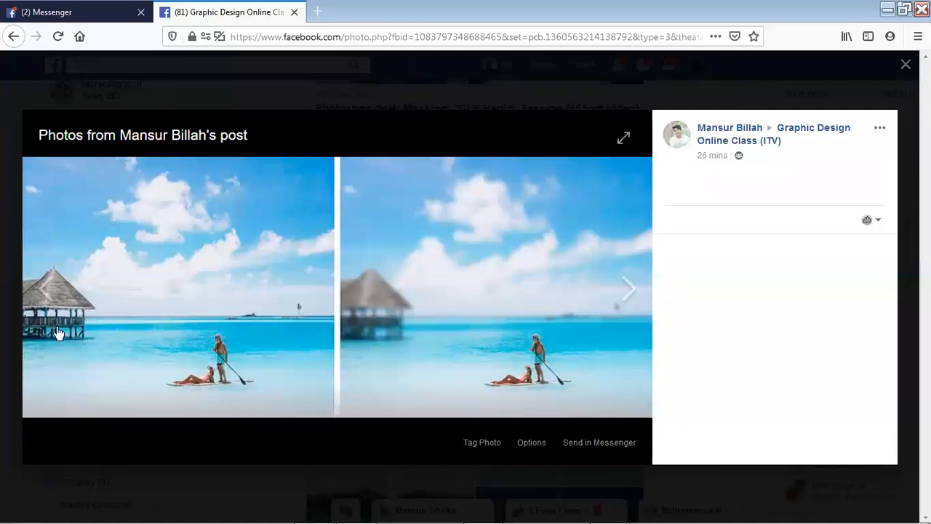
click(626, 288)
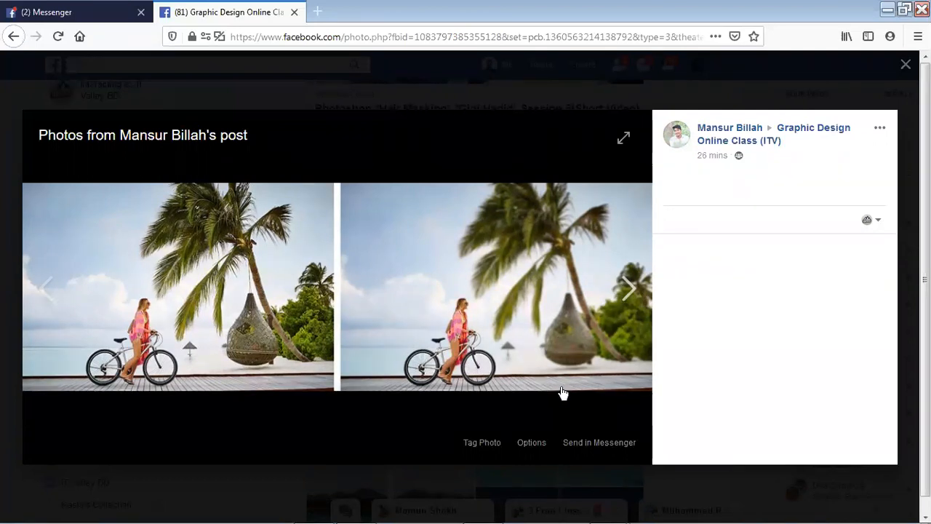
click(629, 292)
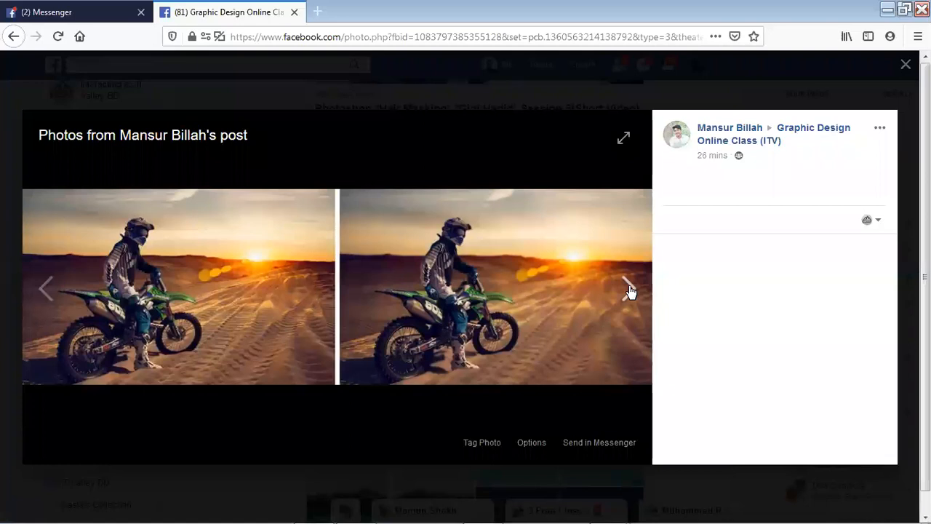
click(11, 291)
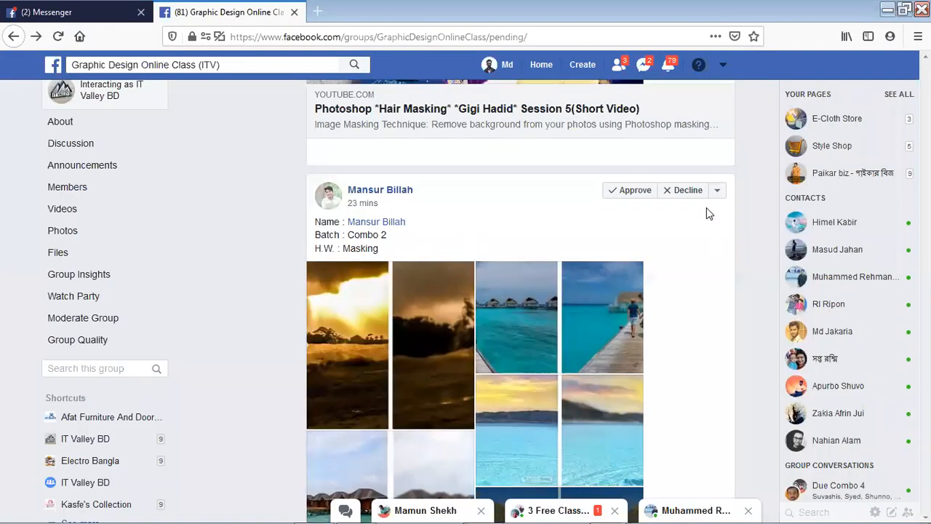
Step: Approve the Combo 2 masking post and open the Brush Tool Work post's river photo
click(631, 190)
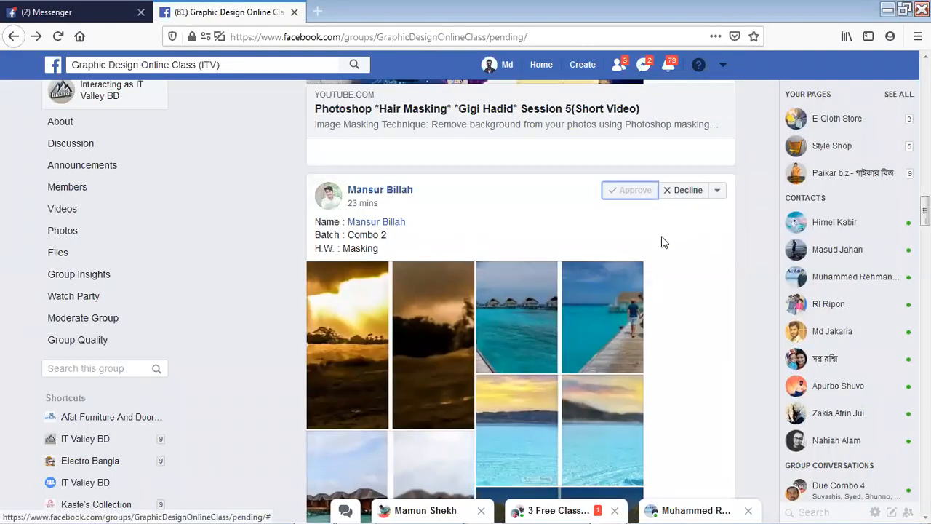
scroll(662, 241, down, 10)
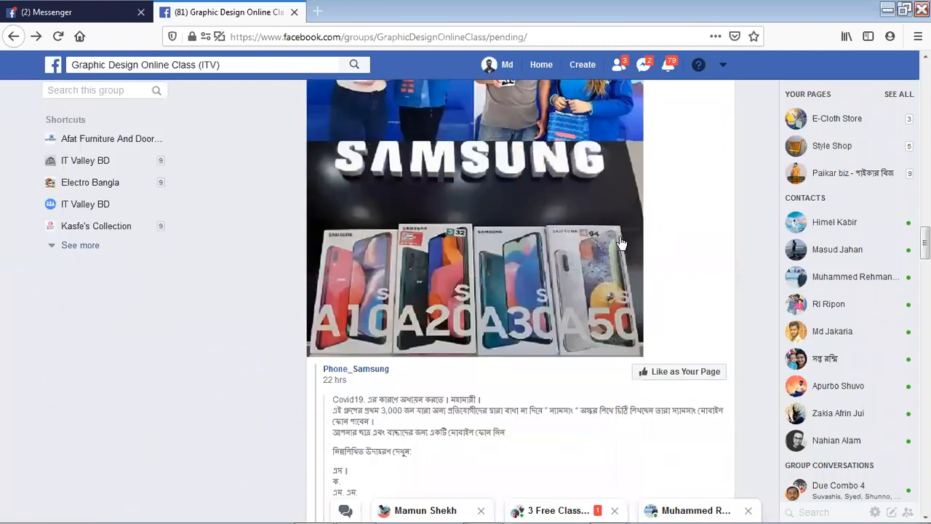
scroll(620, 242, up, 4)
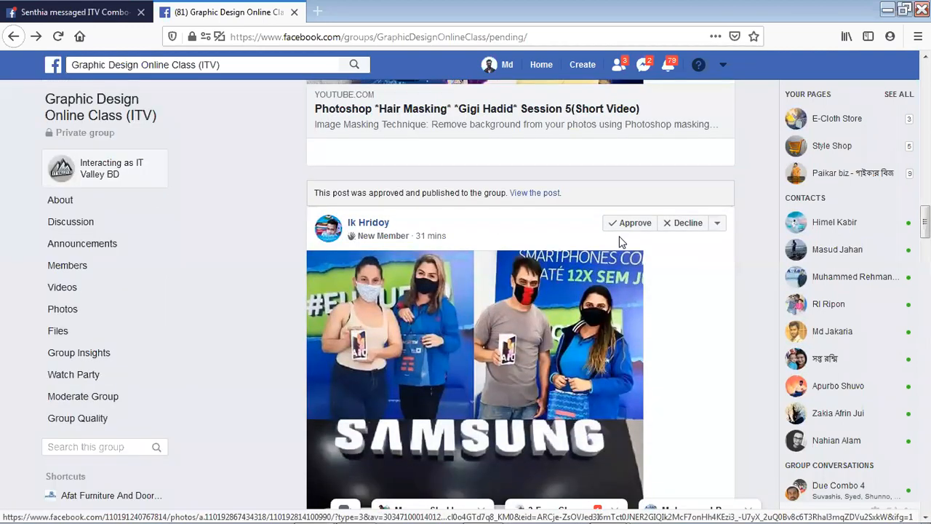
scroll(618, 247, down, 6)
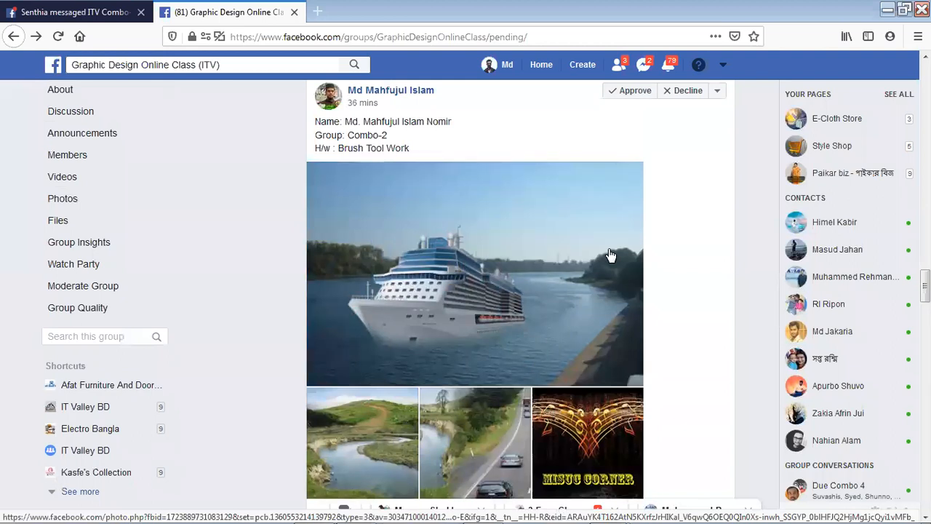
scroll(609, 255, down, 2)
click(370, 391)
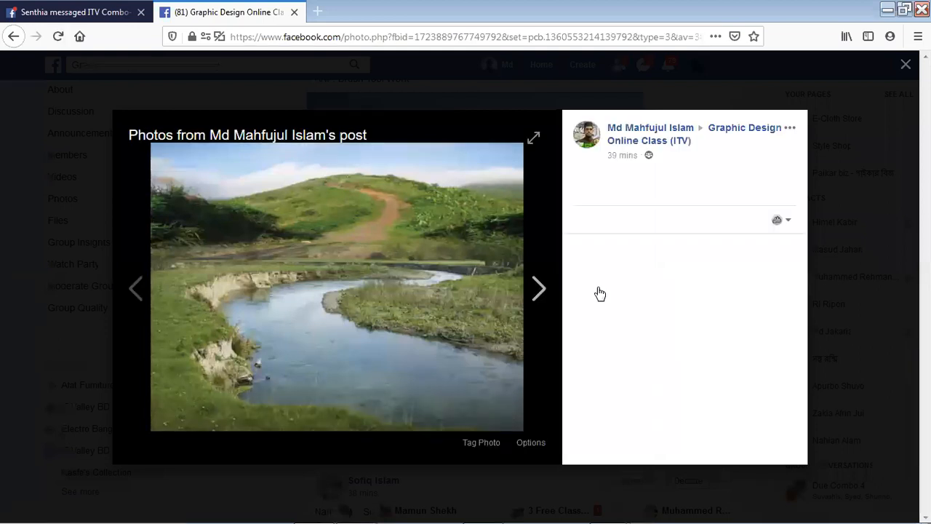
Step: Compare the river-and-hillside photo with the river-and-highway composite, flipping back and forth
click(536, 287)
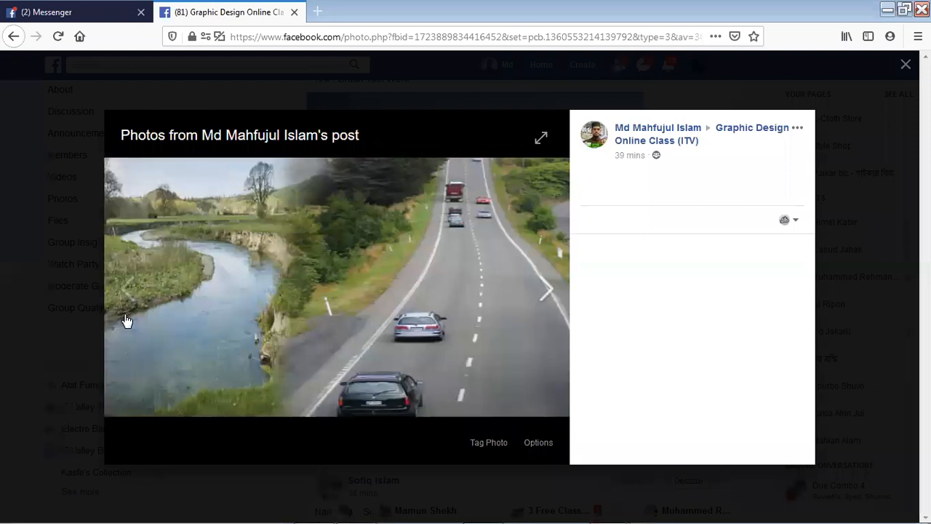
click(125, 291)
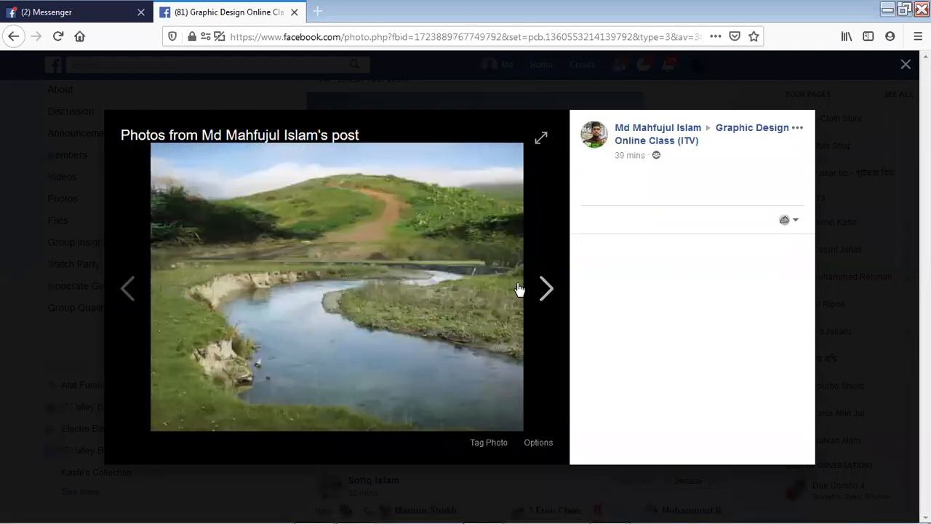
click(544, 288)
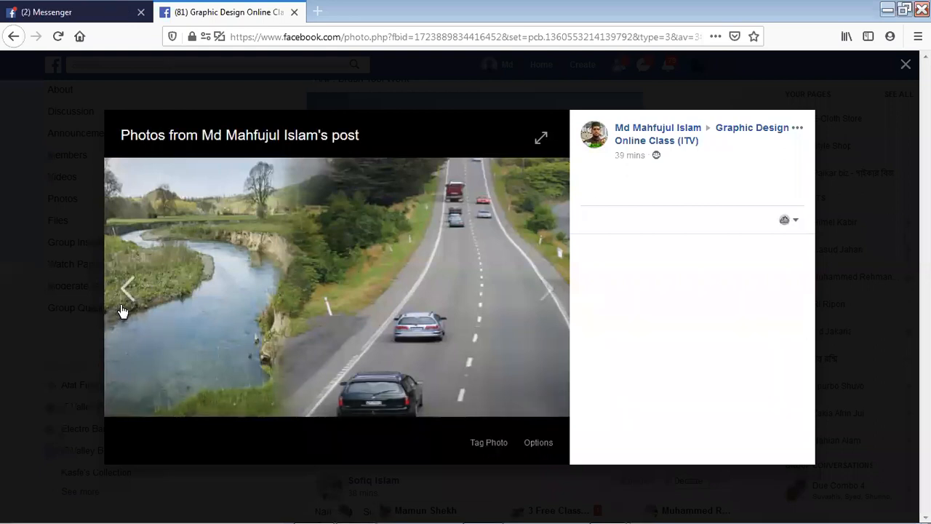
click(127, 304)
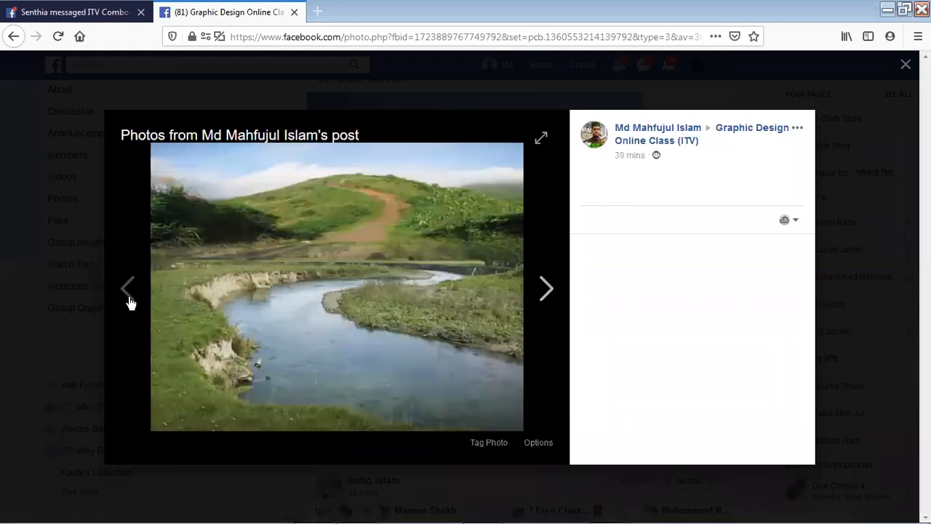
click(545, 306)
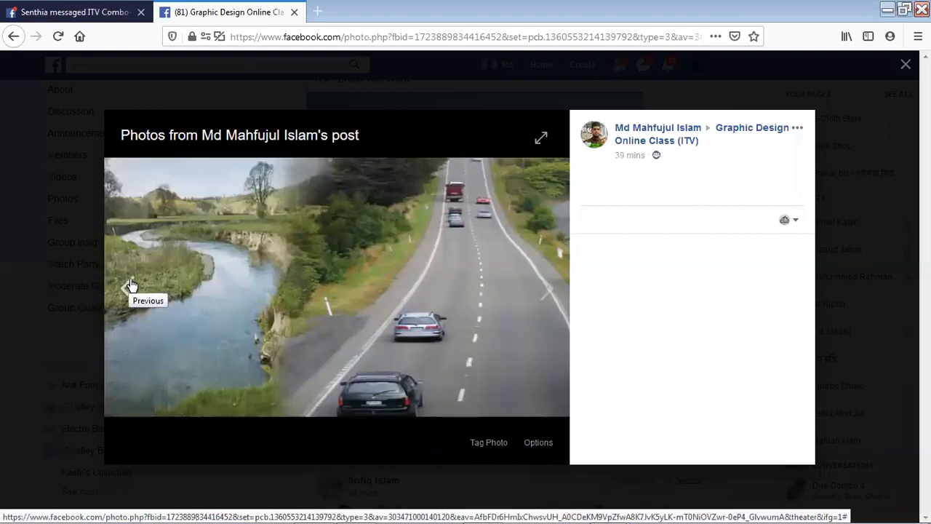
click(132, 284)
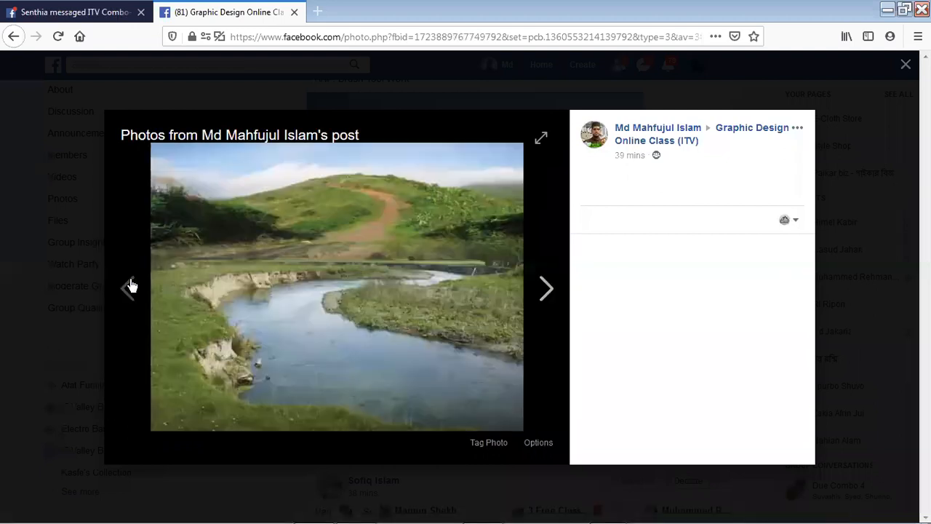
click(531, 290)
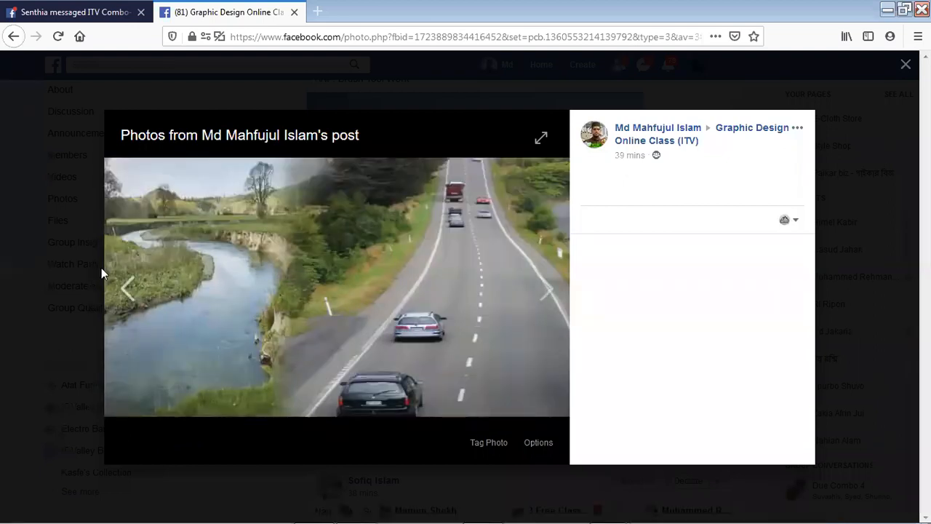
click(129, 288)
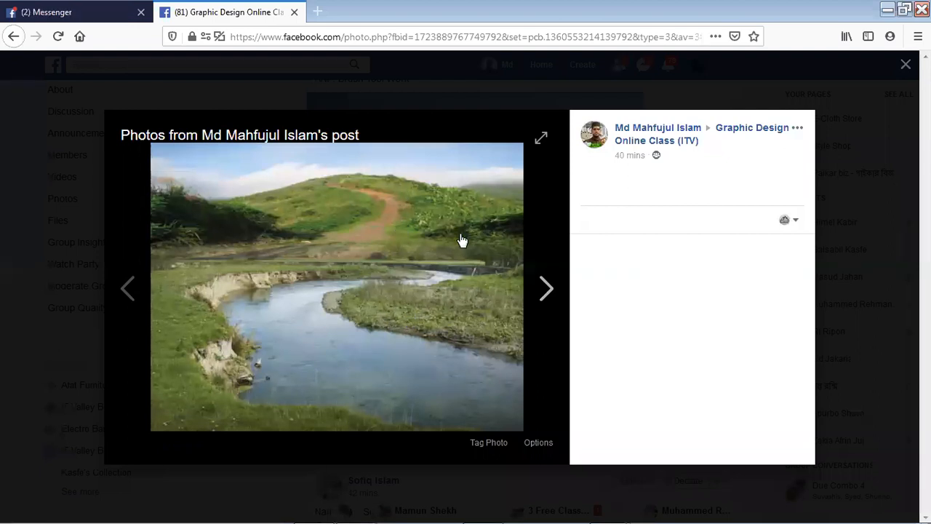
Step: Advance through the river-and-road, MISUC CORNER and cruise ship photos, then close the viewer
click(547, 290)
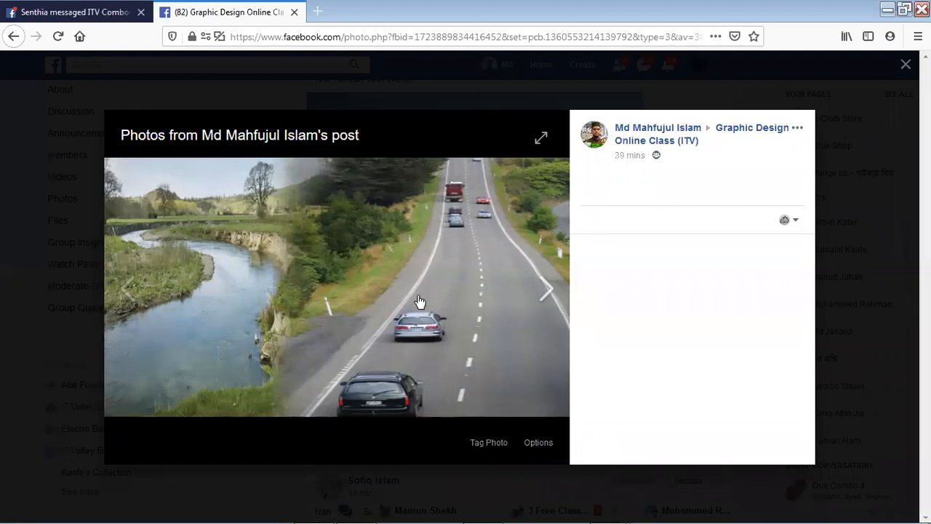
click(552, 293)
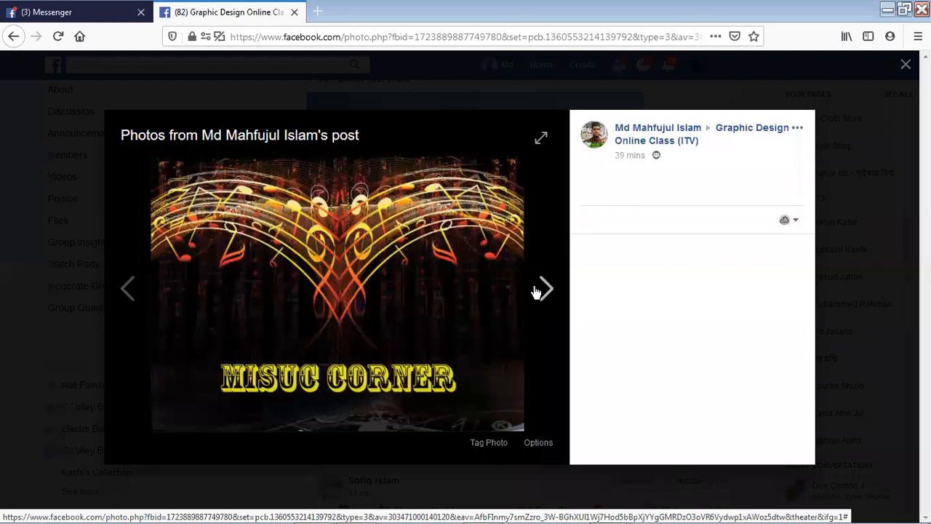
click(534, 291)
click(536, 289)
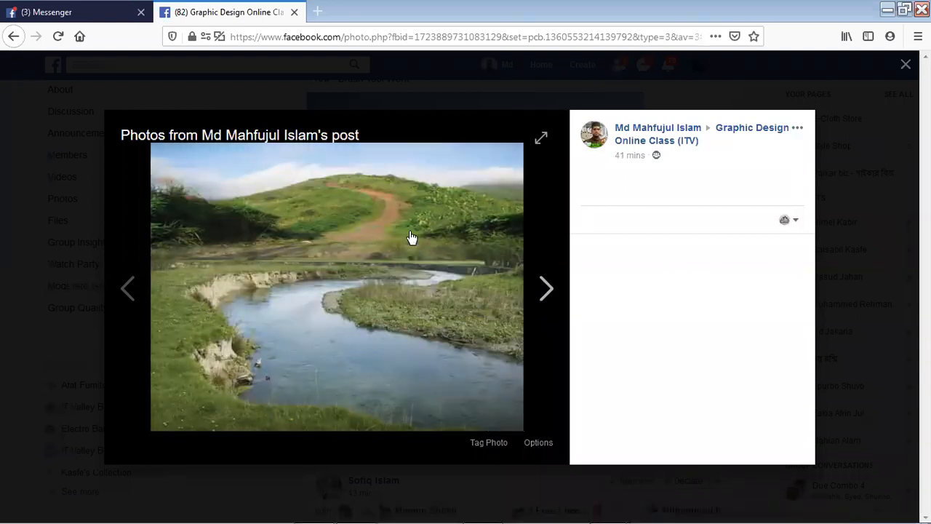
key(Escape)
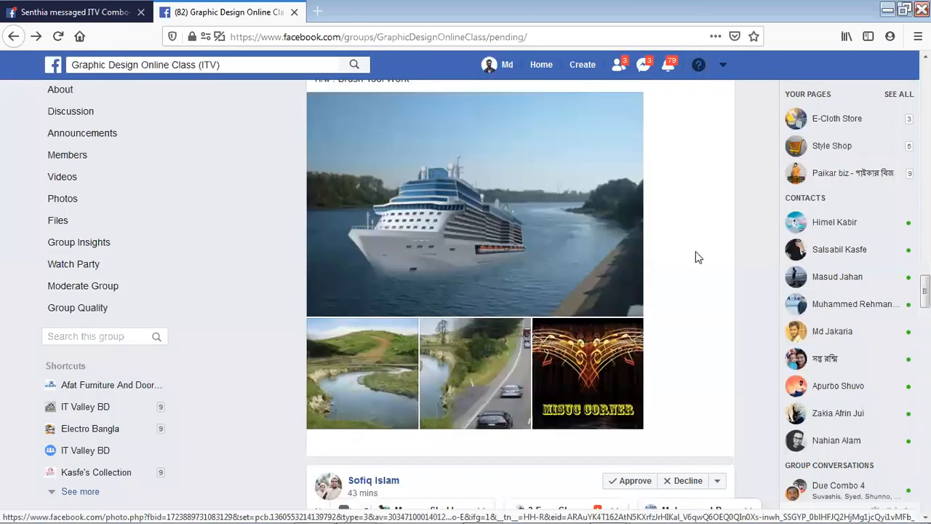
Step: Approve the Brush Tool Work homework post
scroll(628, 276, up, 3)
click(631, 163)
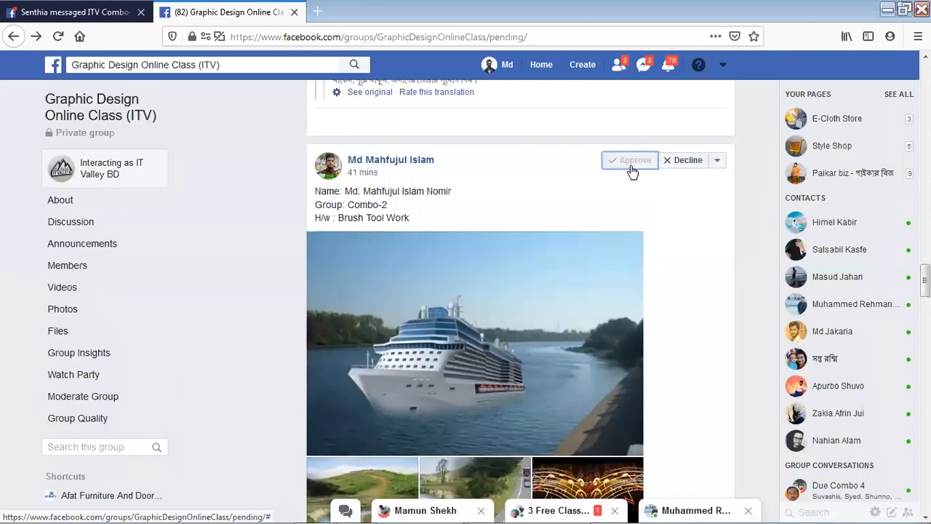
scroll(626, 202, down, 3)
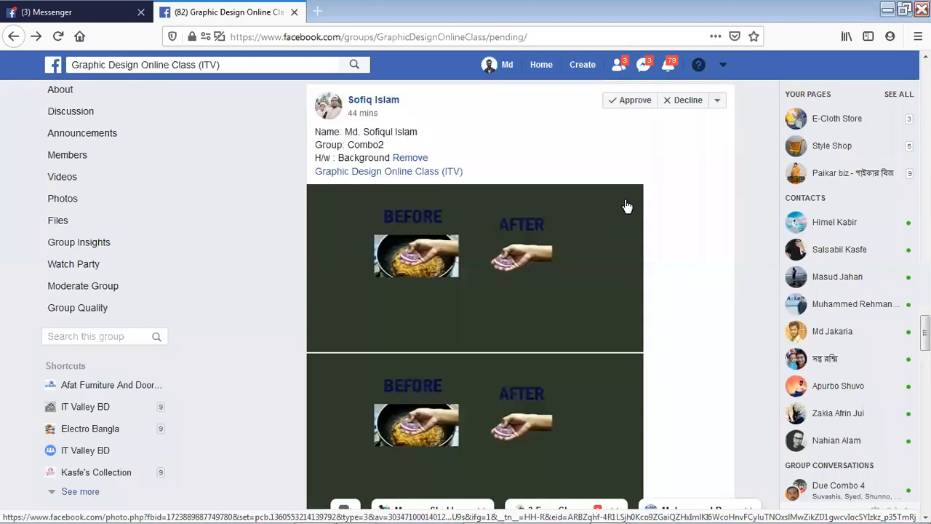
scroll(627, 206, up, 1)
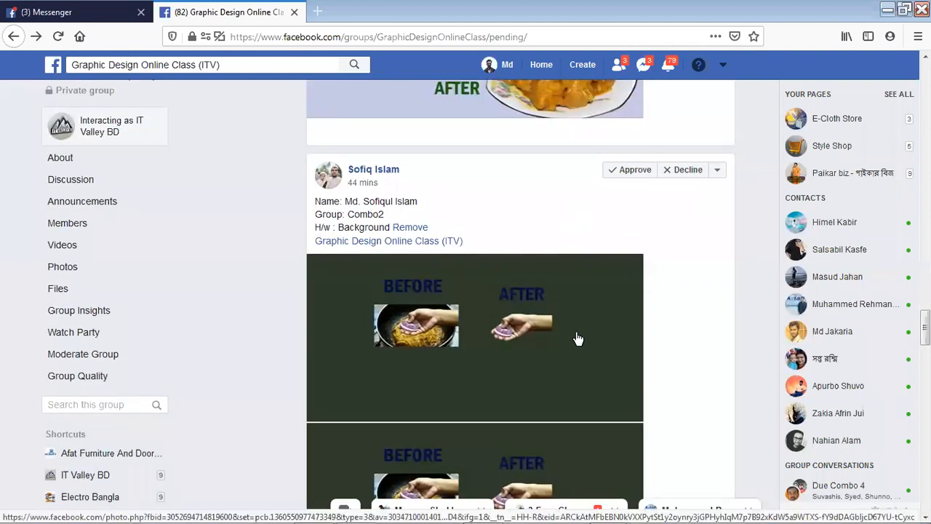
scroll(580, 338, down, 1)
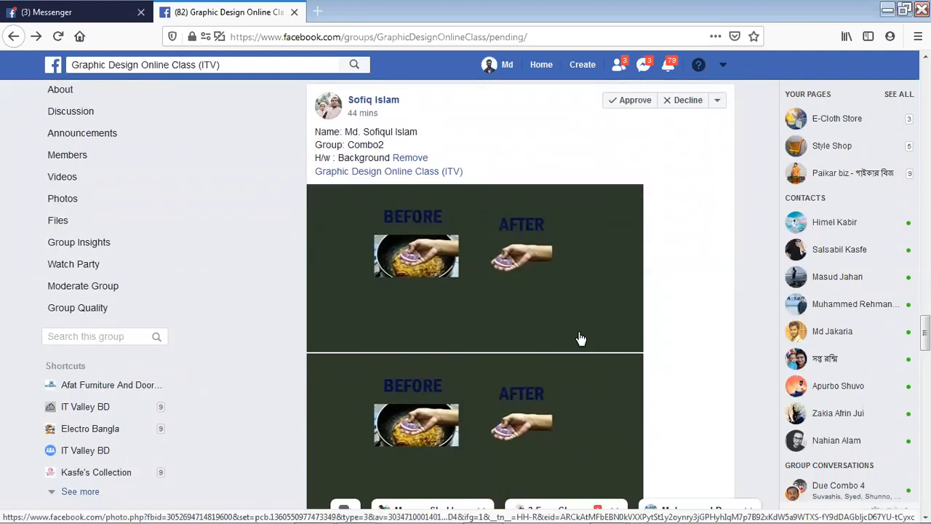
Step: Scroll through the Background Remove post's before-and-after onion-in-hand images
scroll(580, 338, down, 1)
scroll(581, 338, up, 1)
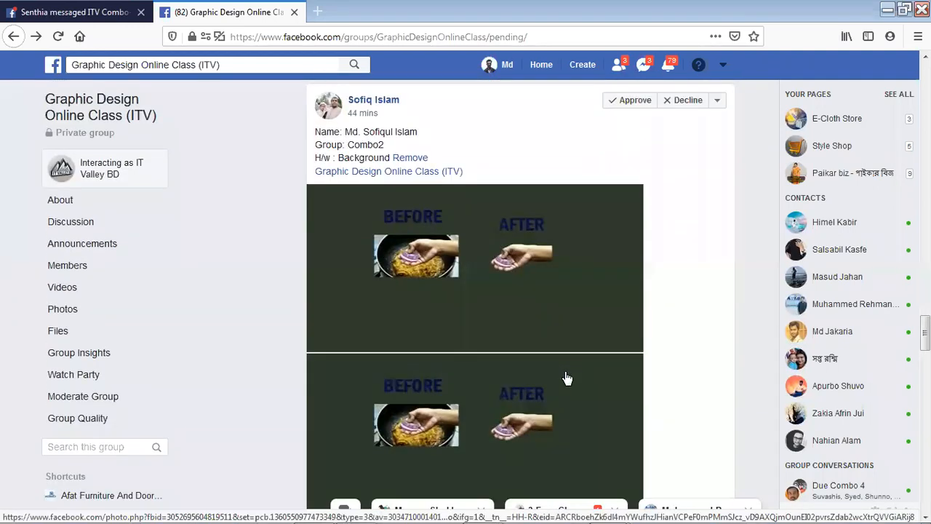
scroll(578, 376, up, 2)
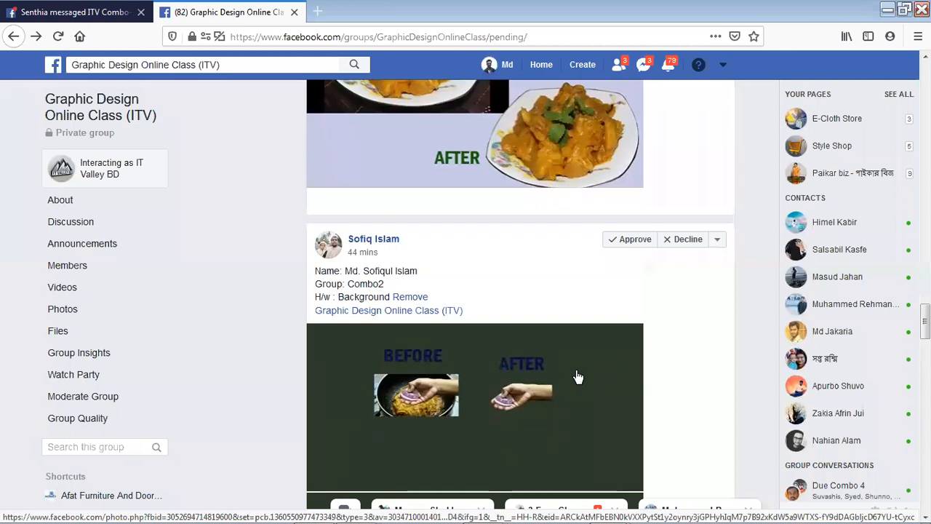
scroll(578, 376, down, 2)
scroll(579, 377, up, 2)
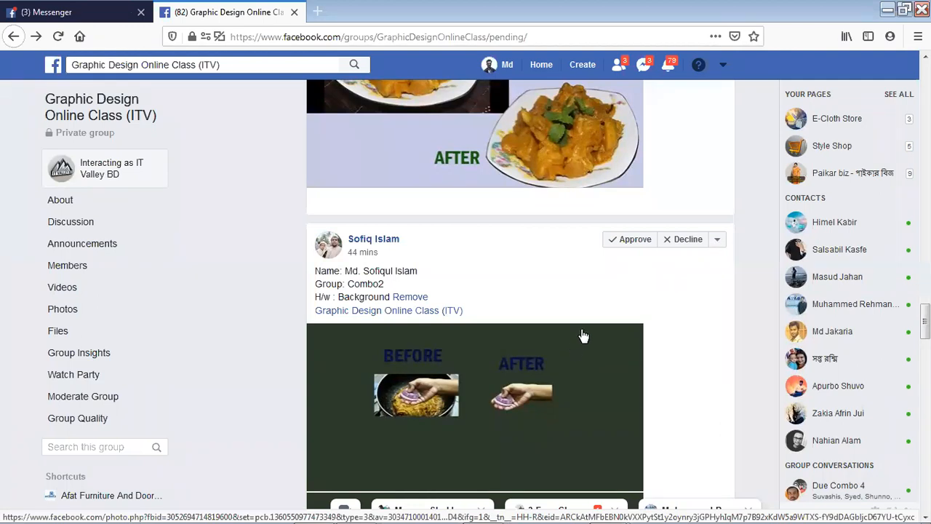
scroll(582, 336, down, 1)
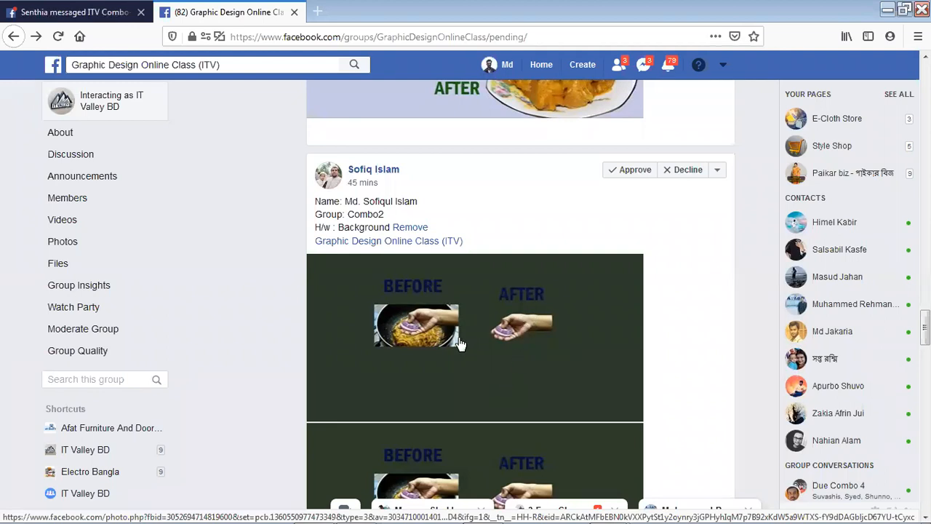
scroll(413, 387, down, 3)
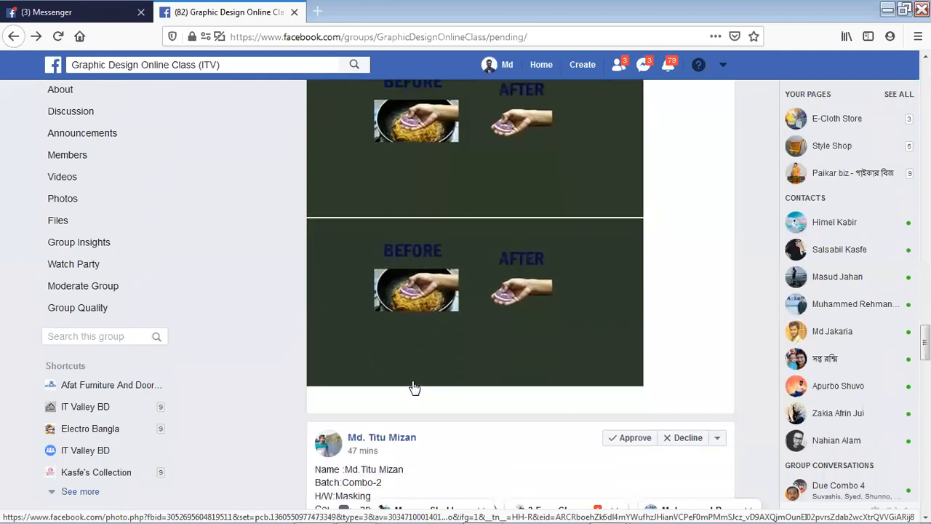
scroll(413, 387, up, 2)
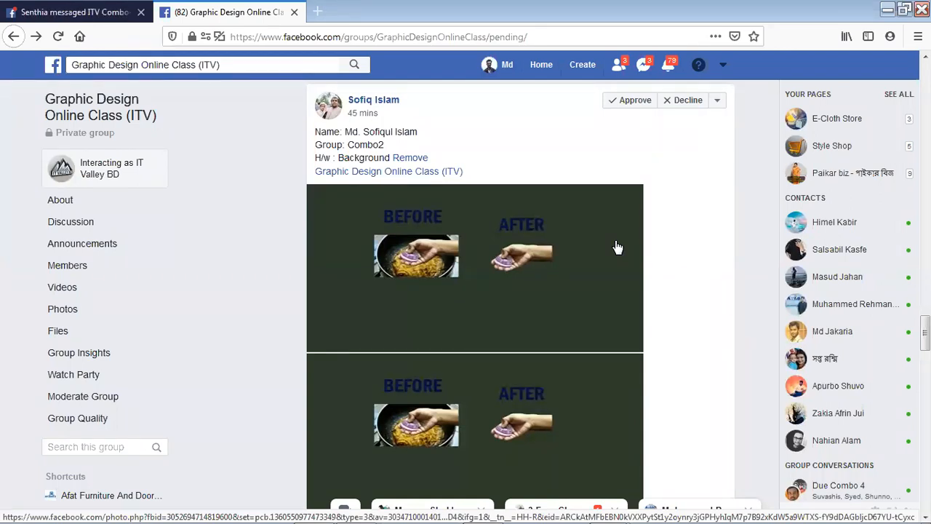
Step: Approve the cruise-ship Masking homework post
scroll(582, 373, down, 5)
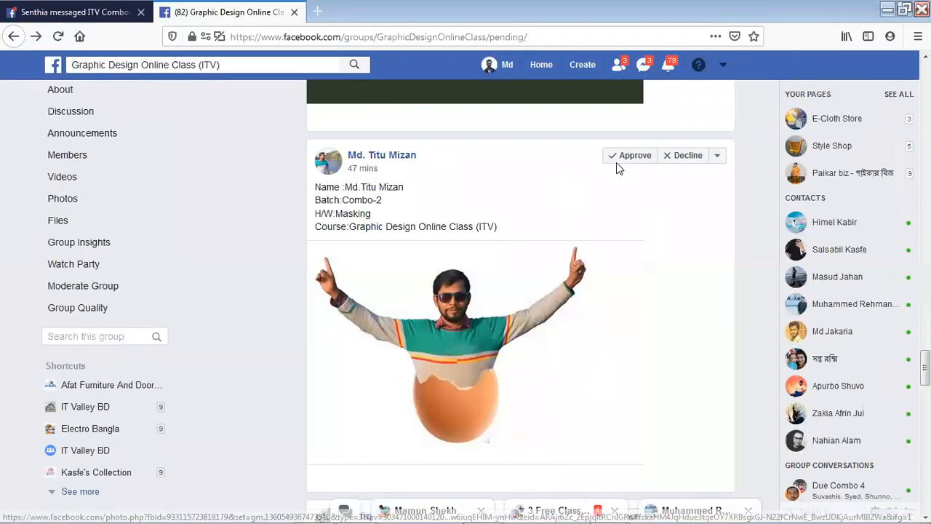
click(634, 156)
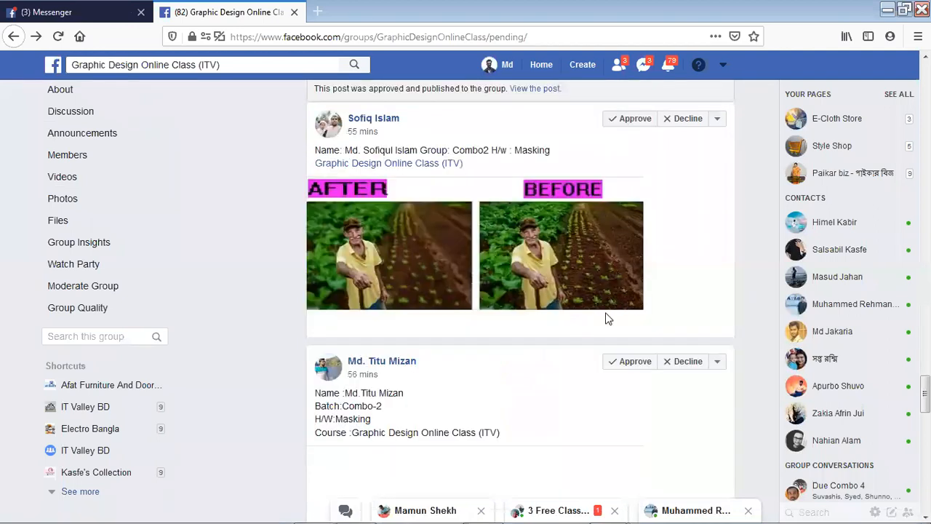
scroll(608, 319, up, 2)
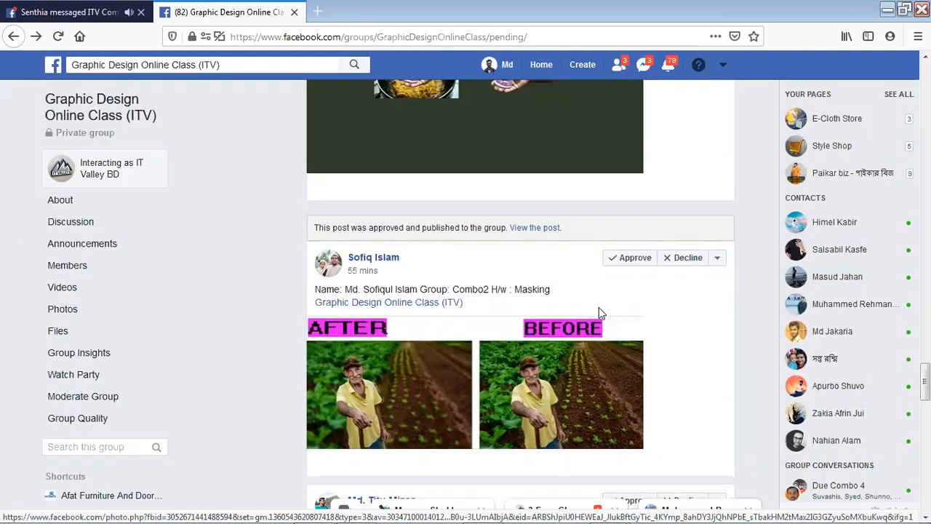
scroll(599, 311, down, 5)
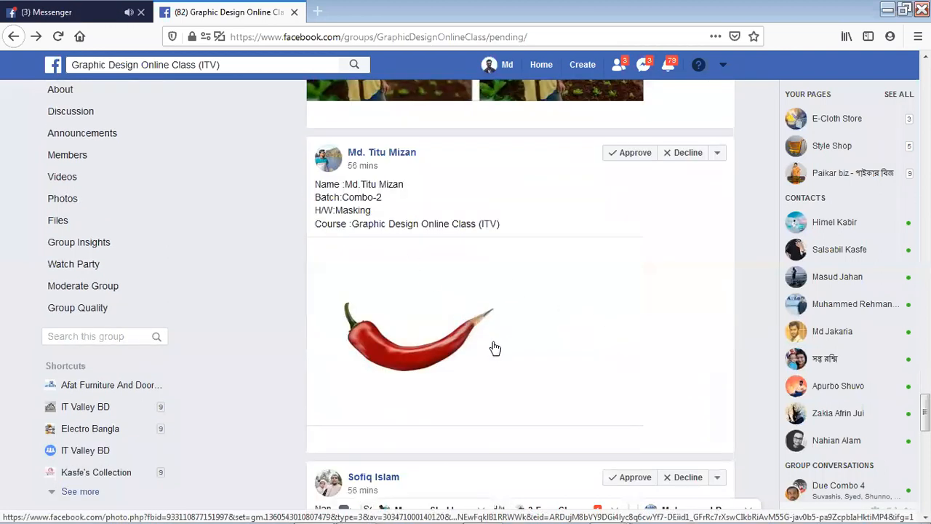
scroll(495, 347, down, 4)
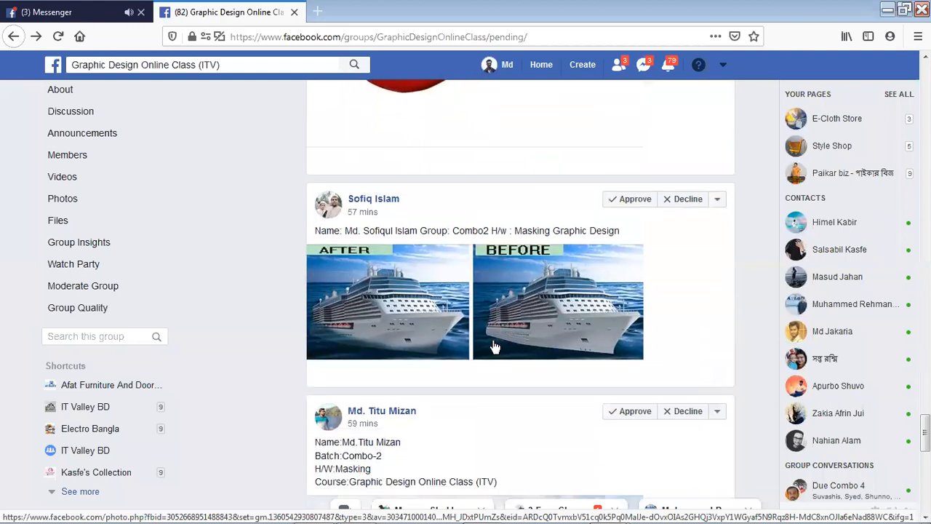
Step: Scroll the pending feed down to the Combo-2 Business Card Design post
scroll(494, 348, up, 1)
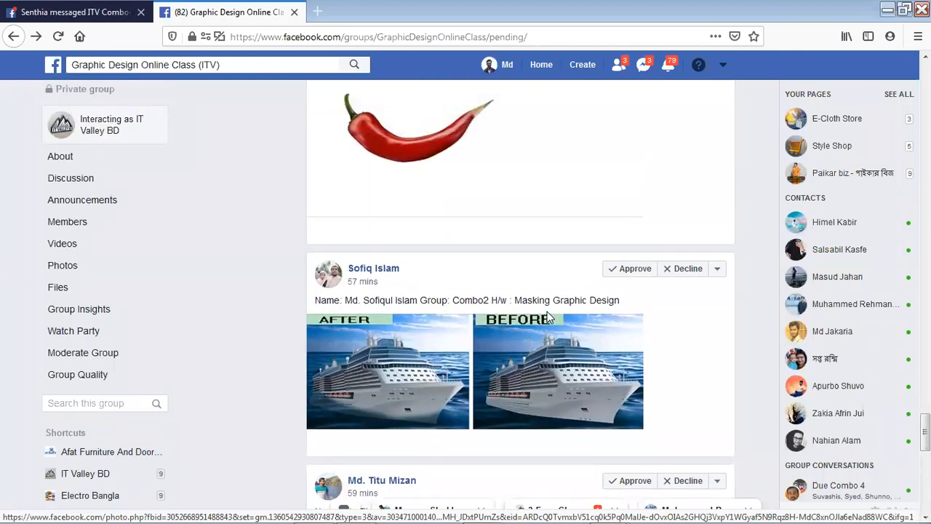
scroll(436, 349, down, 1)
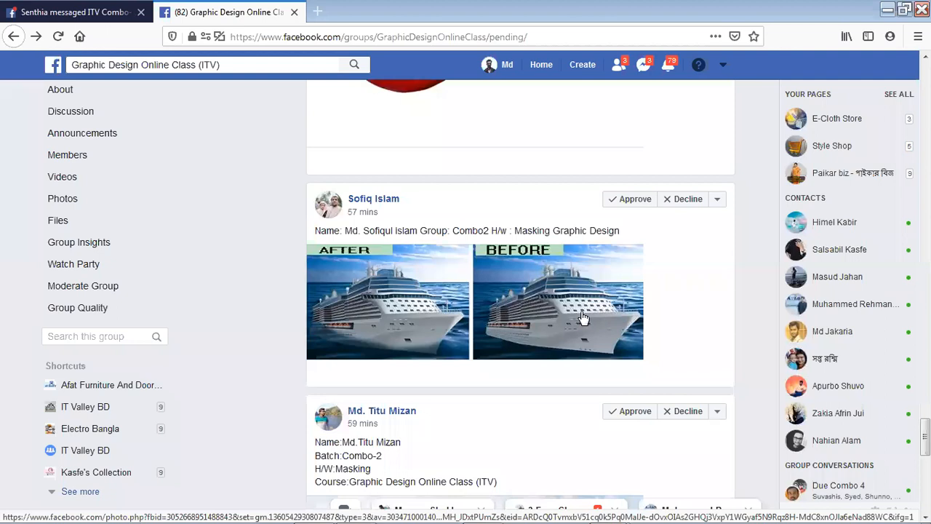
scroll(582, 317, down, 1)
scroll(514, 272, down, 3)
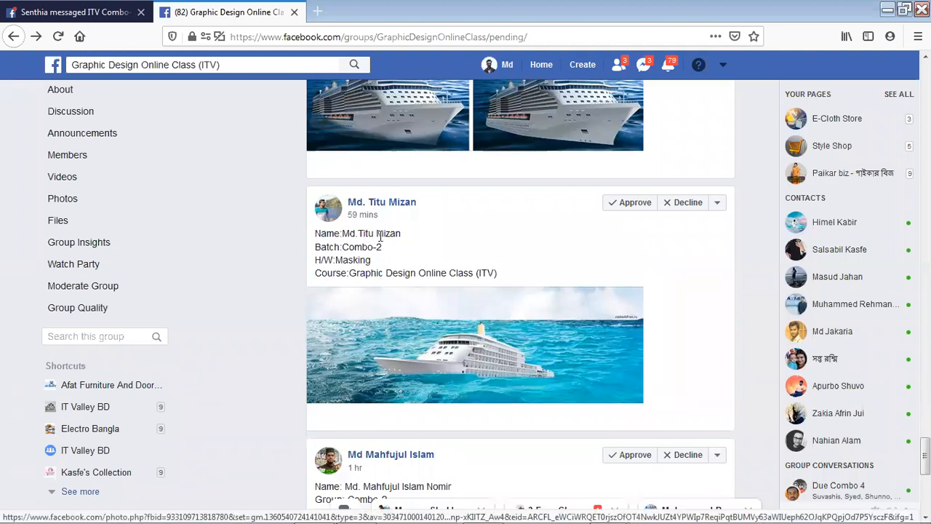
scroll(442, 288, down, 1)
scroll(442, 288, down, 3)
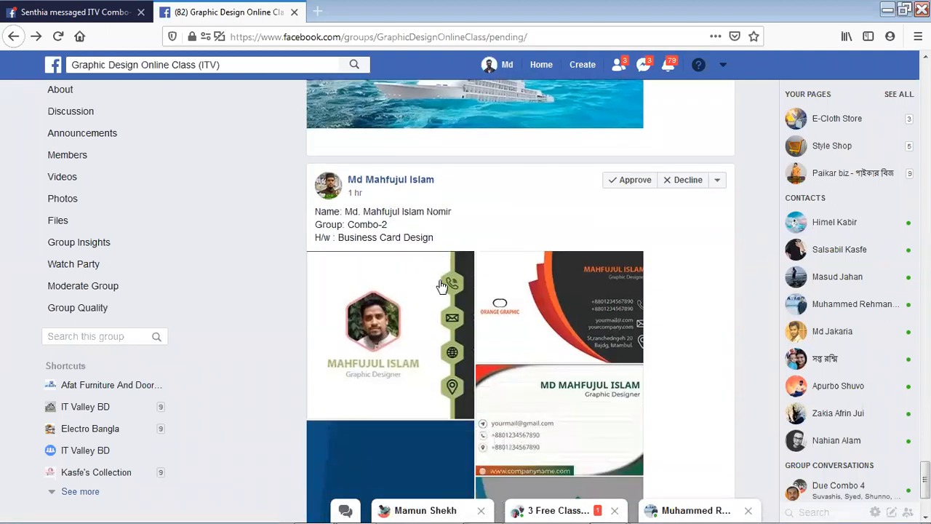
scroll(385, 249, down, 3)
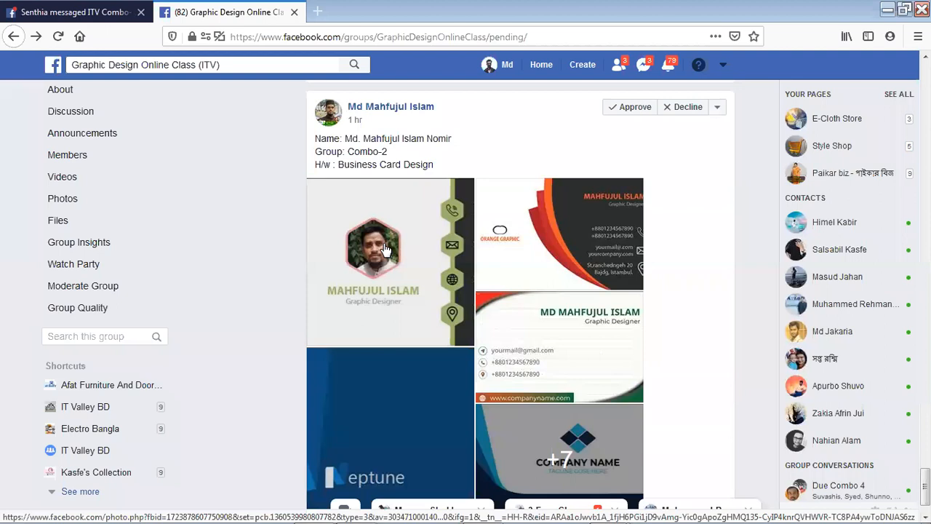
click(385, 250)
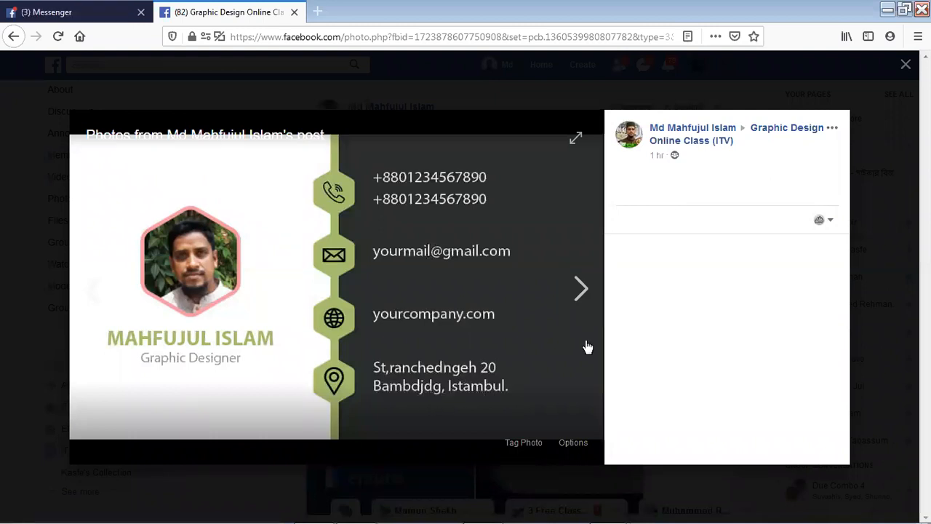
click(583, 290)
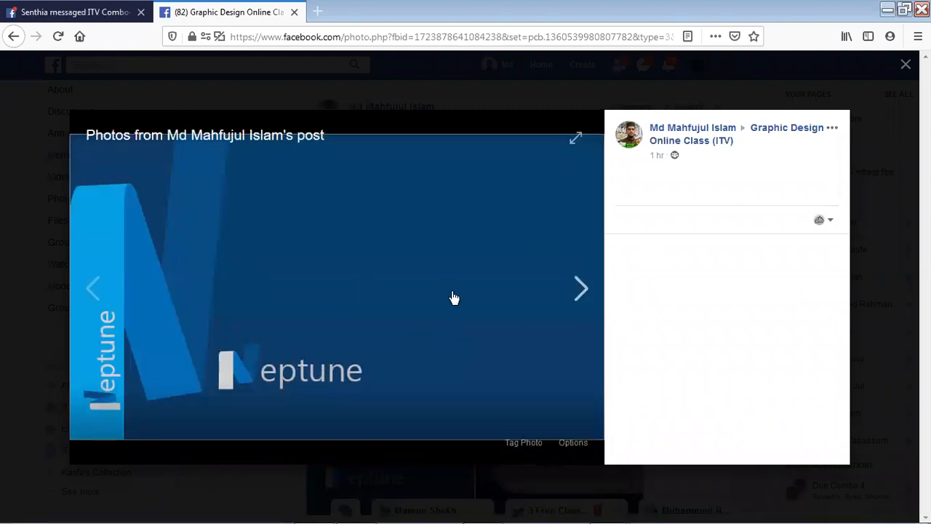
click(570, 289)
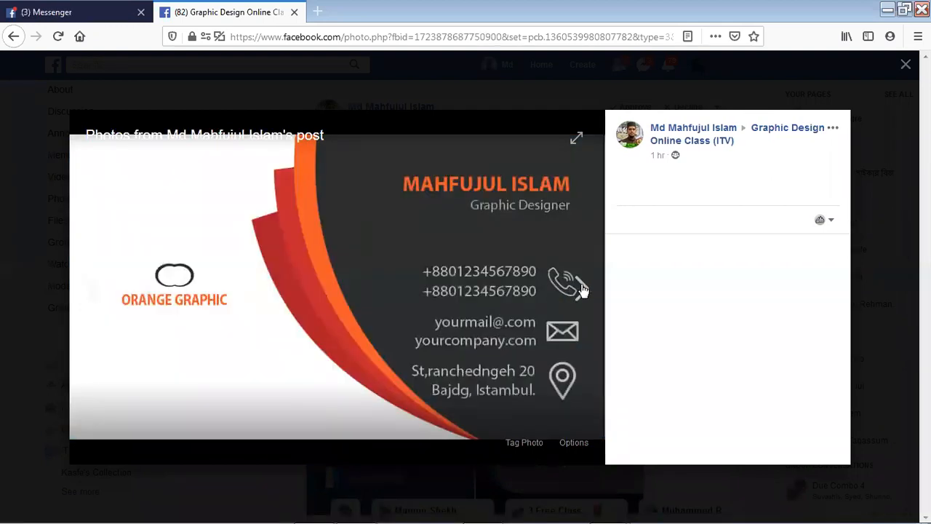
click(581, 289)
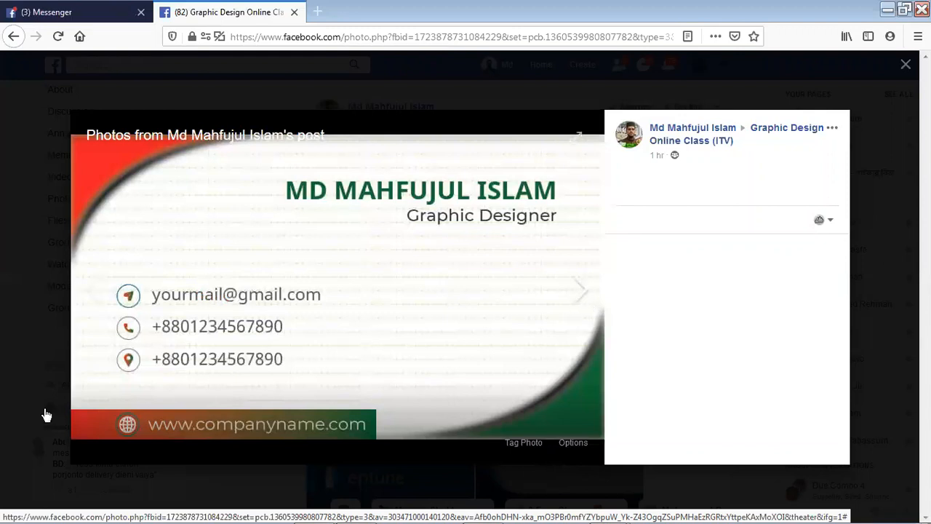
click(582, 294)
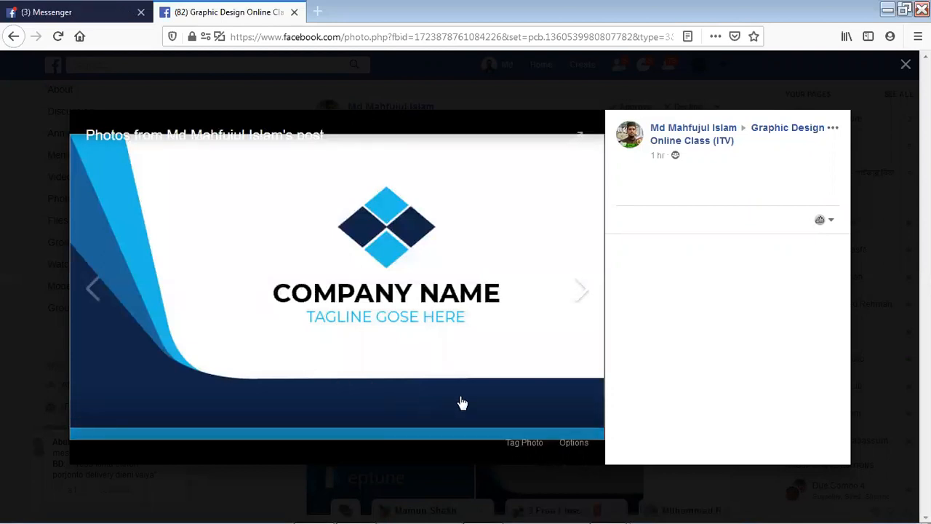
click(584, 291)
click(584, 291)
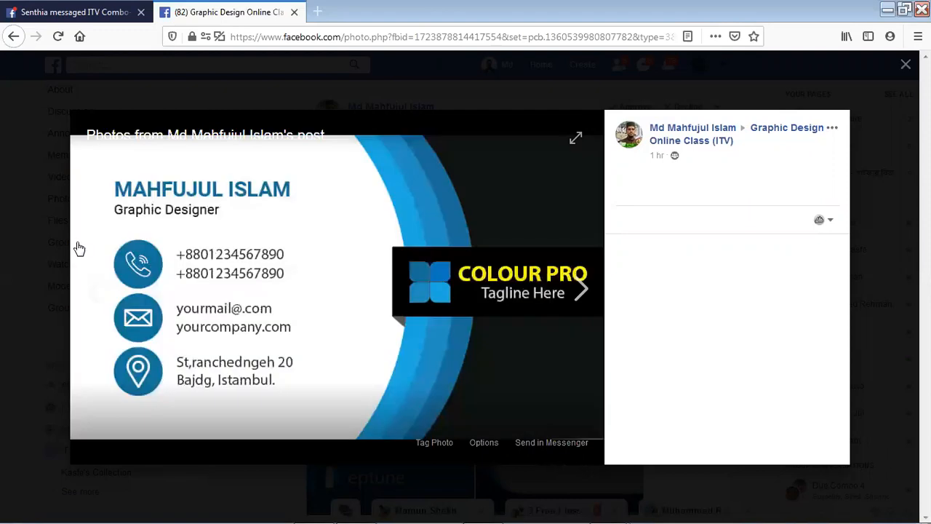
click(20, 200)
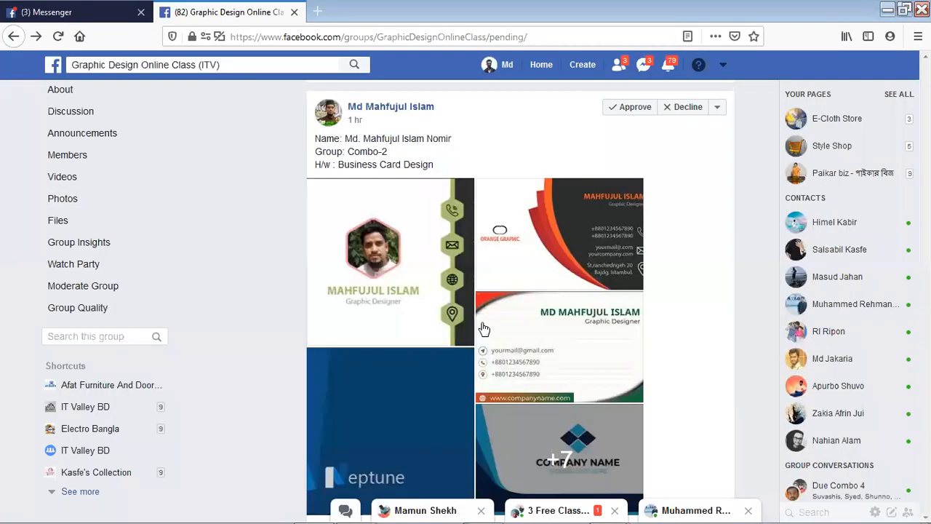
Step: Approve the Business Card Design post and review the apple Image Manipulation post
click(621, 114)
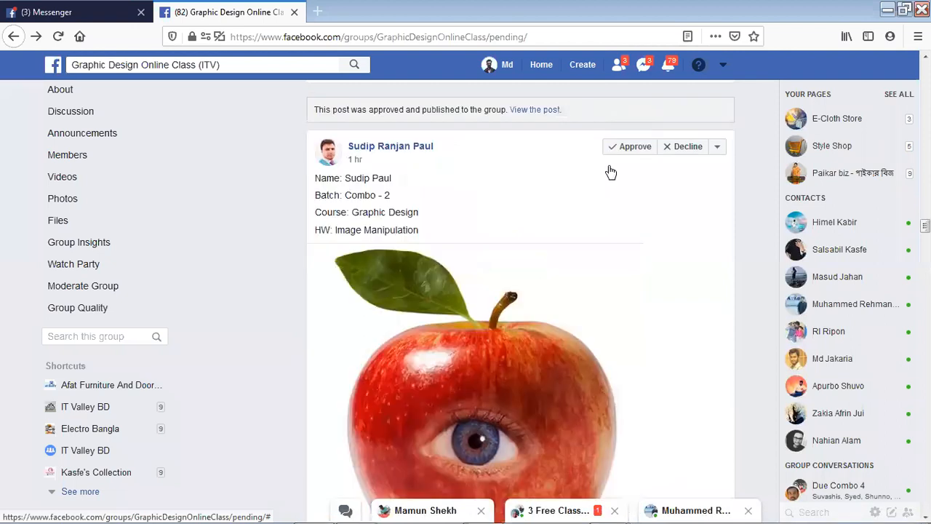
scroll(575, 195, down, 1)
scroll(564, 200, up, 1)
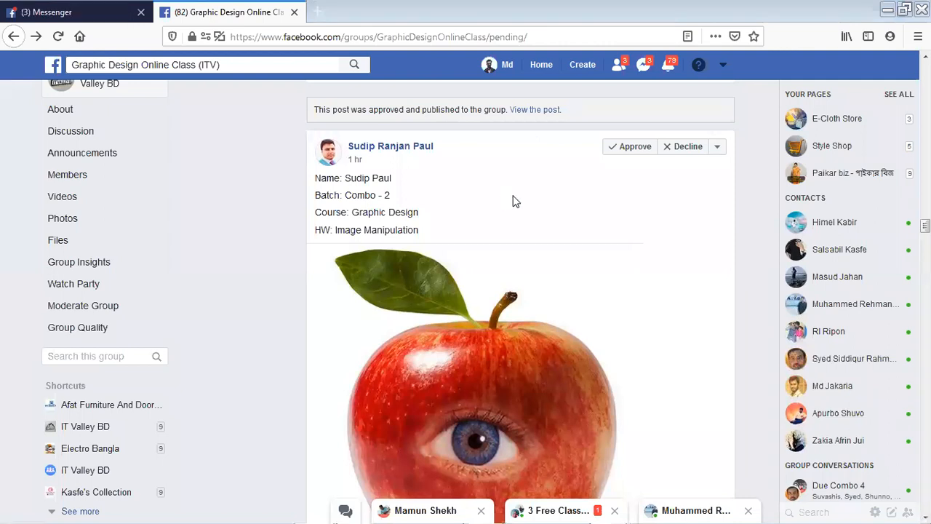
scroll(471, 175, down, 3)
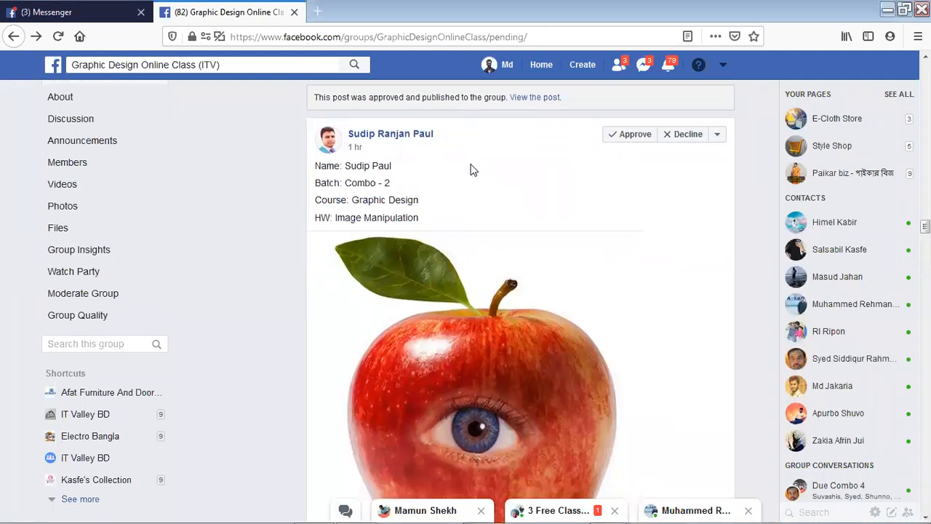
scroll(458, 207, down, 1)
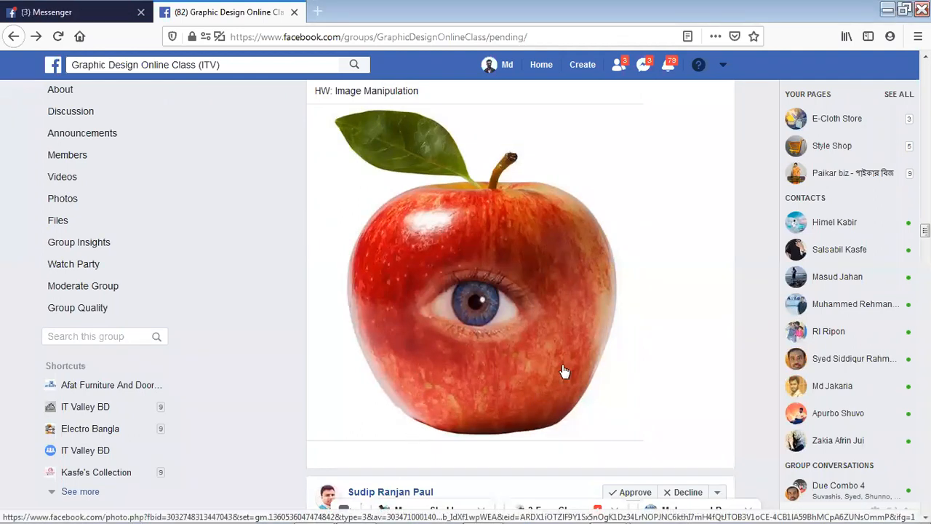
scroll(563, 372, up, 1)
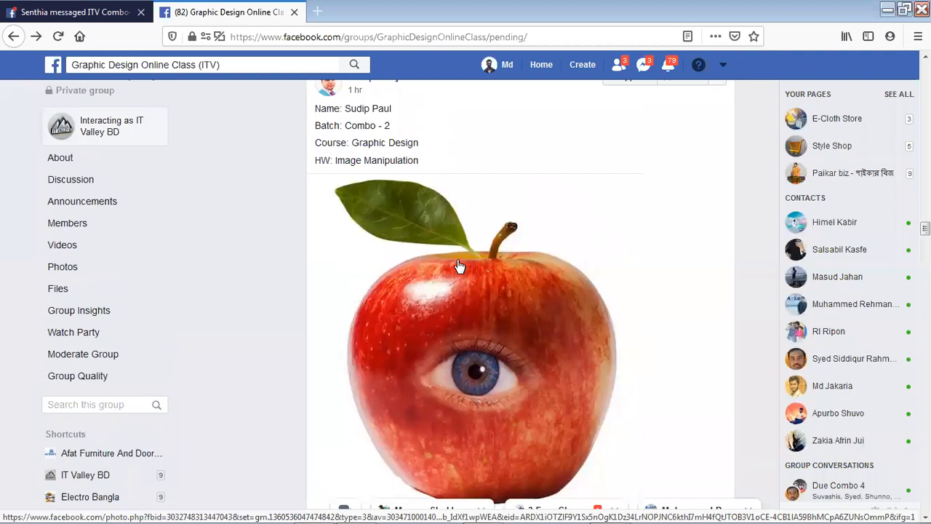
scroll(429, 247, up, 1)
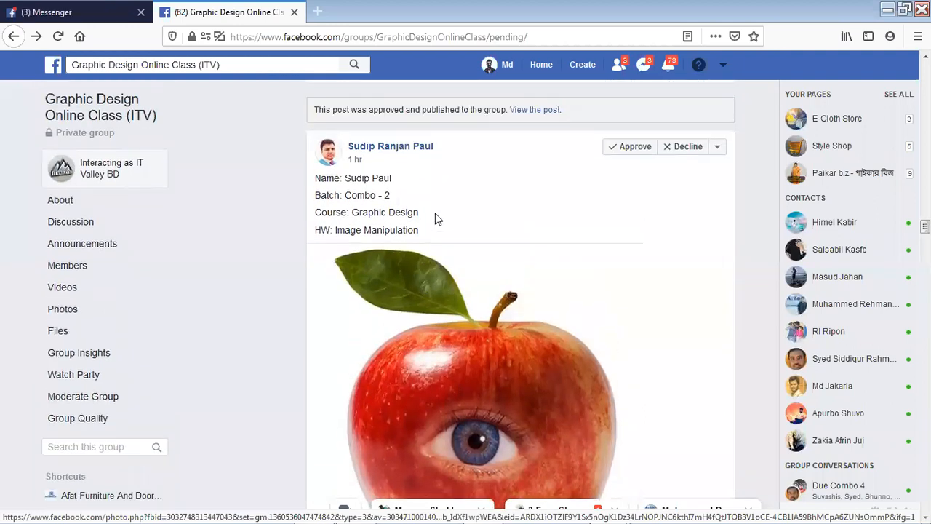
scroll(428, 240, down, 2)
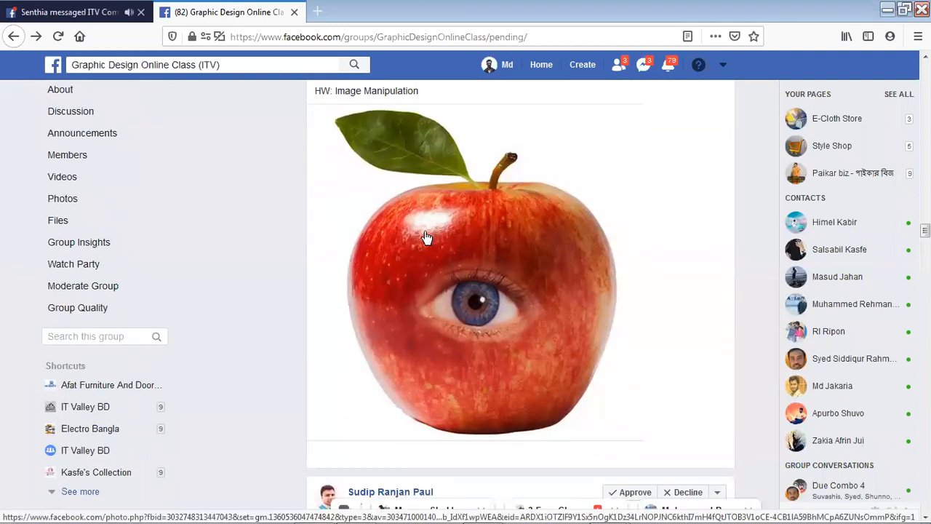
scroll(405, 402, up, 2)
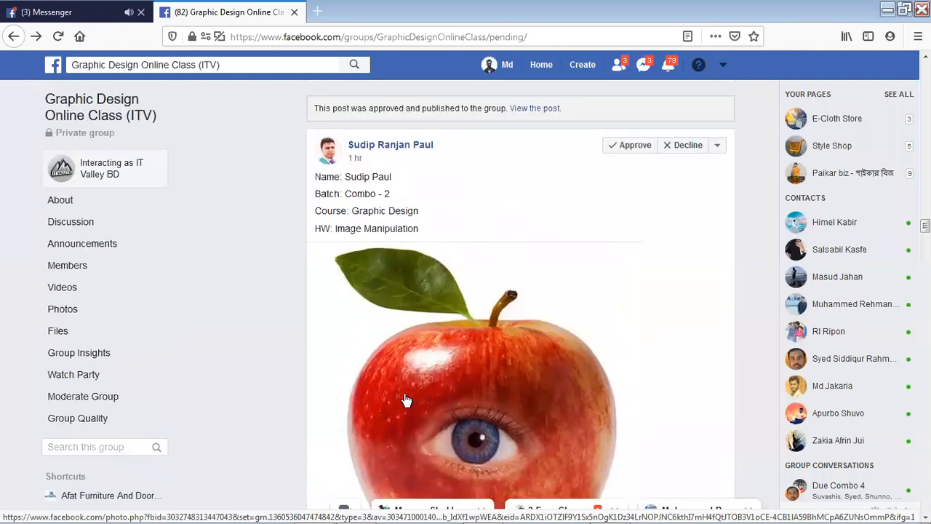
Step: Approve the apple Image Manipulation post and the PUBG Youtube Thumbnail post
click(631, 147)
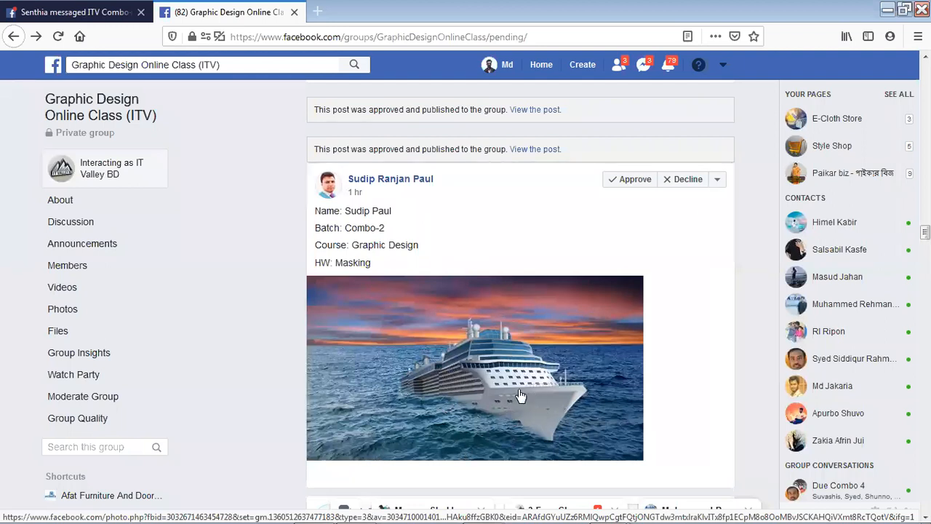
scroll(449, 352, down, 2)
scroll(449, 352, down, 3)
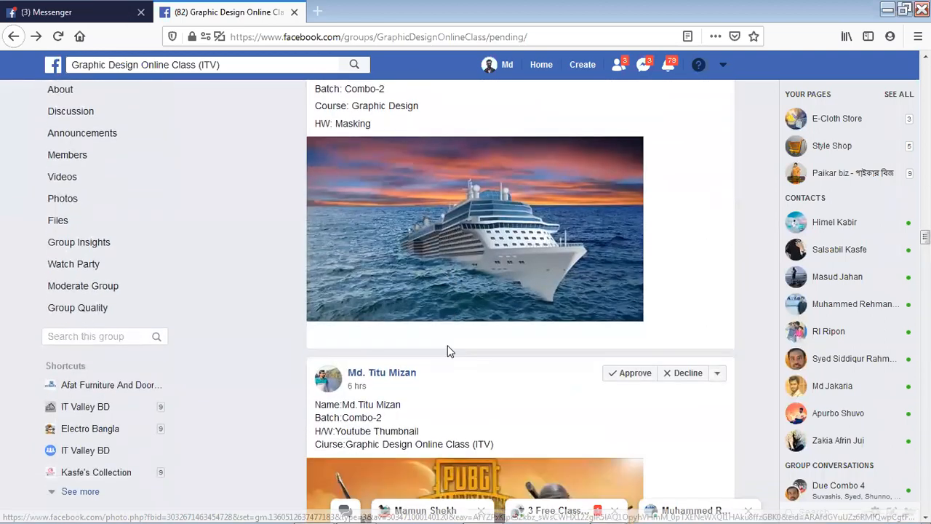
scroll(420, 307, down, 2)
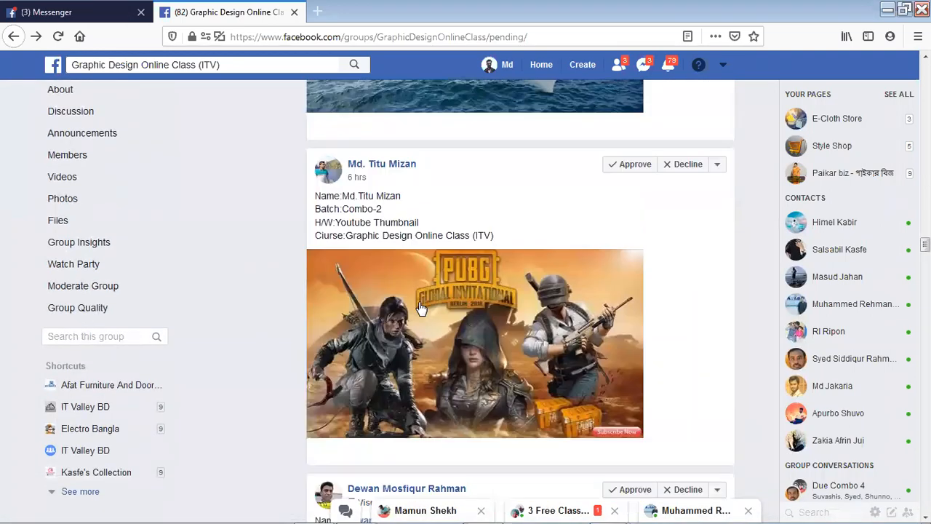
scroll(420, 308, up, 2)
scroll(420, 308, down, 3)
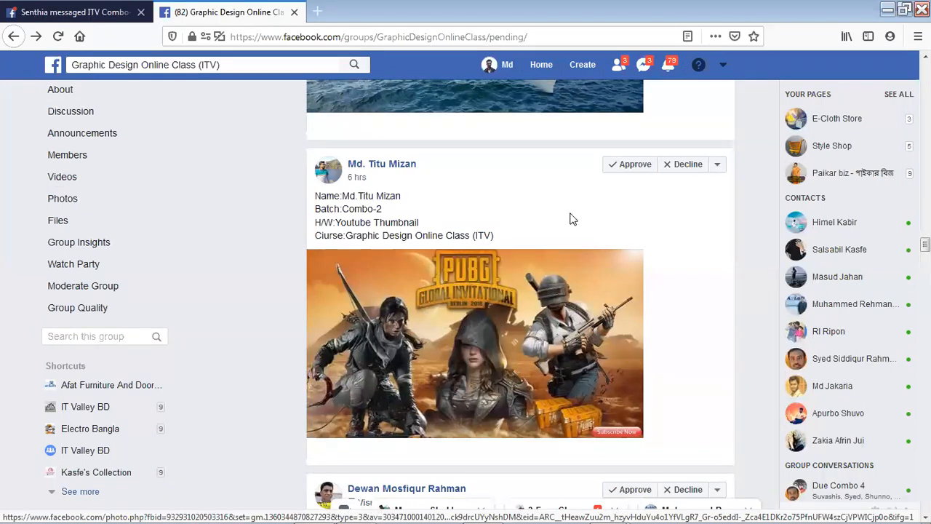
click(628, 166)
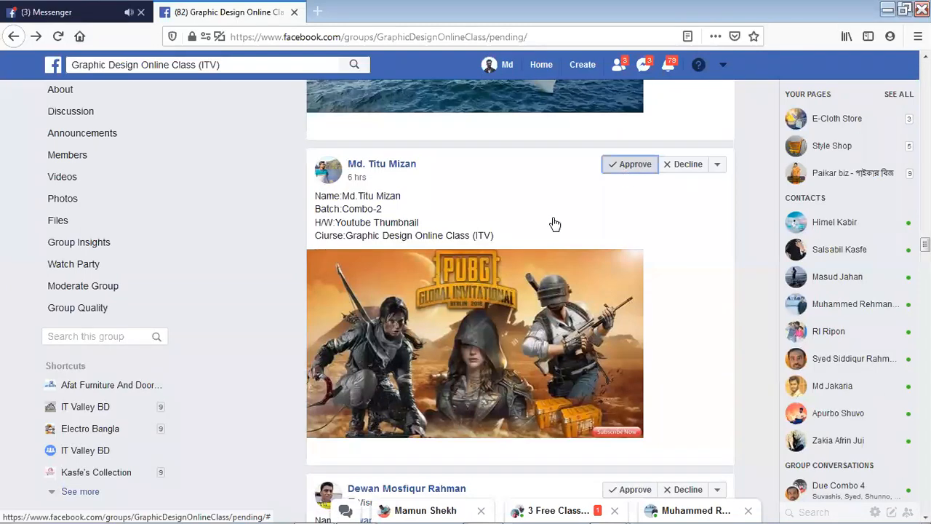
scroll(480, 283, up, 5)
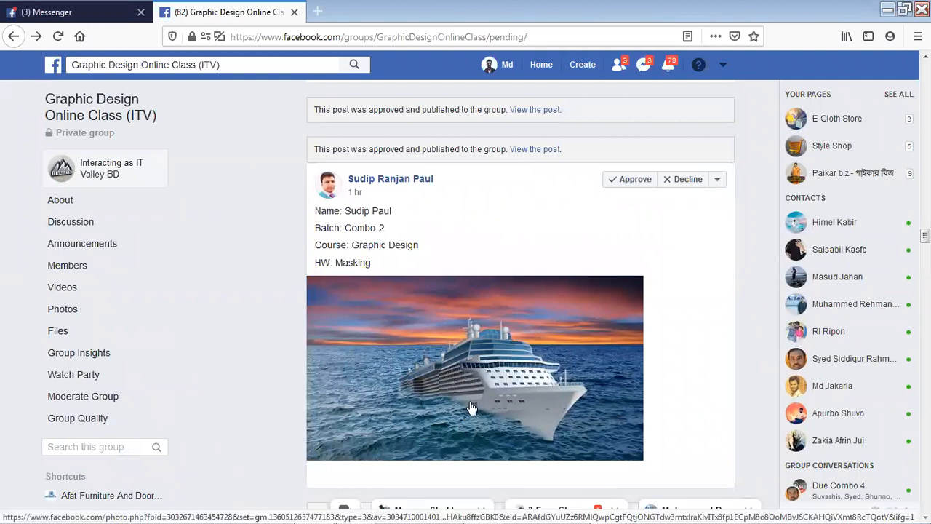
scroll(449, 400, down, 2)
scroll(448, 397, down, 8)
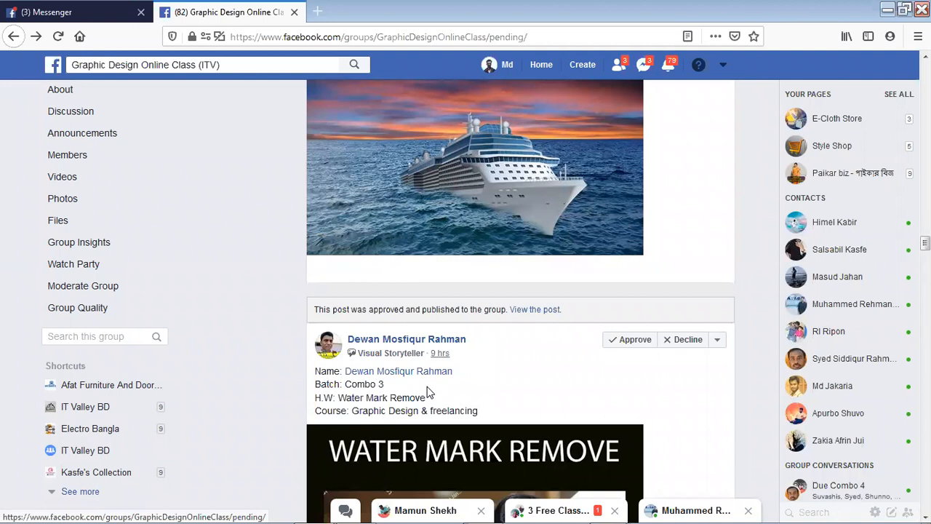
scroll(442, 375, up, 6)
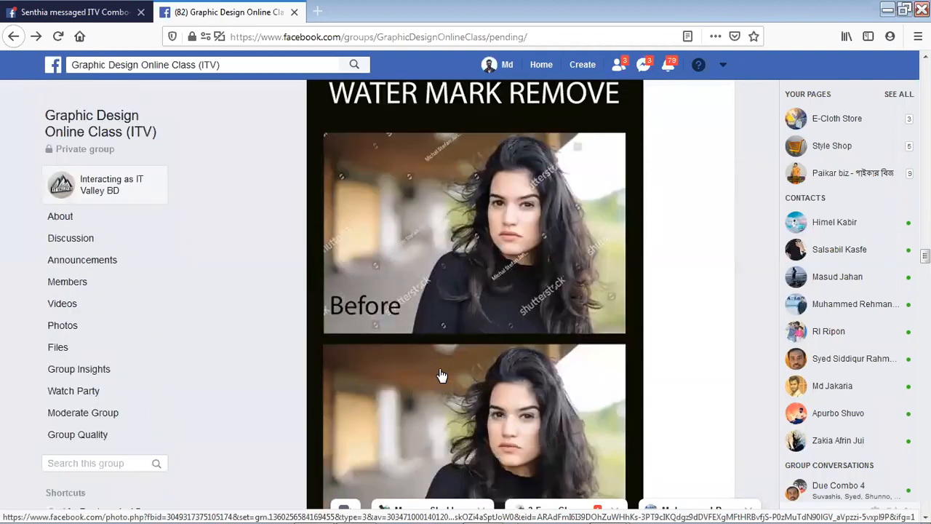
scroll(442, 373, down, 2)
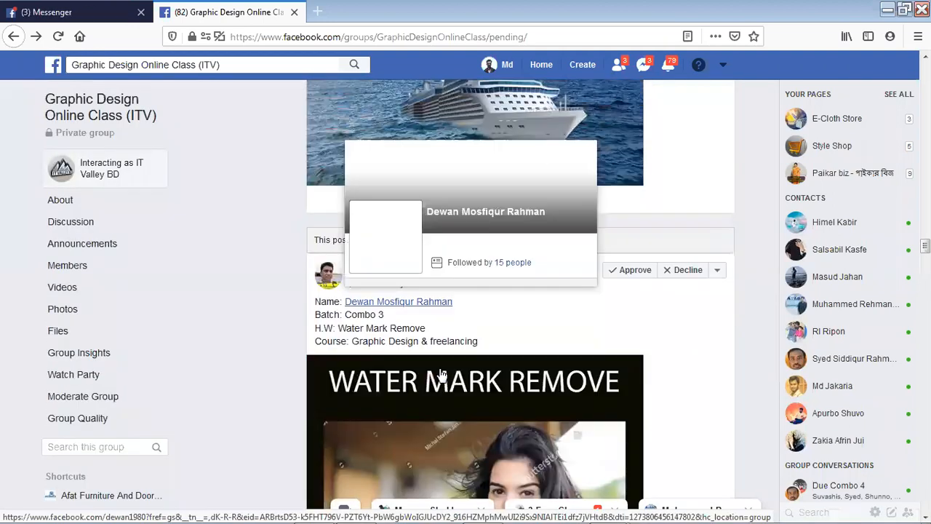
scroll(442, 375, down, 2)
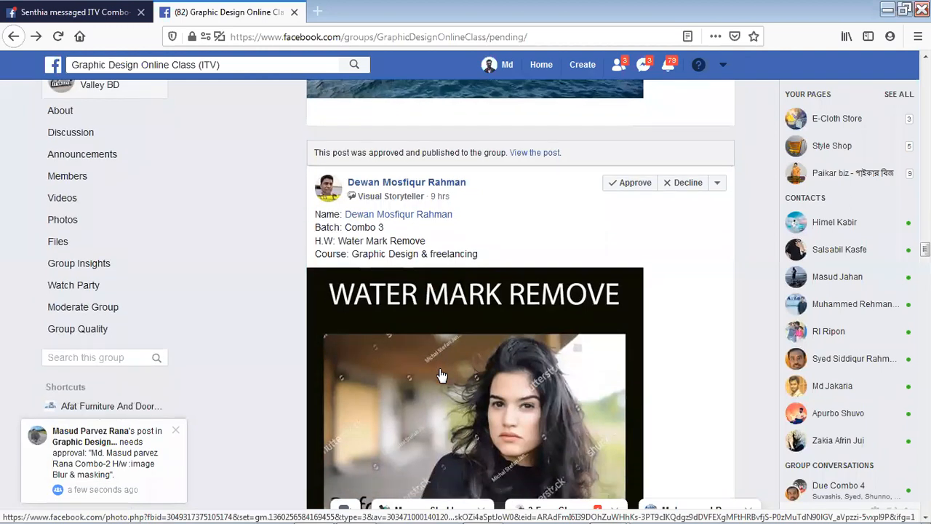
scroll(442, 375, down, 1)
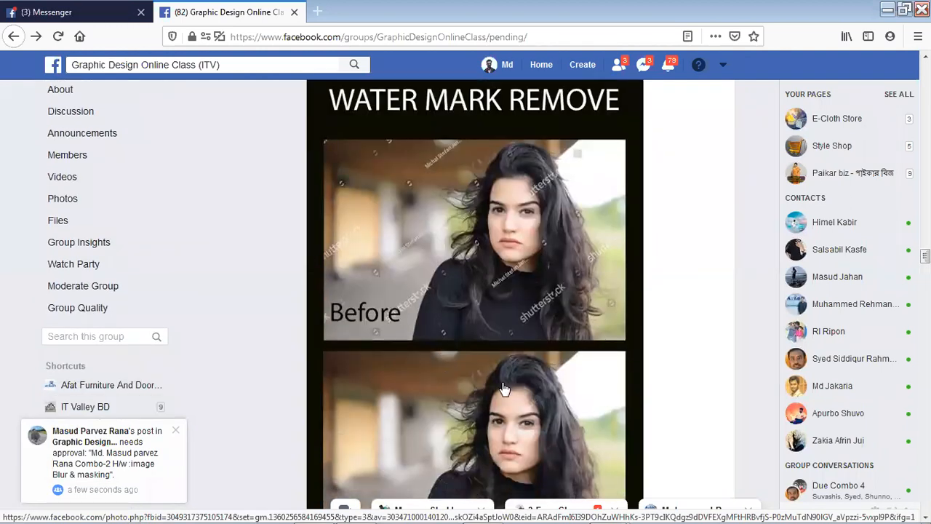
scroll(515, 393, down, 1)
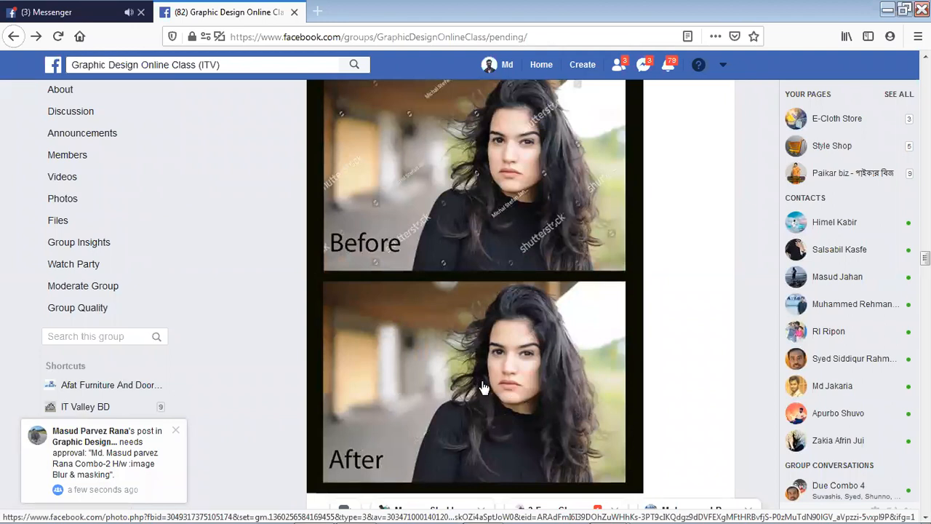
scroll(482, 388, up, 1)
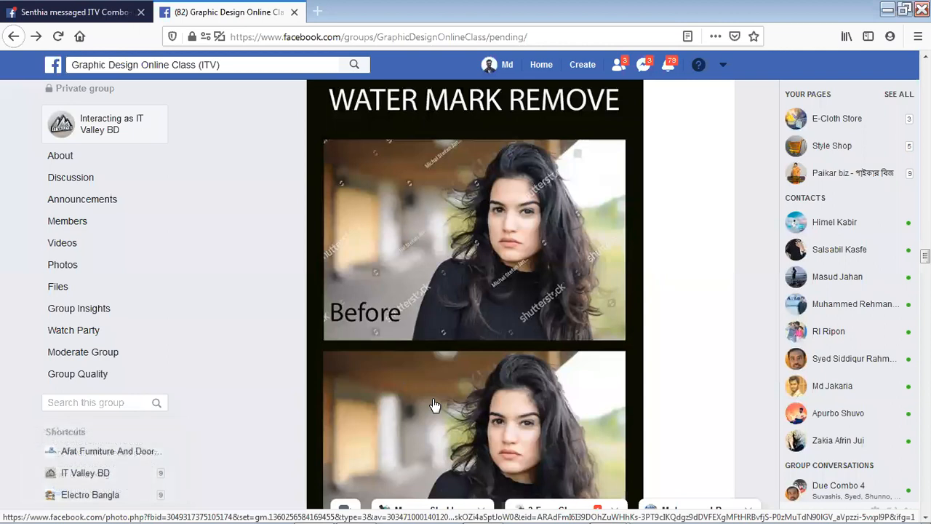
scroll(433, 406, up, 1)
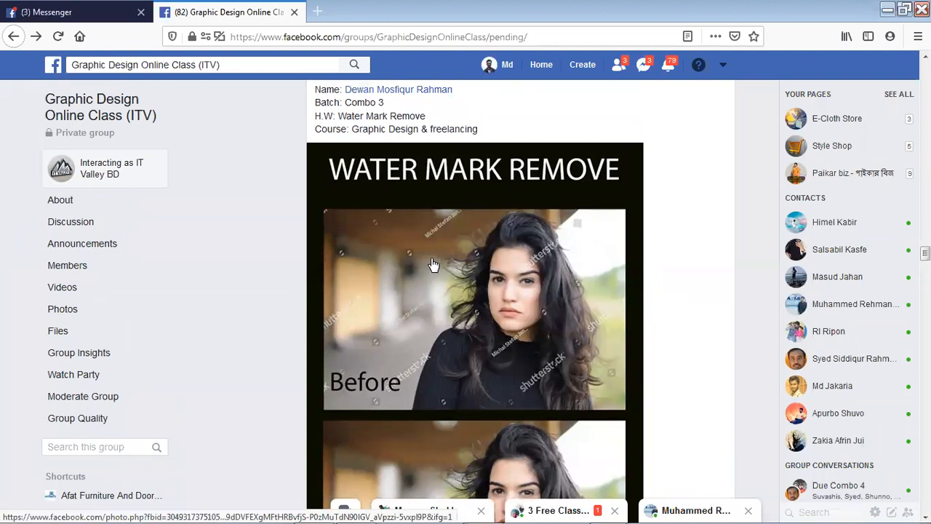
scroll(444, 342, down, 3)
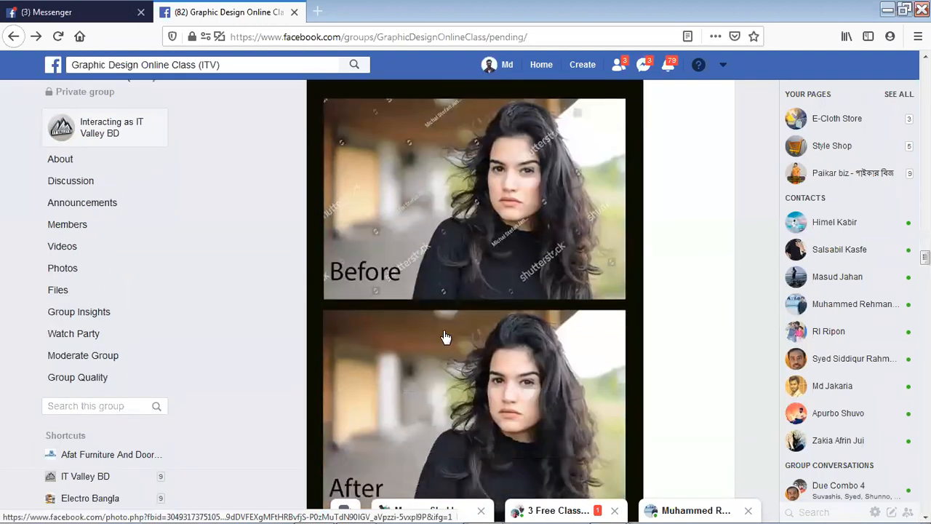
scroll(446, 337, down, 1)
click(445, 339)
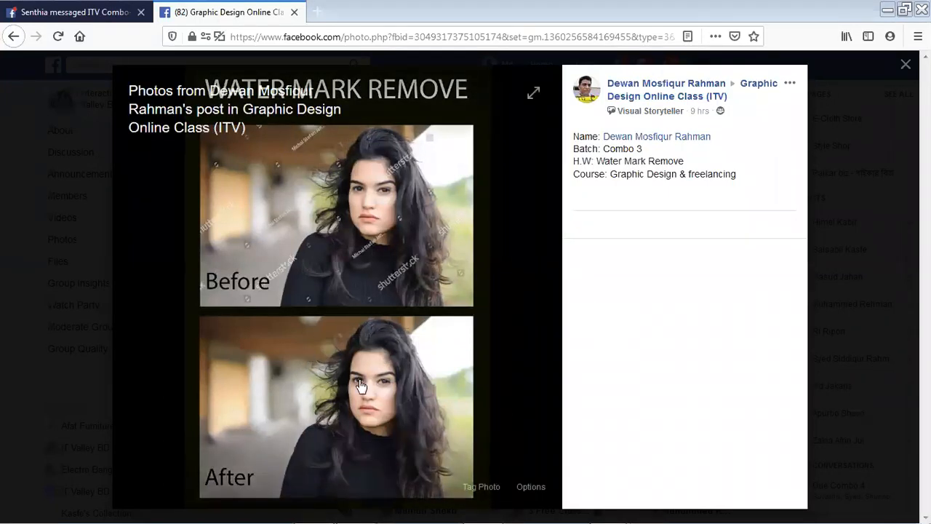
click(865, 506)
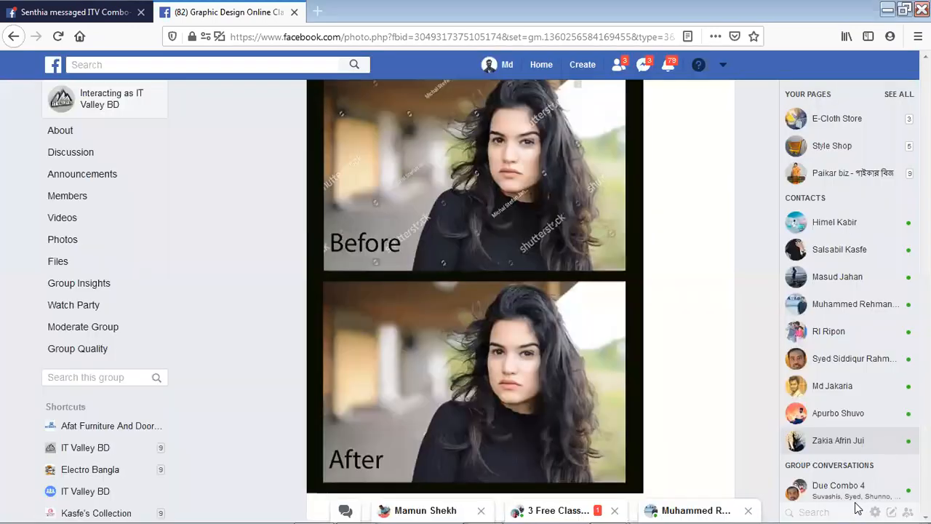
click(859, 509)
drag(852, 411, 851, 419)
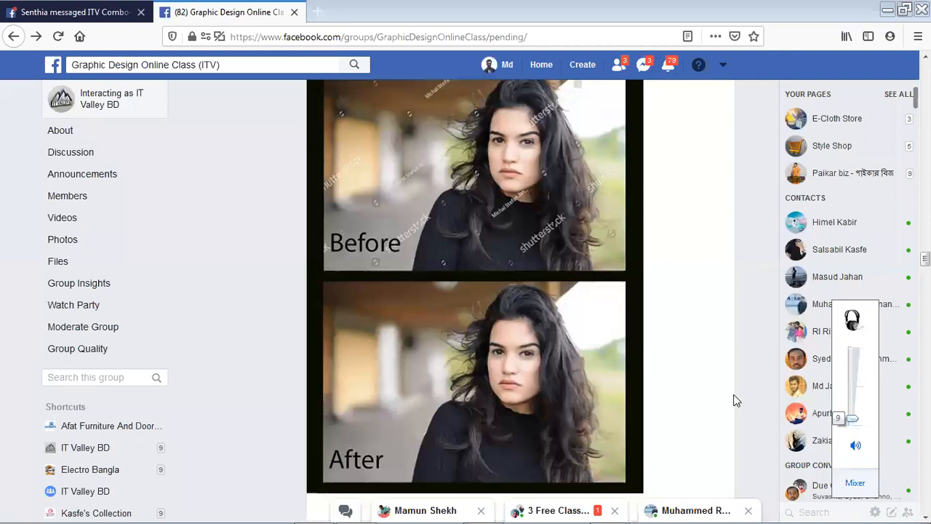
click(733, 400)
scroll(611, 336, up, 2)
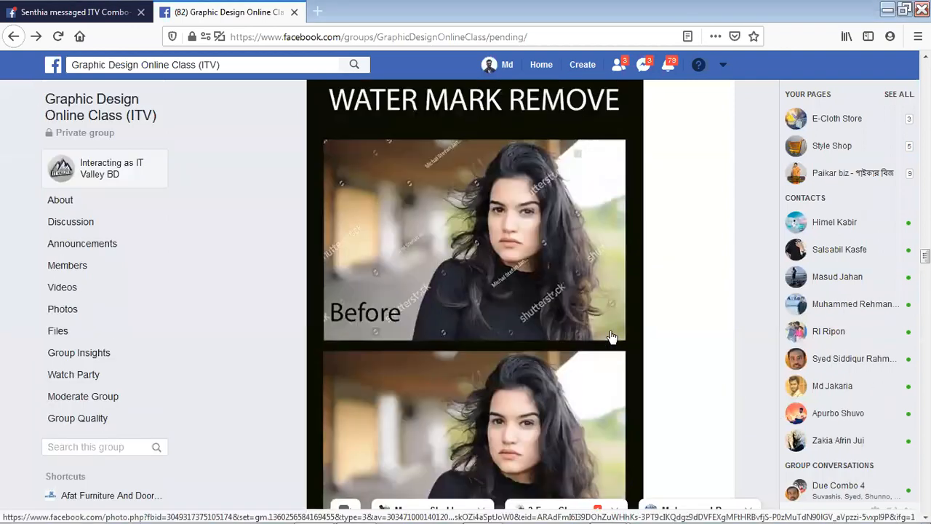
scroll(611, 336, up, 3)
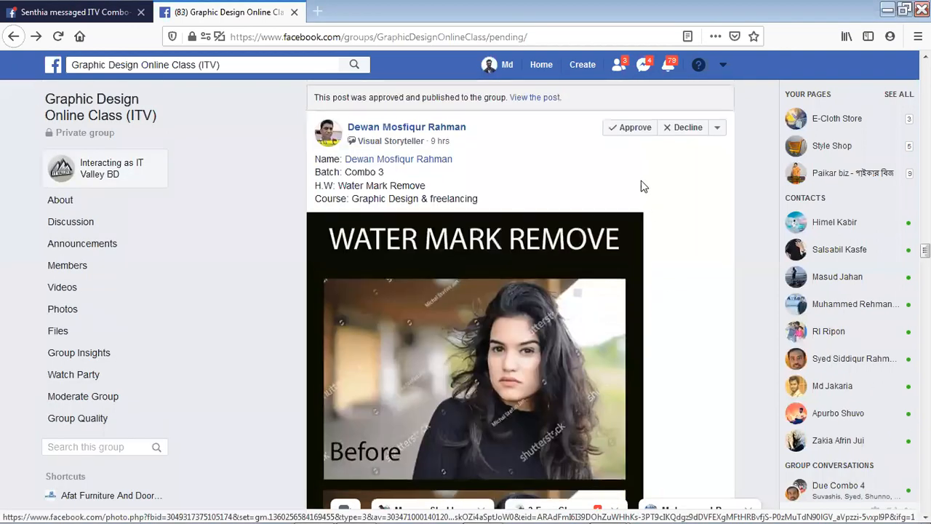
Step: Approve the Water Mark Remove post and scroll down to the Combo-4 Fair & Lovely post
click(633, 128)
scroll(482, 499, down, 3)
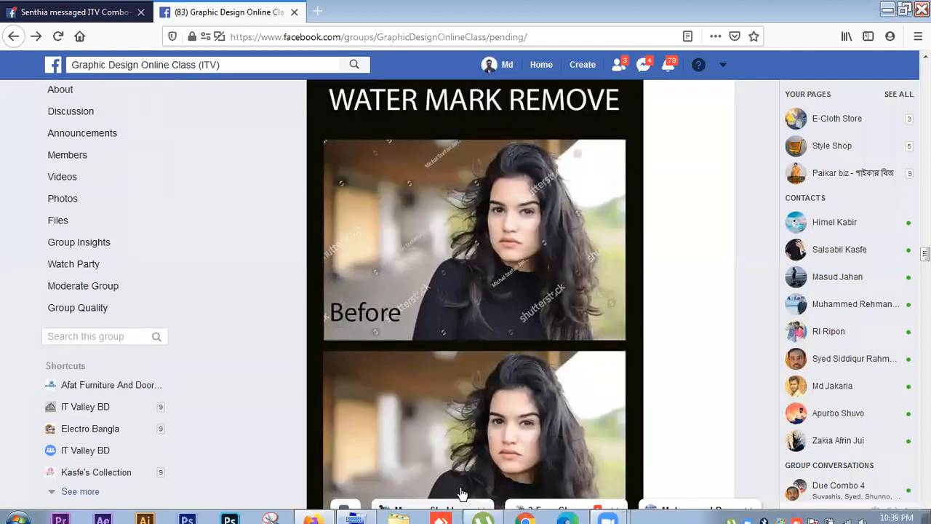
scroll(484, 104, down, 5)
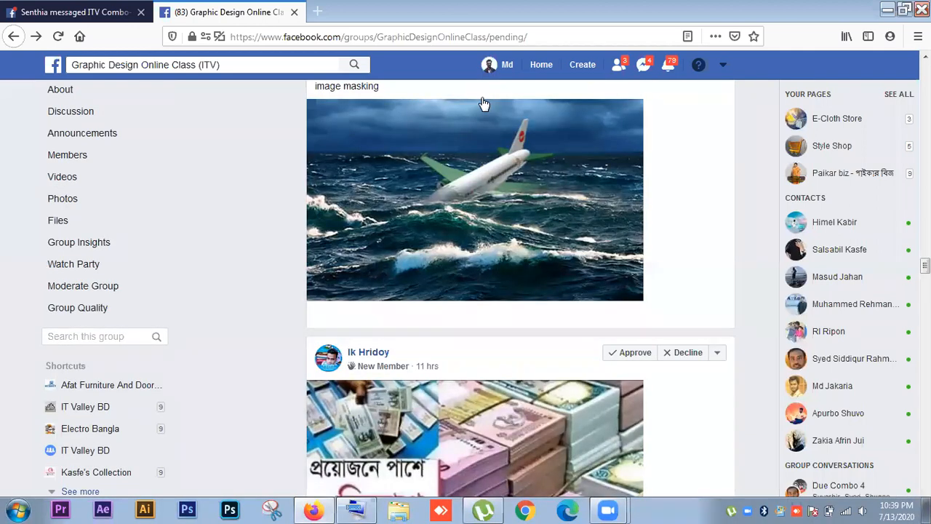
scroll(564, 297, up, 2)
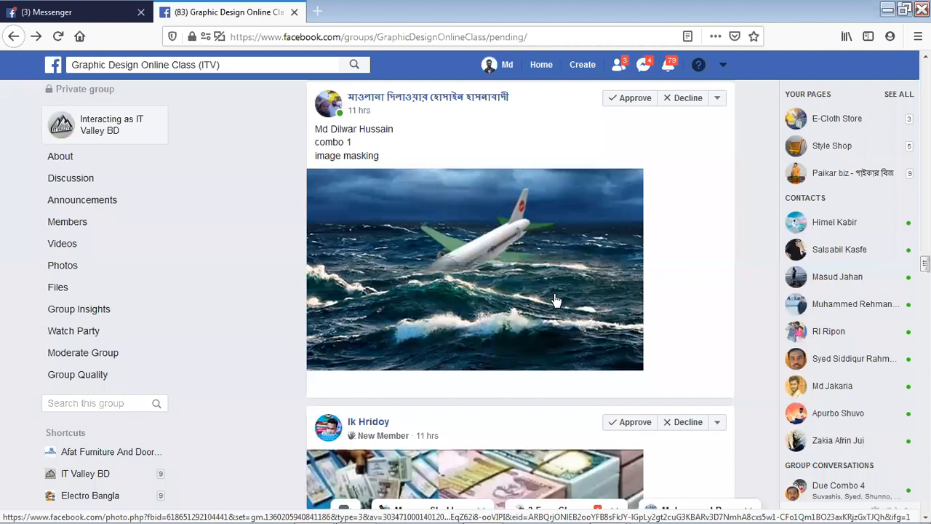
scroll(555, 298, up, 2)
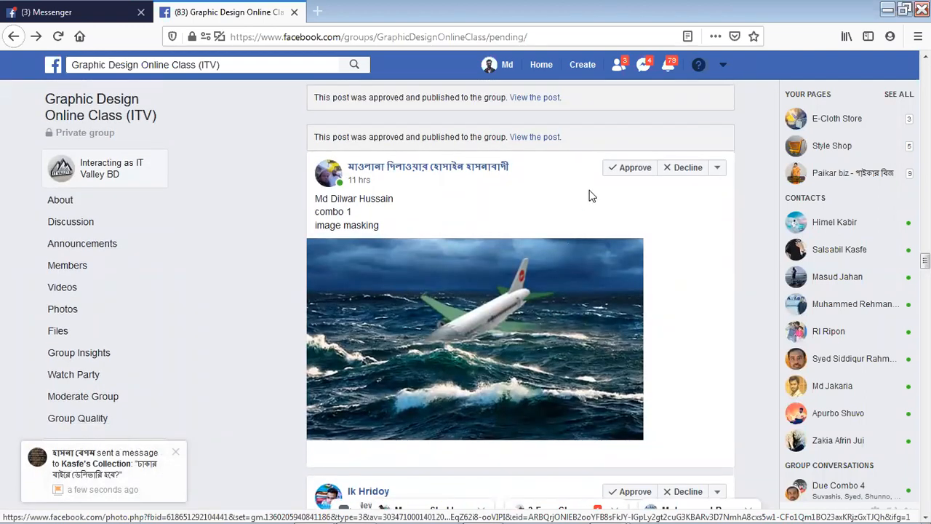
scroll(611, 234, down, 10)
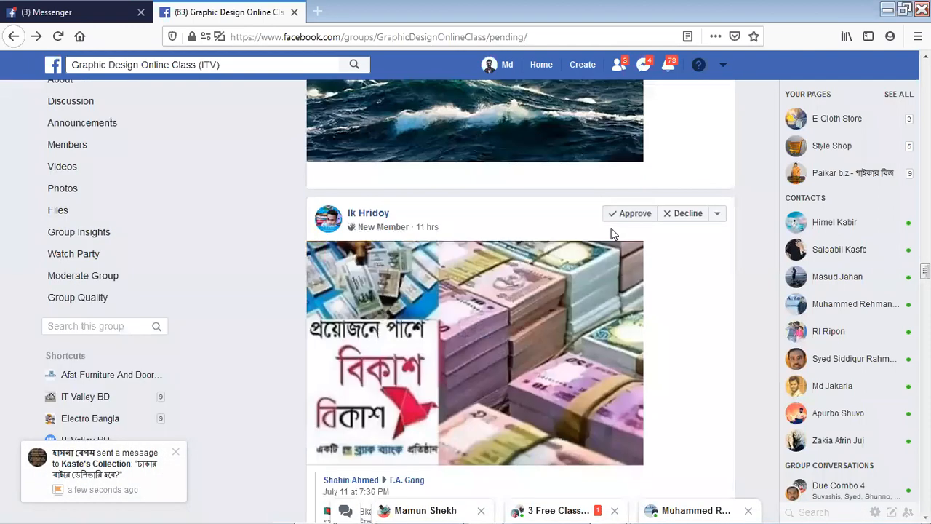
scroll(613, 236, down, 6)
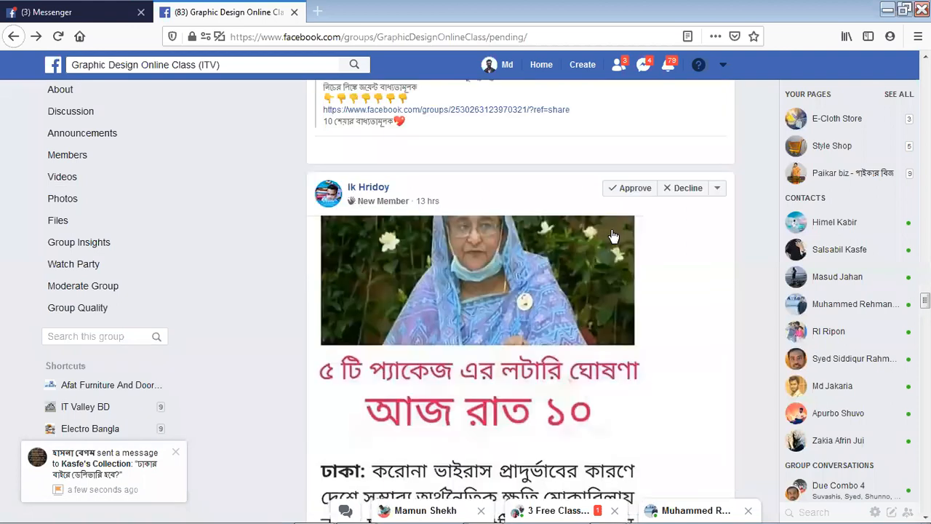
scroll(611, 235, down, 10)
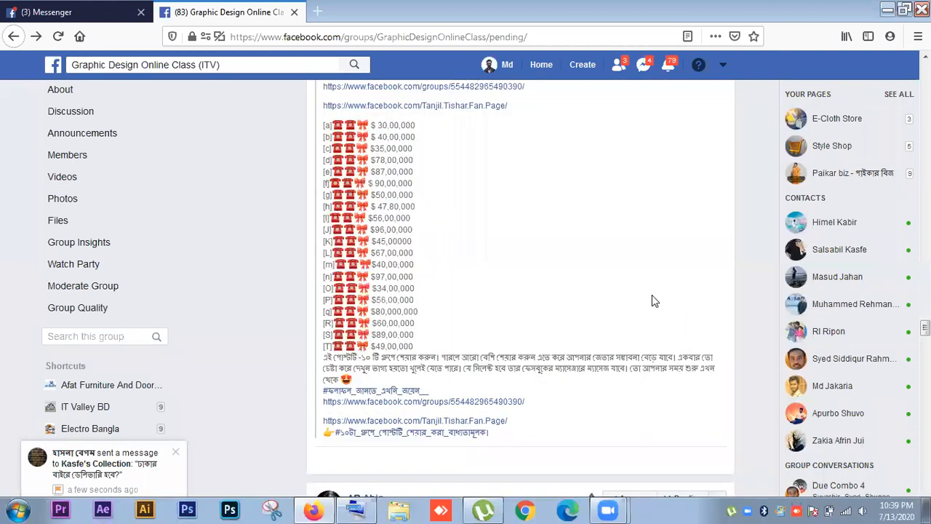
scroll(649, 293, down, 3)
scroll(649, 293, down, 3)
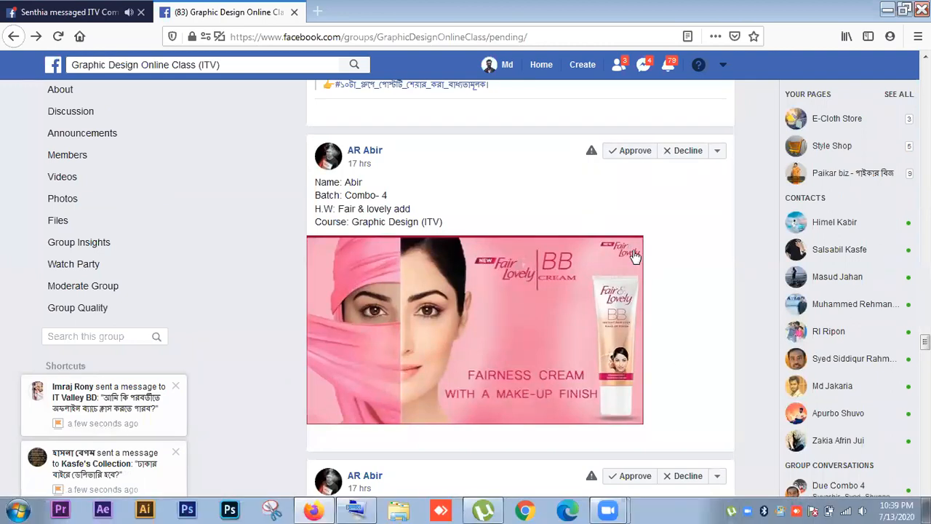
Step: Approve the Combo-4 Fair & Lovely BB cream ad post
click(632, 156)
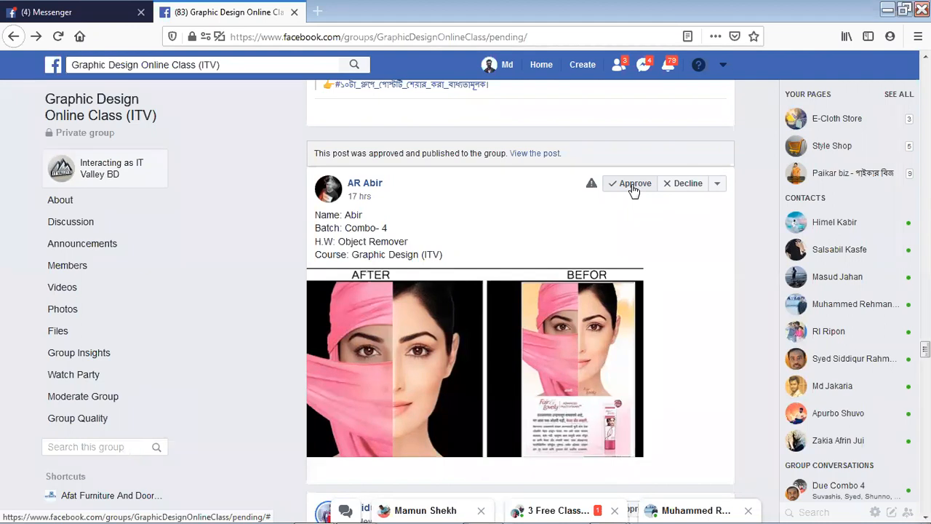
click(633, 186)
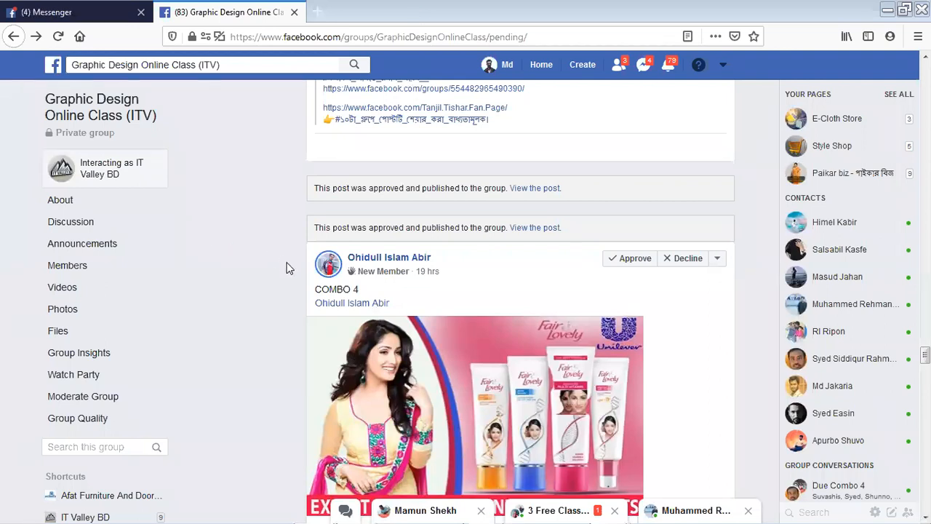
scroll(290, 269, up, 1)
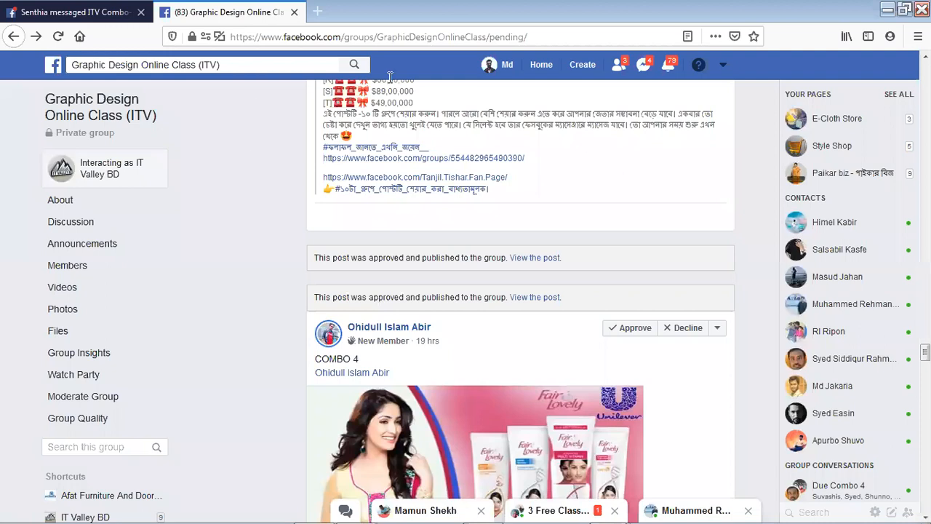
scroll(374, 343, down, 3)
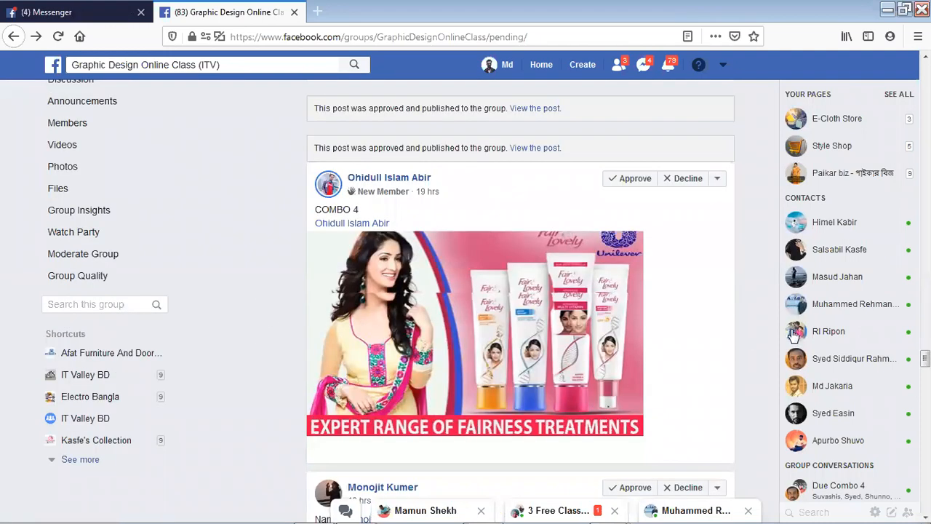
scroll(691, 302, up, 1)
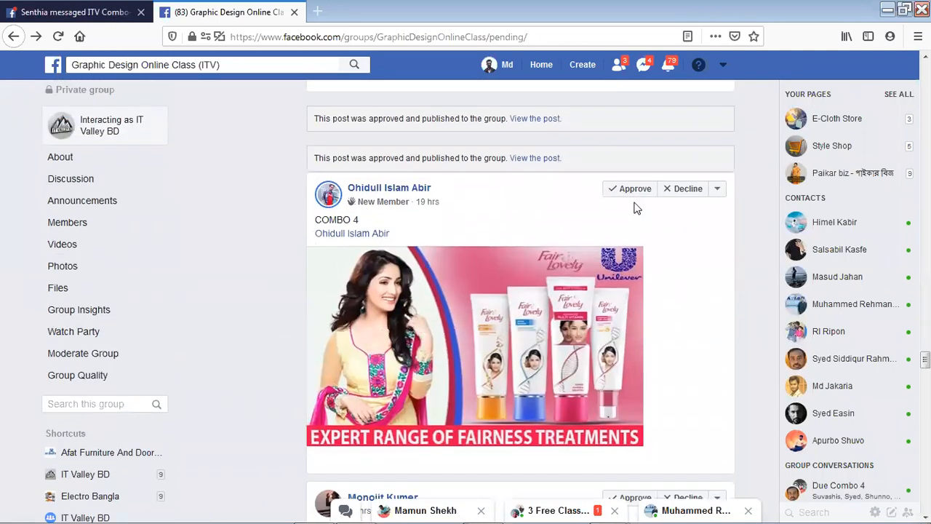
click(635, 191)
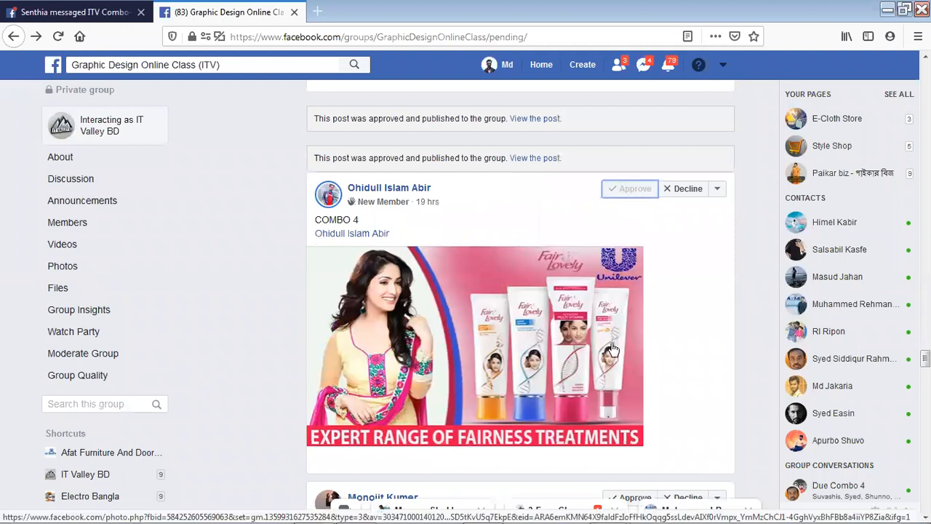
scroll(613, 349, down, 2)
scroll(613, 349, up, 1)
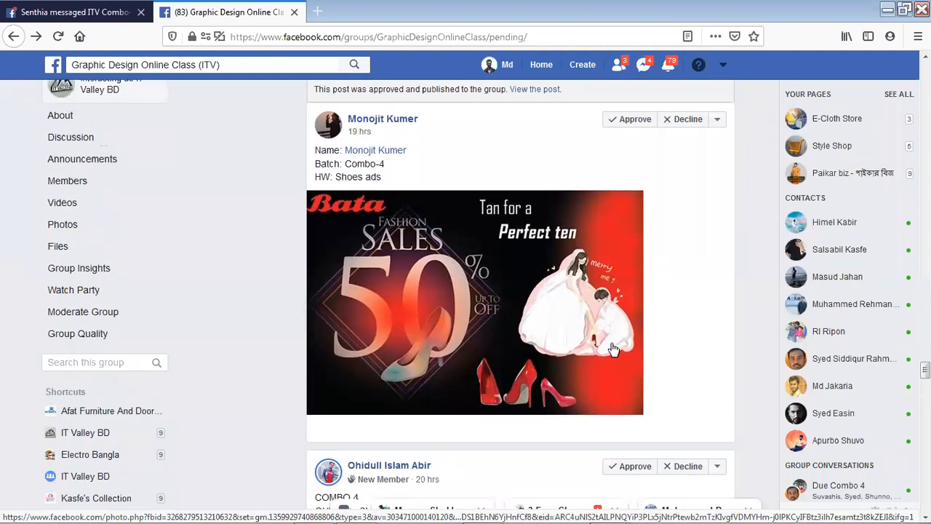
scroll(613, 349, up, 2)
scroll(622, 269, down, 1)
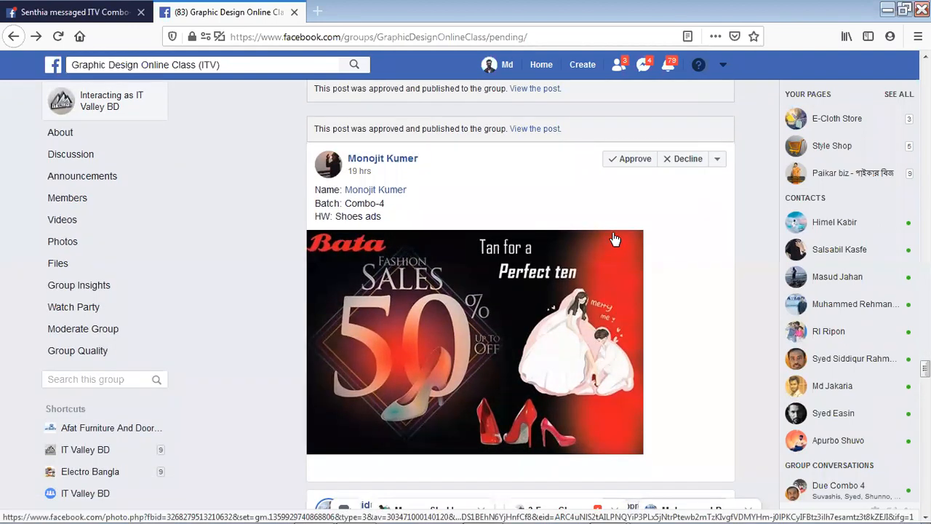
scroll(615, 240, down, 4)
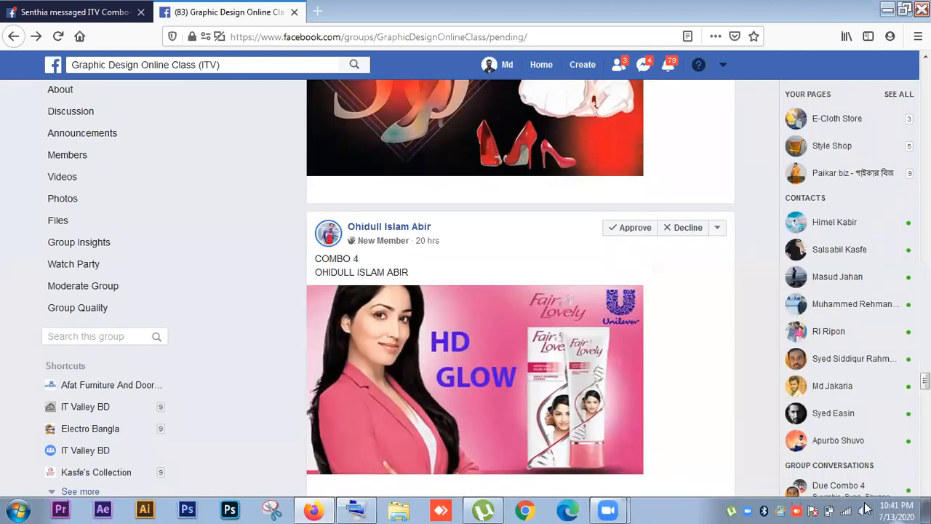
click(865, 508)
drag(859, 430, 861, 392)
click(767, 379)
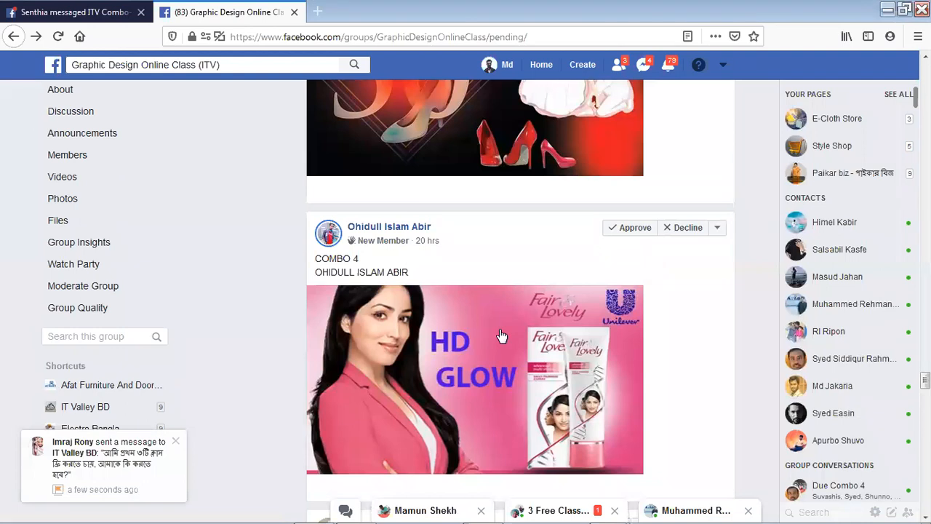
scroll(502, 335, down, 1)
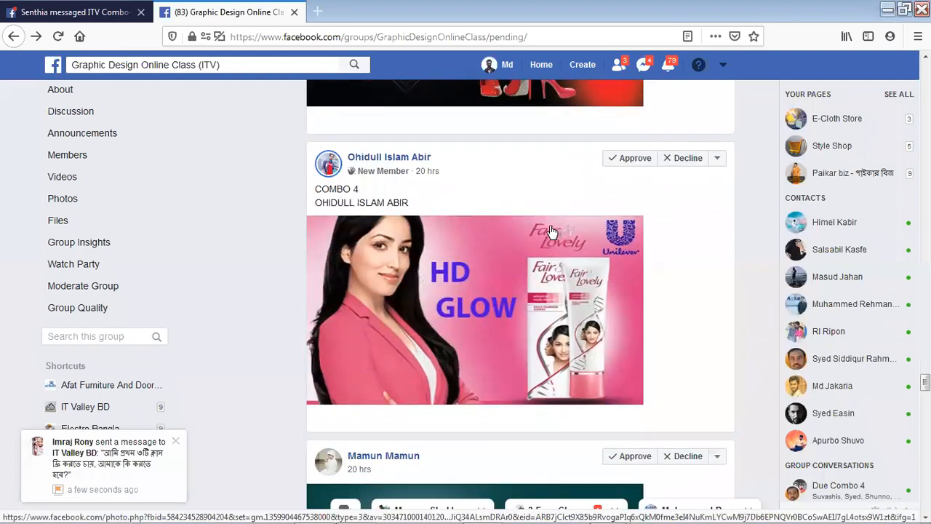
scroll(551, 231, down, 5)
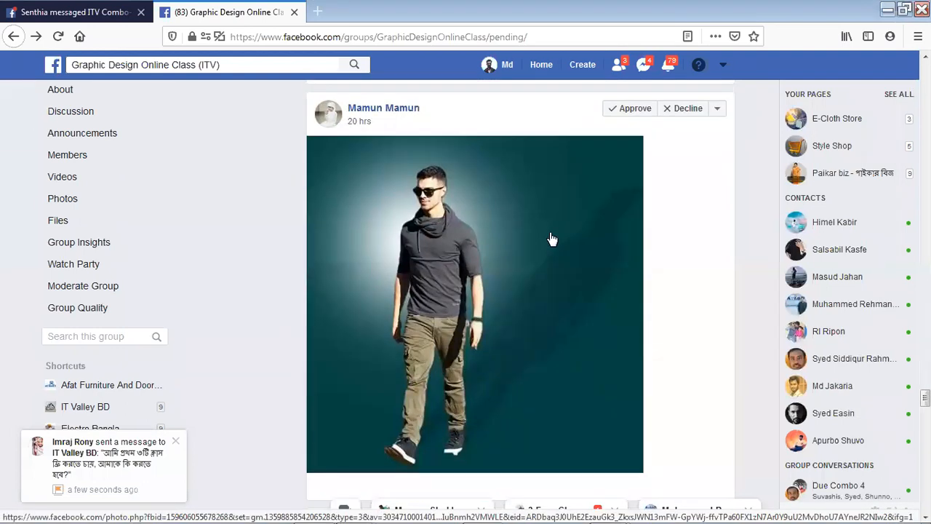
scroll(525, 391, down, 4)
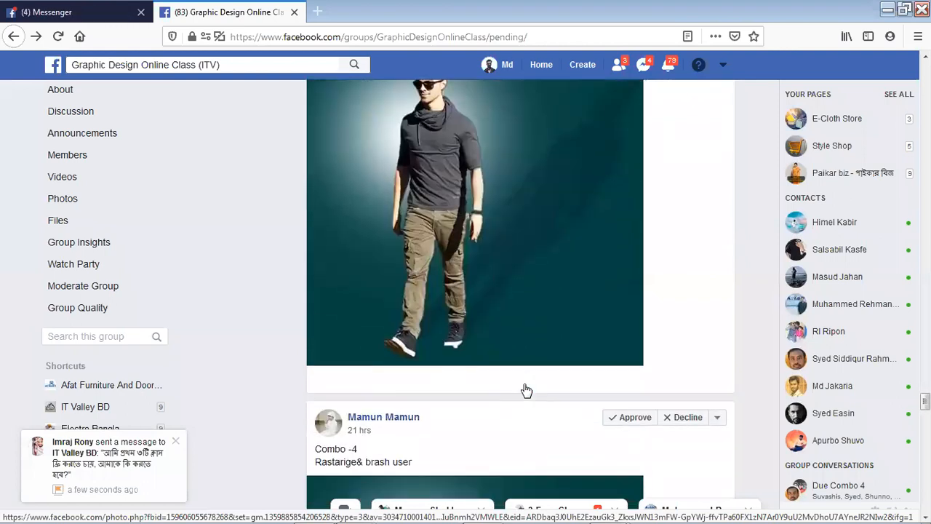
scroll(525, 391, down, 4)
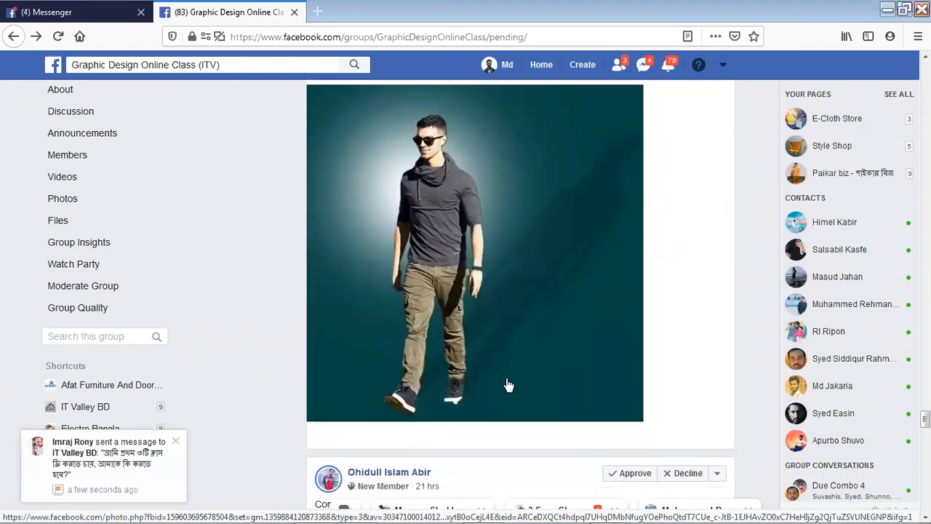
scroll(508, 384, down, 5)
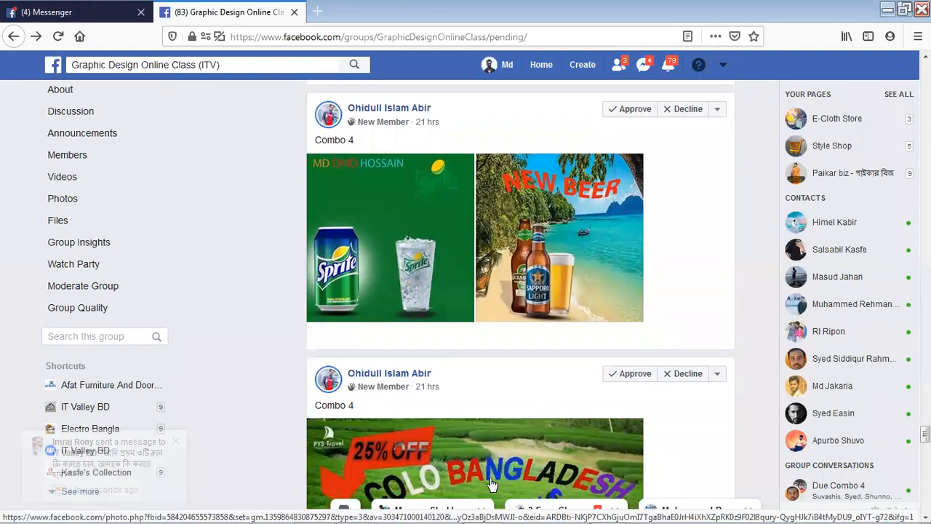
scroll(675, 389, down, 4)
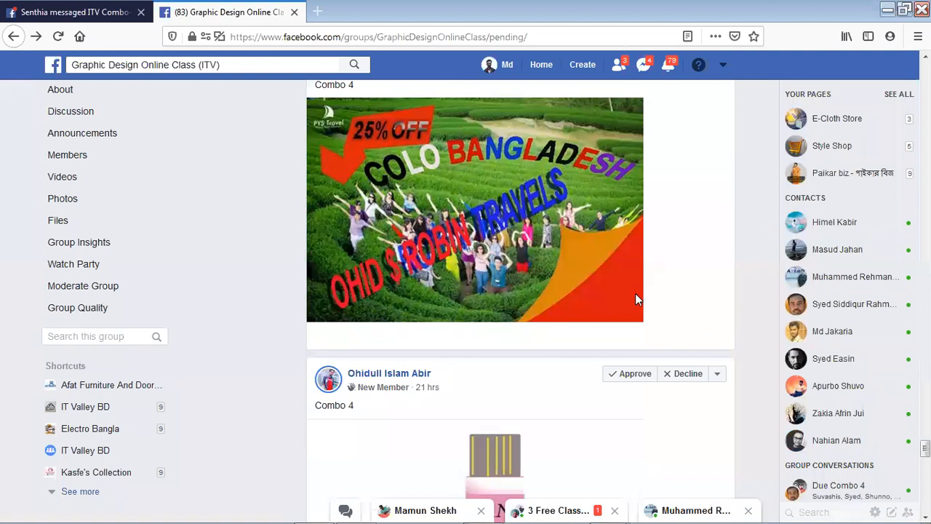
scroll(635, 293, down, 3)
scroll(718, 360, up, 8)
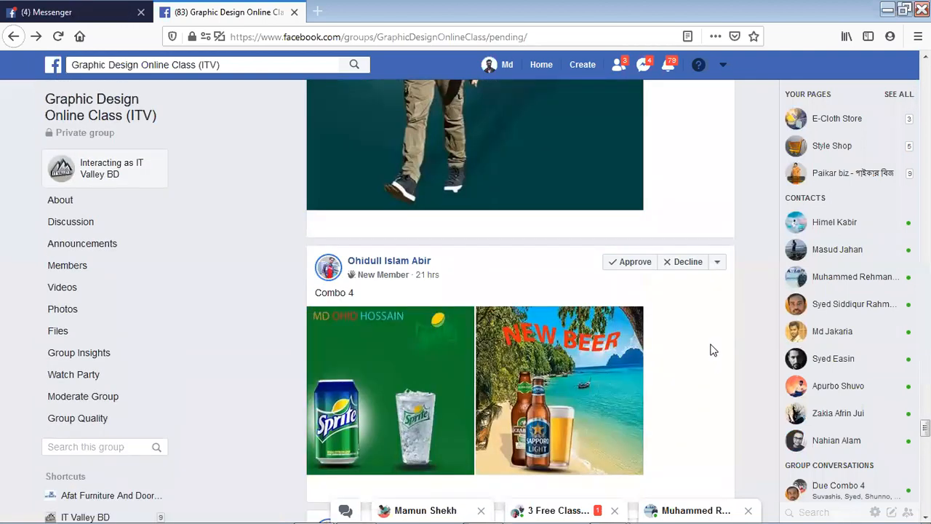
scroll(683, 334, up, 10)
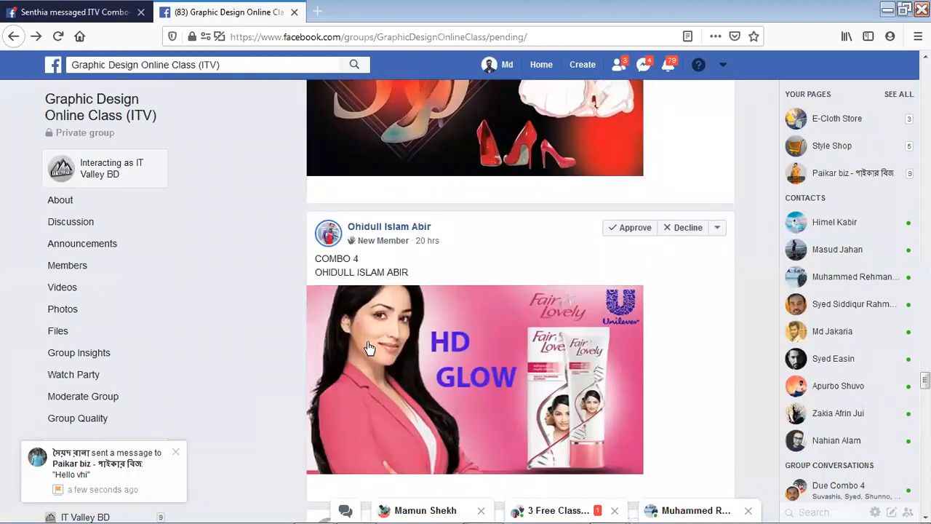
scroll(374, 347, up, 4)
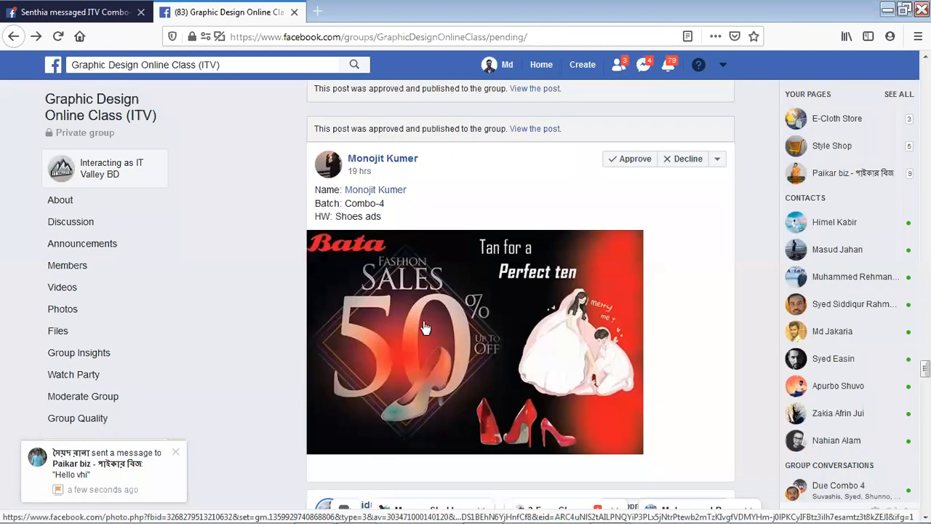
scroll(486, 398, down, 8)
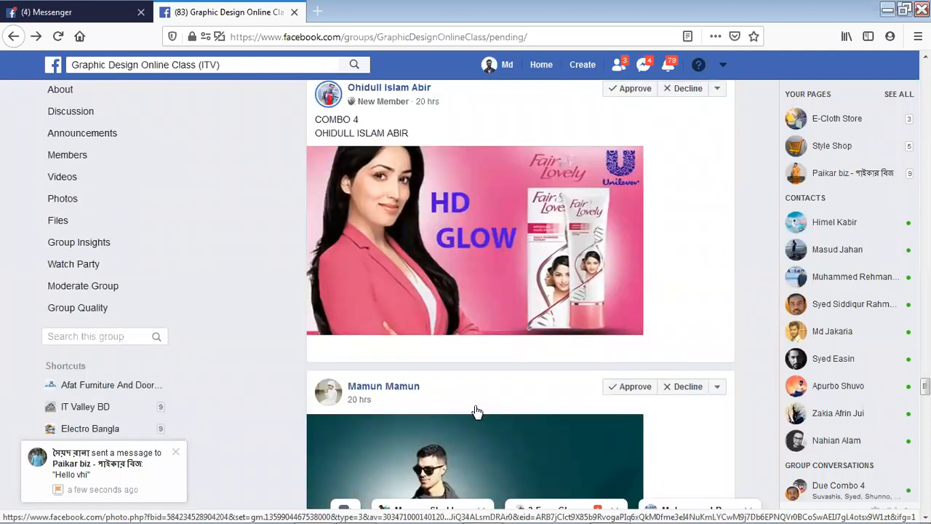
scroll(486, 398, up, 6)
scroll(484, 397, up, 6)
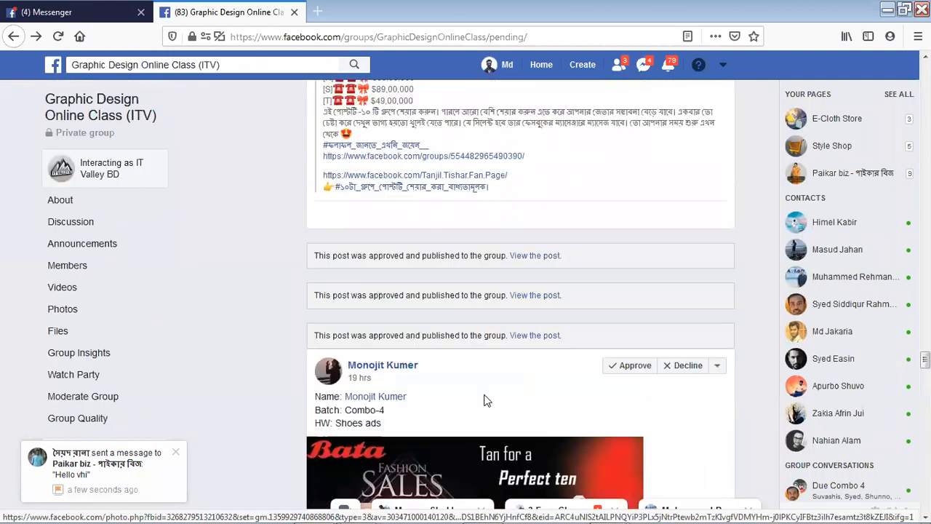
scroll(486, 398, down, 2)
scroll(486, 399, down, 9)
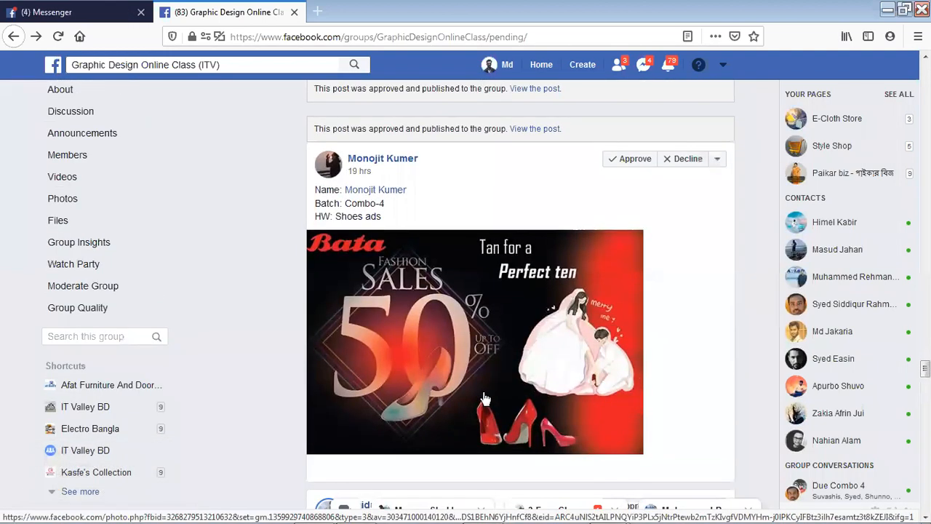
scroll(485, 398, down, 8)
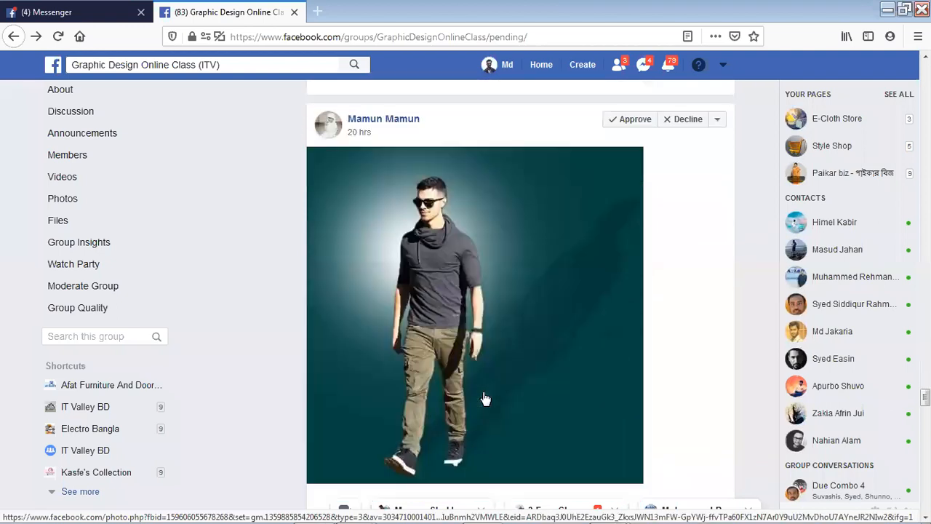
scroll(485, 398, down, 4)
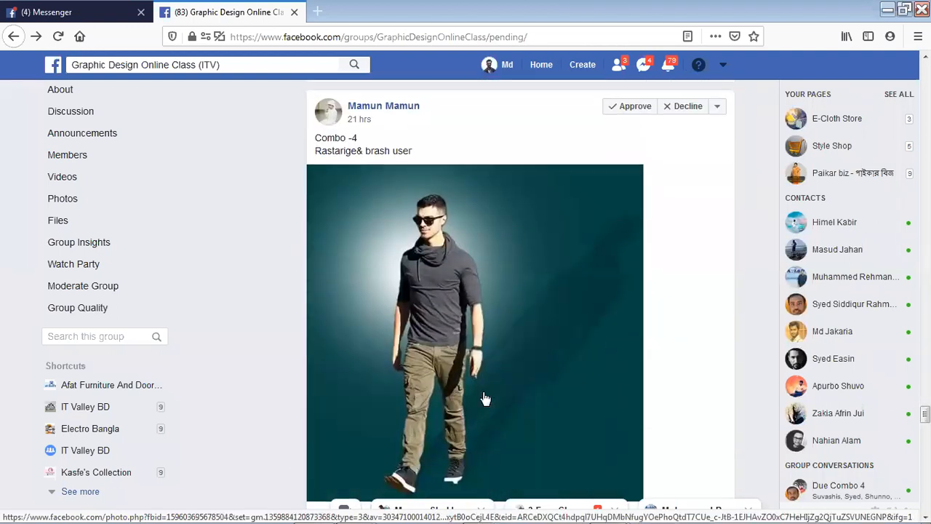
scroll(485, 398, down, 4)
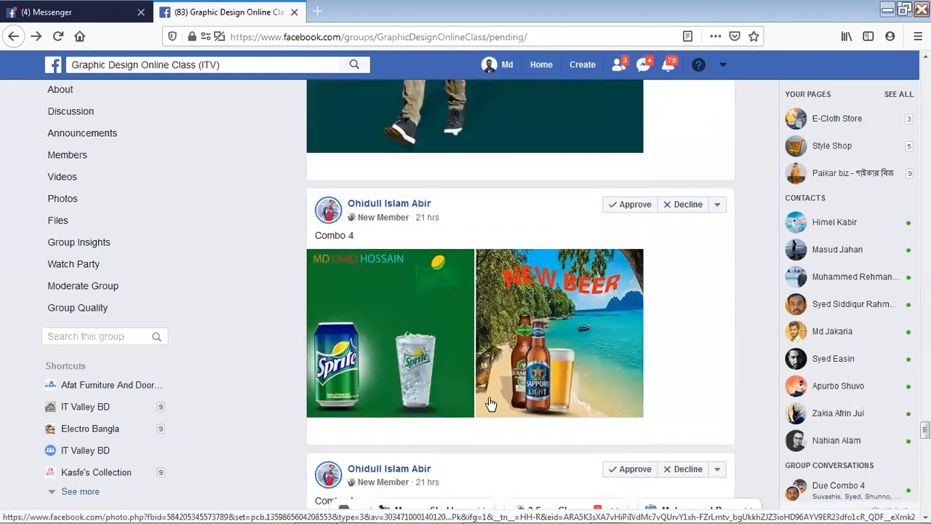
click(864, 510)
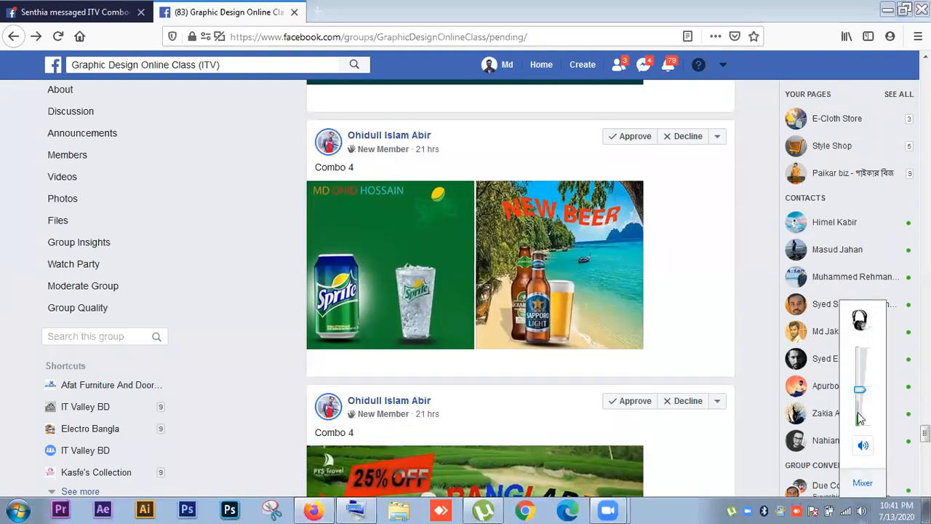
click(745, 325)
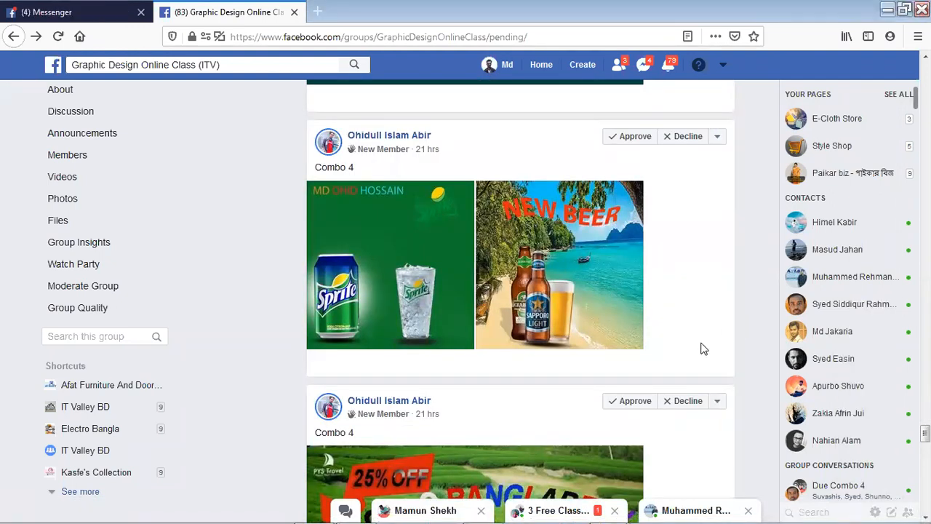
scroll(703, 348, down, 8)
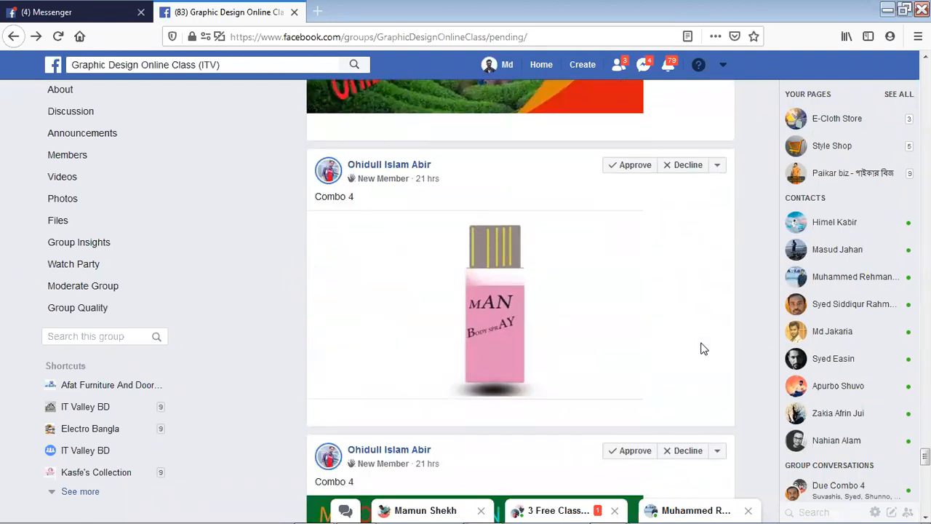
scroll(664, 320, down, 7)
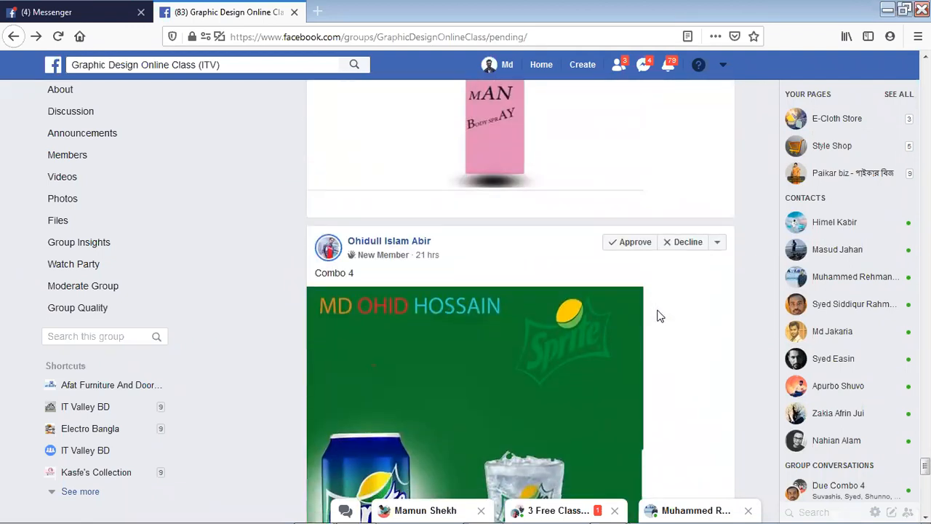
scroll(658, 314, up, 4)
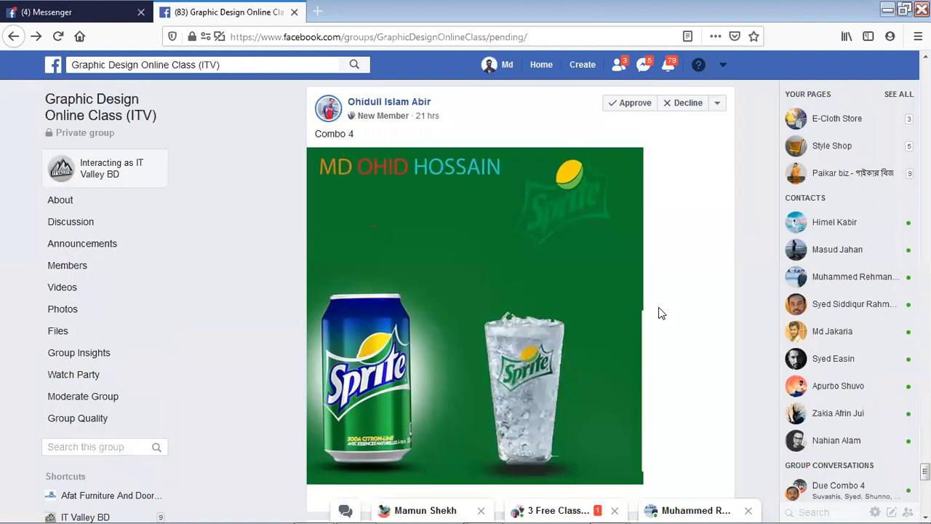
scroll(661, 313, down, 6)
scroll(662, 313, down, 2)
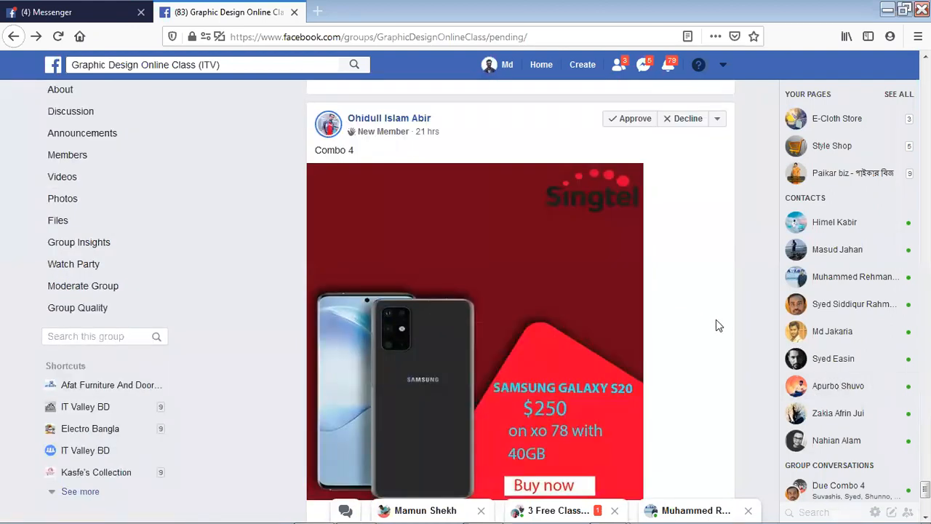
scroll(715, 326, down, 4)
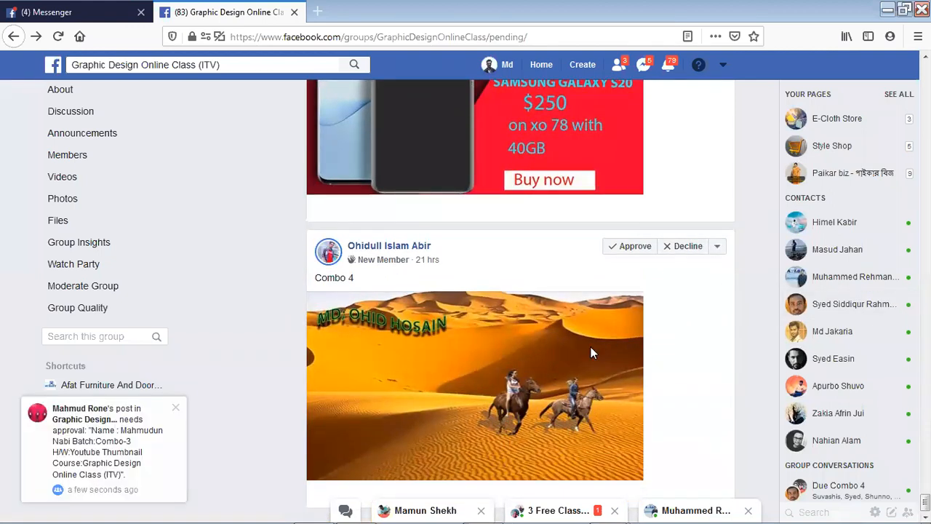
scroll(509, 364, up, 3)
Step: Reload Pending Posts and review the new Combo-3 Background change Before/After homework post
click(104, 427)
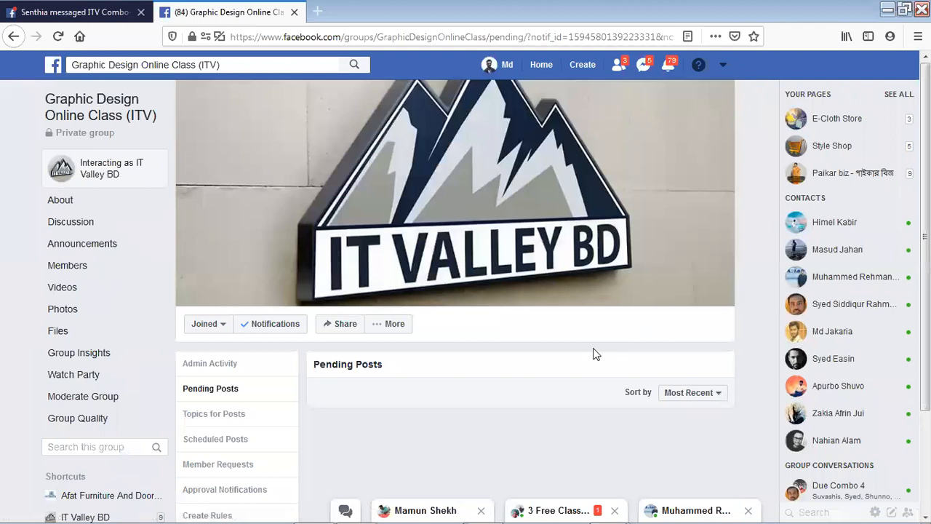
scroll(595, 353, down, 3)
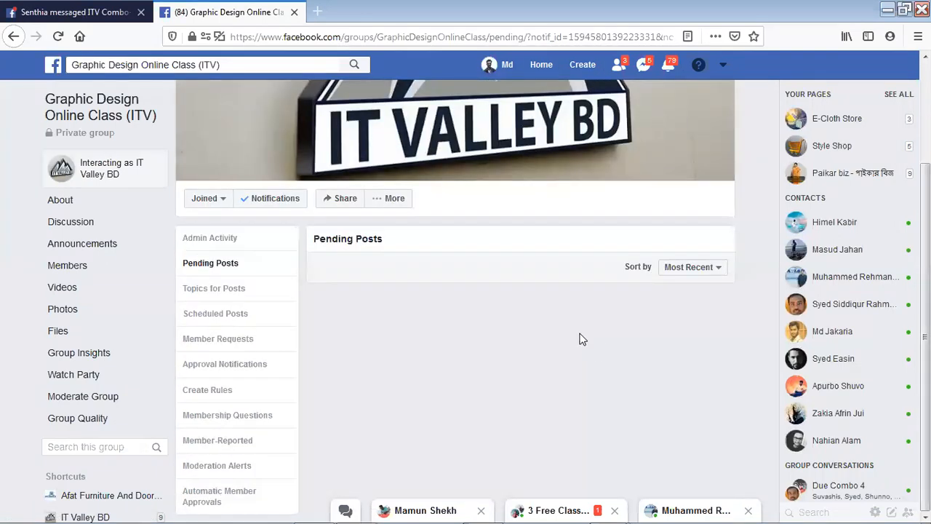
scroll(573, 335, down, 2)
scroll(573, 336, down, 2)
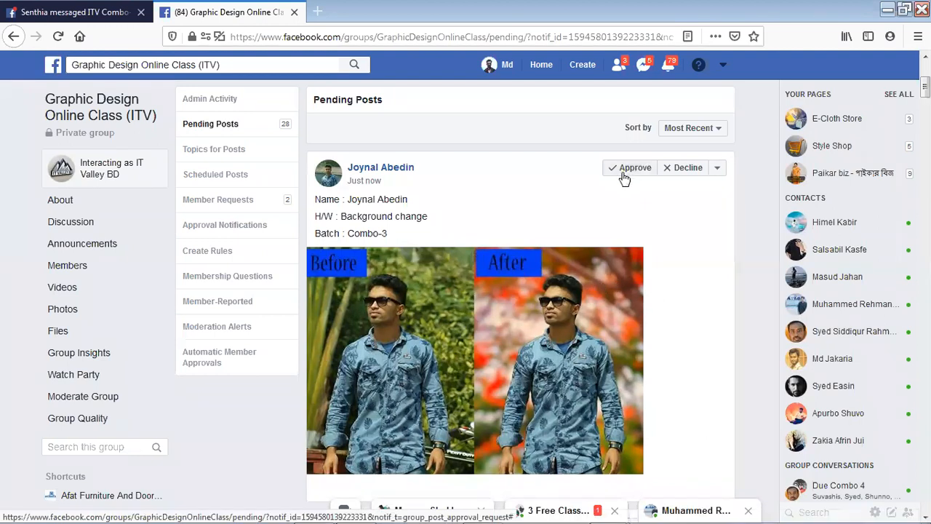
scroll(447, 322, down, 2)
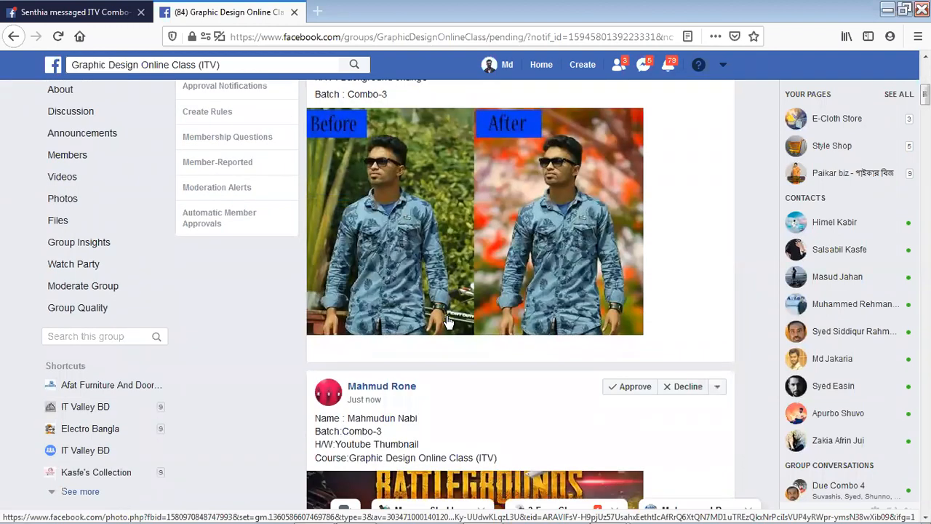
scroll(447, 323, down, 1)
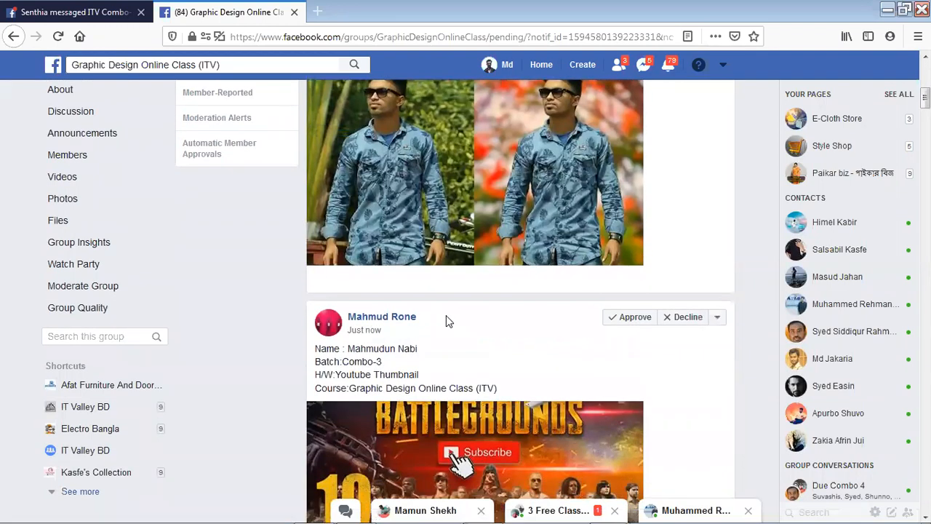
scroll(447, 320, up, 2)
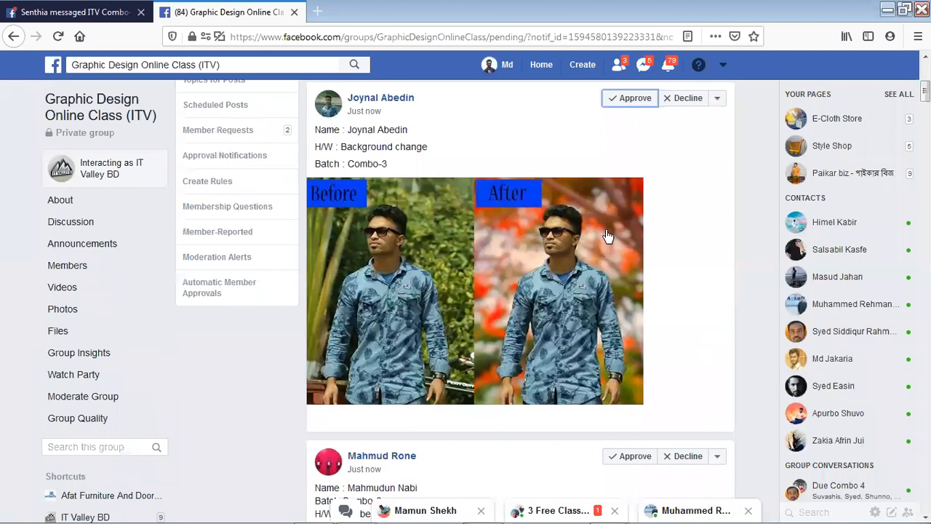
scroll(585, 227, down, 2)
scroll(585, 247, up, 3)
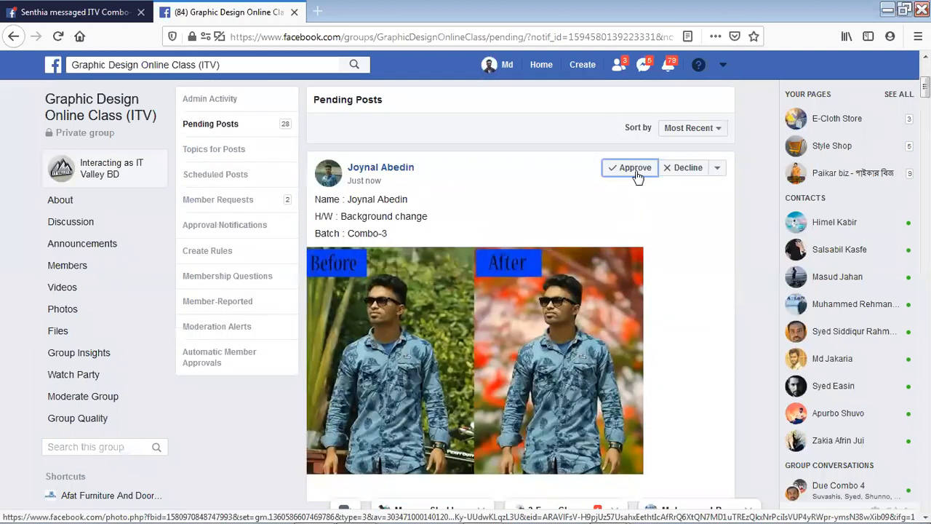
scroll(596, 265, down, 4)
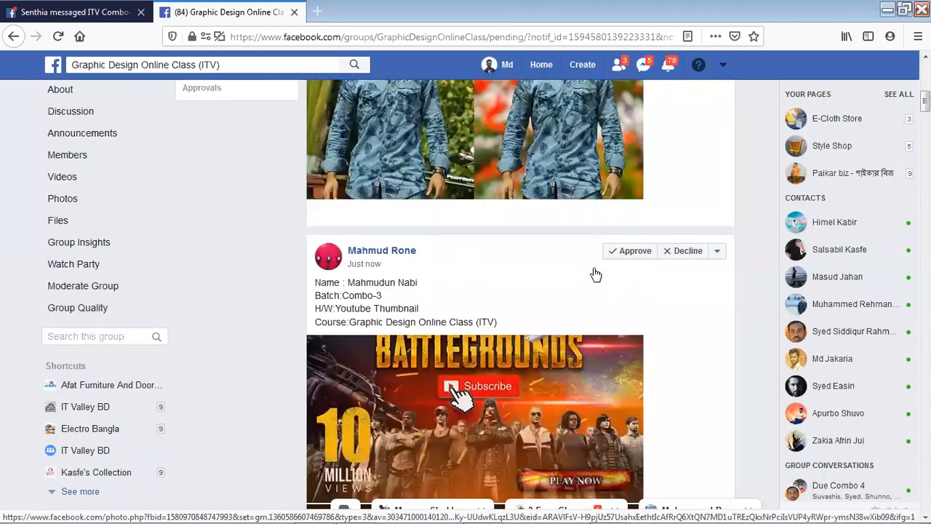
scroll(596, 270, down, 5)
scroll(585, 255, up, 4)
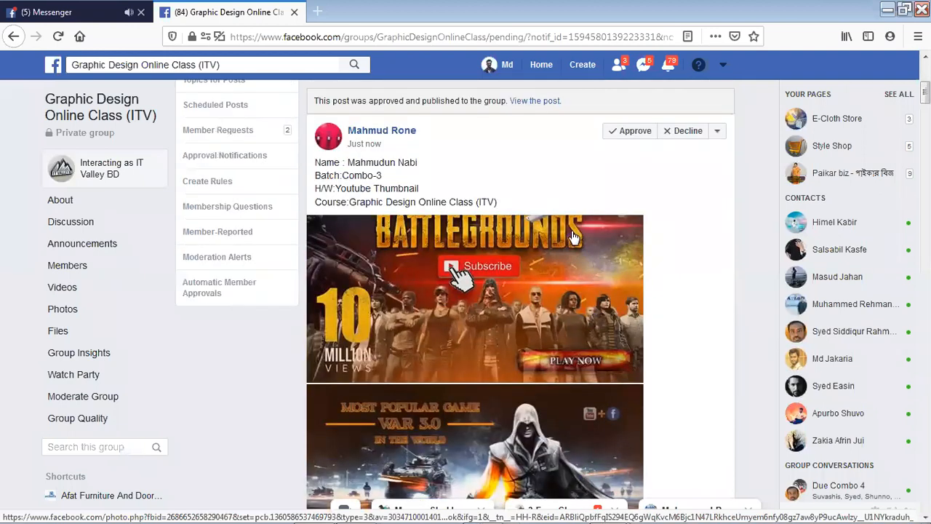
Step: View the Youtube Thumbnail post's Battlegrounds and War 3.0 images full-size, then close the viewer
click(521, 304)
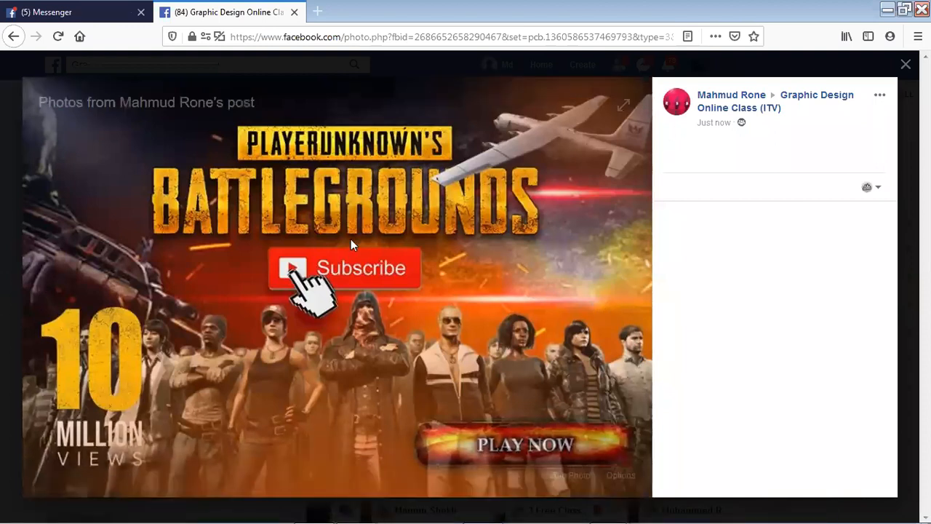
click(624, 288)
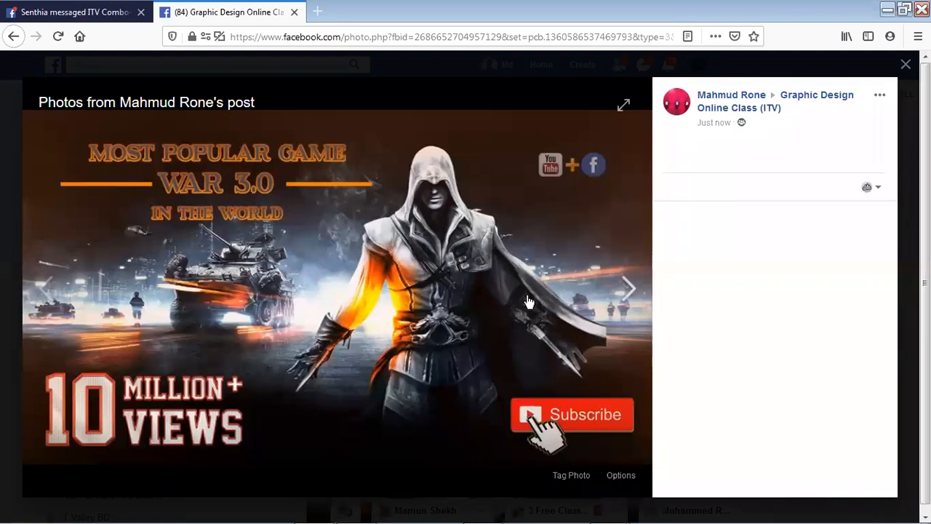
click(37, 292)
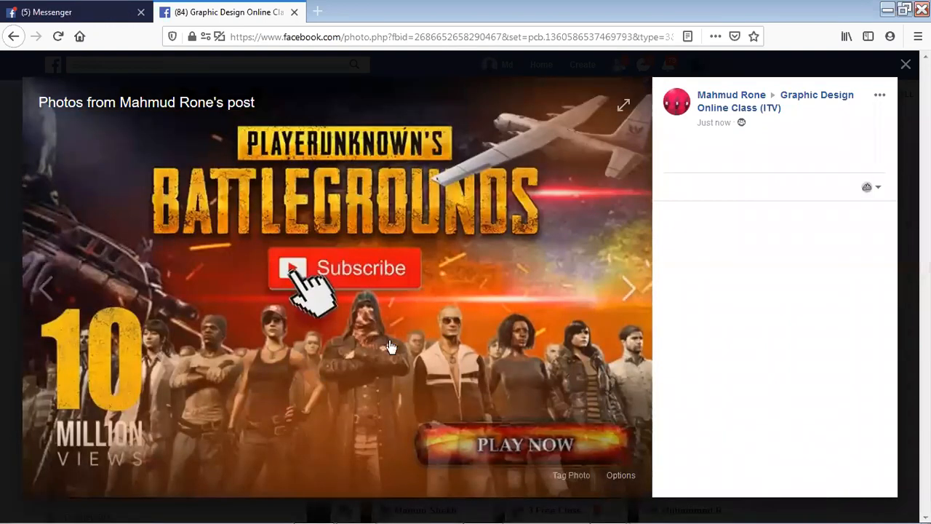
click(451, 321)
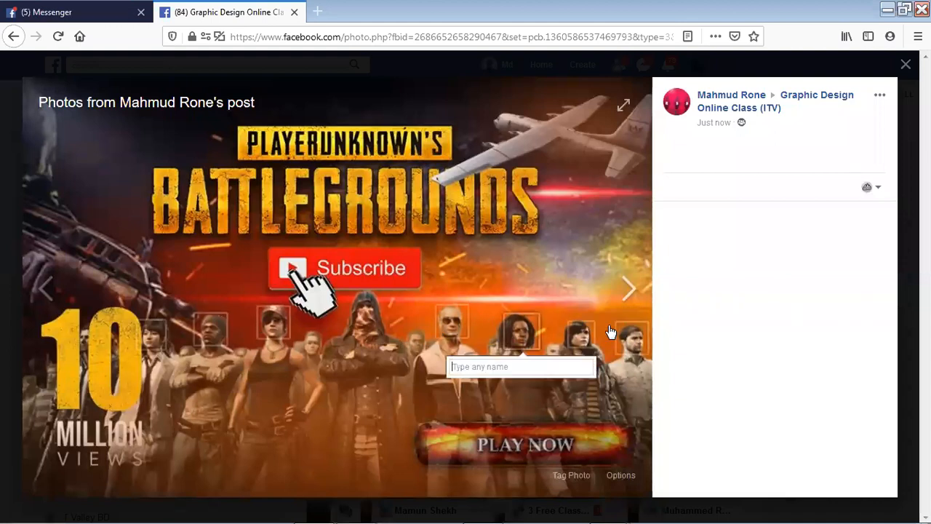
click(7, 247)
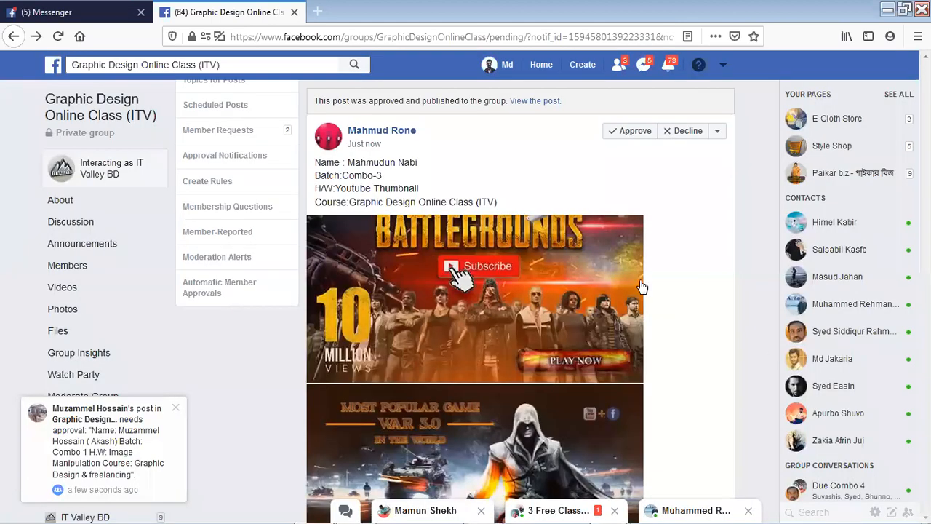
Step: Approve the Combo-3 YouTube Thumbnail homework post
click(623, 130)
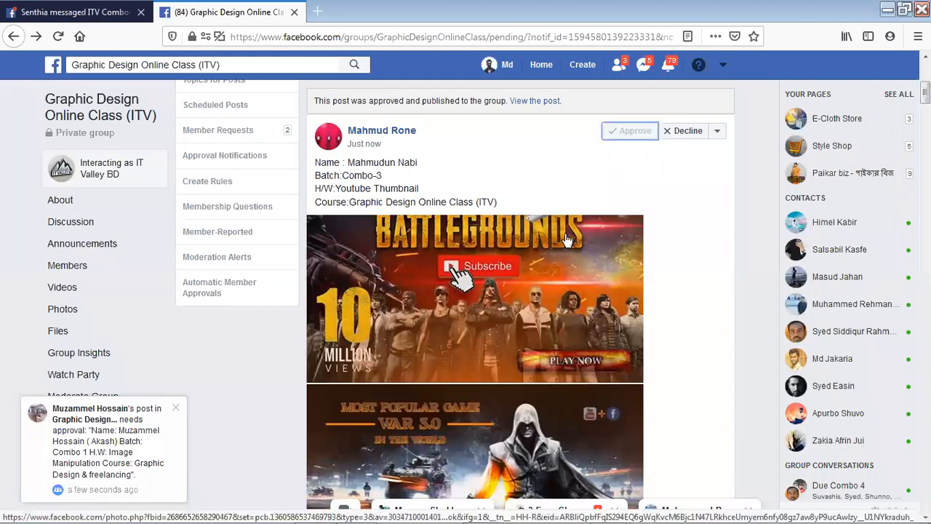
scroll(760, 344, down, 1)
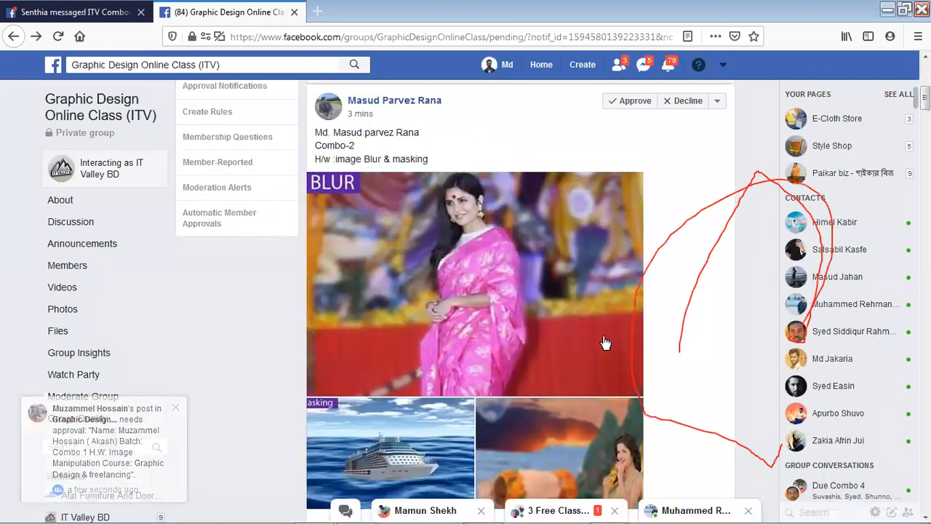
scroll(602, 344, up, 2)
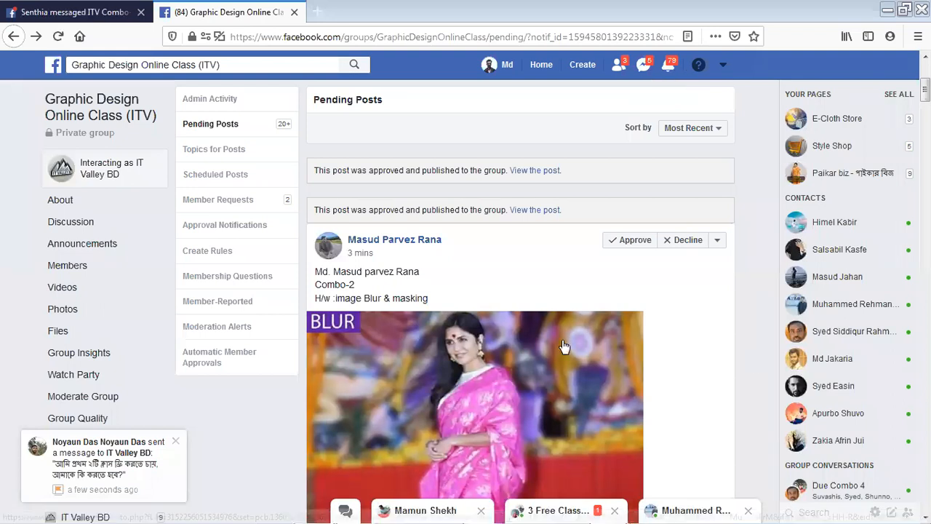
Step: Scroll down the pending queue past the Combo2 homework posts to the bKash prize-offer post
scroll(564, 346, down, 4)
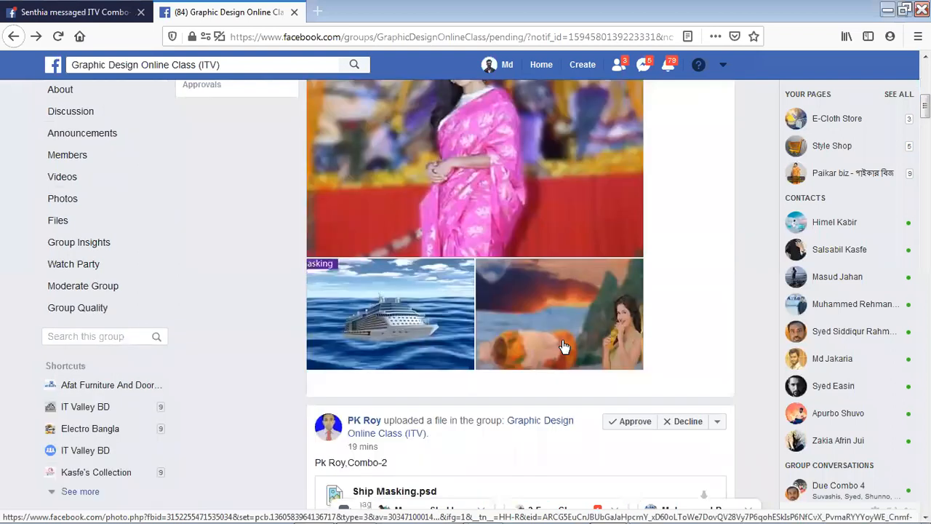
scroll(563, 346, down, 4)
scroll(564, 346, down, 2)
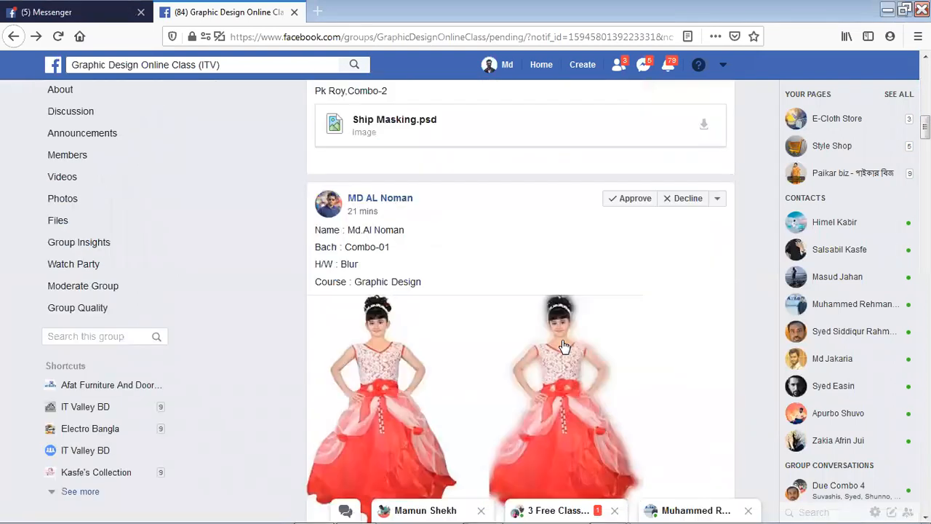
scroll(564, 346, down, 6)
scroll(565, 346, up, 4)
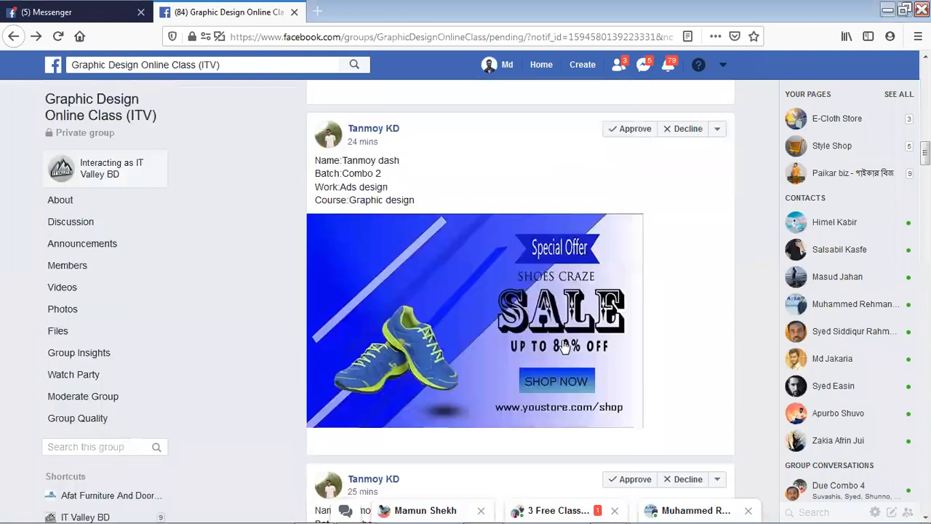
scroll(565, 346, down, 1)
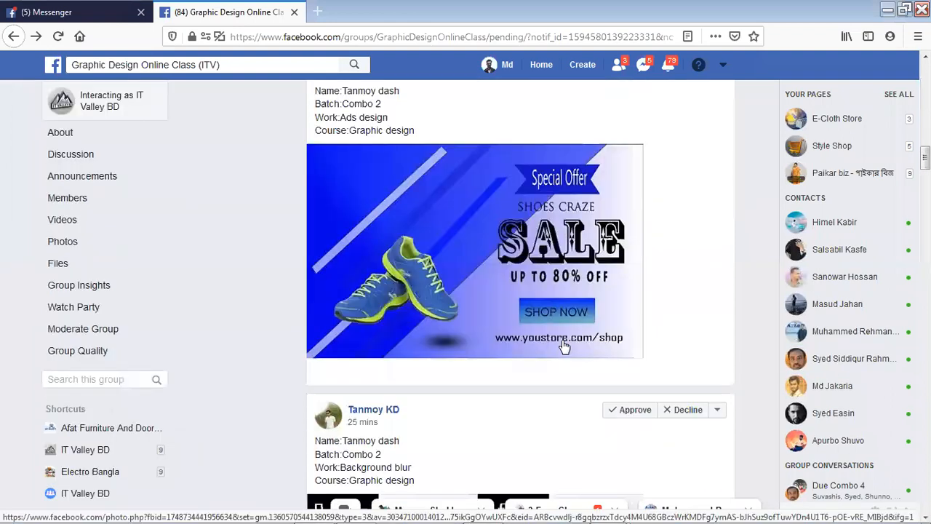
scroll(565, 346, down, 1)
scroll(564, 346, up, 3)
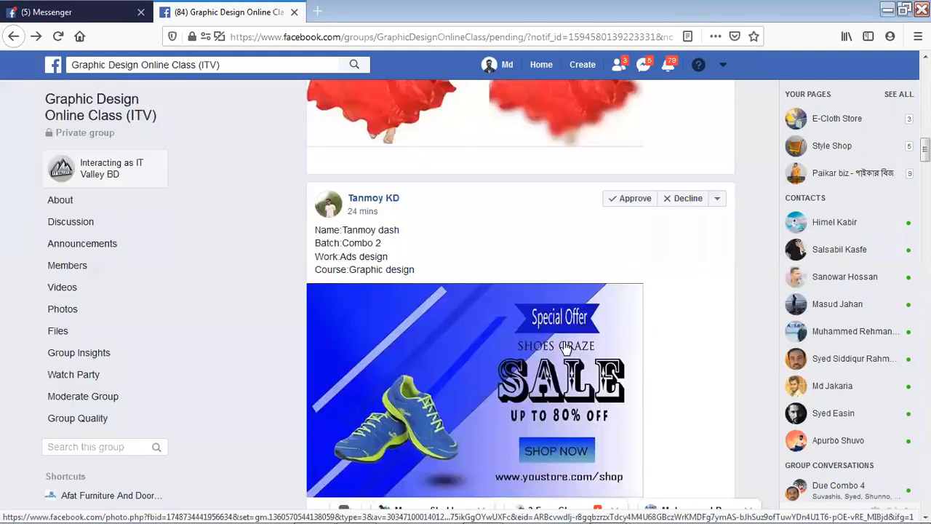
scroll(535, 387, down, 4)
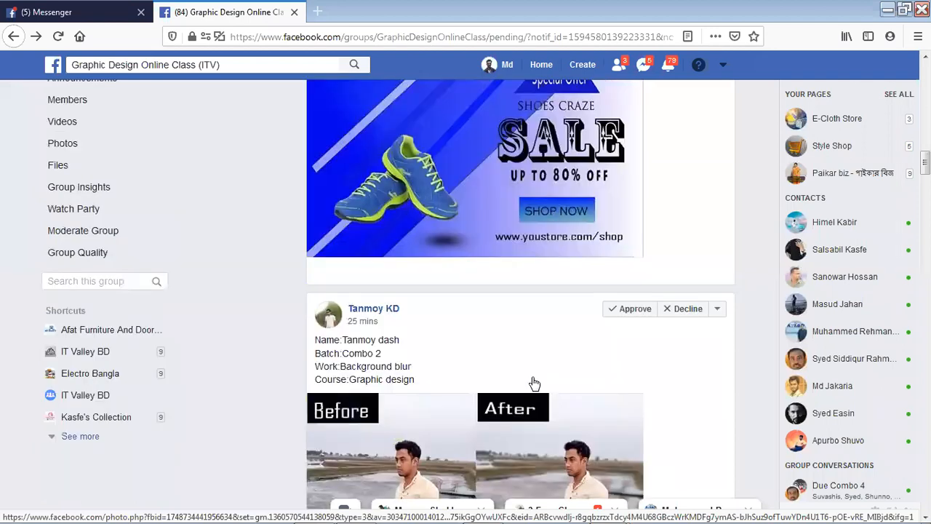
scroll(534, 384, down, 5)
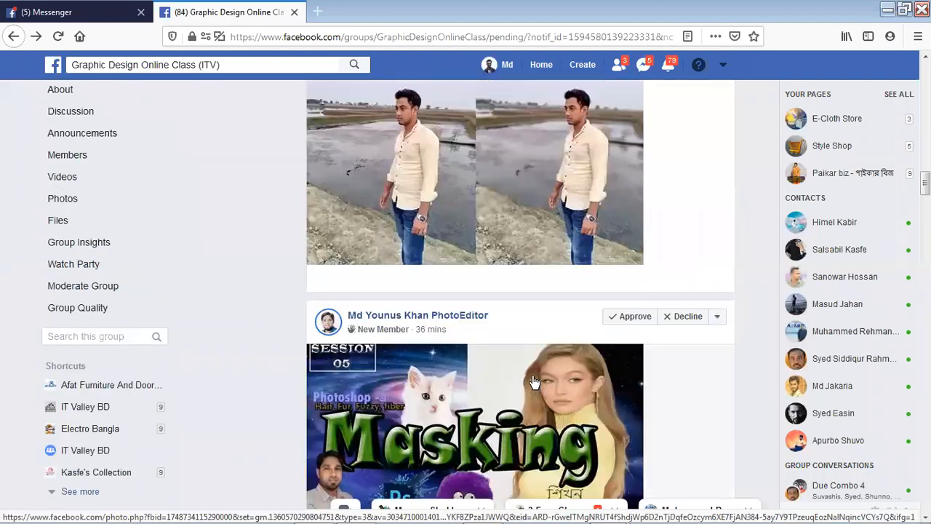
scroll(534, 381, down, 3)
scroll(534, 382, down, 6)
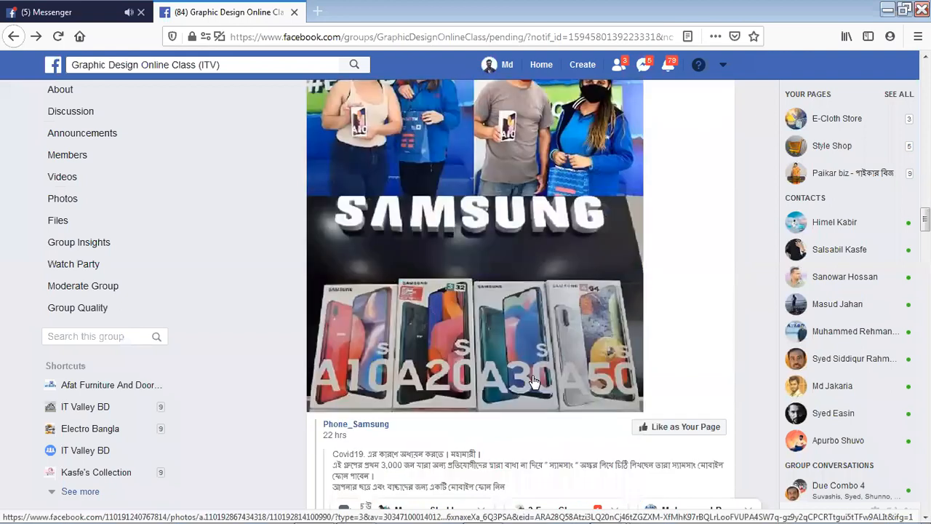
scroll(531, 380, down, 6)
scroll(533, 381, down, 1)
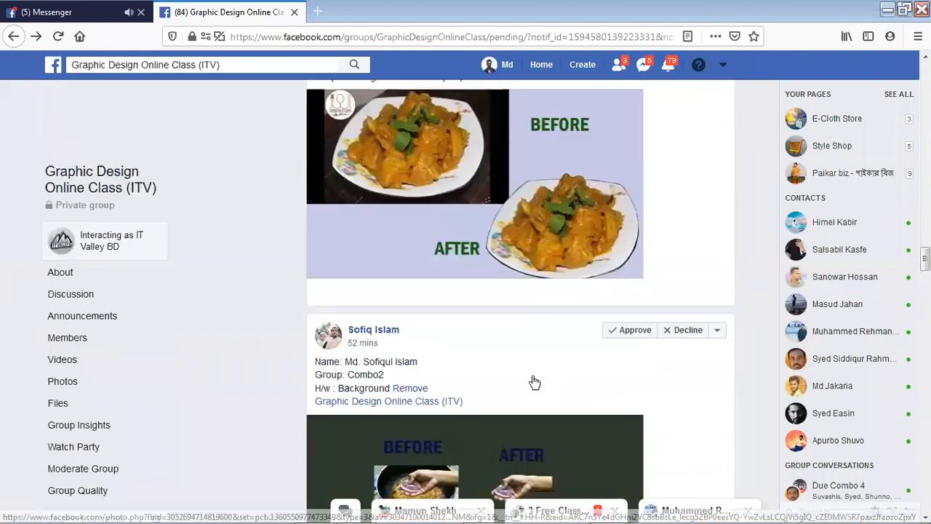
scroll(535, 381, up, 2)
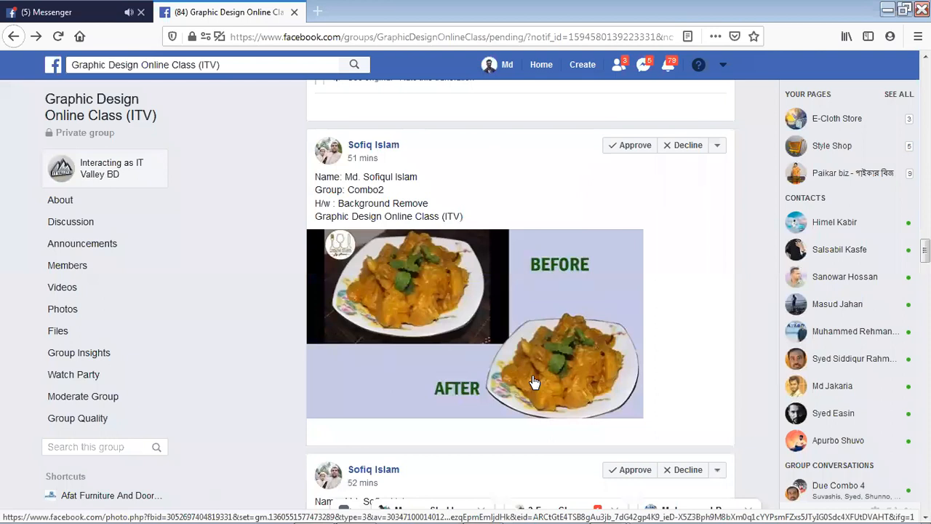
scroll(533, 382, down, 3)
scroll(533, 381, down, 3)
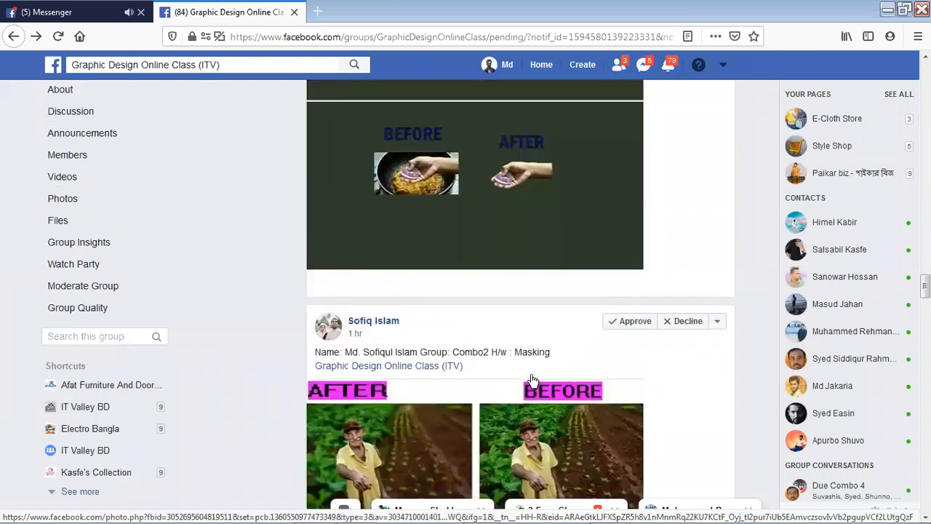
scroll(533, 380, down, 8)
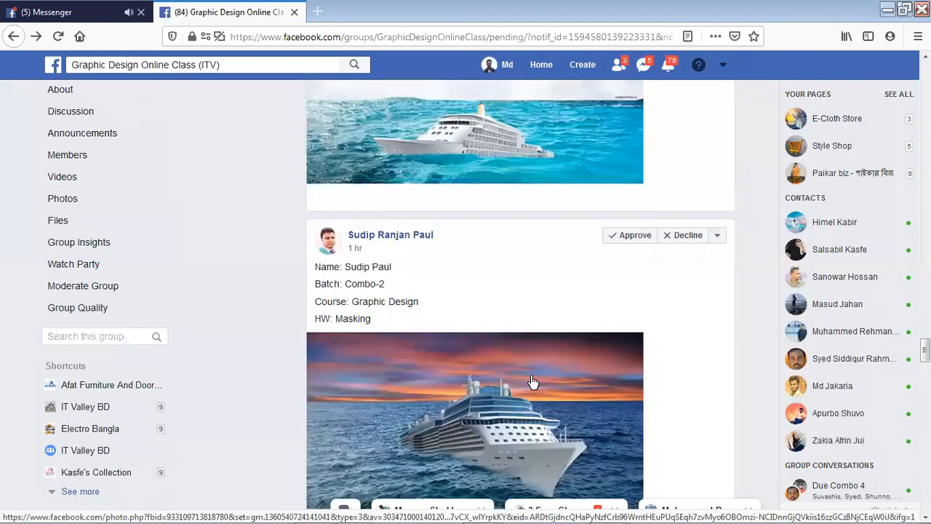
scroll(513, 384, down, 3)
scroll(512, 384, down, 3)
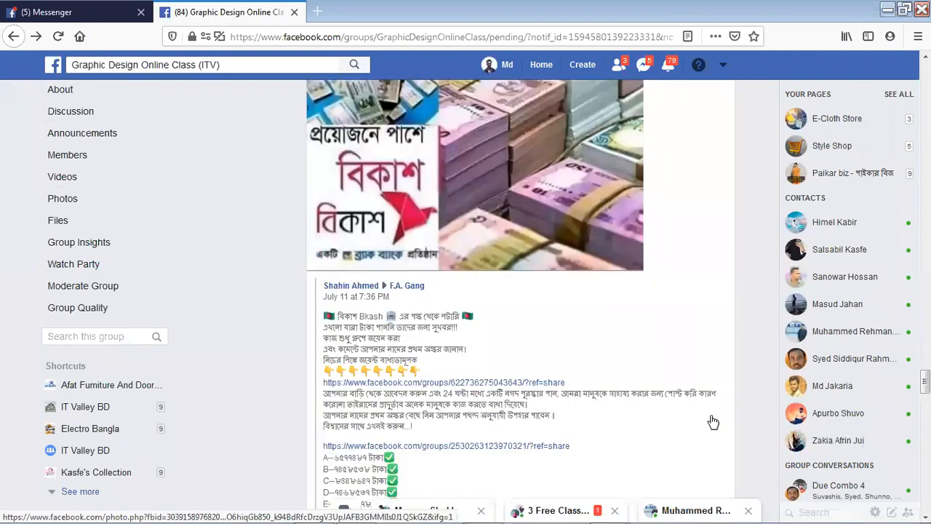
scroll(713, 422, down, 3)
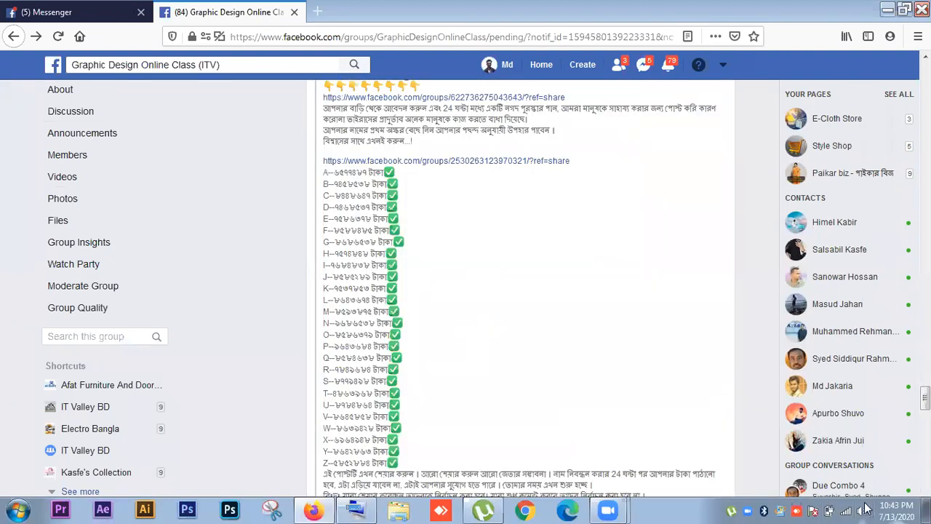
Step: Raise the Windows speaker volume from 86 to nearly maximum
click(864, 509)
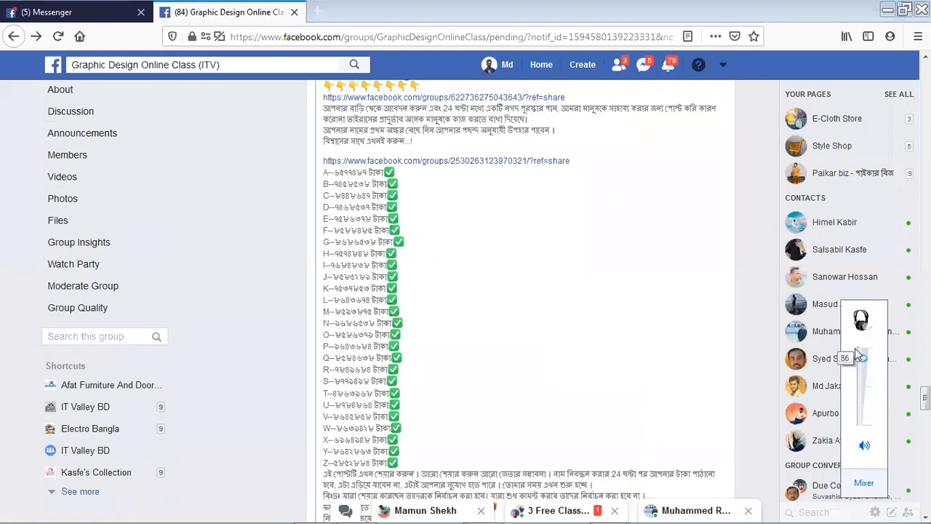
click(857, 350)
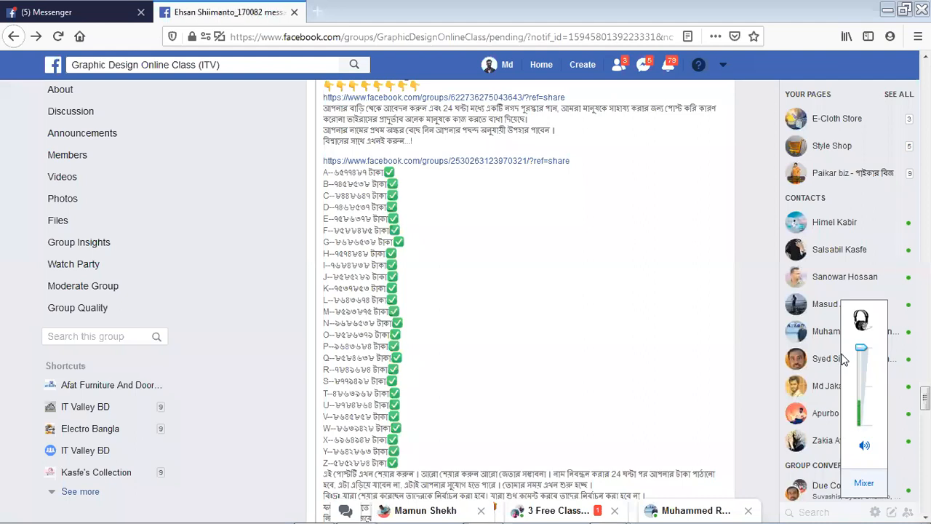
click(679, 408)
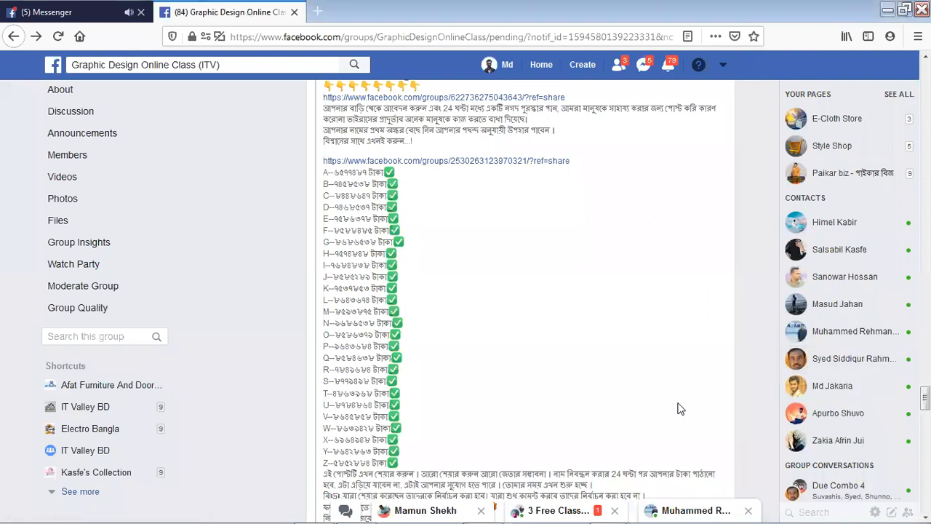
scroll(678, 408, up, 10)
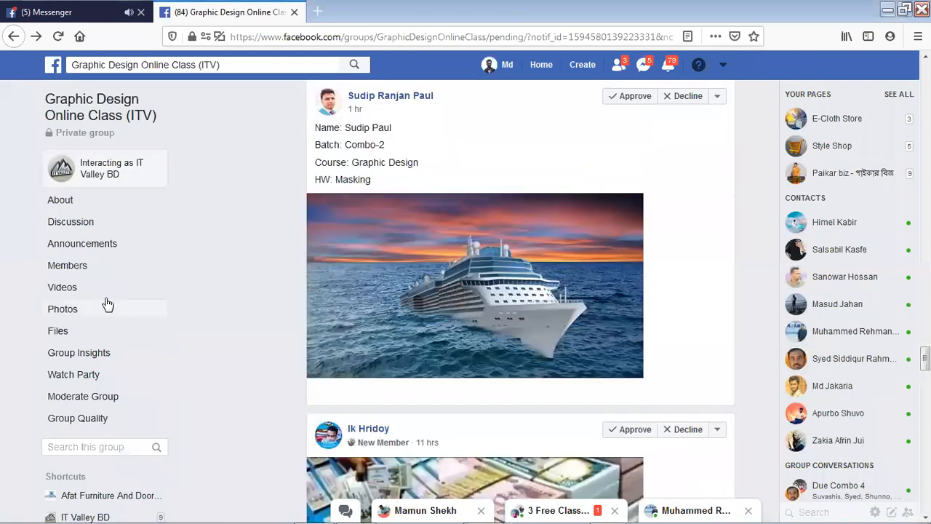
scroll(324, 266, up, 4)
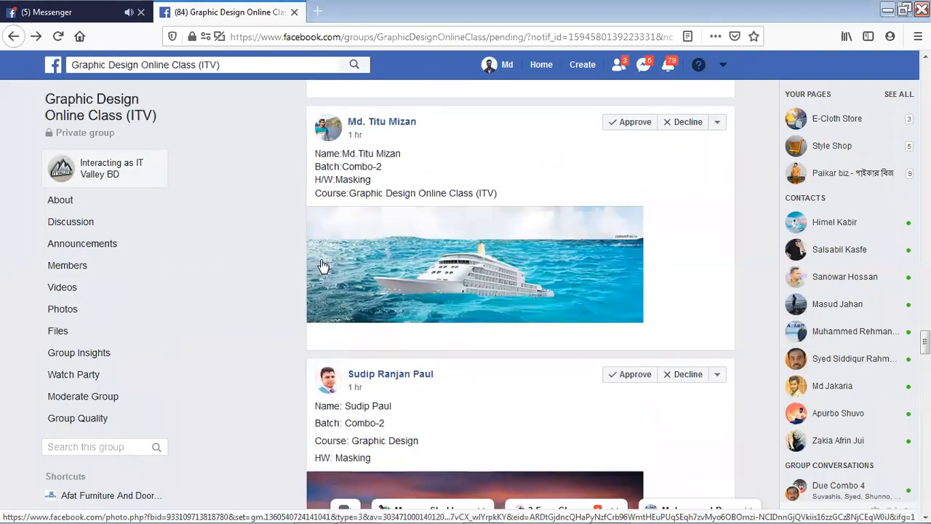
scroll(349, 280, up, 2)
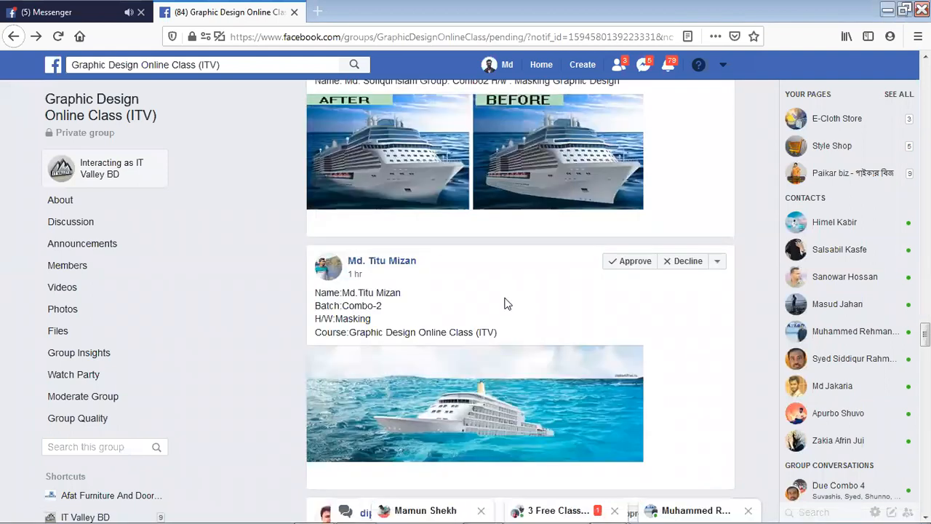
scroll(426, 311, down, 1)
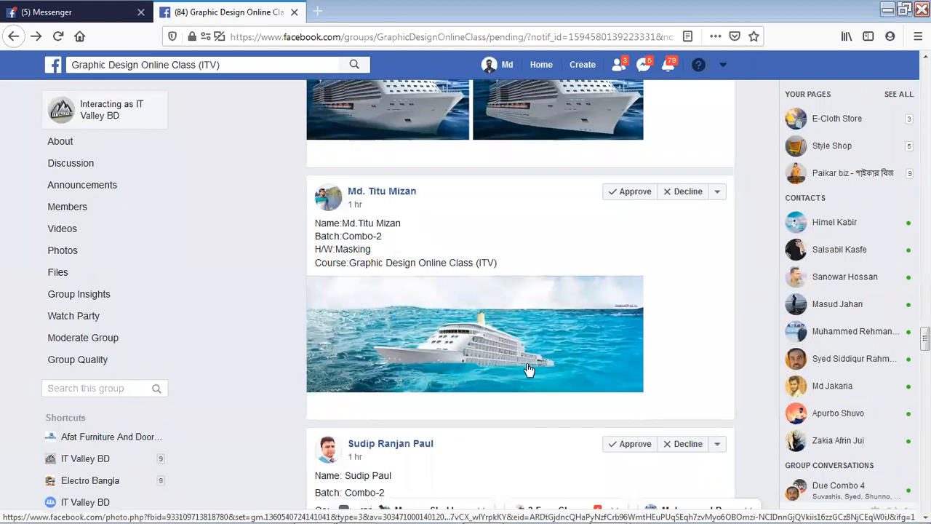
scroll(529, 370, up, 1)
scroll(516, 376, up, 3)
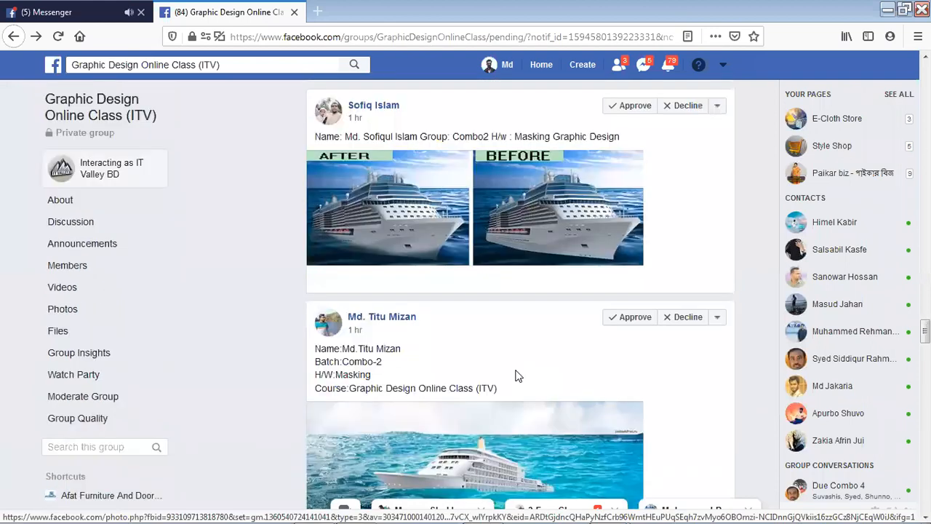
scroll(531, 369, down, 3)
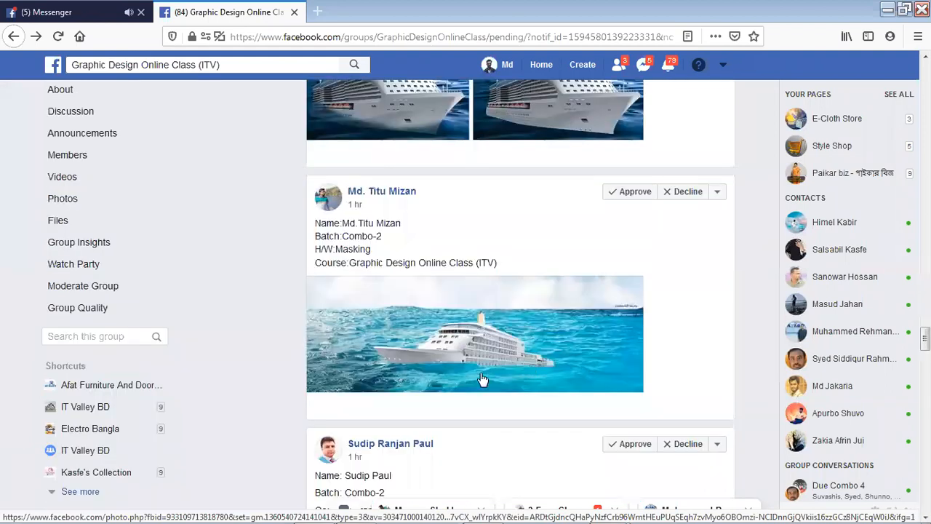
scroll(488, 379, down, 5)
scroll(493, 378, up, 4)
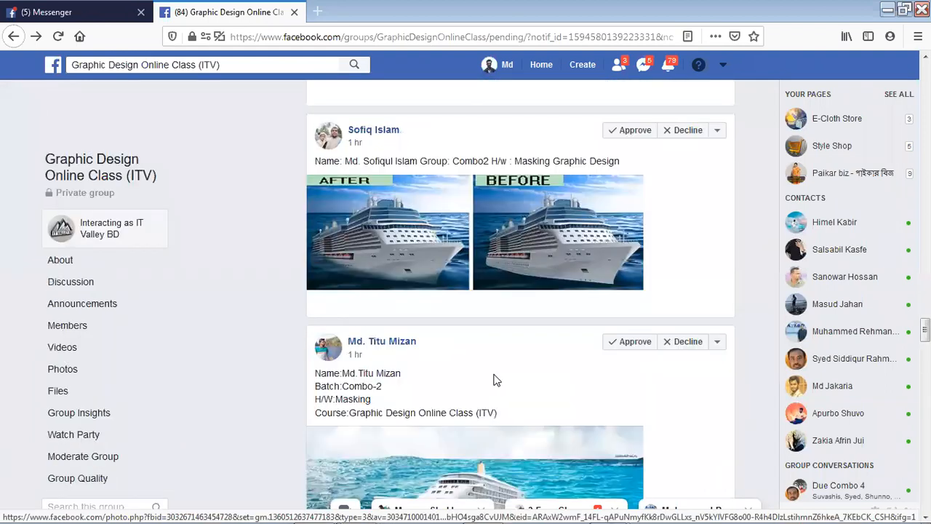
scroll(291, 378, down, 5)
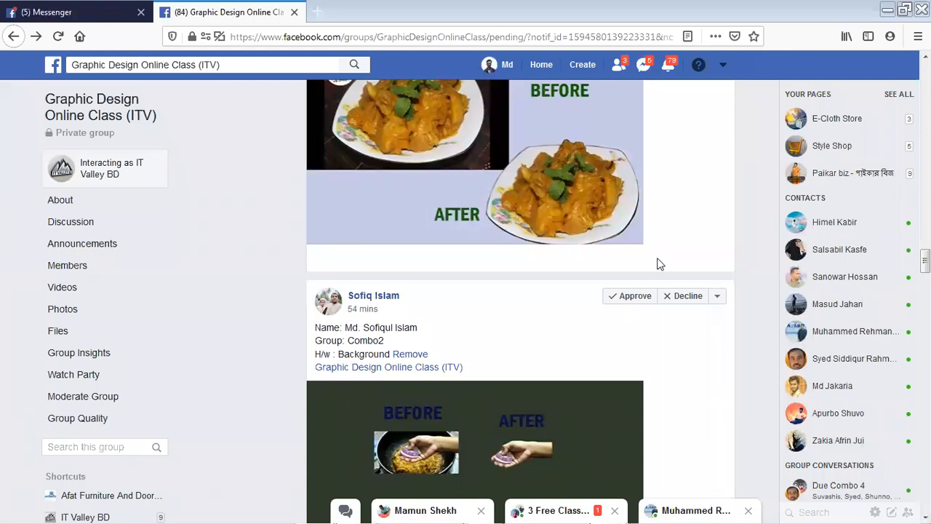
scroll(501, 312, down, 6)
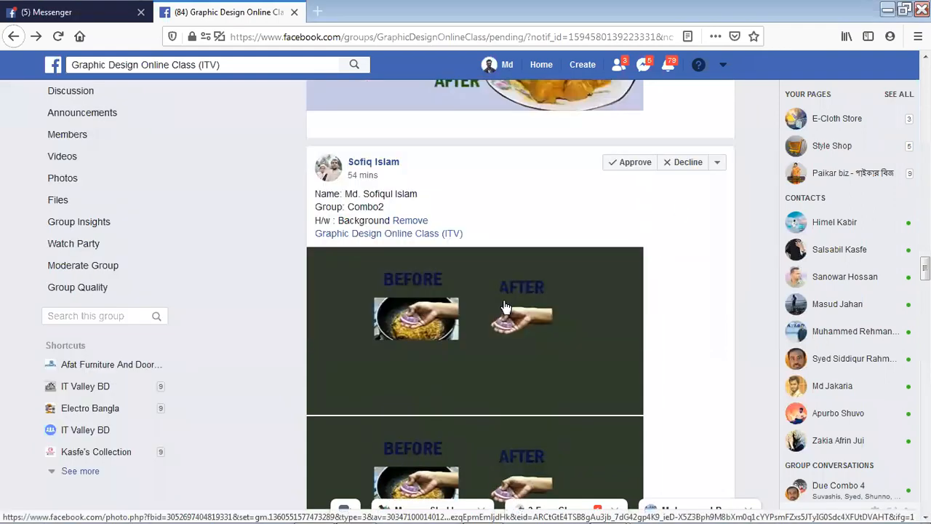
scroll(505, 315, down, 6)
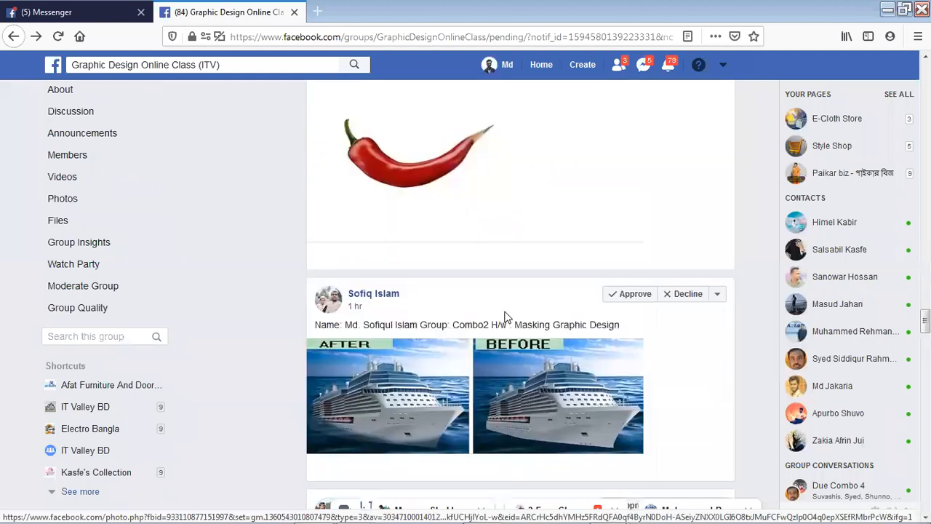
scroll(501, 320, down, 7)
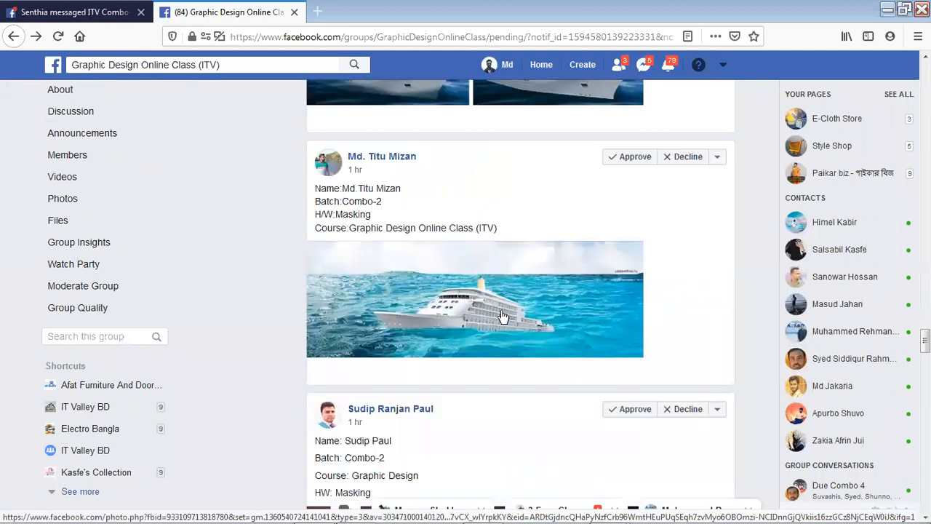
scroll(495, 331, down, 4)
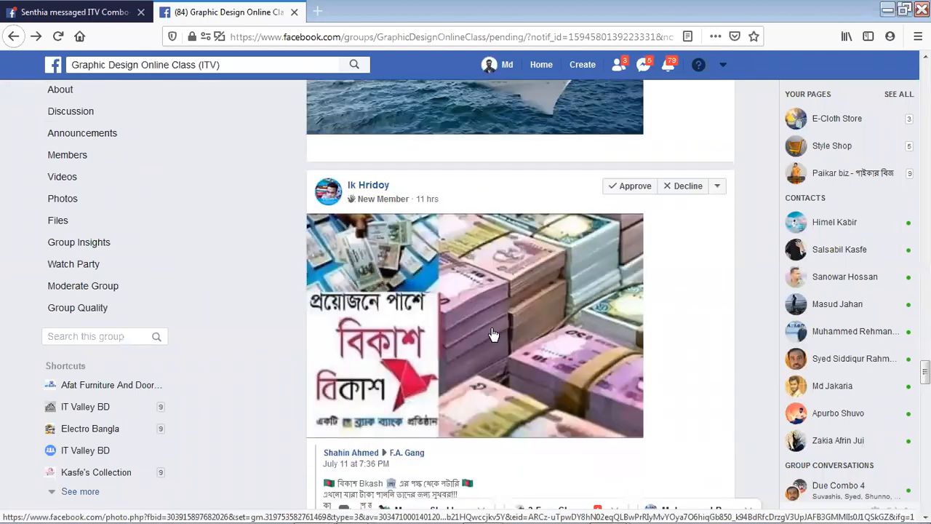
scroll(489, 331, down, 9)
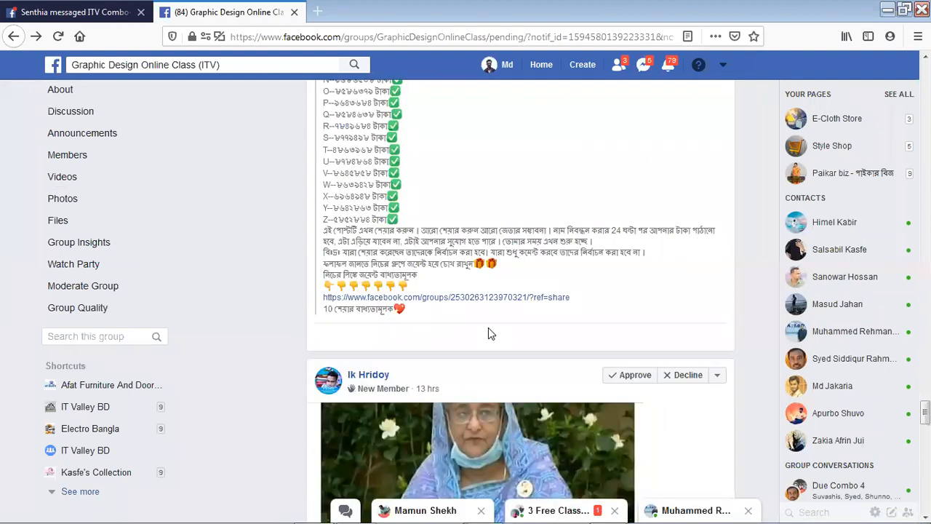
scroll(488, 328, down, 4)
scroll(477, 327, down, 12)
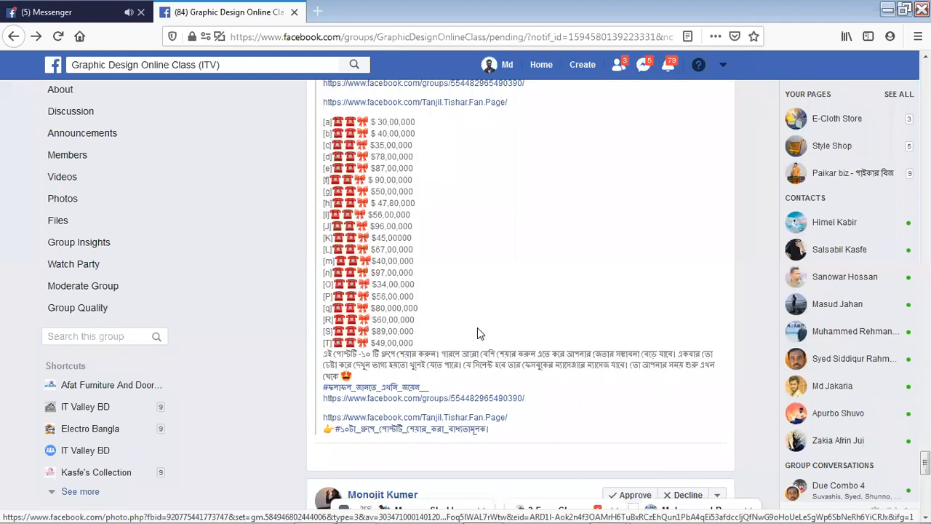
scroll(483, 320, down, 3)
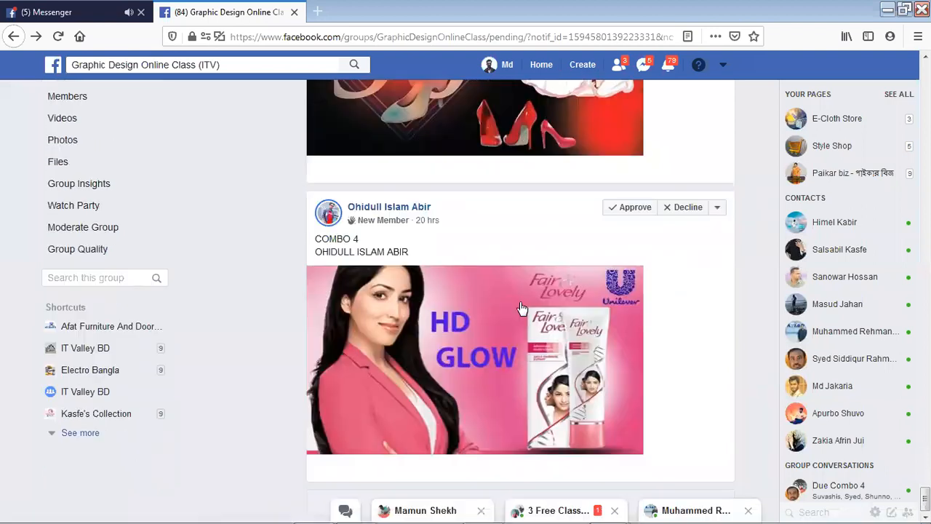
scroll(521, 308, down, 1)
scroll(263, 195, down, 1)
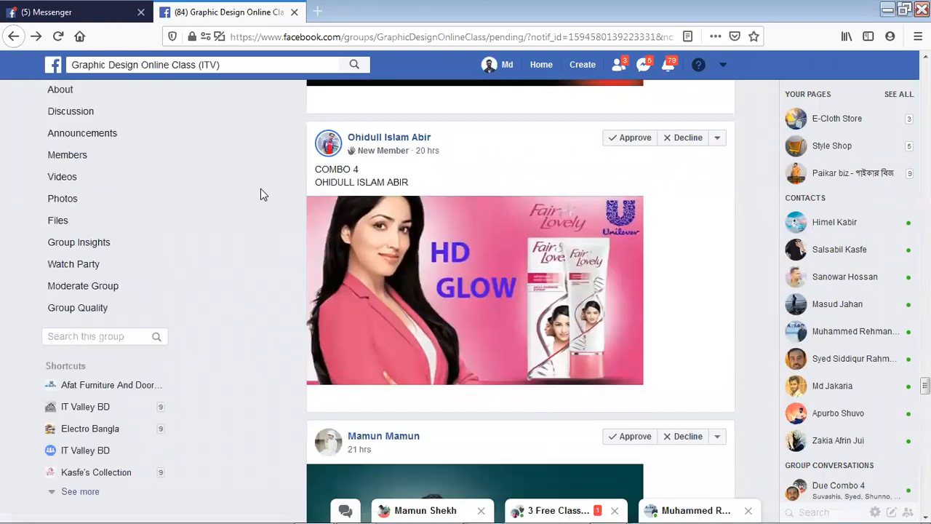
scroll(288, 256, down, 5)
scroll(287, 256, down, 3)
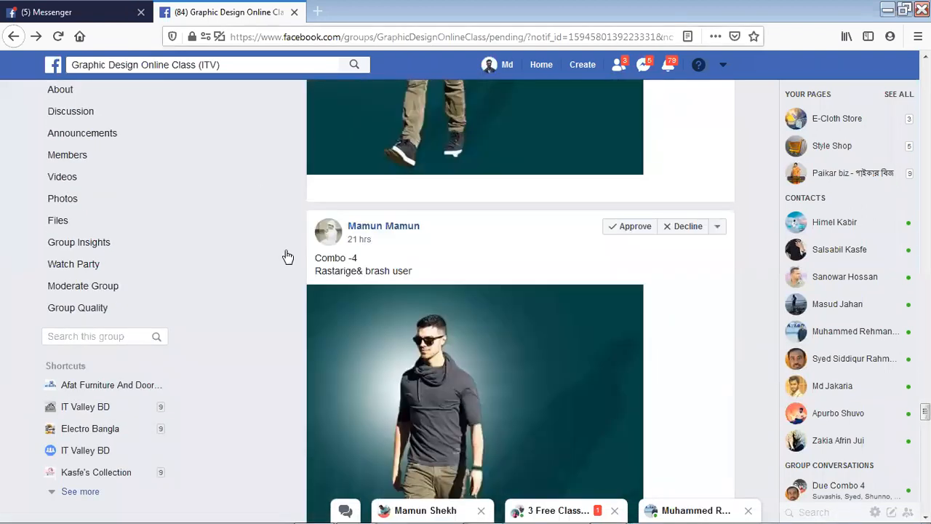
key(ctrl+t)
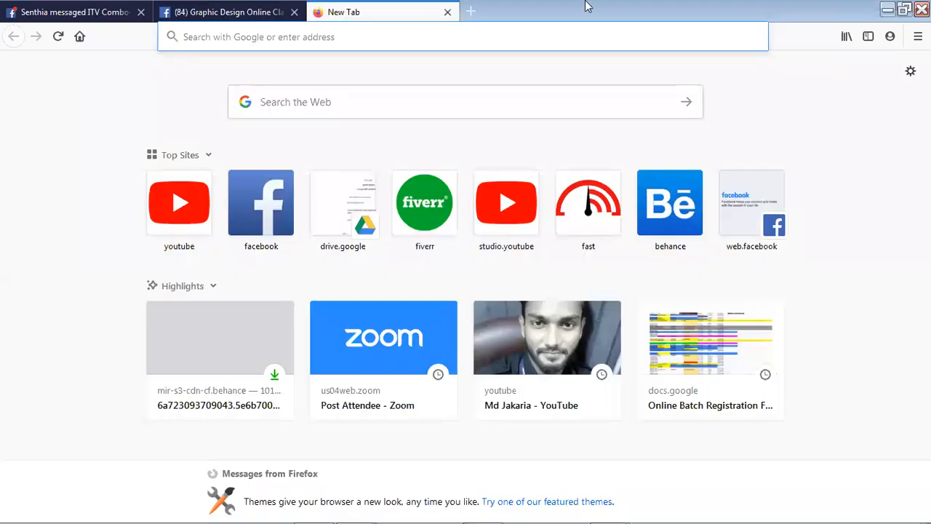
key(ctrl+w)
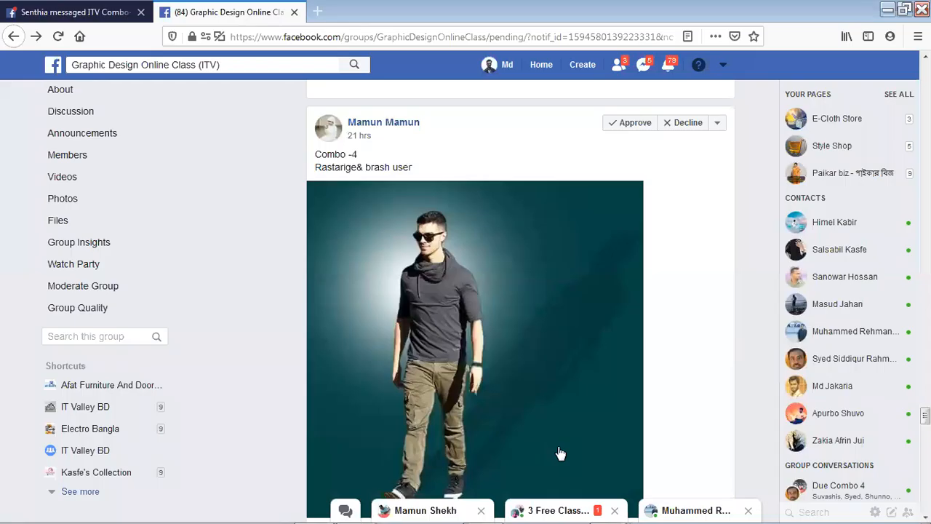
scroll(636, 449, down, 3)
scroll(642, 447, down, 1)
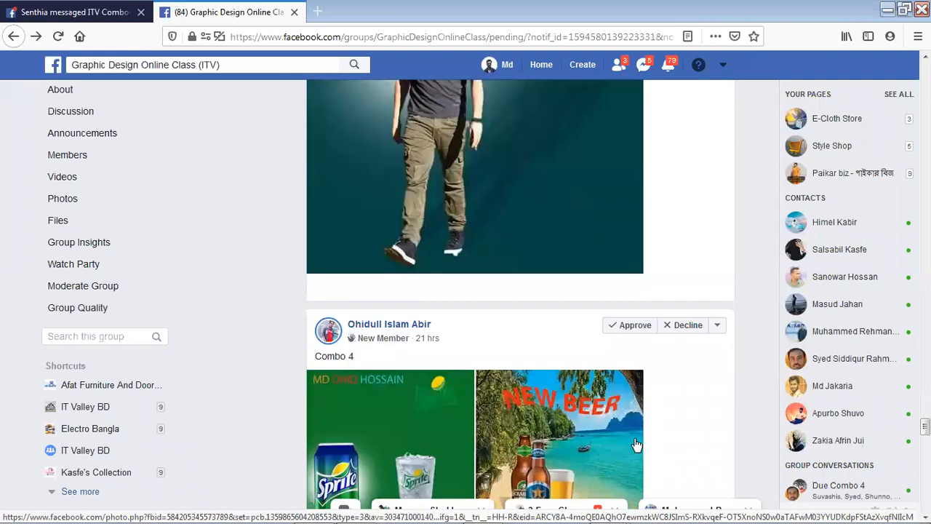
scroll(622, 135, down, 2)
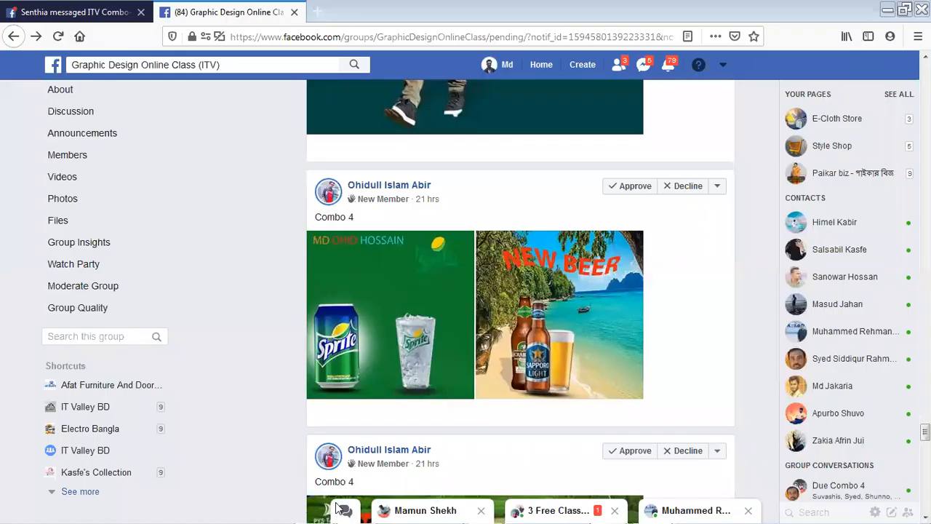
mouse_move(350, 510)
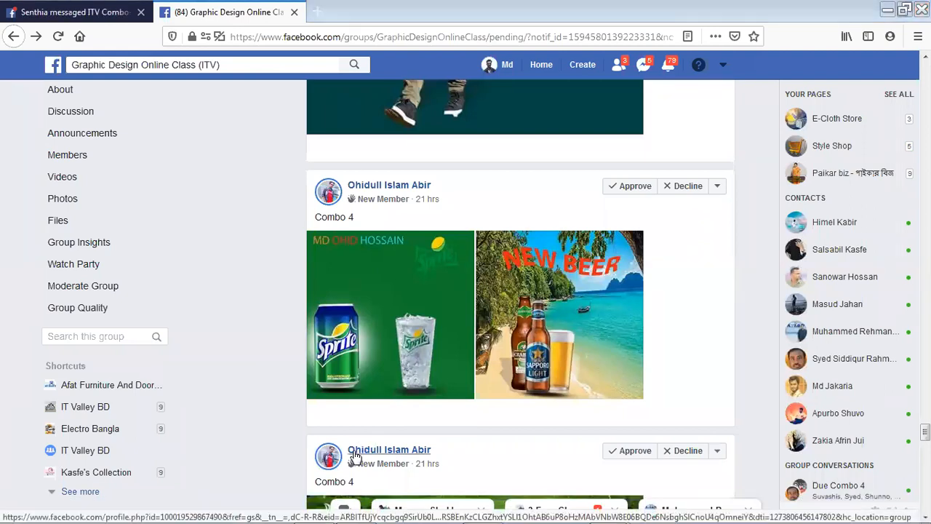
mouse_move(355, 456)
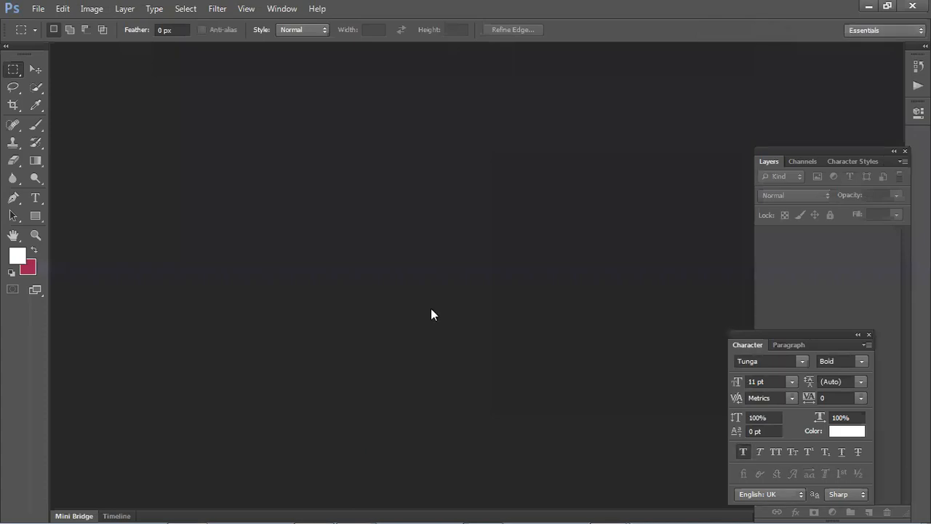
Step: Create a 1000 × 1000 px, 300 ppi RGB Color document with white background, then switch to Chrome
click(37, 10)
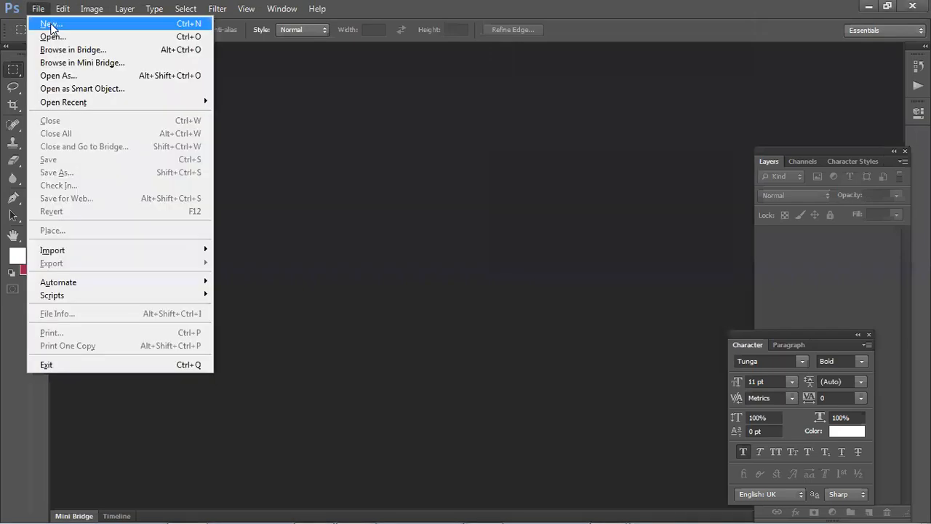
click(51, 26)
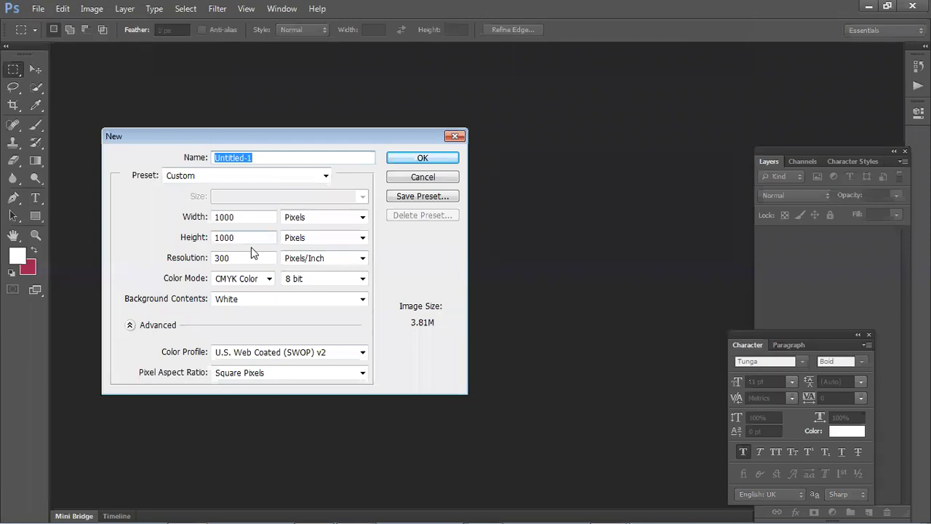
click(261, 283)
click(246, 314)
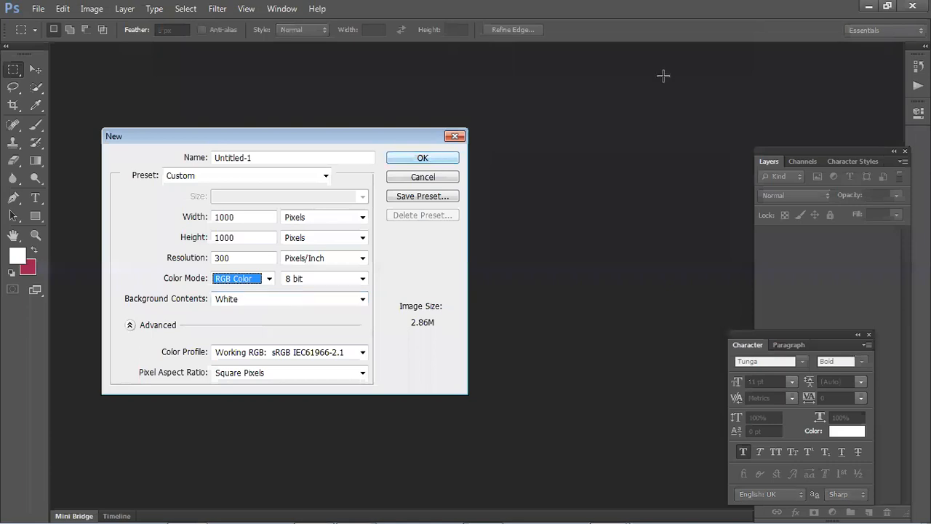
key(Return)
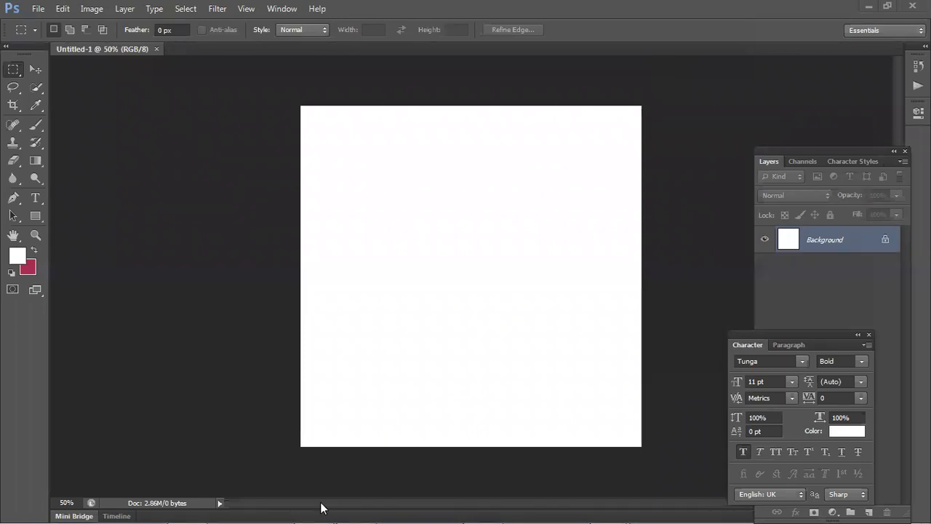
mouse_move(566, 521)
click(525, 510)
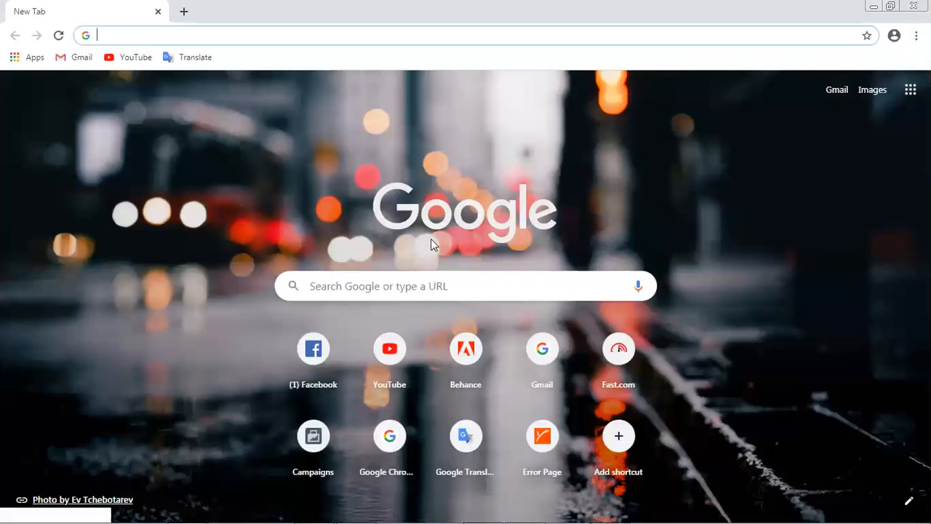
Step: Search Google Images for 'texture background'
text(textur)
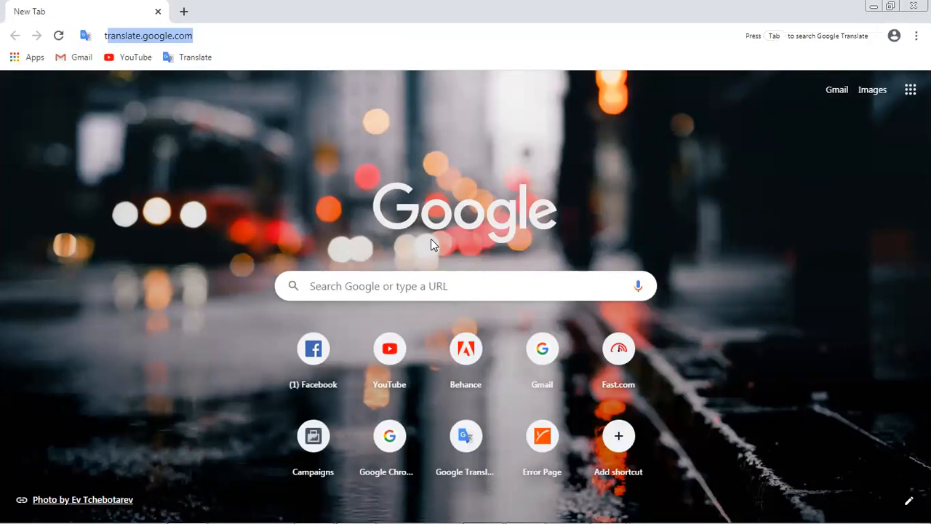
text(e)
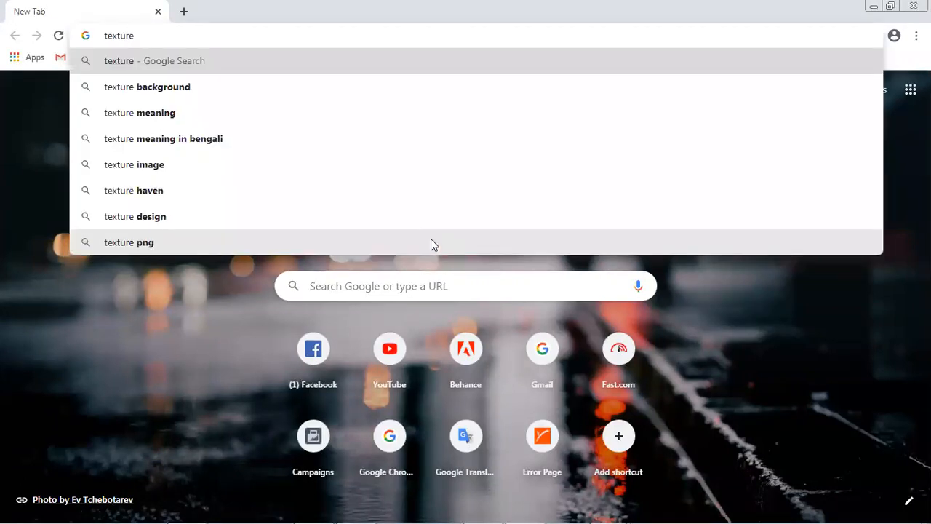
key(Down)
key(Return)
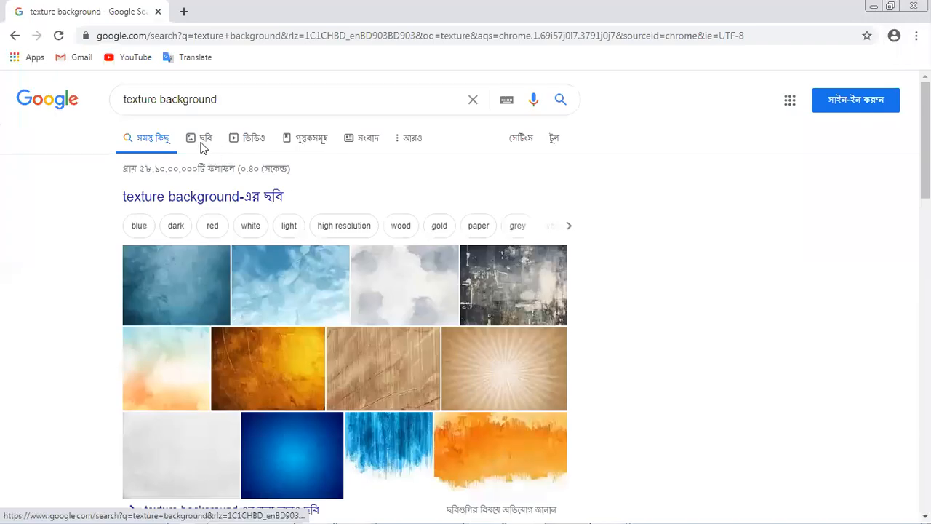
click(204, 145)
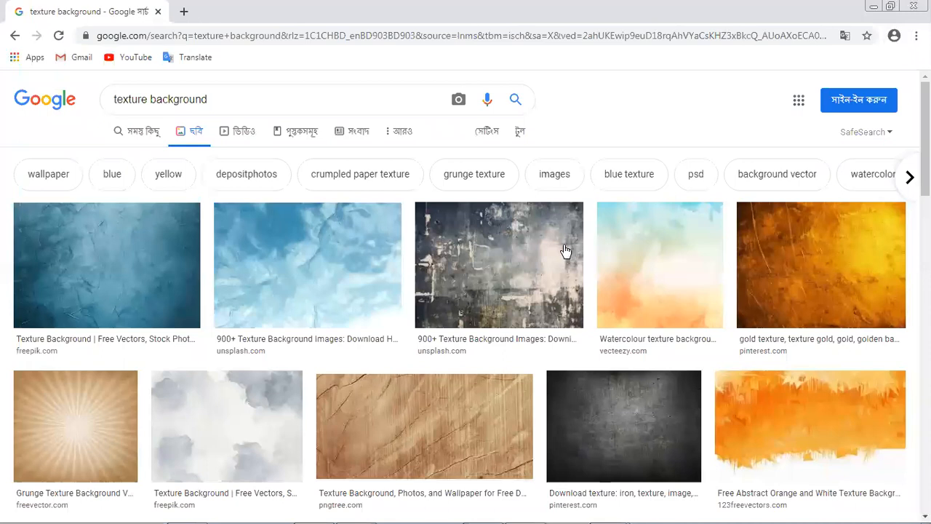
Step: Preview the 1899 × 1266 Dark Vintage Blue Texture Background and choose Save image as
click(566, 251)
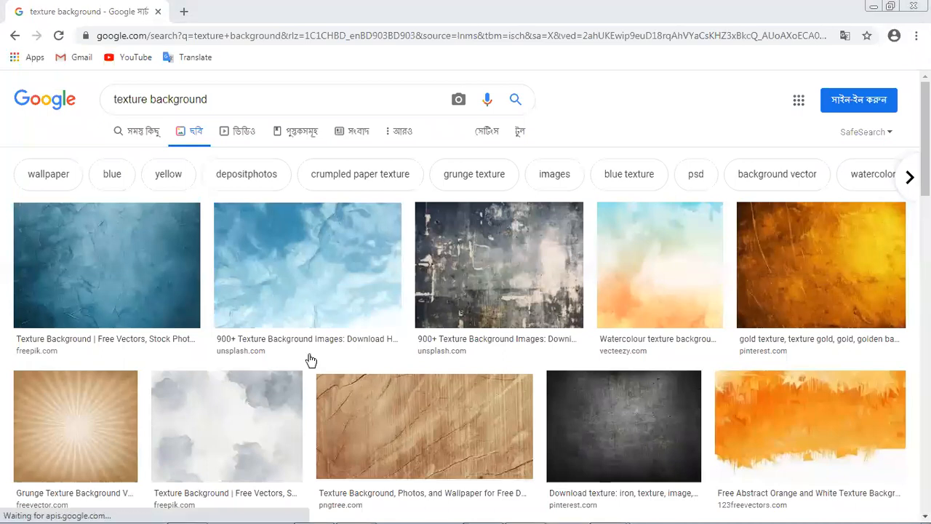
scroll(482, 314, down, 2)
scroll(469, 304, down, 3)
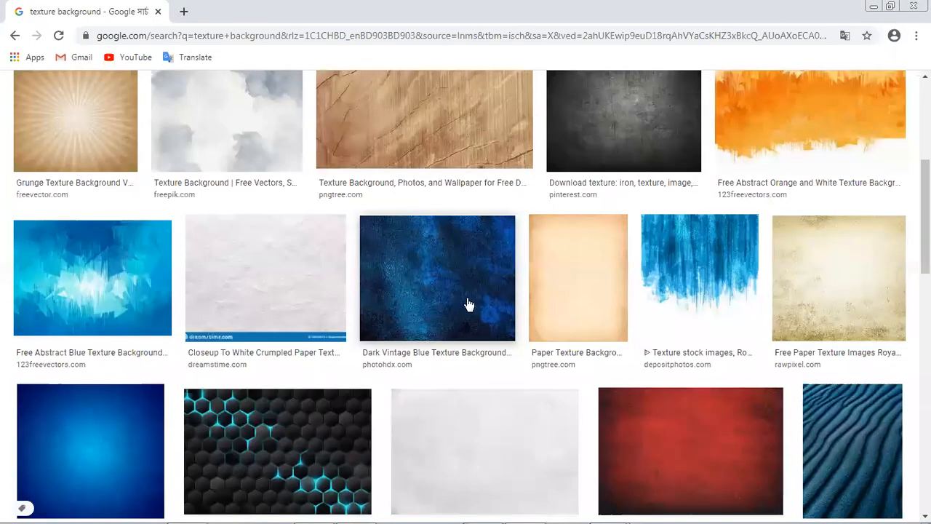
click(463, 260)
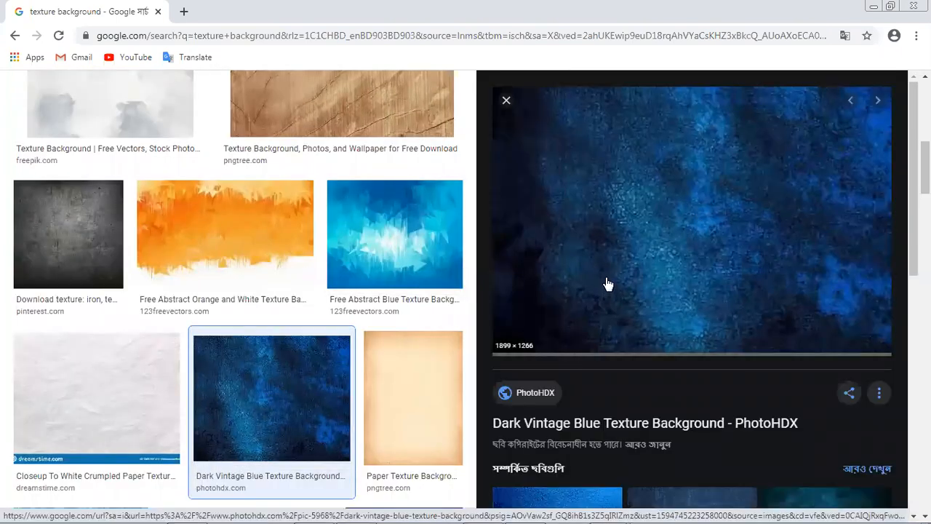
right_click(648, 179)
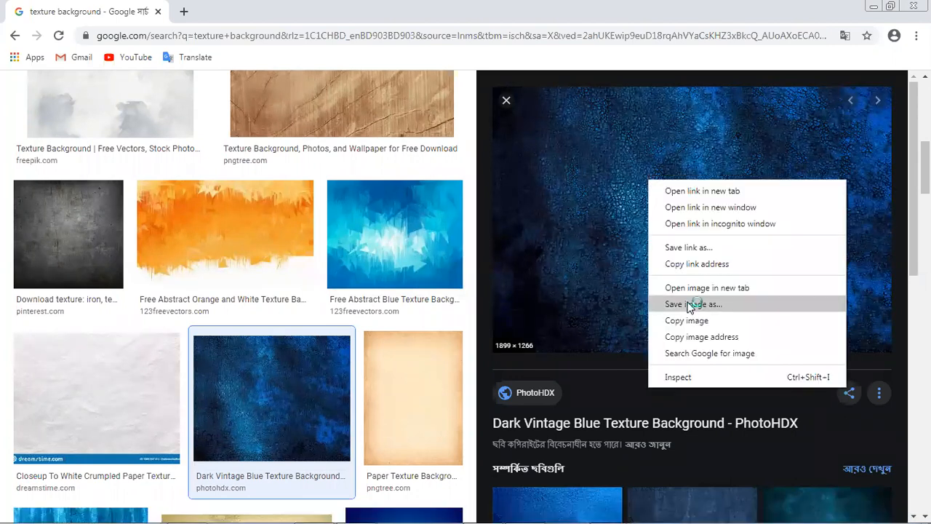
click(687, 303)
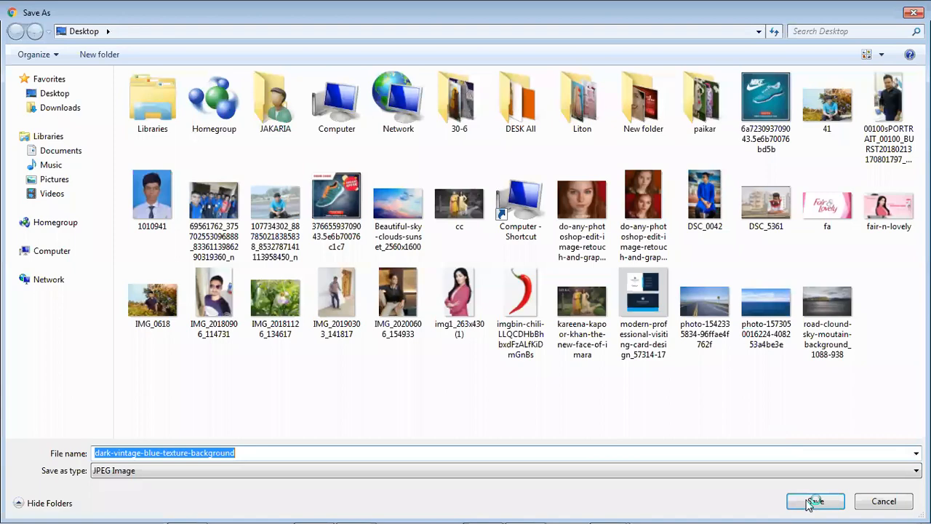
Step: Save the dark vintage blue texture to the Desktop and scroll to the red rough texture
click(809, 502)
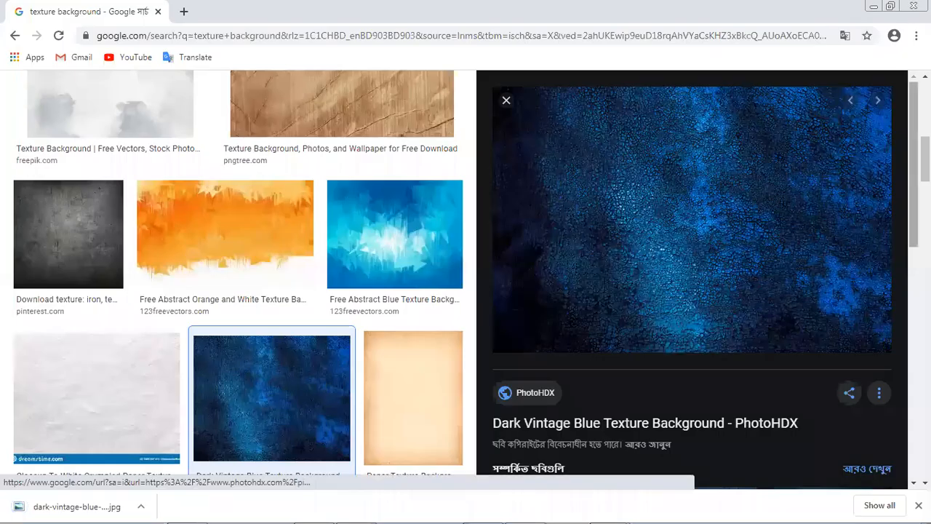
scroll(647, 292, down, 4)
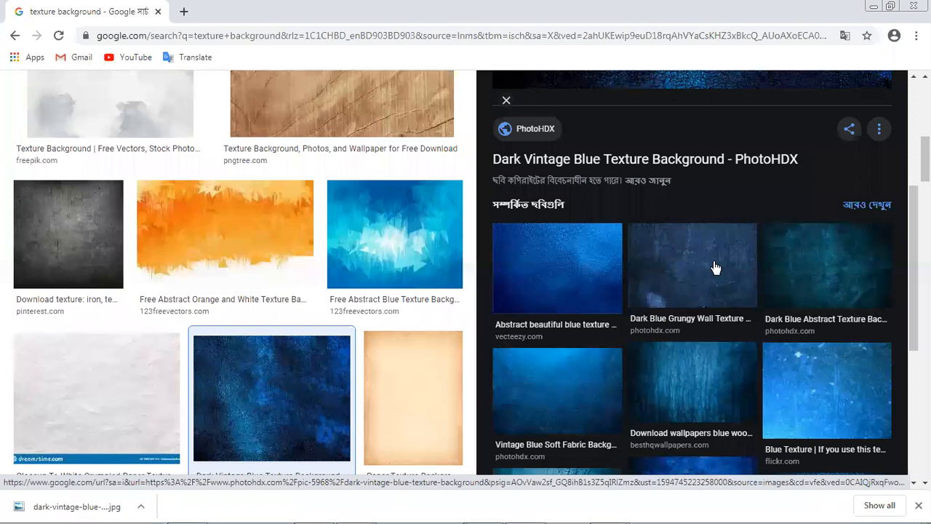
scroll(715, 268, down, 2)
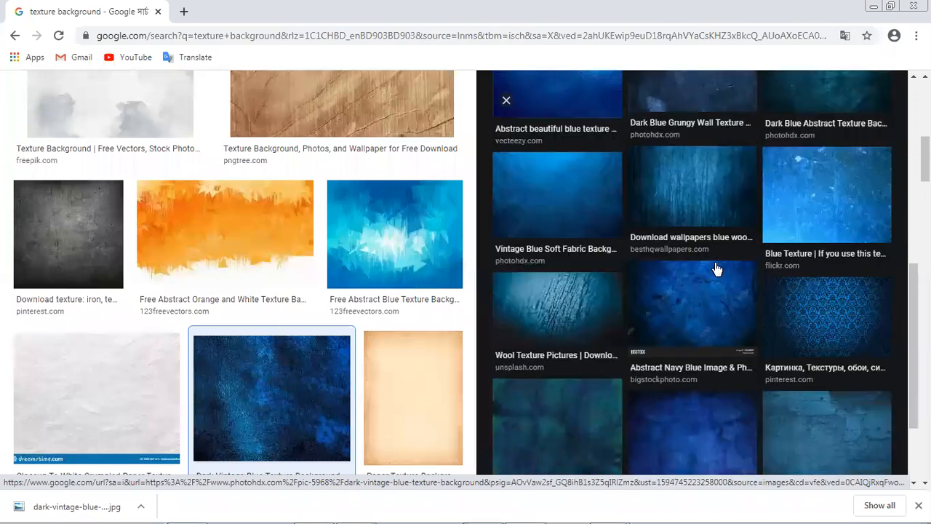
scroll(716, 269, down, 2)
scroll(349, 316, down, 5)
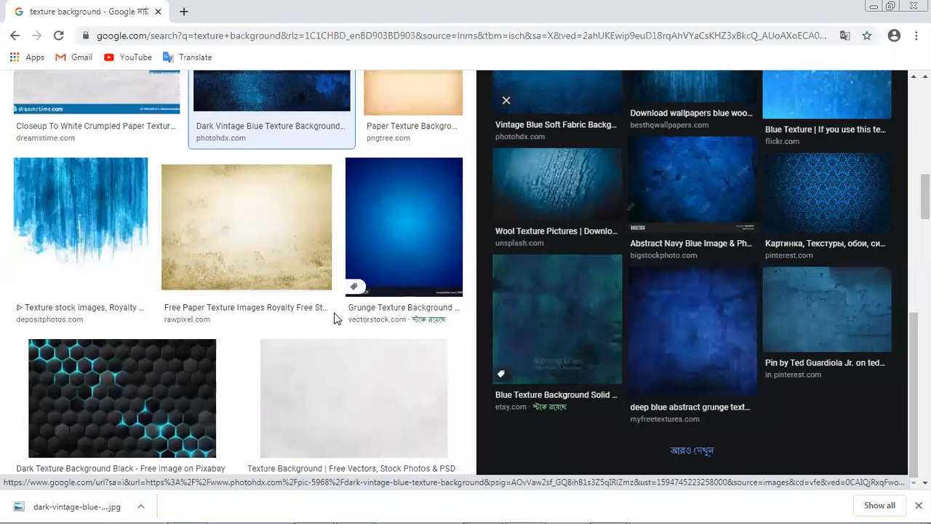
scroll(331, 320, down, 5)
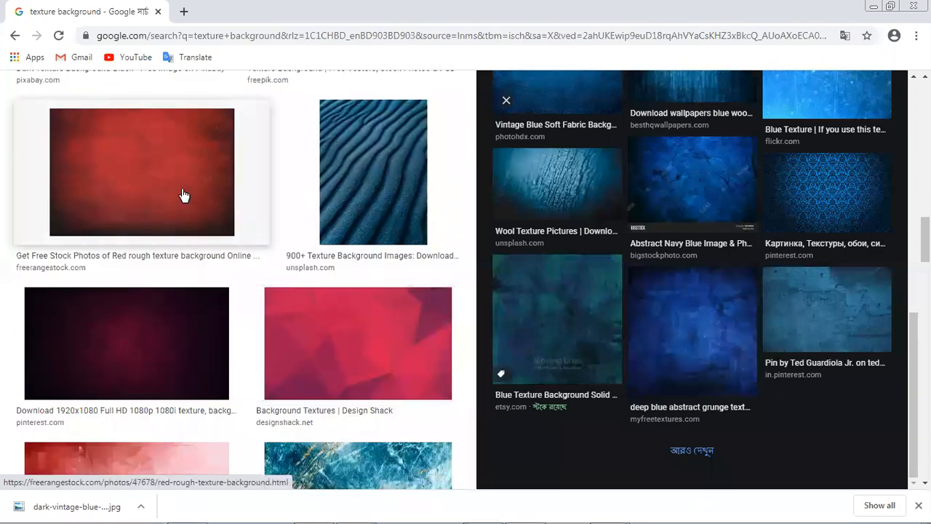
Step: Save the red rough texture preview as red-rough-texture-background.jpg on the Desktop
click(184, 195)
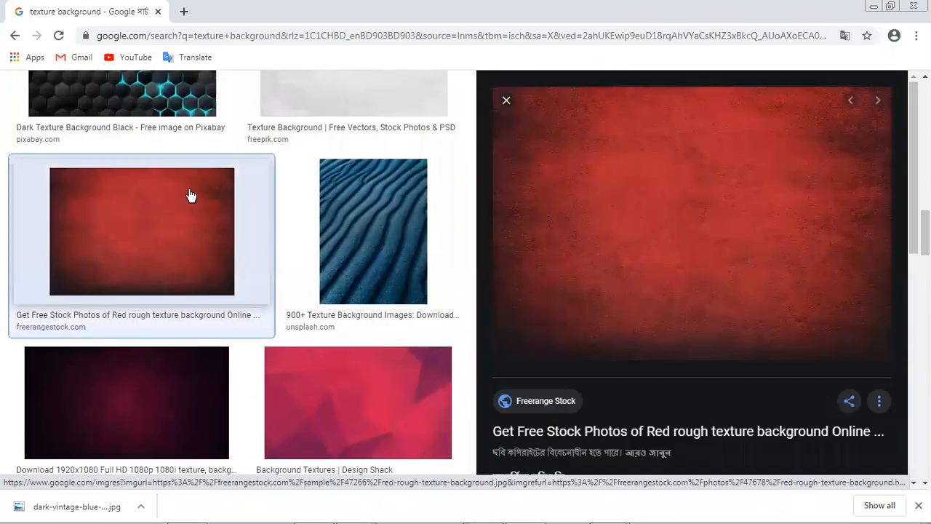
right_click(626, 192)
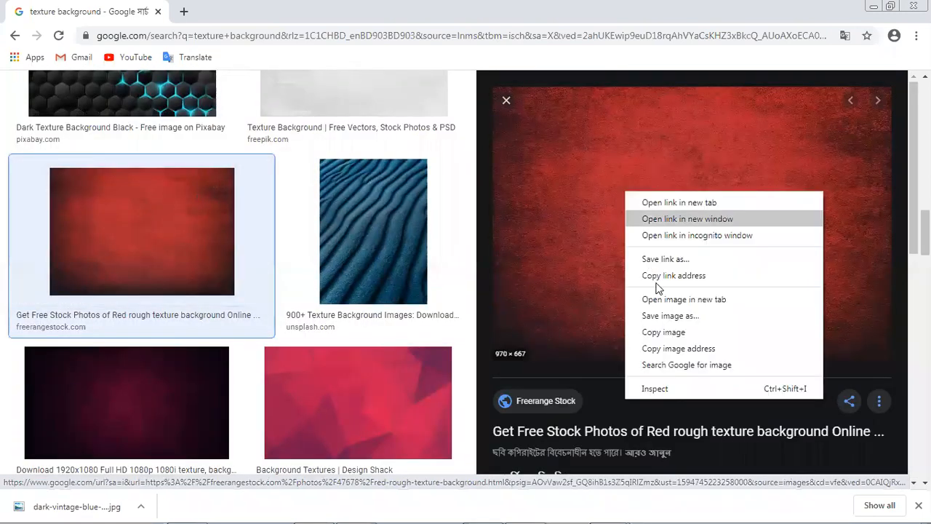
click(669, 316)
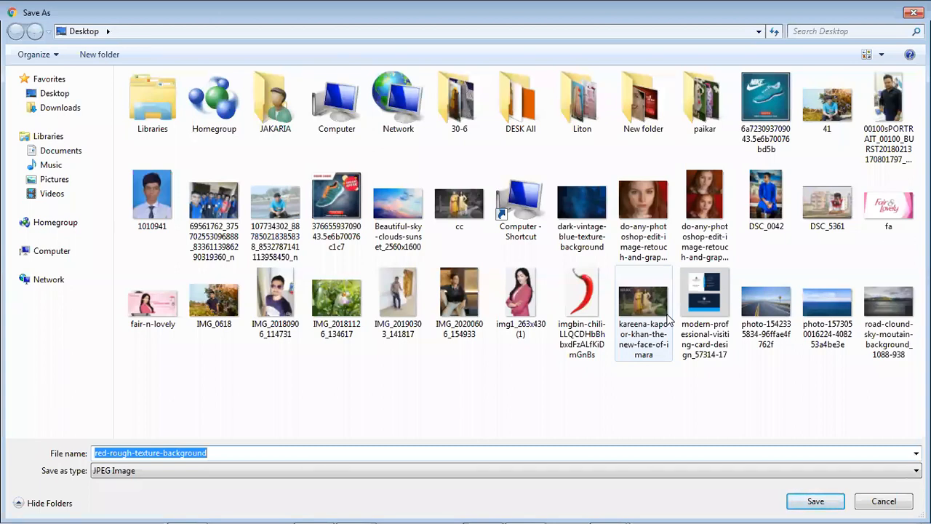
click(818, 502)
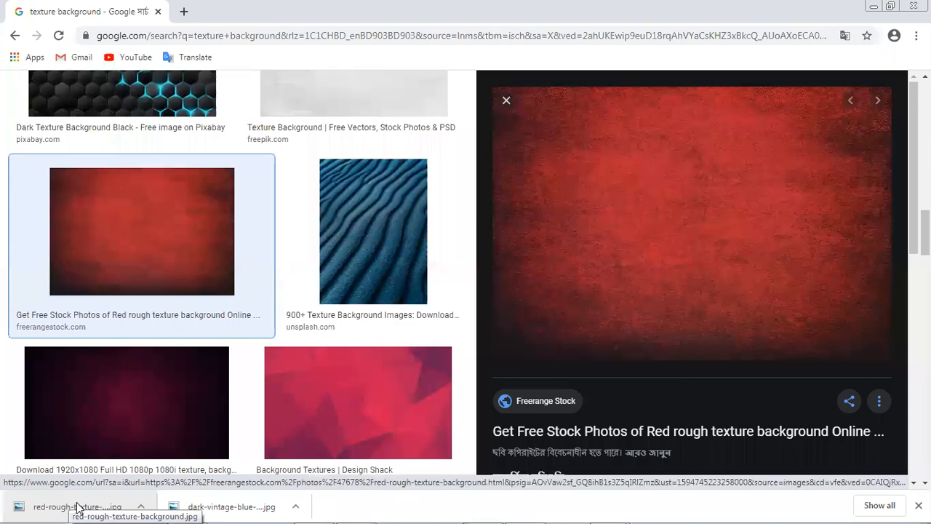
Step: Drag red-rough-texture-background.jpg into Untitled-1 and scale it to fill the square canvas
drag(78, 507, 413, 342)
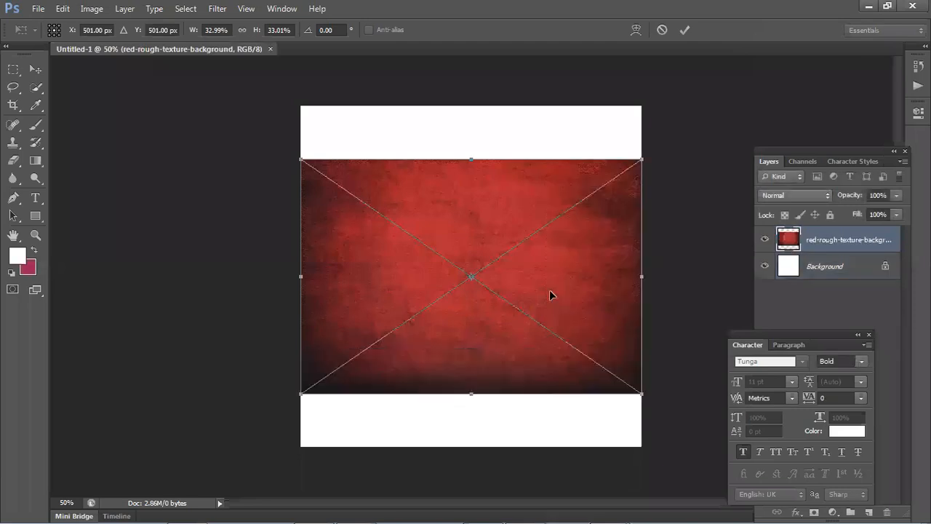
drag(643, 158, 723, 93)
key(Return)
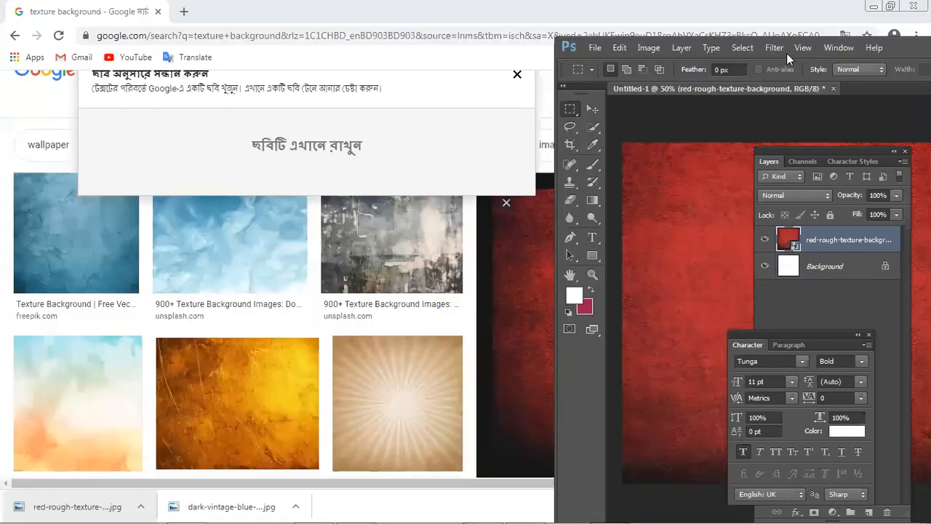
drag(787, 54, 723, 47)
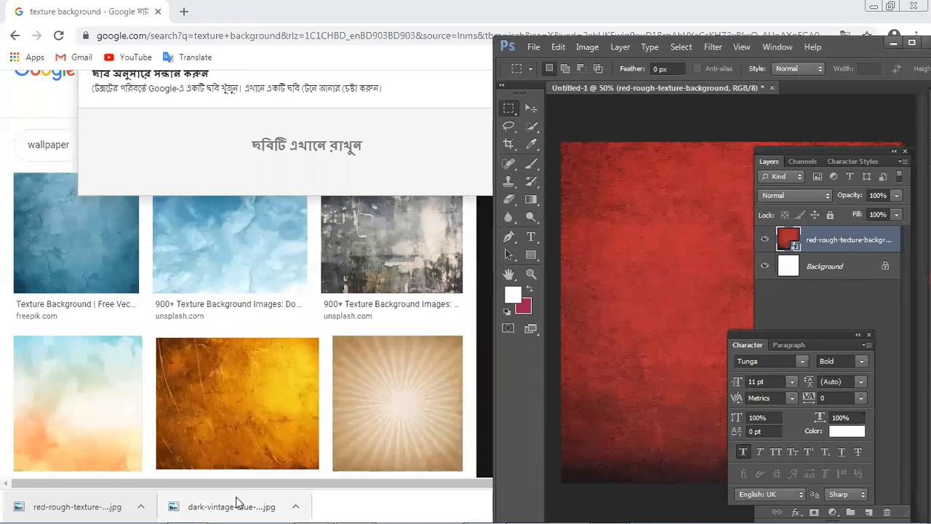
Step: Place the dark vintage blue texture above the red layer, scaled to fill the canvas
drag(237, 502, 605, 315)
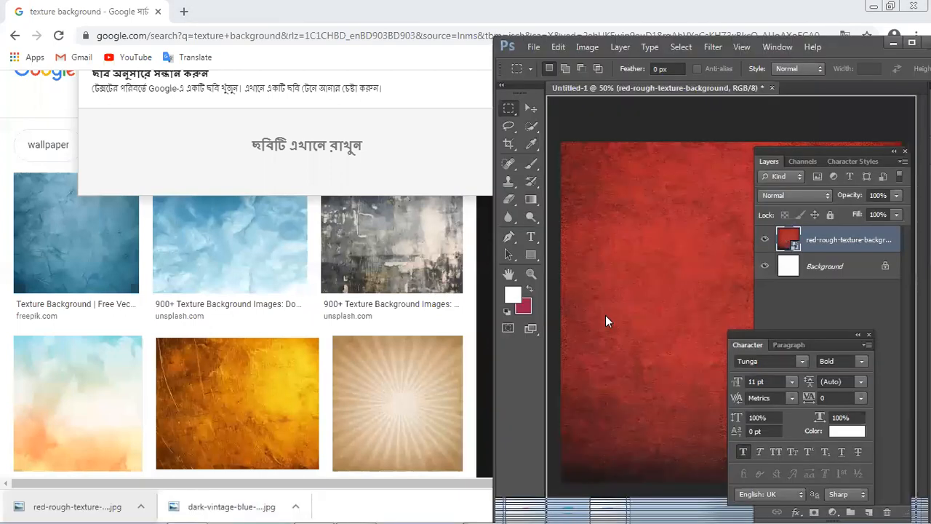
double_click(850, 44)
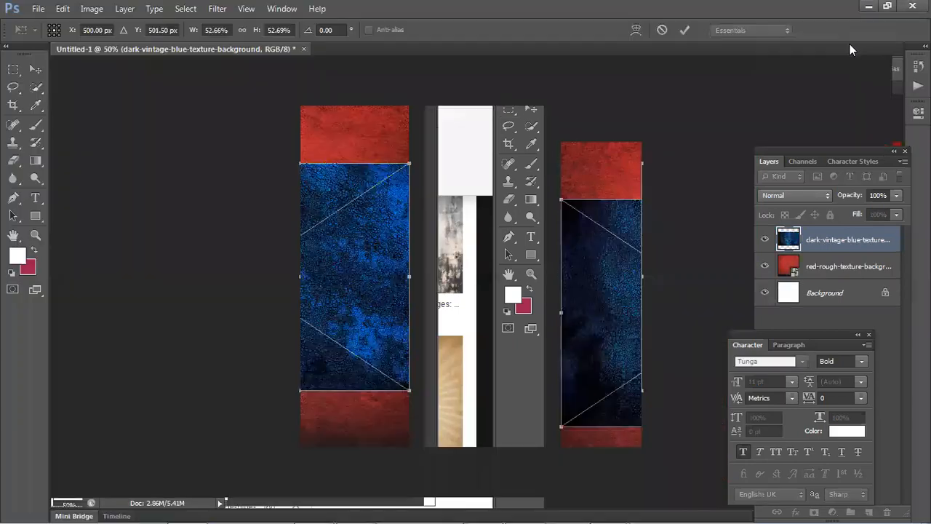
drag(637, 161, 736, 103)
key(Return)
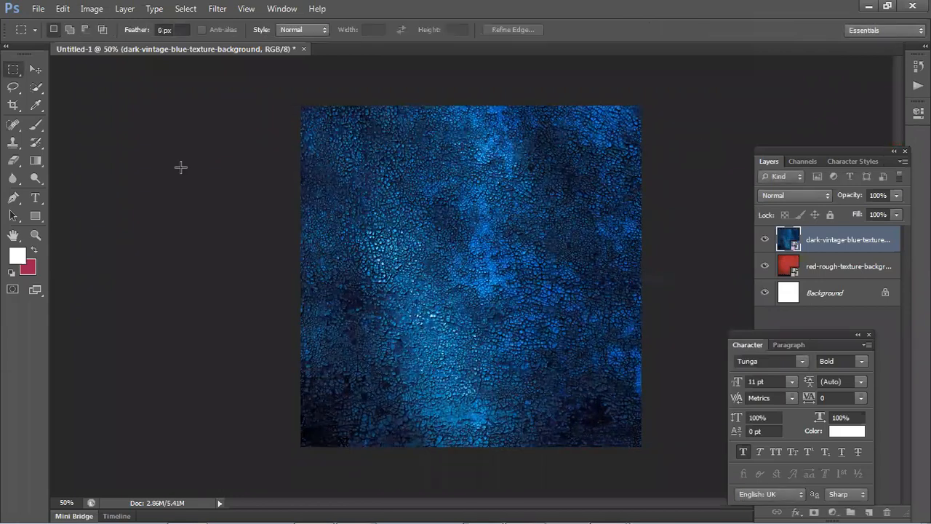
Step: Select the Move tool, deselect all layers, and return to Chrome
click(34, 68)
click(195, 291)
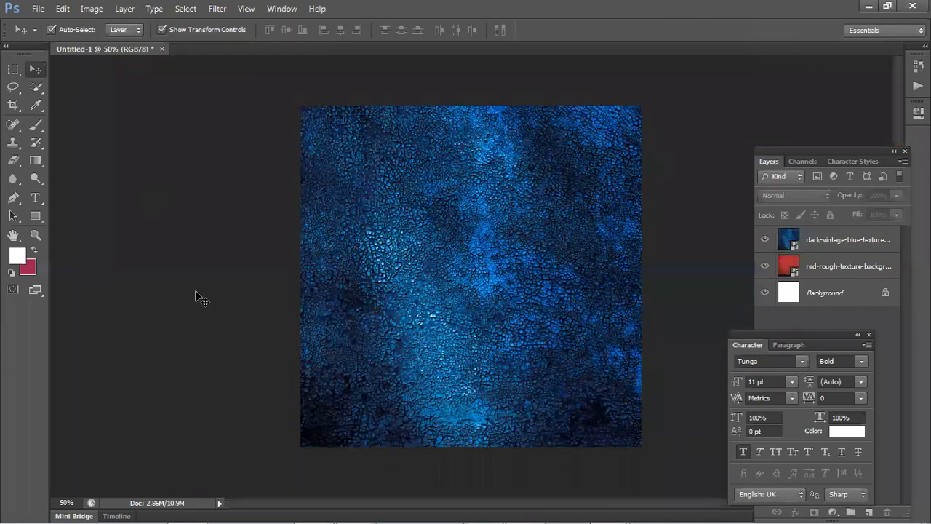
mouse_move(500, 518)
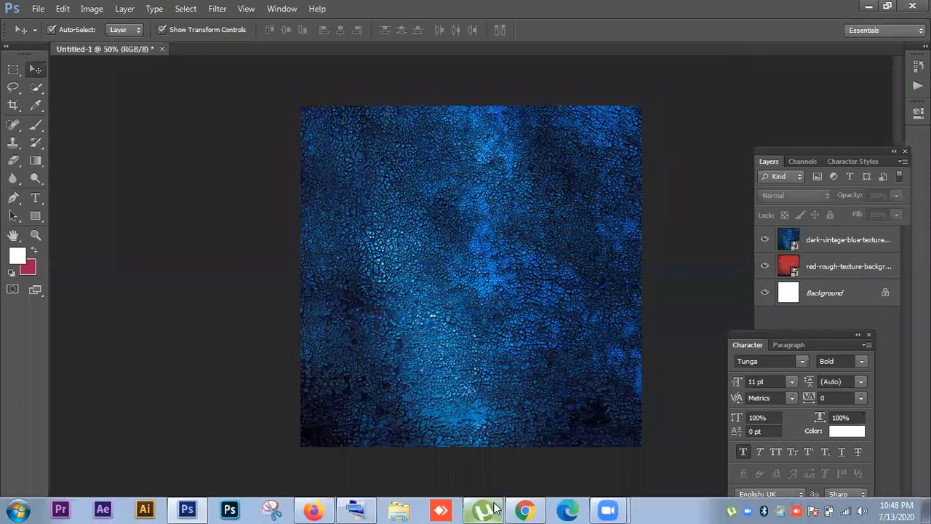
click(524, 509)
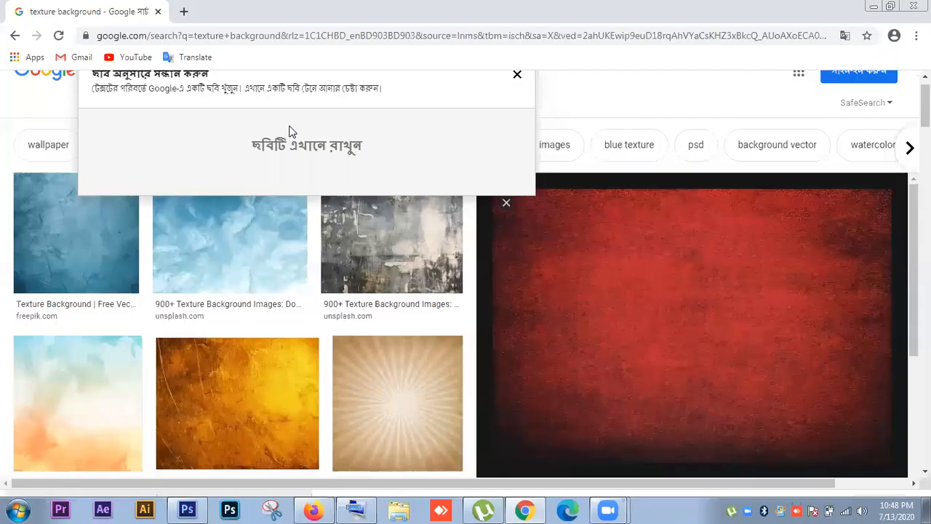
Step: Search Google Images for 'bike png' in a new tab
click(183, 11)
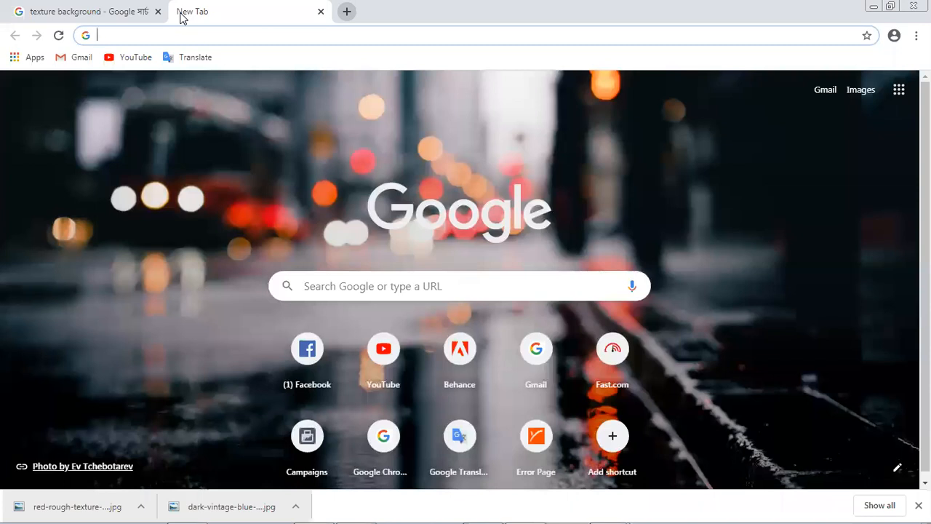
text(bike)
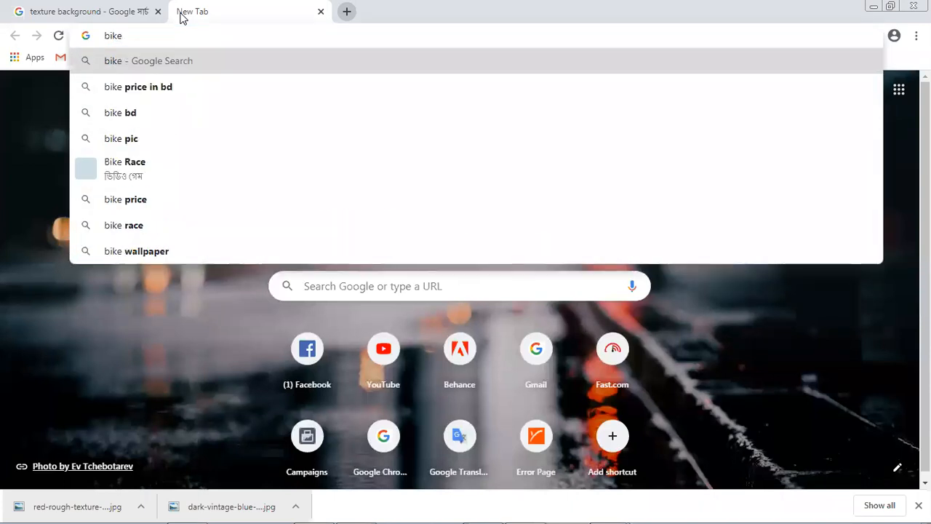
text( pmg)
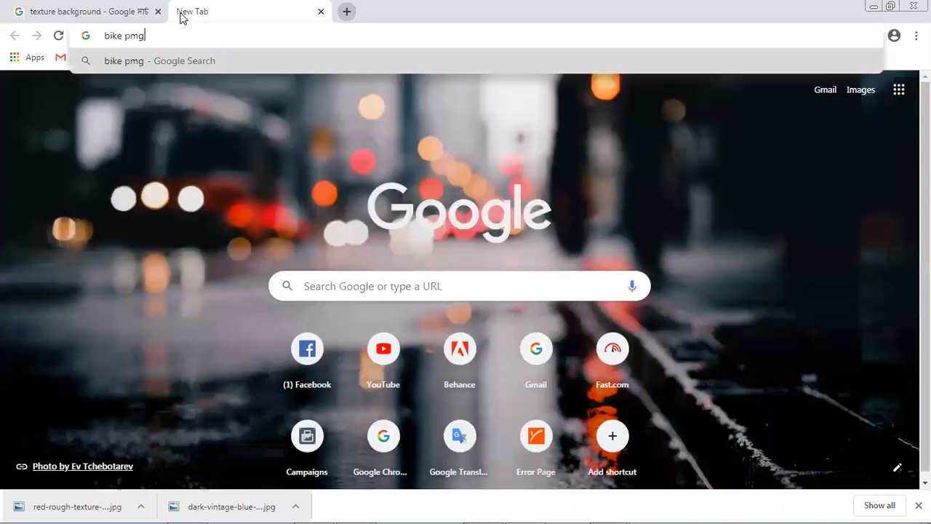
key(Return)
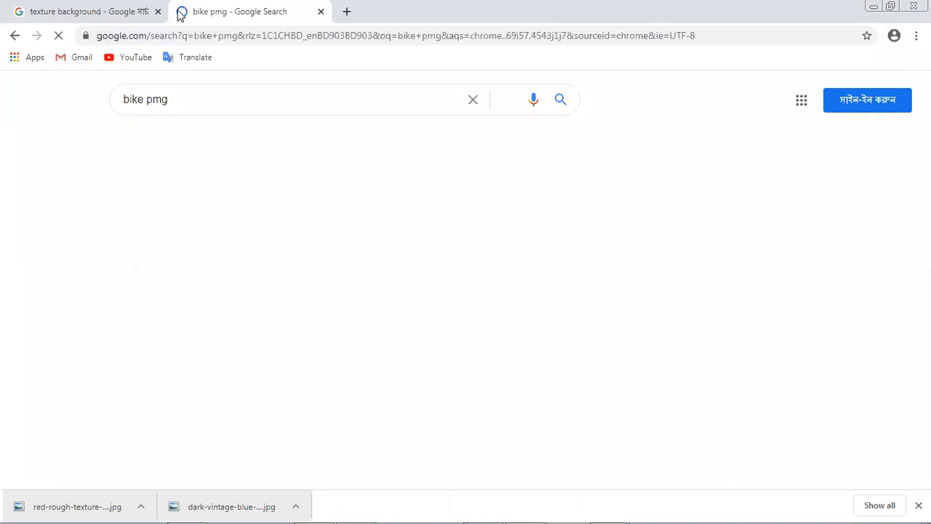
click(204, 139)
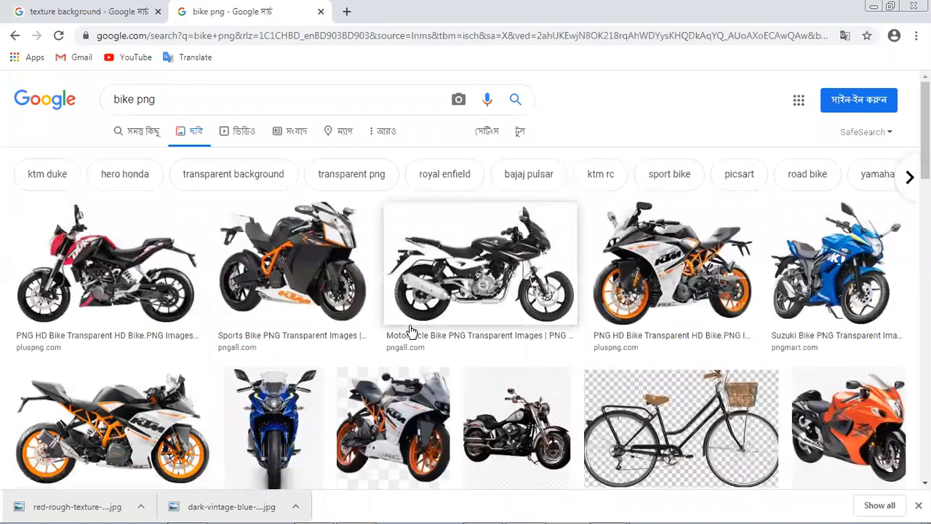
Step: Preview the blue front-view Bike Rider Png Front image from PNGitem
scroll(313, 359, down, 2)
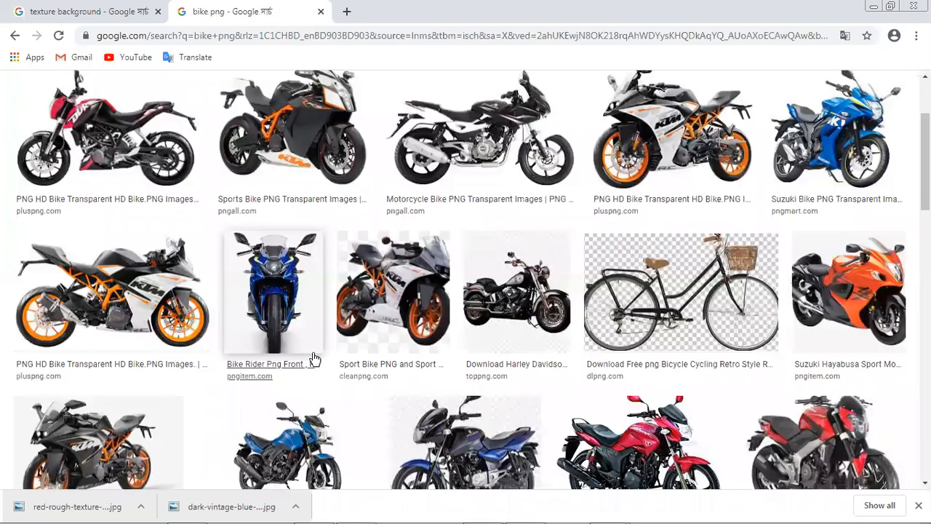
click(291, 314)
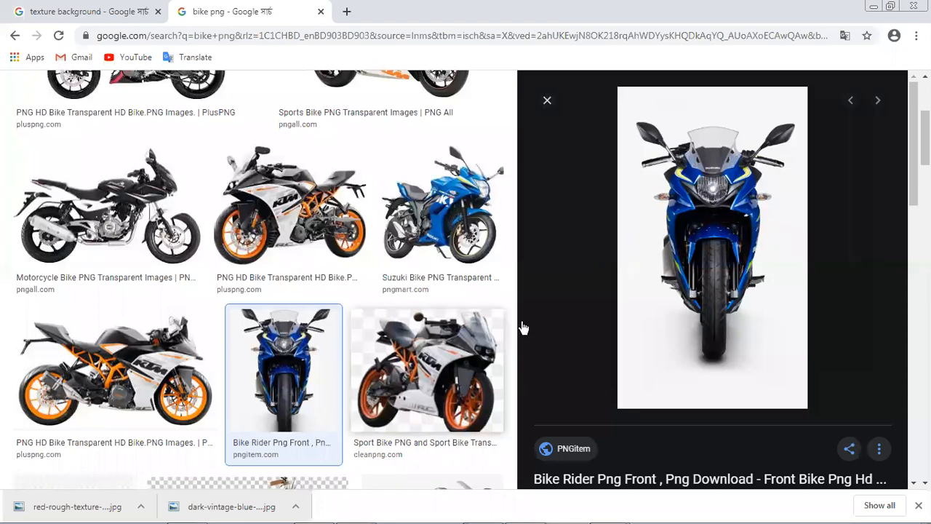
scroll(364, 342, down, 1)
scroll(305, 354, down, 2)
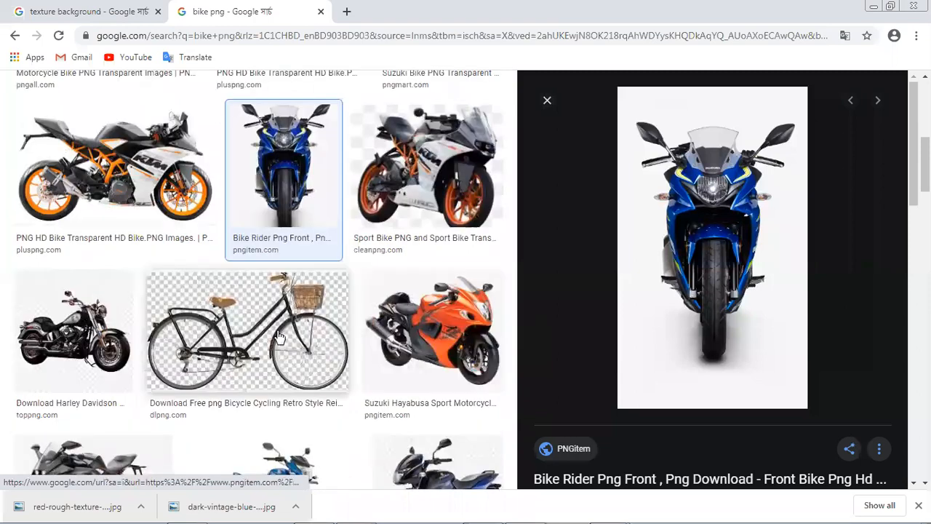
scroll(159, 336, down, 2)
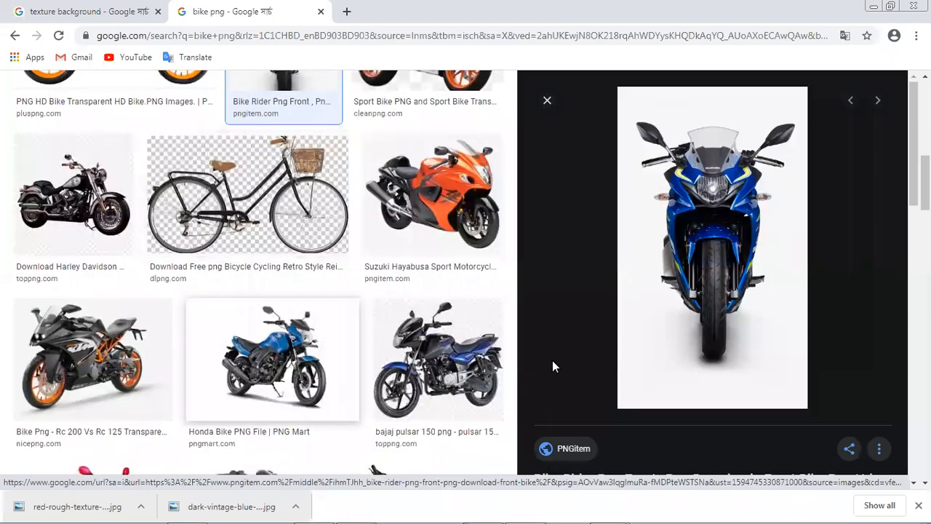
scroll(303, 287, up, 5)
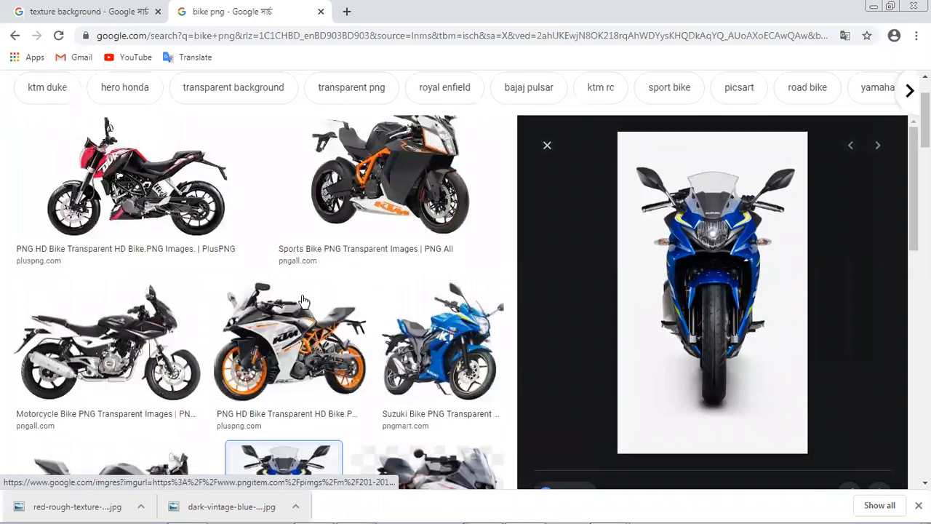
scroll(304, 301, up, 1)
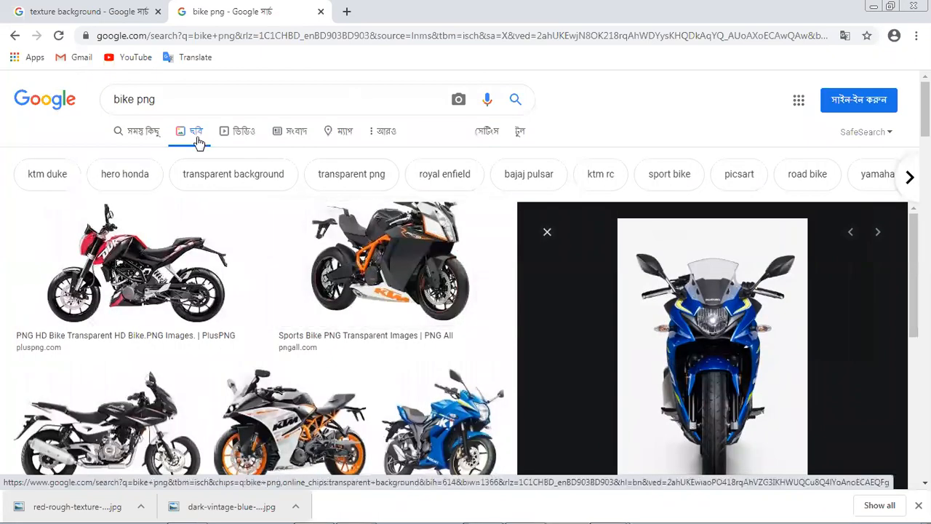
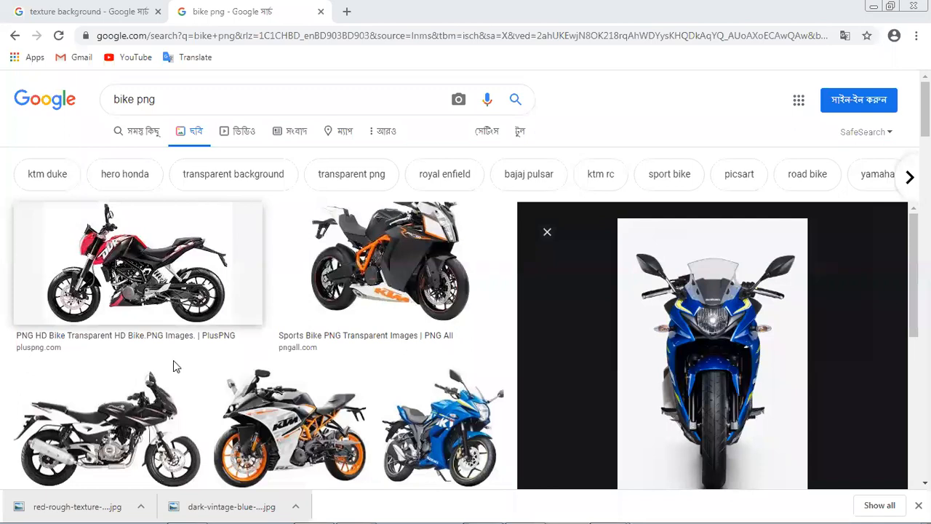
Step: Save the transparent KTM 200 Duke motorcycle PNG from the 'bike png' results
scroll(342, 367, down, 7)
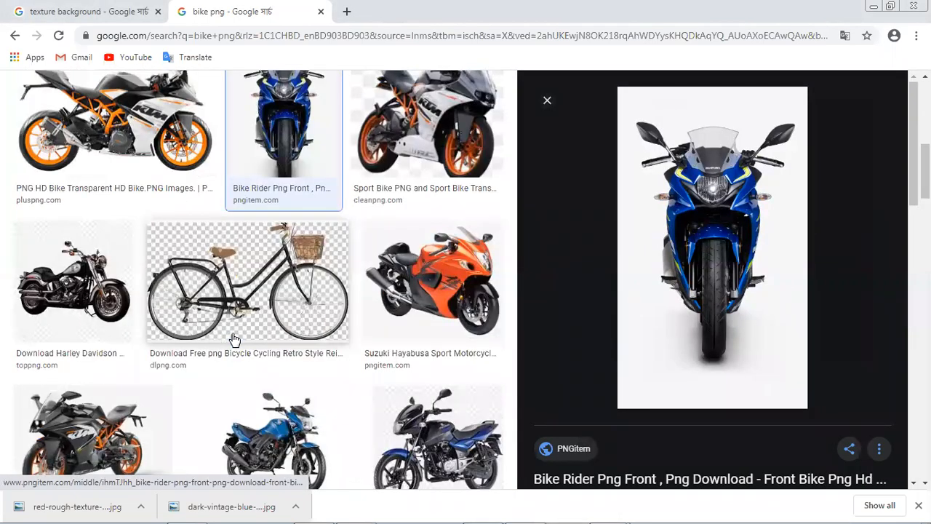
scroll(234, 334, down, 4)
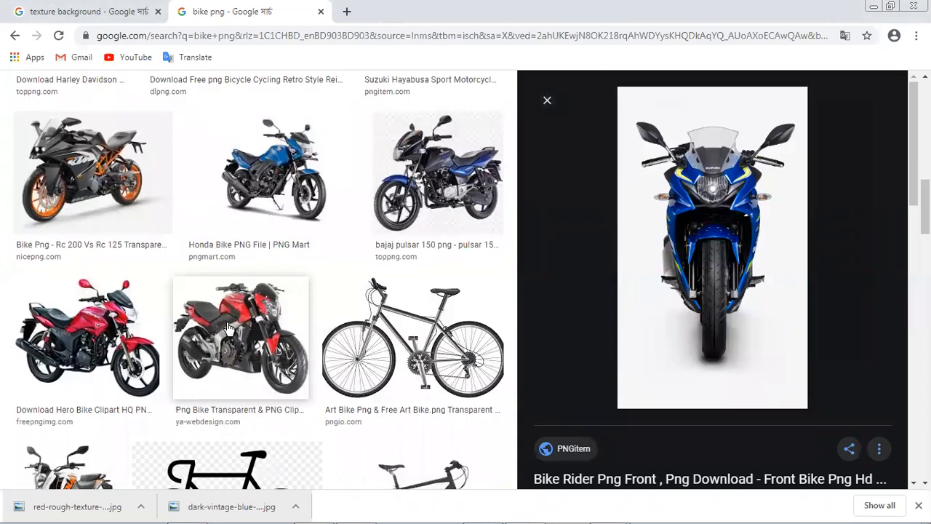
scroll(234, 327, down, 1)
click(77, 416)
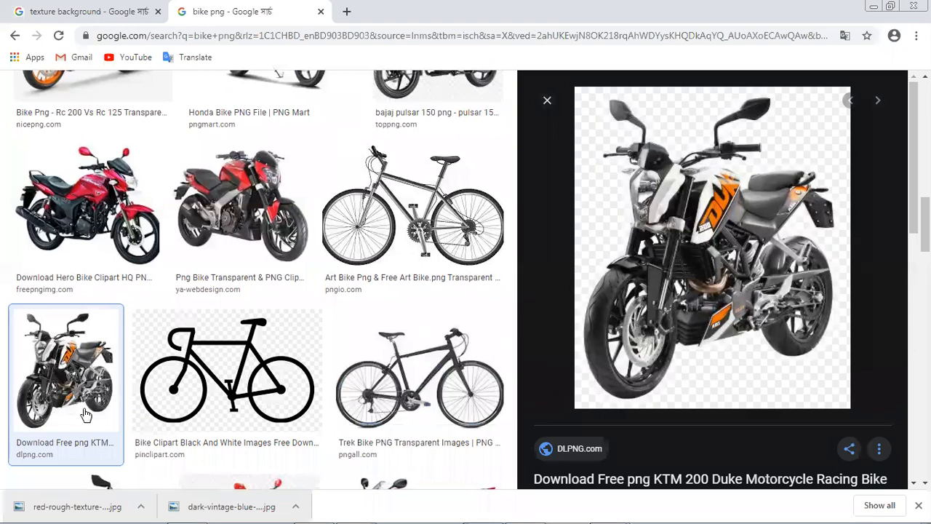
right_click(718, 200)
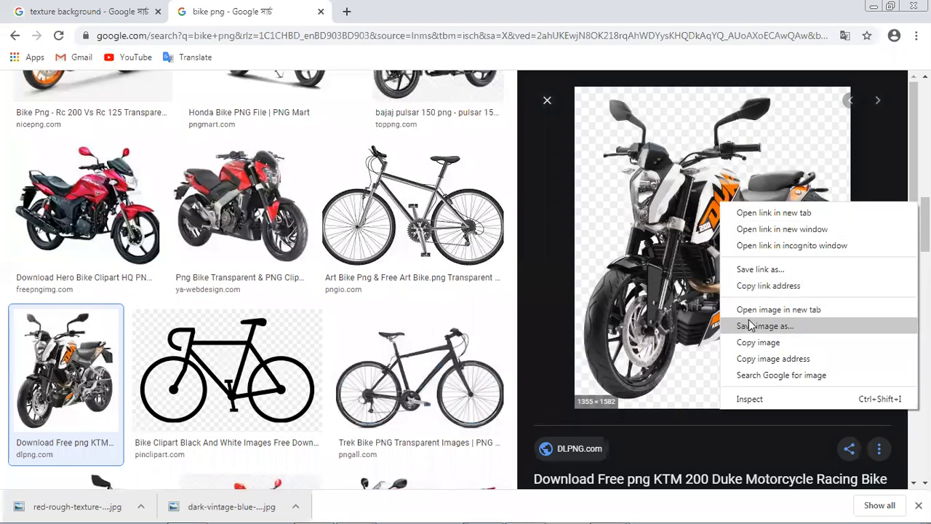
click(752, 323)
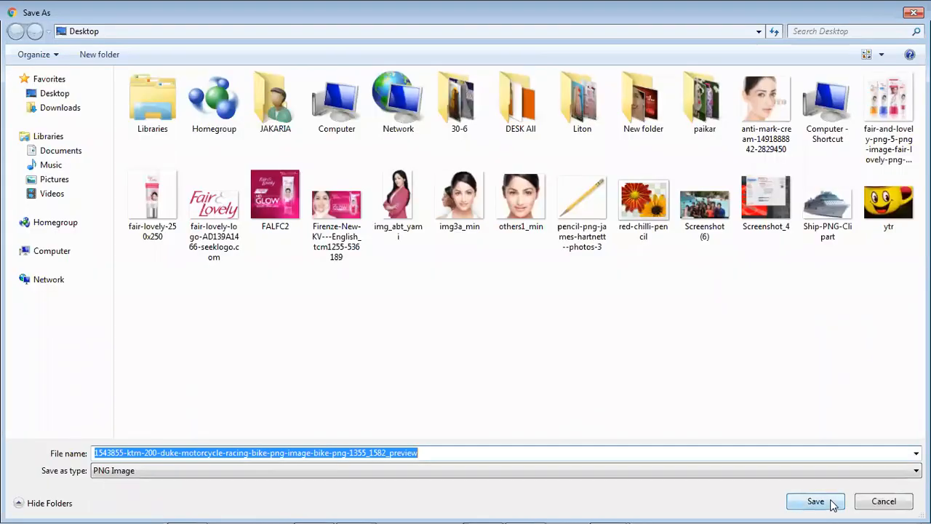
click(832, 502)
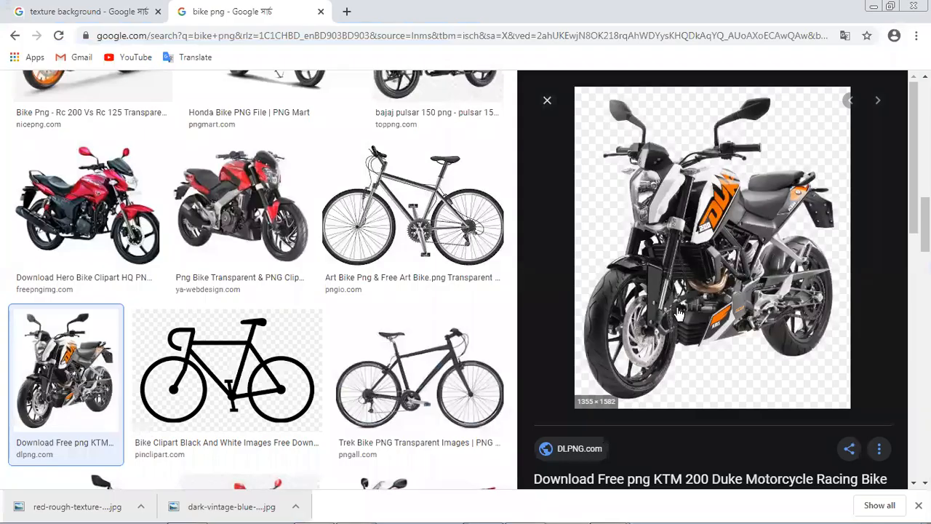
Step: Scroll further through the 'bike png' image results
scroll(742, 260, down, 8)
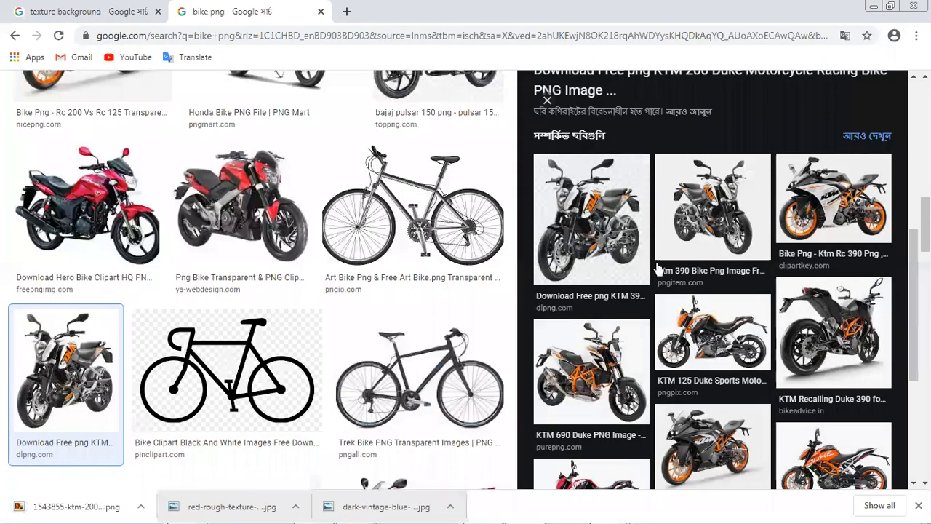
scroll(658, 268, down, 3)
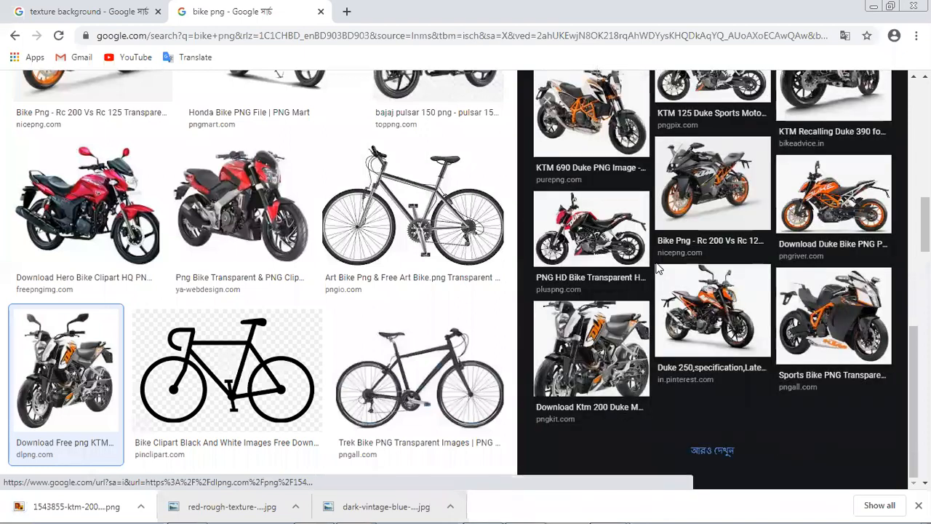
scroll(584, 300, down, 4)
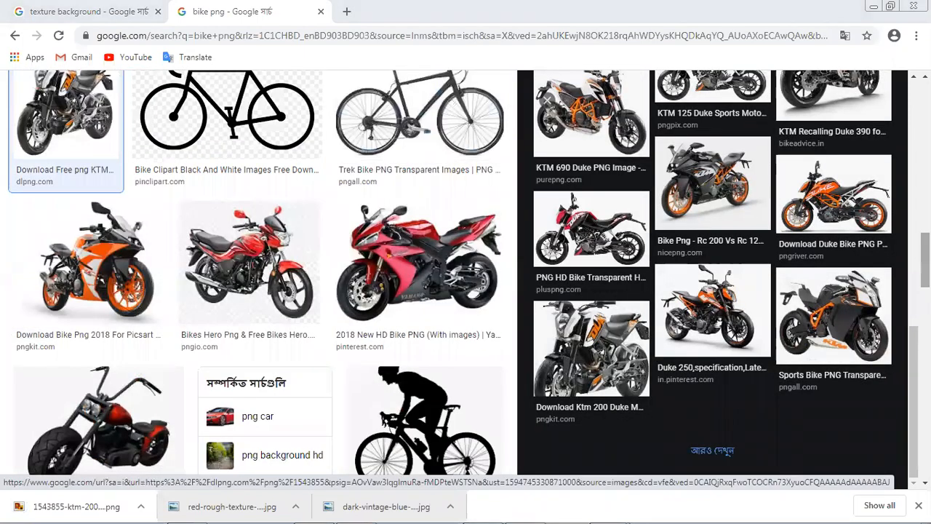
drag(924, 261, 925, 109)
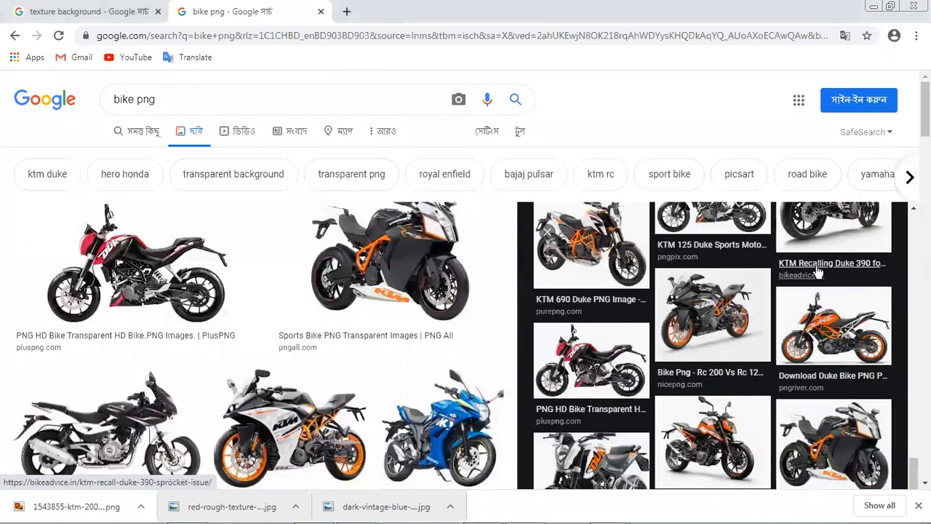
scroll(887, 417, up, 3)
scroll(891, 415, up, 4)
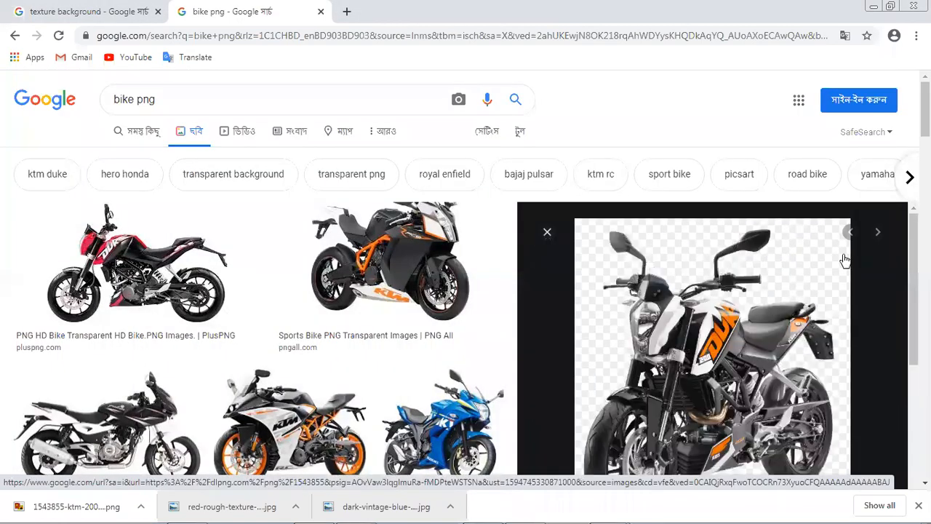
Step: Put the browsers away and bring Photoshop back to full screen
click(871, 7)
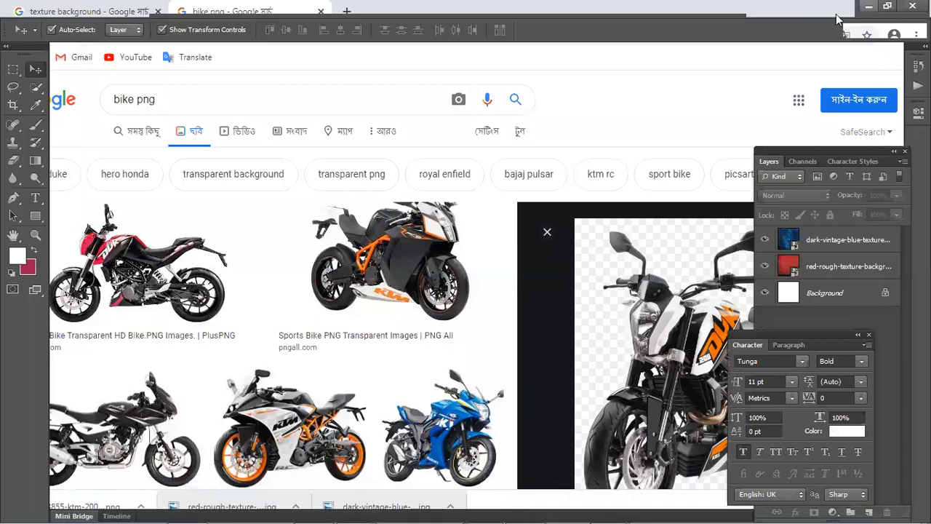
double_click(483, 10)
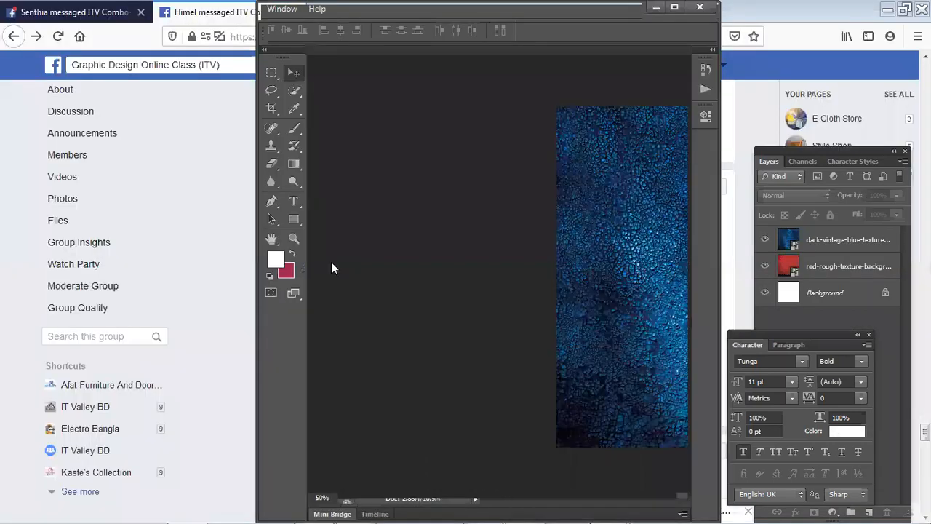
click(889, 11)
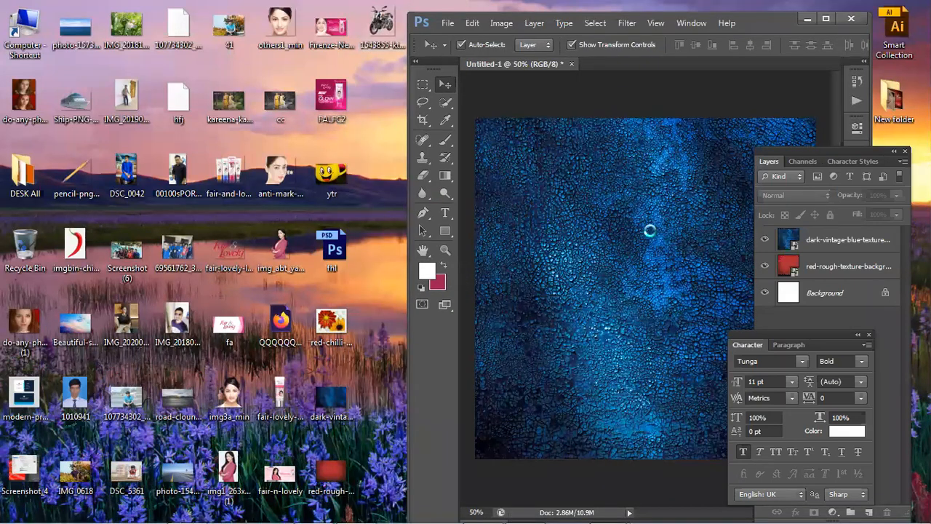
click(825, 19)
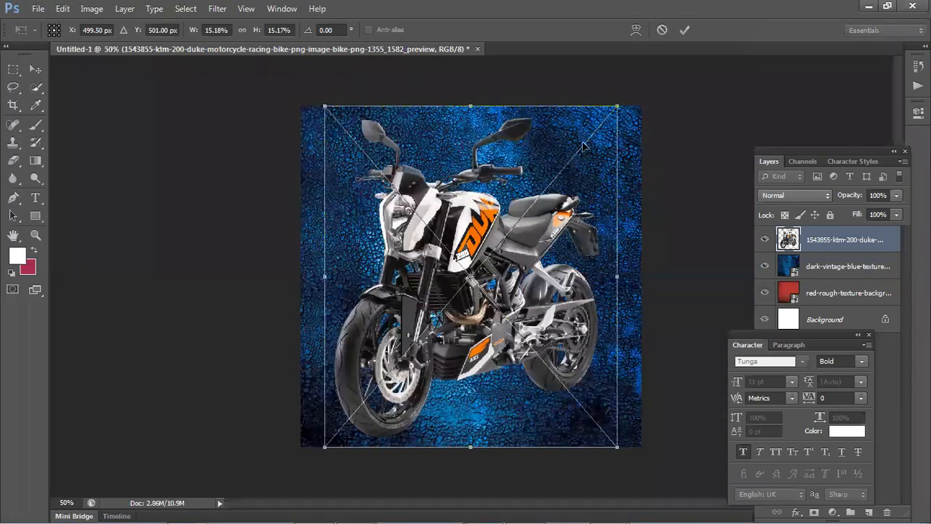
Step: Scale the KTM bike layer to about 11%, position it, and hide the blue texture
drag(325, 107, 399, 194)
drag(506, 282, 469, 270)
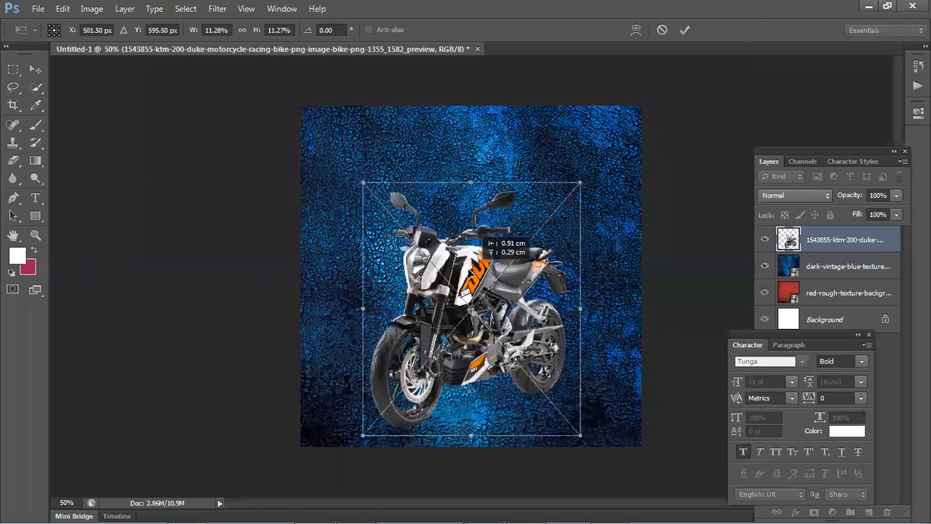
key(Return)
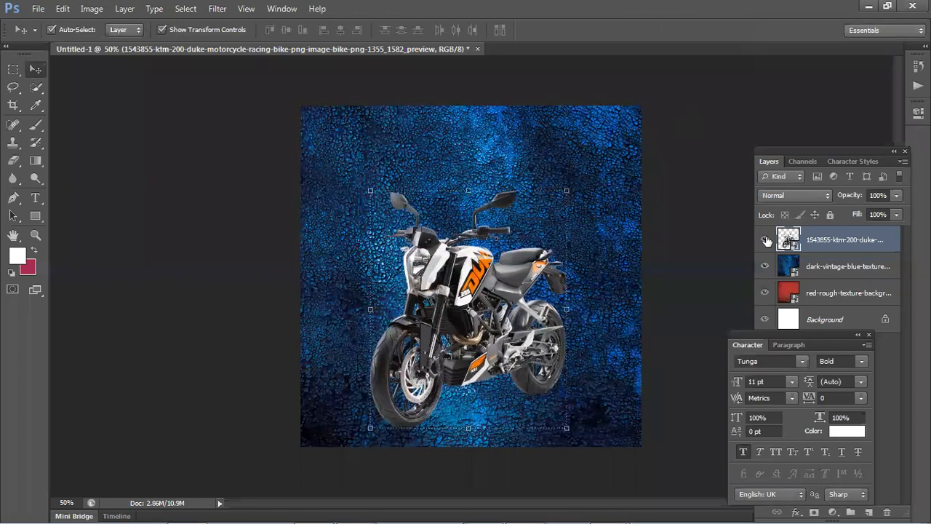
click(764, 266)
Step: Hide the red texture layer and move the motorcycle up and to the left
click(765, 292)
drag(487, 298, 528, 323)
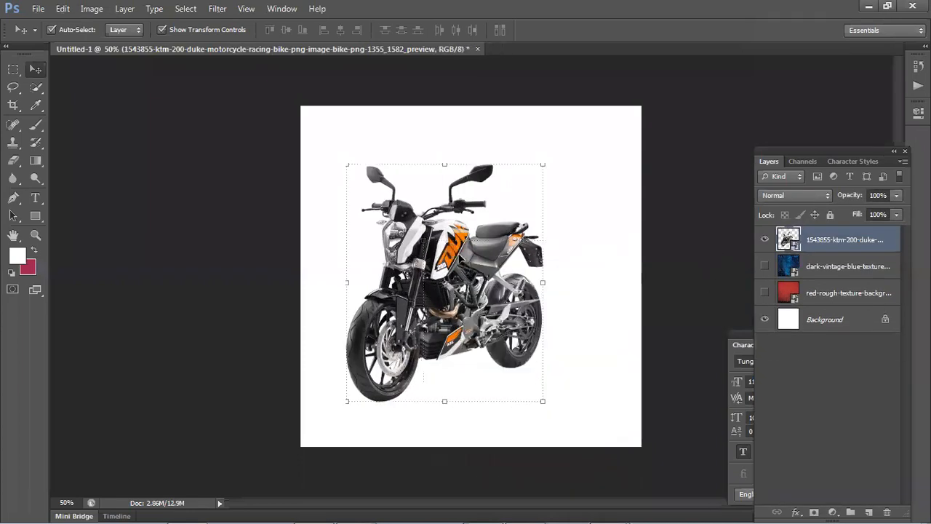
drag(459, 255, 427, 243)
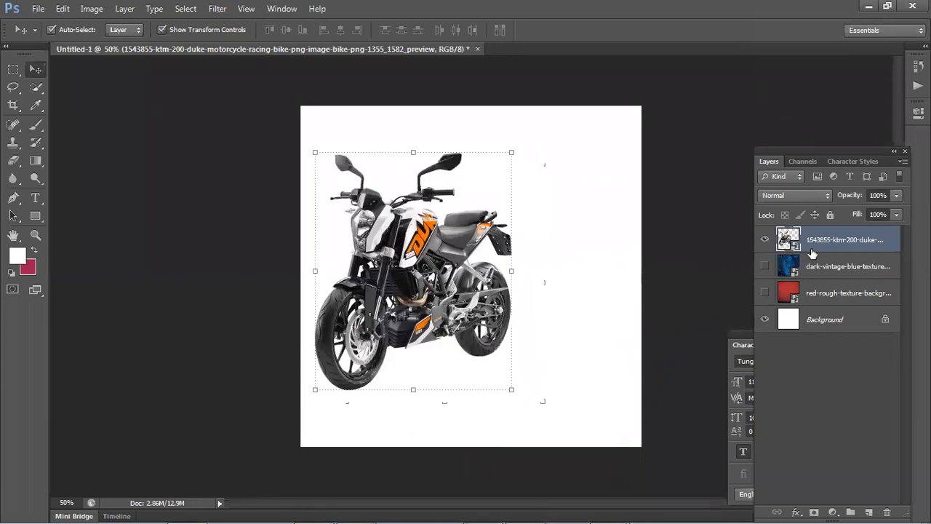
Step: Rasterize the motorcycle layer and commit a free transform on it
right_click(796, 244)
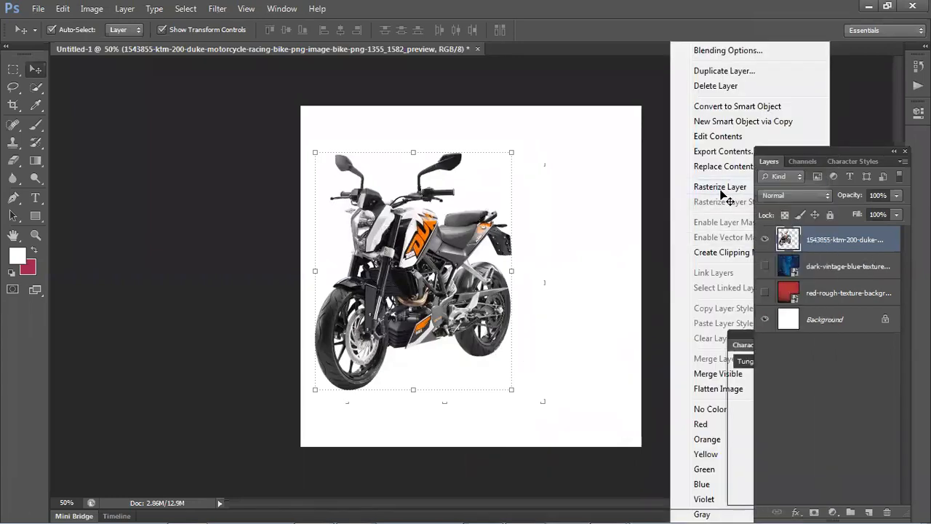
click(720, 188)
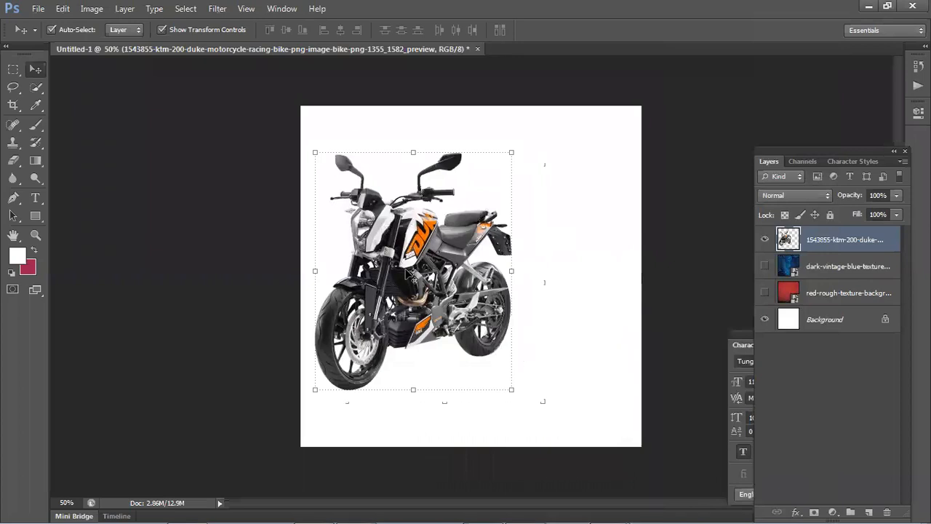
key(ctrl+t)
click(685, 30)
click(91, 9)
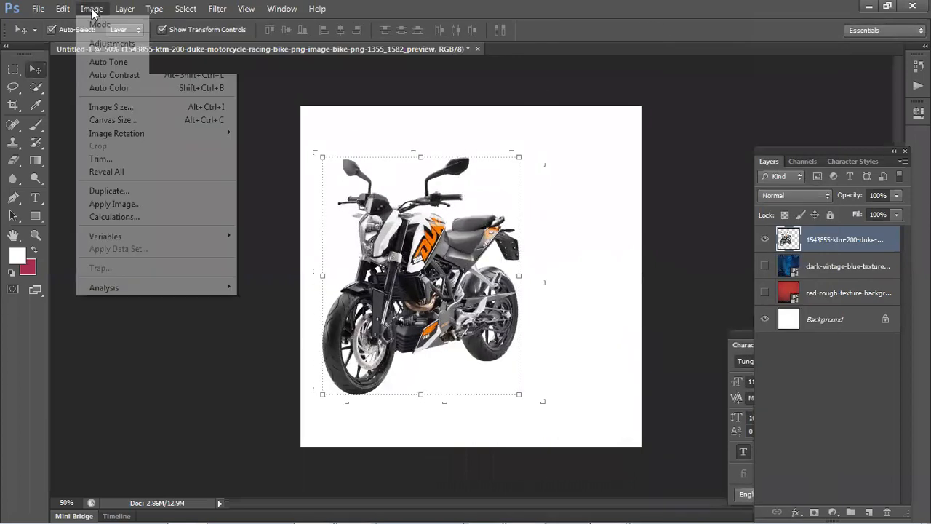
mouse_move(89, 44)
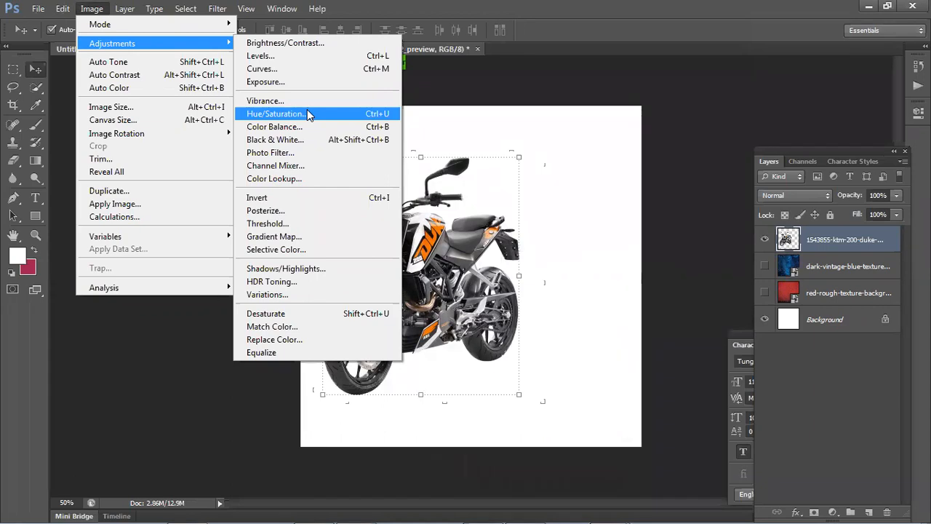
Step: Preview a +170 hue shift turning the bike blue, cancel it, then hide and deselect the bike layer
click(373, 121)
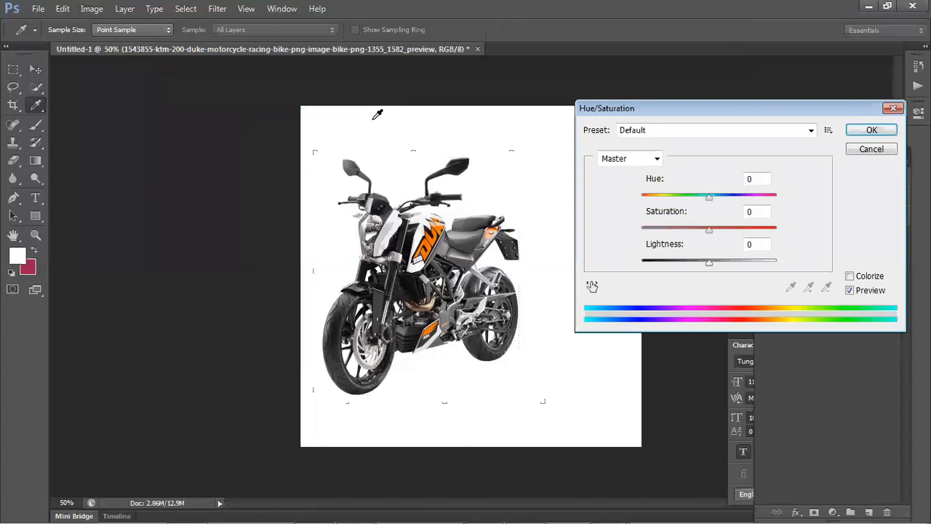
drag(756, 113, 778, 104)
drag(732, 188, 795, 191)
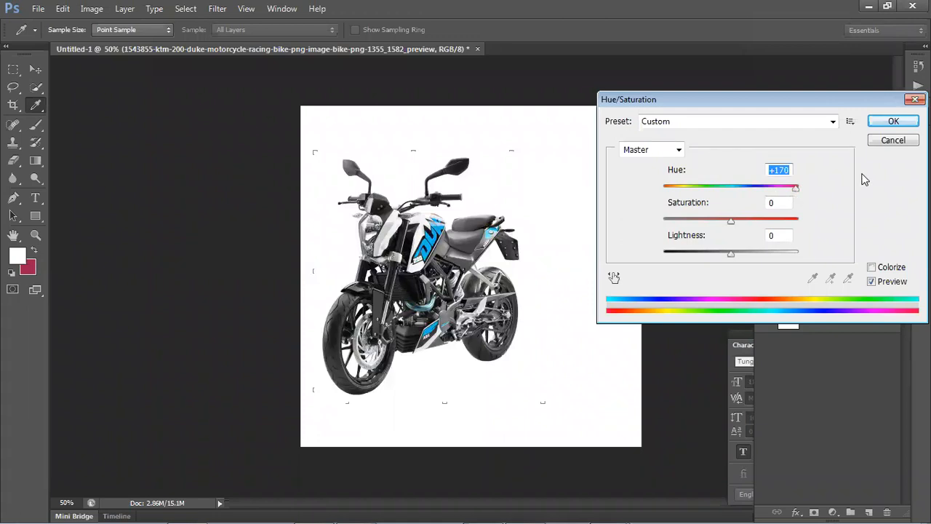
click(893, 140)
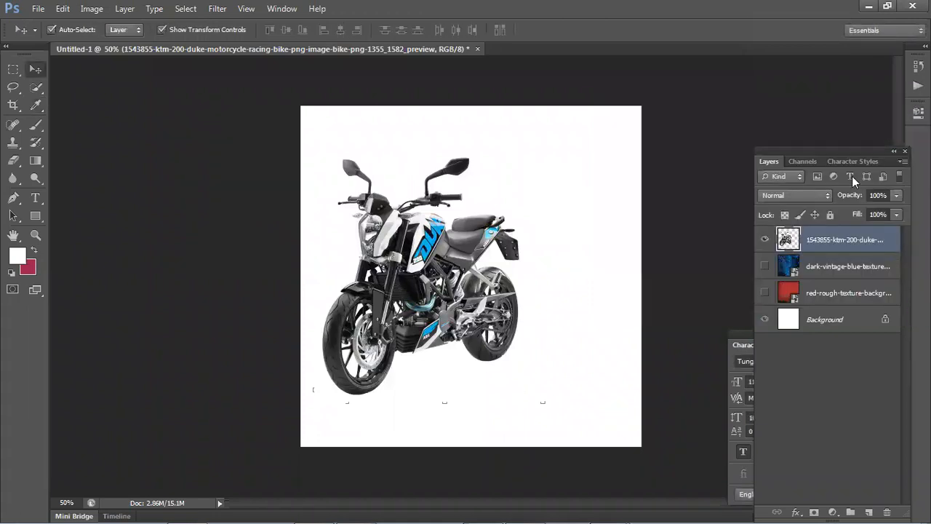
click(763, 240)
click(716, 226)
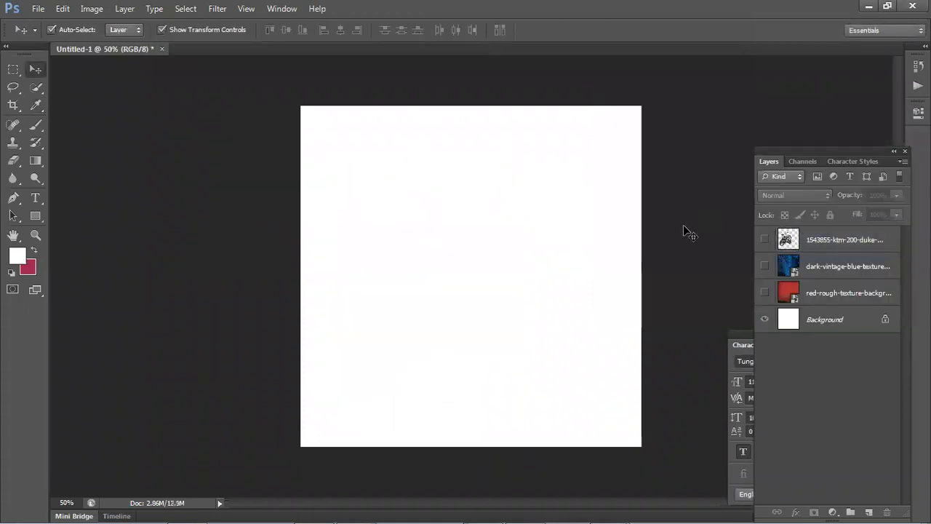
Step: Place the beach portrait photo onto the canvas as a new layer
double_click(560, 11)
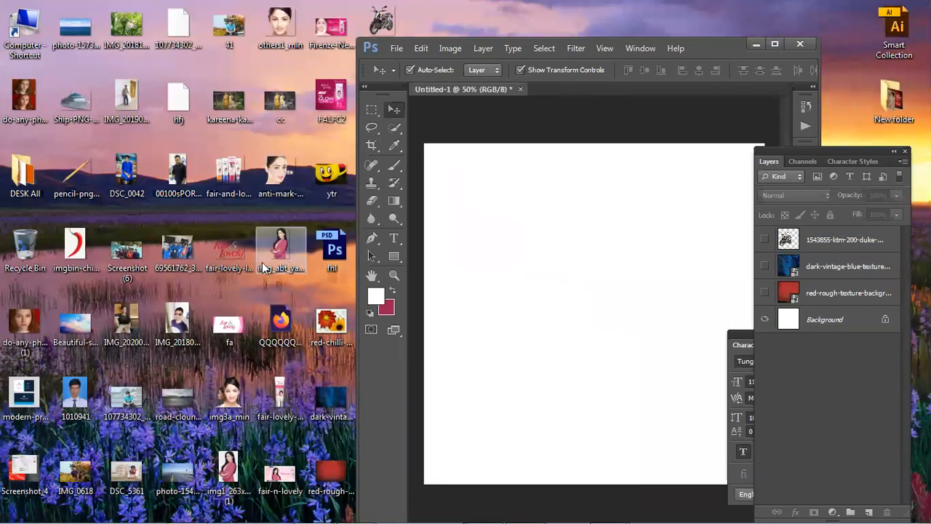
drag(121, 398, 509, 354)
key(Return)
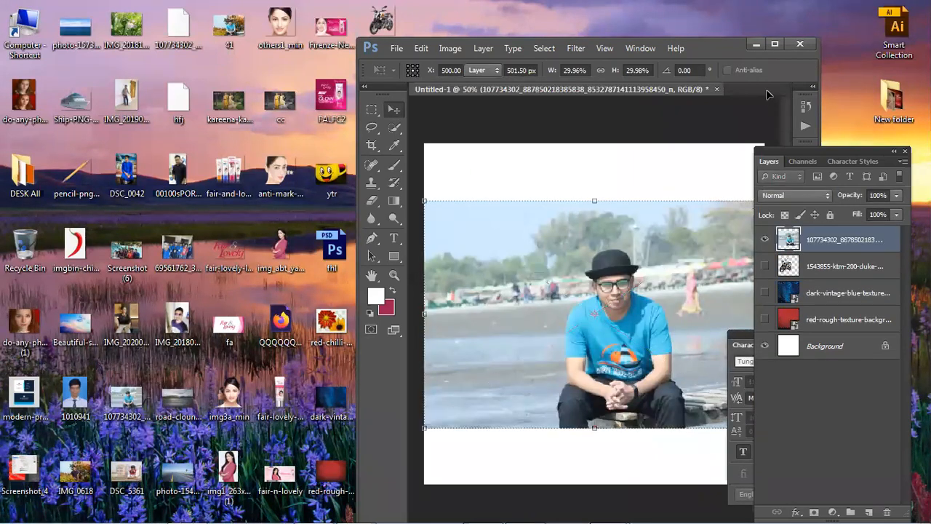
click(775, 45)
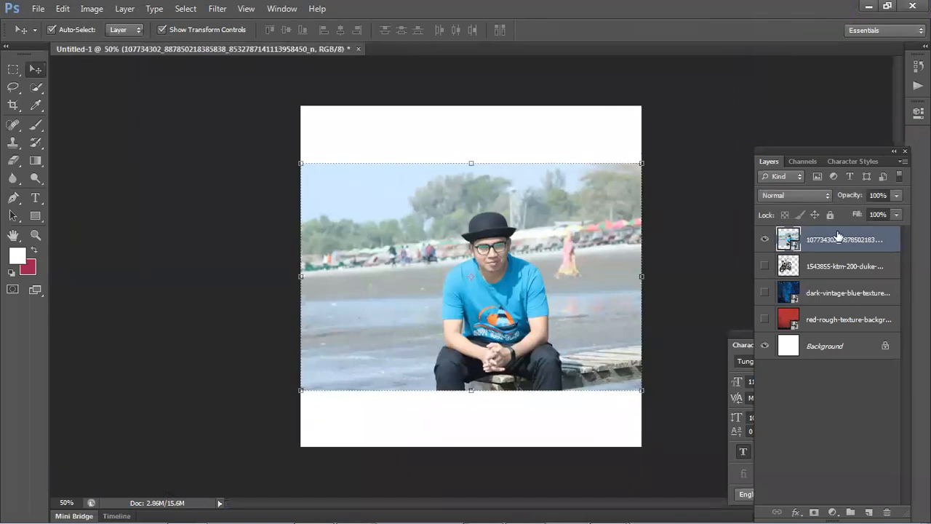
Step: Rasterize the beach photo layer and open Hue/Saturation with Ctrl+U
right_click(840, 240)
click(754, 187)
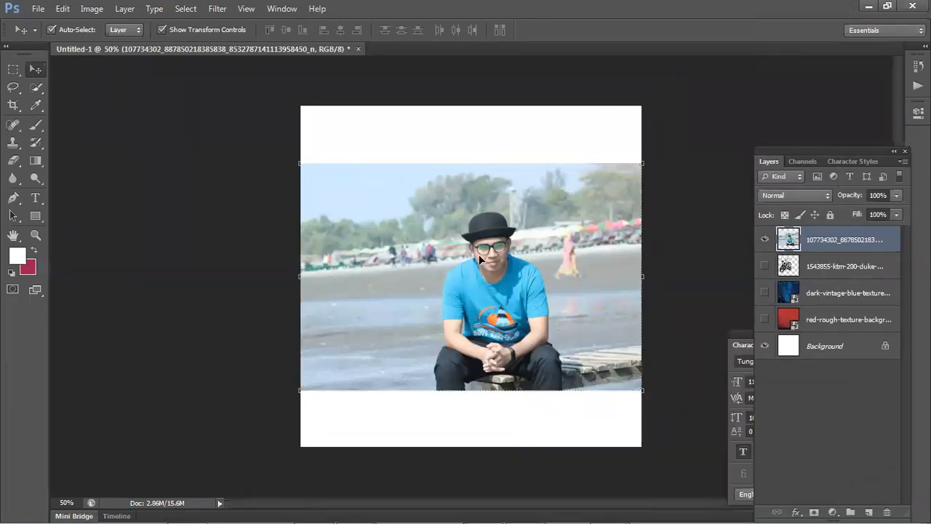
key(ctrl+u)
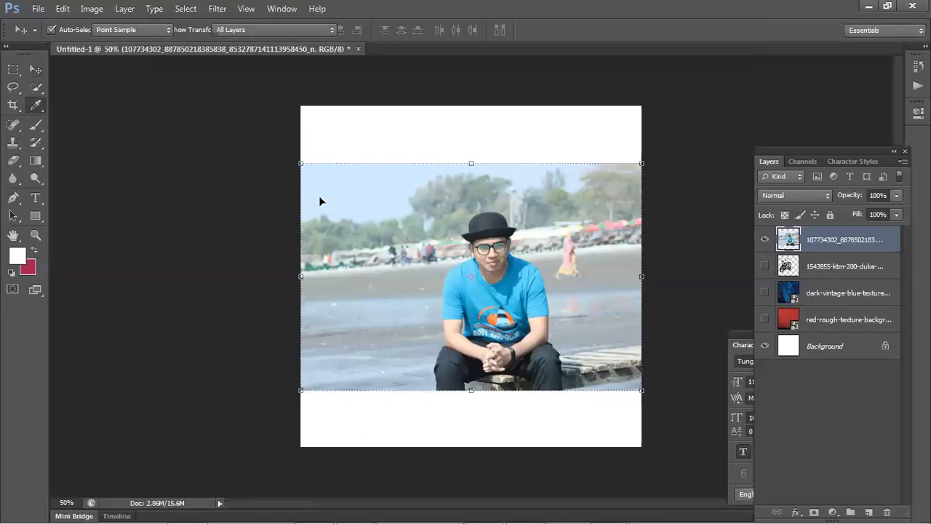
Step: Preview saturation -100 and lightness -3 on the beach photo, then cancel
drag(731, 224, 657, 211)
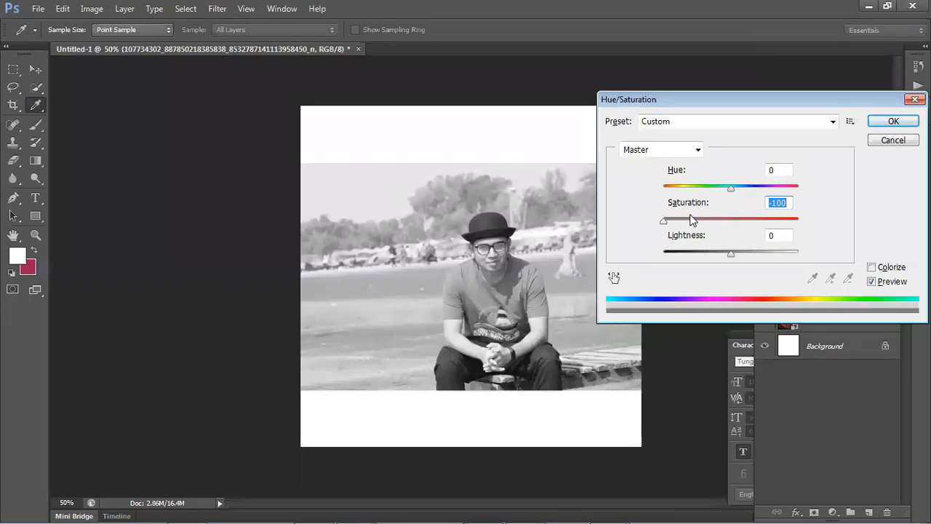
mouse_move(662, 220)
mouse_down()
mouse_move(746, 224)
mouse_move(662, 221)
mouse_up()
mouse_move(727, 254)
mouse_down()
mouse_move(753, 256)
mouse_move(728, 253)
mouse_up()
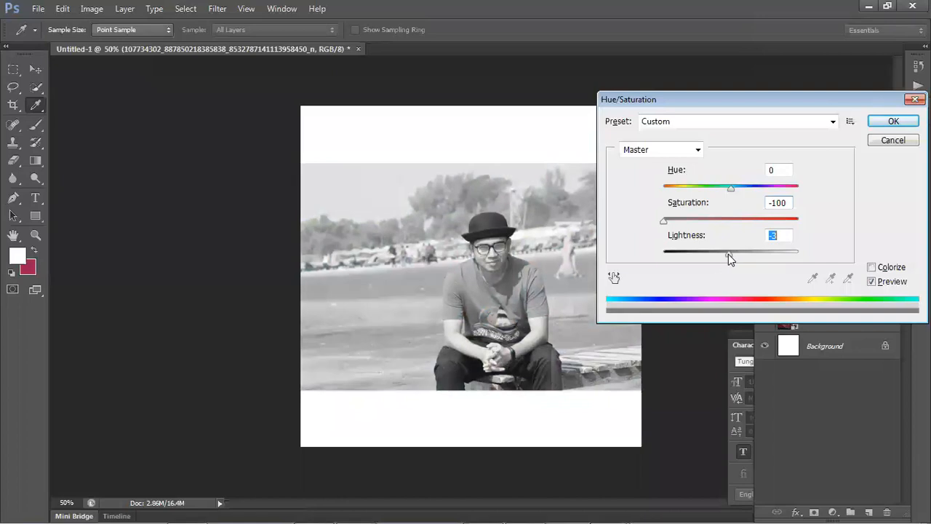
click(891, 141)
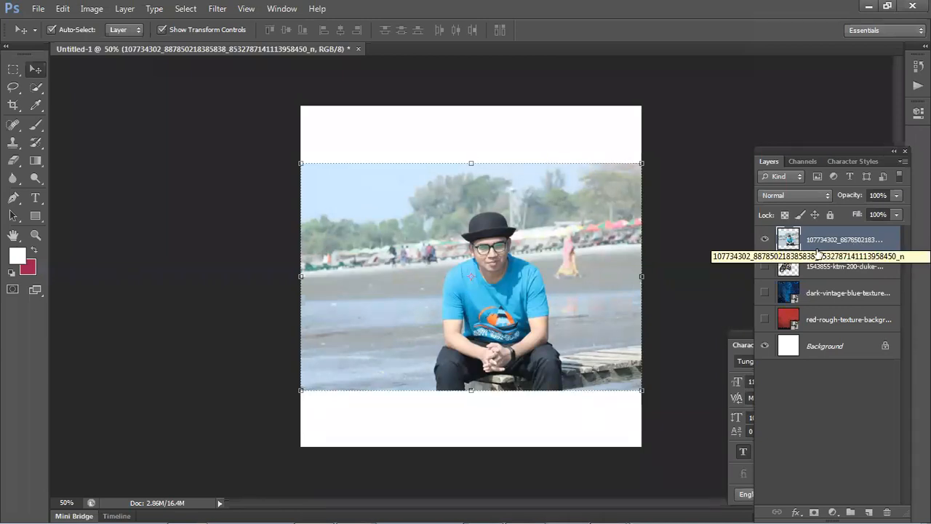
Step: Try a hue shift on the beach photo through Image > Adjustments > Hue/Saturation
click(88, 9)
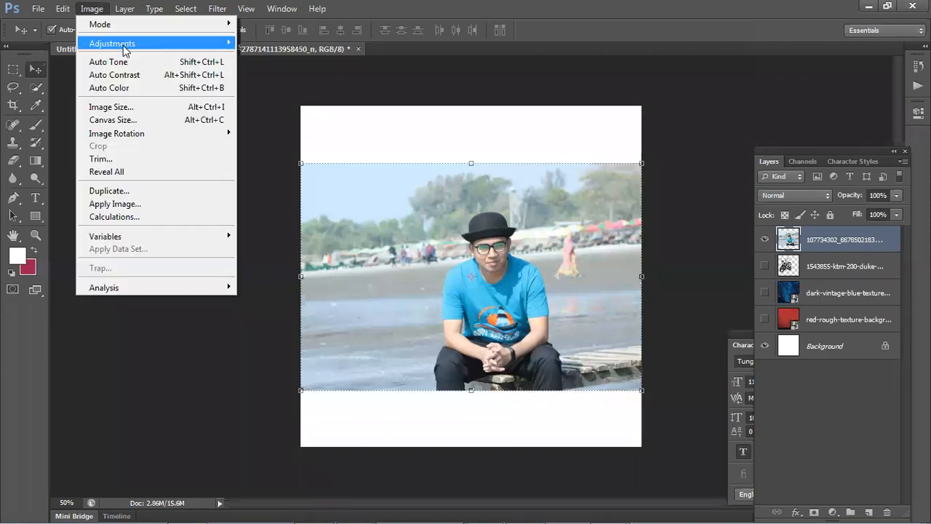
mouse_move(201, 45)
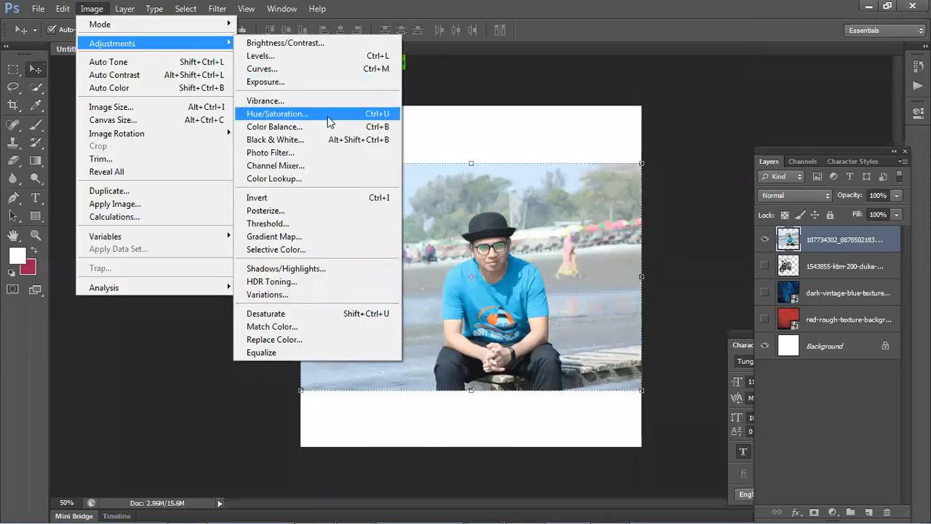
click(395, 119)
drag(733, 193, 820, 205)
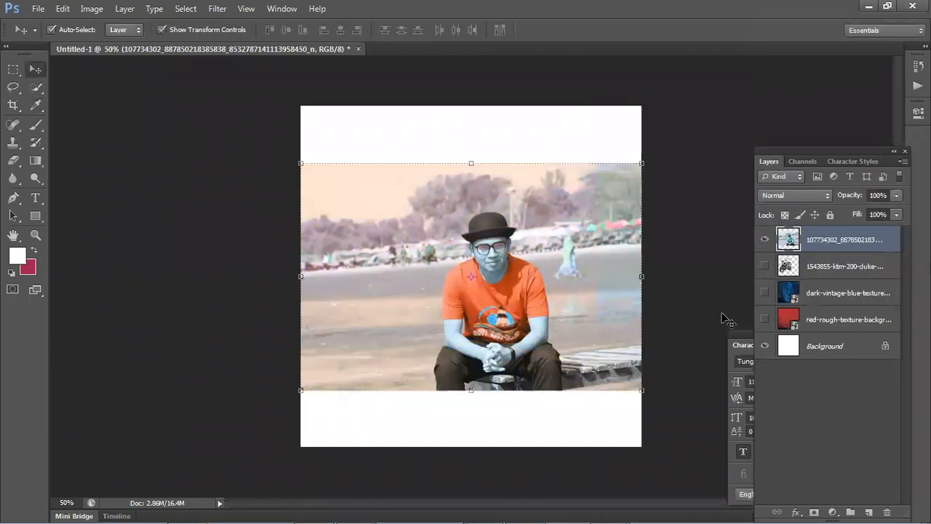
Step: Move the photo up slightly, duplicate it twice, and hide the original layer
drag(561, 267, 557, 240)
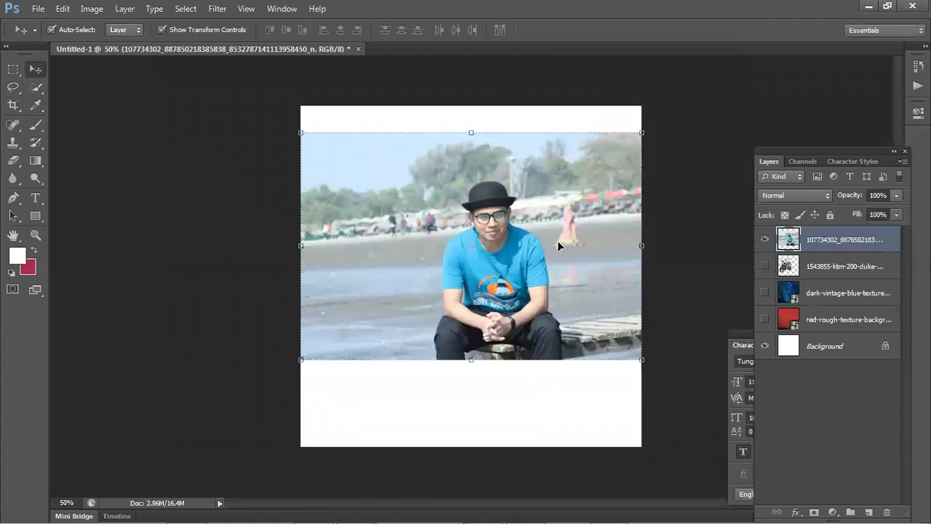
key(ctrl+j)
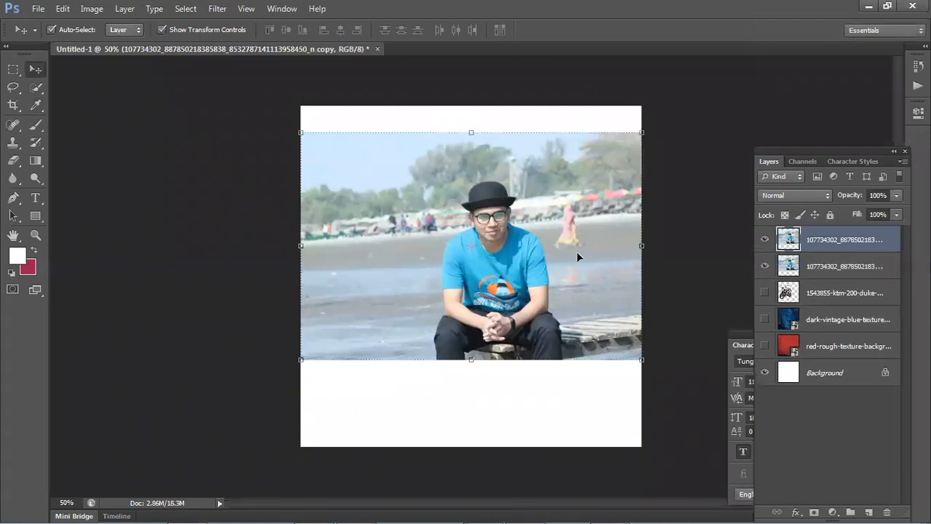
key(ctrl+j)
click(765, 292)
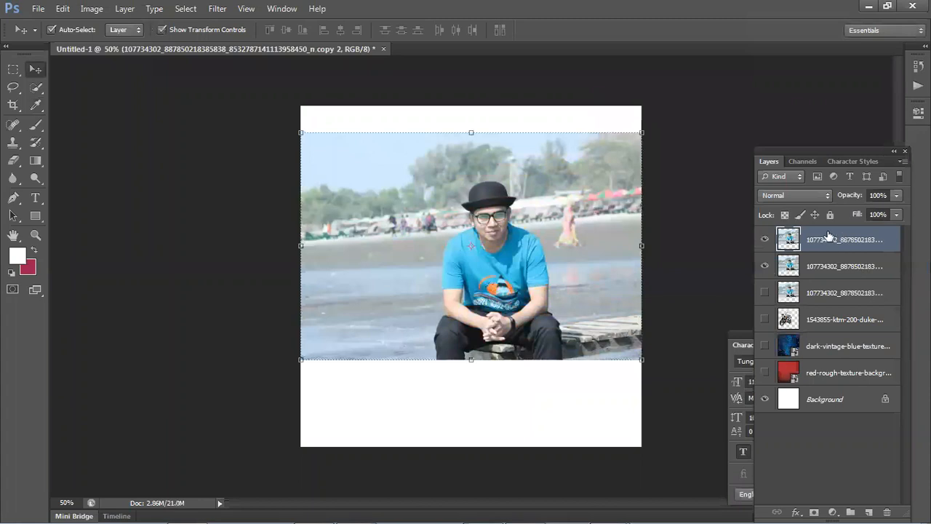
Step: Shift the top copy's hue by about +113 so the blue shirt turns magenta
key(ctrl+u)
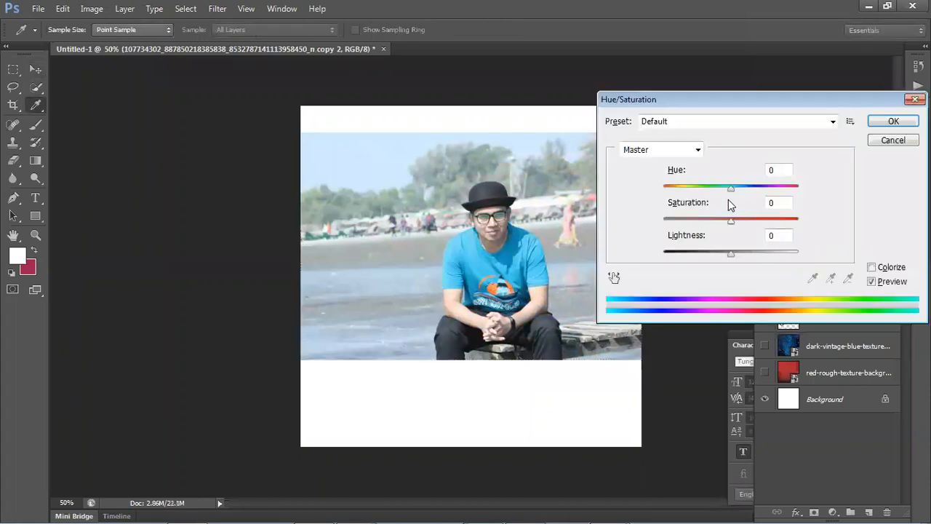
drag(730, 192, 781, 193)
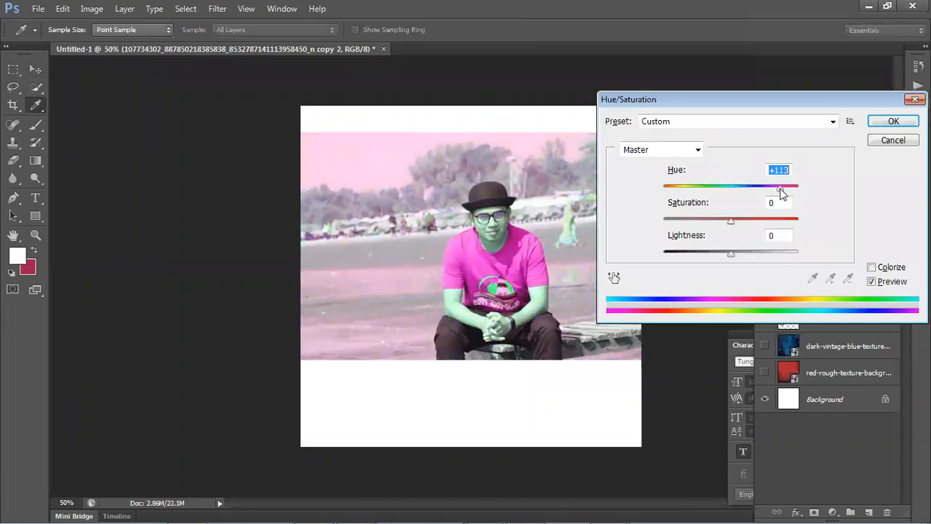
click(893, 121)
key(v)
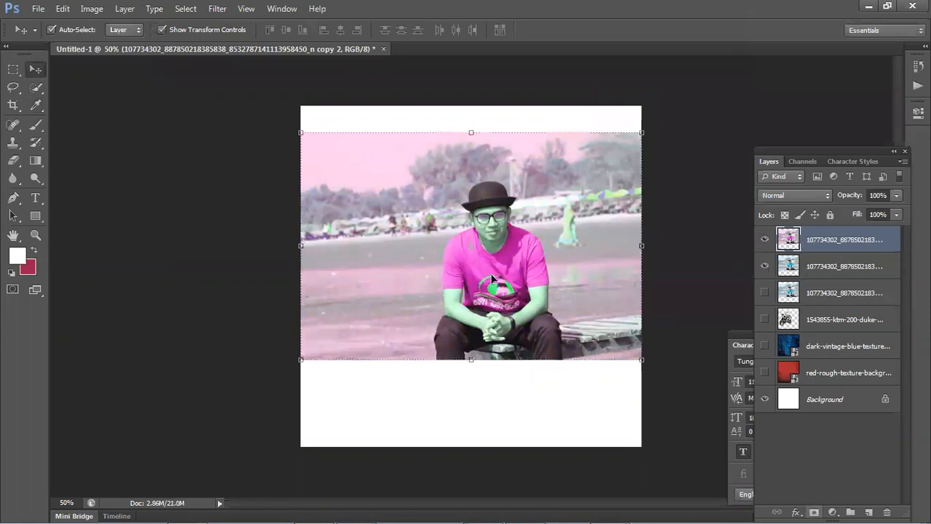
Step: Add a layer mask to the magenta copy and paint black over the lower face
click(35, 127)
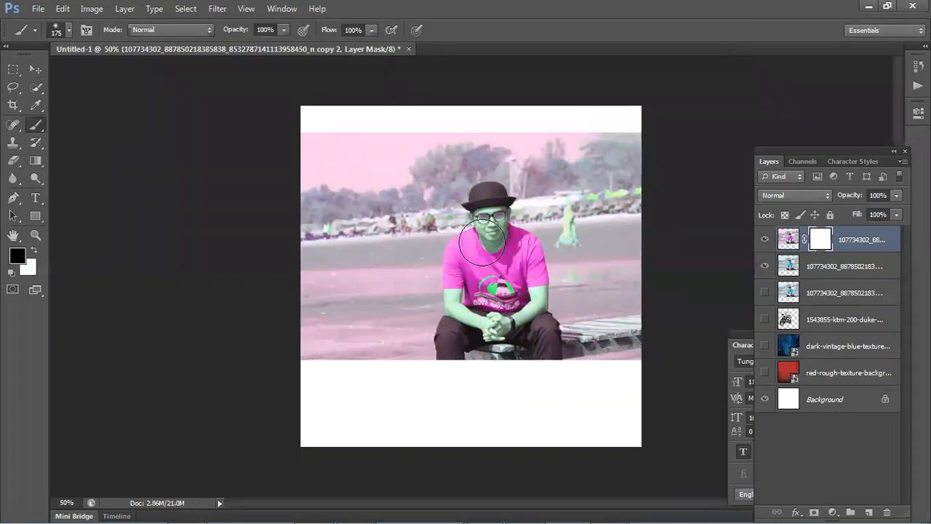
key([)
key([)
key([)
scroll(485, 228, up, 2)
key(])
key(])
key(])
scroll(516, 210, up, 8)
mouse_move(512, 230)
mouse_down()
mouse_move(528, 213)
mouse_move(518, 174)
mouse_move(490, 179)
mouse_move(516, 154)
mouse_move(496, 130)
mouse_move(507, 110)
mouse_move(532, 117)
mouse_move(523, 169)
mouse_move(495, 139)
mouse_move(483, 150)
mouse_move(496, 151)
mouse_move(383, 216)
mouse_move(479, 166)
mouse_move(281, 221)
mouse_up()
scroll(281, 221, down, 4)
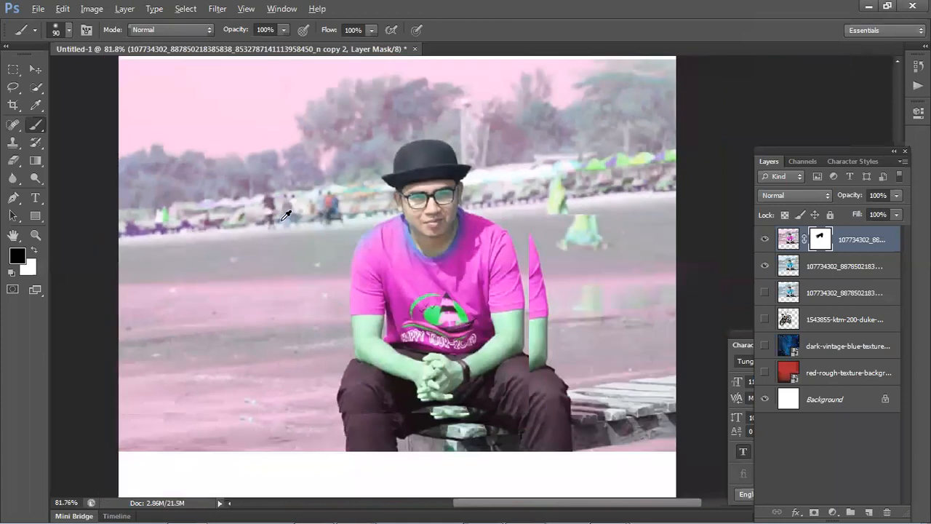
scroll(454, 309, up, 3)
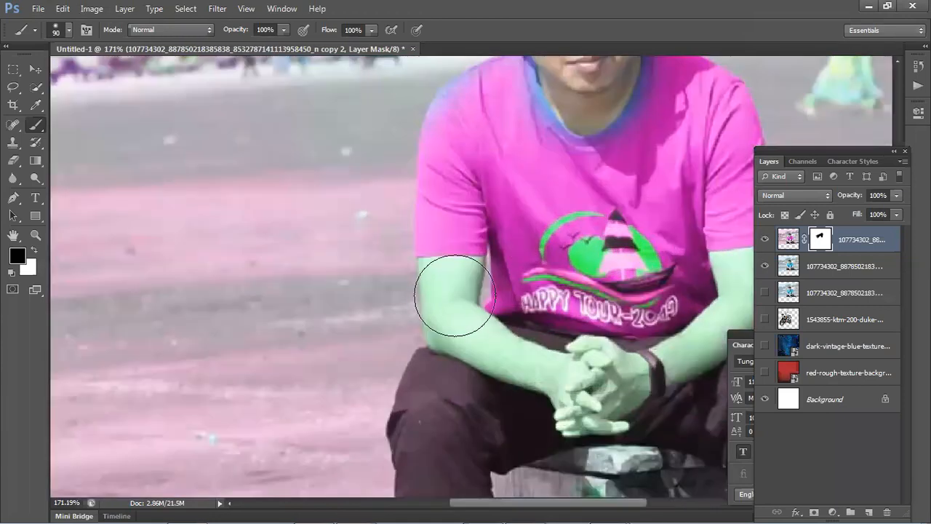
Step: Paint the mask over the upper arm and forearm to restore natural skin colour
key(bracketleft)
key(bracketleft)
key(bracketleft)
key(bracketleft)
key(bracketleft)
mouse_move(436, 280)
mouse_down()
mouse_move(473, 270)
mouse_move(446, 326)
mouse_move(466, 323)
mouse_move(456, 318)
mouse_move(511, 353)
mouse_move(457, 337)
mouse_move(553, 380)
mouse_move(537, 362)
mouse_move(585, 420)
mouse_move(569, 411)
mouse_move(554, 400)
mouse_move(612, 416)
mouse_move(614, 374)
mouse_move(590, 353)
mouse_move(620, 386)
mouse_up()
scroll(620, 386, down, 3)
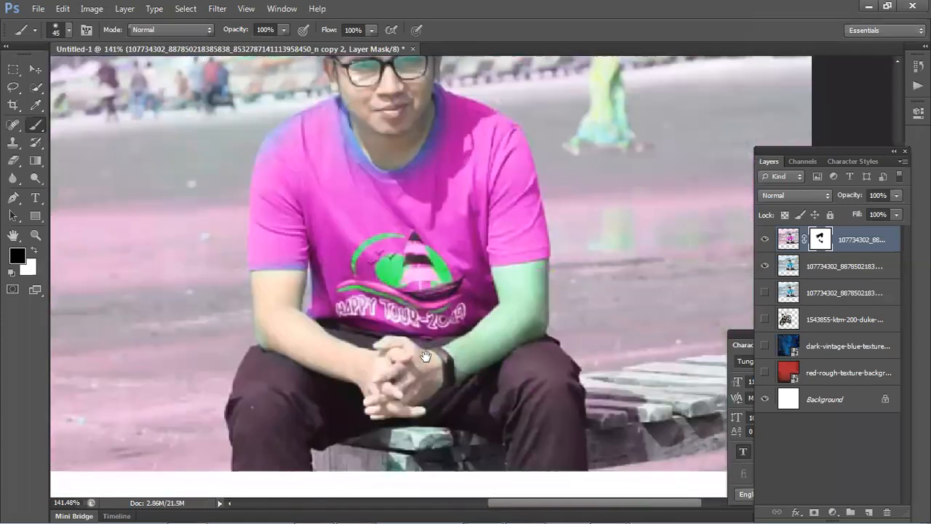
mouse_move(438, 375)
mouse_down()
mouse_move(490, 346)
mouse_move(464, 353)
mouse_move(506, 322)
mouse_move(504, 277)
mouse_move(545, 273)
mouse_move(538, 300)
mouse_move(502, 334)
mouse_up()
scroll(315, 295, down, 6)
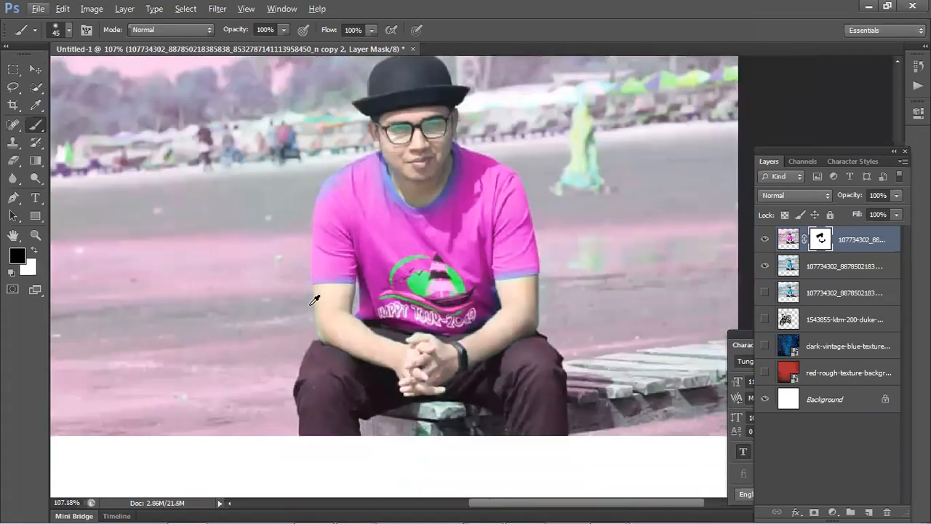
scroll(328, 321, down, 1)
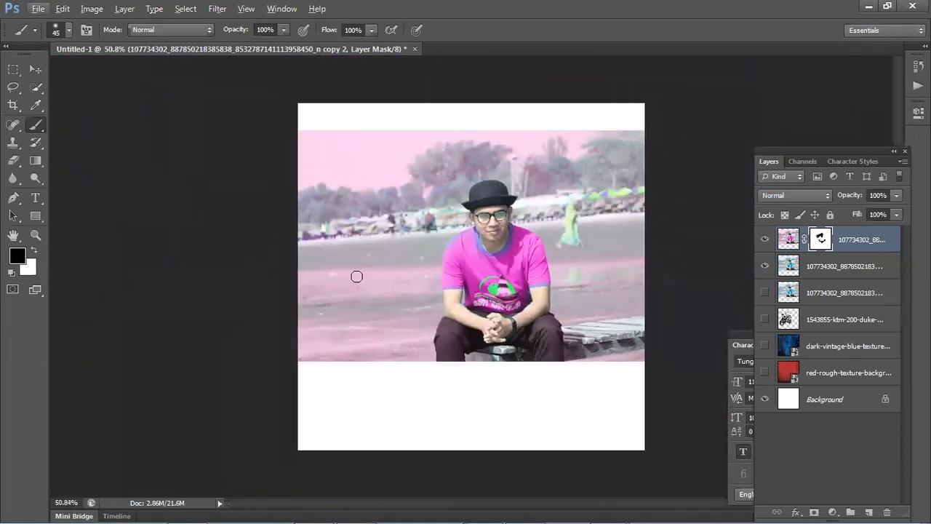
Step: Paint out the pink tint in the left background and top-left corner, undoing an accidental move
key(])
key(])
key(])
key(])
key(])
key(])
key(])
key(])
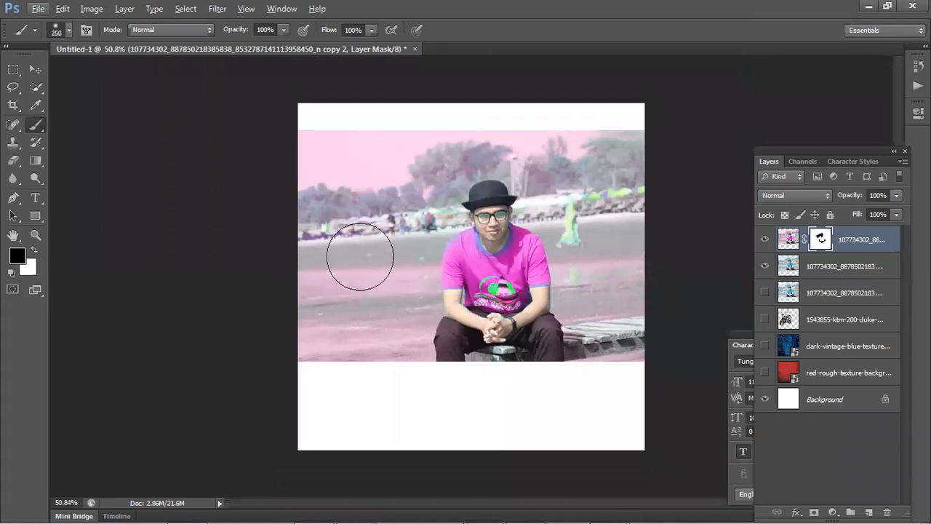
key(])
key(])
key(])
key(])
key(])
key(])
key(])
key([)
key([)
key([)
key([)
mouse_move(336, 324)
mouse_down()
mouse_move(379, 345)
mouse_move(315, 348)
mouse_move(346, 252)
mouse_move(380, 231)
mouse_move(347, 264)
mouse_move(318, 207)
mouse_move(396, 193)
mouse_move(390, 303)
mouse_move(362, 260)
mouse_move(413, 150)
mouse_move(574, 159)
mouse_move(584, 227)
mouse_move(613, 283)
mouse_move(616, 313)
mouse_move(624, 179)
mouse_move(438, 96)
mouse_move(260, 197)
mouse_up()
click(32, 73)
drag(491, 252, 525, 251)
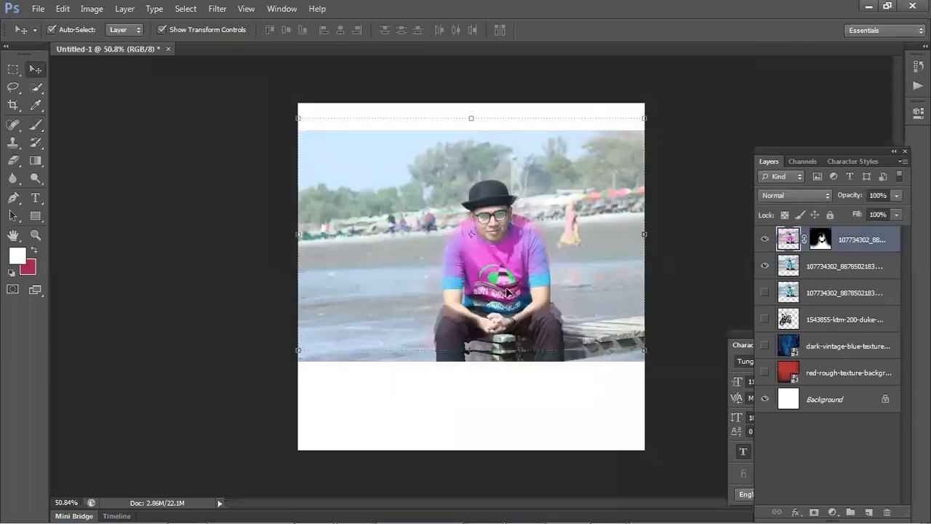
key(ctrl+z)
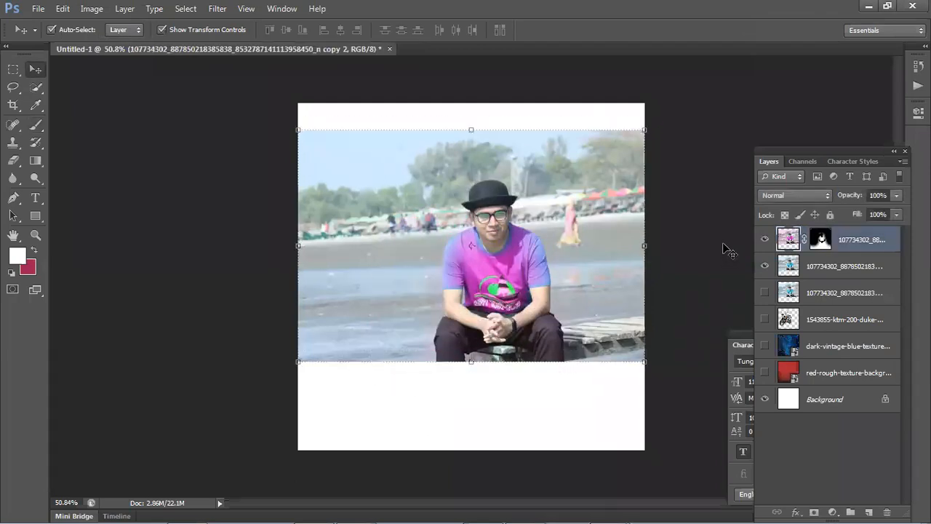
Step: Delete the masked magenta layer and select the blue shirt with Quick Selection
key(Delete)
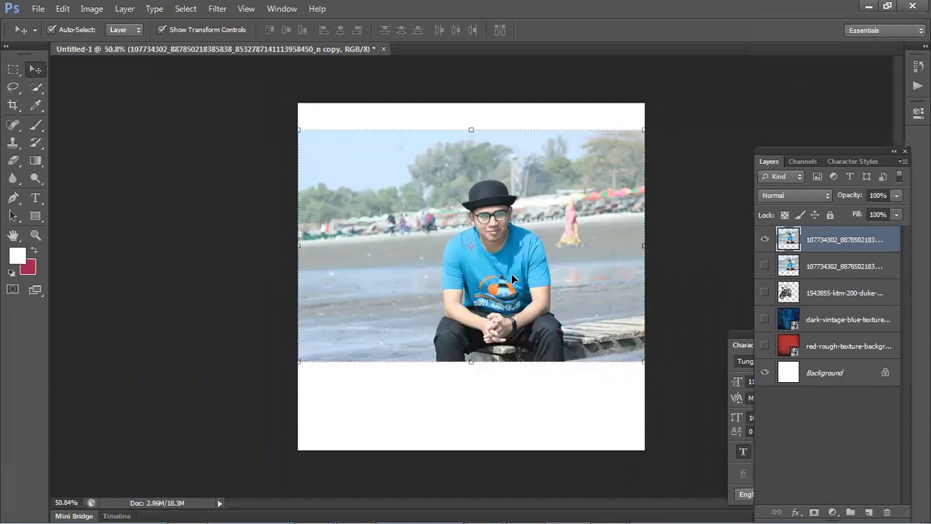
click(35, 93)
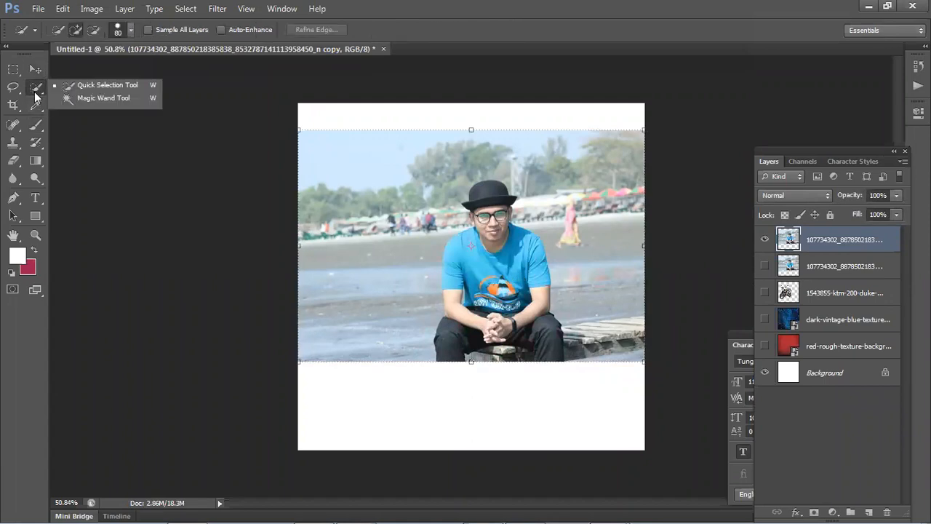
click(98, 89)
drag(489, 280, 483, 277)
click(473, 261)
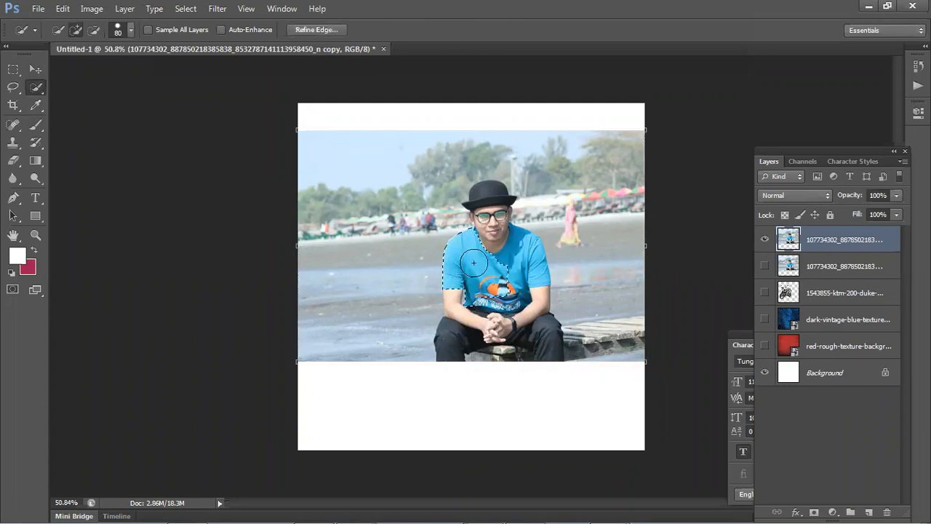
click(516, 266)
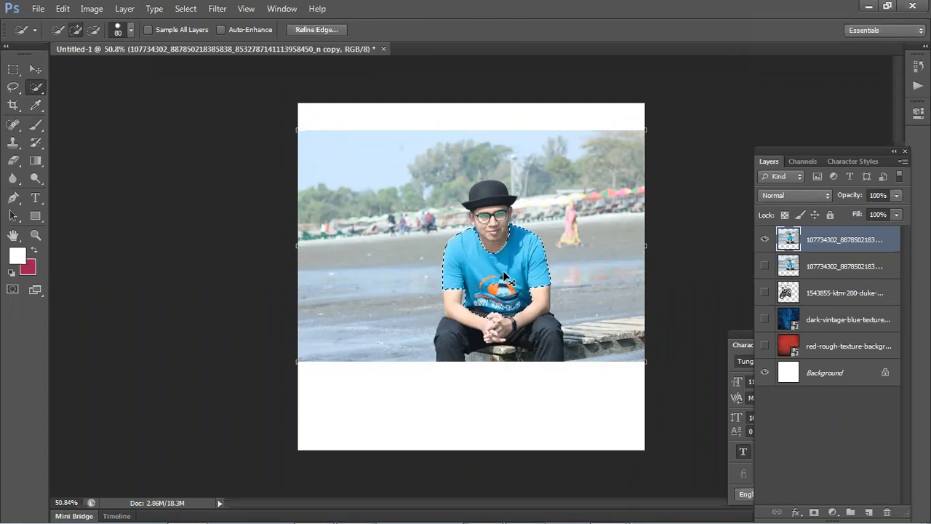
Step: Preview a magenta hue shift on the selected shirt, cancel it, and hide the top photo layer
key(ctrl+u)
drag(731, 187, 807, 200)
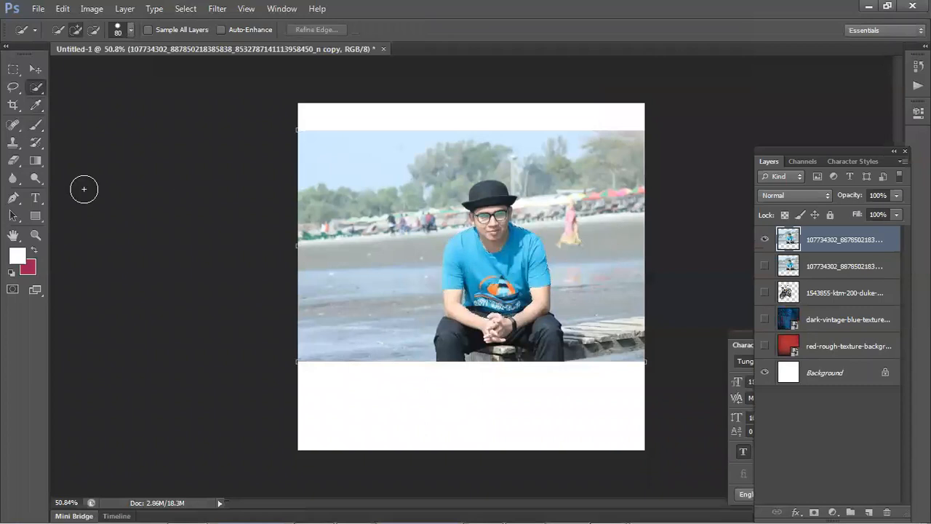
click(35, 68)
click(769, 240)
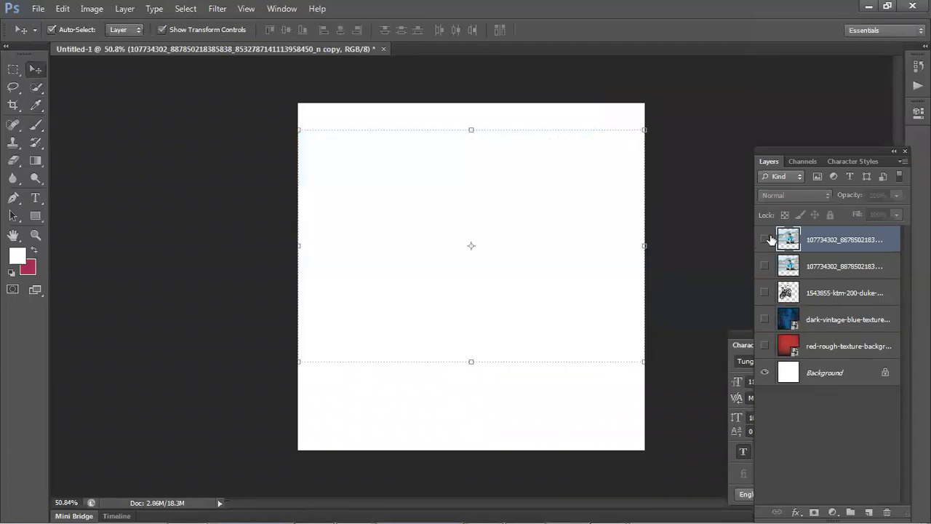
Step: Shrink Photoshop and open DESK All > New folder (6) > lebas in Explorer
drag(765, 14, 748, 72)
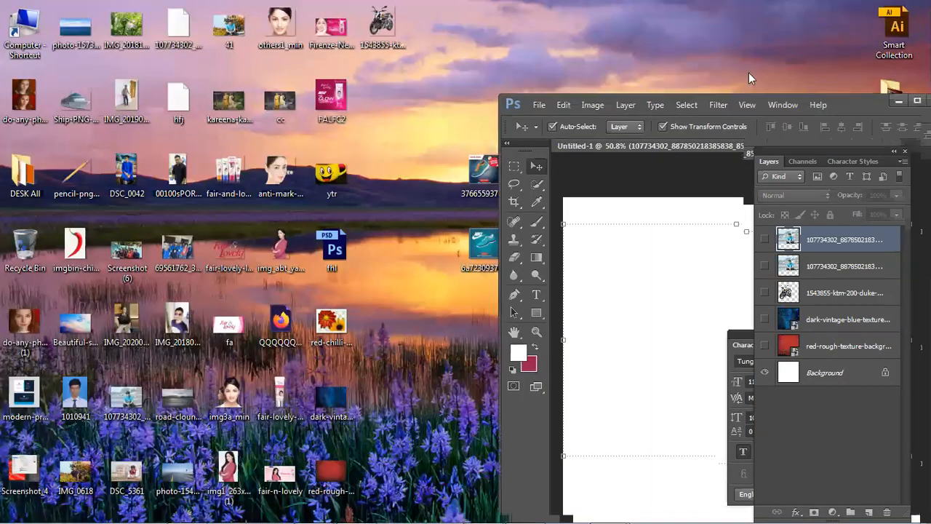
click(357, 280)
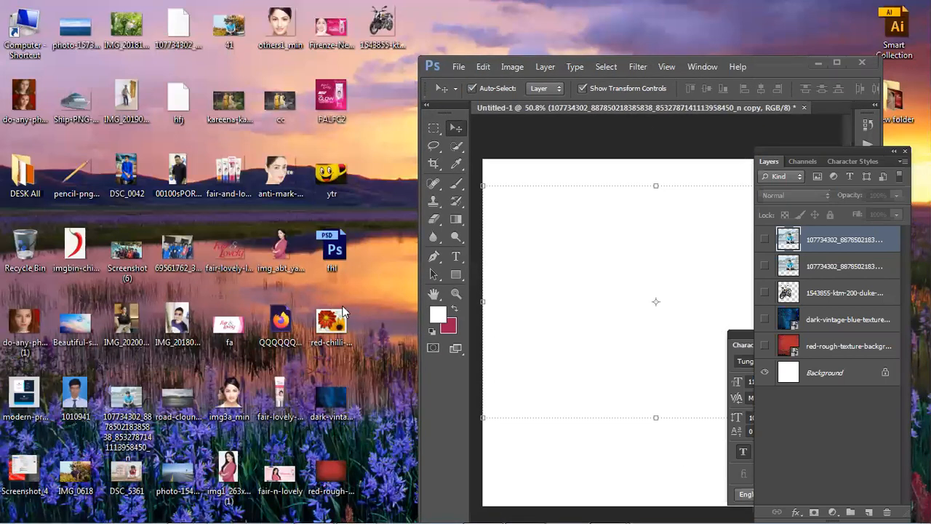
double_click(33, 183)
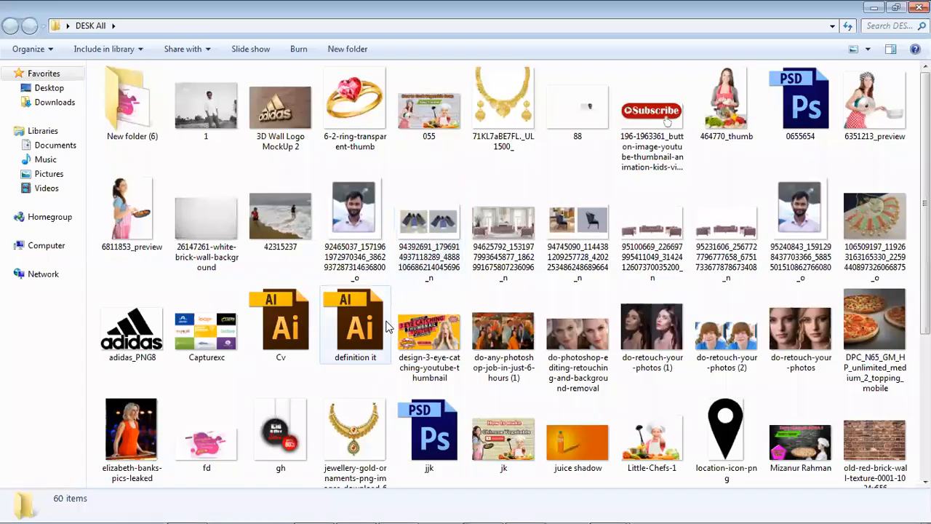
click(357, 328)
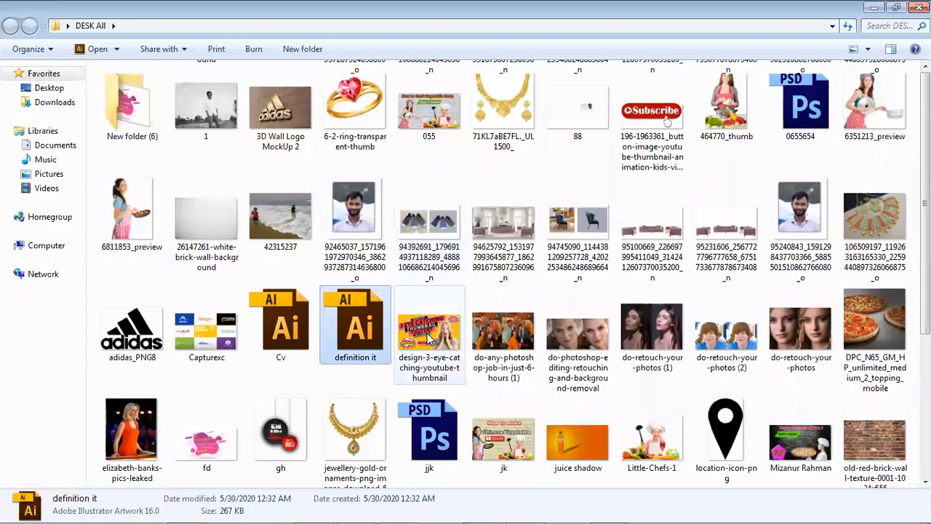
scroll(430, 340, down, 3)
scroll(429, 340, up, 3)
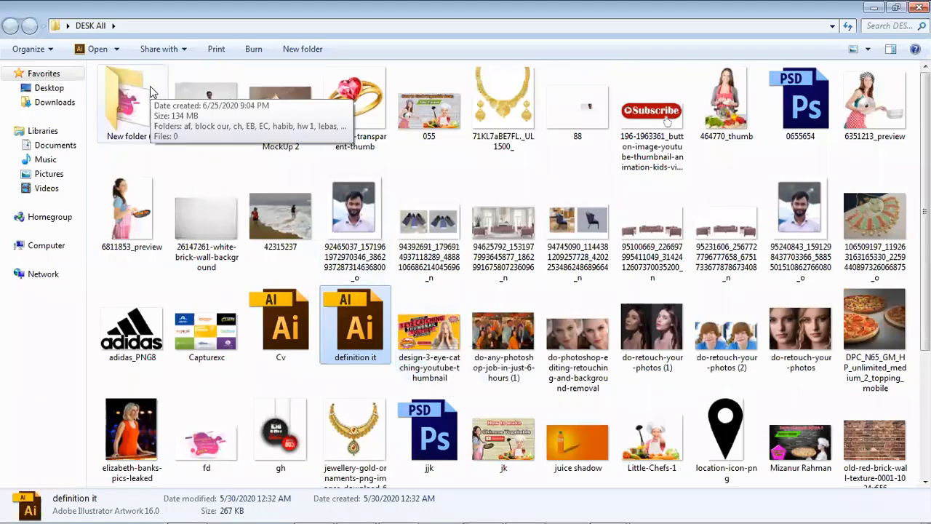
double_click(162, 110)
double_click(221, 188)
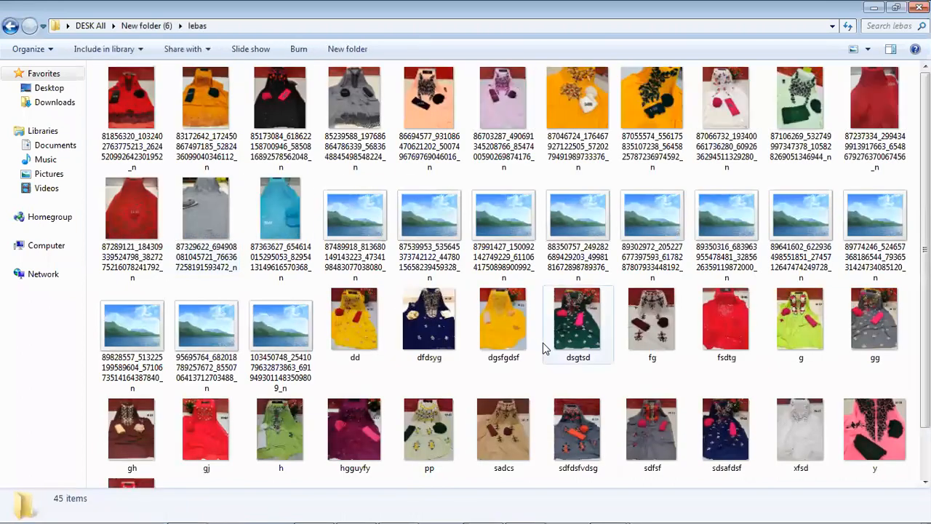
Step: Drag the pink kurta photo 'y' from the lebas folder onto the Photoshop canvas
drag(500, 318, 504, 346)
click(448, 436)
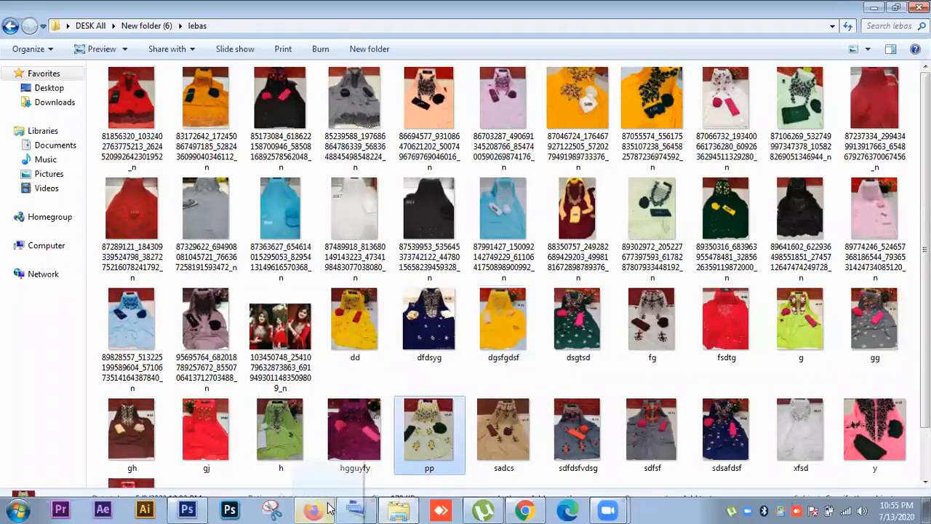
drag(847, 451, 693, 275)
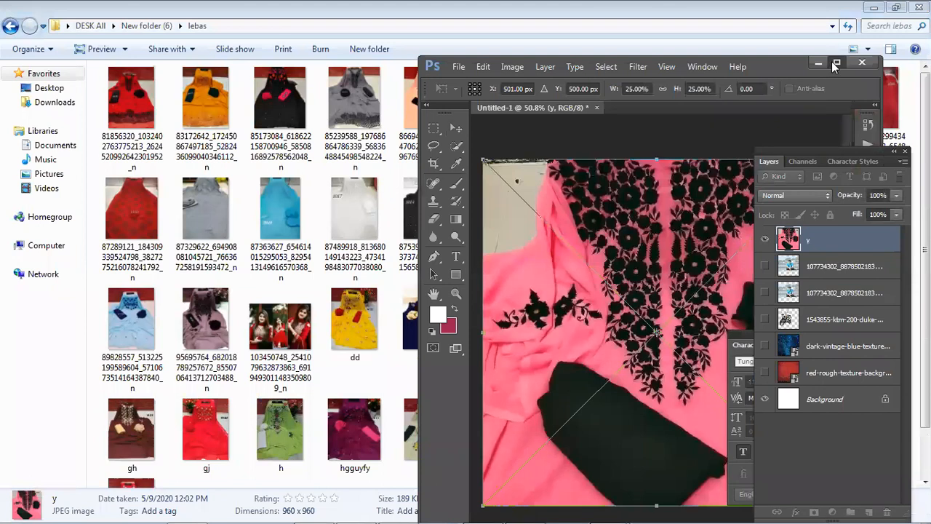
Step: Maximize Photoshop, commit the placed y image and rasterize the y layer
click(836, 63)
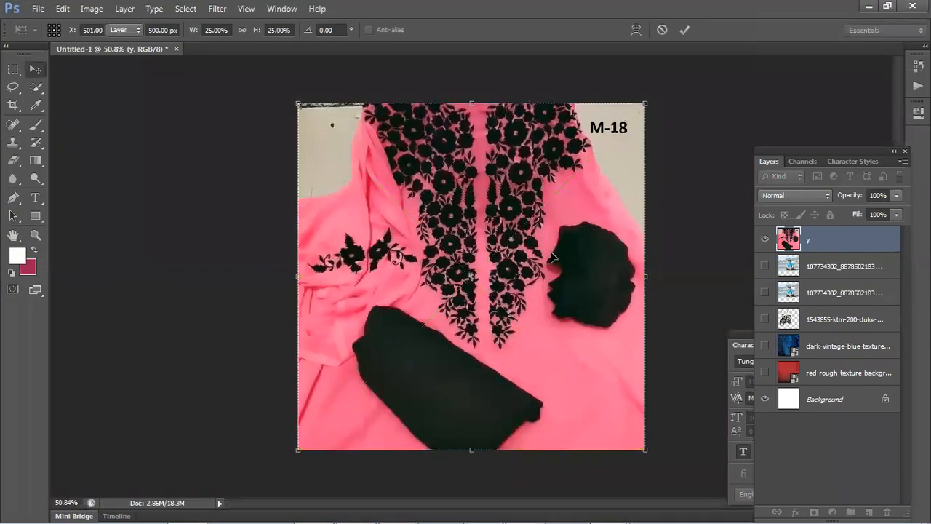
key(Return)
right_click(856, 241)
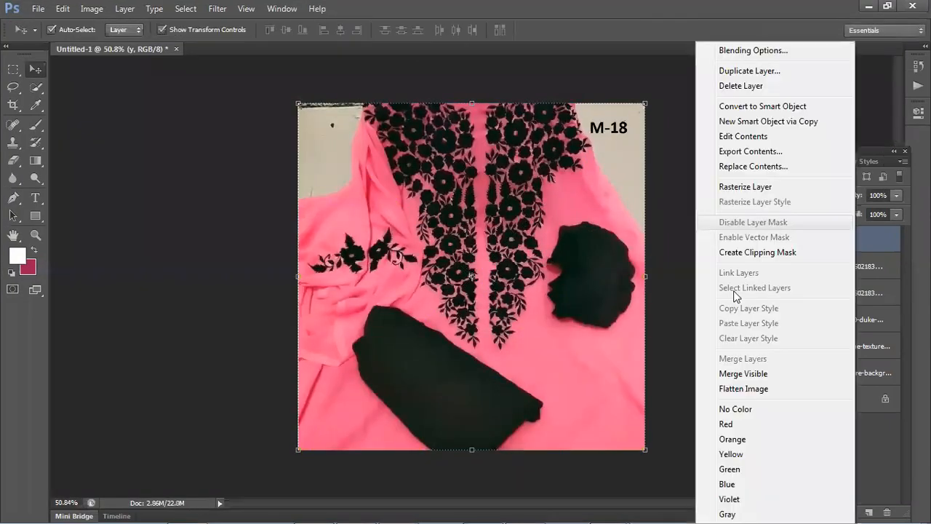
click(755, 189)
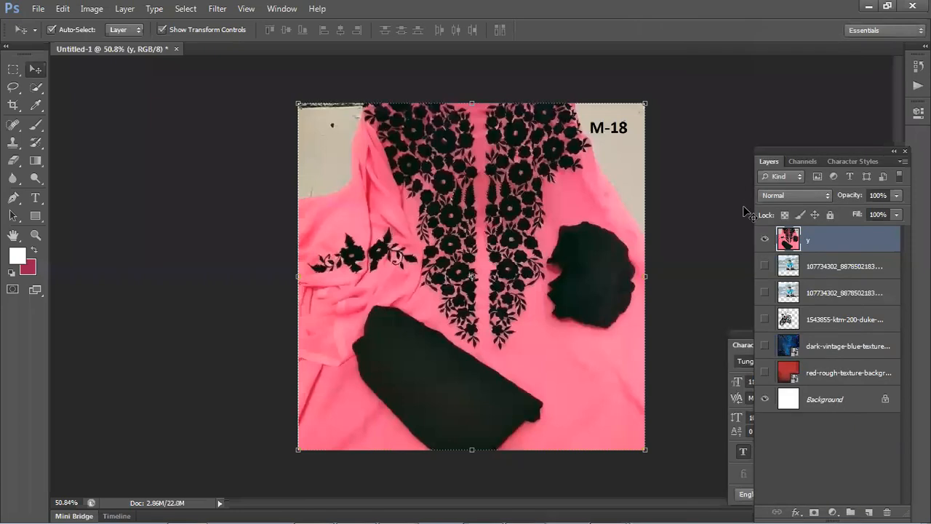
Step: Duplicate the y layer and recolour a copy's dress yellow with Hue/Saturation
key(ctrl+j)
key(ctrl+j)
key(ctrl+j)
key(ctrl+j)
key(ctrl+u)
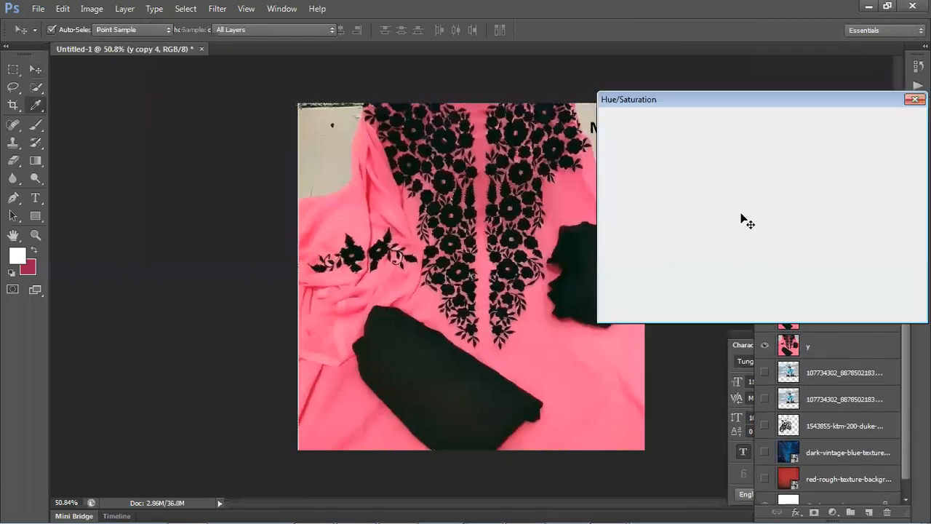
drag(737, 185, 768, 196)
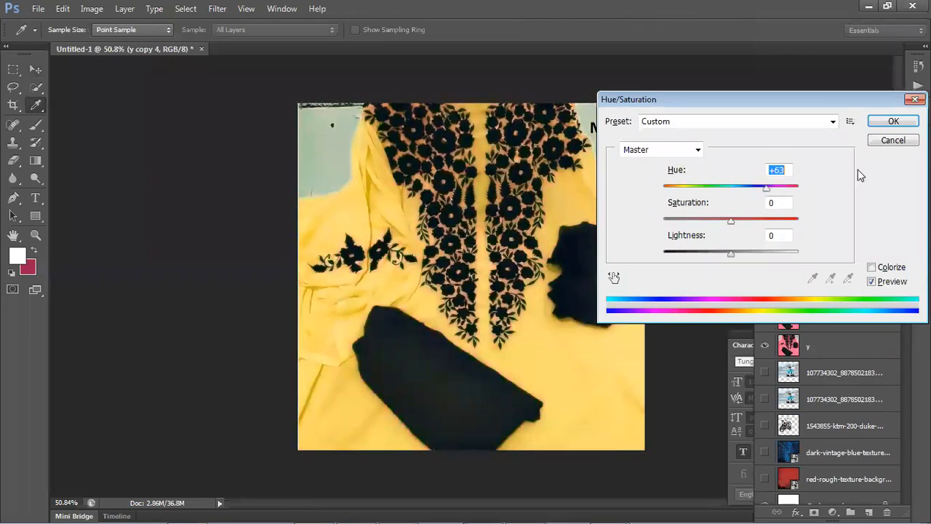
click(893, 122)
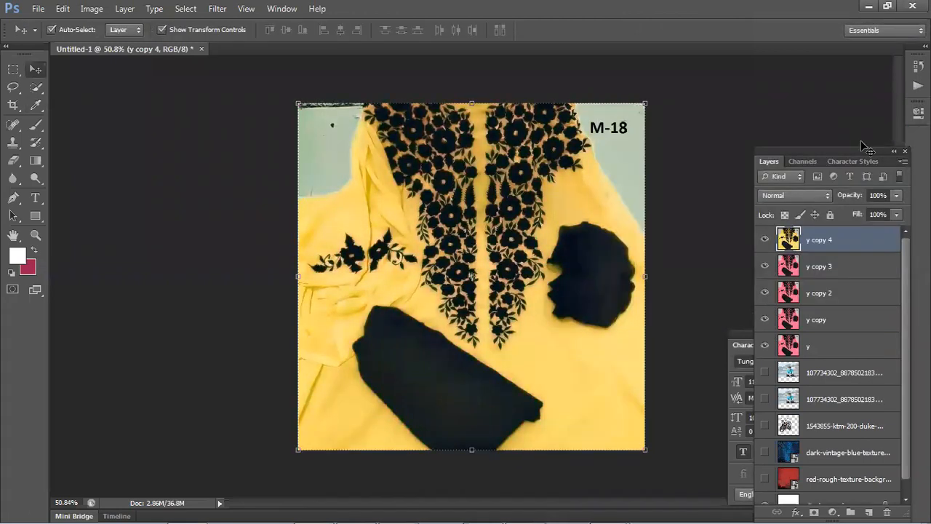
Step: Try hues -14 and -49 on y copy 3, discard them, and hide yellow y copy 4
click(832, 267)
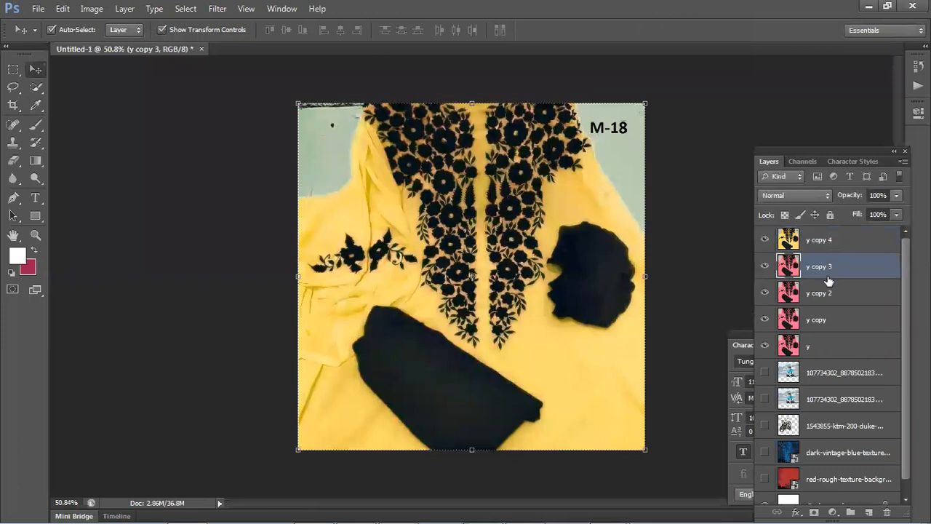
key(ctrl+u)
drag(742, 186, 698, 190)
drag(838, 102, 590, 201)
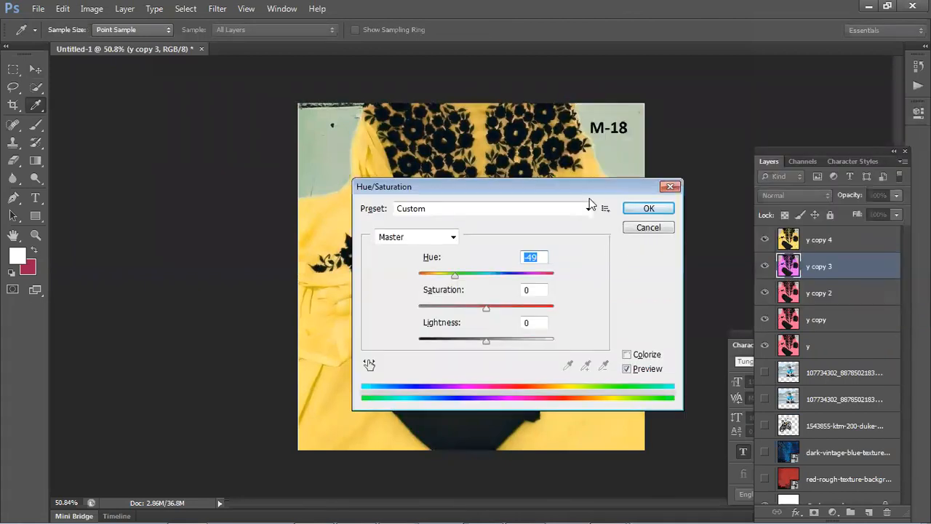
click(652, 232)
key(v)
click(764, 239)
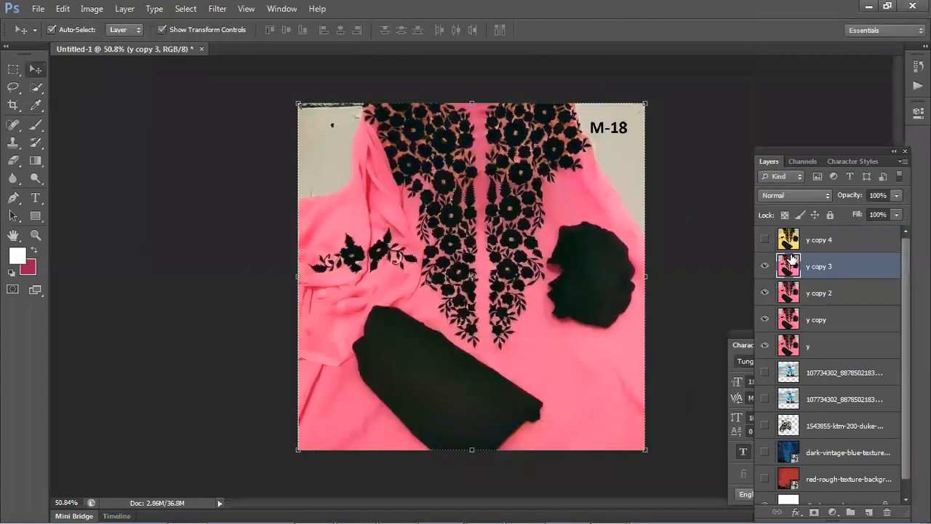
click(765, 239)
click(764, 239)
Step: Shift y copy 3's dress hue past -17 toward blue and apply it
key(ctrl+u)
drag(481, 277, 470, 277)
drag(529, 195, 756, 203)
drag(699, 288, 670, 288)
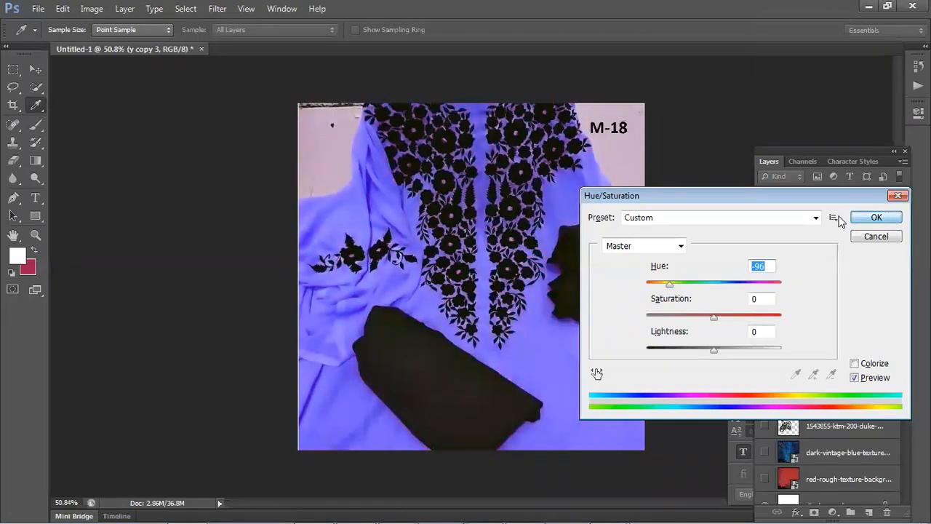
key(Return)
key(v)
Step: Reposition the blue dress layer on the canvas
click(753, 273)
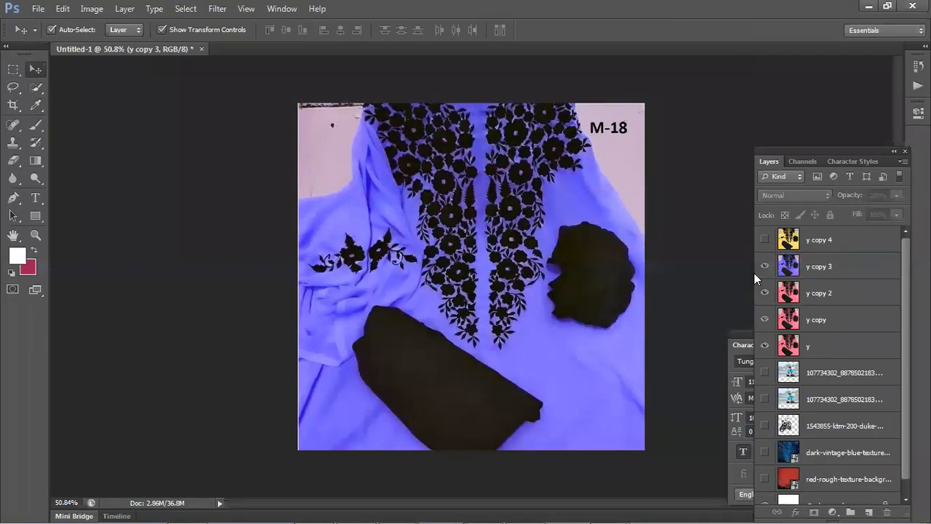
drag(574, 255, 458, 307)
drag(504, 243, 590, 229)
click(703, 238)
drag(545, 253, 549, 252)
Step: Delete y copy 3, y copy 4, y copy, y copy 2 and y, then return to lebas
key(Delete)
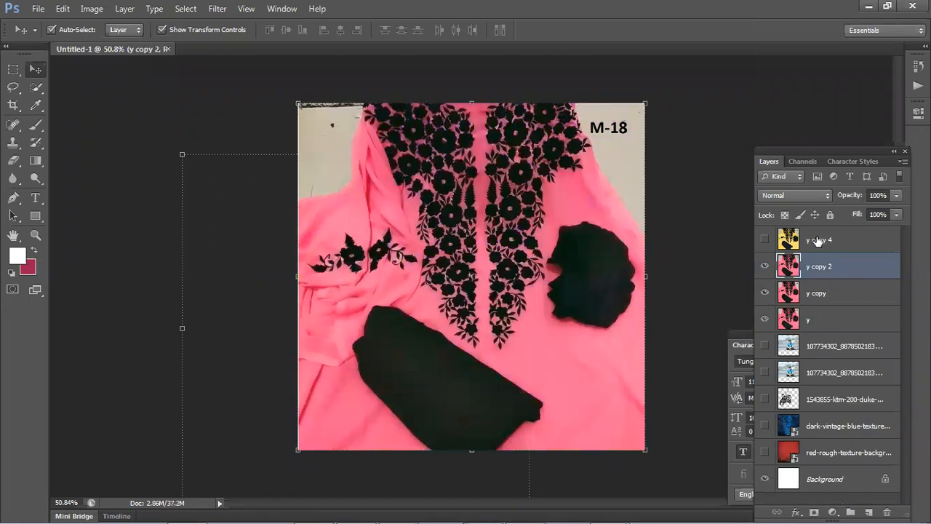
click(818, 240)
click(766, 241)
key(Delete)
click(825, 274)
key(Delete)
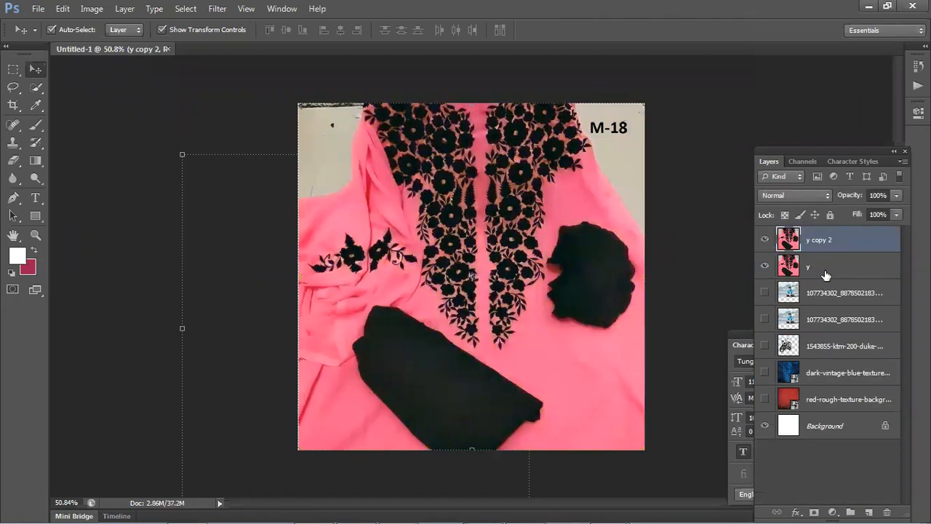
key(Delete)
key(Delete)
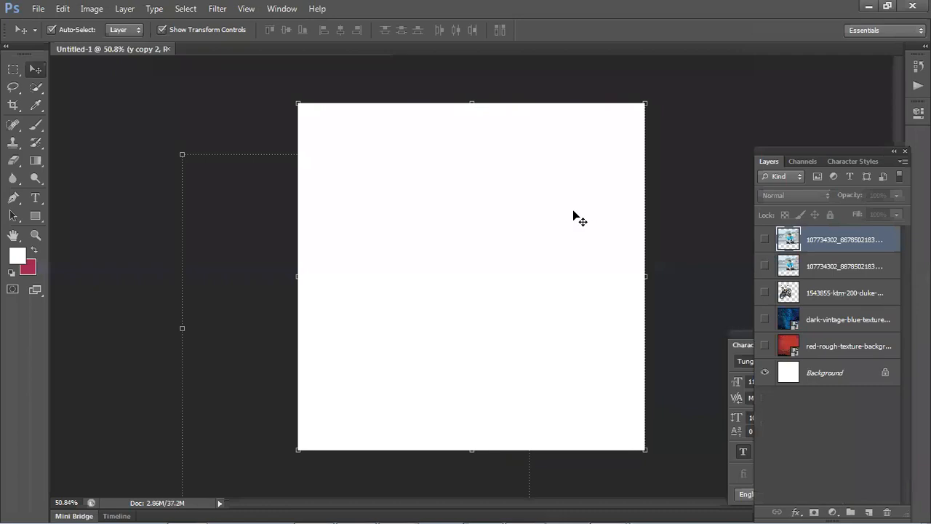
click(688, 189)
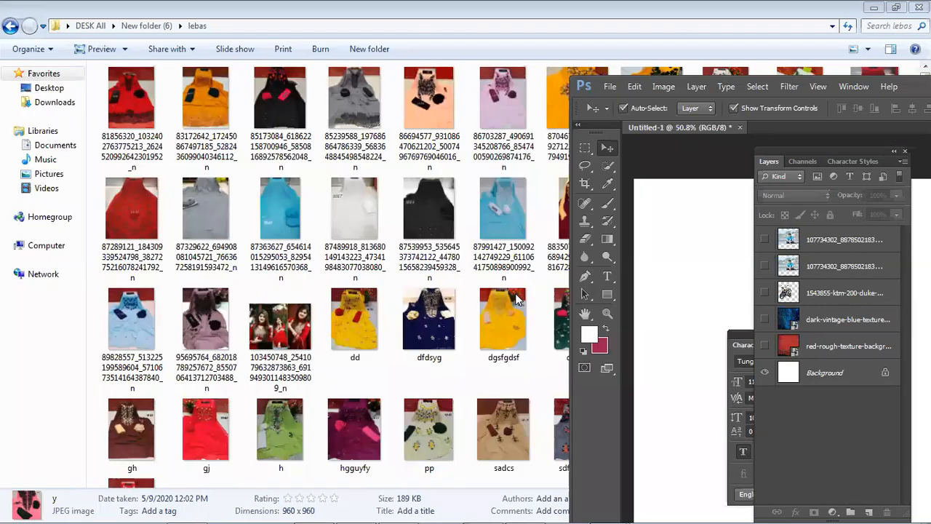
click(517, 298)
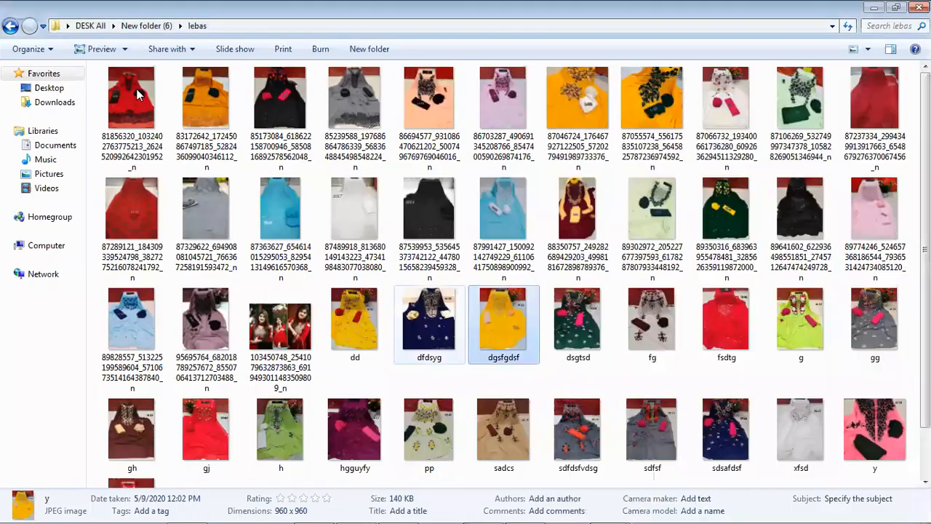
Step: Look through New folder (3), (7), (8), and the logo project and GIG folders
click(9, 28)
double_click(160, 205)
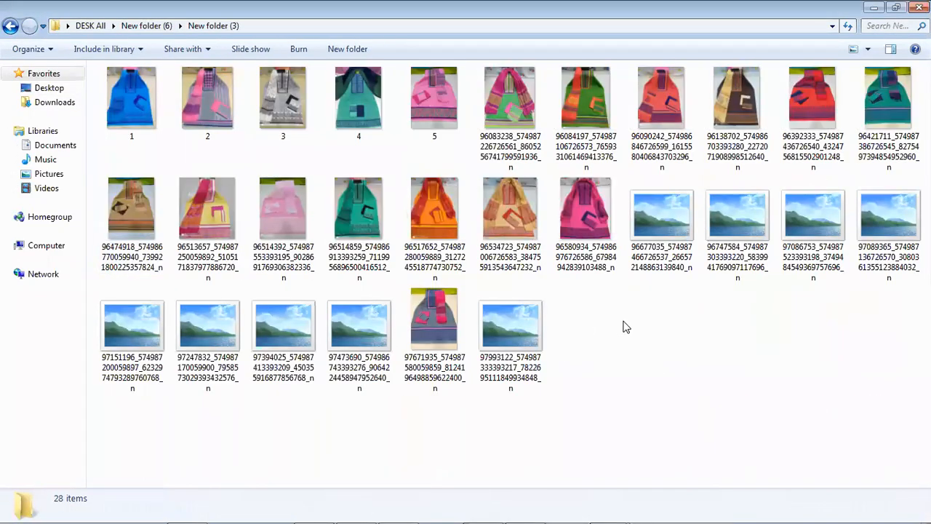
key(BackSpace)
double_click(209, 230)
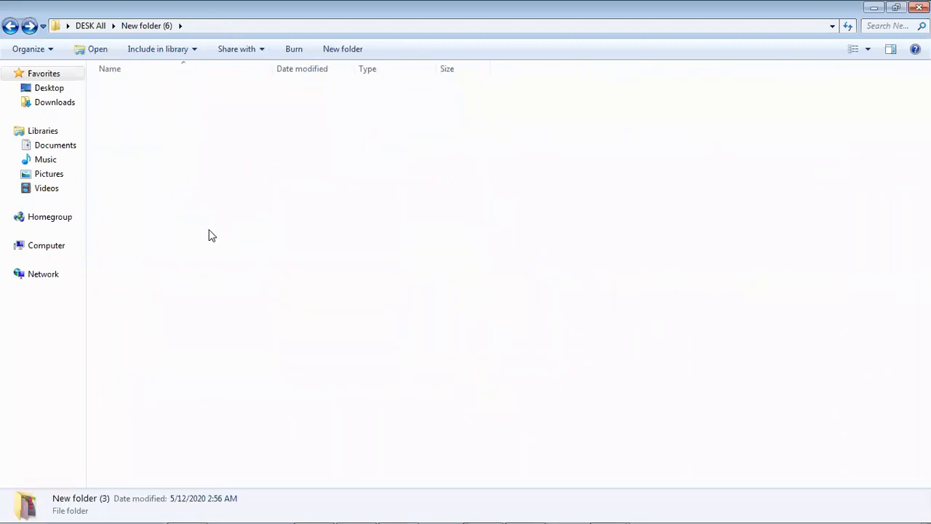
key(BackSpace)
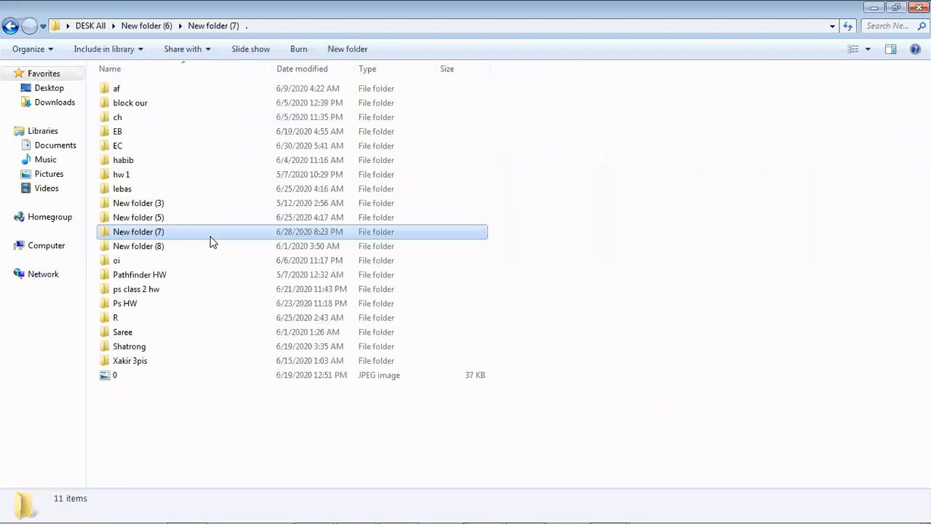
click(172, 265)
double_click(185, 245)
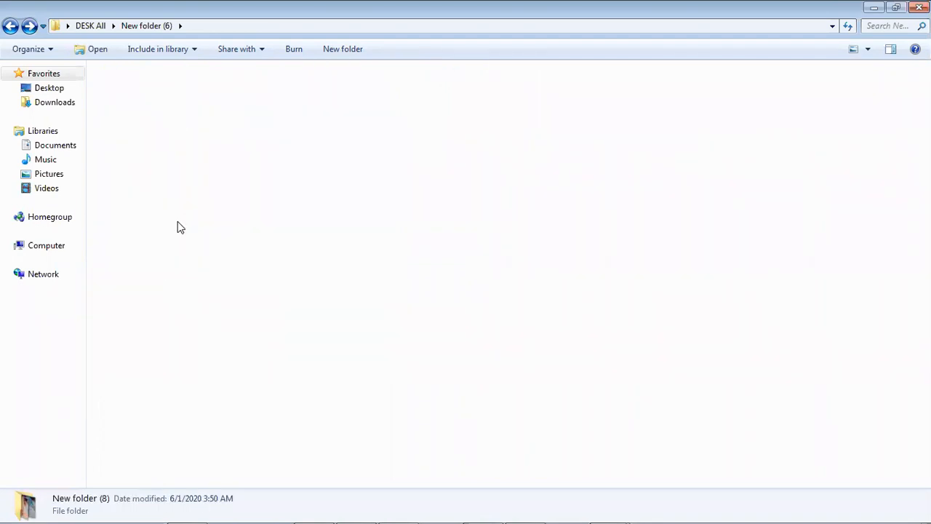
key(BackSpace)
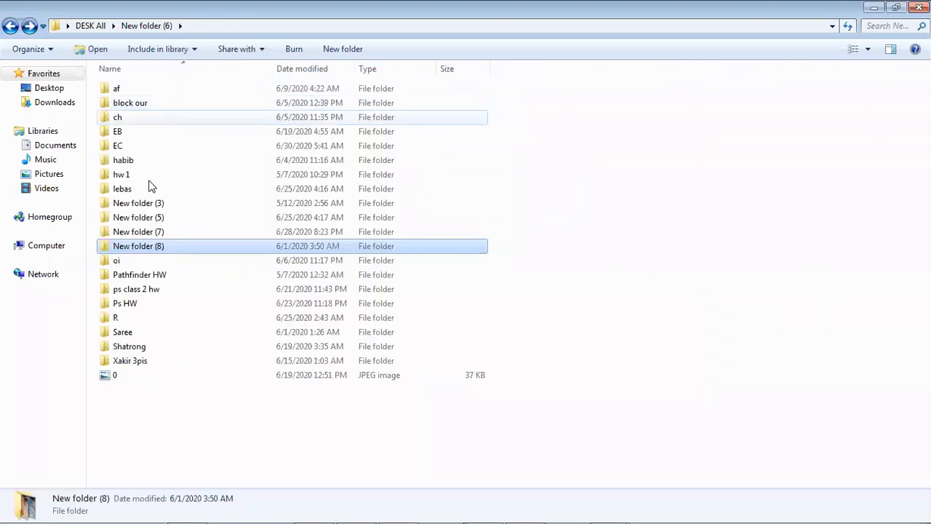
double_click(142, 231)
double_click(135, 120)
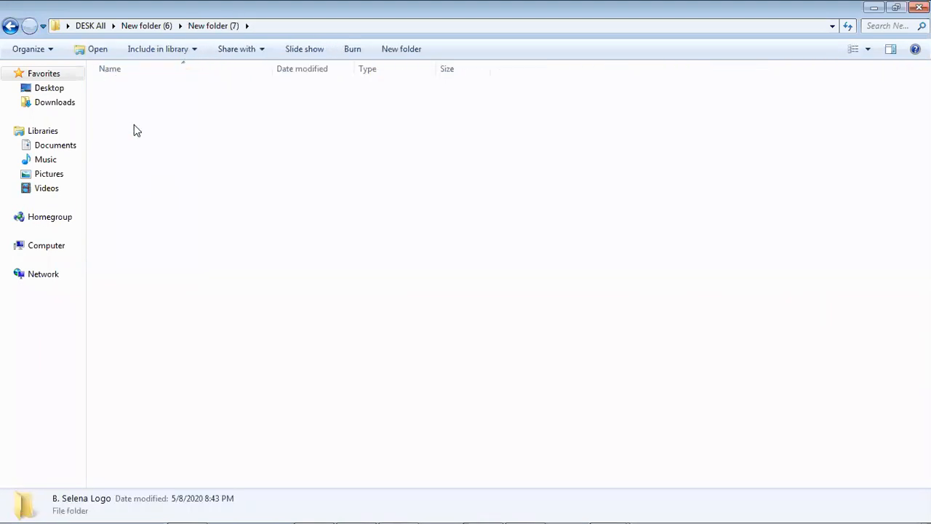
key(BackSpace)
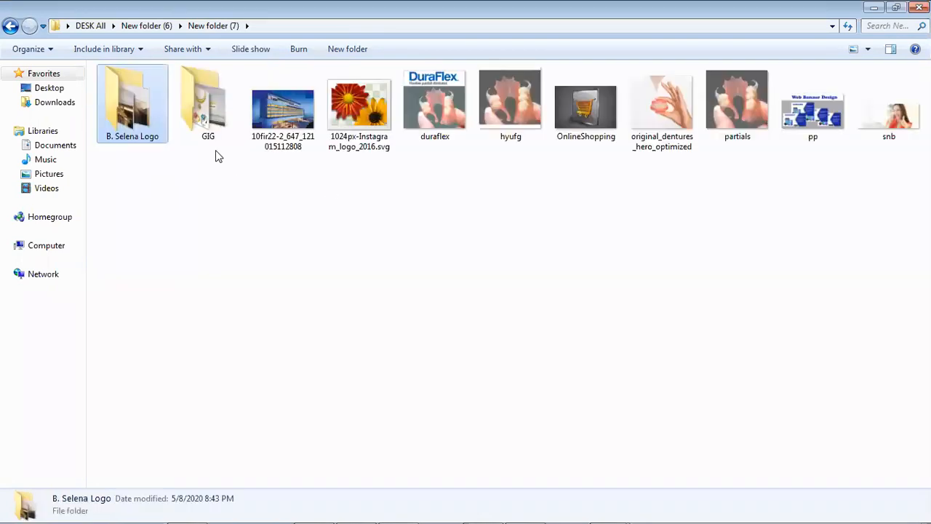
double_click(209, 127)
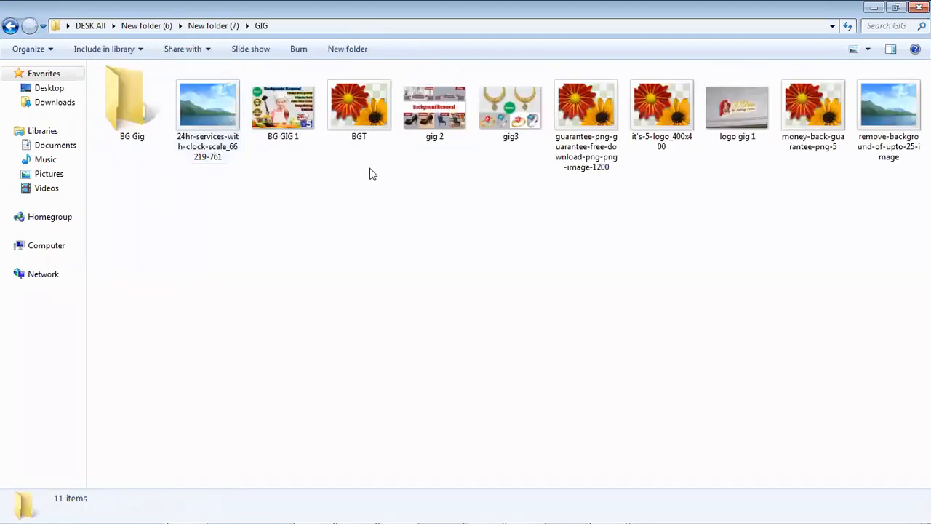
key(BackSpace)
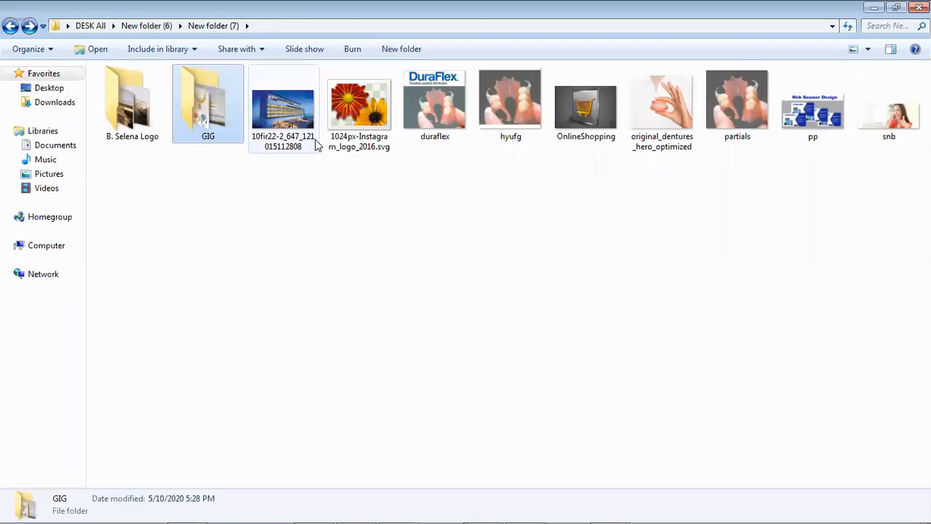
key(BackSpace)
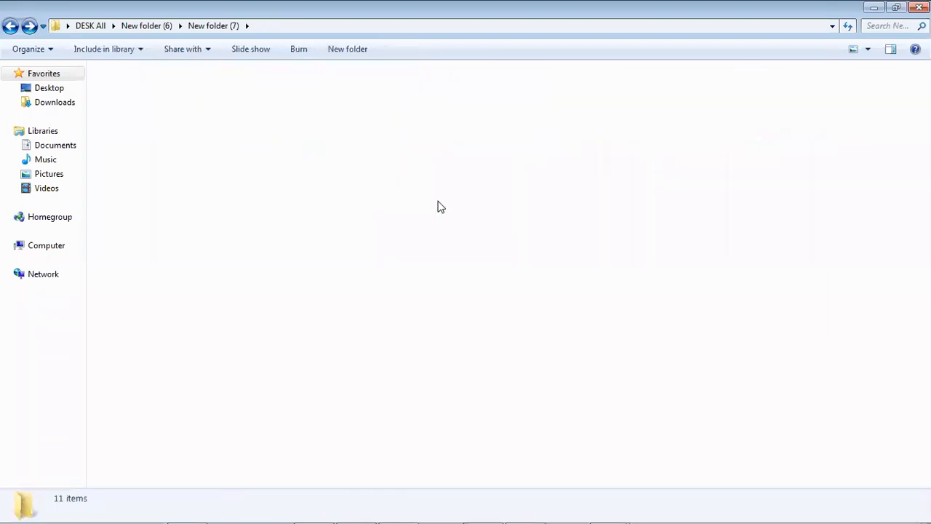
Step: Check oi and Pathfinder HW, then go through ps class 2 hw and Ps HW into R
double_click(176, 246)
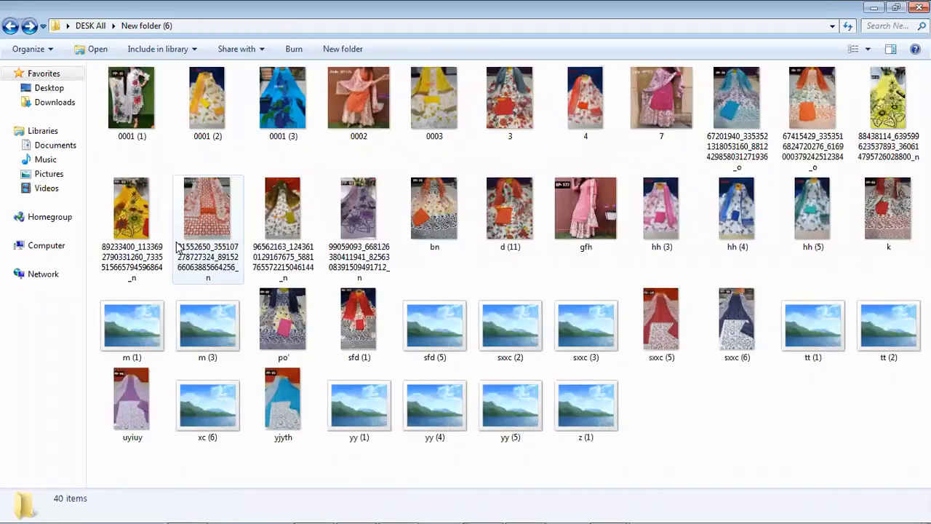
double_click(142, 264)
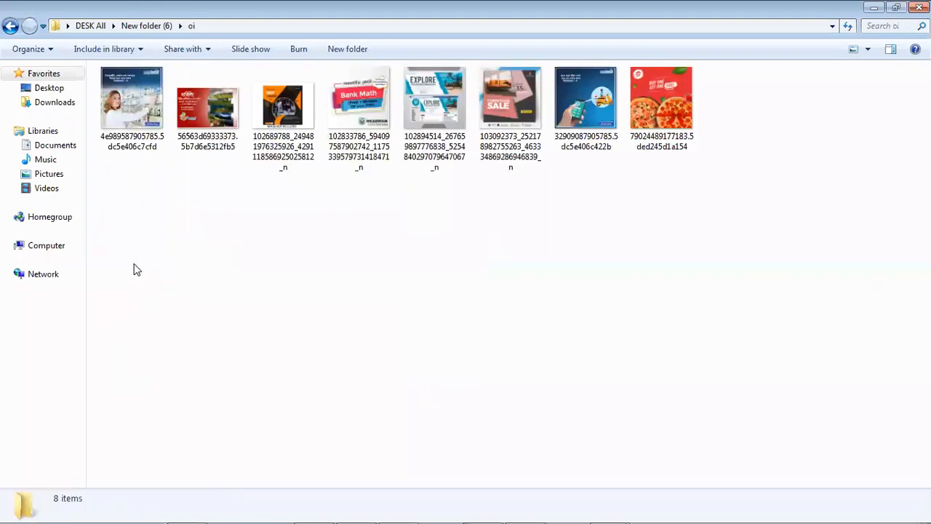
key(BackSpace)
double_click(148, 274)
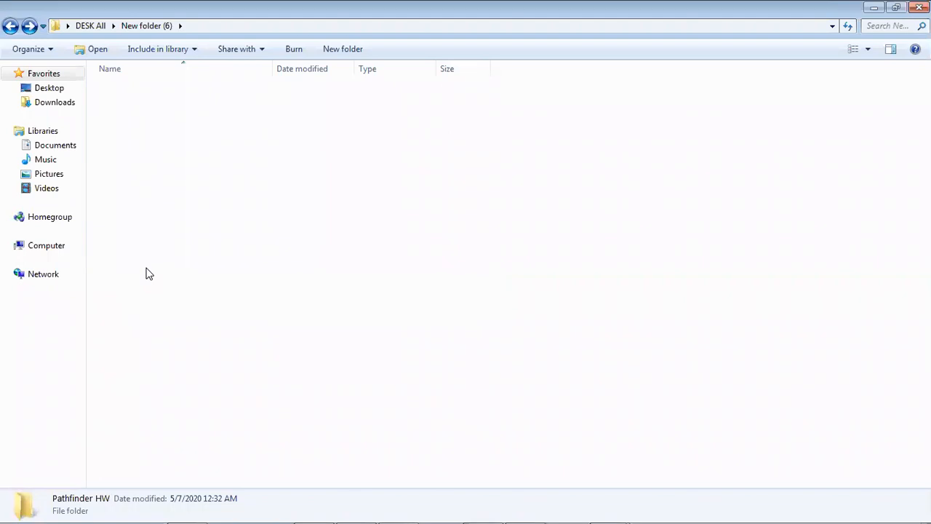
key(BackSpace)
double_click(170, 293)
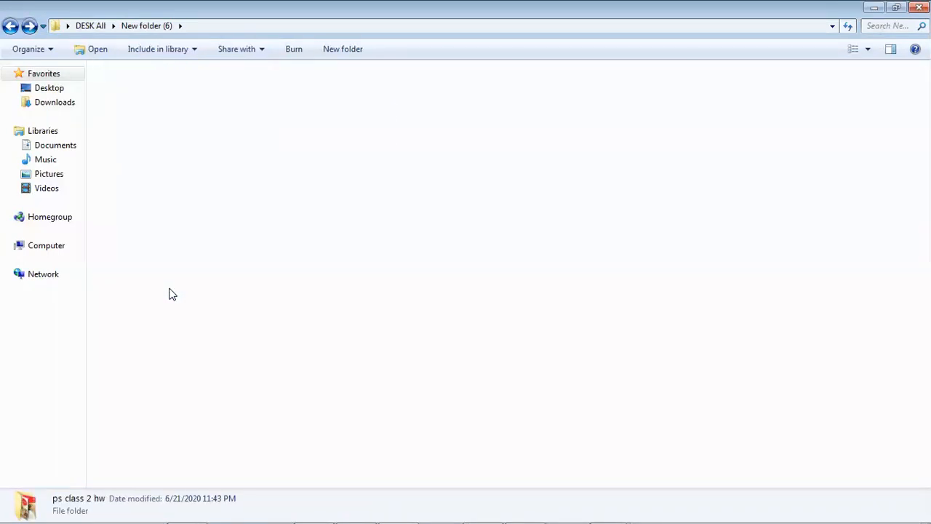
double_click(177, 307)
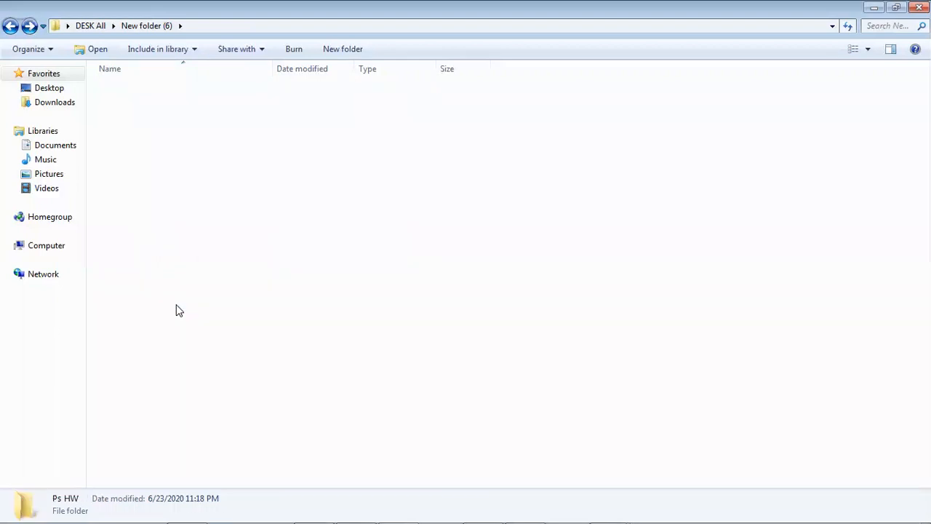
double_click(161, 316)
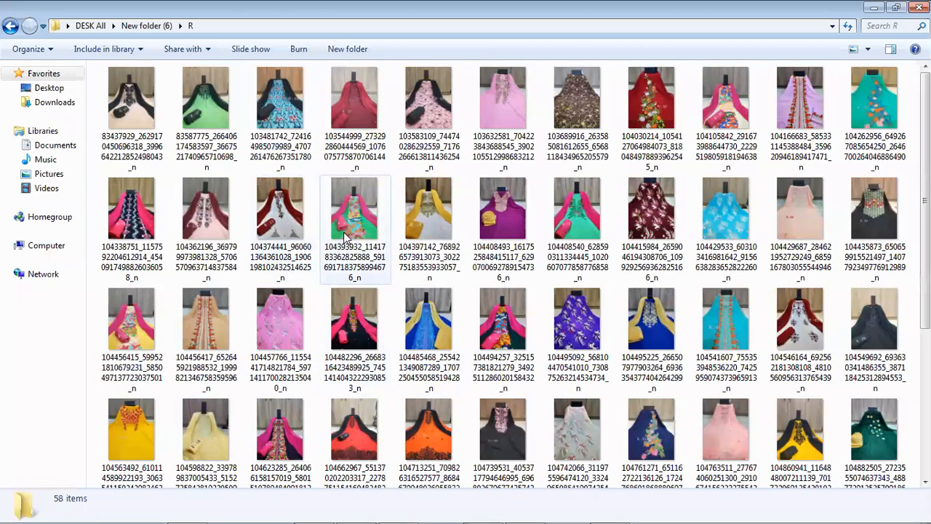
double_click(276, 209)
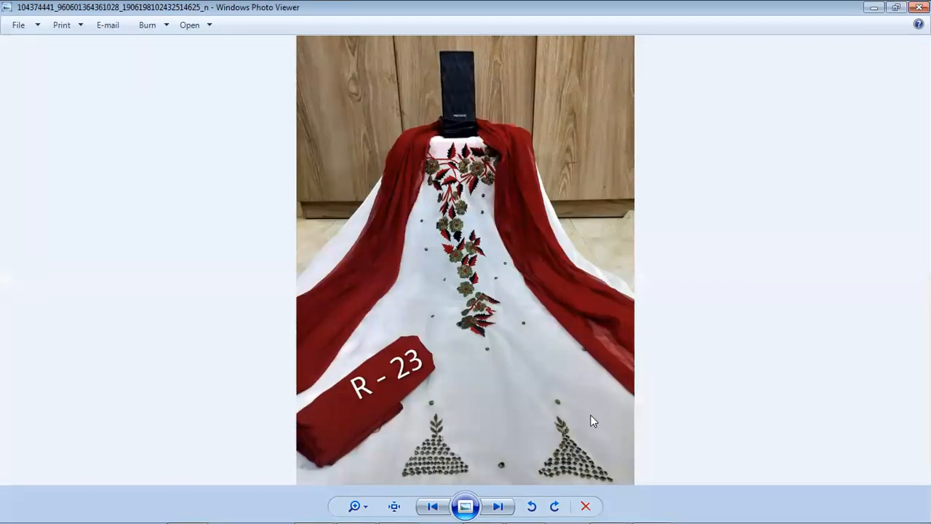
click(494, 507)
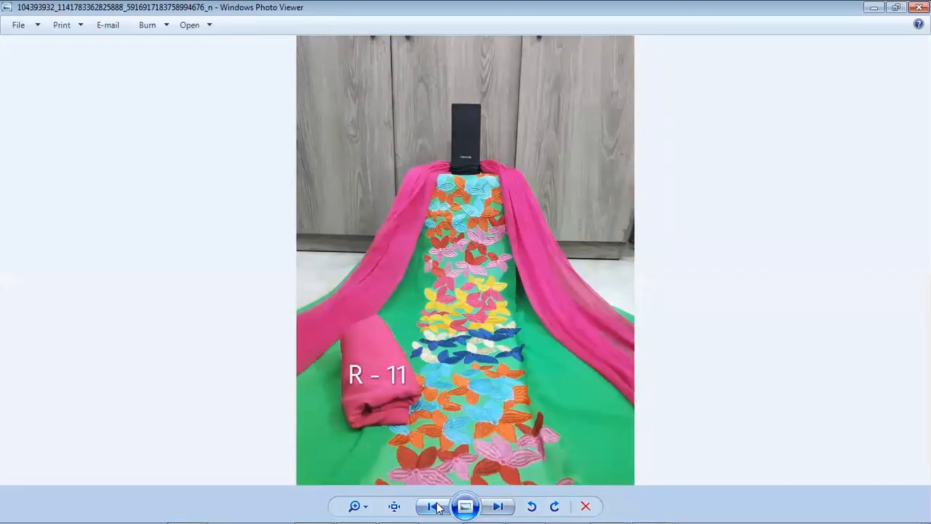
click(436, 507)
click(497, 507)
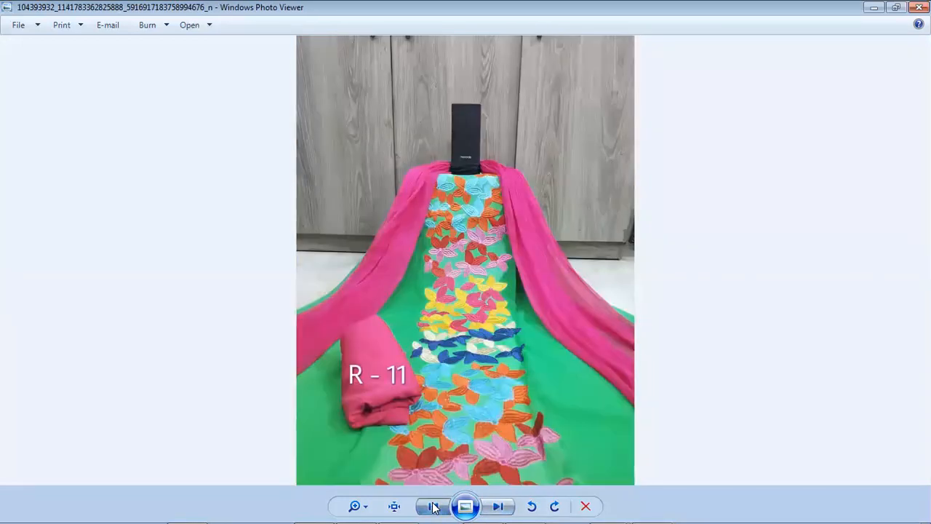
click(434, 507)
click(497, 507)
click(435, 507)
click(498, 506)
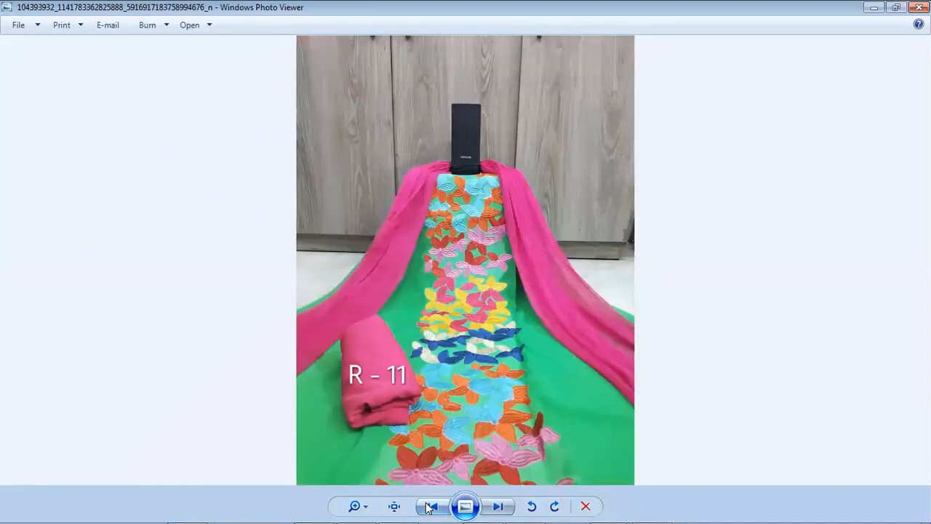
click(429, 507)
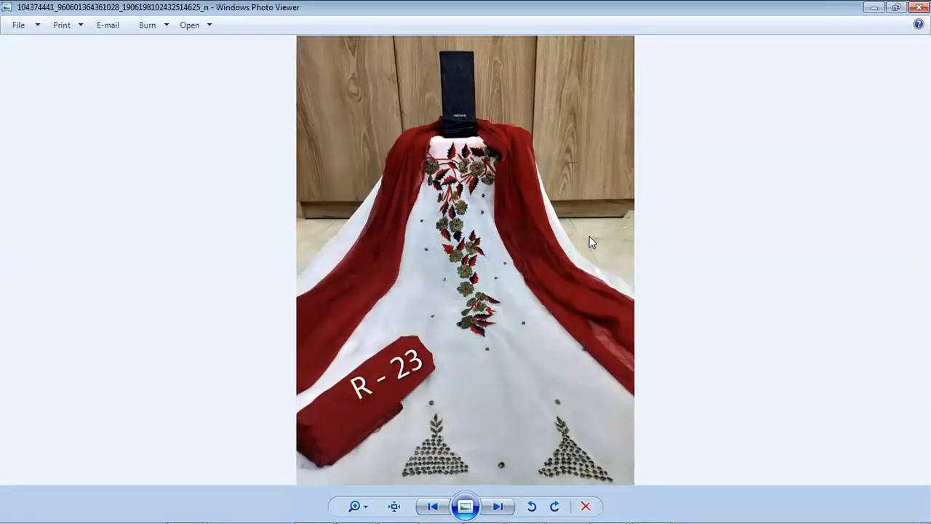
click(498, 507)
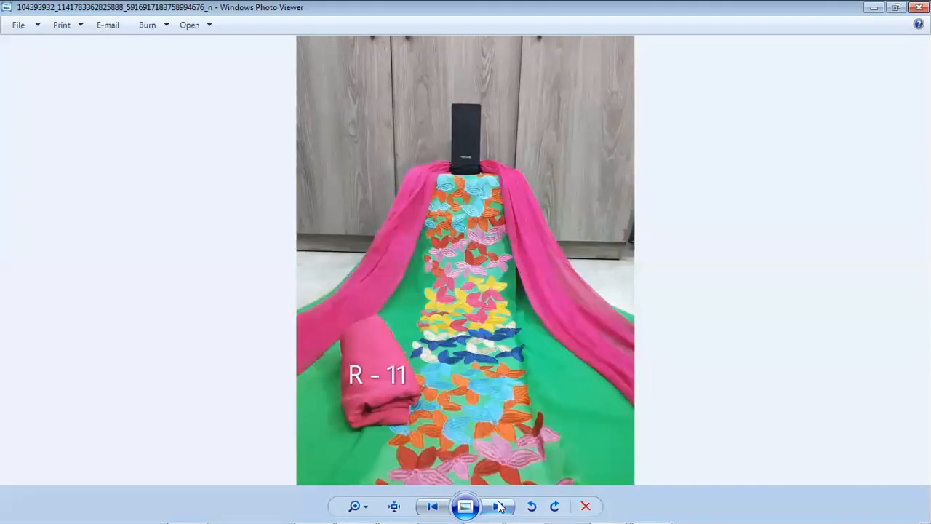
click(436, 507)
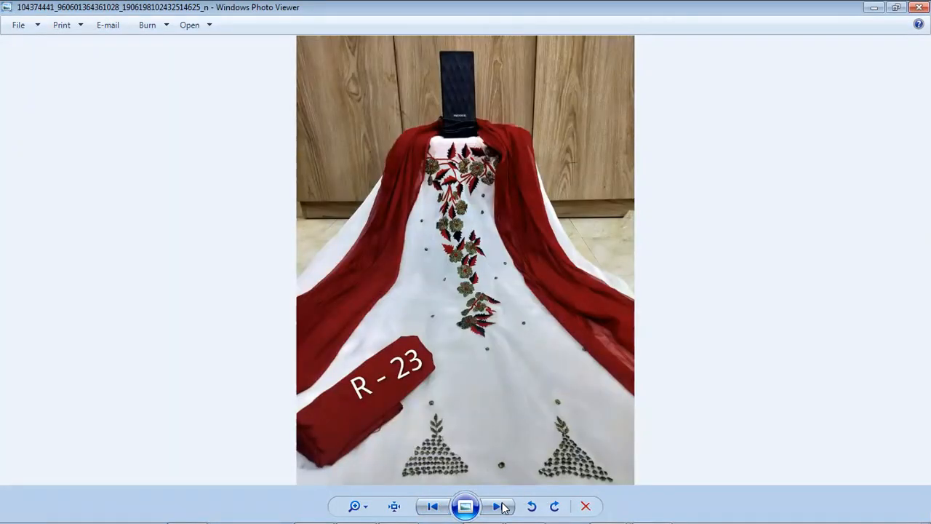
click(502, 507)
click(438, 507)
click(499, 507)
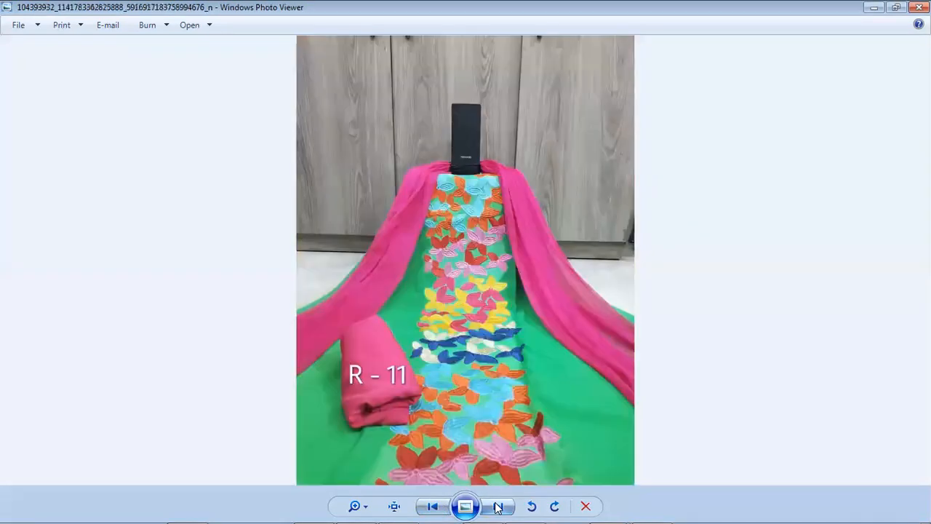
click(427, 507)
click(427, 507)
click(429, 507)
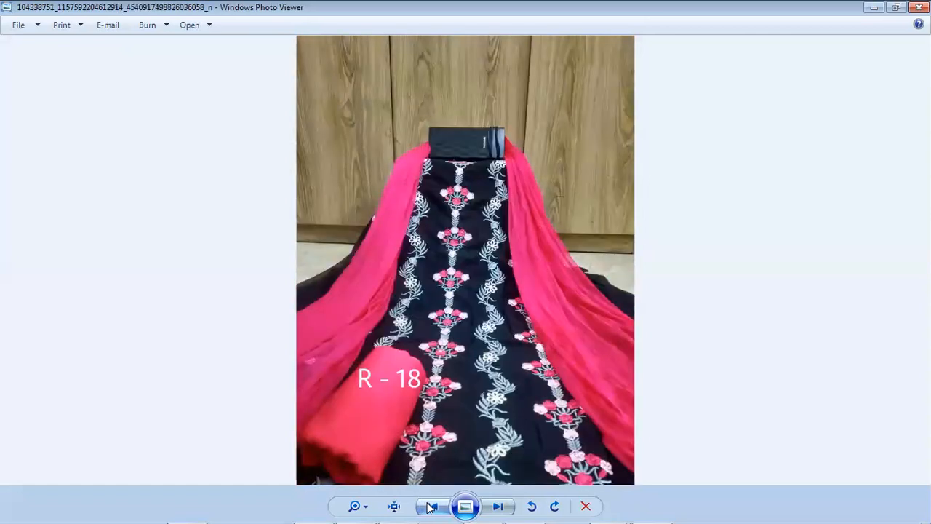
click(429, 507)
click(429, 507)
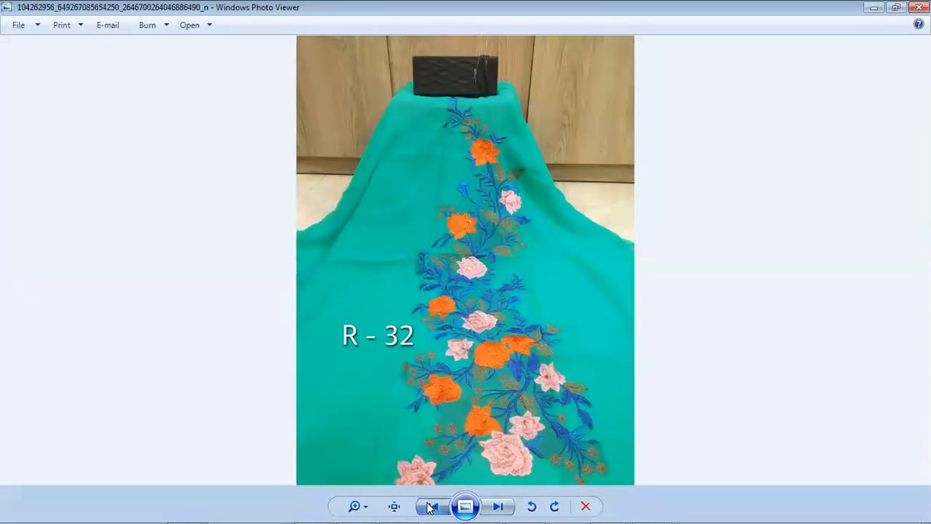
click(430, 507)
click(499, 507)
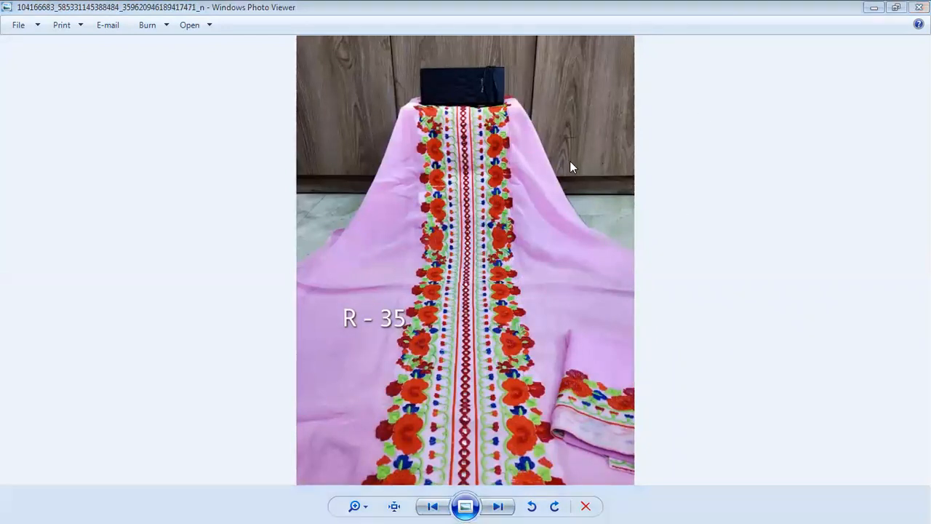
click(495, 507)
click(494, 507)
click(493, 507)
click(494, 507)
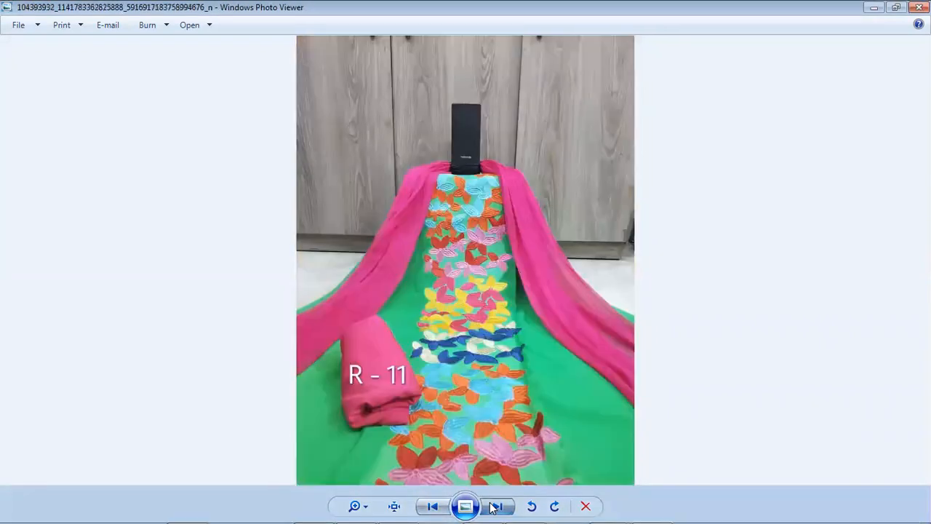
click(493, 507)
click(493, 507)
click(433, 507)
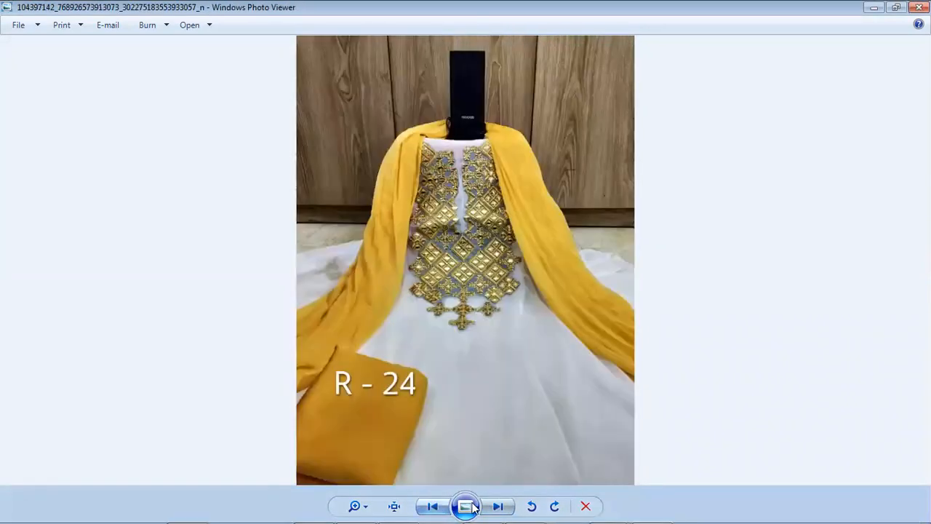
click(493, 507)
click(493, 507)
click(493, 507)
click(493, 507)
click(493, 507)
click(493, 507)
click(493, 507)
click(493, 507)
click(493, 507)
click(493, 507)
click(493, 506)
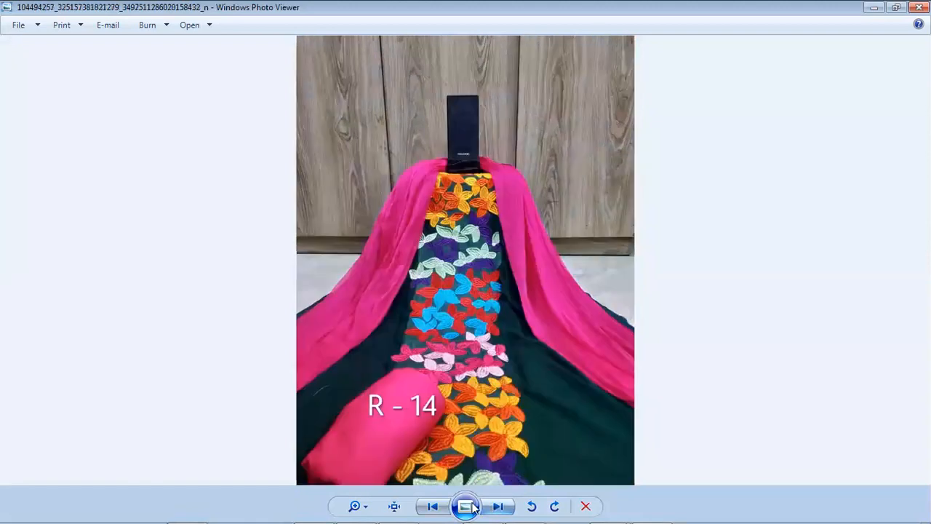
click(432, 507)
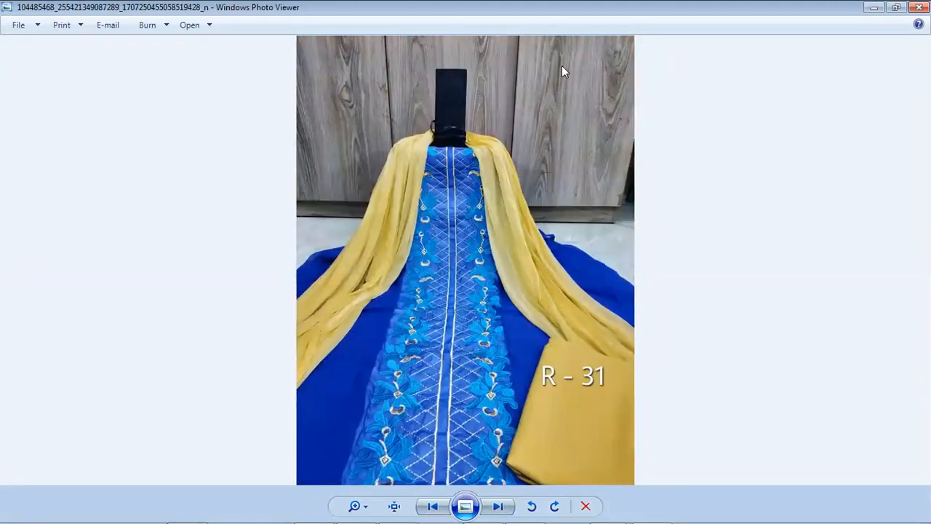
click(497, 505)
click(497, 506)
click(498, 506)
click(498, 505)
click(497, 505)
click(498, 506)
click(498, 505)
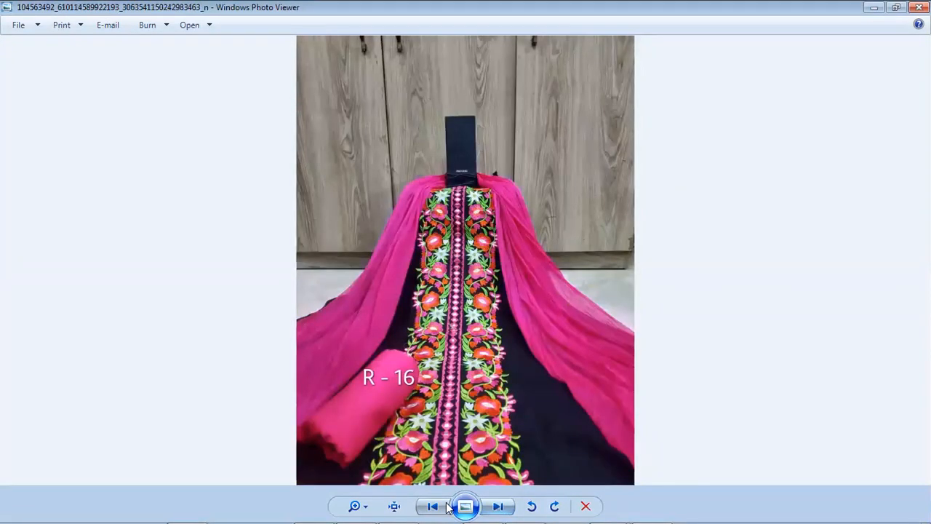
click(432, 506)
click(508, 507)
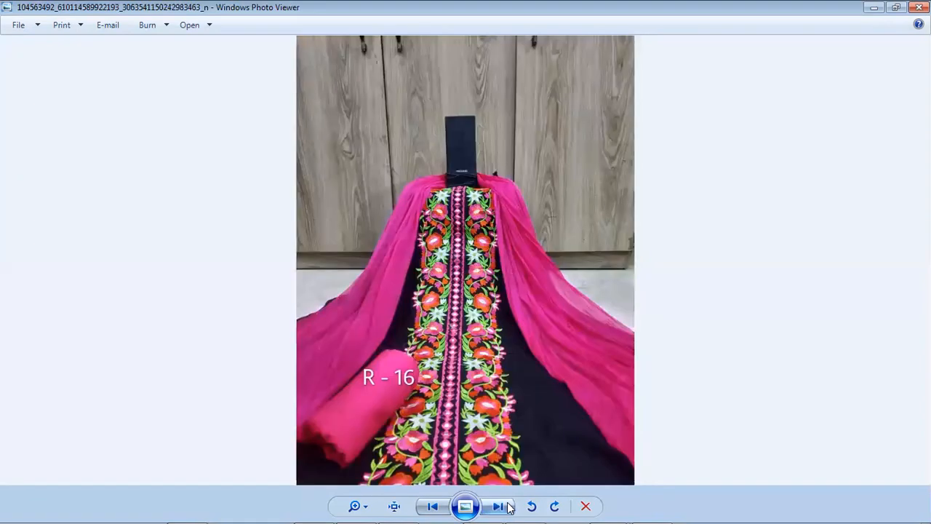
key(alt+F4)
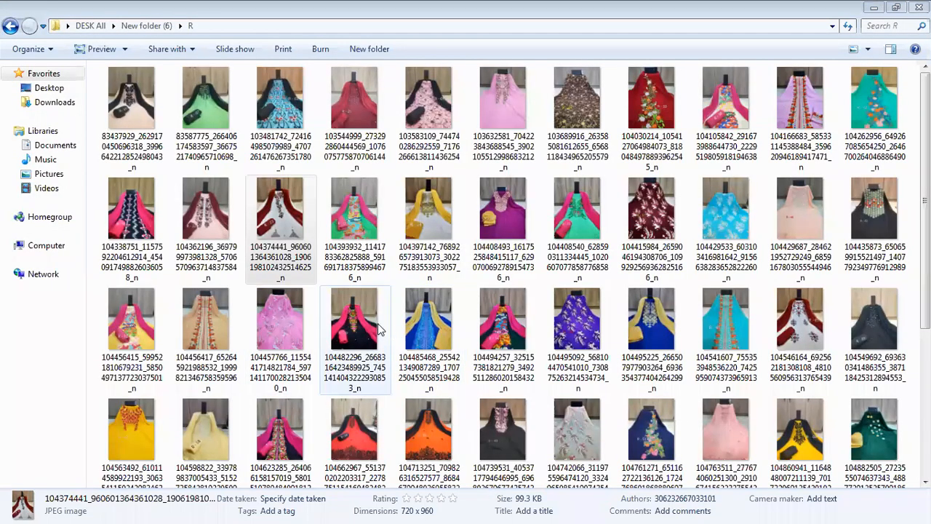
Step: Drag the 106035159 red suit photo from the R folder into Untitled-1
click(377, 331)
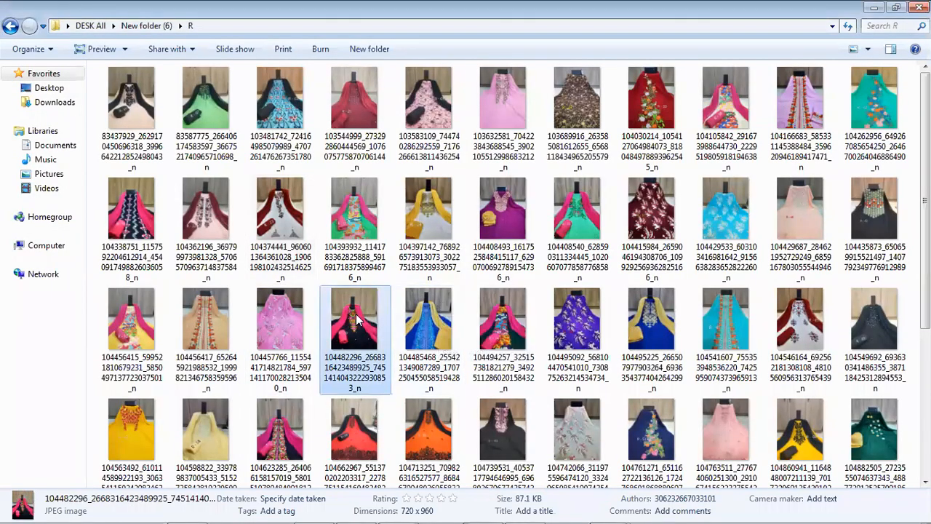
scroll(689, 451, down, 5)
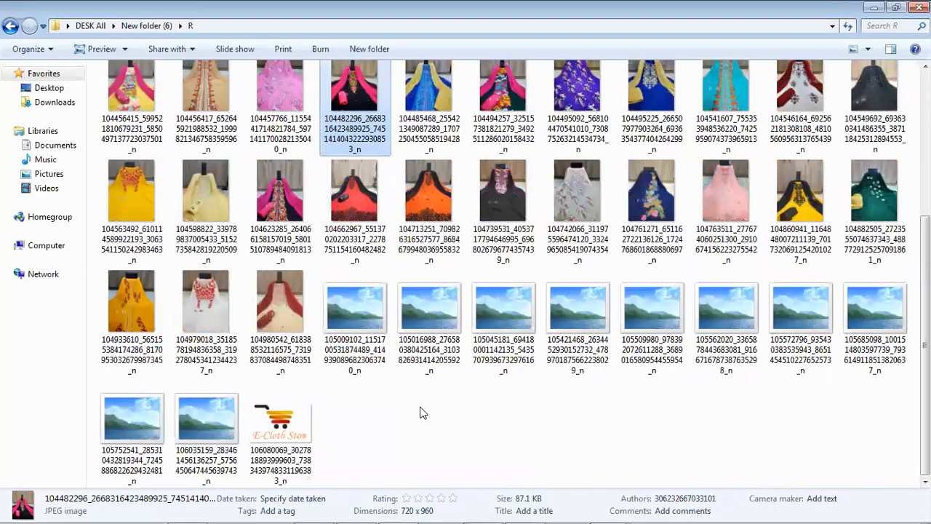
click(417, 413)
drag(205, 411, 642, 367)
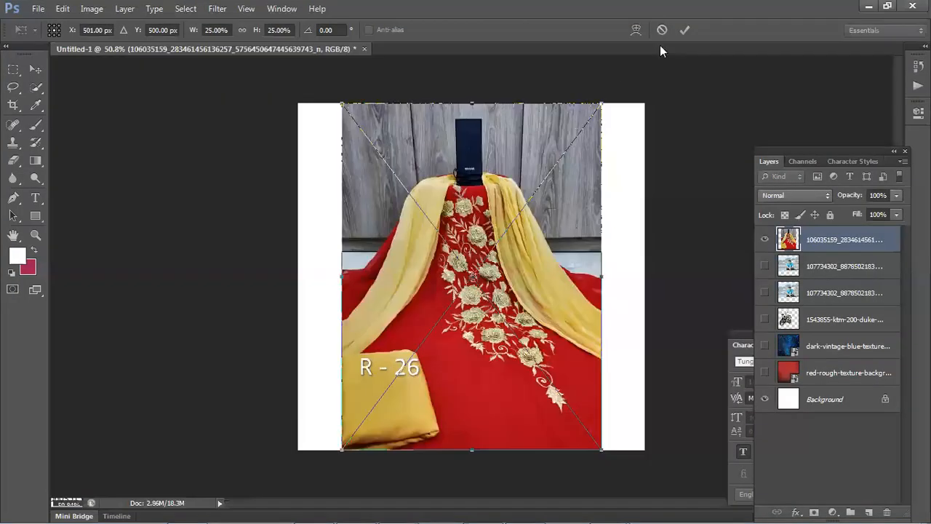
Step: Commit the placement, rasterize the suit layer, and shift it slightly left
click(685, 31)
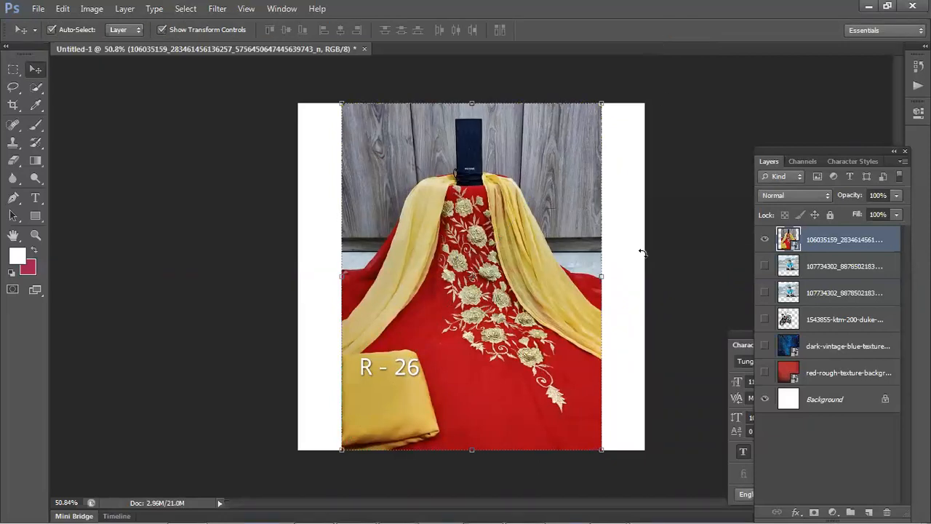
right_click(853, 251)
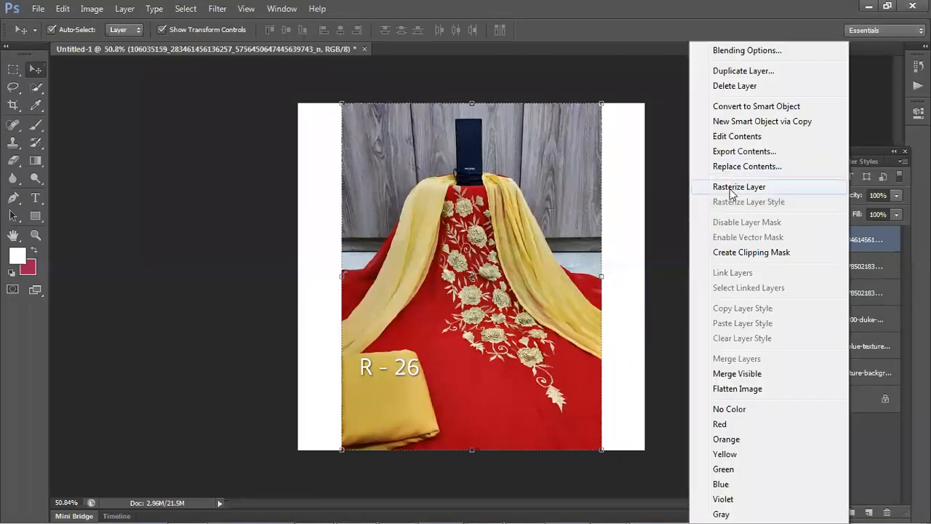
click(734, 187)
drag(494, 268, 452, 261)
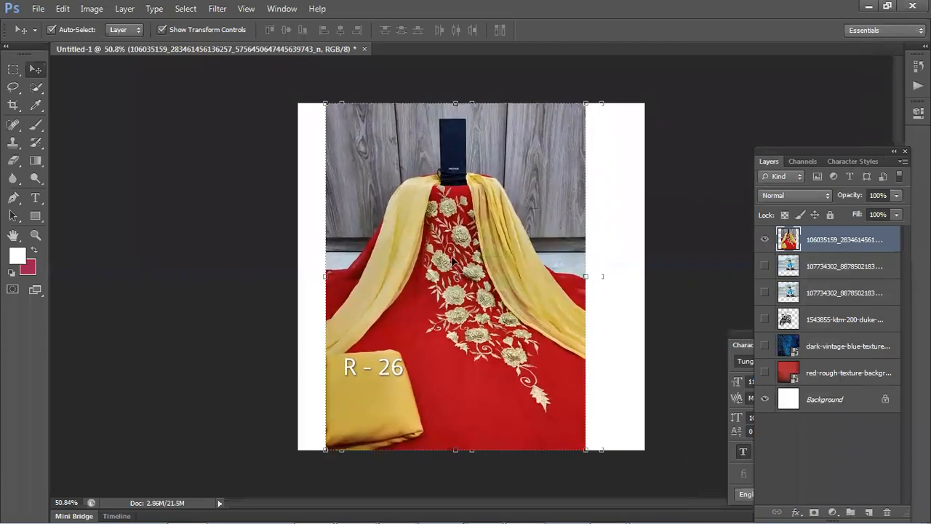
click(92, 8)
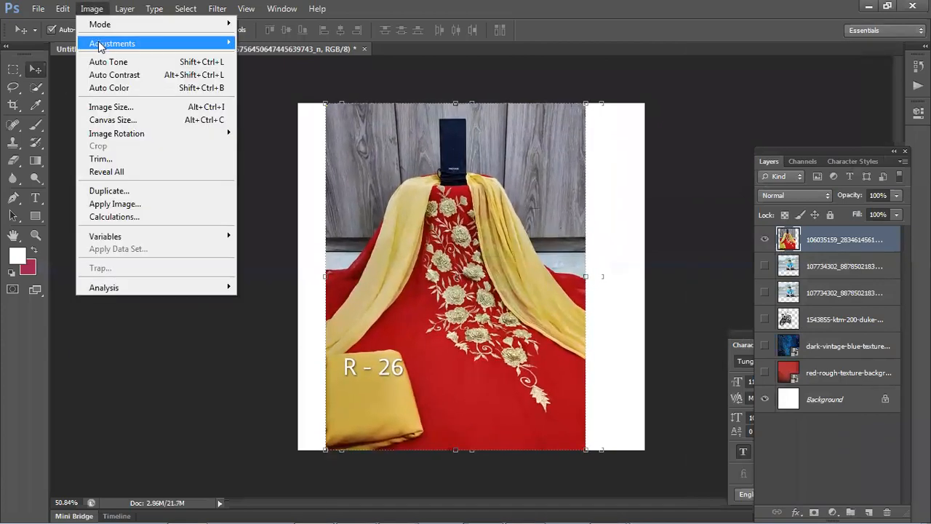
Step: Preview Brightness/Contrast on the R-26 suit layer, ending at Auto (brightness -12, contrast 65)
mouse_move(102, 44)
click(262, 44)
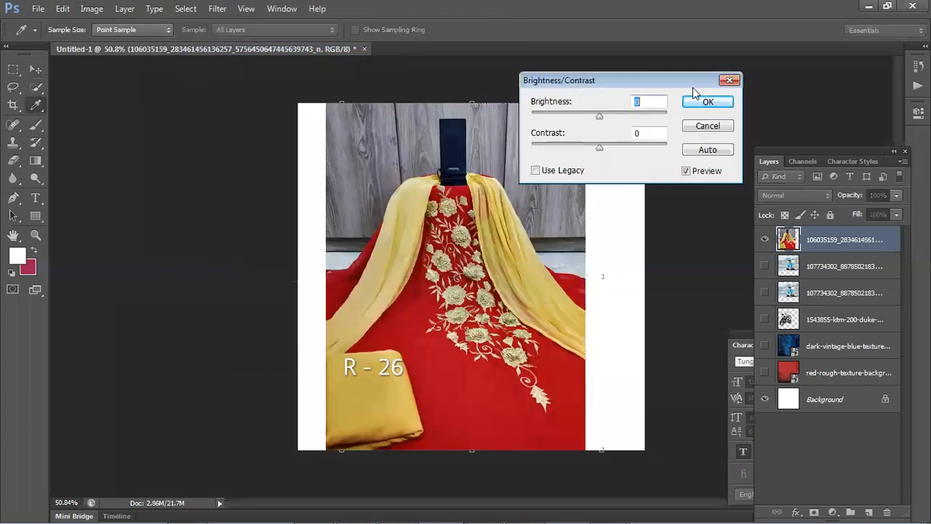
drag(672, 82, 776, 79)
mouse_move(704, 115)
mouse_down()
mouse_move(770, 113)
mouse_move(680, 111)
mouse_move(719, 114)
mouse_up()
drag(707, 146, 745, 143)
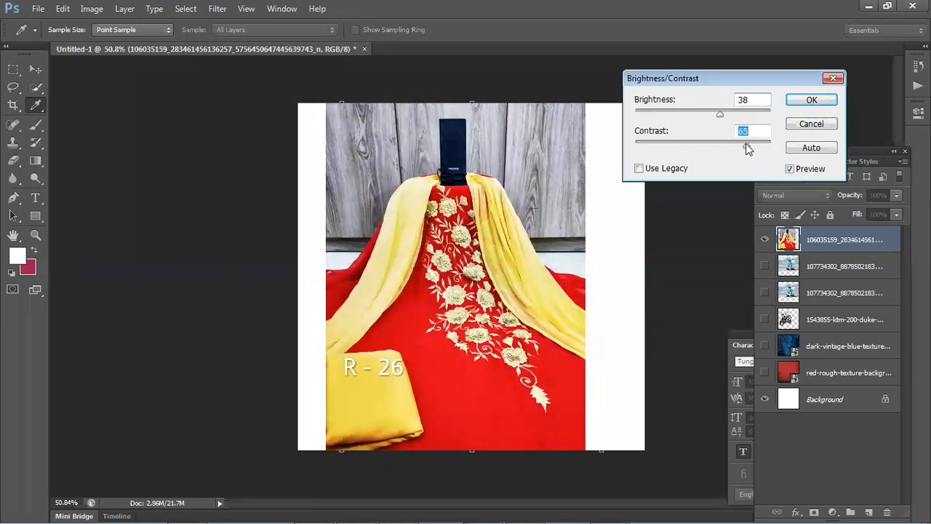
drag(704, 114, 698, 114)
click(812, 150)
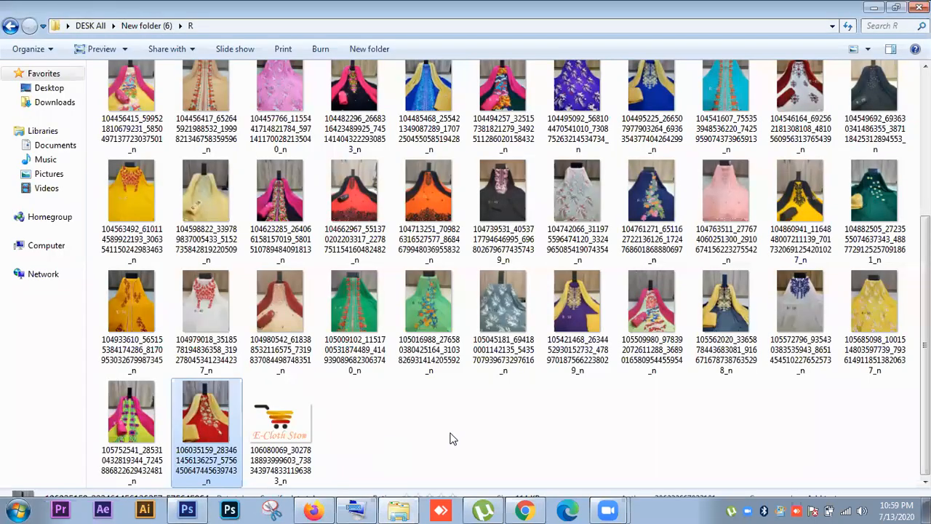
Step: Browse the Saree, Shatrong, Xakir 3pis and block our folders, viewing one Shatrong photo full size
click(9, 28)
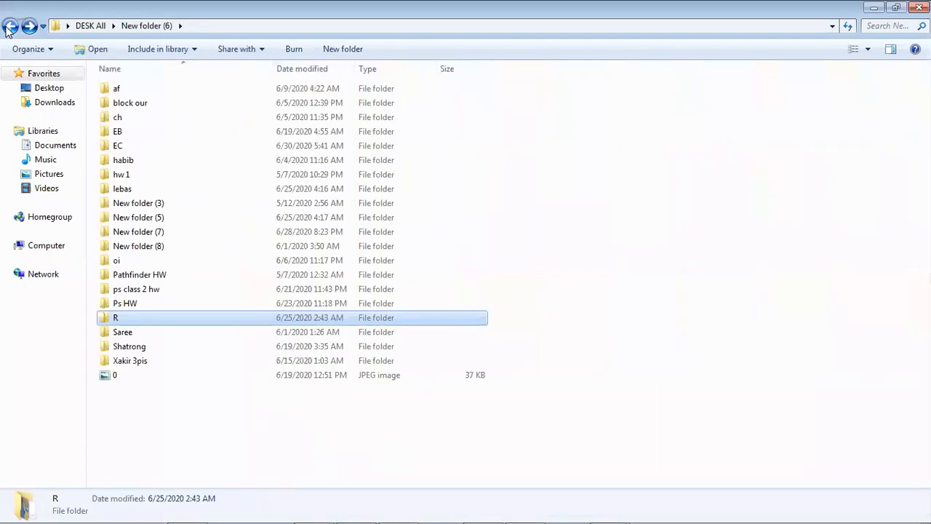
double_click(163, 335)
click(10, 27)
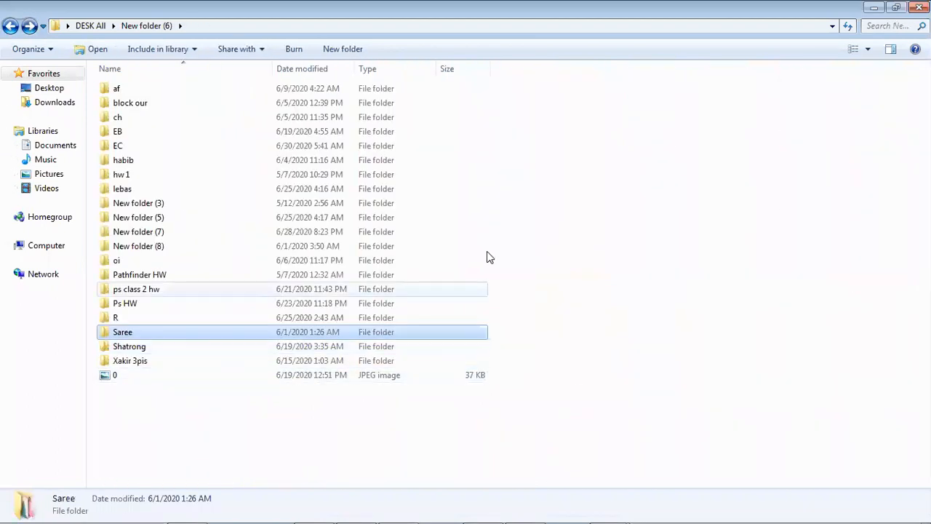
double_click(176, 350)
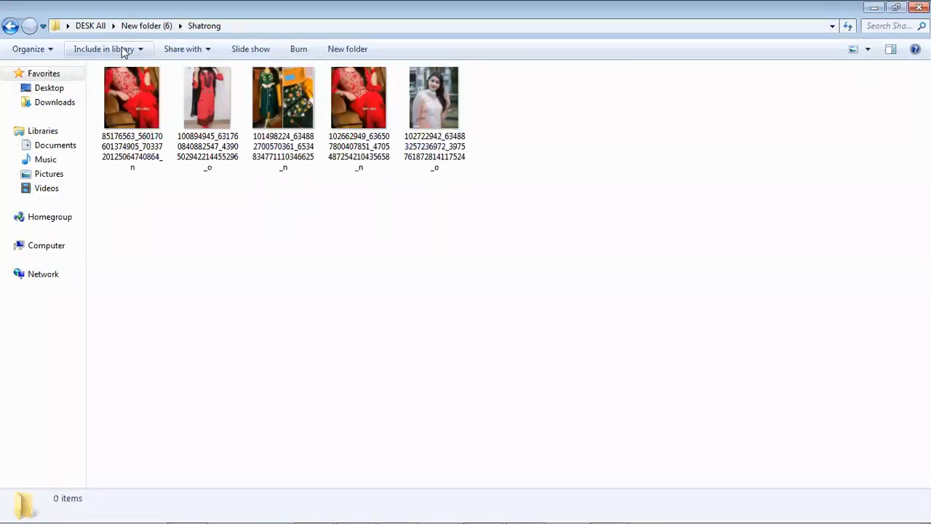
double_click(430, 95)
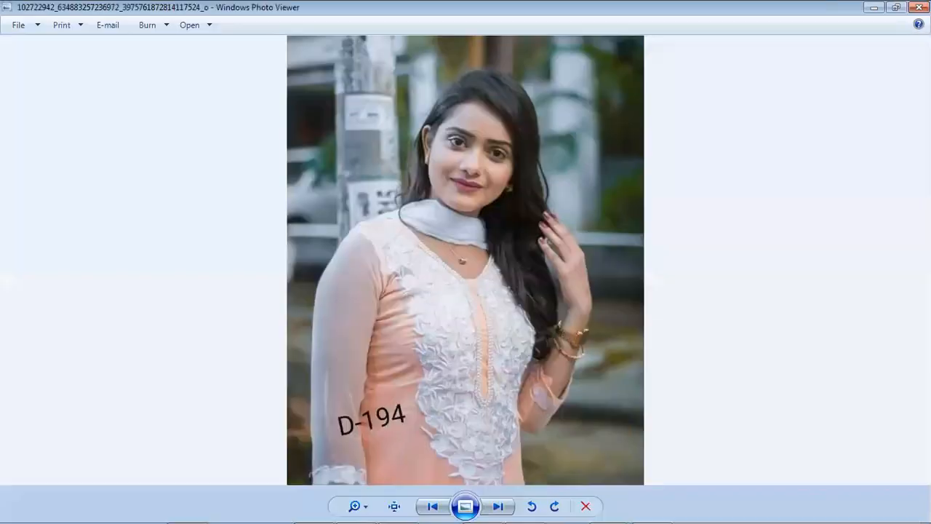
key(alt+F4)
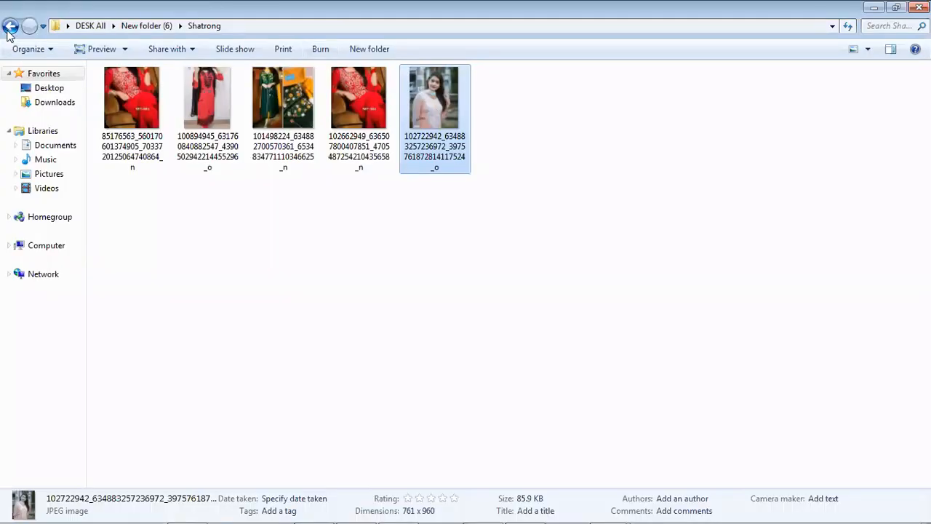
click(9, 27)
double_click(155, 364)
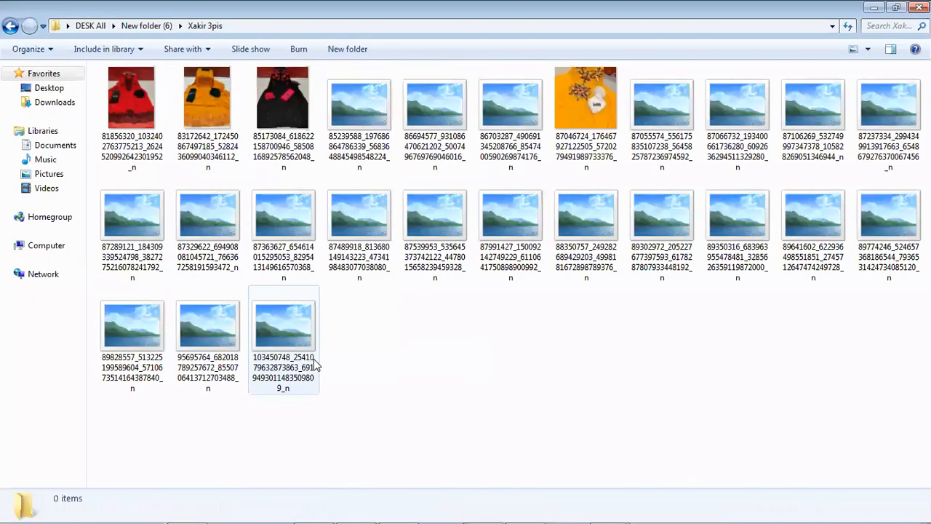
click(9, 27)
double_click(233, 104)
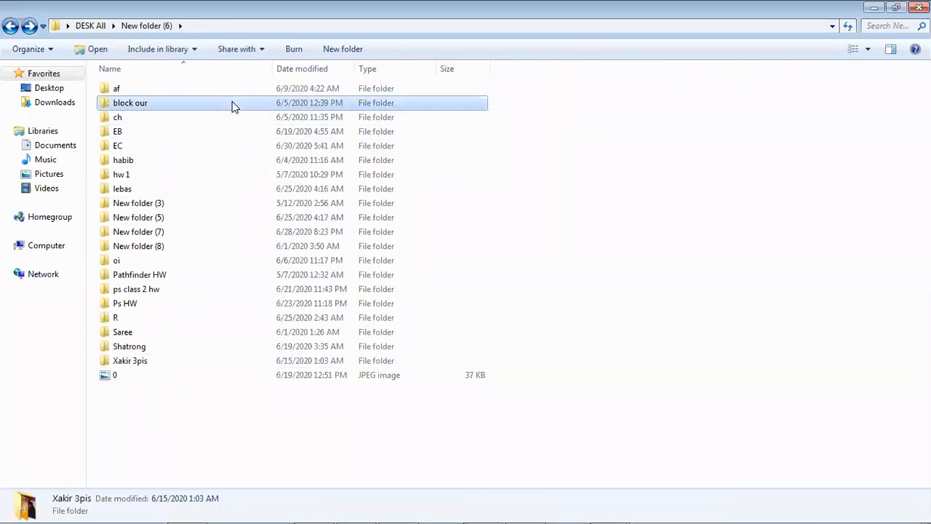
click(9, 27)
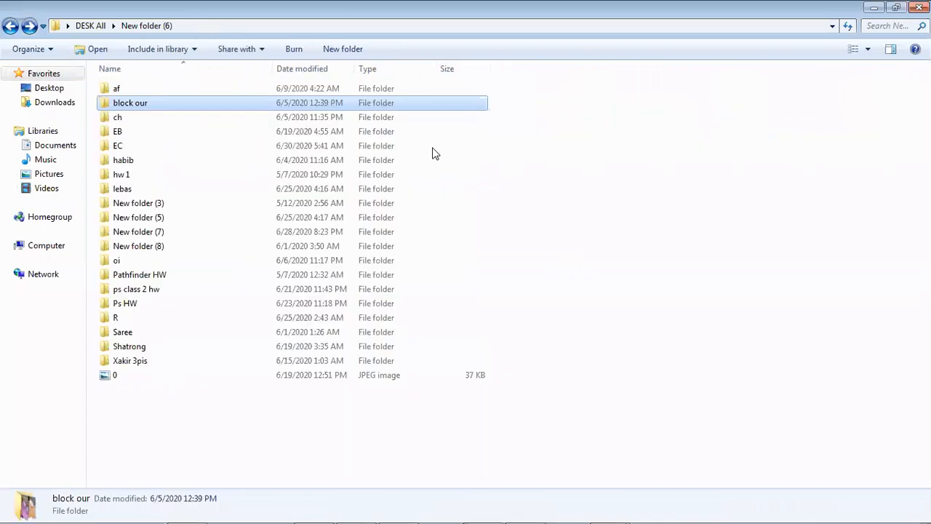
Step: From DESK All, drag do-retouch-your-photos (1) onto the Photoshop taskbar button
key(alt+Tab)
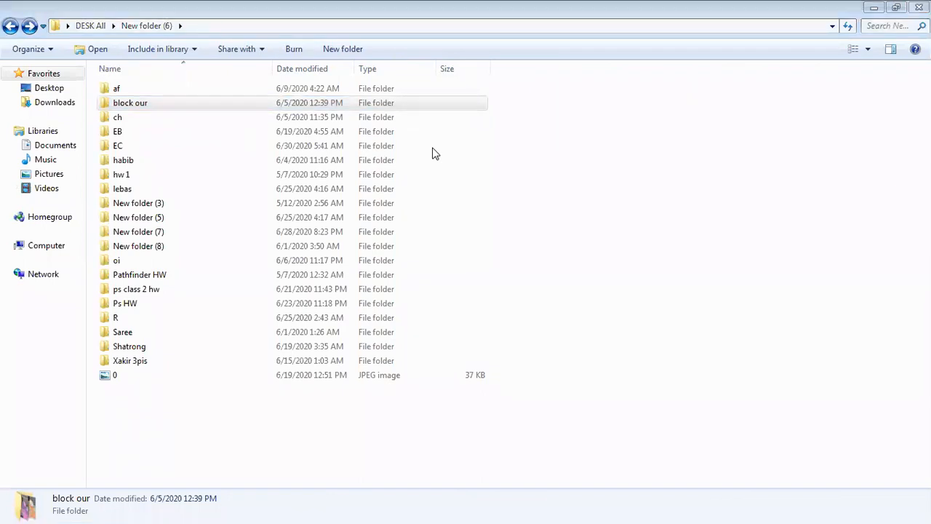
click(523, 157)
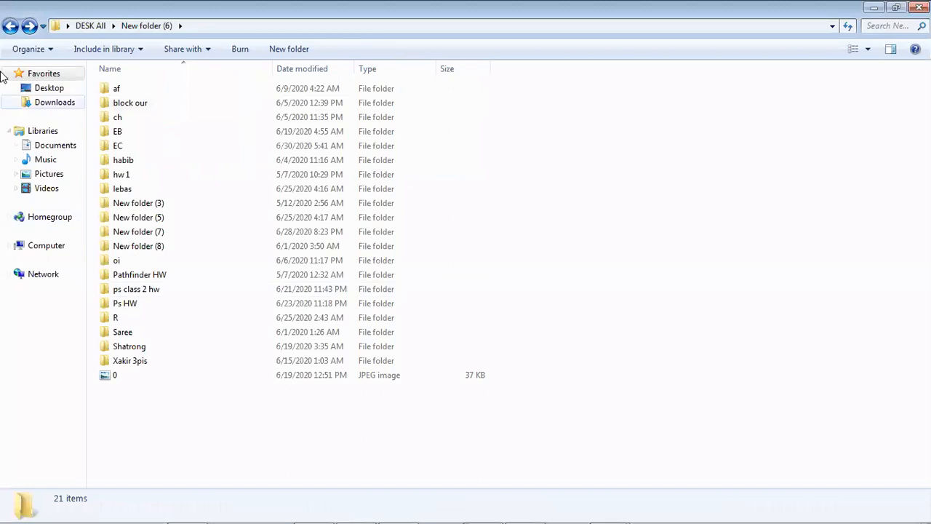
click(11, 27)
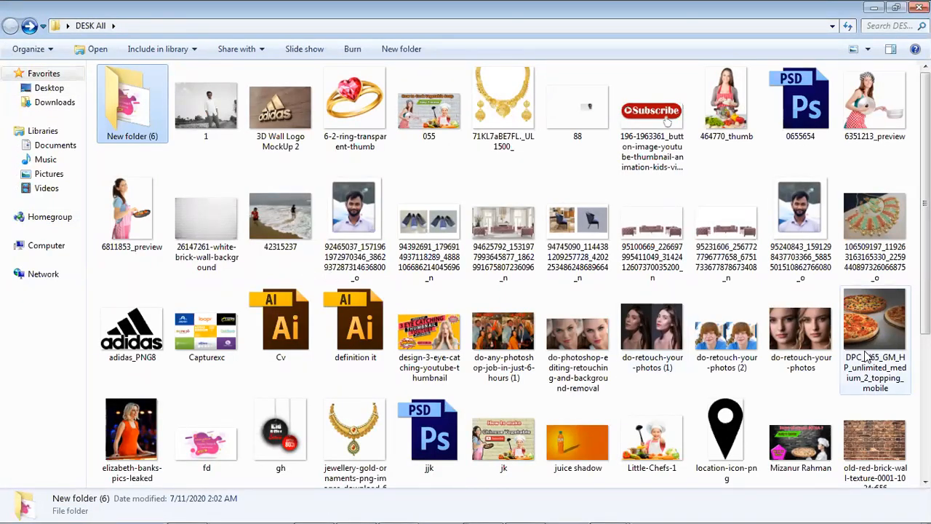
scroll(588, 398, down, 3)
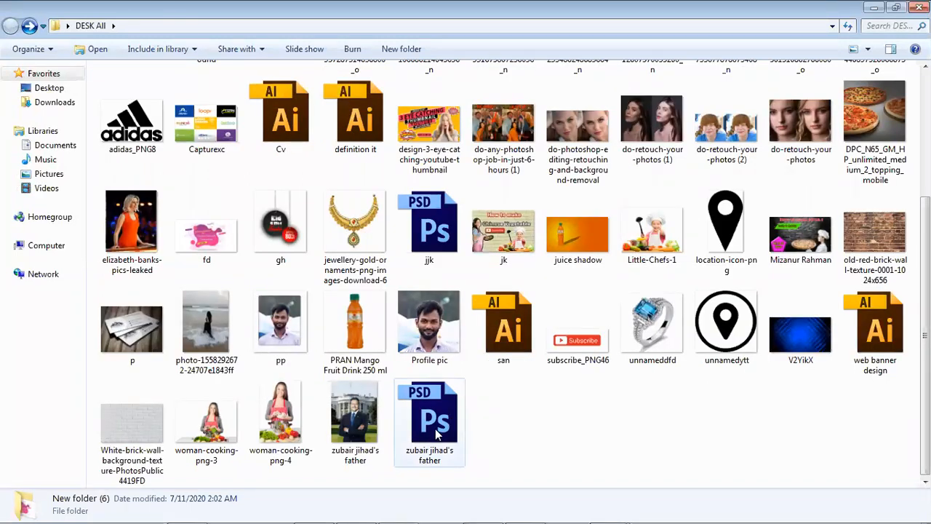
scroll(501, 435, up, 3)
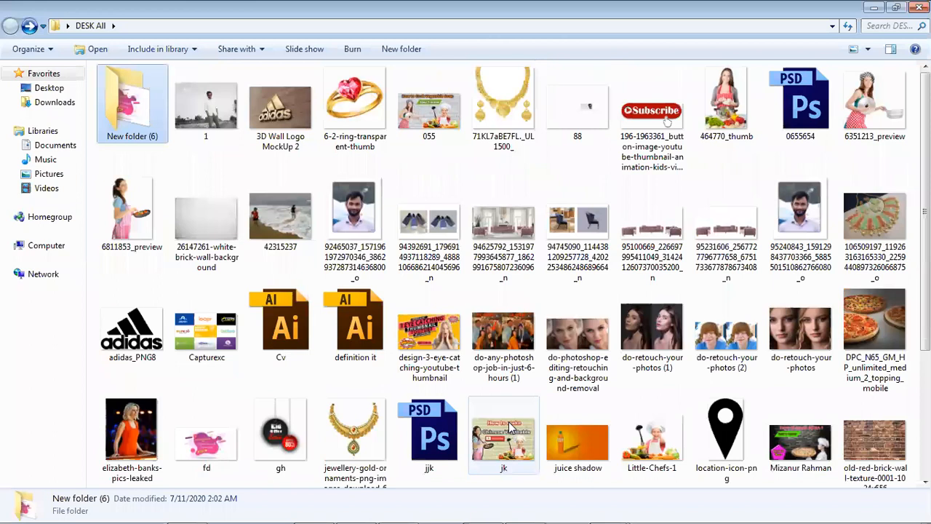
click(652, 340)
drag(652, 340, 496, 21)
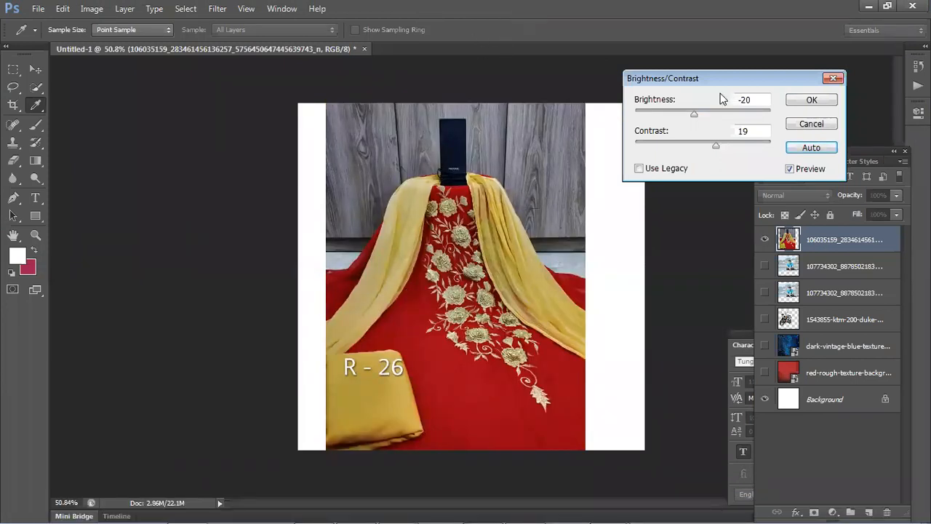
Step: Cancel the Brightness/Contrast preview, delete the R-26 suit layer, and bring Explorer forward
click(811, 123)
key(v)
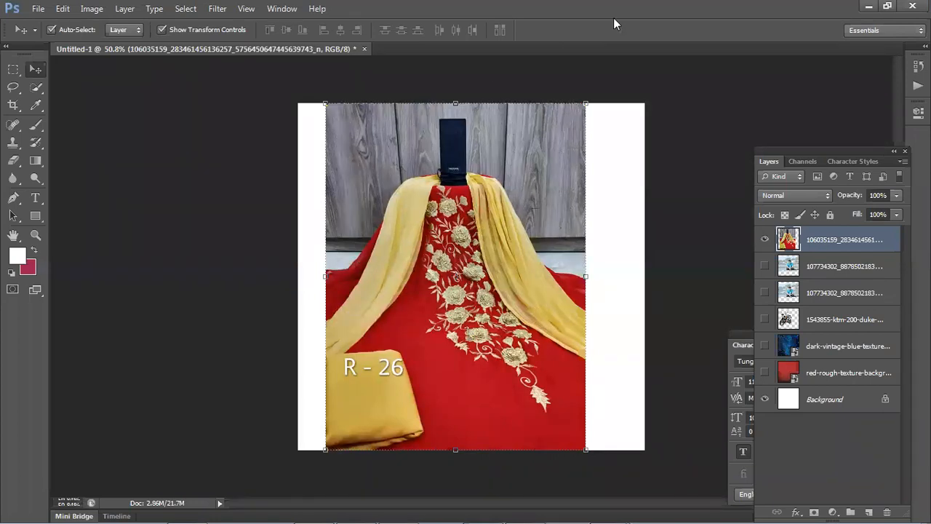
click(476, 184)
key(Delete)
drag(617, 27, 666, 90)
click(308, 236)
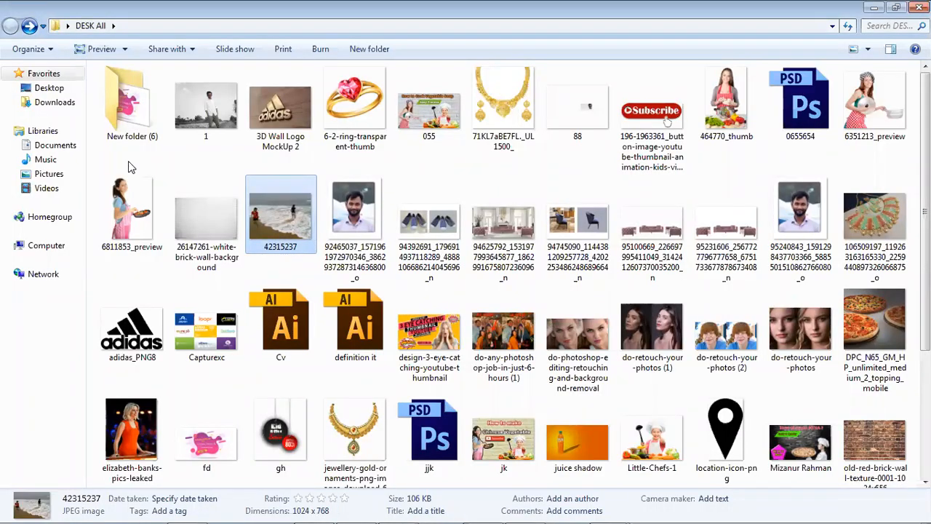
Step: Check lebas, New folder (3), New folder (7), oi, ps class 2 hw and Ps HW in New folder (6)
double_click(120, 120)
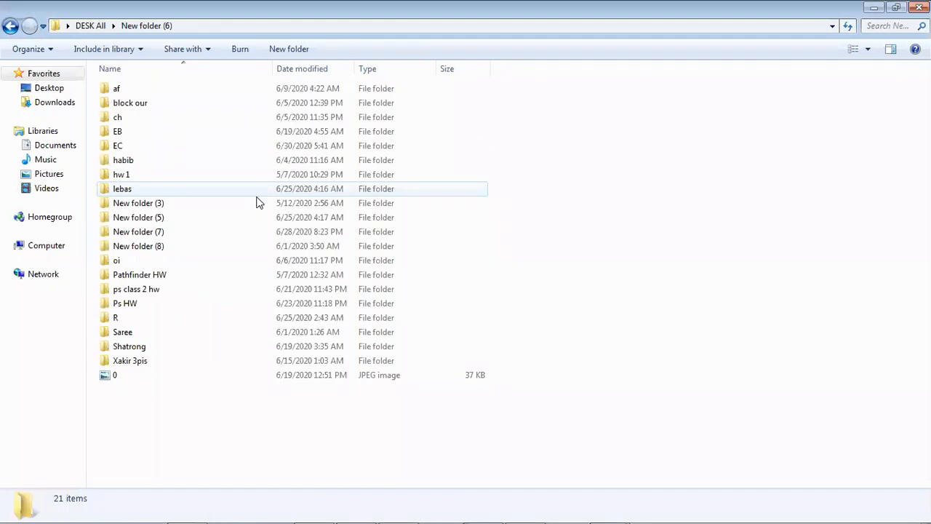
double_click(246, 192)
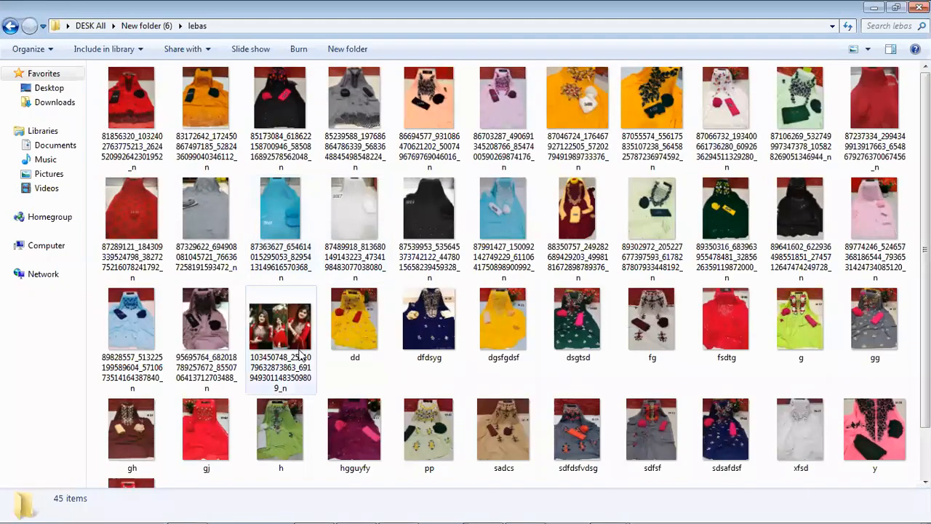
click(10, 26)
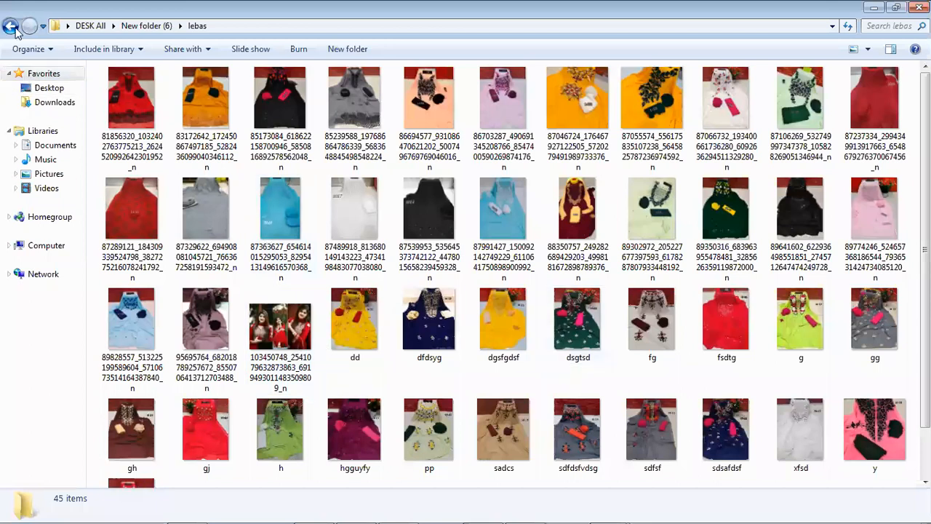
double_click(176, 207)
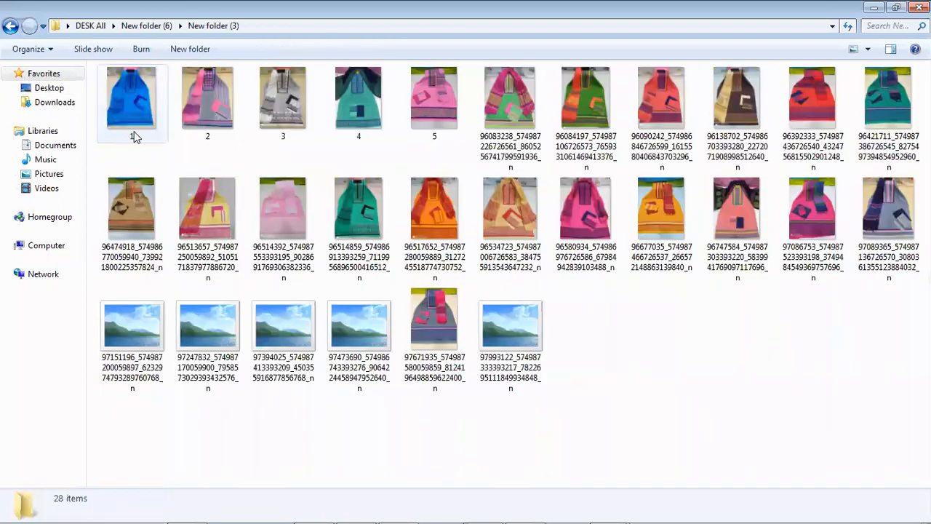
click(10, 26)
click(138, 235)
double_click(138, 234)
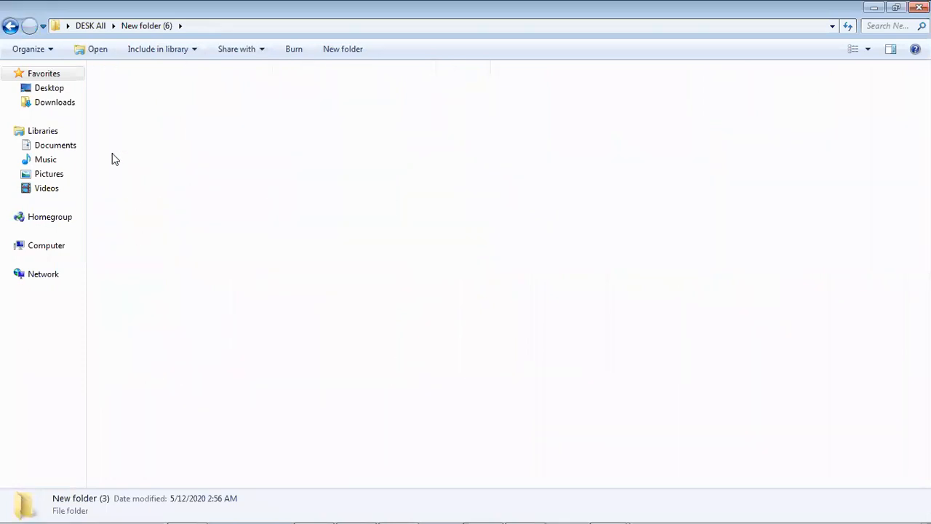
click(10, 27)
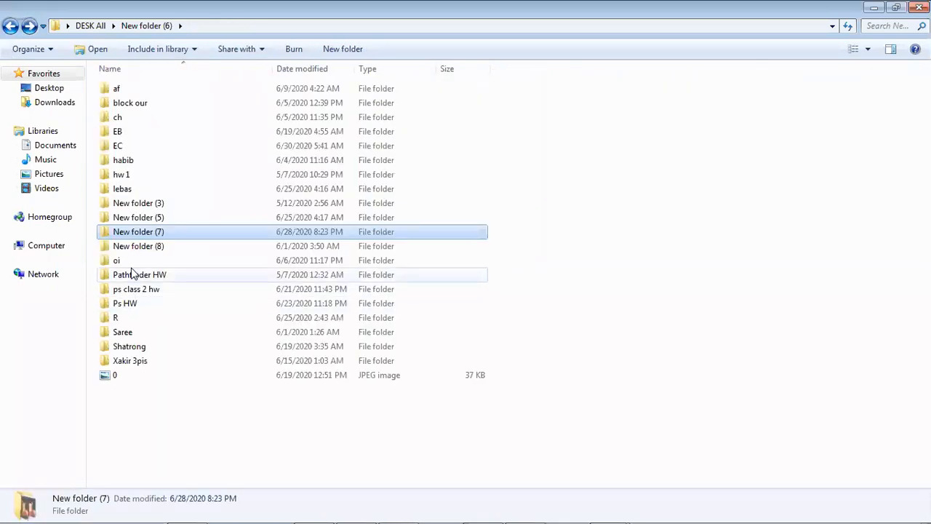
double_click(133, 264)
click(10, 26)
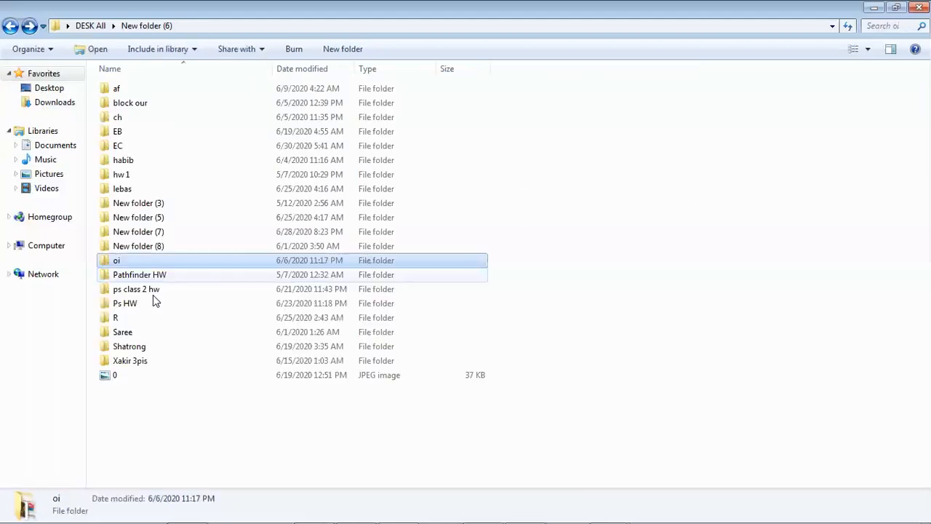
double_click(154, 288)
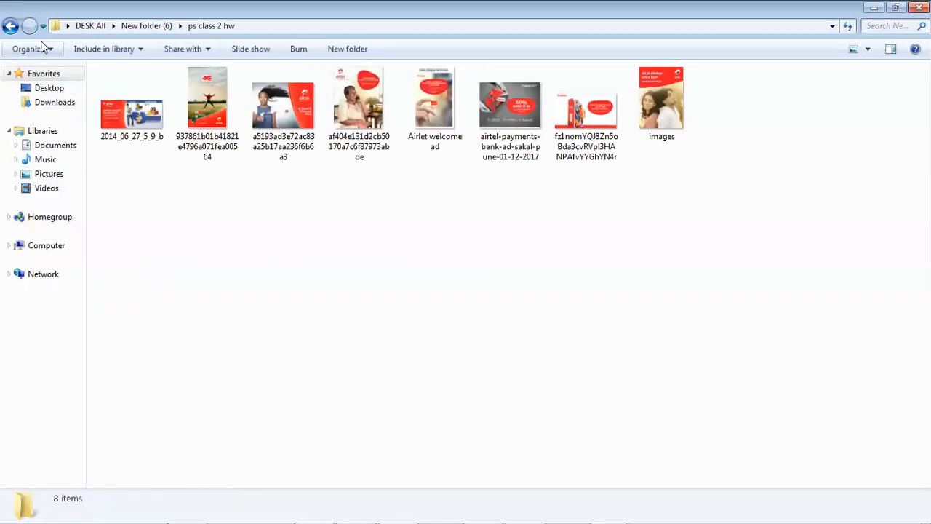
key(BackSpace)
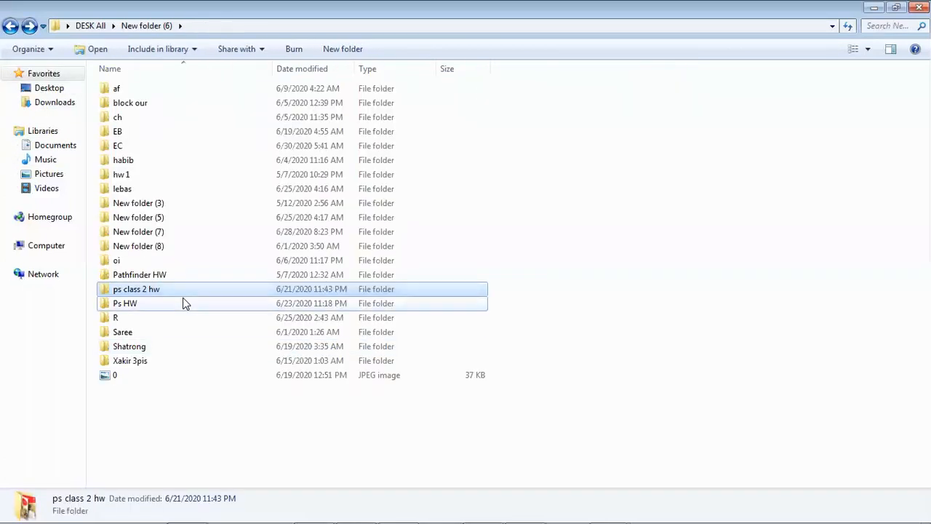
double_click(182, 302)
click(11, 26)
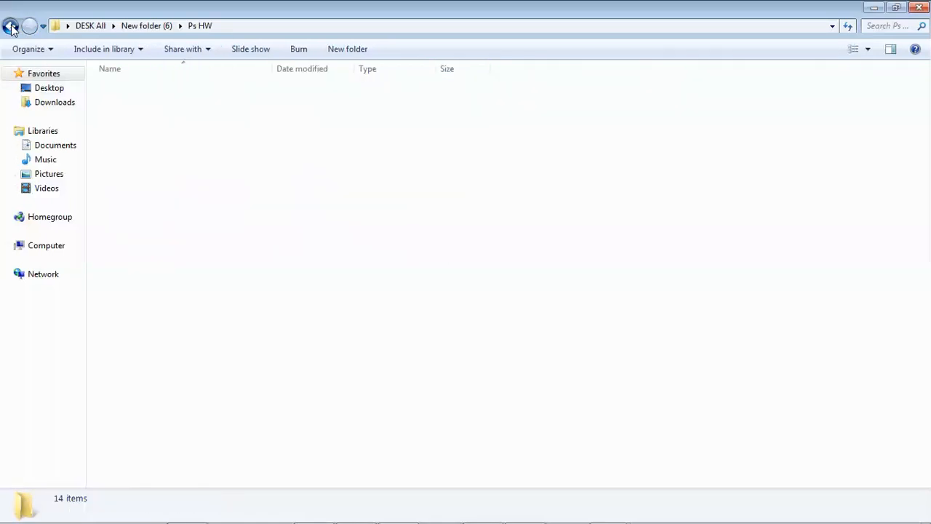
Step: Look into the habib, hw 1 and empty lebas folders, then New folder (3)'s EC folder
click(154, 189)
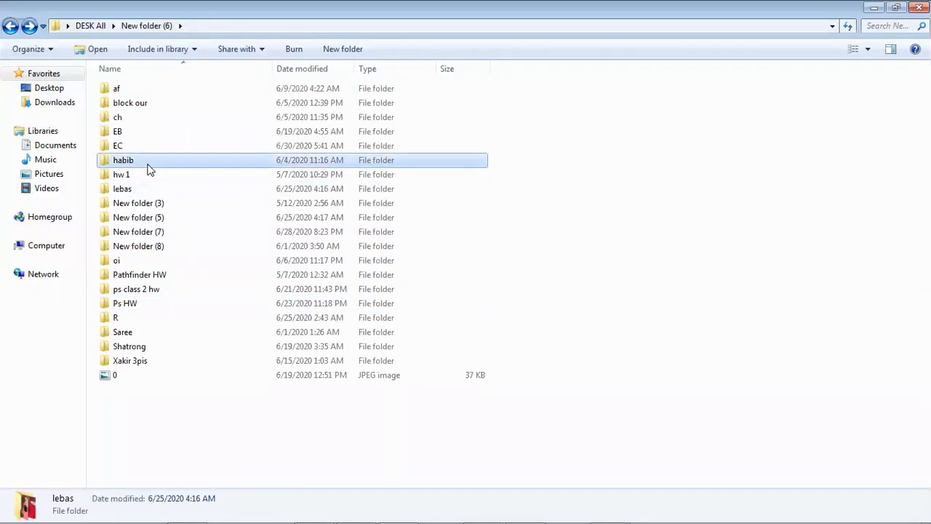
double_click(145, 161)
click(11, 26)
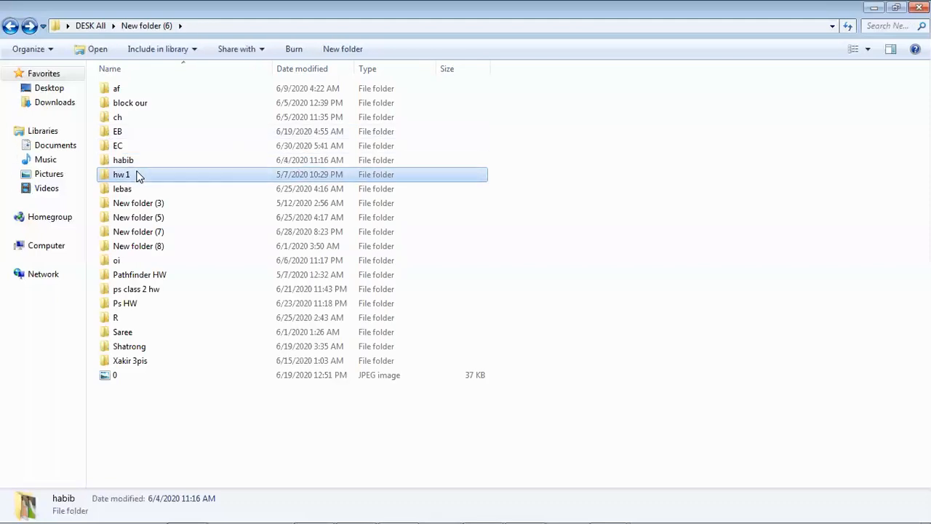
double_click(135, 177)
click(10, 27)
click(146, 188)
double_click(145, 188)
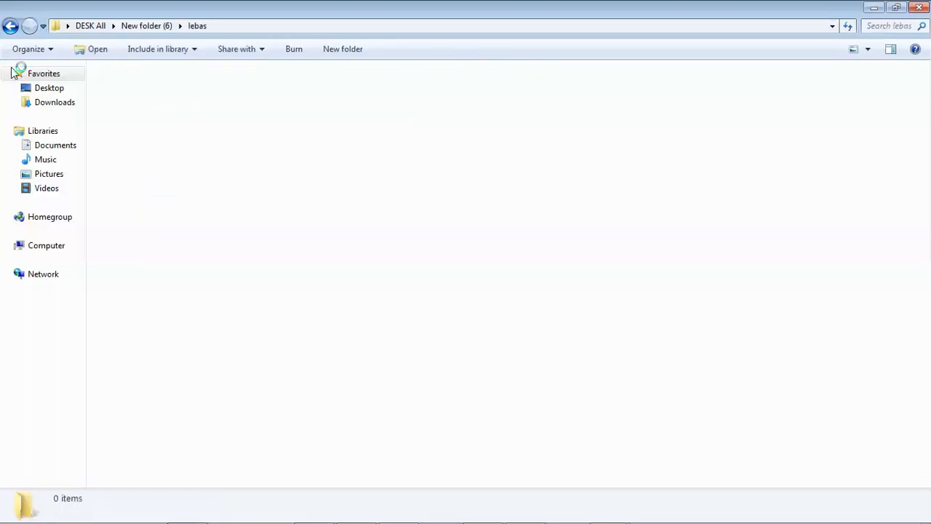
click(10, 26)
click(141, 205)
double_click(141, 204)
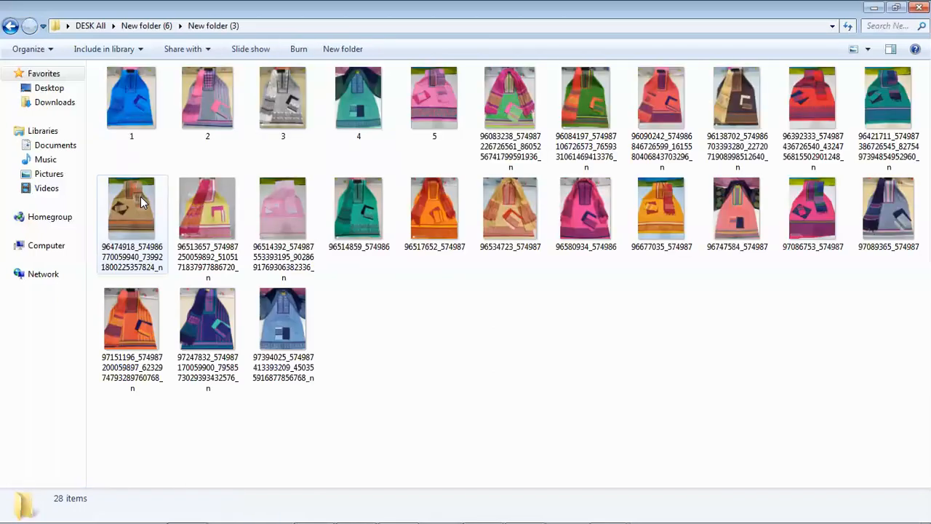
double_click(143, 146)
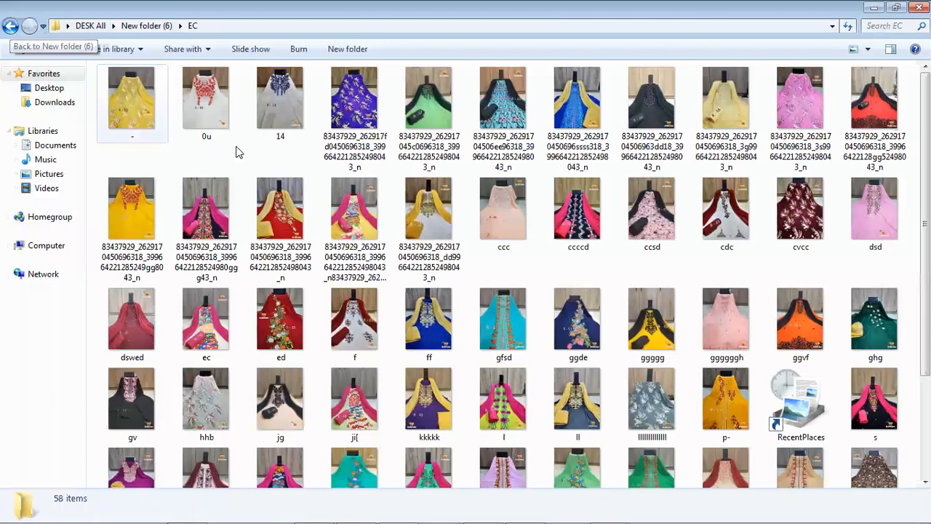
scroll(196, 191, down, 3)
Step: Check the EB, ch and block our folders, then open the af folder
click(22, 26)
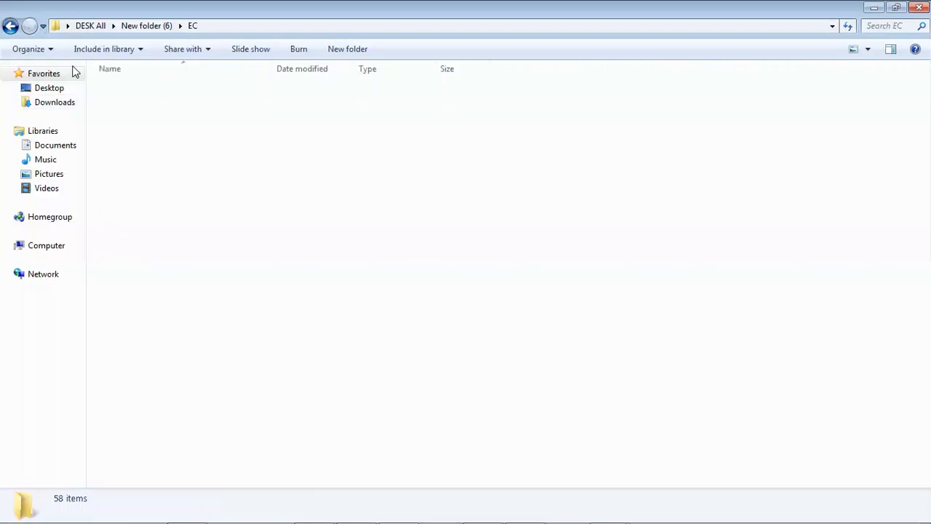
click(160, 120)
click(159, 133)
double_click(159, 134)
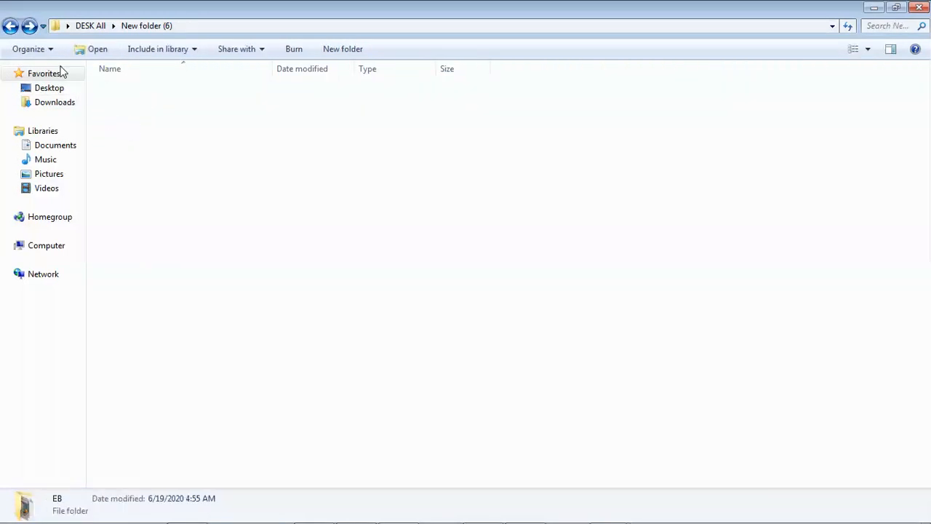
click(10, 26)
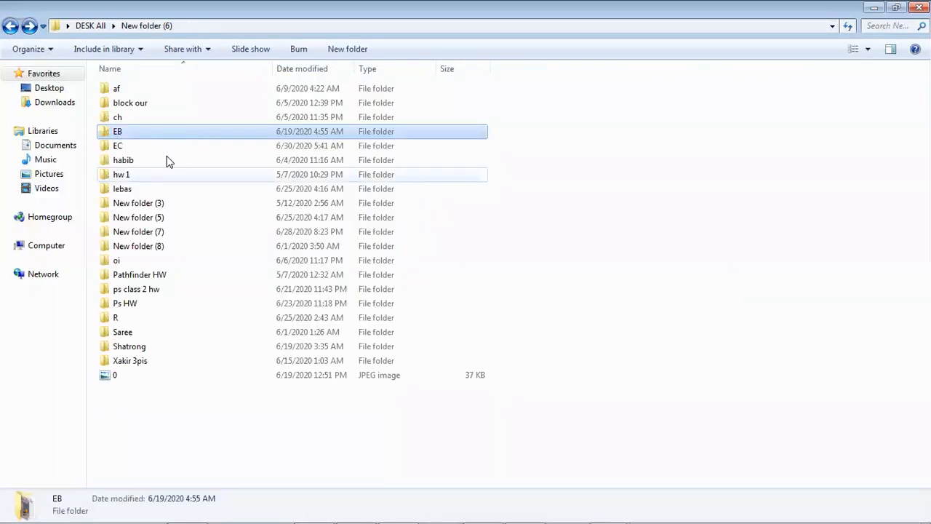
double_click(141, 119)
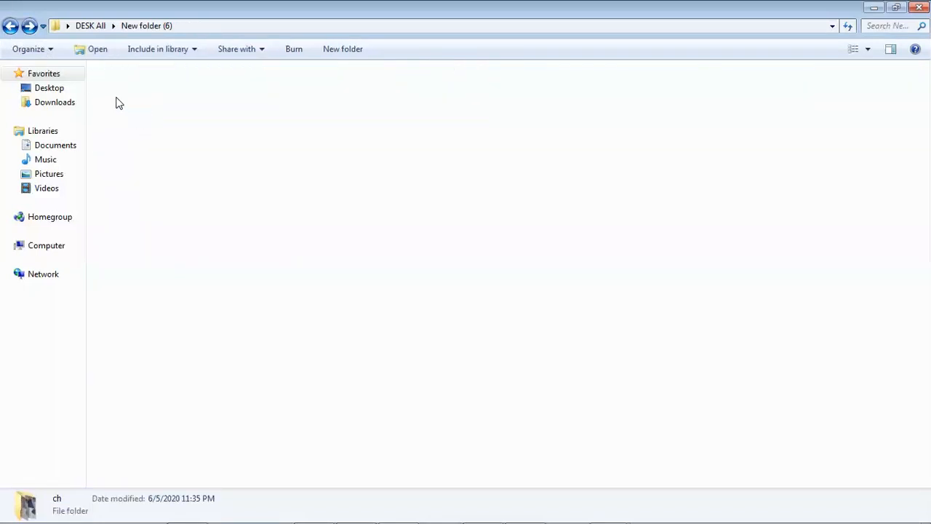
click(10, 27)
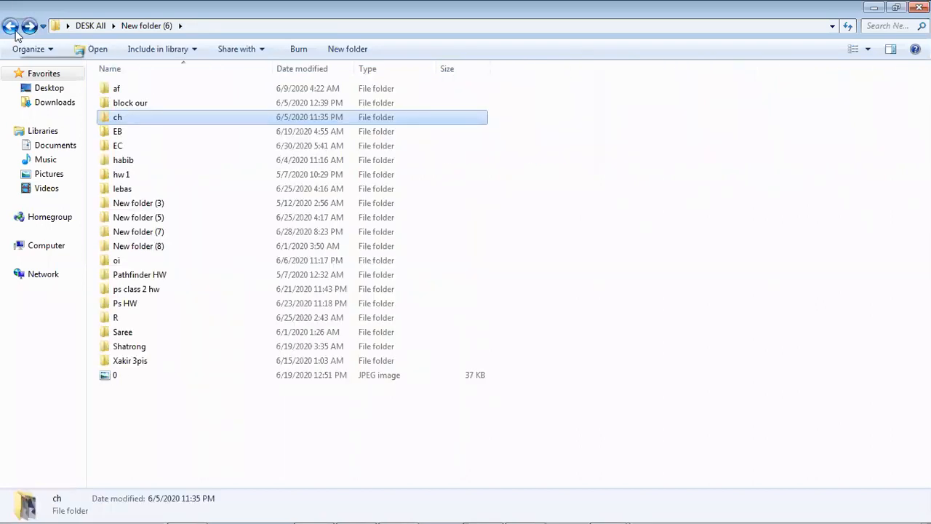
click(116, 106)
double_click(117, 109)
click(11, 26)
double_click(123, 90)
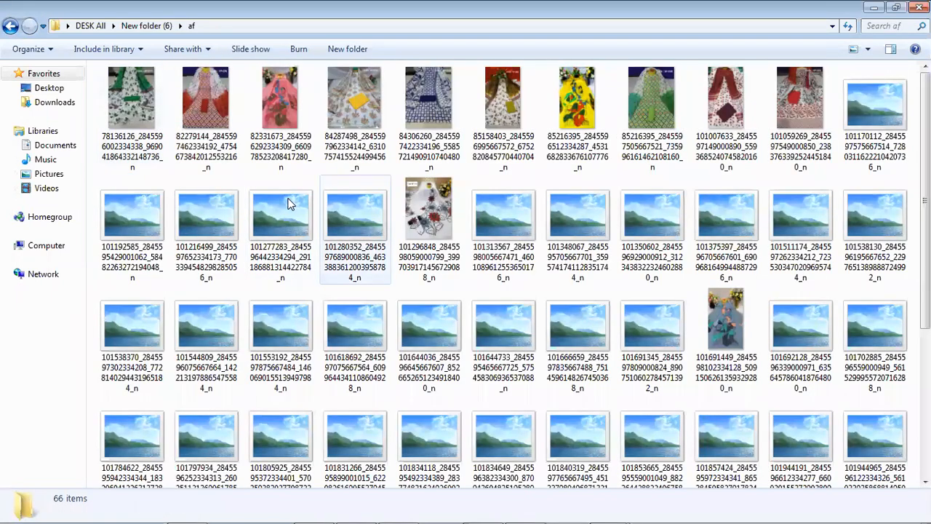
Step: Drag the white floral dress photo 103095079 from af onto Photoshop to open it
click(354, 211)
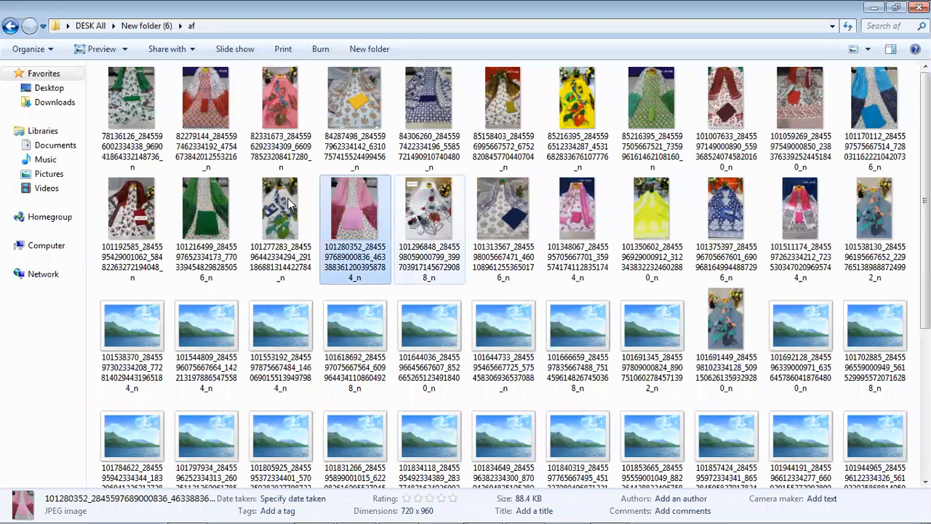
scroll(288, 204, down, 3)
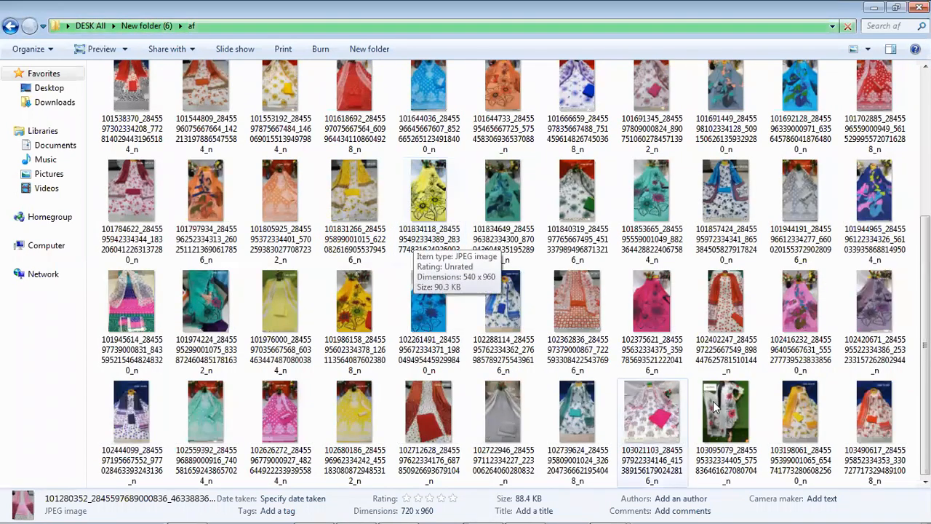
drag(715, 407, 830, 76)
Step: Bring the pink floral fabric photo 102375621 from the af folder into the white-dress document
double_click(851, 75)
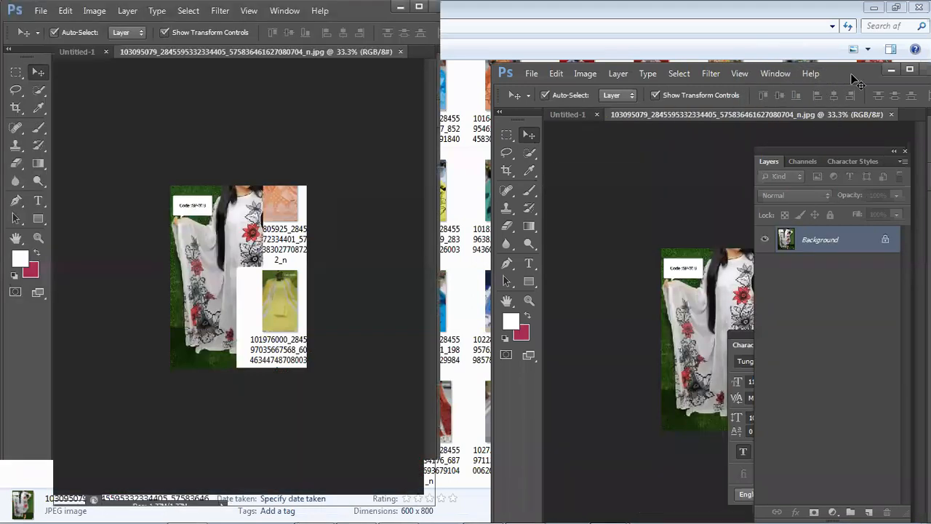
scroll(483, 280, up, 3)
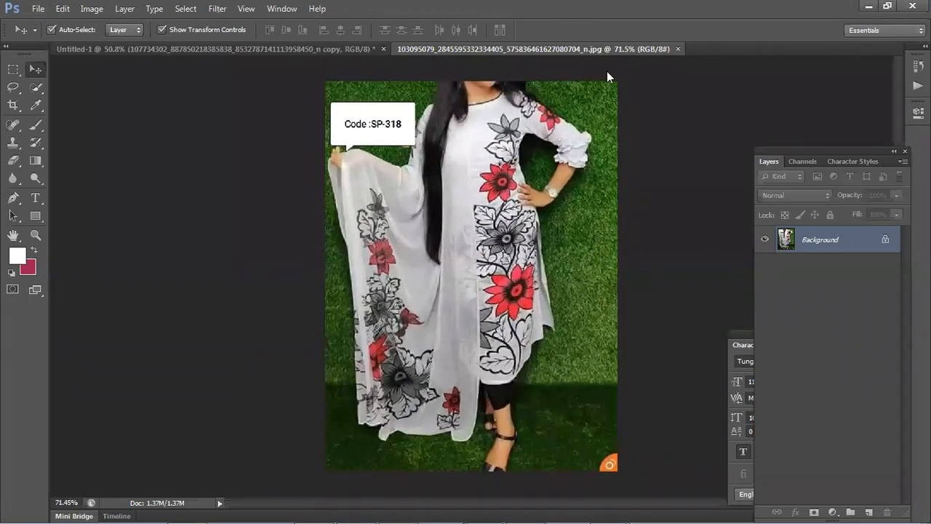
drag(607, 70, 608, 72)
click(237, 340)
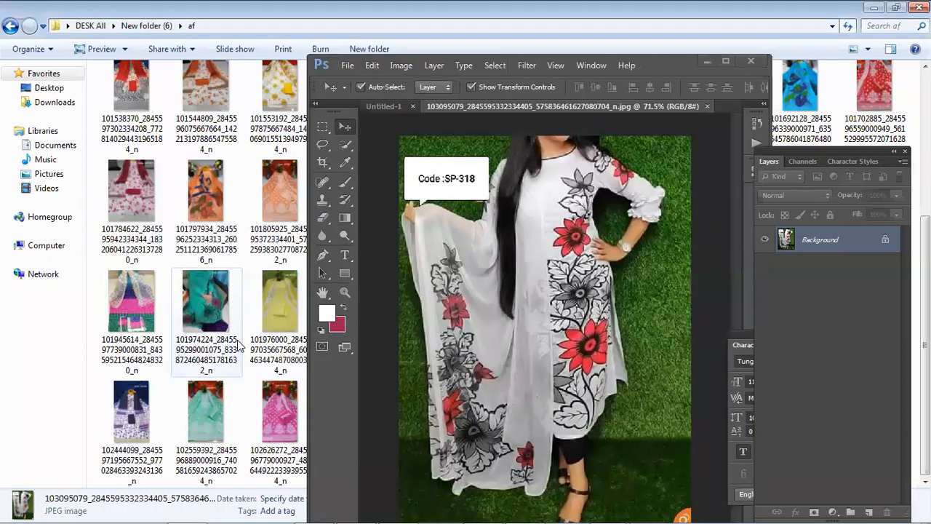
click(239, 342)
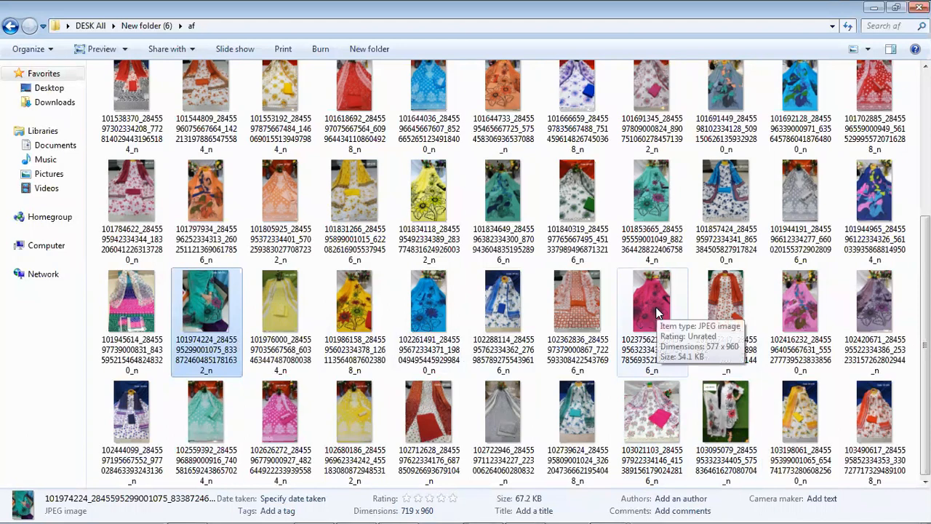
drag(657, 313, 615, 403)
Step: Move the placed pink fabric up and left over the dress and commit the placement
double_click(695, 62)
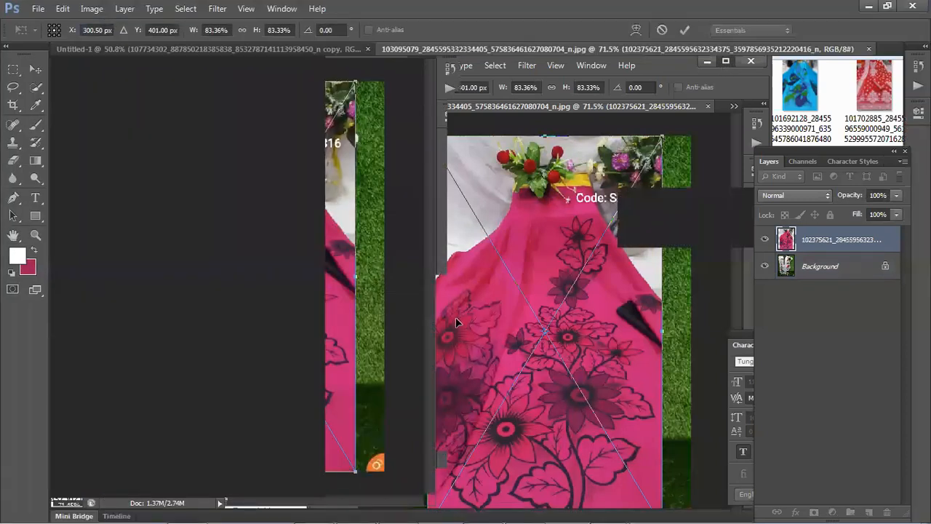
drag(506, 313, 466, 497)
drag(488, 410, 446, 254)
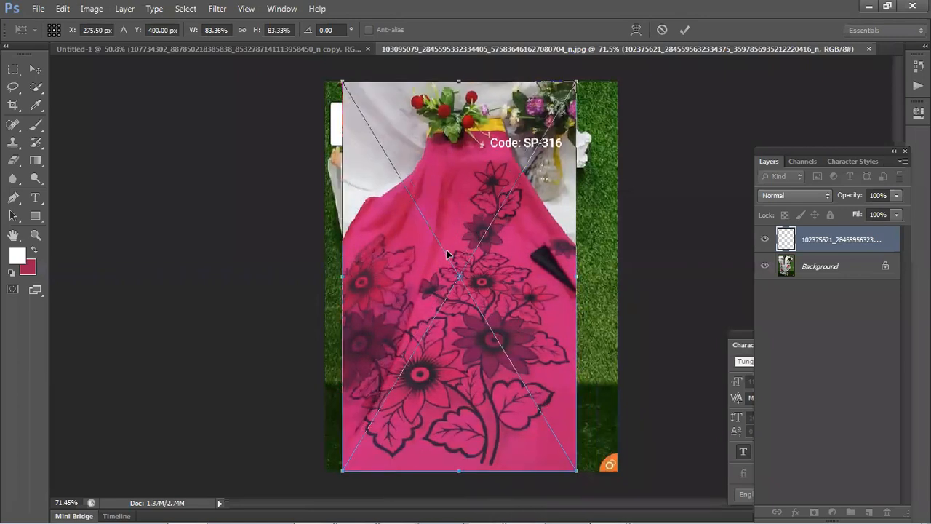
click(680, 30)
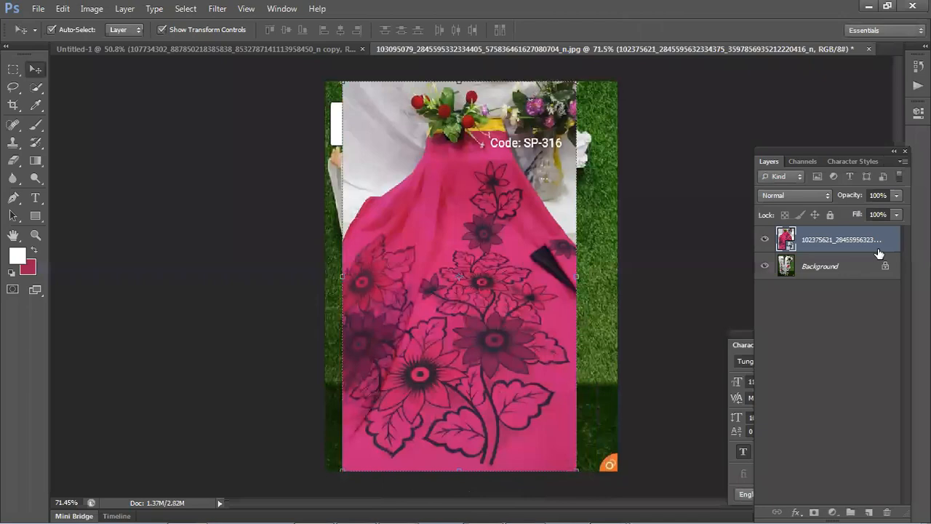
Step: Rasterize the pink fabric layer and nudge it slightly left
right_click(878, 253)
click(745, 185)
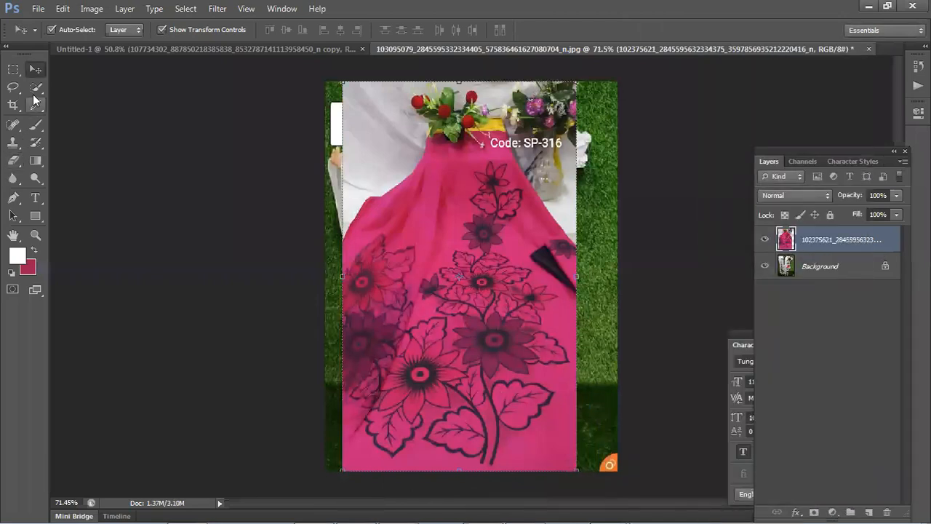
drag(431, 285, 428, 282)
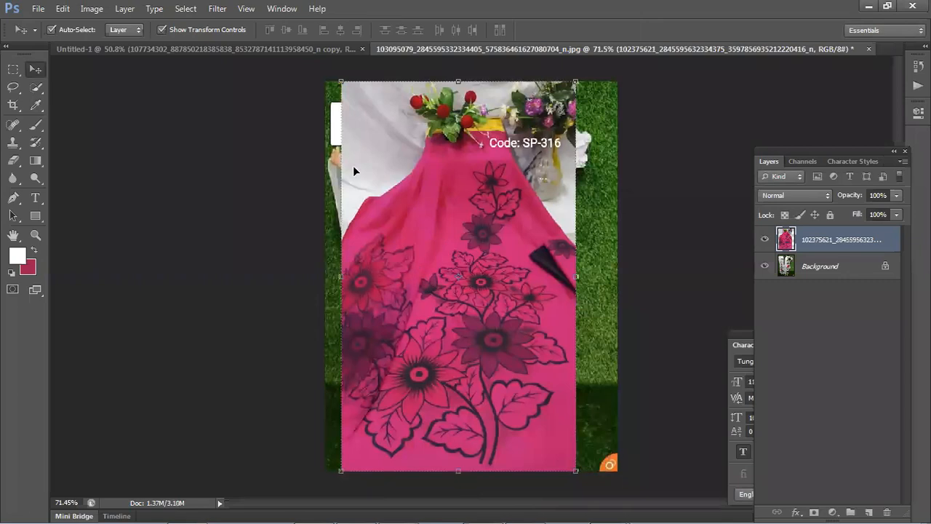
Step: With the Quick Selection Tool, delete the white cloth and the top flowers from the fabric
click(36, 88)
click(80, 87)
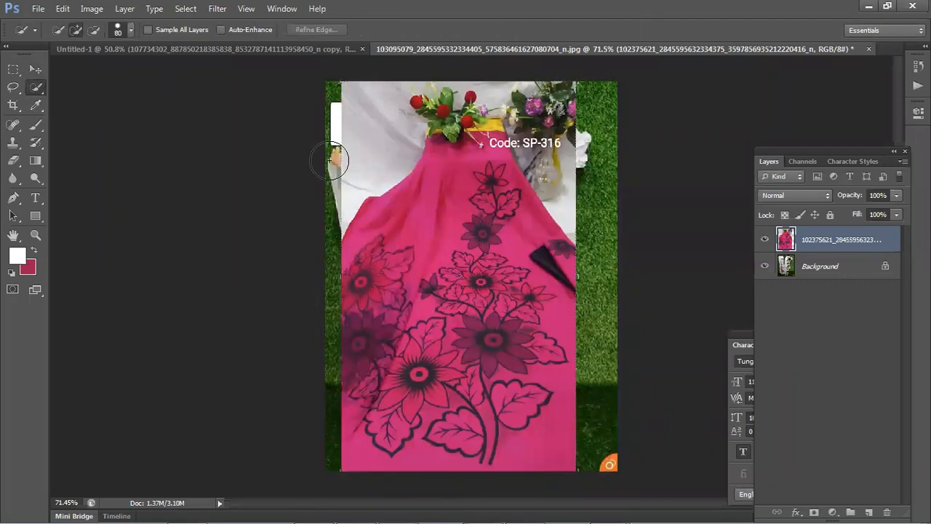
drag(352, 161, 366, 142)
key(Delete)
key(ctrl+d)
drag(453, 95, 419, 107)
key(Delete)
drag(503, 97, 522, 106)
key(Delete)
key(ctrl+d)
Step: Delete the flowers on the fabric's right side, then shift the layer slightly left
drag(557, 131, 538, 121)
key(Delete)
key(ctrl+d)
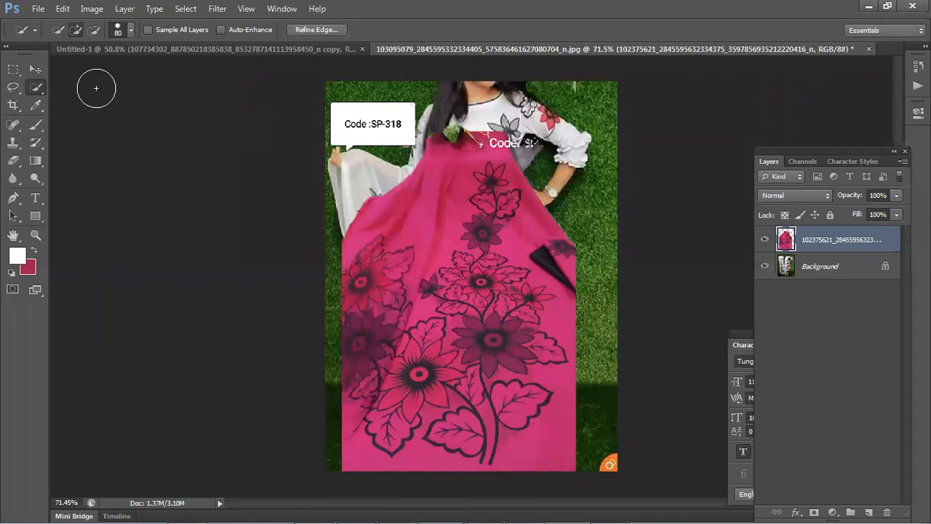
click(35, 70)
drag(499, 299, 493, 278)
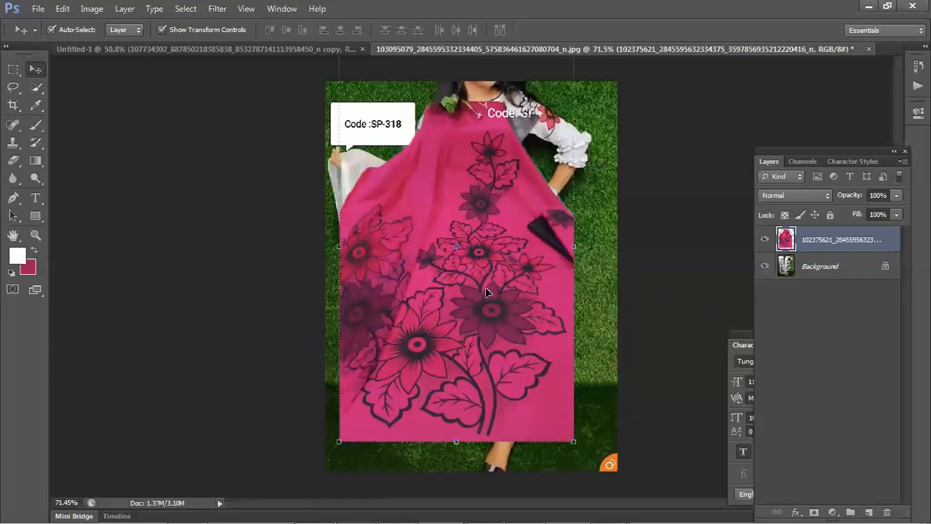
Step: Distort the pink fabric's corners to fit the dress and lengthen it over the legs
key(ctrl+t)
right_click(462, 267)
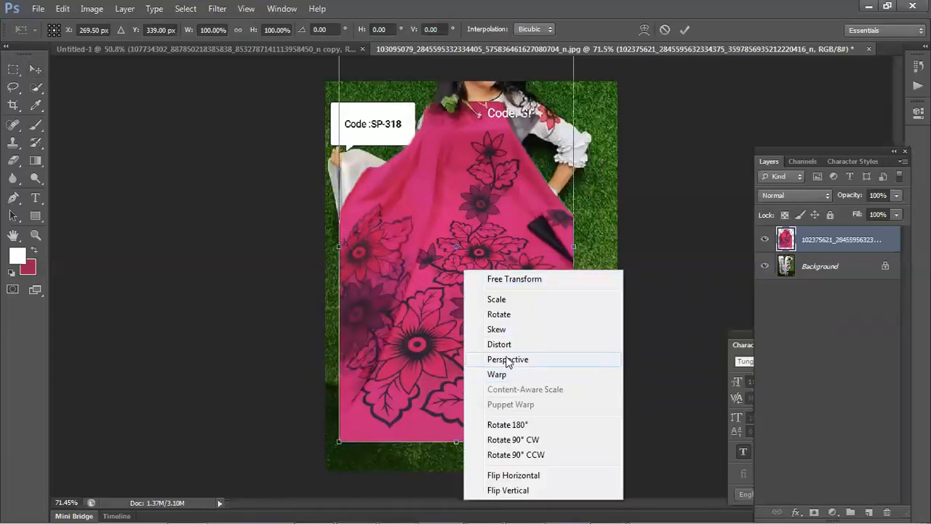
click(509, 343)
drag(574, 438, 544, 338)
drag(343, 440, 458, 361)
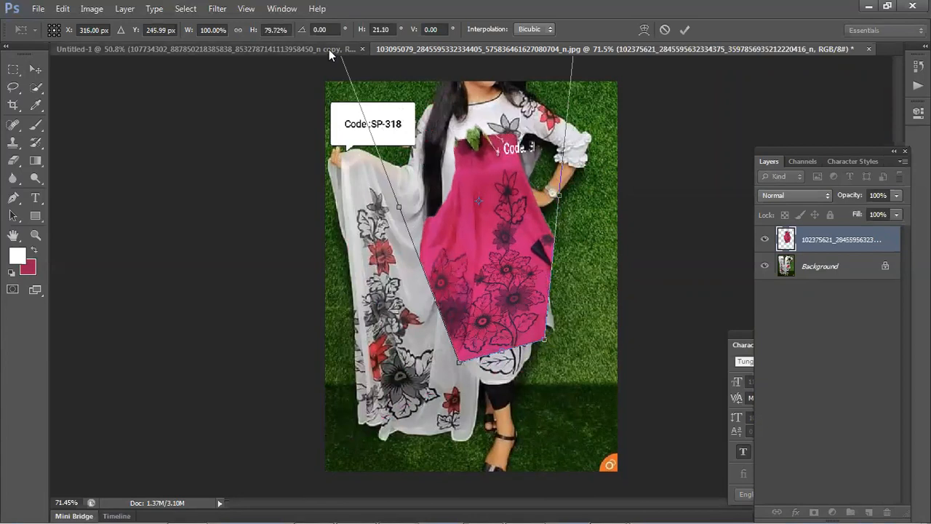
scroll(399, 174, down, 2)
drag(363, 92, 335, 7)
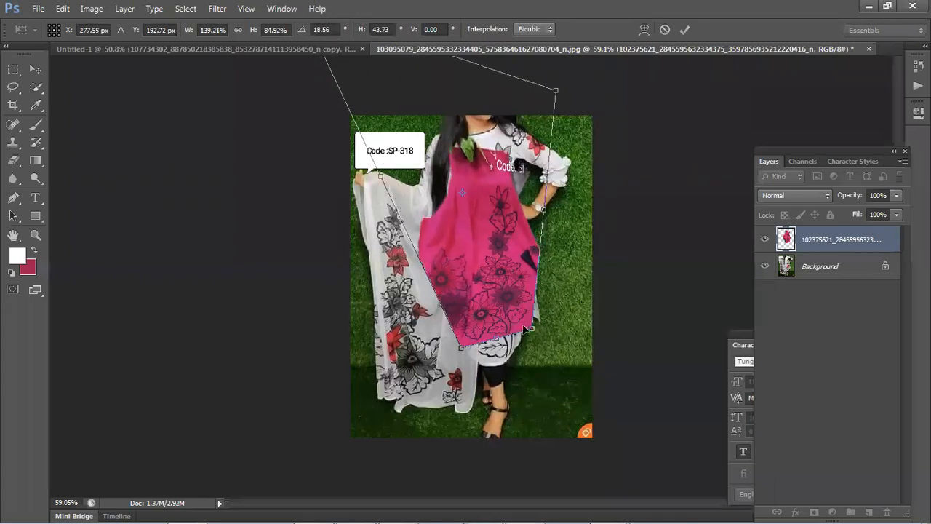
drag(495, 341, 499, 362)
Step: Warp the fabric to spread over the figure and apply the warp
right_click(486, 318)
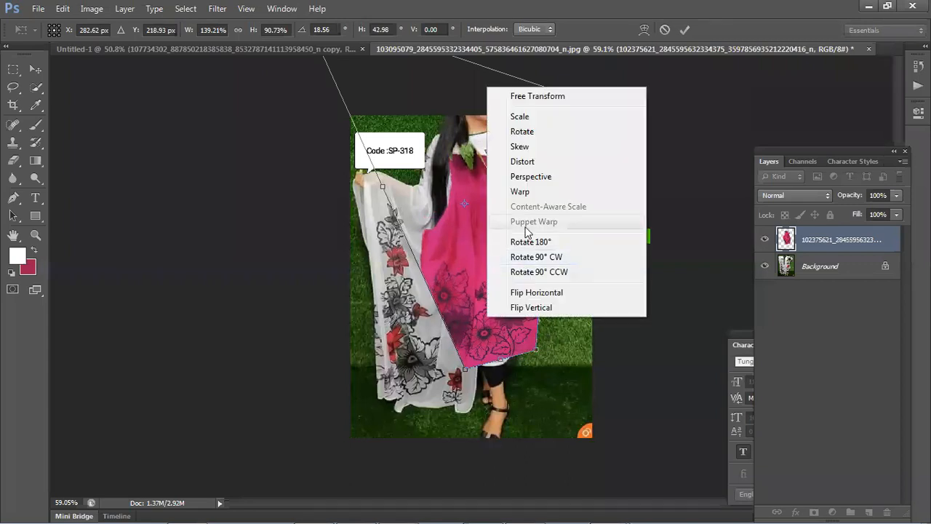
click(509, 190)
drag(517, 272, 522, 290)
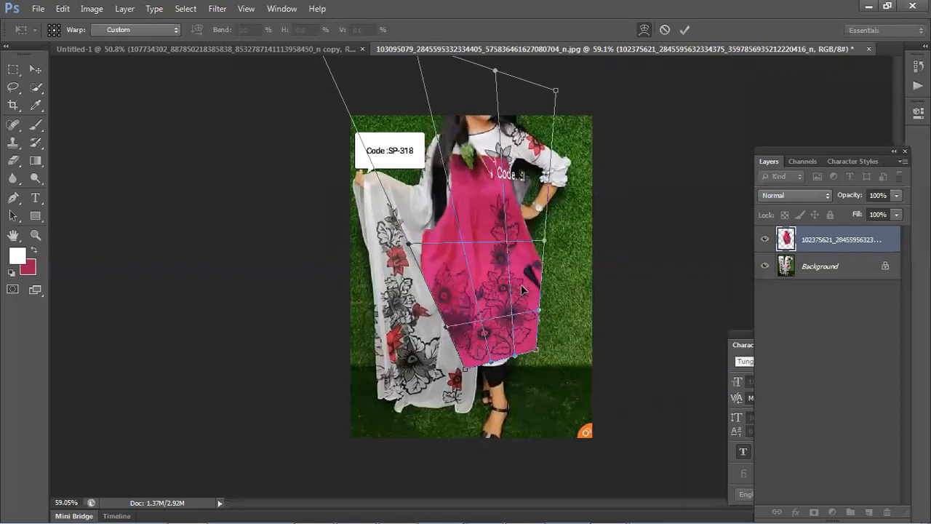
key(Return)
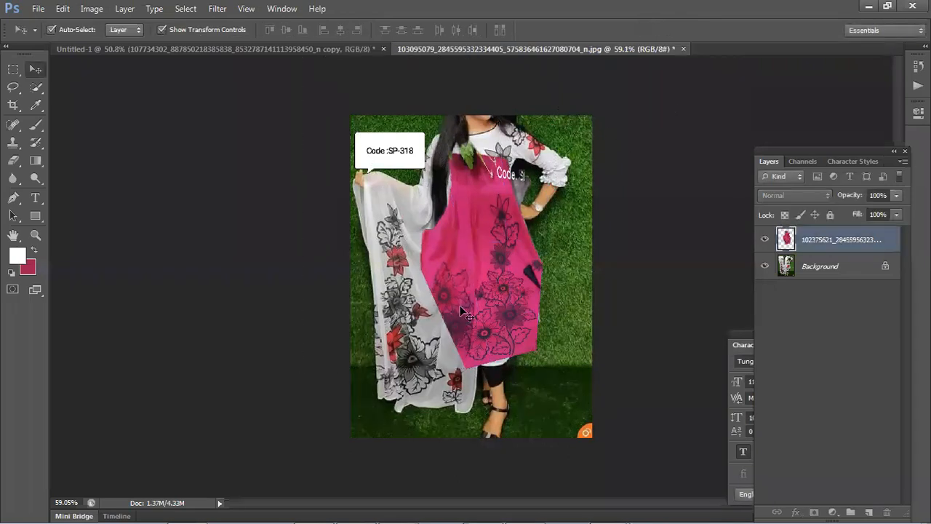
Step: Warp the fabric again, bending its lower part down and stretching its top, then commit
key(ctrl+t)
right_click(473, 264)
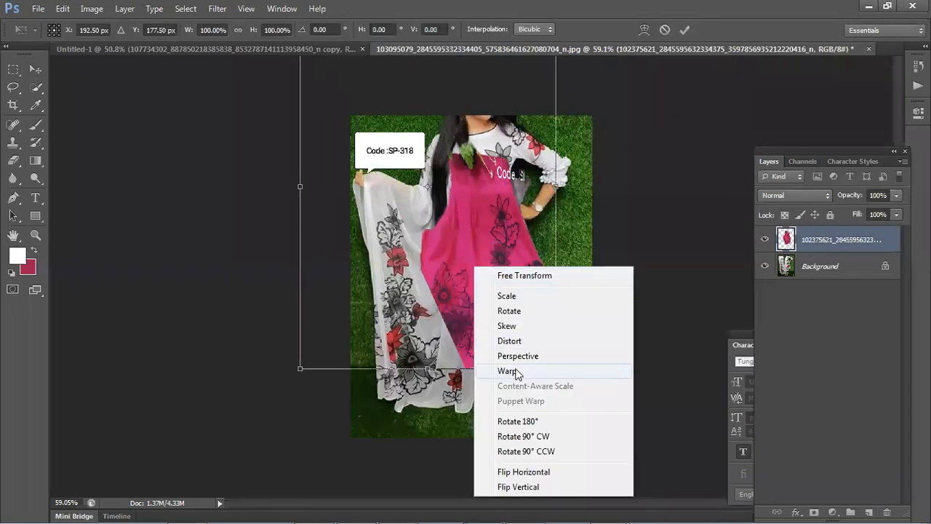
click(513, 371)
drag(455, 329, 426, 362)
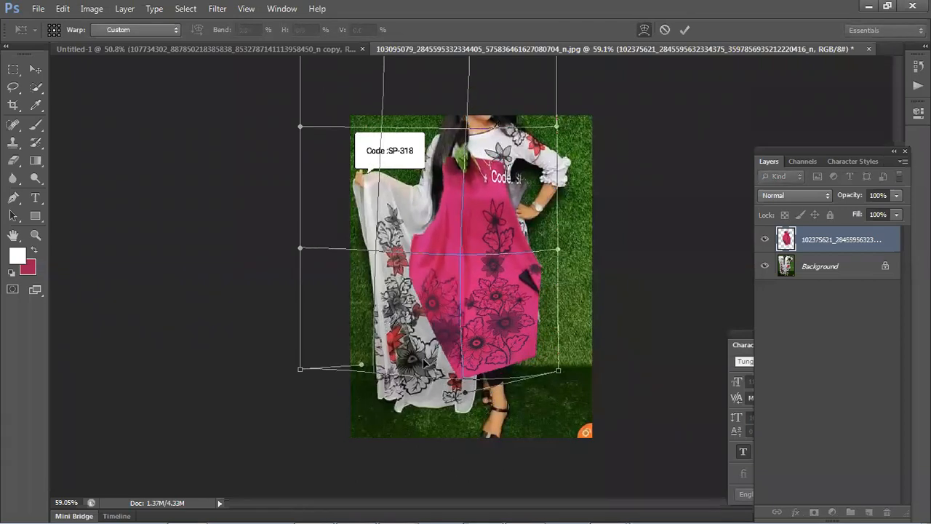
mouse_move(501, 163)
mouse_down()
mouse_move(503, 154)
mouse_move(504, 166)
mouse_move(510, 162)
mouse_up()
drag(552, 113, 553, 159)
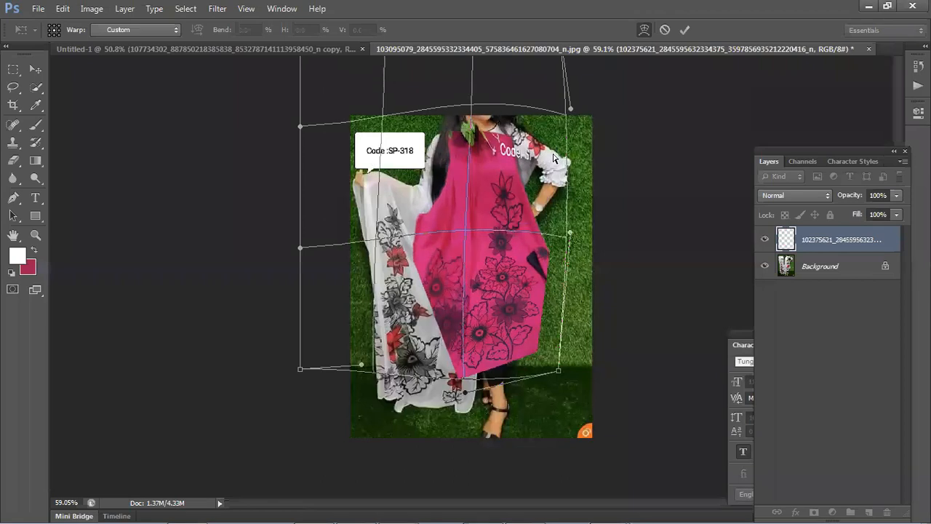
drag(502, 258, 505, 264)
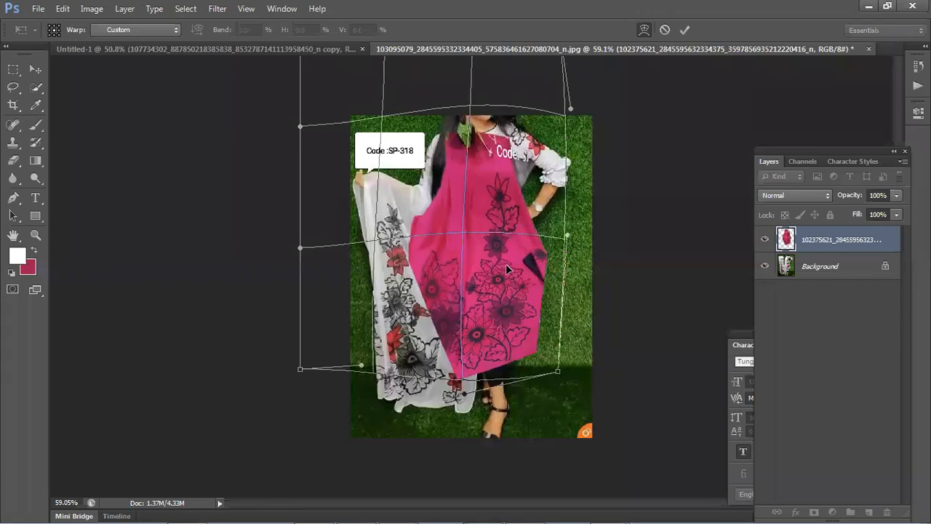
key(Return)
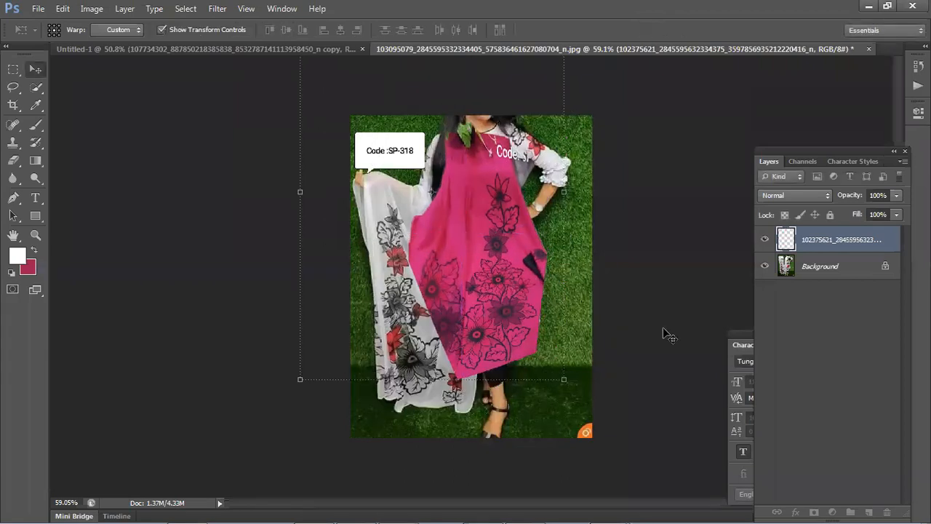
Step: Delete the warped pink layer, close the dress jpg without saving, and return to Untitled-1
drag(475, 290, 461, 302)
key(Delete)
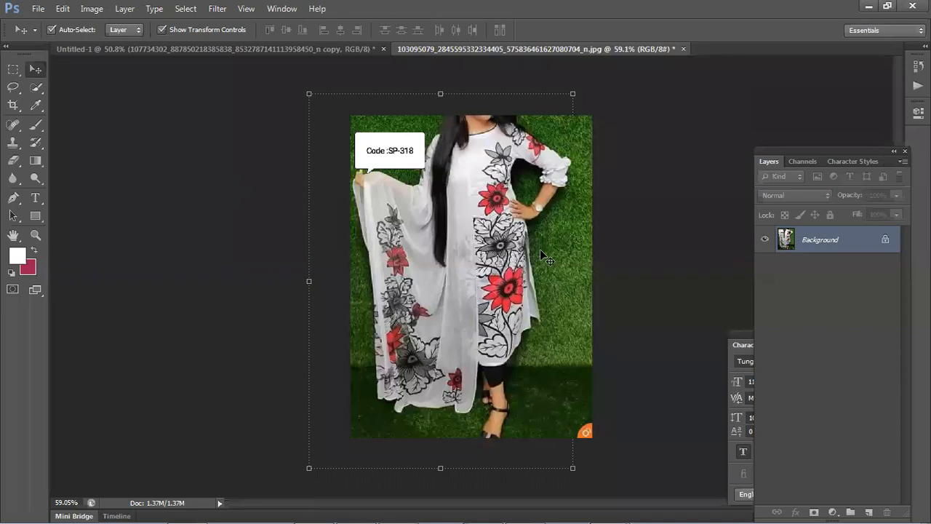
click(685, 48)
click(473, 211)
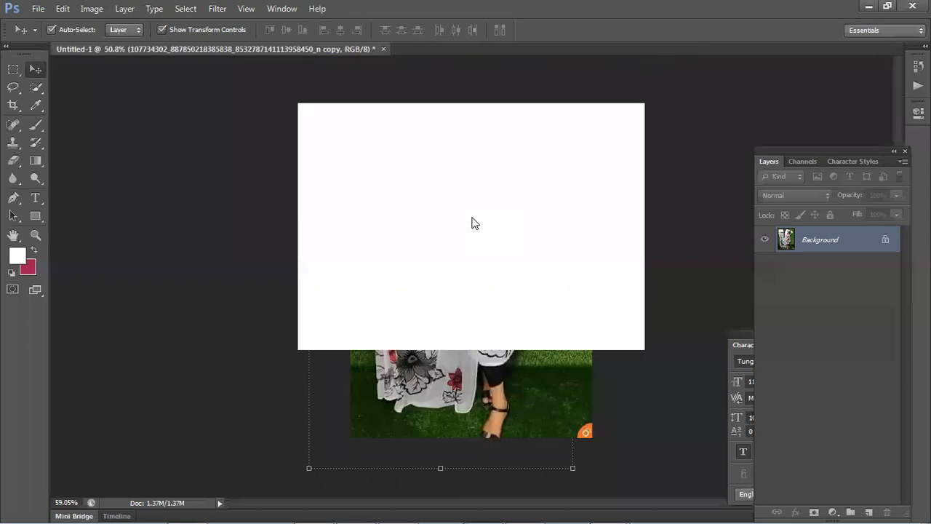
click(292, 59)
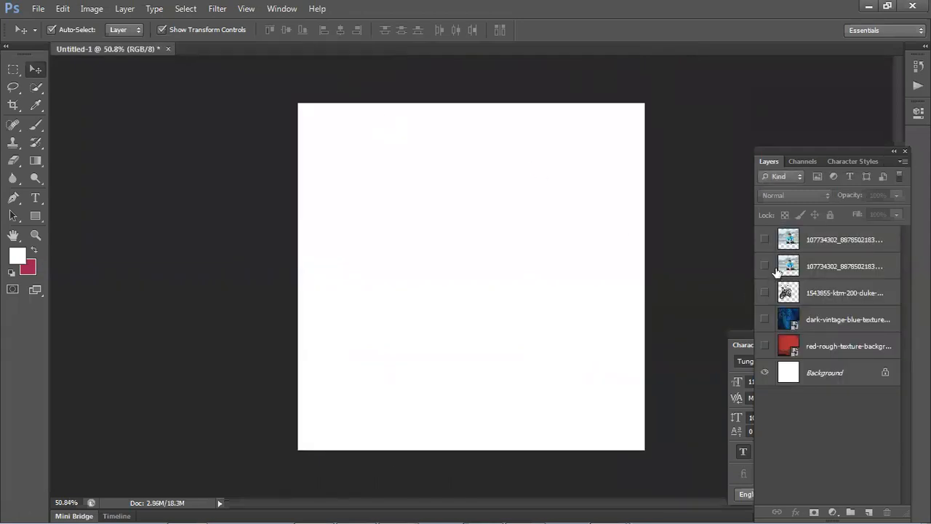
Step: In a new Chrome tab, search Google for 'elephant images hd'
mouse_move(327, 502)
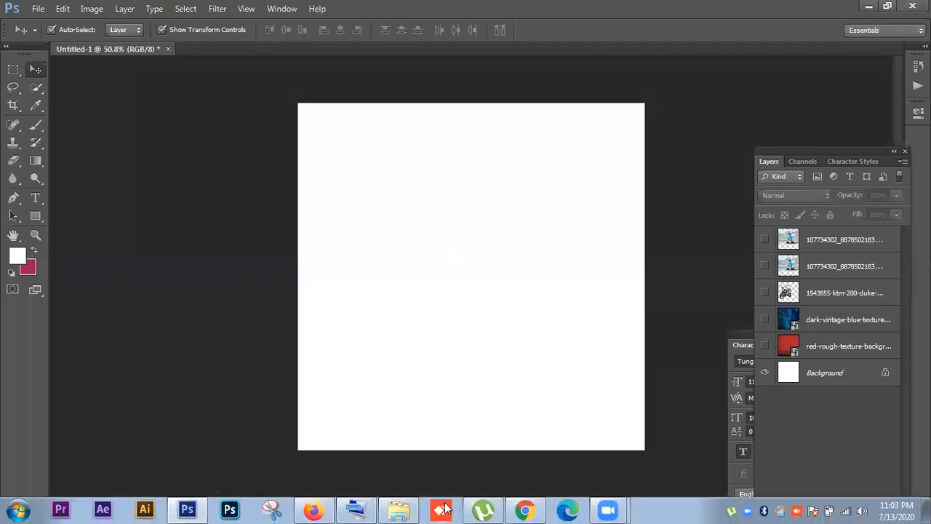
click(525, 509)
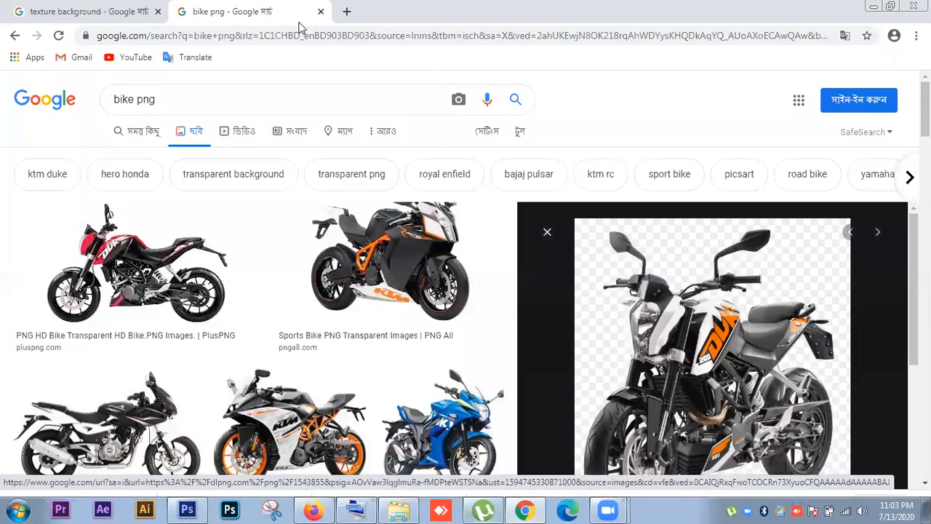
click(344, 11)
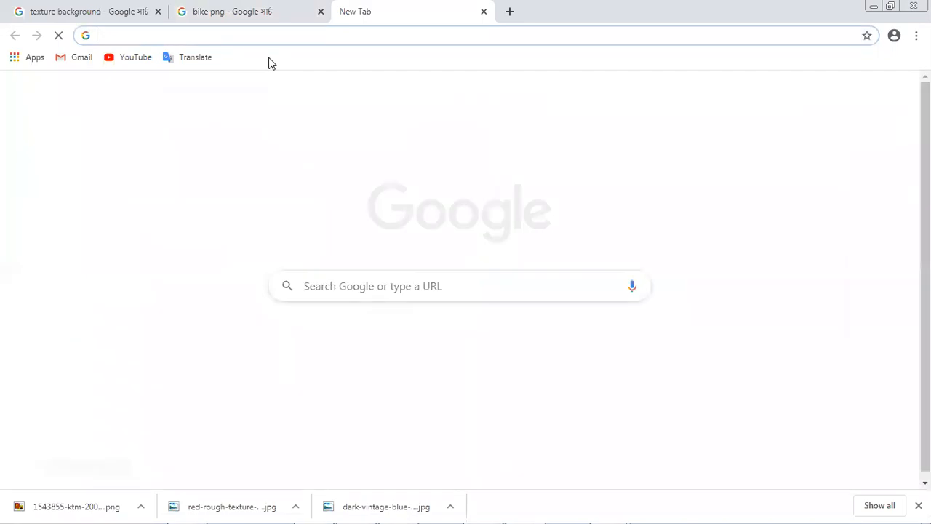
text(ro)
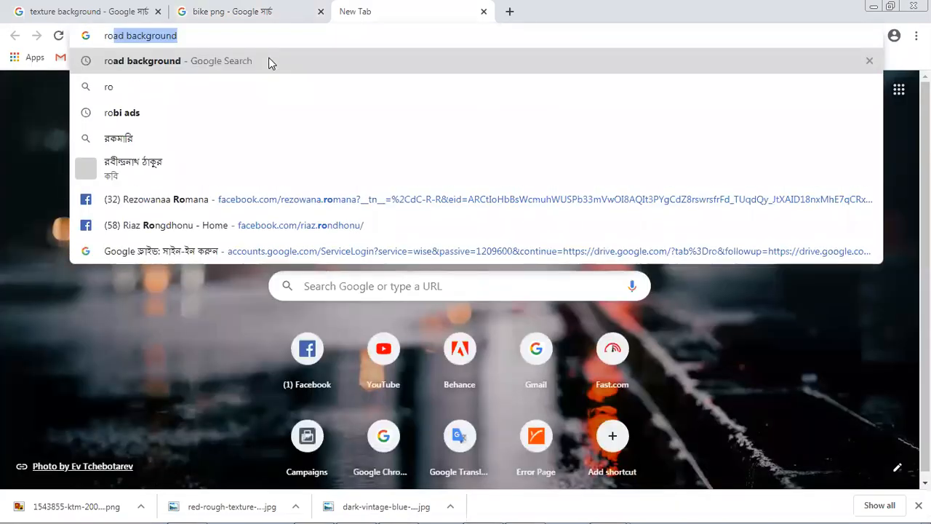
key(BackSpace)
key(BackSpace)
key(BackSpace)
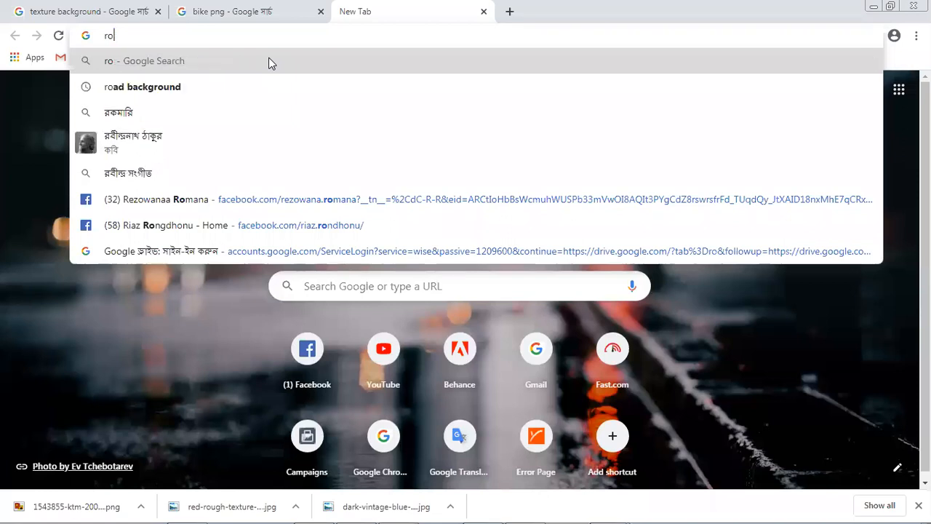
text(elepha)
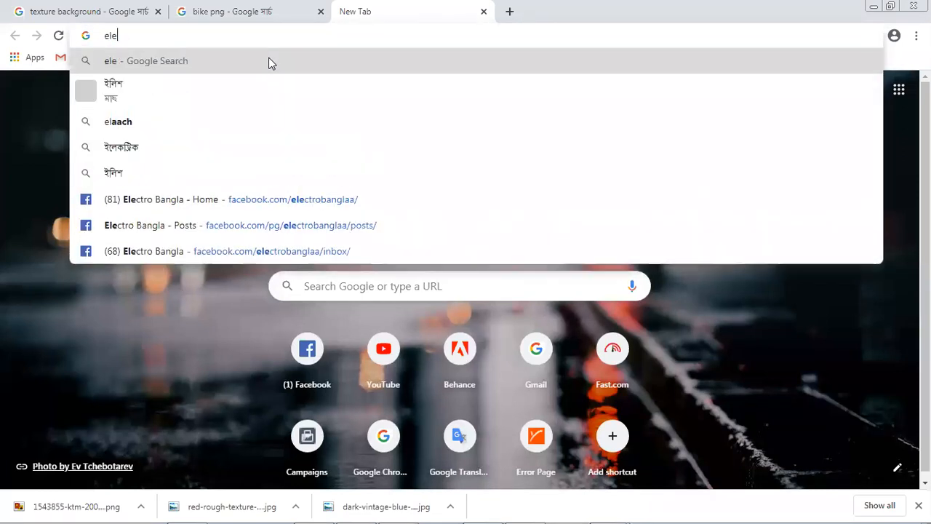
key(Down)
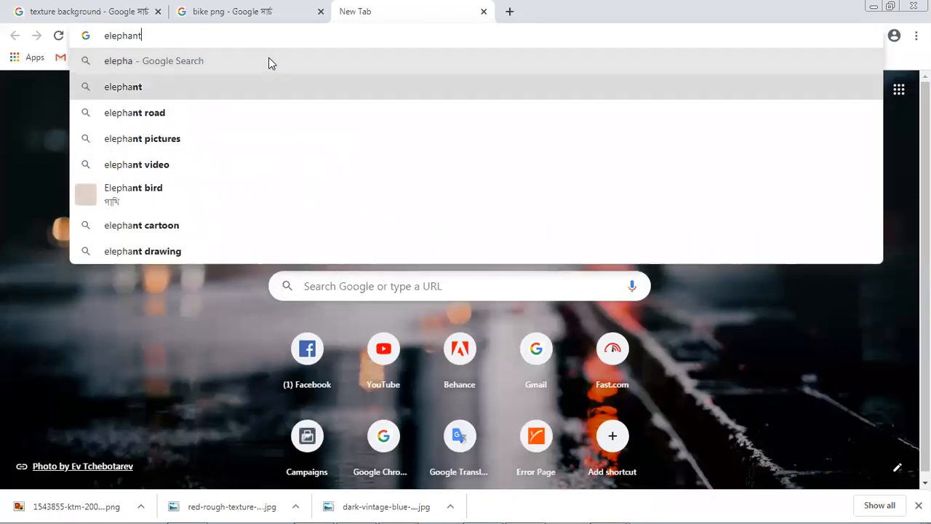
key(Return)
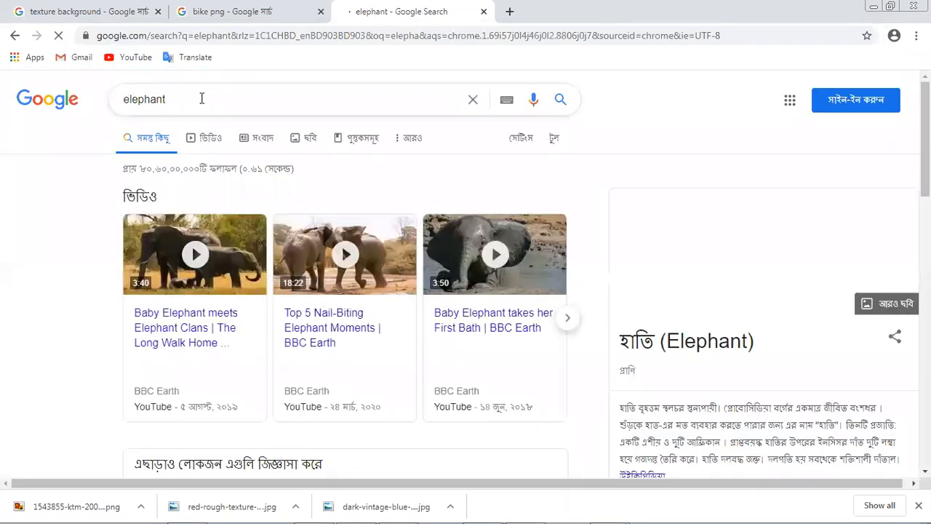
click(211, 99)
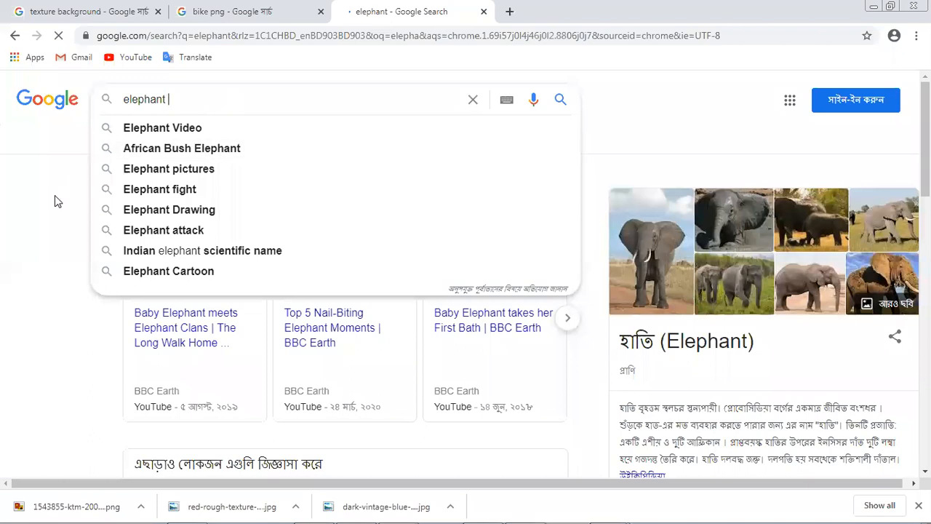
text(im)
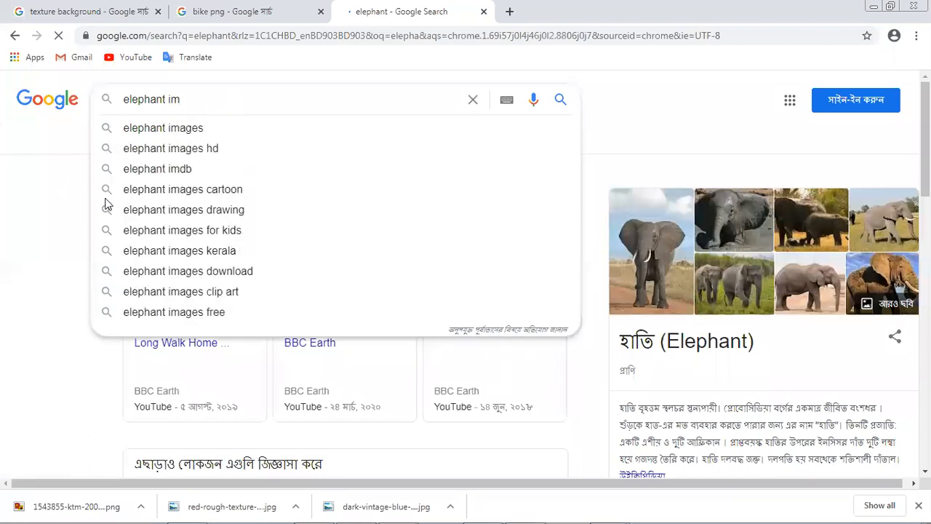
click(182, 151)
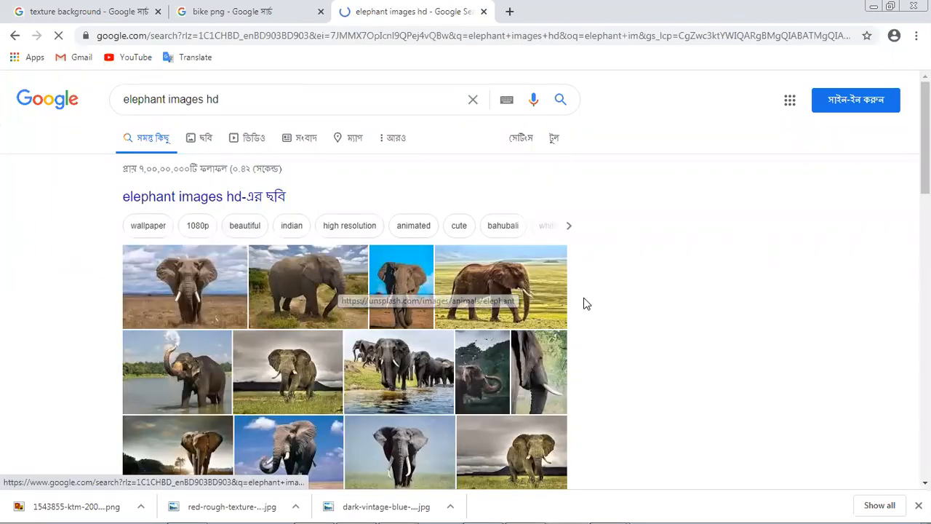
Step: Switch to image results and filter them to Large size
scroll(296, 378, down, 1)
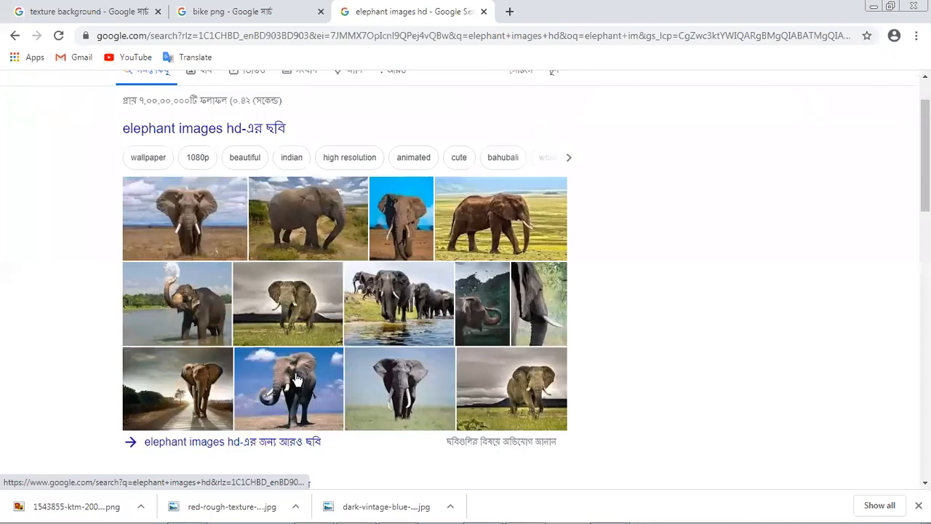
click(317, 211)
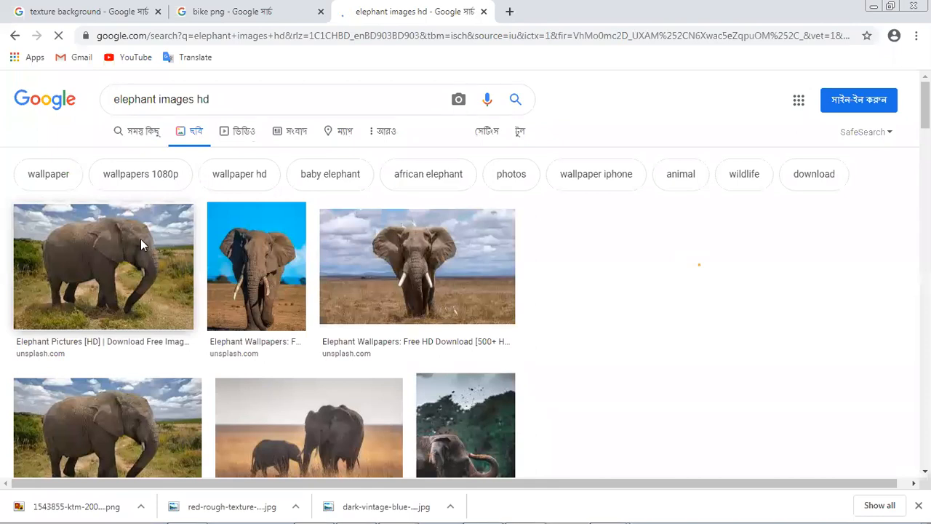
click(141, 241)
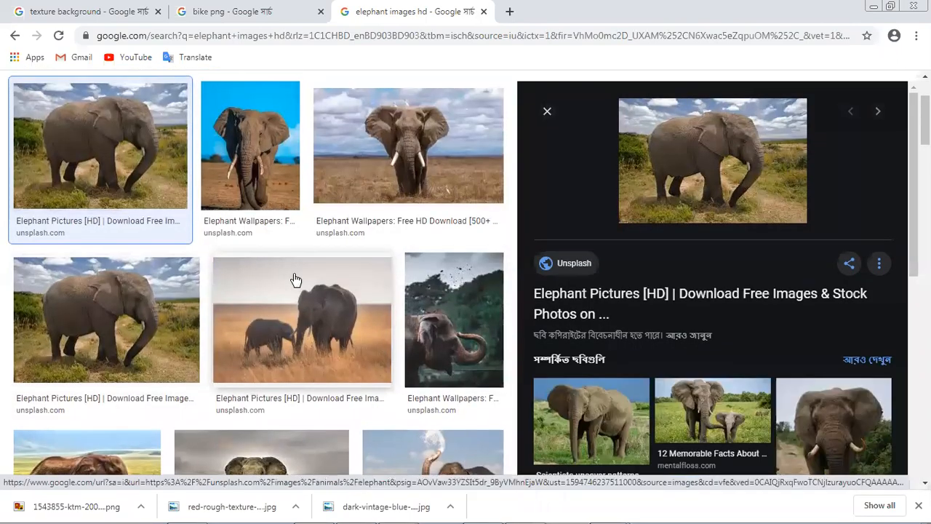
scroll(294, 280, up, 2)
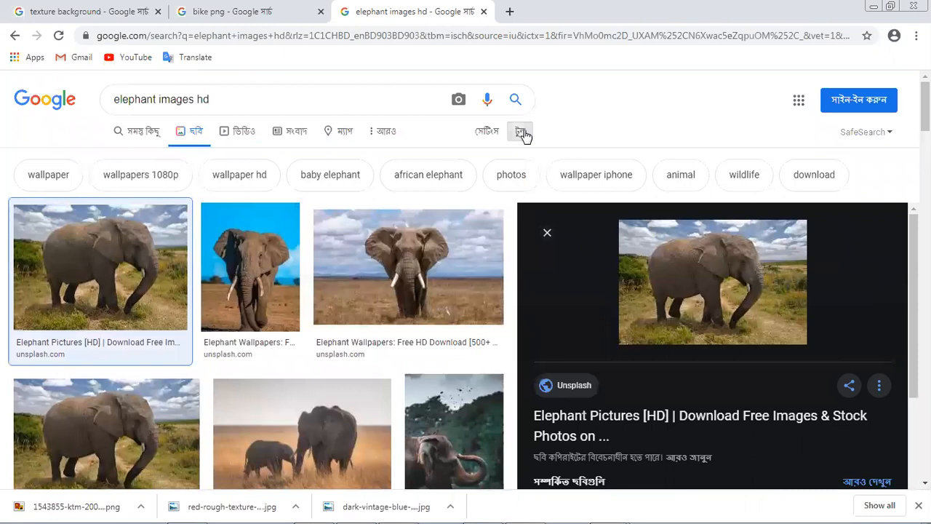
click(520, 133)
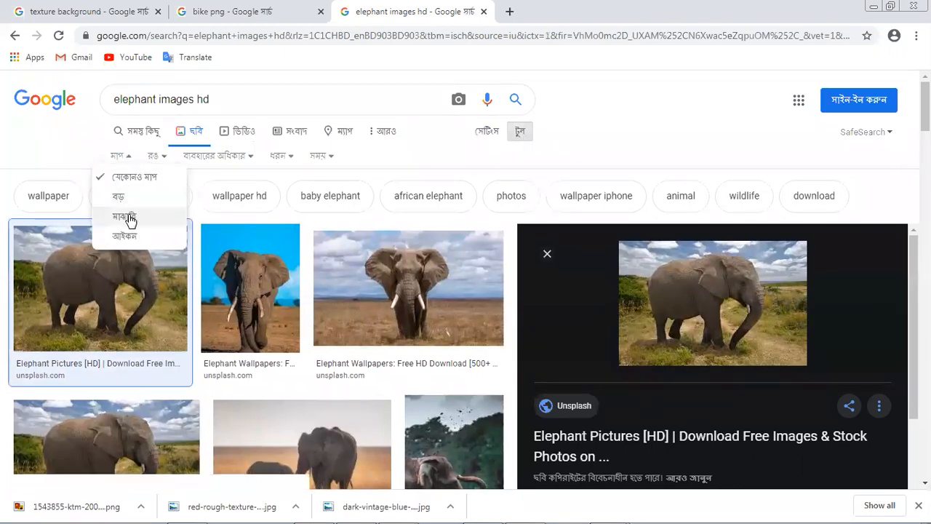
click(129, 199)
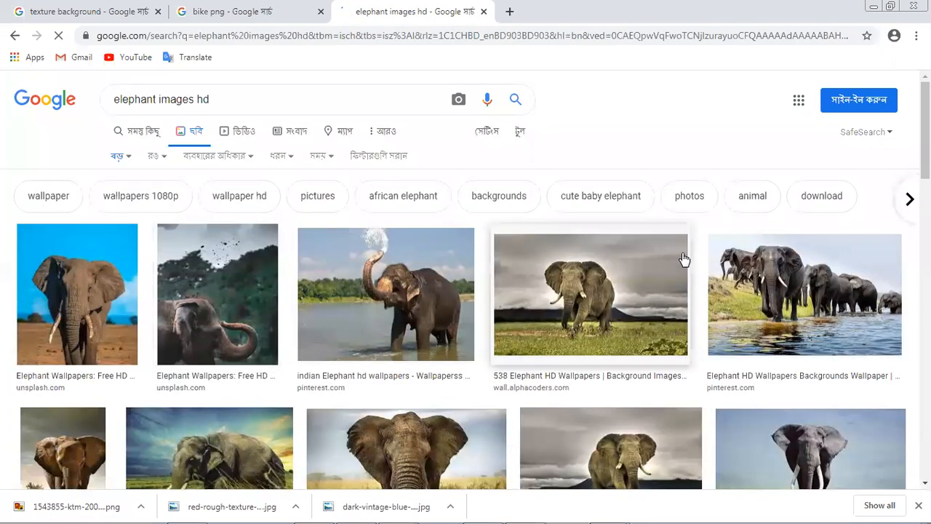
Step: Open the PixelsTalk elephant photo and choose Save image as for it
scroll(645, 263, down, 1)
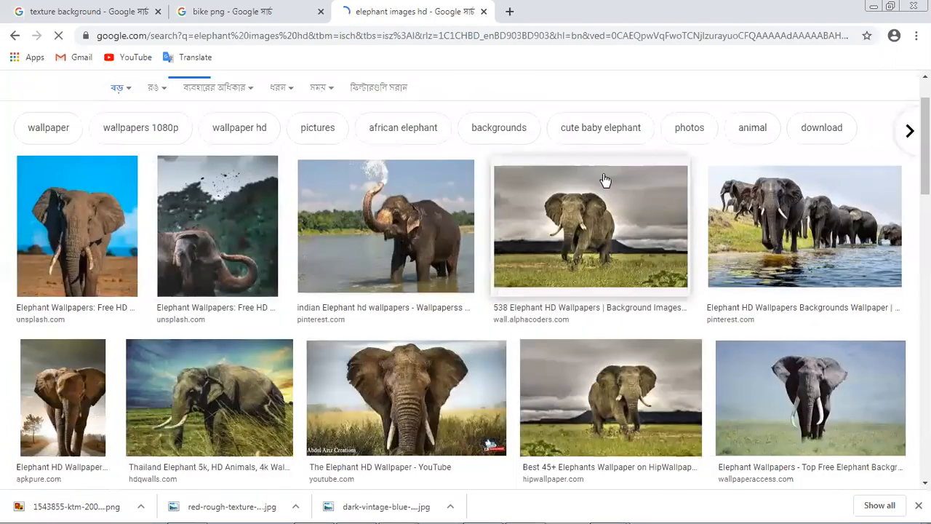
scroll(606, 177, down, 4)
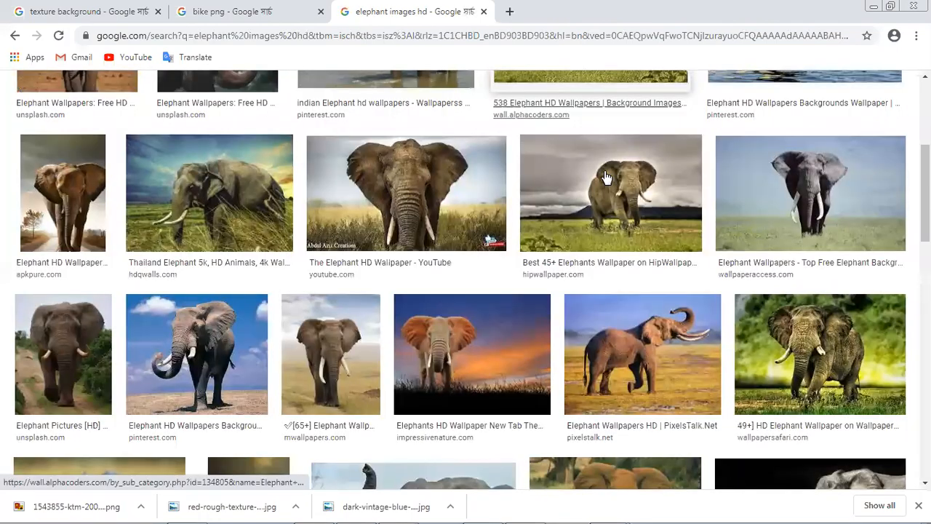
scroll(606, 178, down, 1)
scroll(626, 146, down, 1)
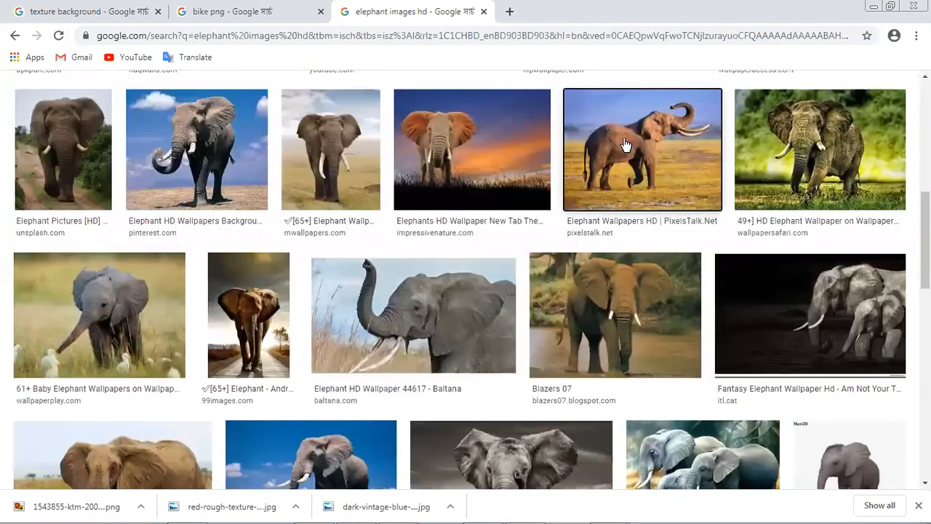
click(625, 145)
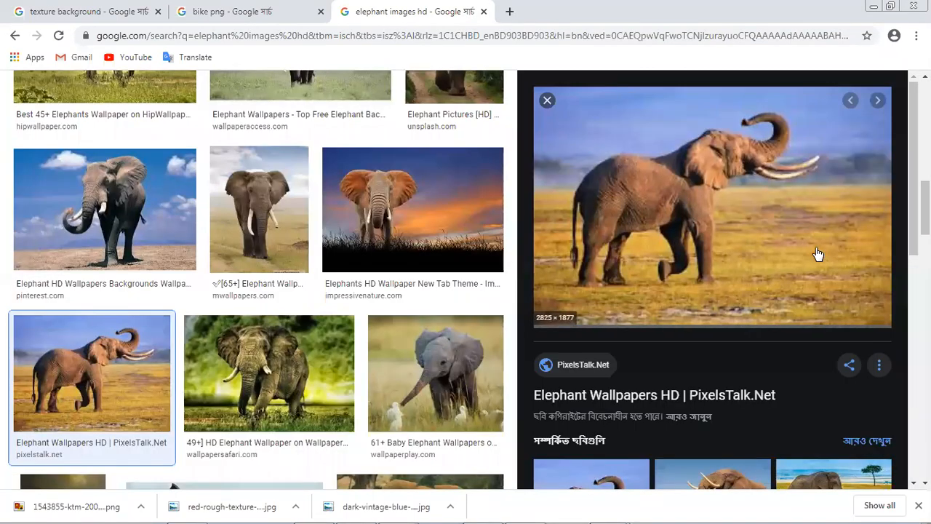
right_click(673, 216)
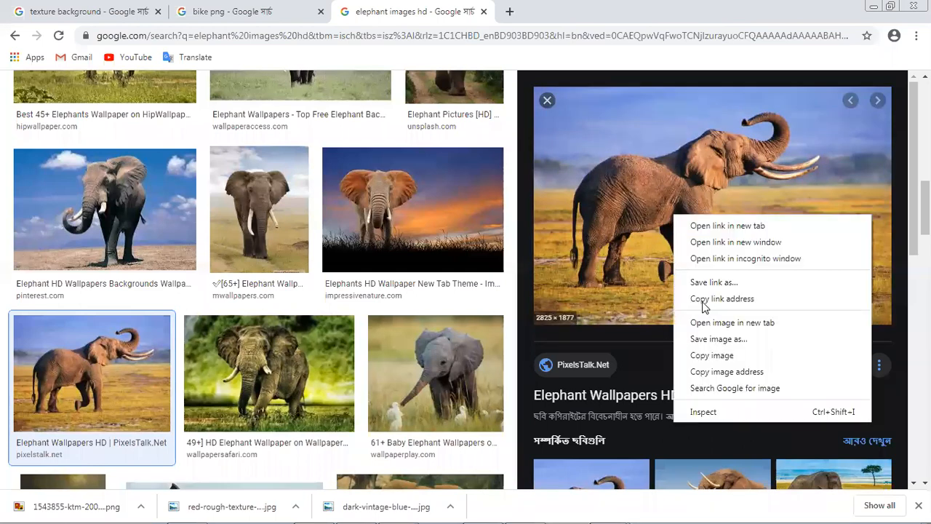
click(711, 339)
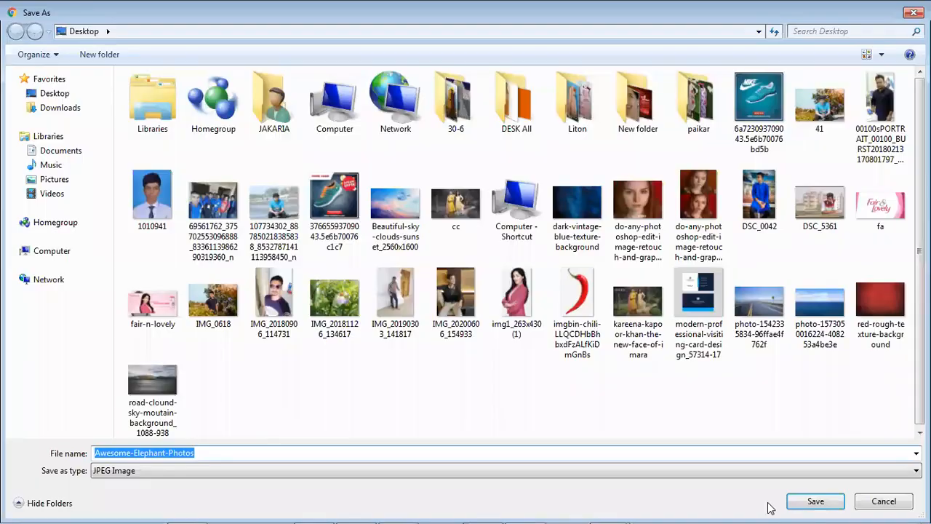
Step: Save the elephant photo to the Desktop, then search for 'tiger images hd'
click(800, 500)
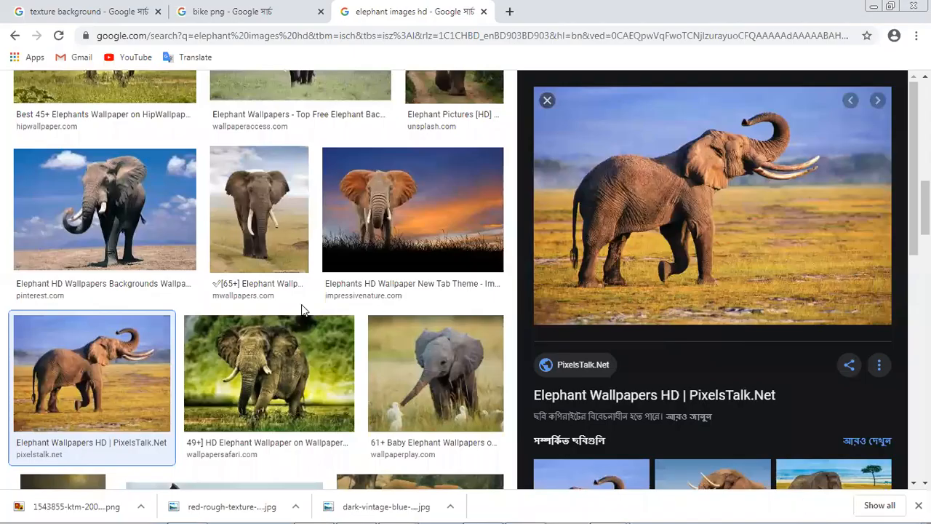
scroll(320, 192, up, 10)
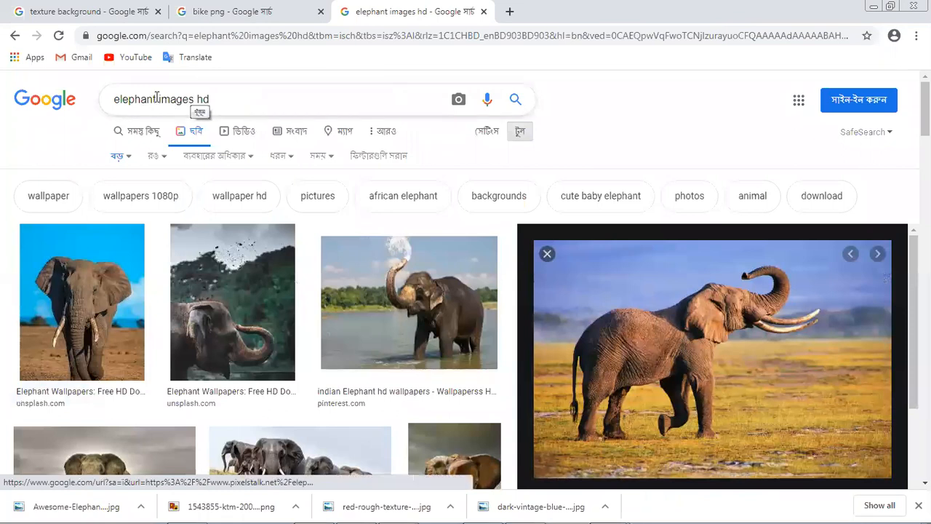
drag(157, 99, 66, 111)
key(BackSpace)
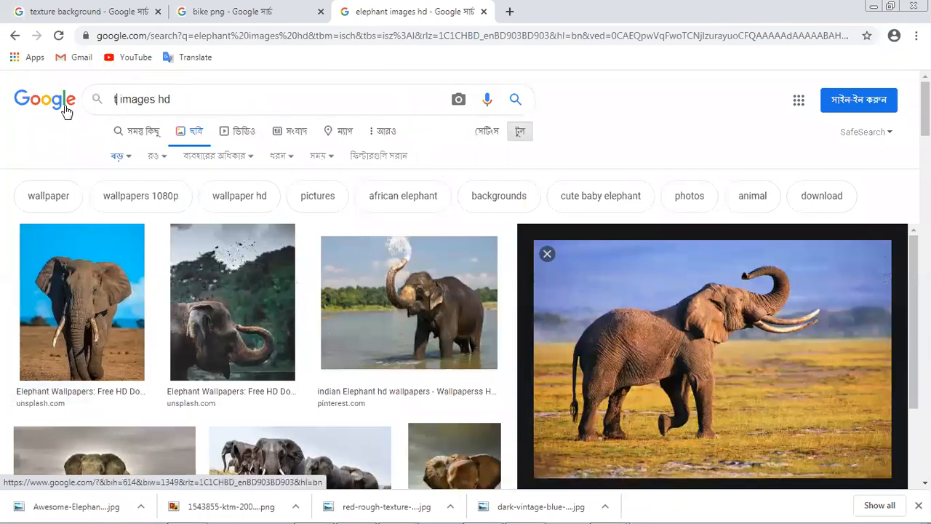
text(tig)
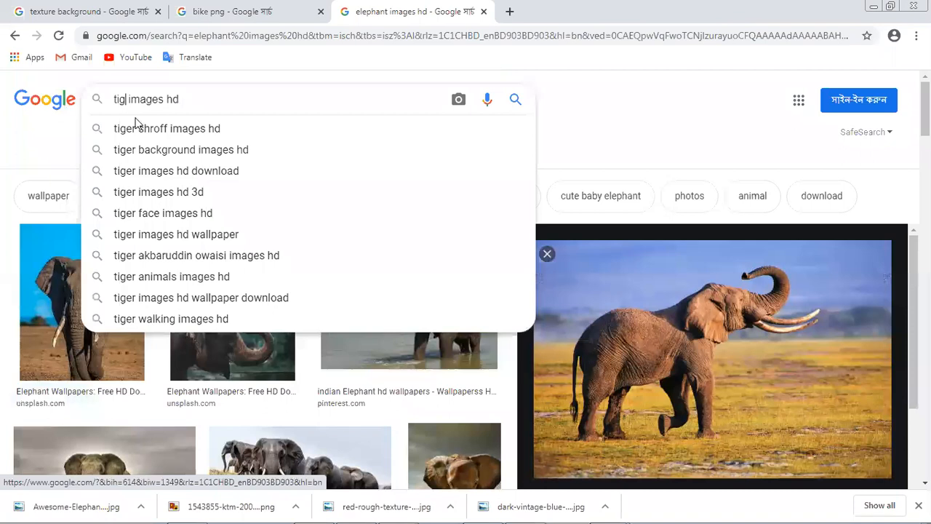
text(er)
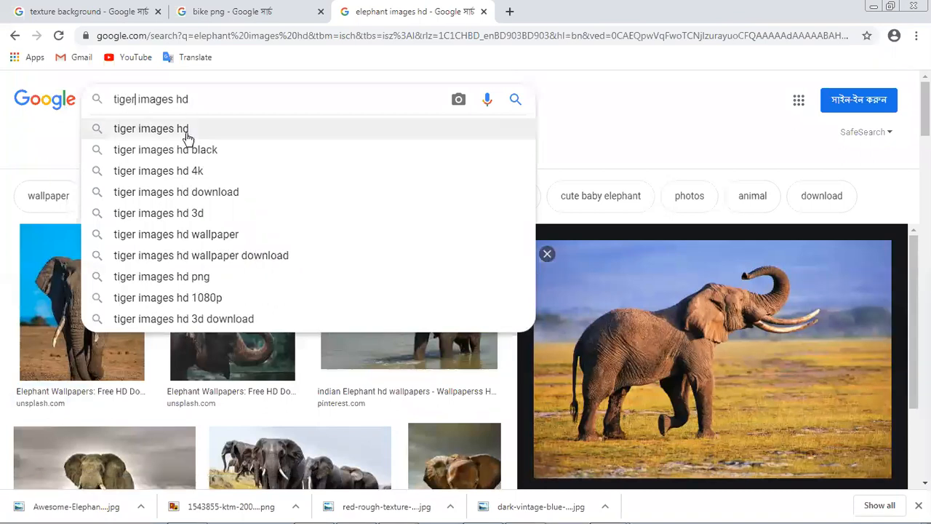
click(185, 133)
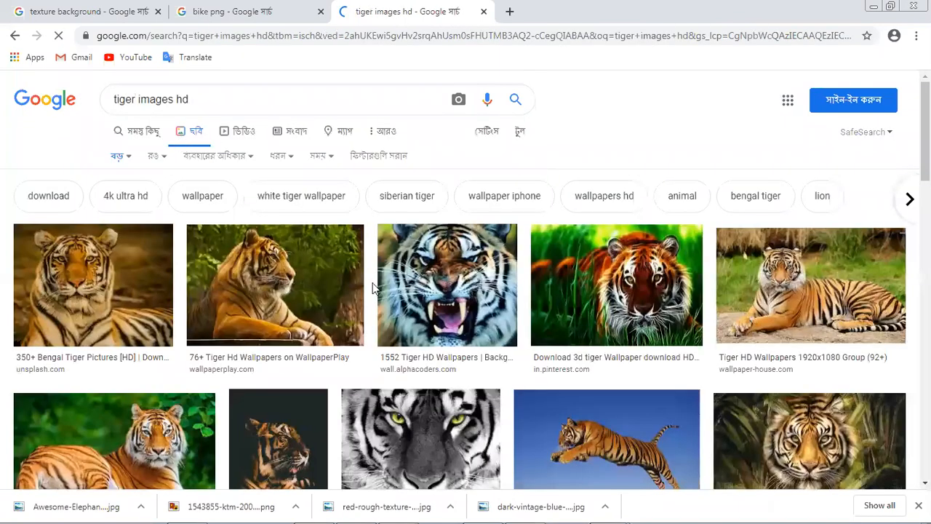
Step: Open the standing tiger photo and save it to the Desktop as Animal-Tiger-HD-Wallpaper-HD-Wallpapers JPEG
scroll(373, 272, down, 2)
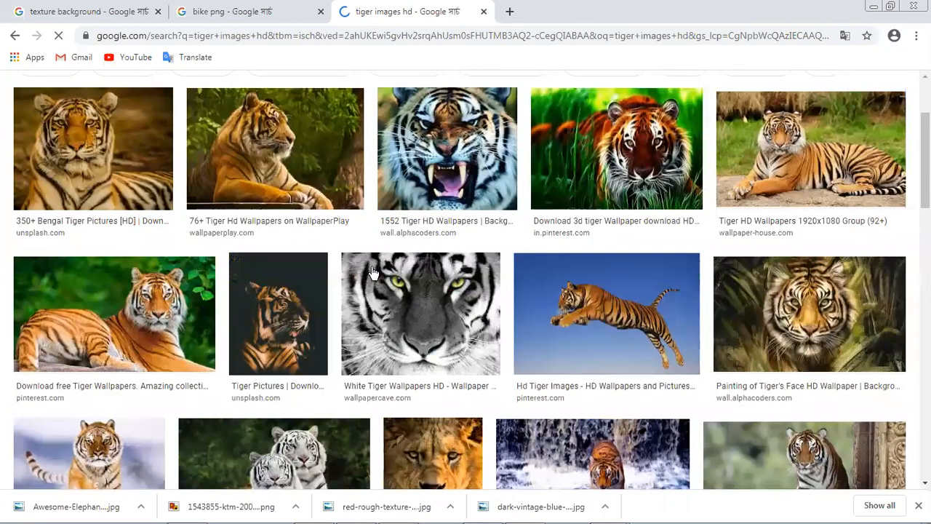
scroll(375, 269, down, 6)
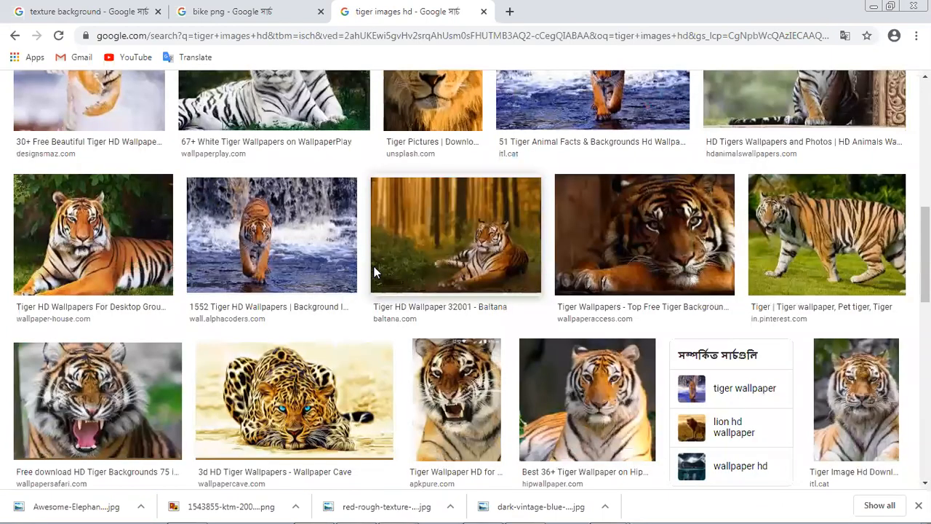
scroll(373, 269, down, 1)
scroll(374, 274, down, 2)
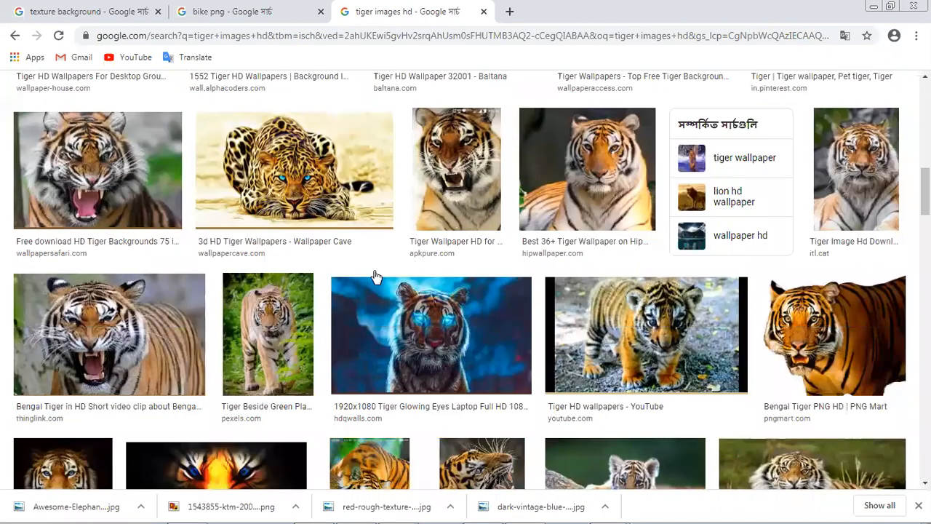
scroll(376, 276, down, 3)
scroll(376, 276, down, 2)
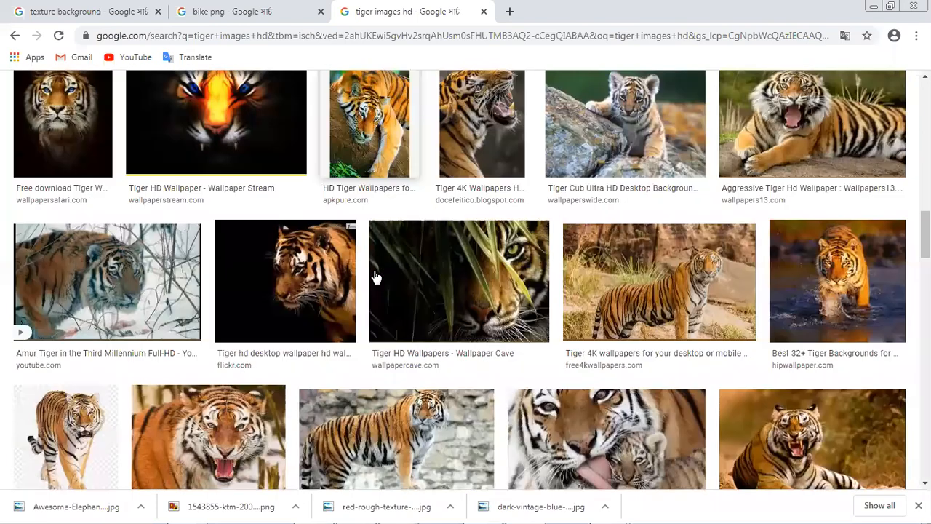
scroll(376, 277, down, 3)
scroll(376, 276, down, 1)
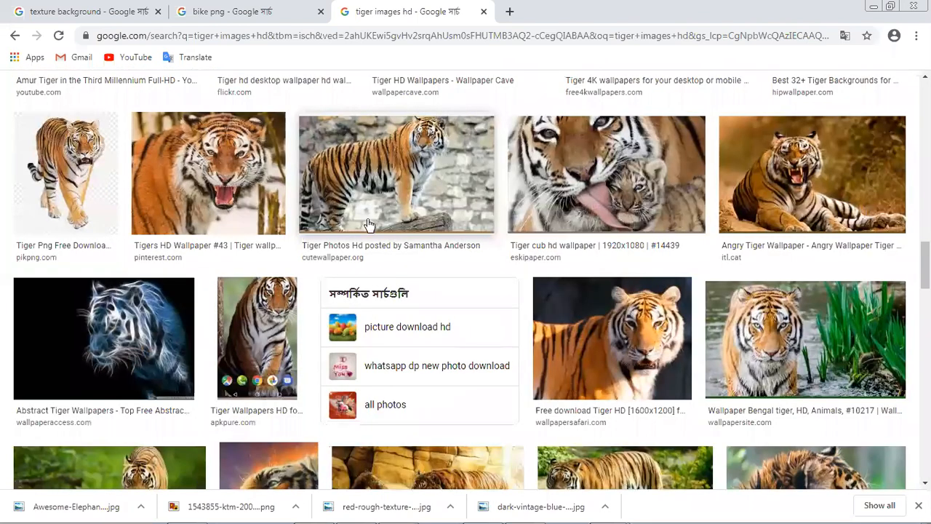
click(445, 193)
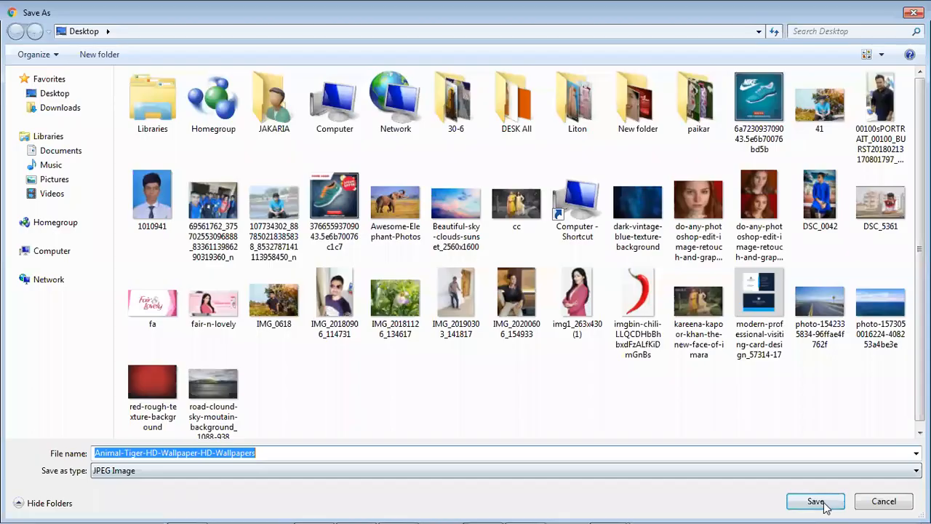
click(824, 505)
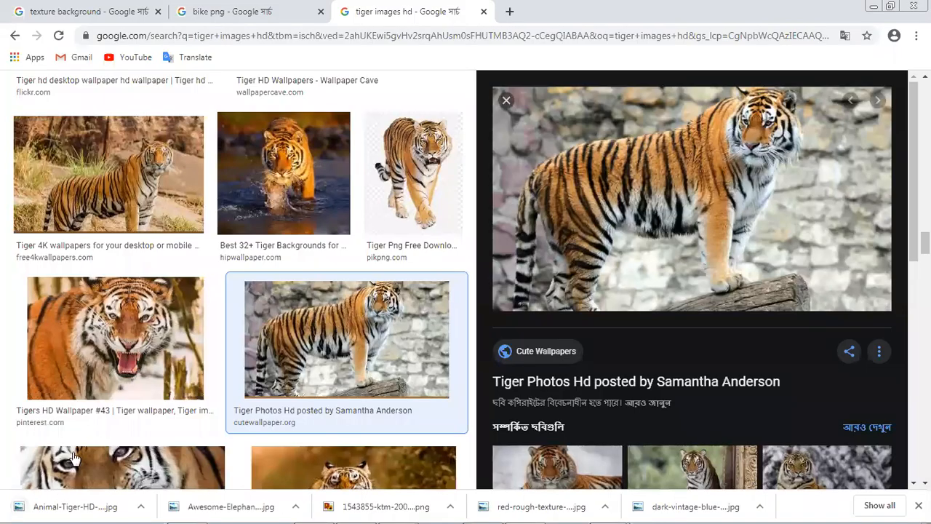
Step: Place the downloaded tiger and elephant photos as layers in Untitled-1, accepting the damaged-data warning
drag(152, 476, 200, 513)
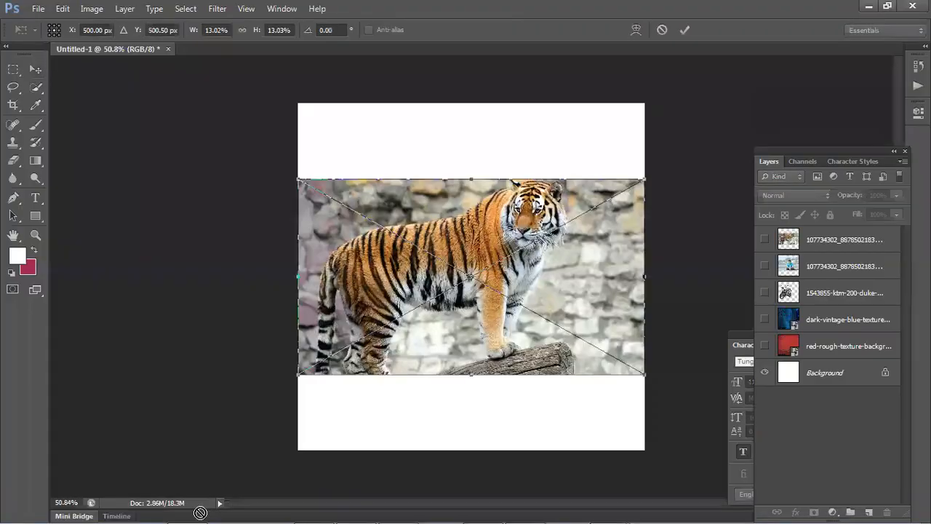
double_click(507, 12)
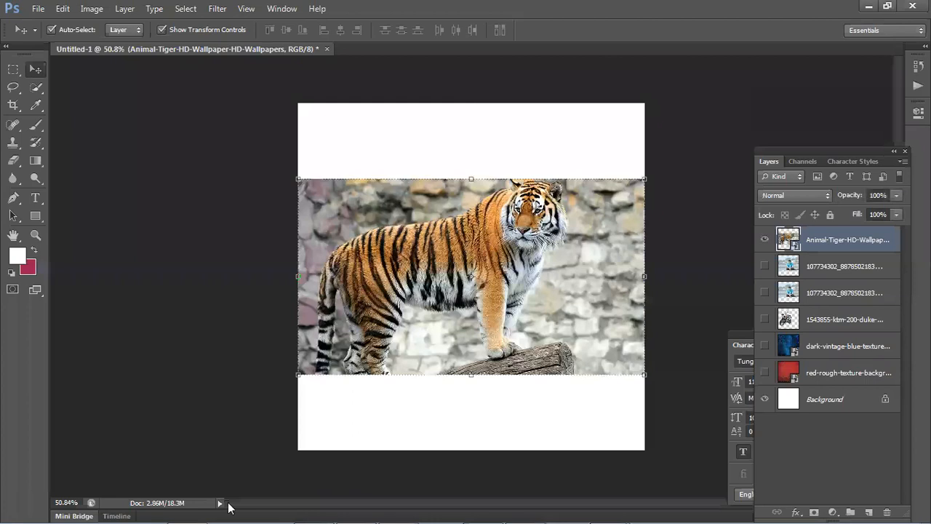
drag(228, 504, 435, 370)
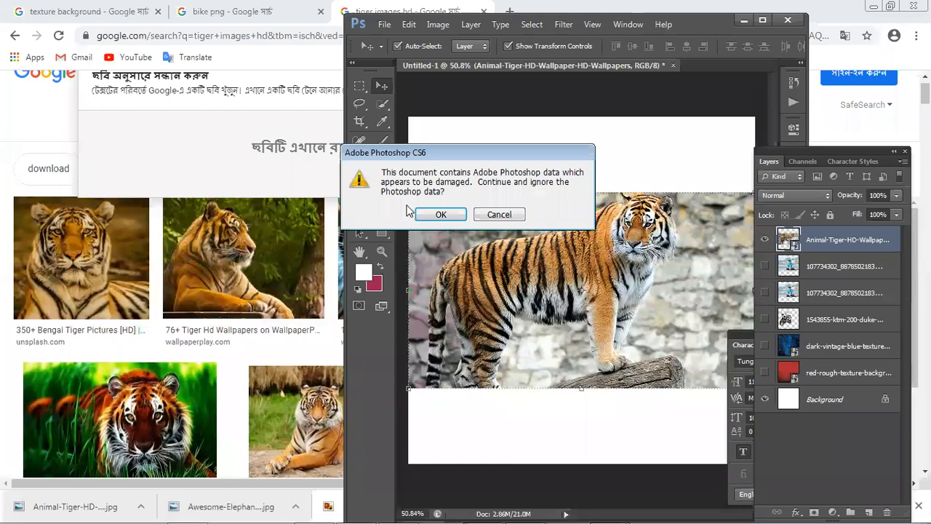
click(439, 214)
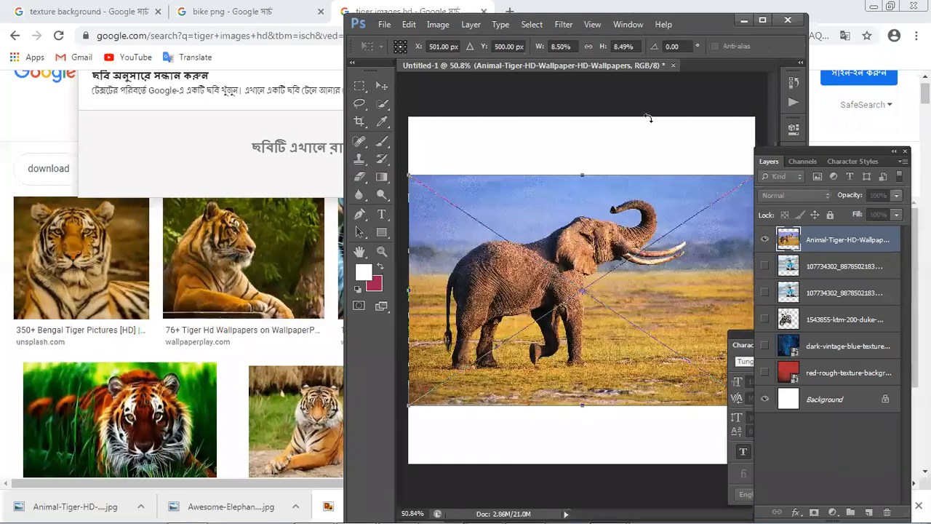
click(762, 20)
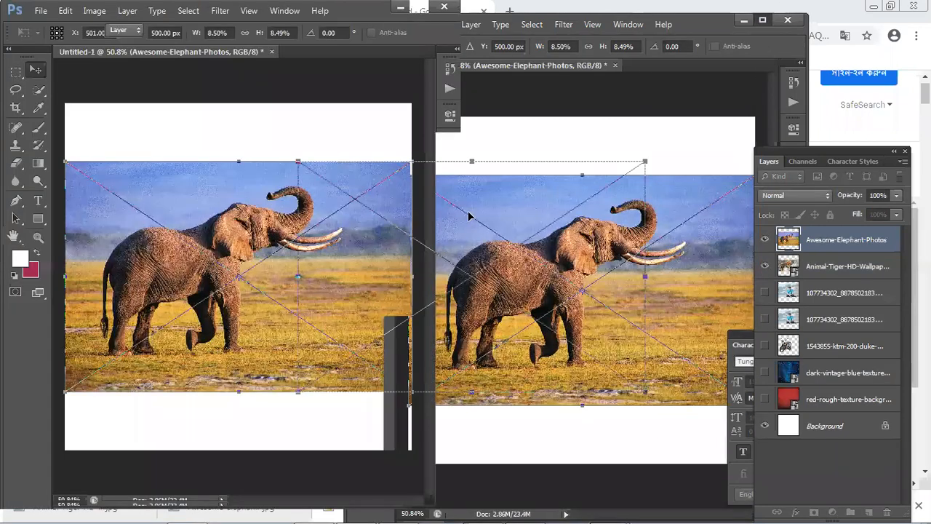
key(Return)
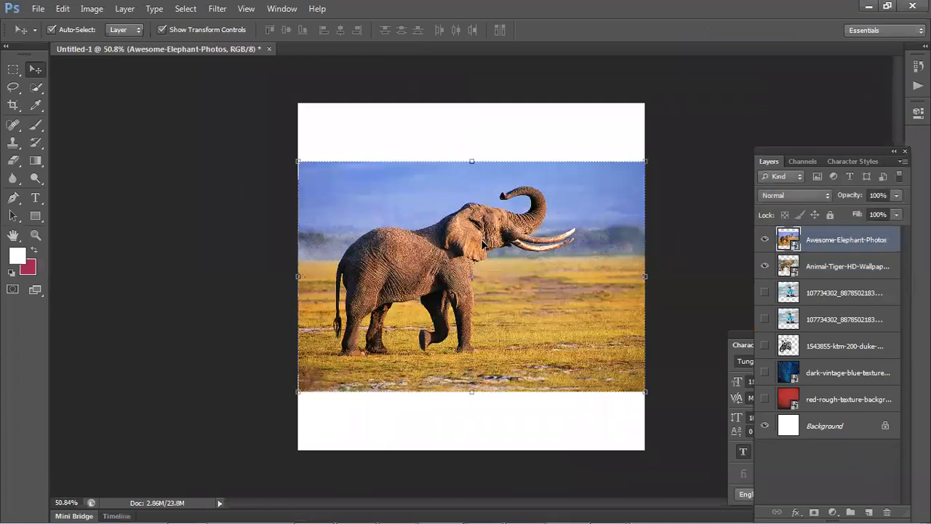
Step: Delete the elephant and tiger layers from Untitled-1
alt+scroll(482, 249, up, 5)
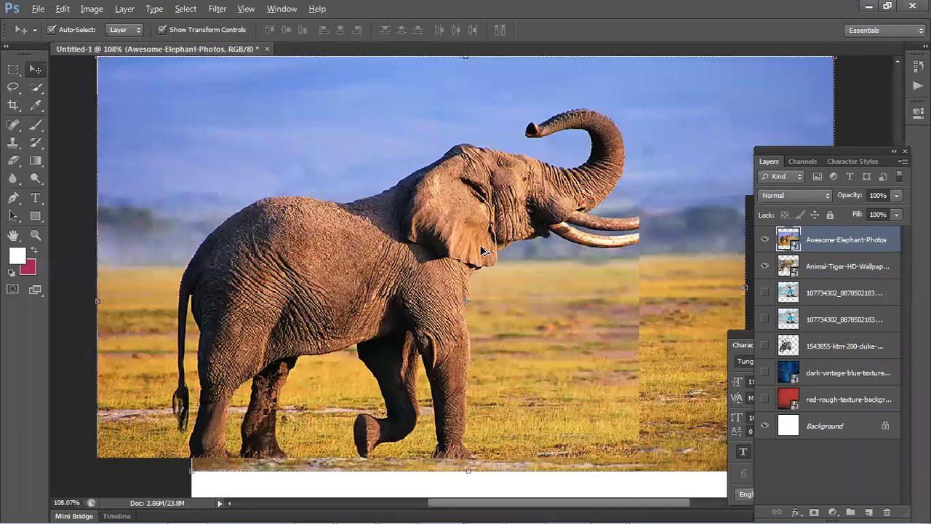
alt+scroll(482, 249, down, 5)
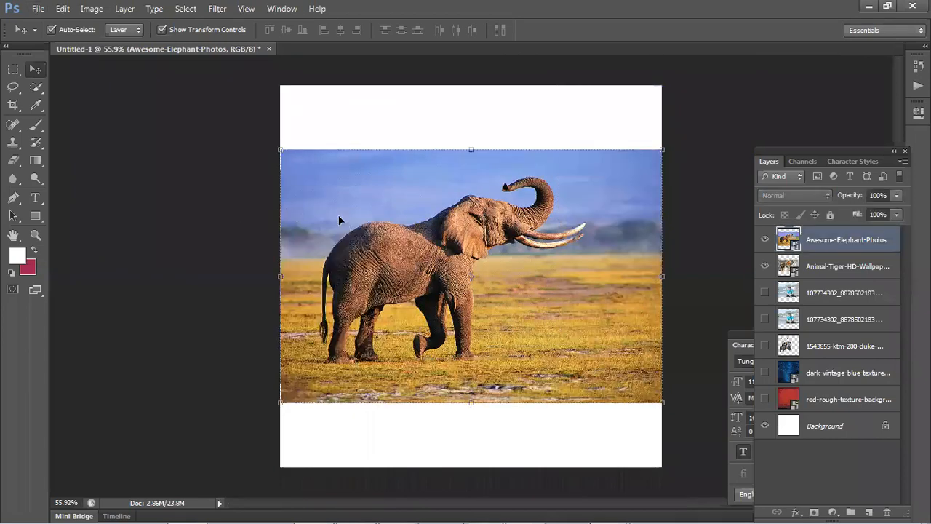
key(Delete)
key(Delete)
Step: Open Awesome-Elephant-Photos.jpg as its own document, then drag the saved tiger photo into it
drag(474, 10, 534, 46)
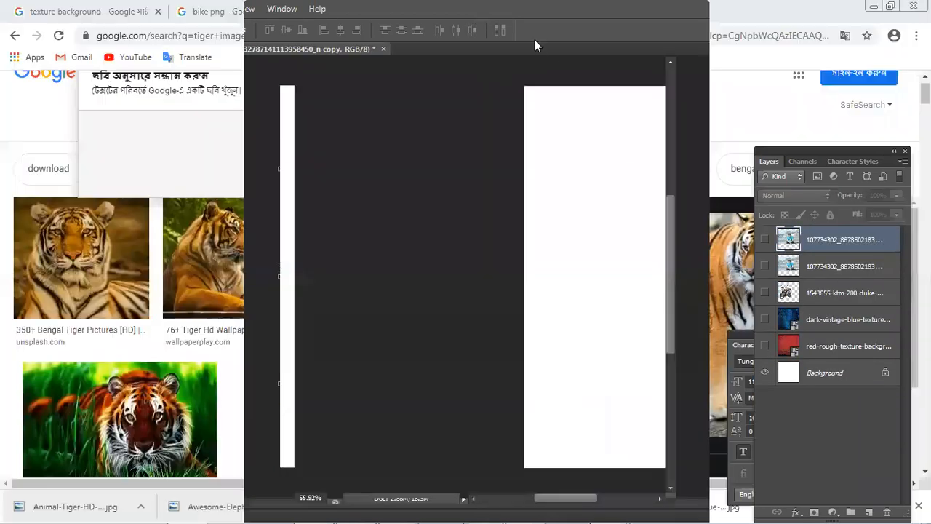
drag(235, 503, 574, 48)
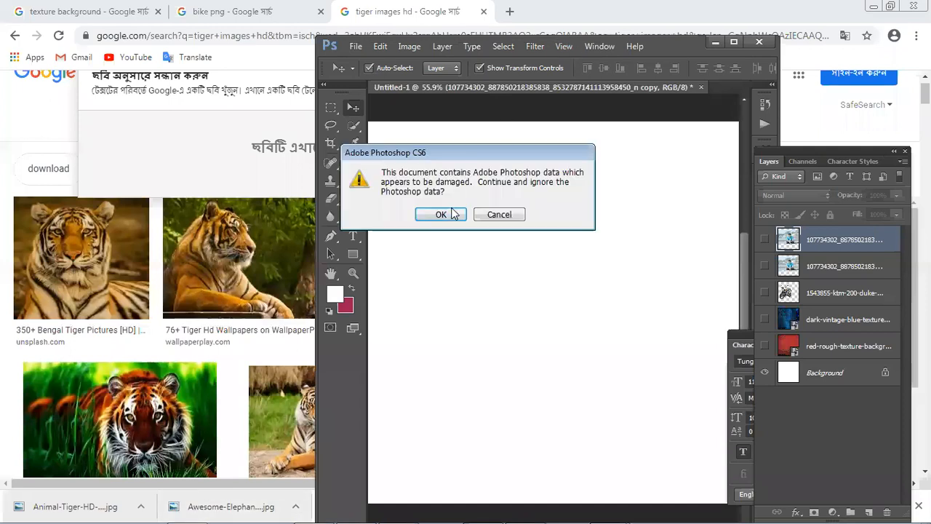
click(441, 215)
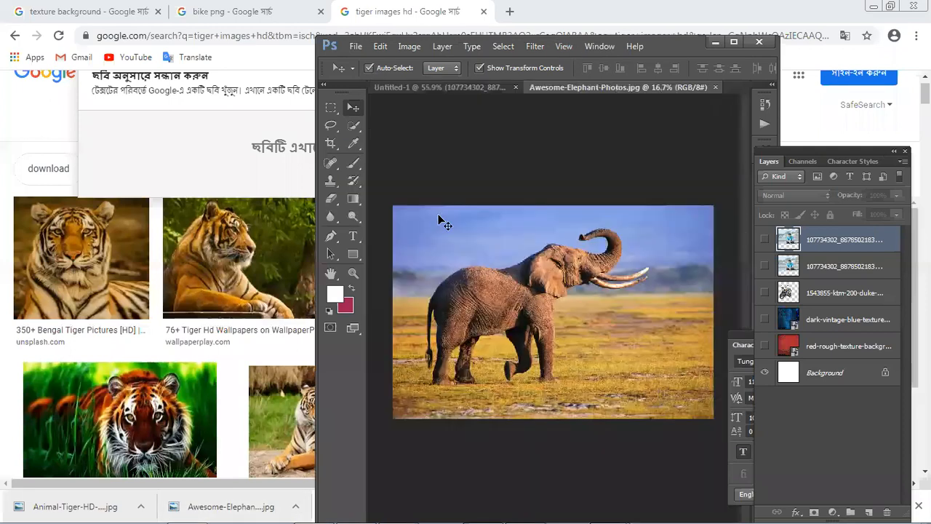
scroll(495, 285, up, 5)
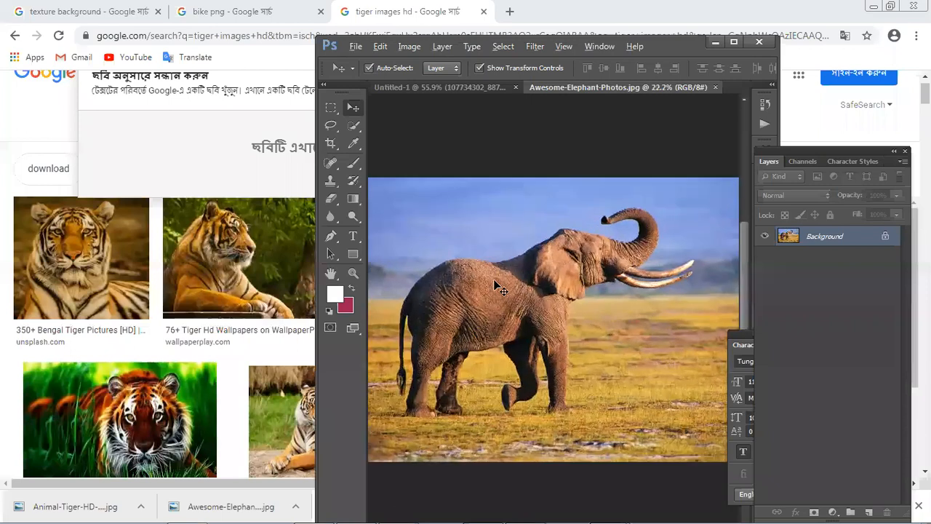
scroll(495, 285, down, 3)
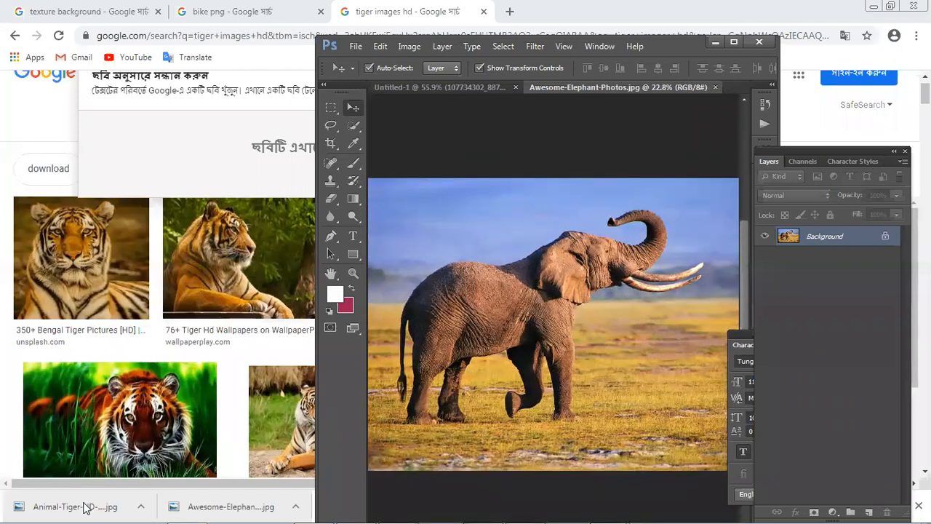
drag(73, 506, 531, 232)
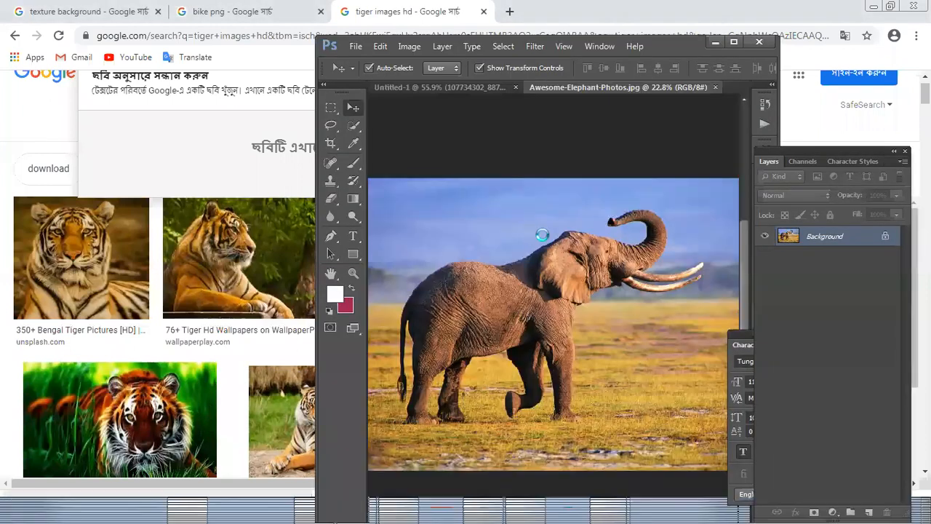
Step: Set the tiger layer to 64% opacity, enlarge it to about 120% over the elephant, and commit
click(734, 41)
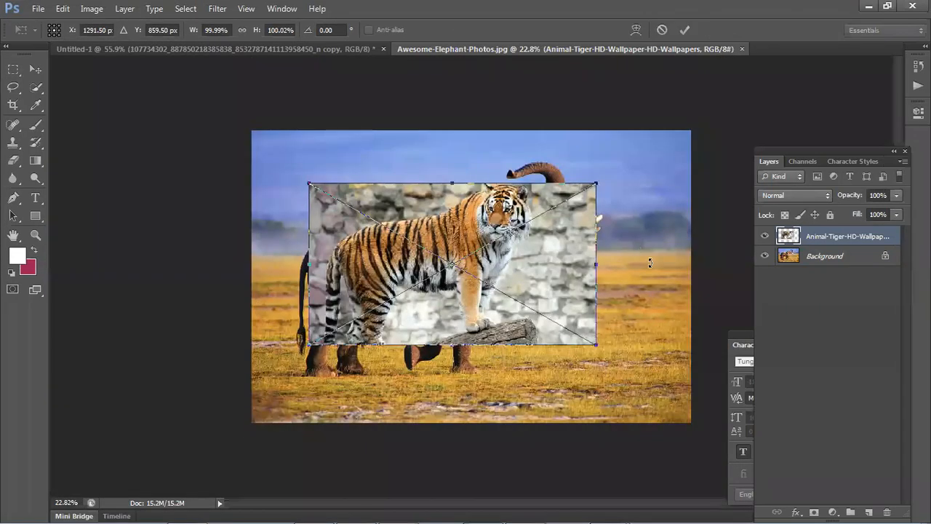
click(898, 196)
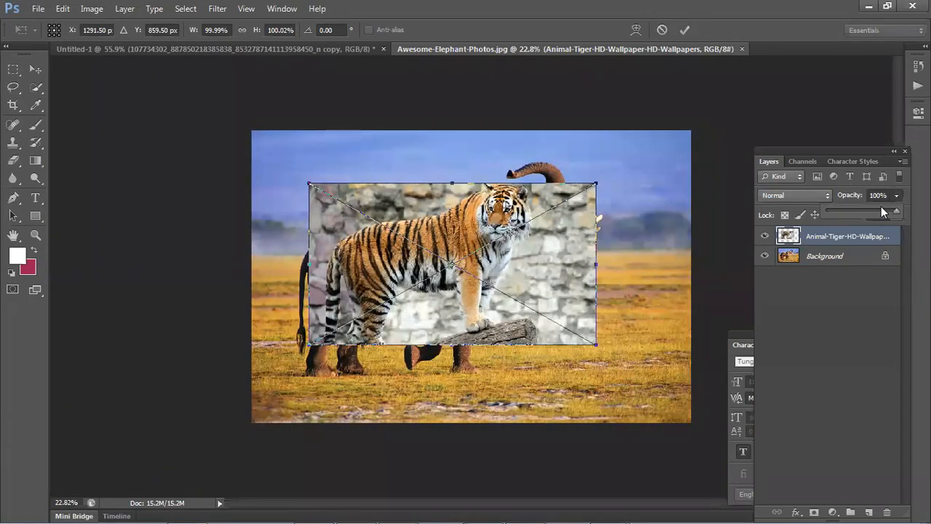
drag(877, 207, 871, 210)
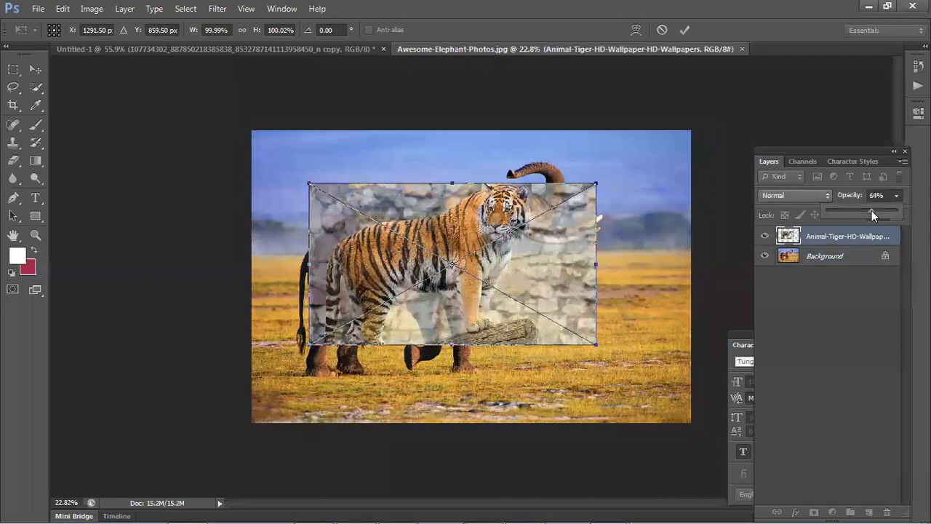
drag(308, 182, 285, 170)
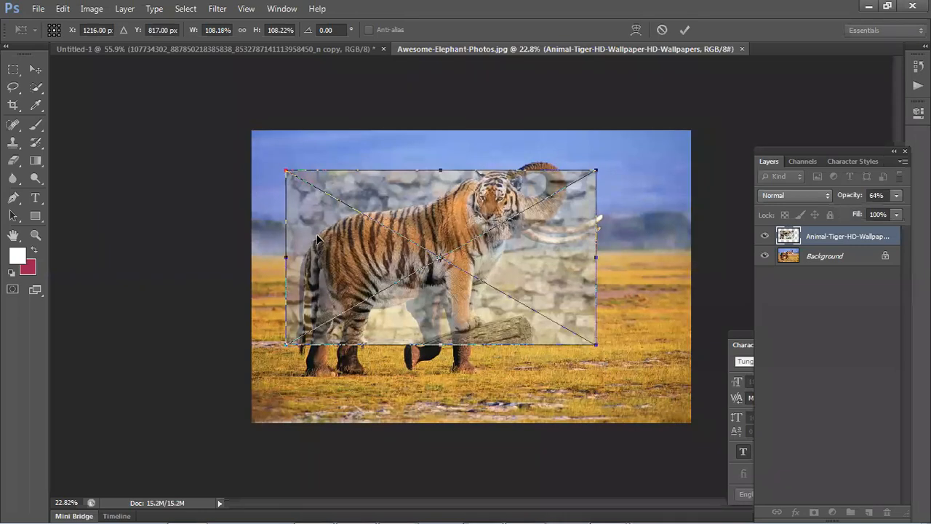
drag(596, 343, 637, 358)
drag(484, 323, 475, 327)
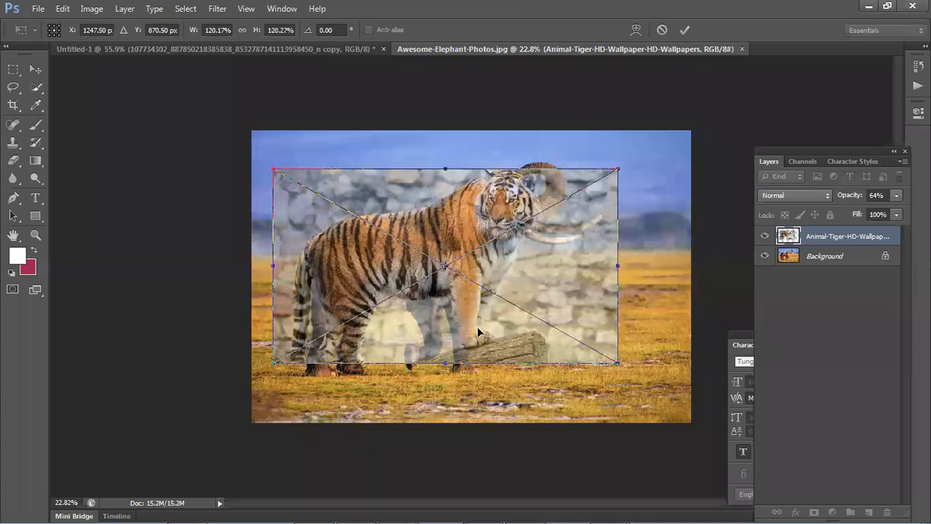
key(Return)
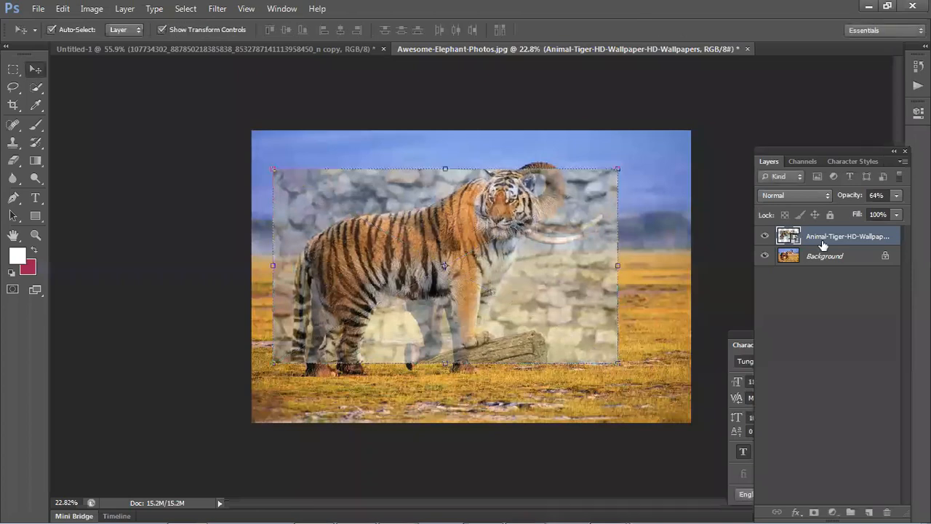
Step: Rasterize the tiger layer and unlock the elephant Background layer
right_click(830, 241)
click(771, 187)
click(883, 263)
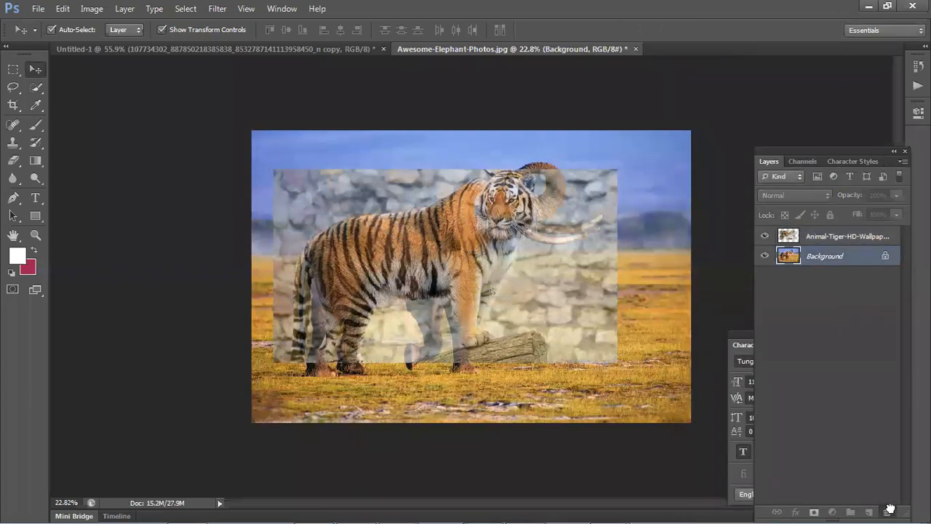
drag(889, 509, 887, 512)
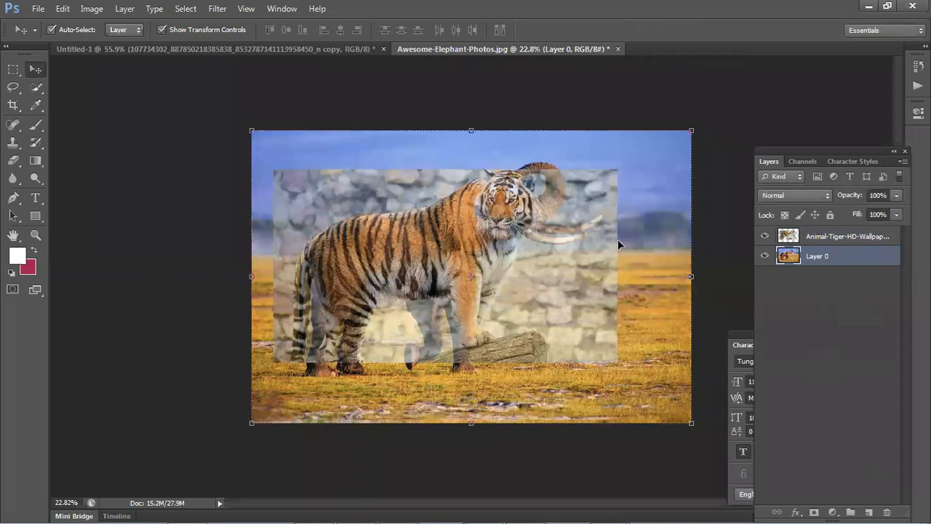
Step: Free-transform the tiger layer taller and shift it upward over the elephant
click(478, 304)
key(ctrl+t)
drag(445, 361, 443, 398)
drag(440, 341, 438, 329)
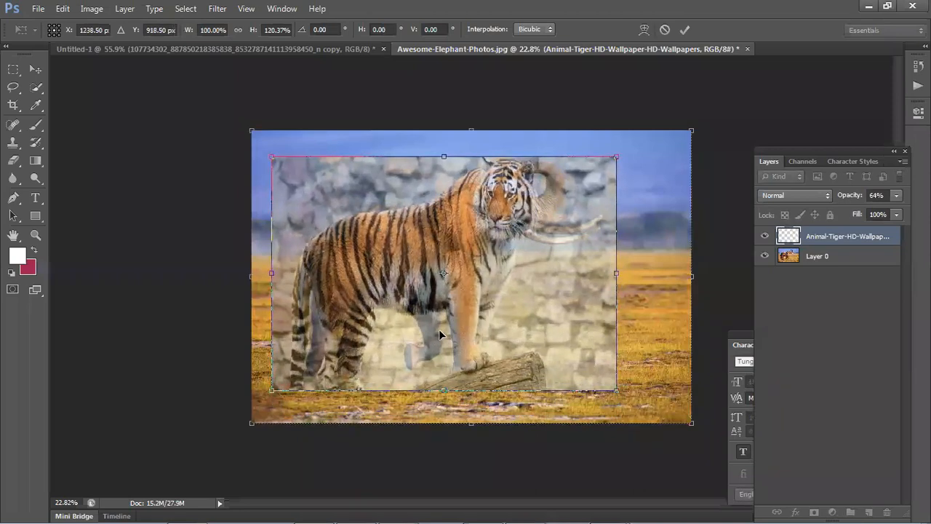
key(Return)
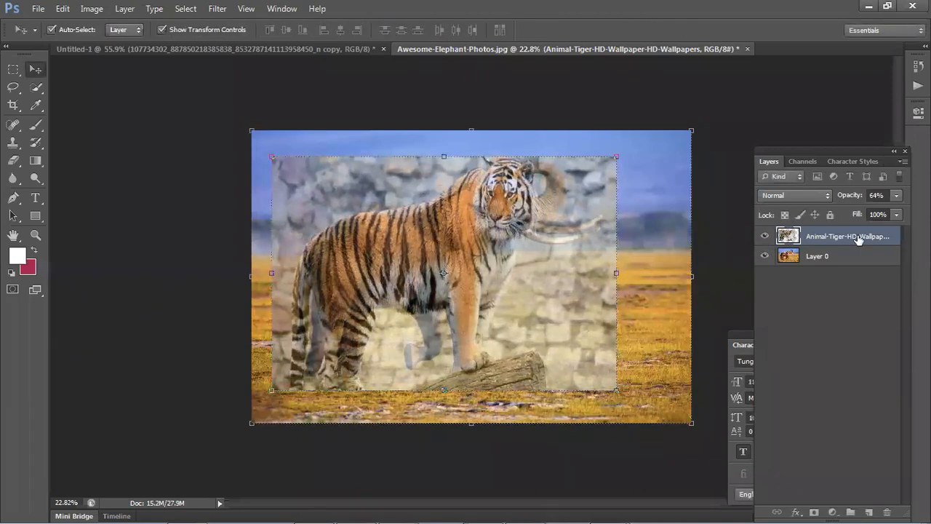
Step: Add a white layer mask to the tiger layer and pick the Brush tool
right_click(858, 237)
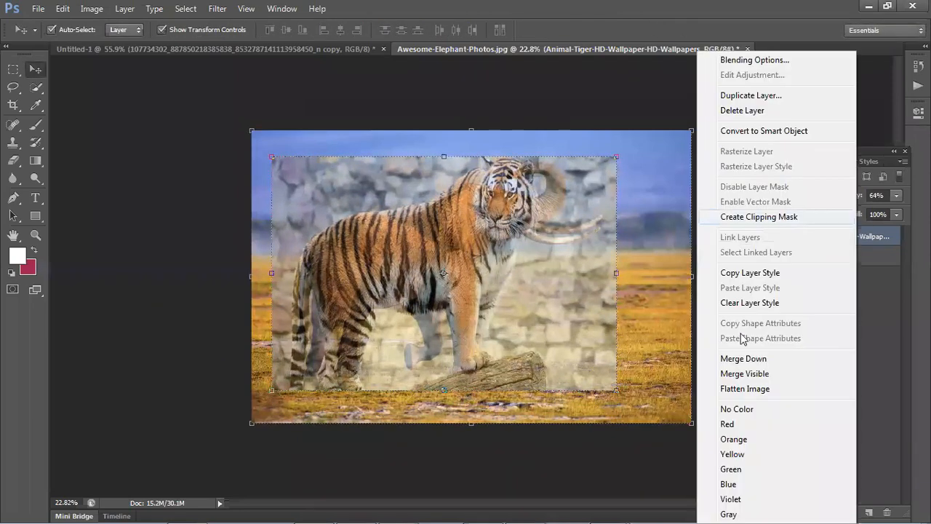
click(641, 460)
click(813, 512)
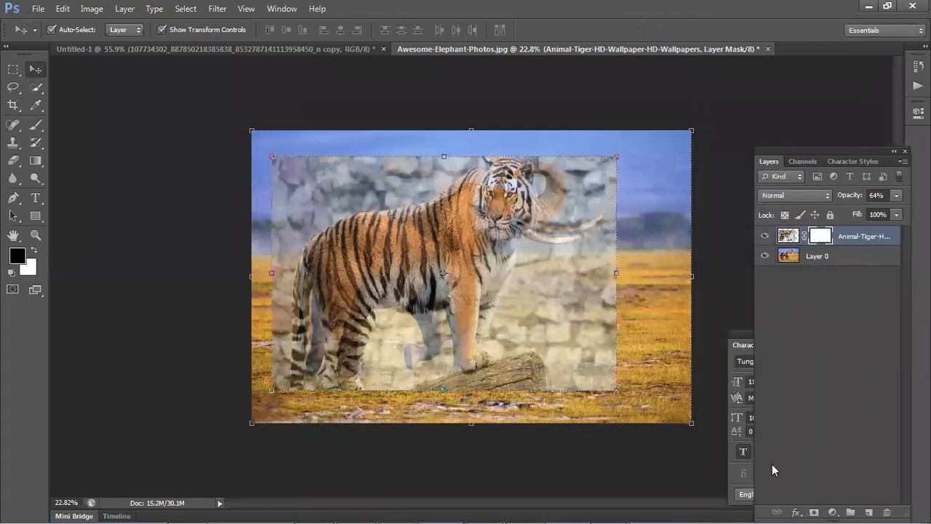
click(41, 128)
Step: Mask out the tiger outside the elephant's body and set the tiger layer's opacity to 100%
mouse_move(343, 398)
mouse_down()
mouse_move(388, 378)
mouse_move(403, 338)
mouse_move(493, 306)
mouse_move(468, 359)
mouse_move(486, 297)
mouse_move(439, 332)
mouse_move(571, 219)
mouse_move(554, 296)
mouse_move(597, 229)
mouse_move(544, 438)
mouse_move(508, 366)
mouse_move(392, 382)
mouse_move(377, 336)
mouse_move(419, 327)
mouse_move(344, 360)
mouse_move(337, 355)
mouse_move(356, 341)
mouse_move(276, 330)
mouse_move(282, 239)
mouse_move(310, 203)
mouse_move(284, 229)
mouse_move(308, 200)
mouse_move(259, 199)
mouse_move(274, 178)
mouse_move(292, 199)
mouse_move(435, 167)
mouse_move(330, 181)
mouse_move(434, 176)
mouse_move(409, 170)
mouse_move(339, 191)
mouse_move(474, 155)
mouse_move(316, 198)
mouse_move(312, 188)
mouse_move(467, 159)
mouse_move(517, 207)
mouse_move(493, 197)
mouse_move(567, 188)
mouse_move(610, 197)
mouse_move(604, 159)
mouse_move(611, 397)
mouse_move(609, 296)
mouse_move(565, 371)
mouse_move(546, 338)
mouse_move(475, 398)
mouse_move(366, 395)
mouse_move(276, 364)
mouse_move(235, 298)
mouse_up()
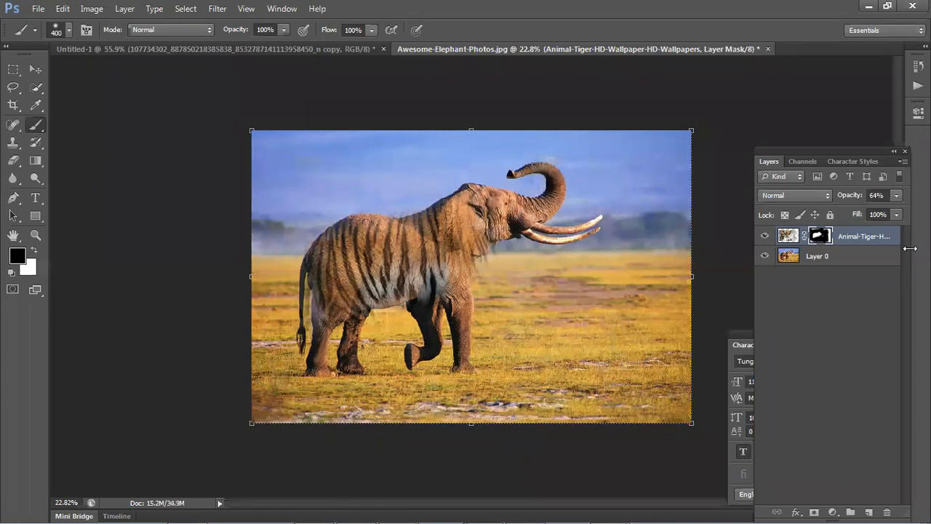
click(896, 196)
drag(900, 214, 904, 212)
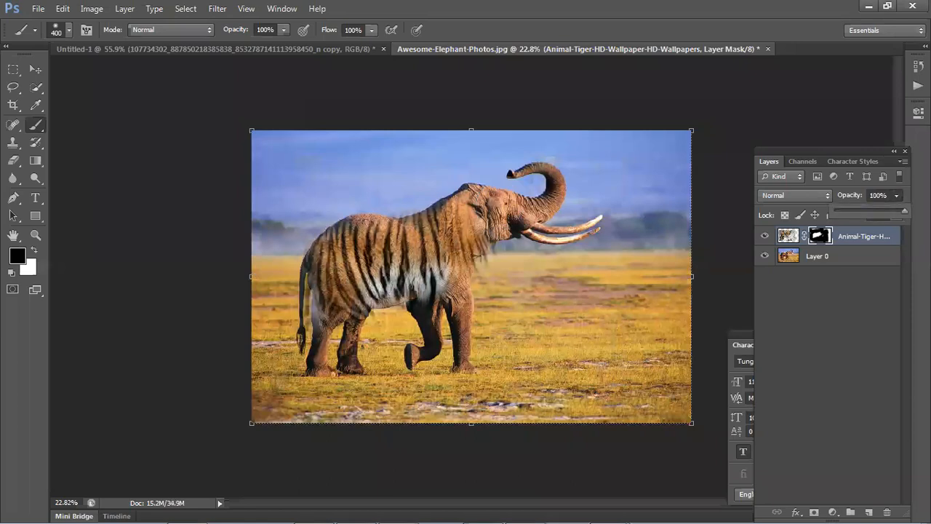
click(284, 319)
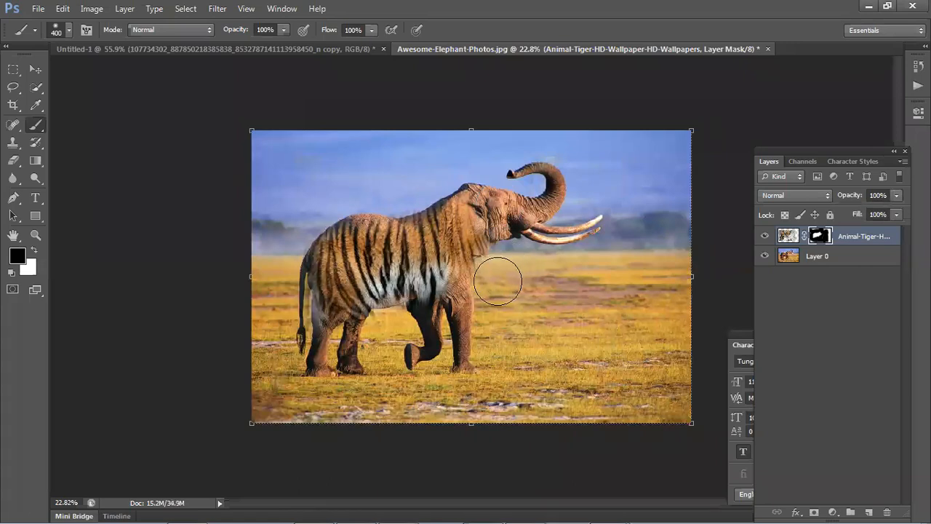
Step: Reselect the tiger layer with the Move tool, then return to the Brush
click(20, 69)
click(33, 70)
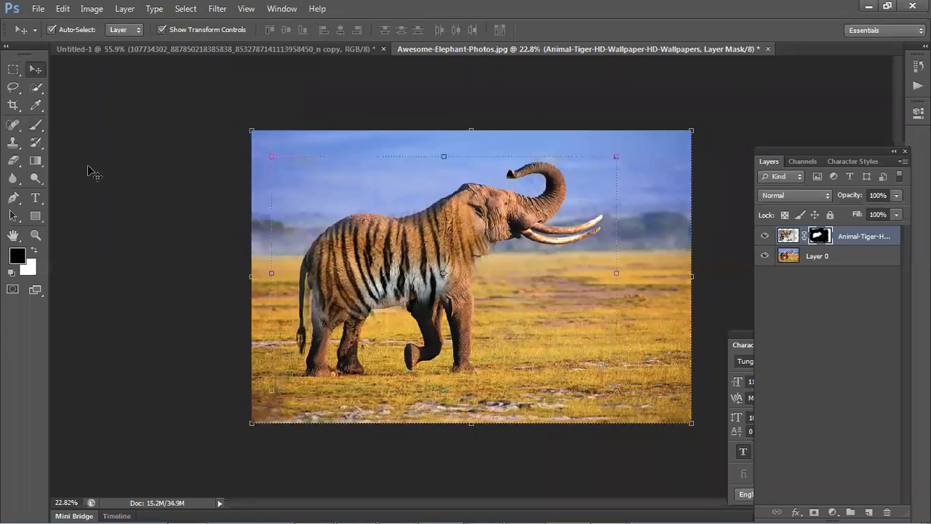
click(89, 168)
click(392, 280)
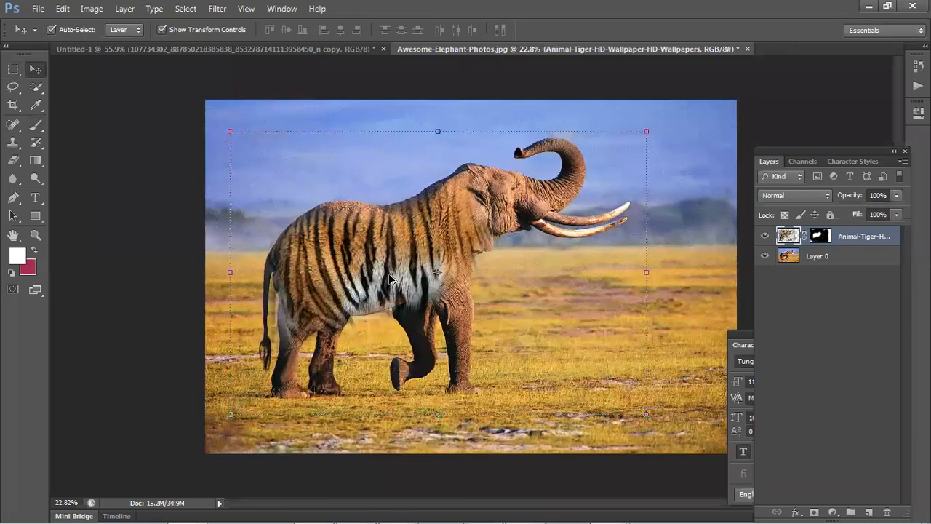
scroll(380, 302, down, 3)
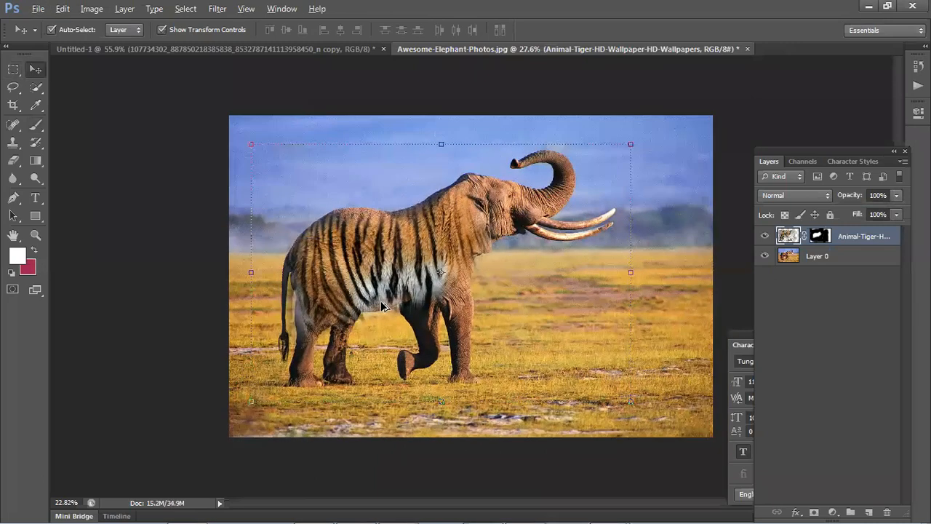
scroll(380, 302, down, 1)
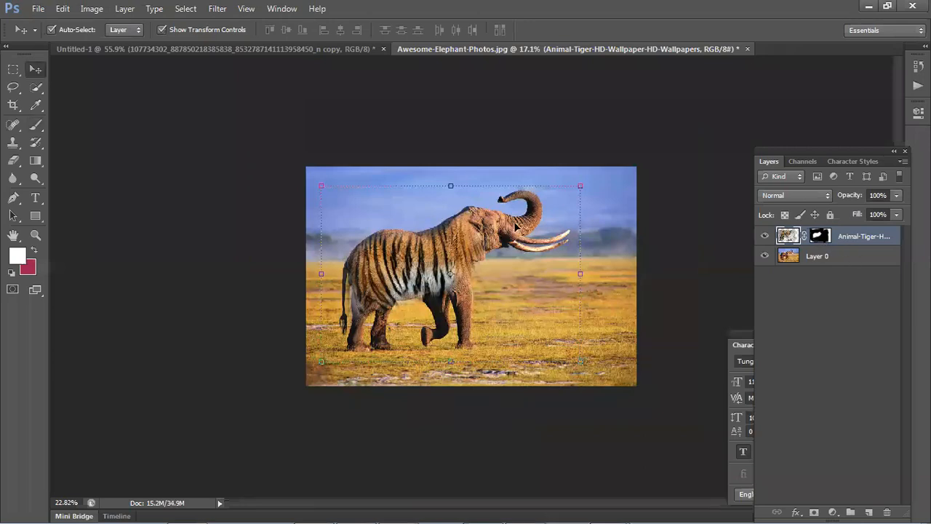
click(36, 125)
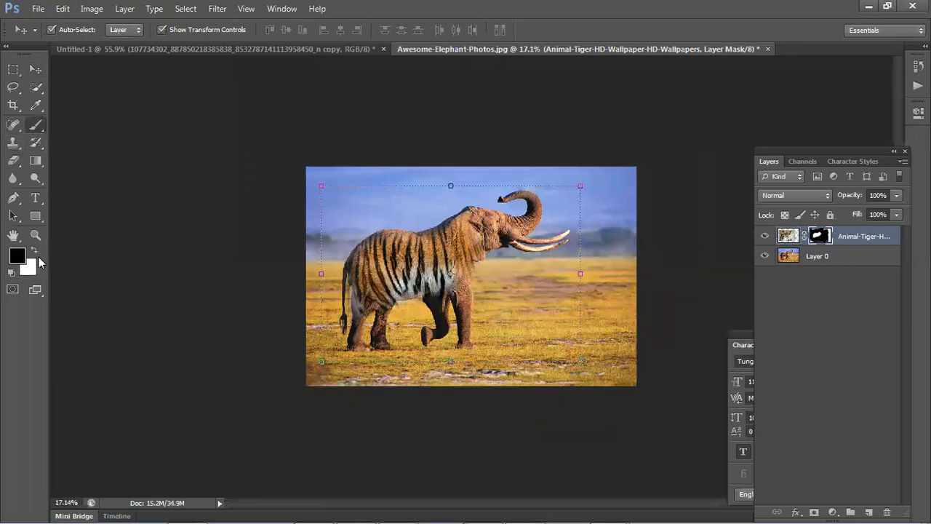
Step: With white on a 175 px brush, reveal tiger stripes across the elephant's upper back
click(33, 251)
scroll(429, 234, up, 3)
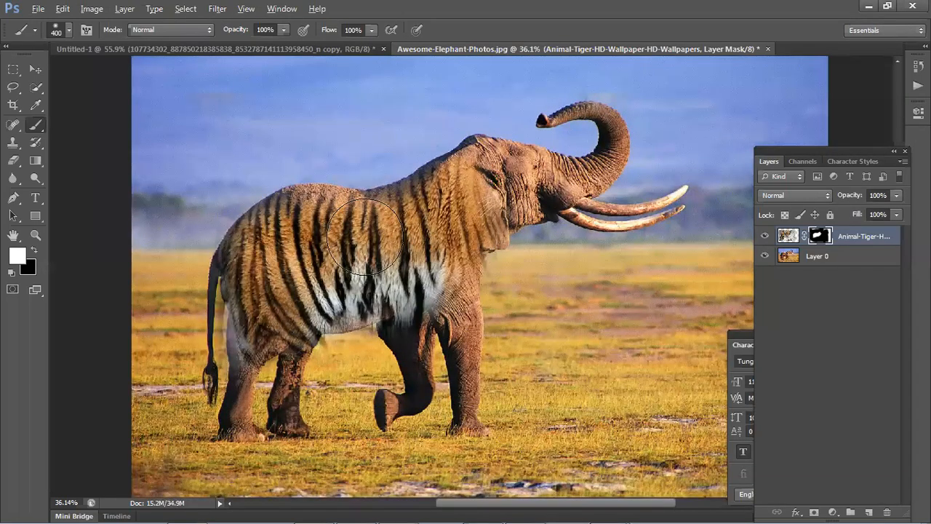
key(bracketleft)
key(bracketleft)
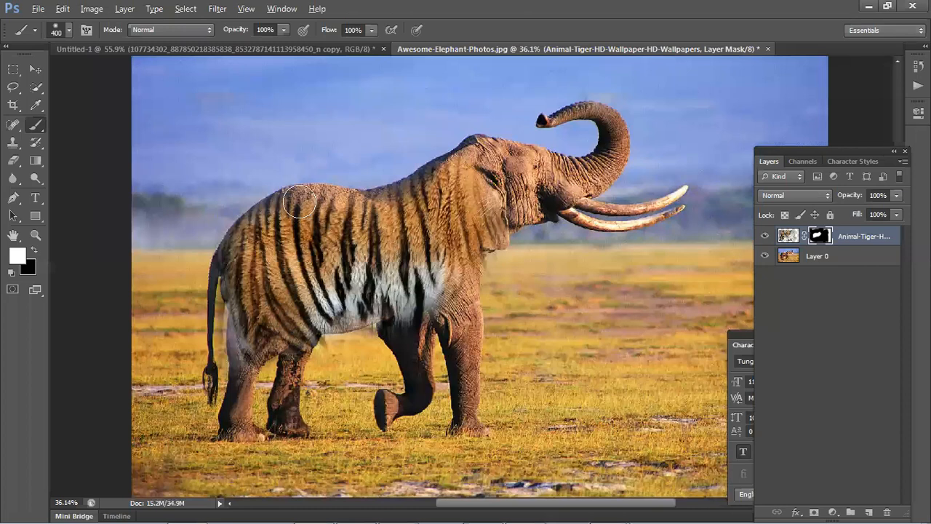
key(bracketleft)
key(bracketleft)
key(bracketleft)
key(bracketleft)
mouse_move(301, 202)
mouse_down()
mouse_move(363, 213)
mouse_move(424, 201)
mouse_move(473, 164)
mouse_move(480, 188)
mouse_move(447, 263)
mouse_move(461, 326)
mouse_move(433, 296)
mouse_move(455, 312)
mouse_move(466, 272)
mouse_move(466, 417)
mouse_move(466, 354)
mouse_move(447, 288)
mouse_move(437, 287)
mouse_move(400, 329)
mouse_move(413, 382)
mouse_move(387, 415)
mouse_move(406, 402)
mouse_move(425, 338)
mouse_move(415, 390)
mouse_move(390, 411)
mouse_up()
Step: Undo the stripe strokes on the foot and back leg, restoring grey elephant skin
mouse_move(292, 367)
mouse_down()
mouse_move(289, 396)
mouse_move(279, 361)
mouse_move(235, 340)
mouse_move(231, 407)
mouse_move(246, 338)
mouse_up()
key(ctrl+z)
key(ctrl+z)
key(ctrl+alt+z)
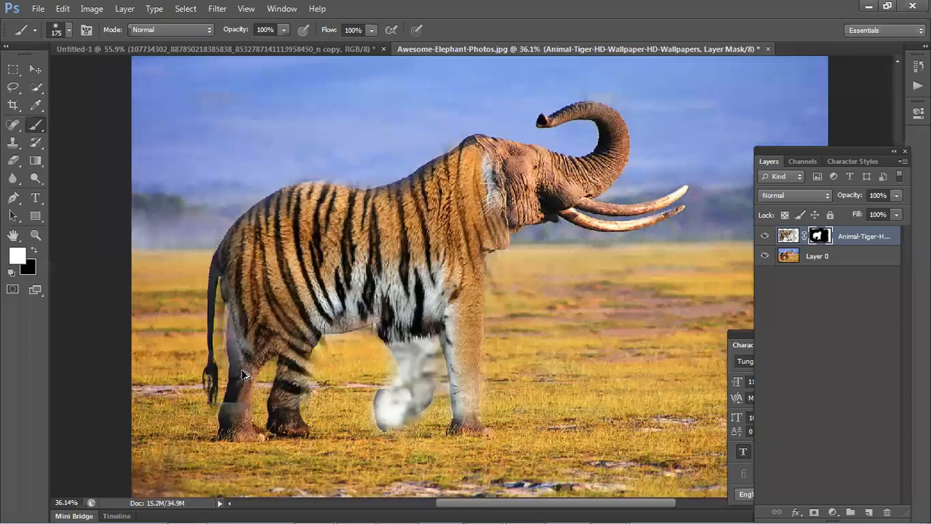
key(ctrl+alt+z)
key(ctrl+alt+z)
key(ctrl+alt+z)
key(ctrl+alt+z)
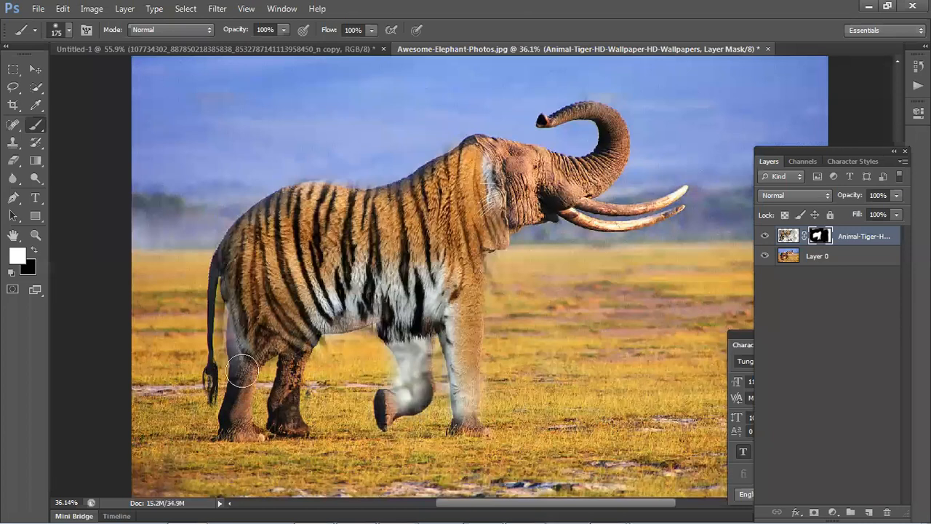
key(ctrl+alt+z)
key(ctrl+alt+z)
key(ctrl+alt+z)
key(ctrl+alt+z)
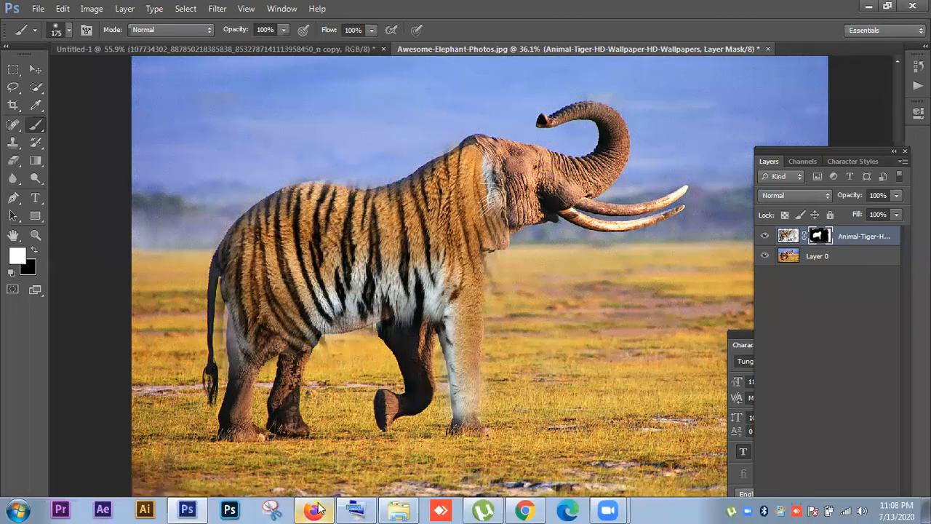
Step: Open behance.net in a new Firefox tab
click(315, 509)
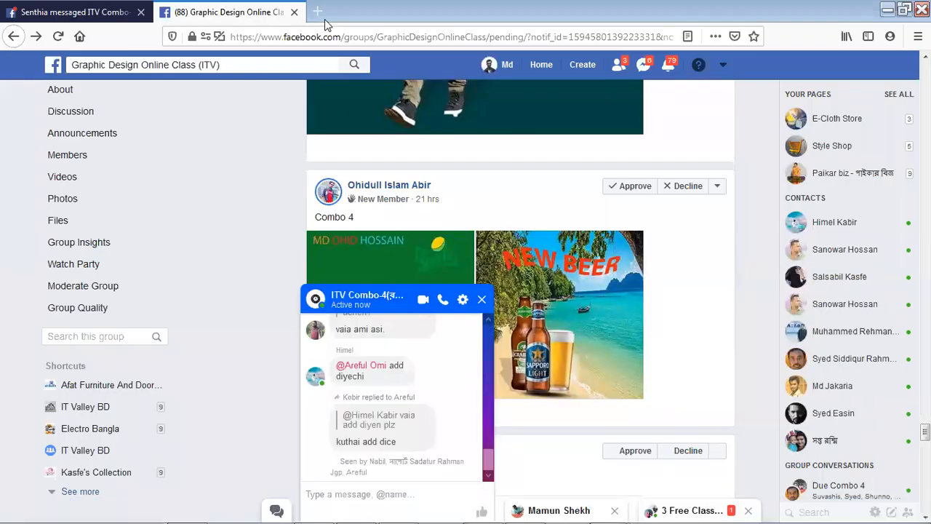
click(320, 14)
text(beha)
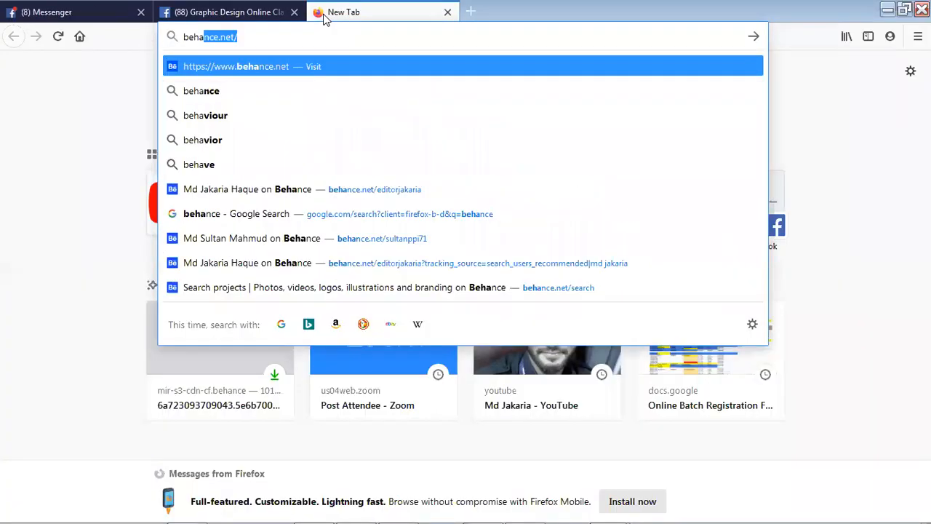
key(Return)
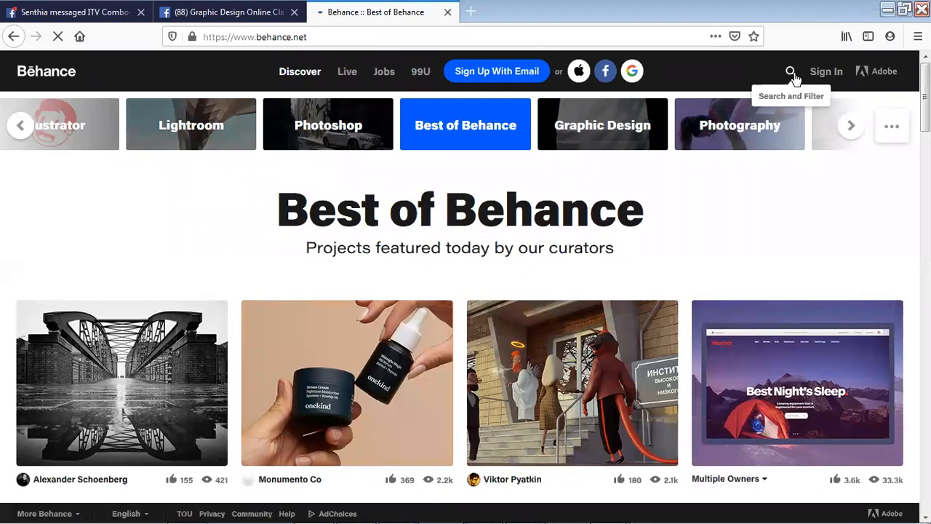
Step: Search Behance projects for the designer's name
click(793, 75)
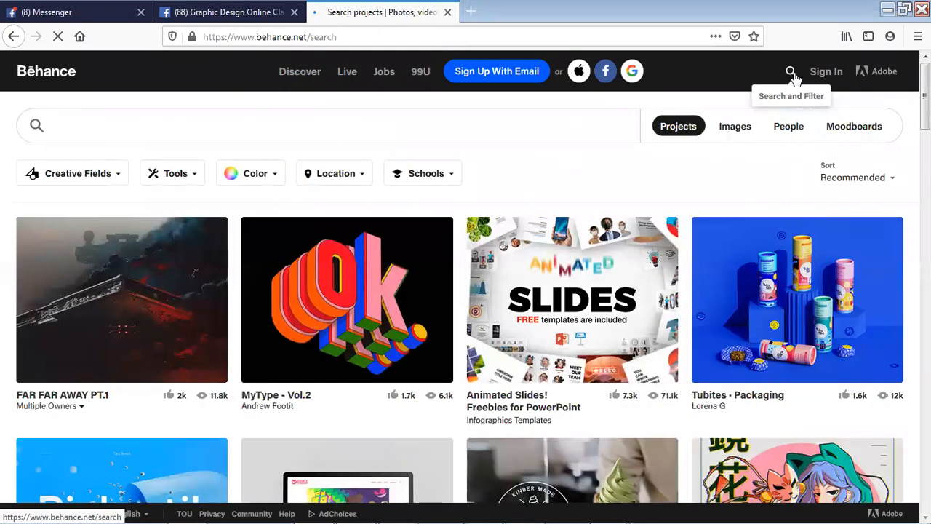
click(183, 128)
text(md ja)
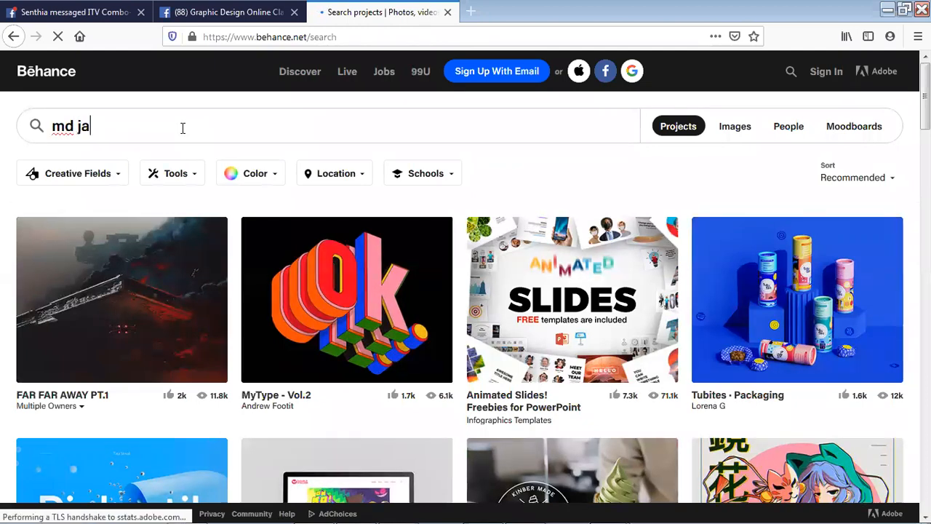
text(kar)
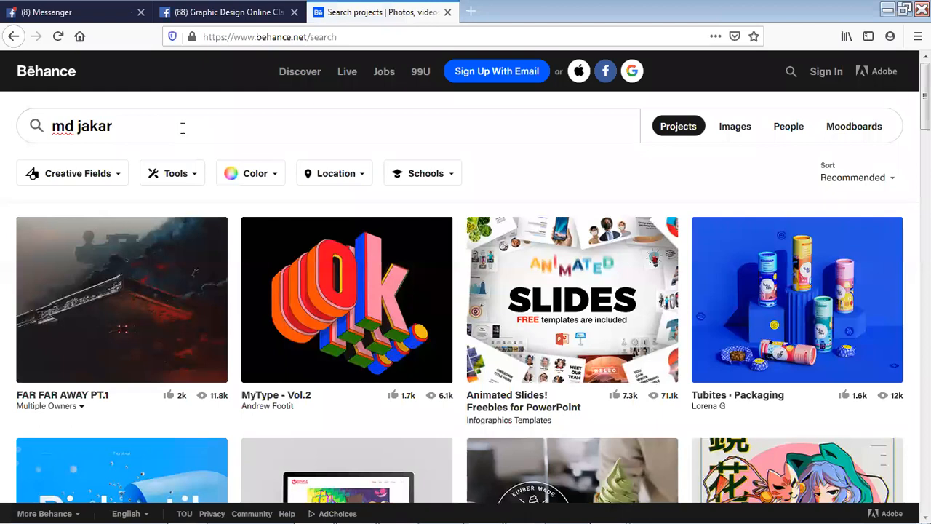
text(ia)
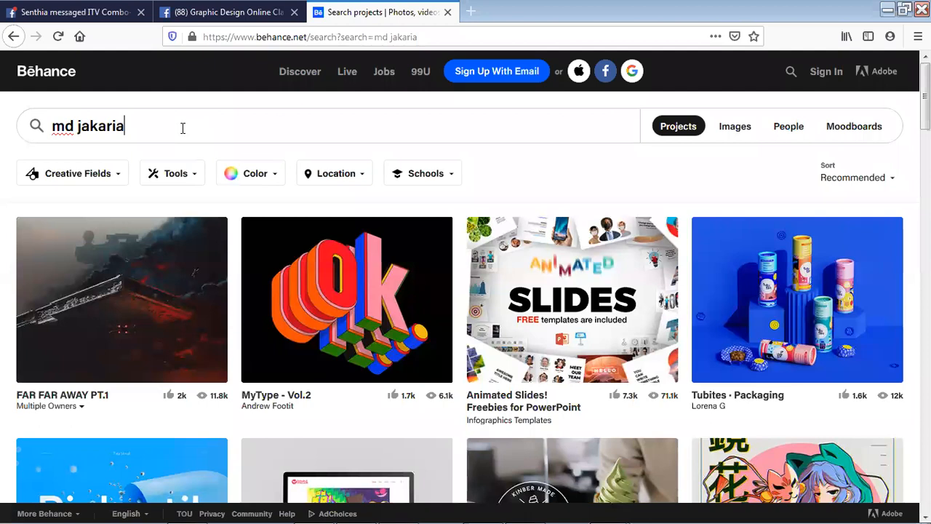
key(Return)
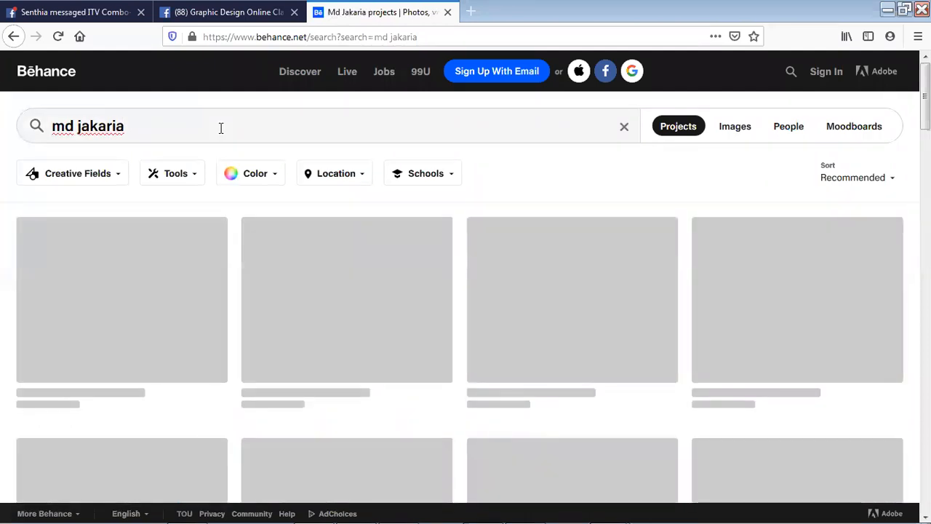
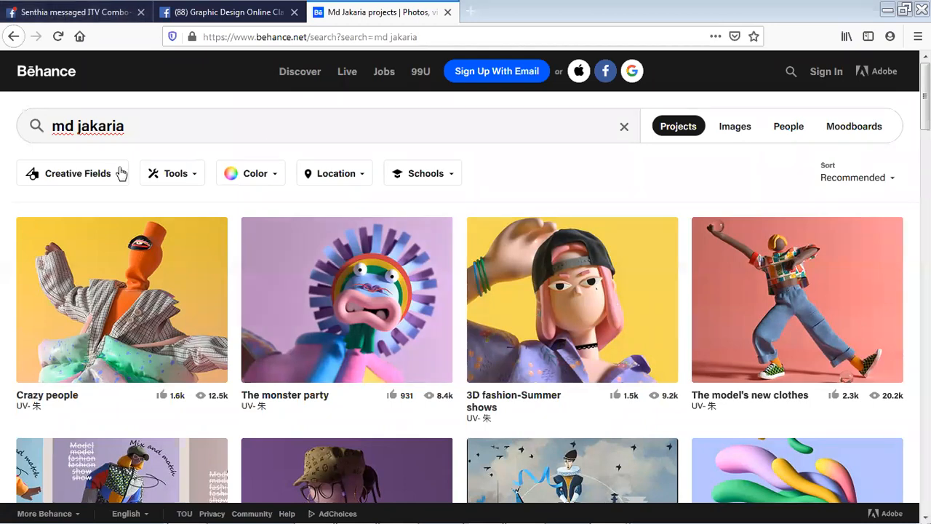
Step: Switch the Behance search for the designer's name from Projects to People results
click(789, 126)
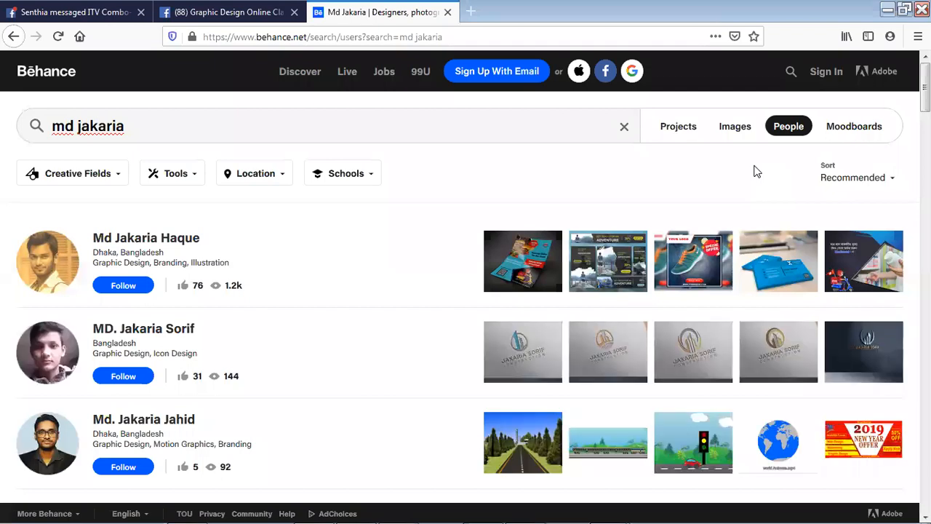
Step: Open the top designer's profile, browse the Work grid, and open the Image Manipulation mermaid project
click(180, 248)
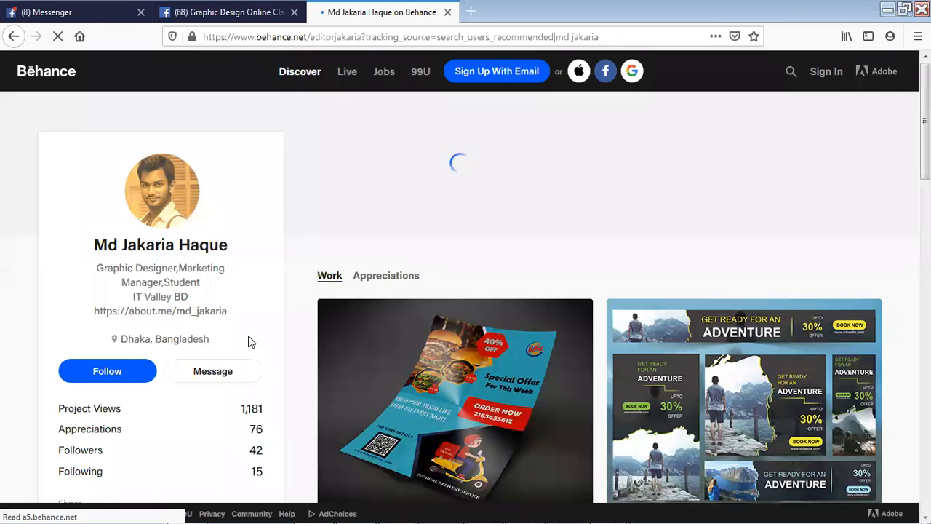
scroll(275, 283, down, 2)
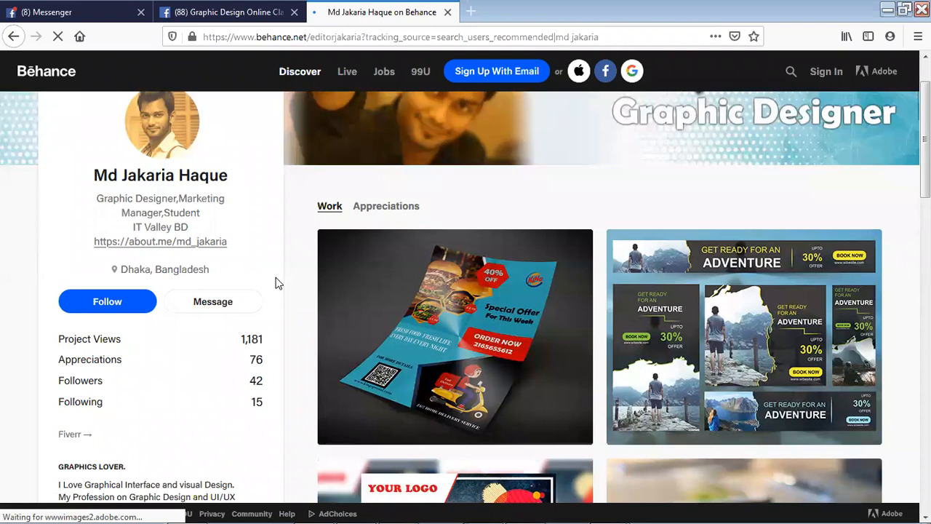
scroll(91, 293, down, 2)
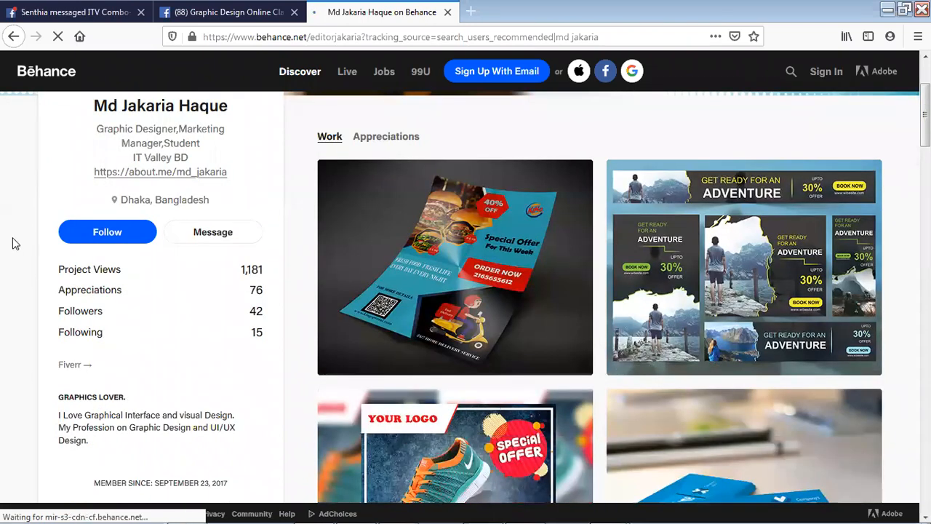
scroll(366, 321, down, 10)
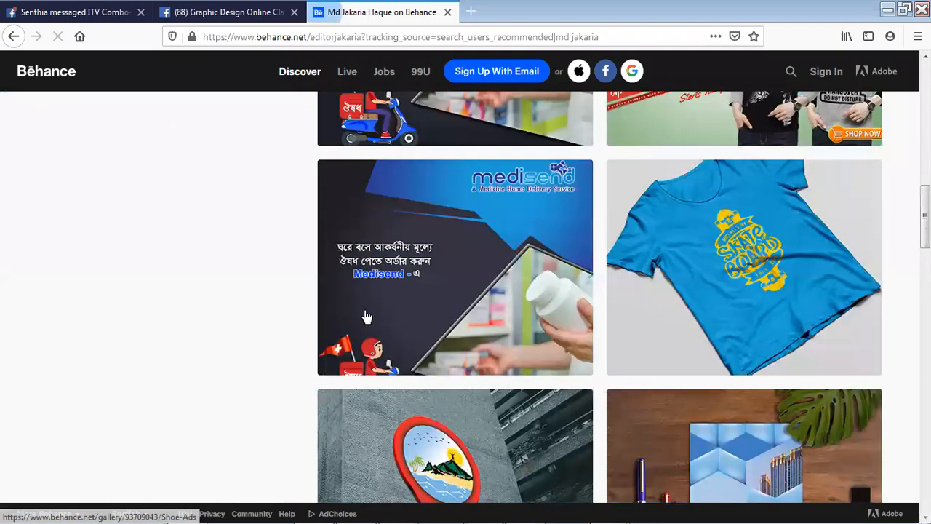
scroll(366, 320, down, 5)
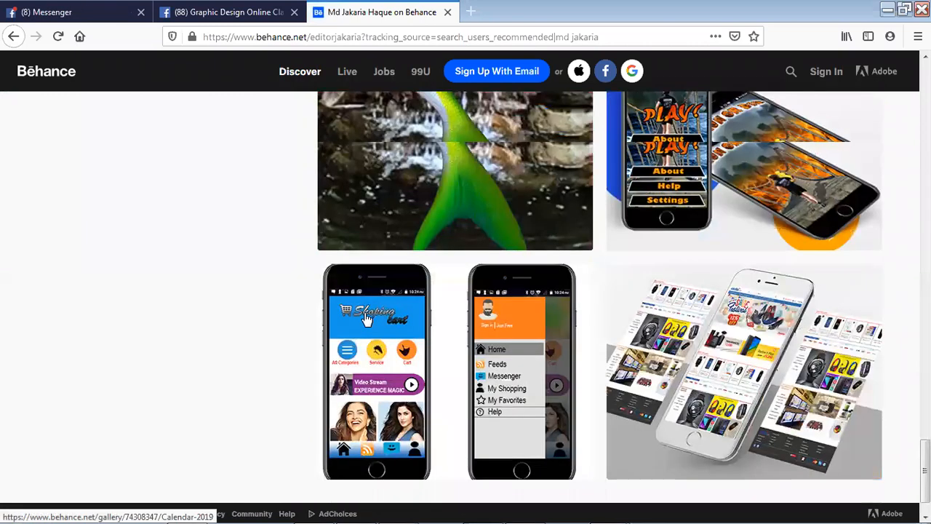
scroll(433, 278, up, 3)
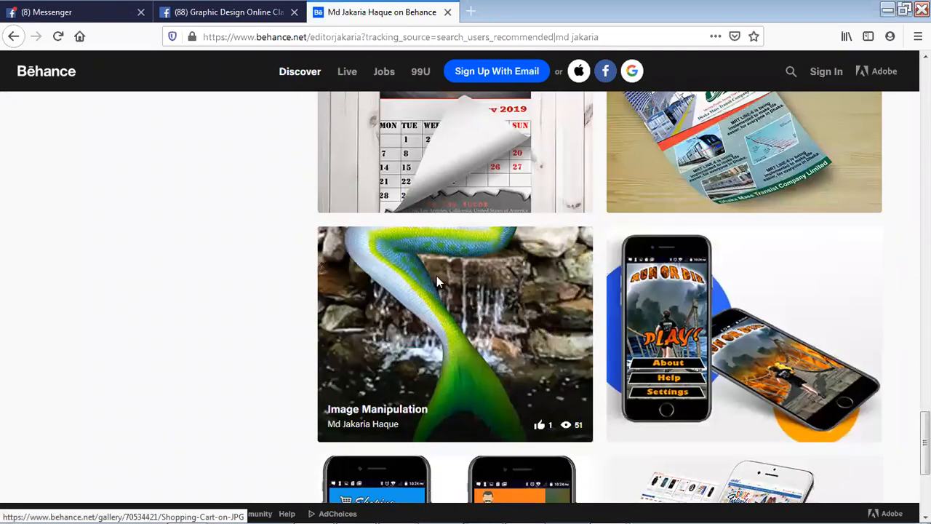
click(400, 292)
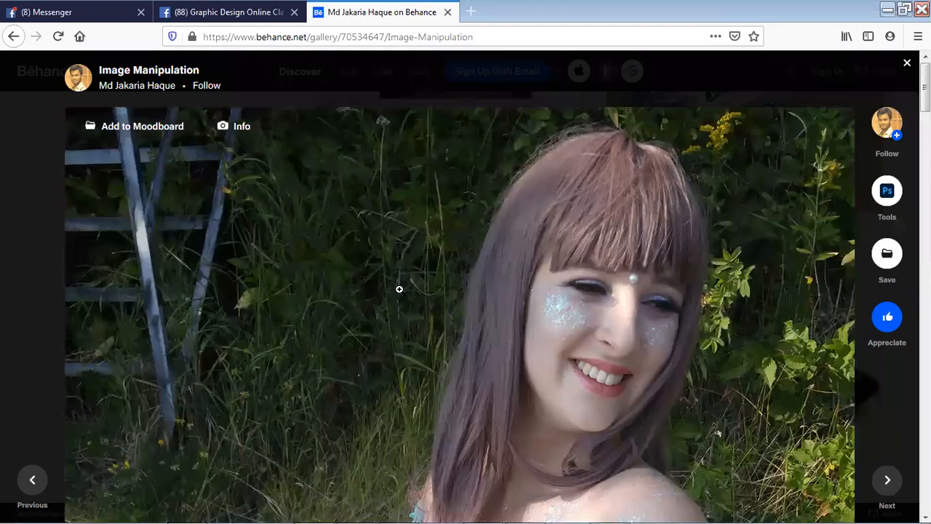
Step: Scroll up and down through the mermaid composite images, from the face to the tail fin
scroll(399, 289, down, 5)
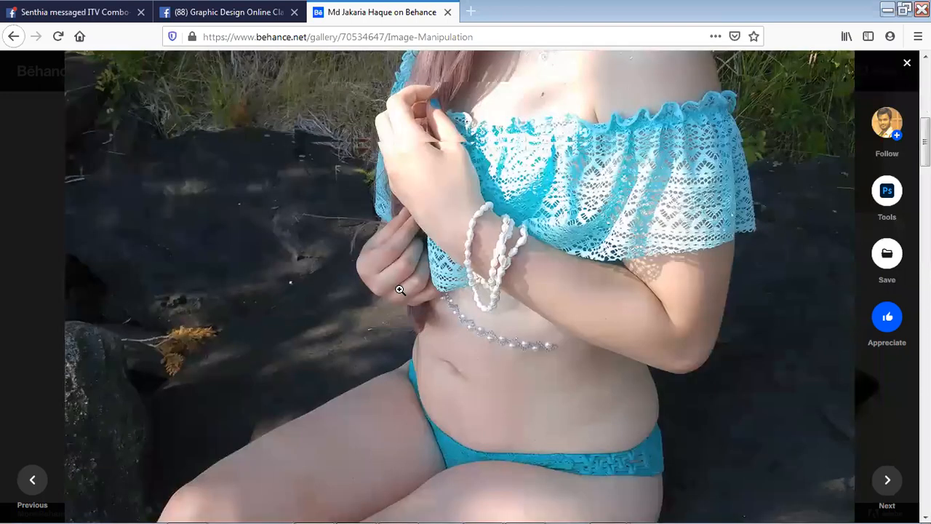
scroll(399, 289, down, 5)
scroll(399, 290, down, 5)
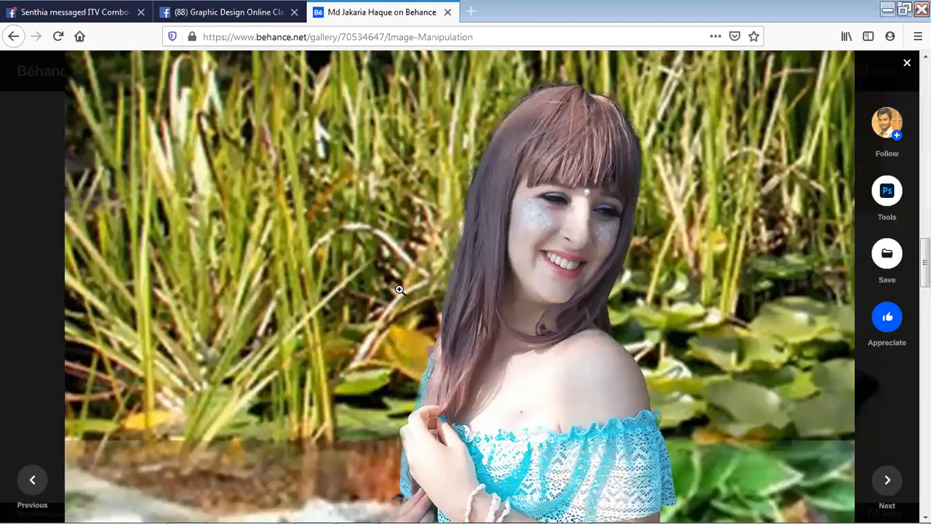
scroll(399, 290, down, 3)
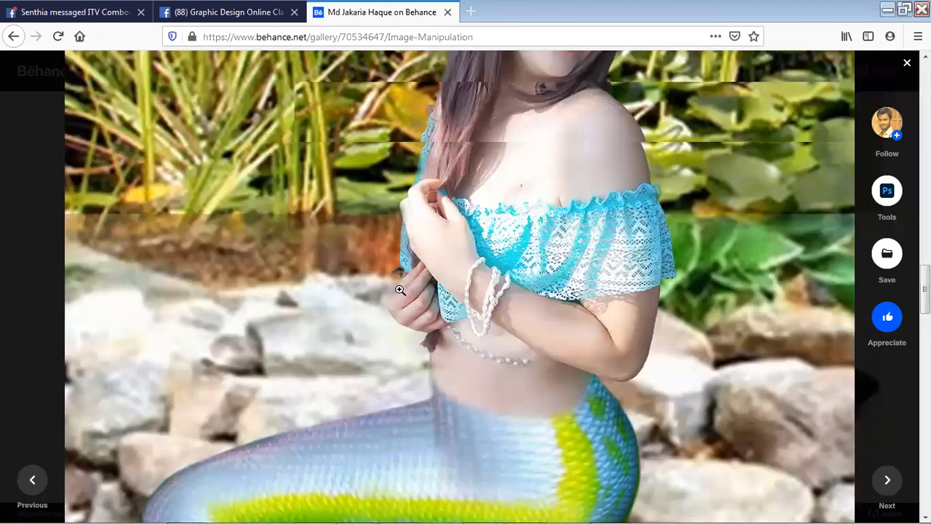
scroll(399, 290, down, 5)
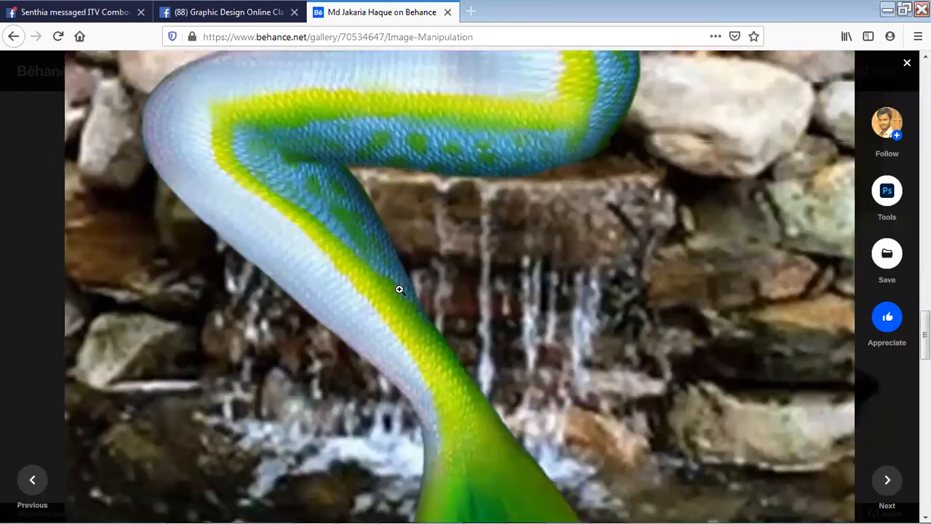
scroll(400, 289, down, 5)
scroll(400, 290, up, 1)
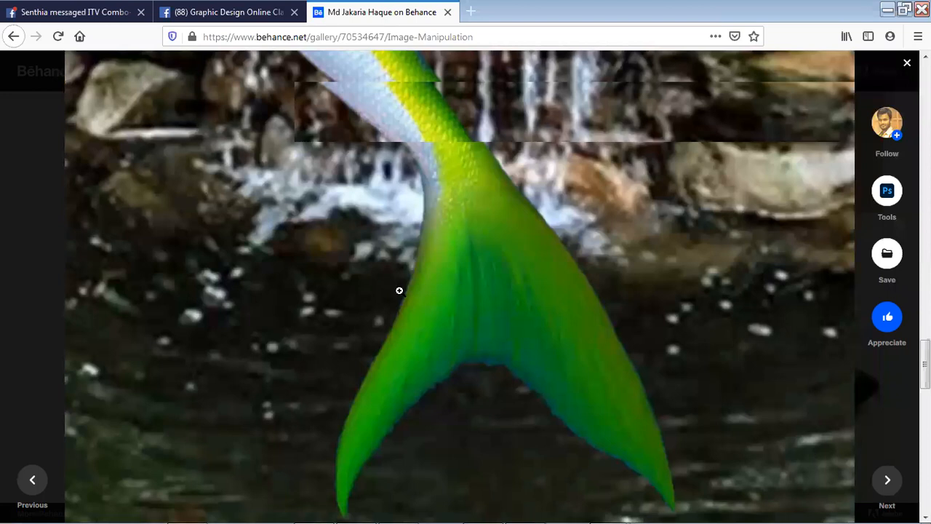
scroll(399, 290, up, 5)
scroll(399, 291, up, 3)
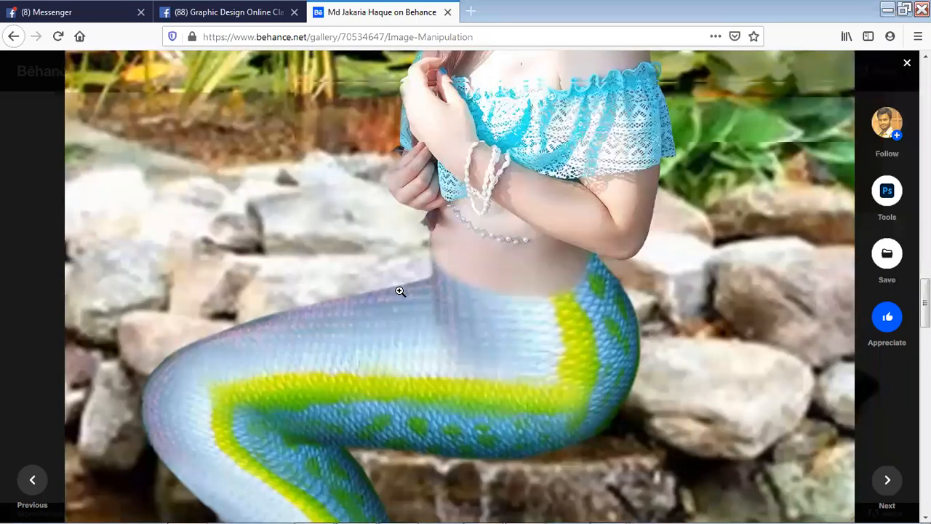
scroll(399, 291, up, 2)
scroll(400, 291, up, 3)
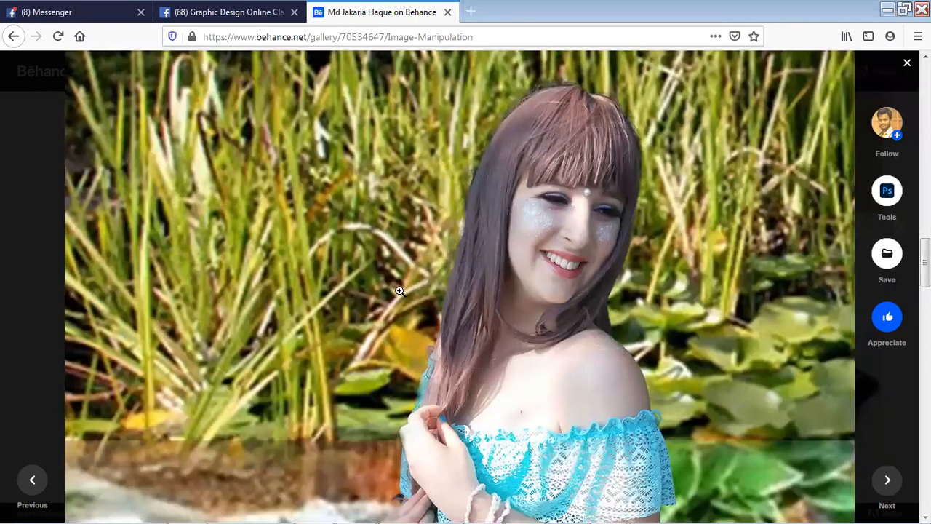
scroll(400, 291, up, 2)
scroll(399, 291, down, 3)
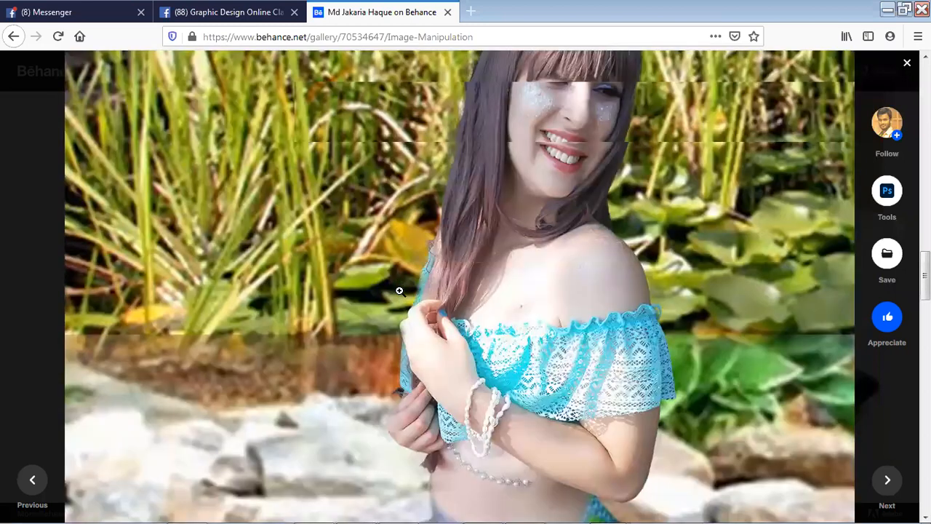
scroll(399, 291, down, 5)
scroll(399, 291, down, 3)
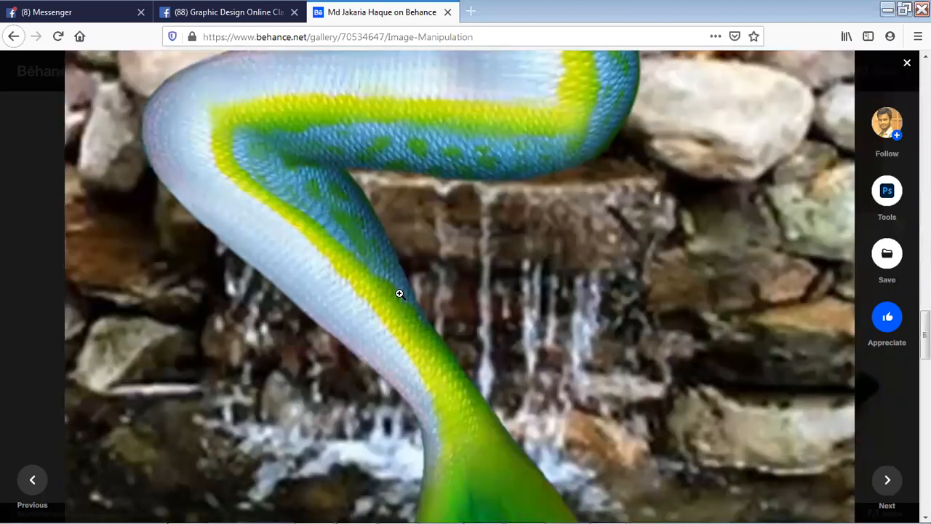
scroll(399, 293, down, 3)
scroll(399, 293, up, 3)
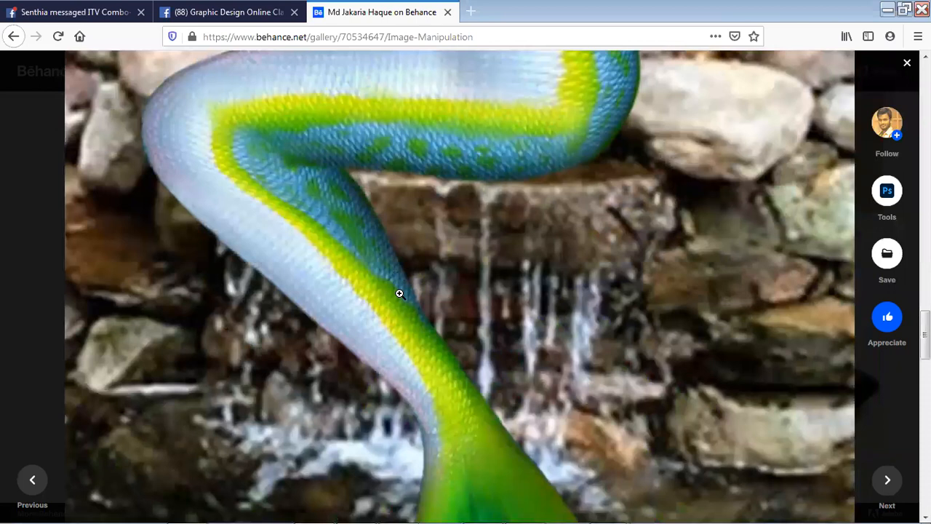
scroll(400, 293, up, 3)
scroll(436, 320, up, 2)
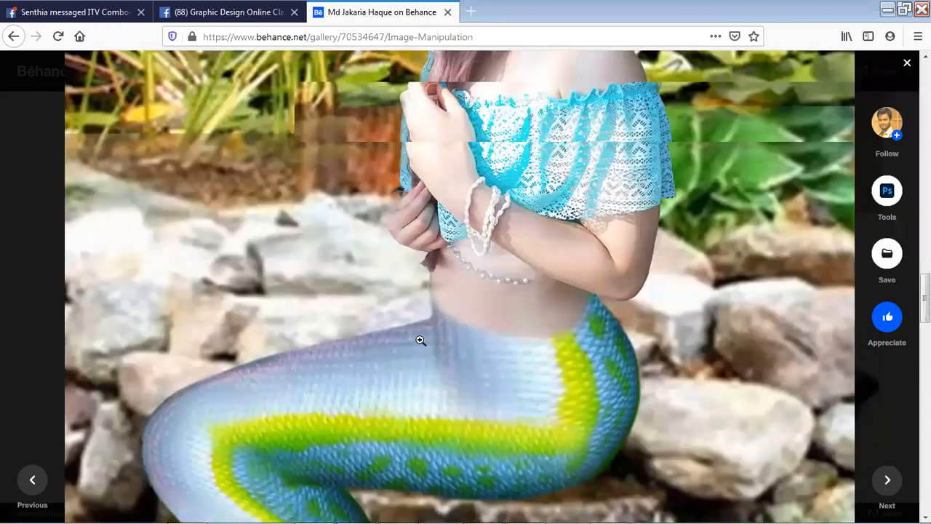
scroll(421, 344, down, 3)
scroll(442, 355, up, 10)
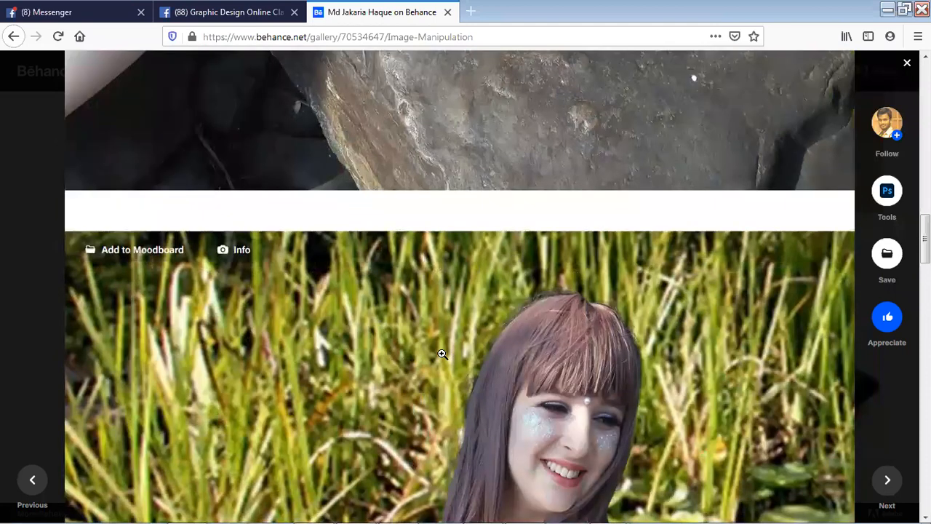
scroll(442, 354, down, 5)
scroll(443, 354, down, 4)
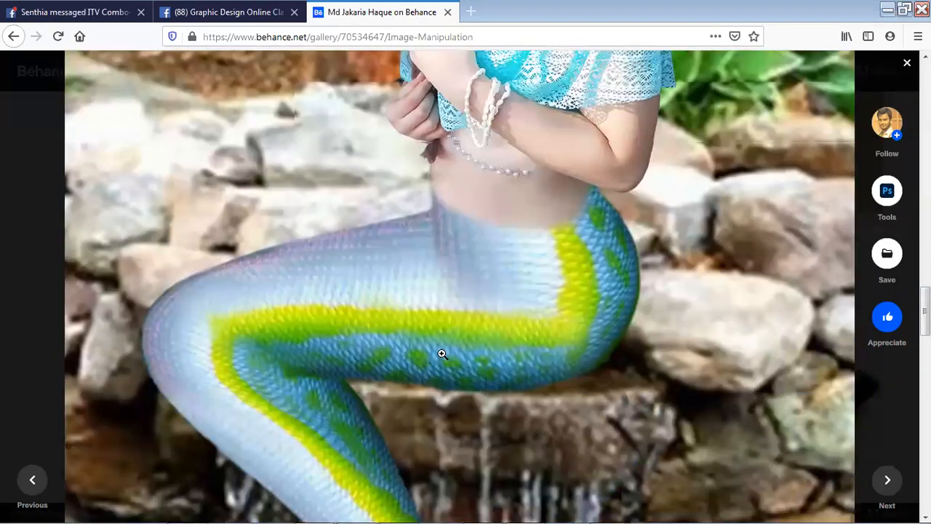
scroll(442, 354, down, 2)
scroll(442, 354, down, 7)
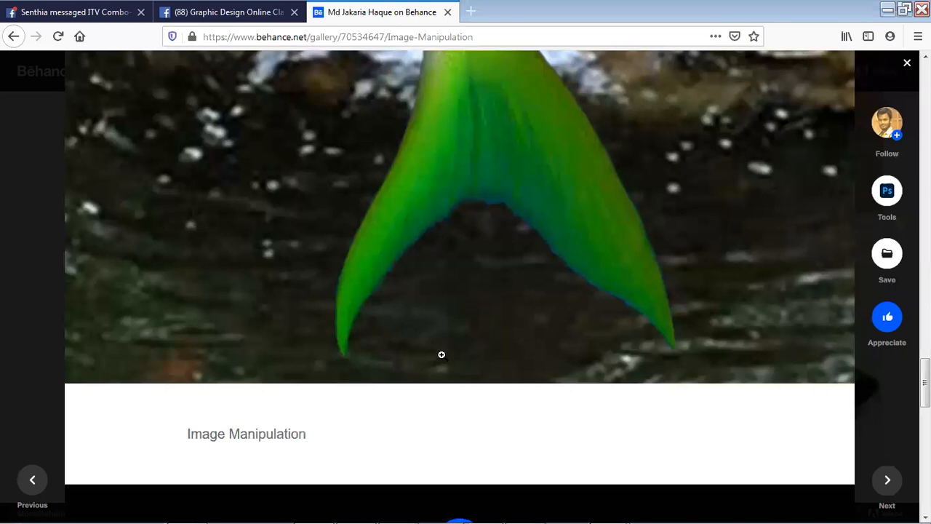
scroll(442, 354, up, 12)
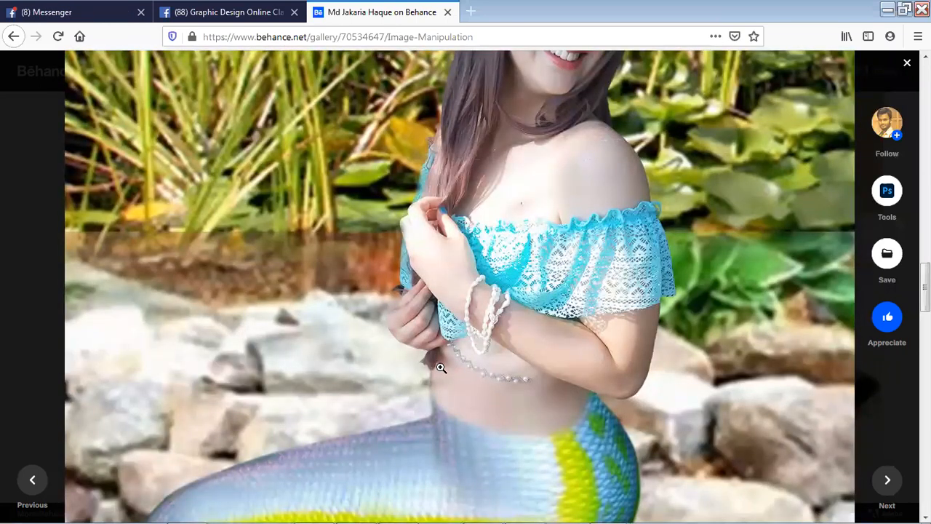
scroll(438, 369, up, 3)
scroll(349, 394, down, 1)
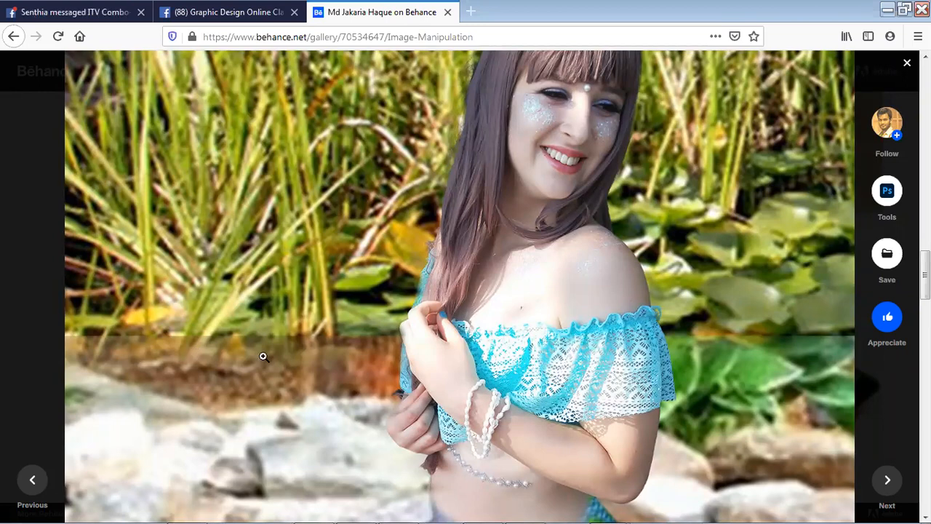
scroll(267, 358, up, 2)
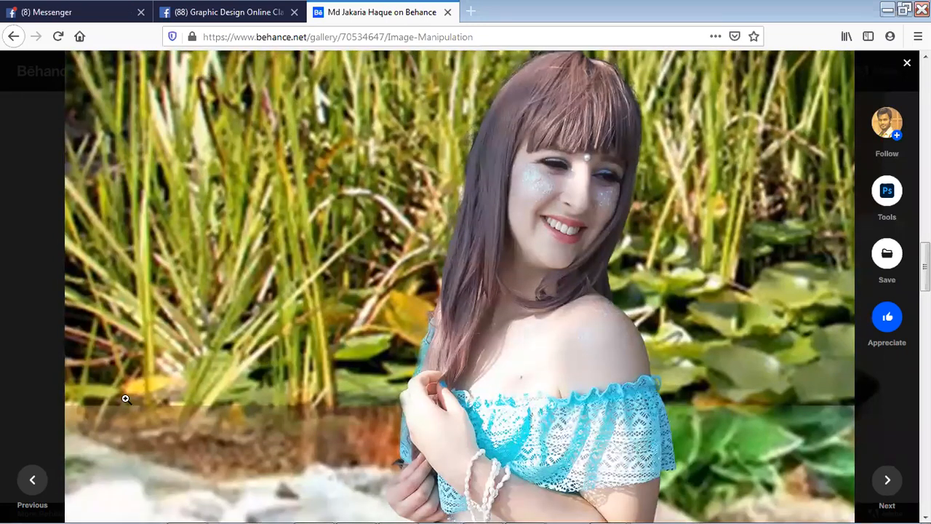
scroll(264, 401, down, 3)
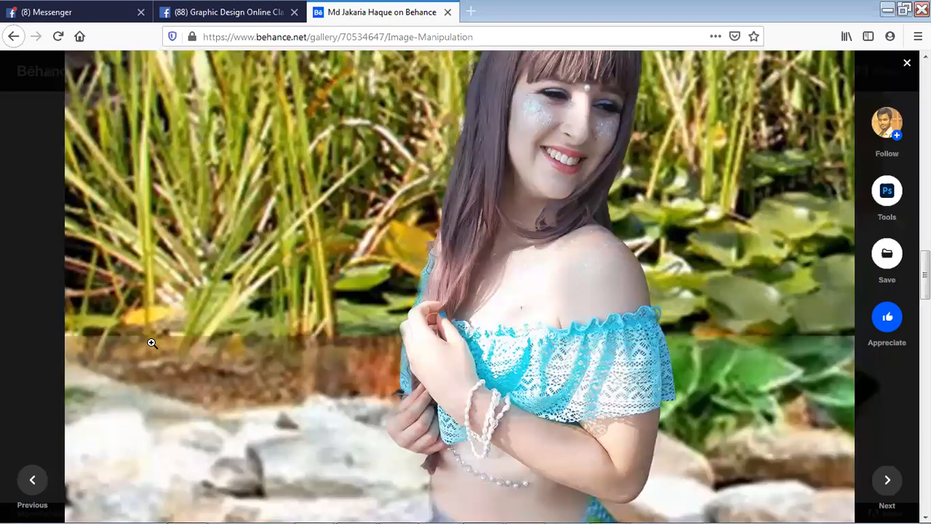
scroll(152, 343, up, 2)
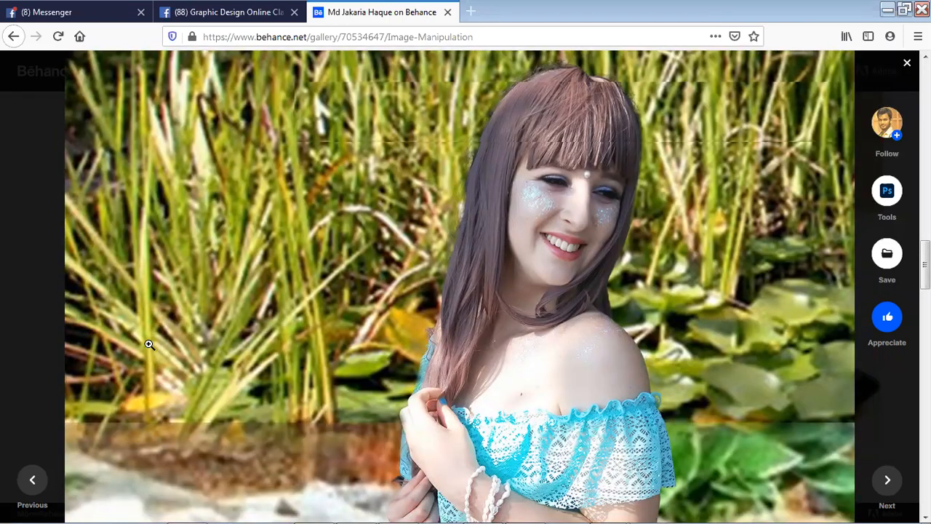
scroll(149, 344, down, 10)
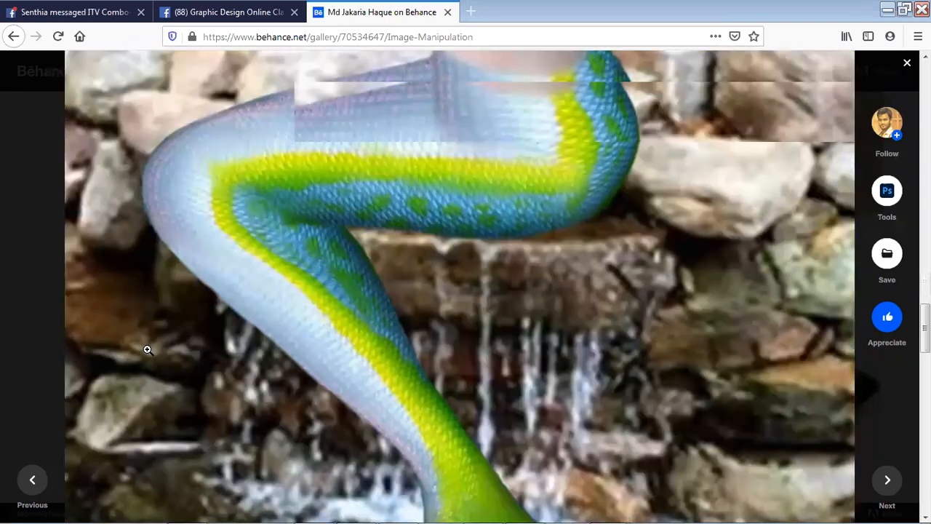
Step: Browse the remaining mermaid images and original source photos, then close the project
scroll(147, 350, up, 10)
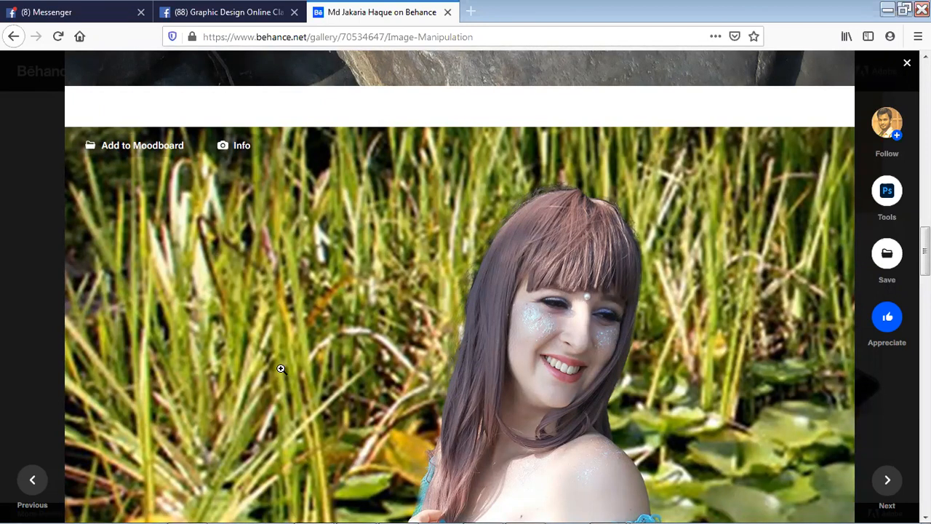
scroll(280, 373, down, 6)
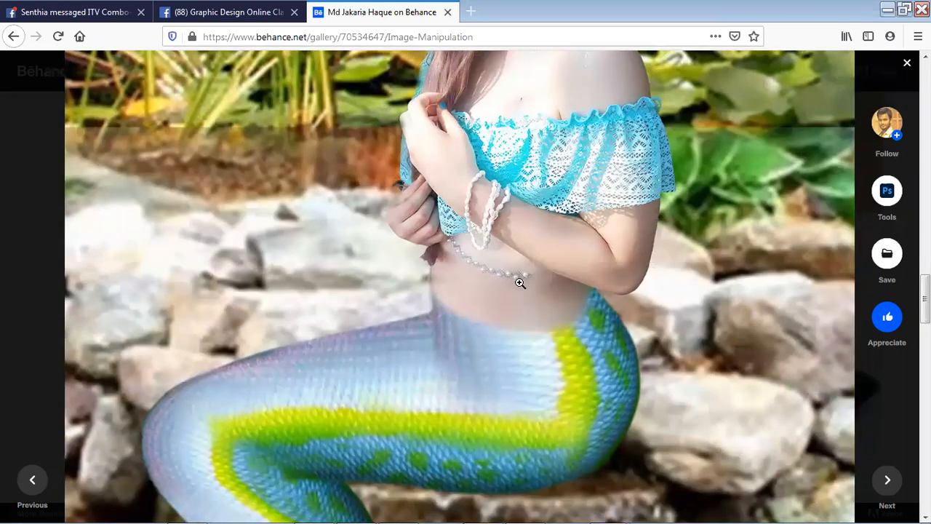
scroll(509, 294, down, 3)
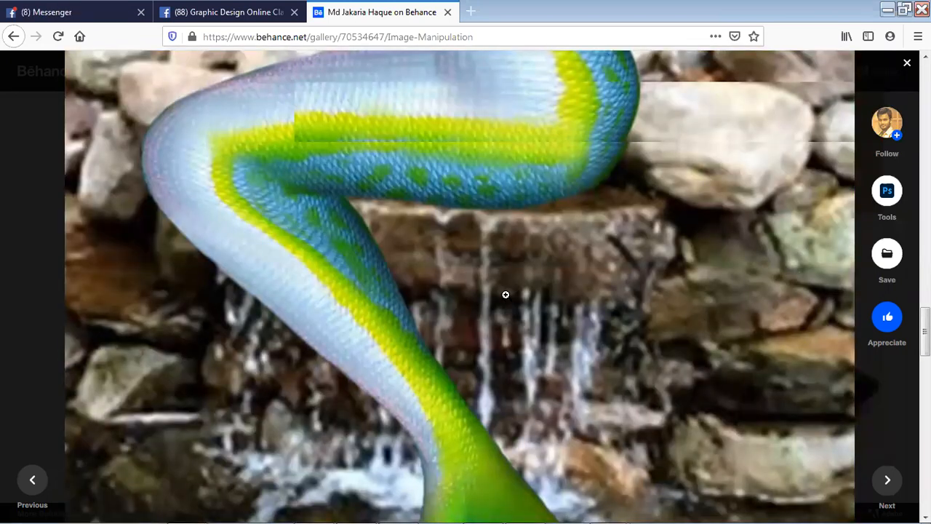
scroll(505, 294, down, 10)
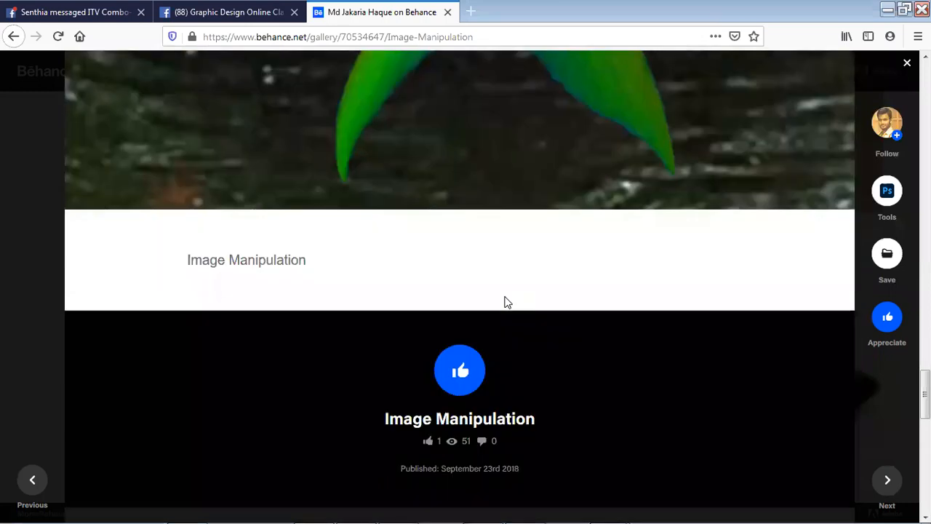
scroll(513, 309, up, 15)
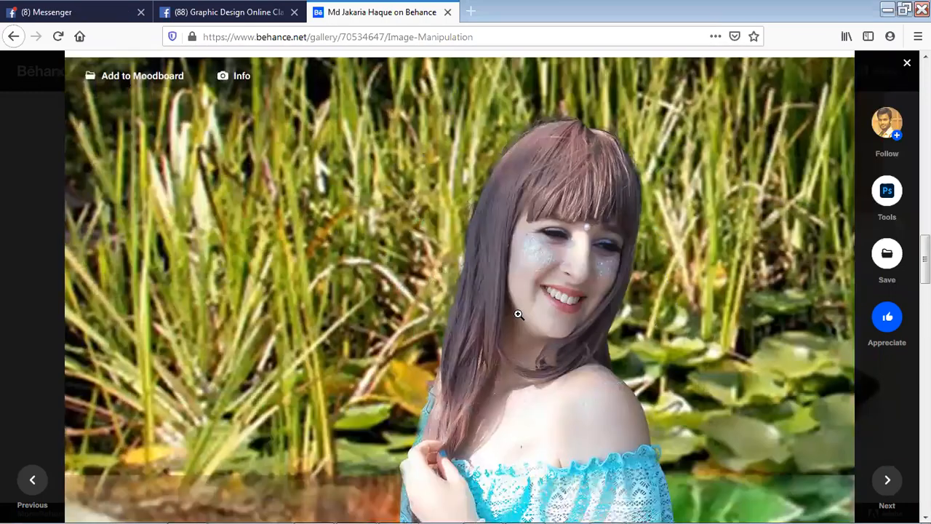
scroll(518, 314, up, 5)
scroll(518, 314, down, 8)
scroll(509, 321, up, 3)
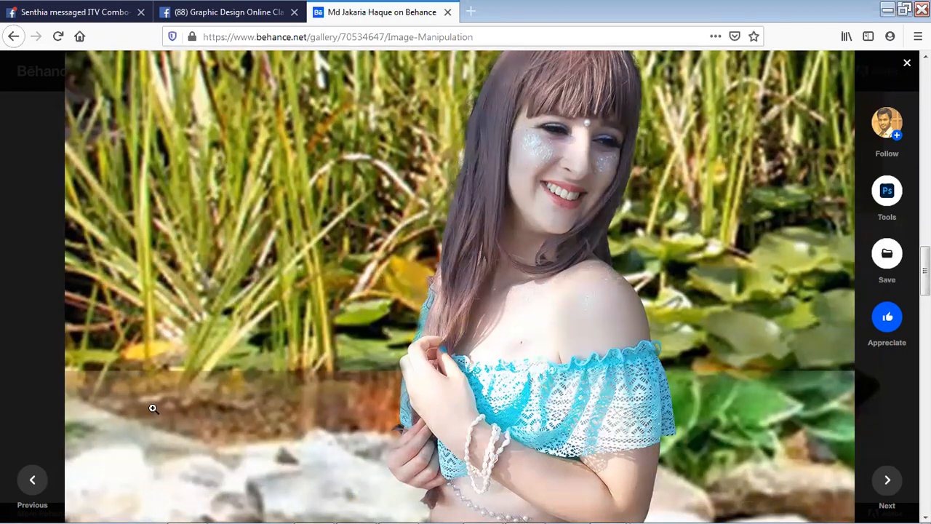
scroll(363, 413, down, 3)
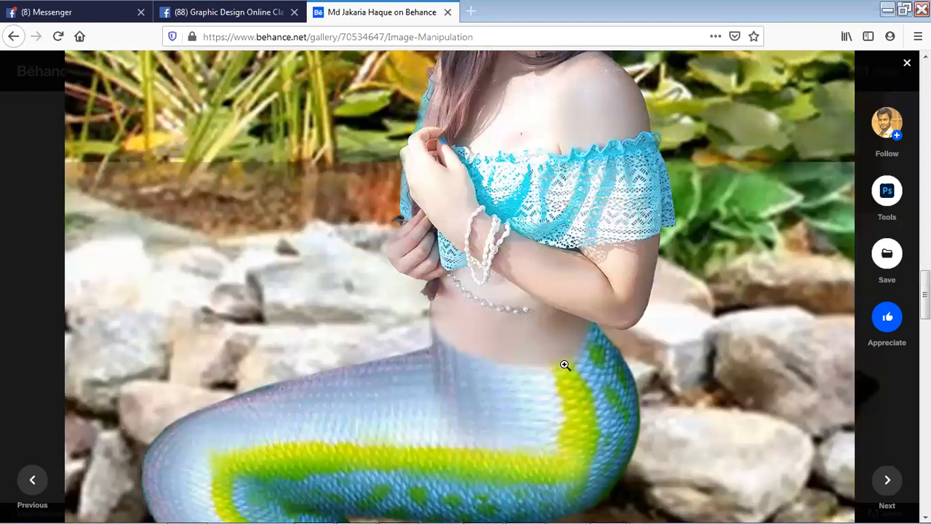
scroll(587, 375, down, 2)
scroll(586, 375, up, 1)
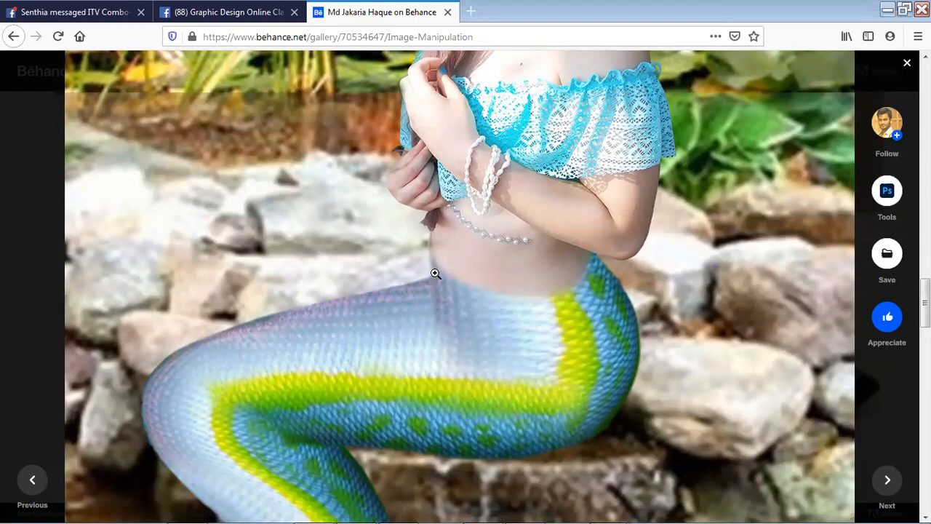
scroll(440, 280, up, 3)
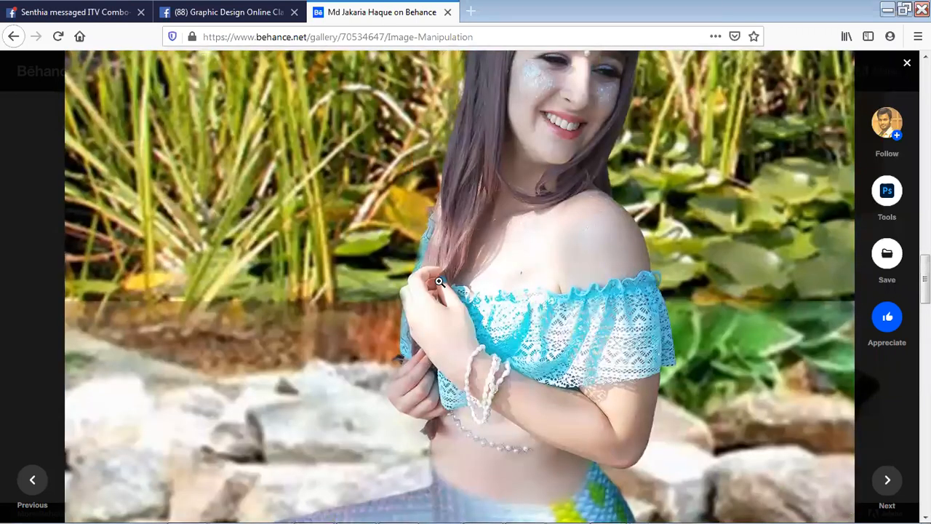
scroll(439, 280, up, 3)
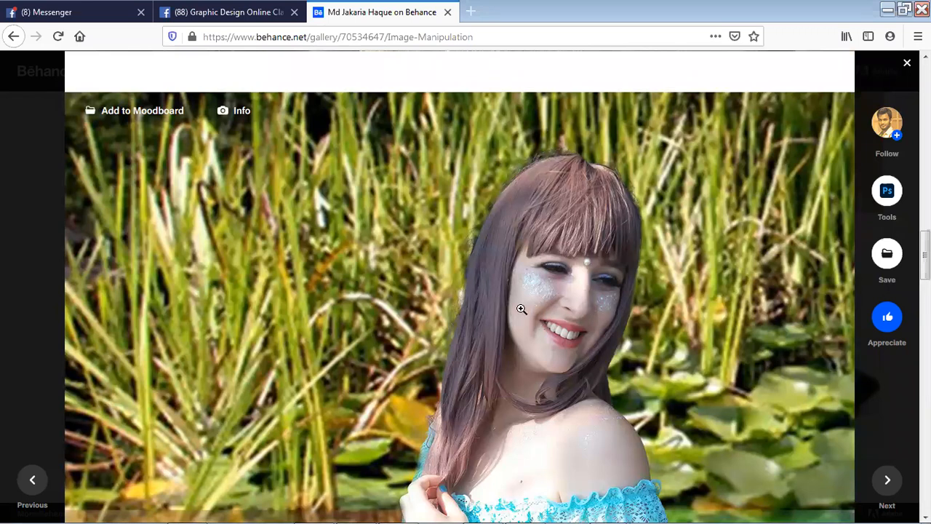
scroll(521, 309, up, 2)
scroll(529, 325, up, 15)
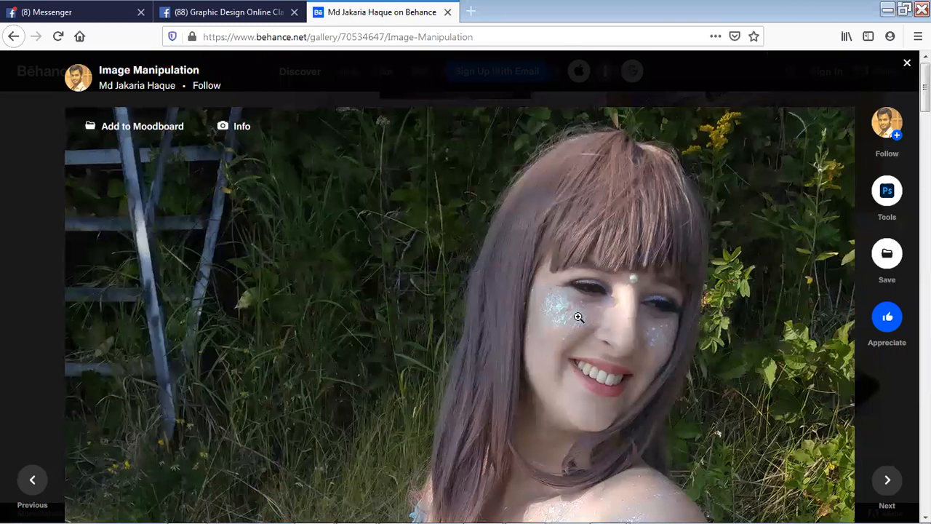
scroll(578, 317, down, 2)
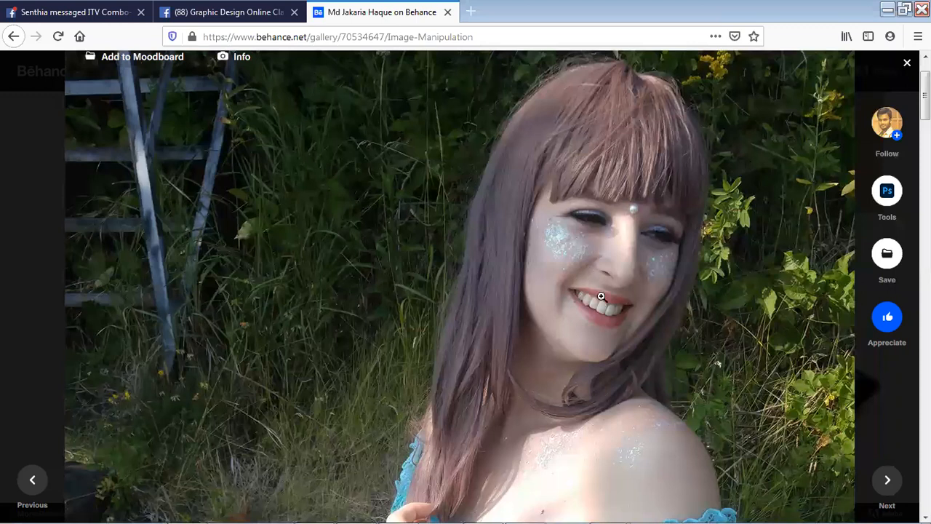
click(33, 230)
Step: Glance at the Facebook class group and Messenger chats, return to Behance, then switch to Photoshop
scroll(378, 284, down, 3)
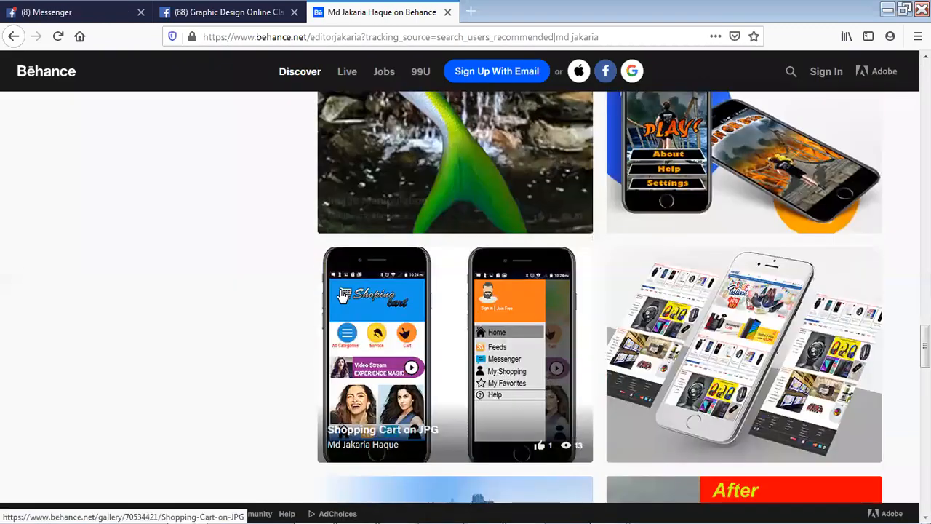
scroll(343, 295, up, 4)
click(231, 11)
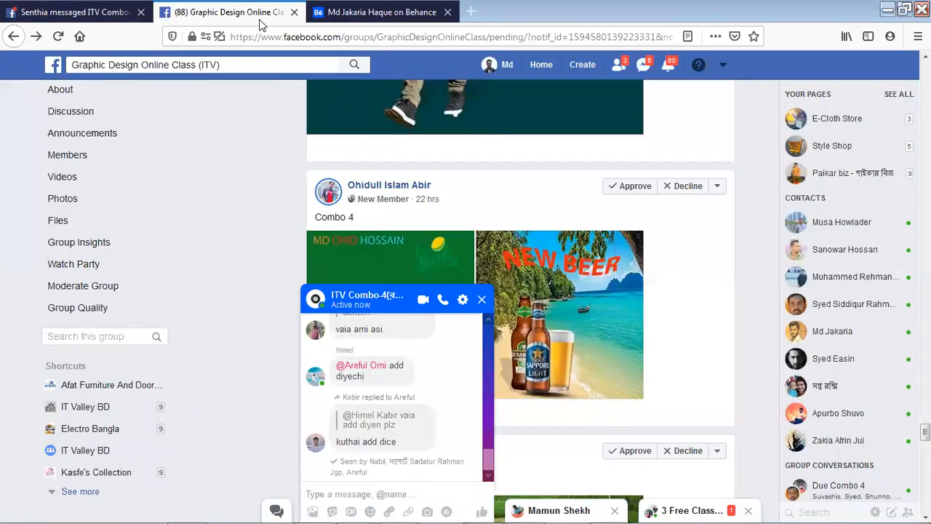
click(102, 11)
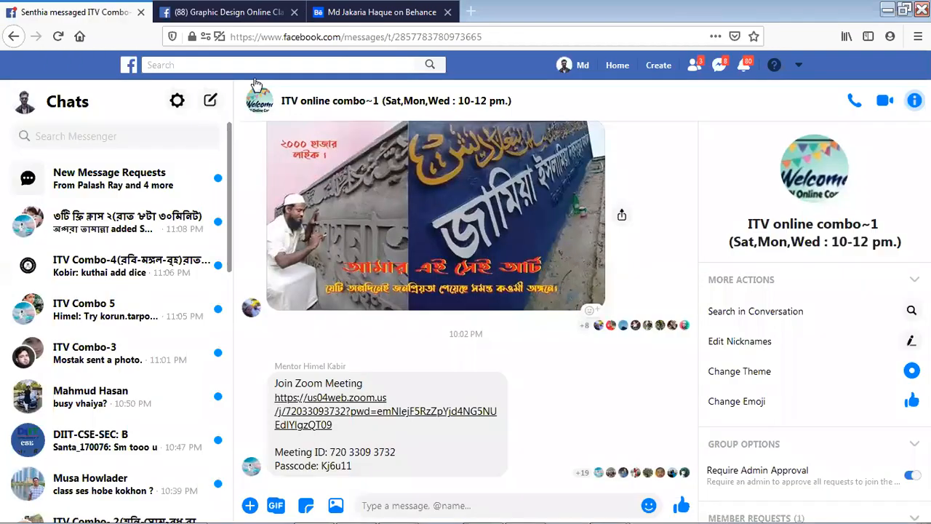
click(384, 13)
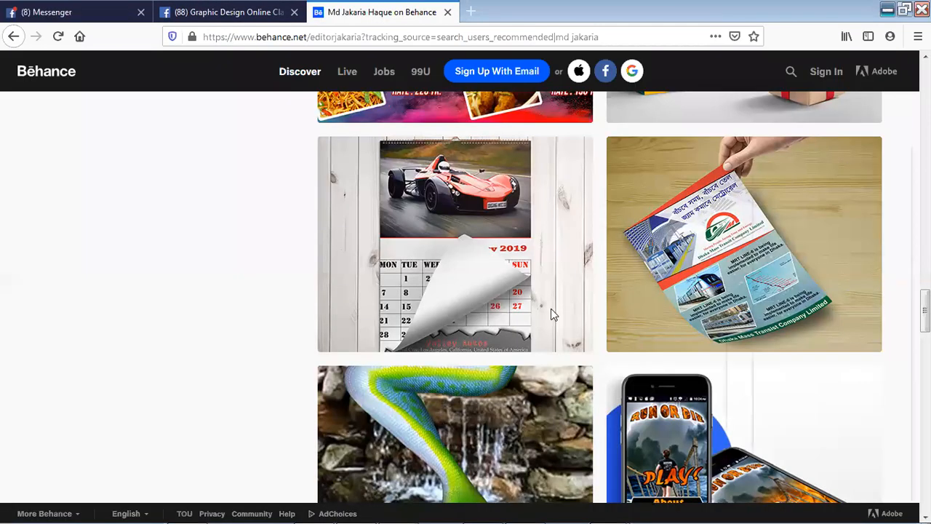
key(alt+Tab)
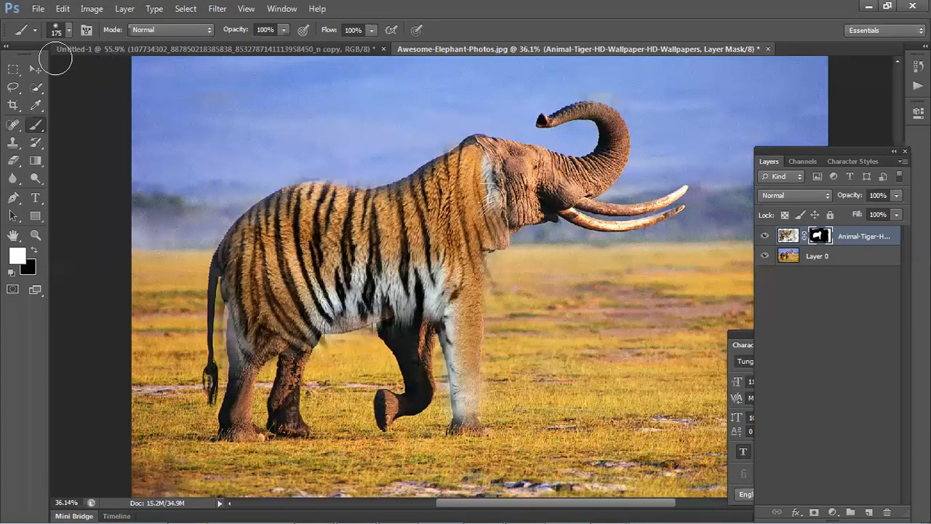
Step: On the tiger layer's mask, paint black over the raised leg and neck to restore elephant skin
click(35, 68)
click(94, 139)
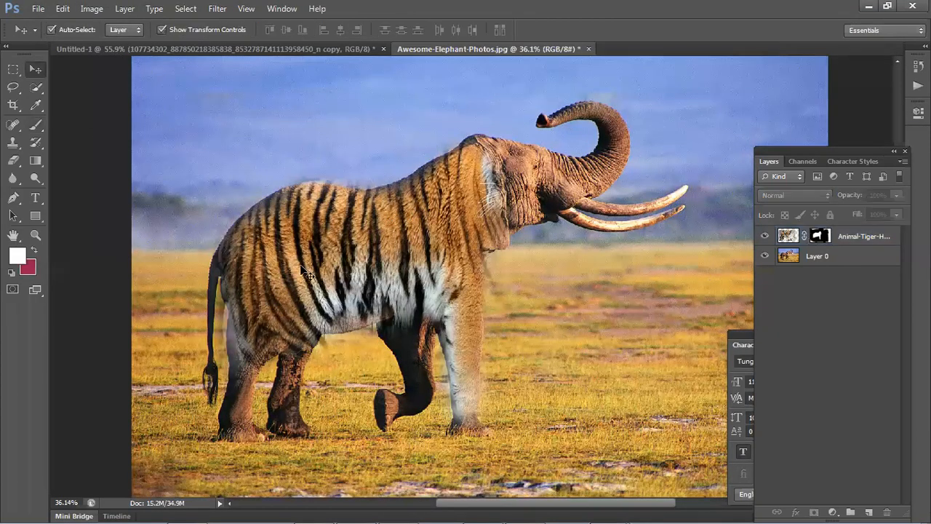
click(306, 273)
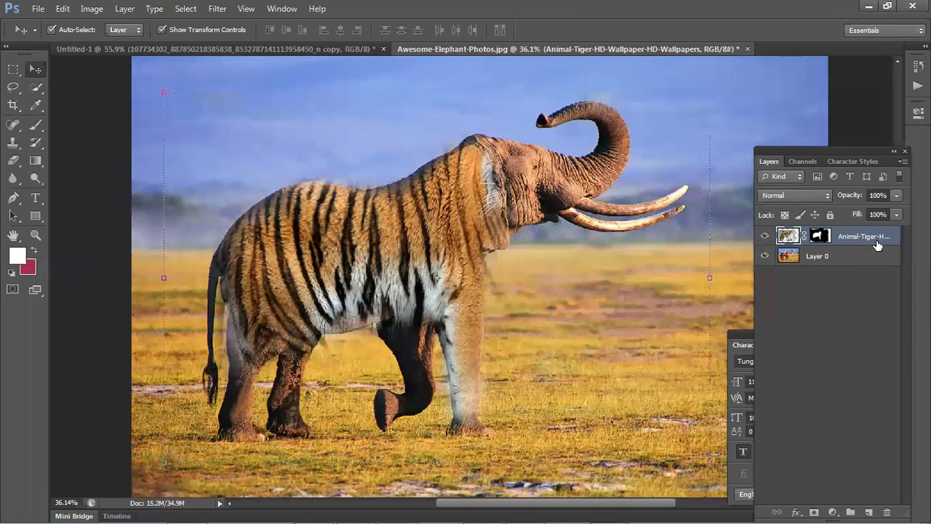
click(820, 235)
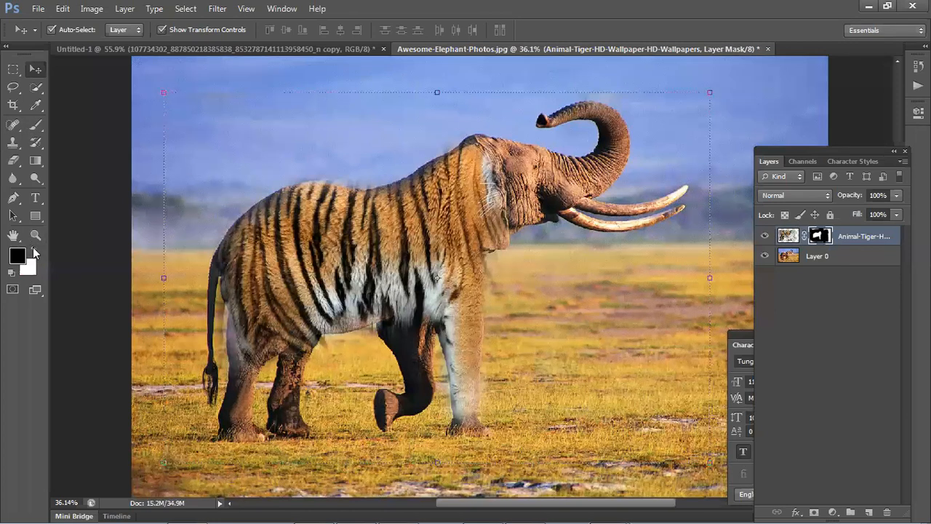
click(40, 127)
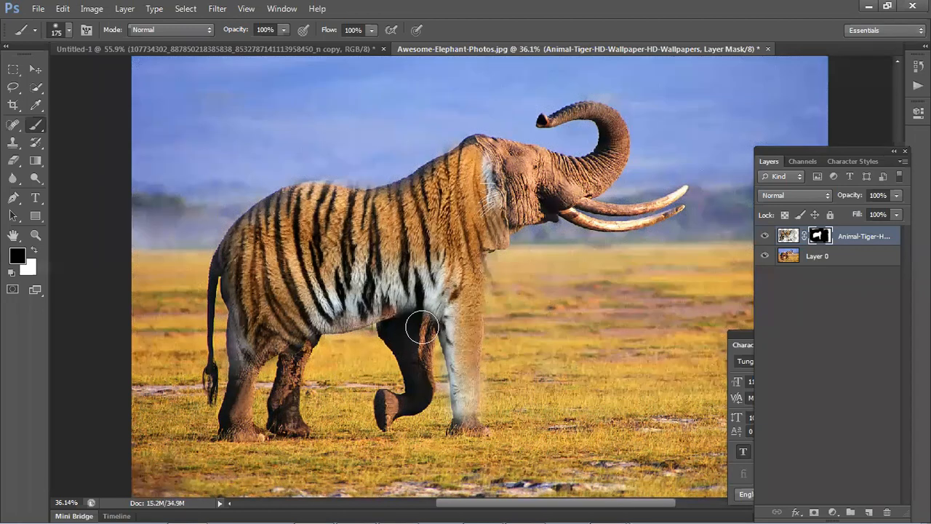
mouse_move(422, 327)
mouse_down()
mouse_move(422, 397)
mouse_move(441, 430)
mouse_up()
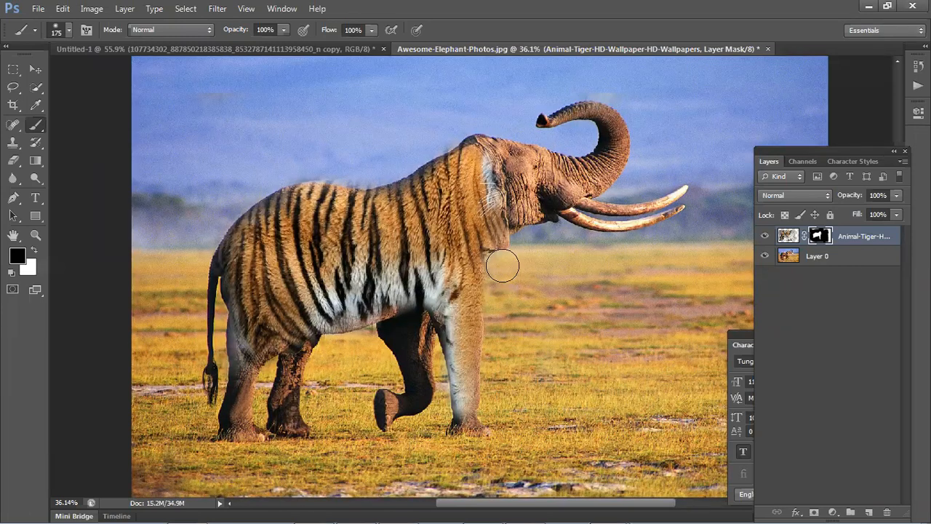
mouse_move(504, 263)
mouse_down()
mouse_move(514, 177)
mouse_move(508, 201)
mouse_move(499, 202)
mouse_move(498, 165)
mouse_move(483, 209)
mouse_move(507, 235)
mouse_move(456, 179)
mouse_move(476, 164)
mouse_move(454, 239)
mouse_move(504, 255)
mouse_move(442, 178)
mouse_move(444, 229)
mouse_move(489, 240)
mouse_move(455, 182)
mouse_move(486, 205)
mouse_move(469, 231)
mouse_move(437, 222)
mouse_move(421, 260)
mouse_move(405, 269)
mouse_move(380, 252)
mouse_move(415, 240)
mouse_move(400, 212)
mouse_move(403, 192)
mouse_move(413, 182)
mouse_move(401, 230)
mouse_move(459, 264)
mouse_up()
Step: Paint white over the shoulder and ear to bring back tiger stripes, then save the class-chat photo
click(33, 250)
click(466, 211)
mouse_move(459, 197)
mouse_down()
mouse_move(491, 220)
mouse_move(481, 222)
mouse_move(489, 229)
mouse_move(456, 185)
mouse_up()
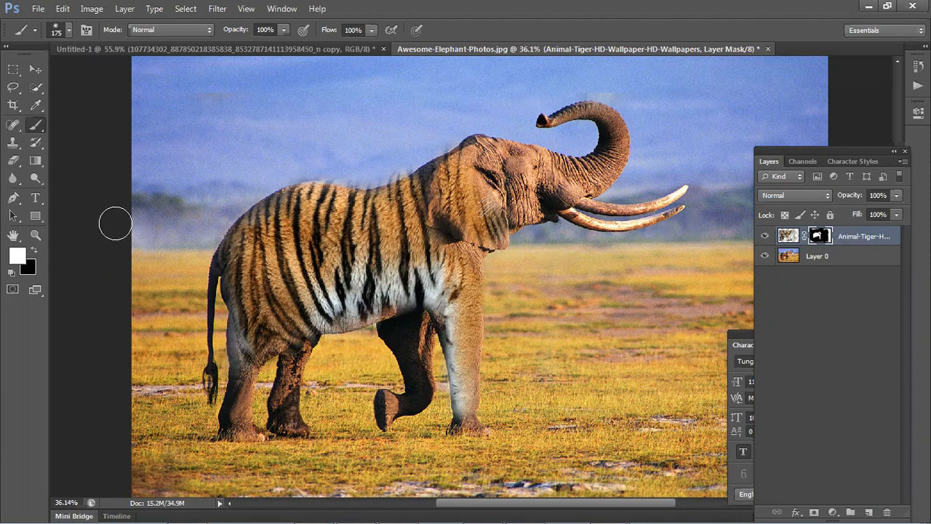
click(35, 69)
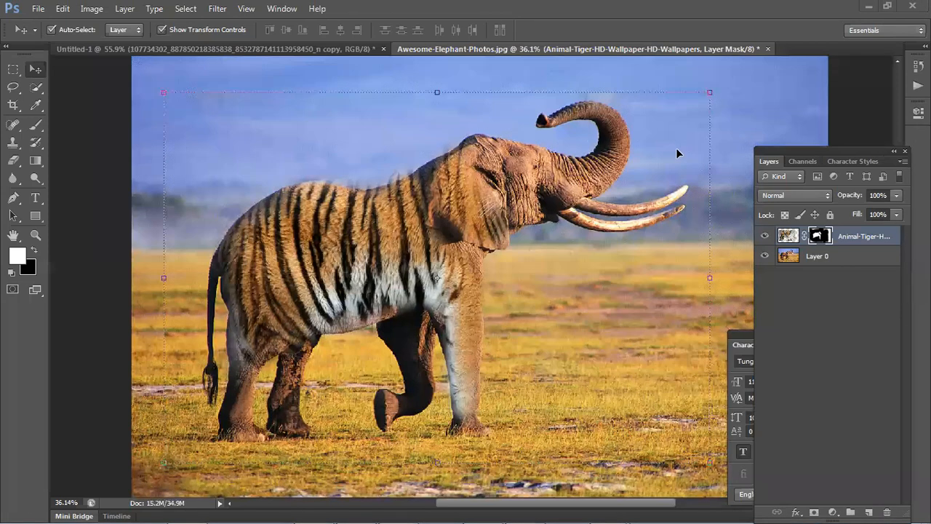
click(545, 412)
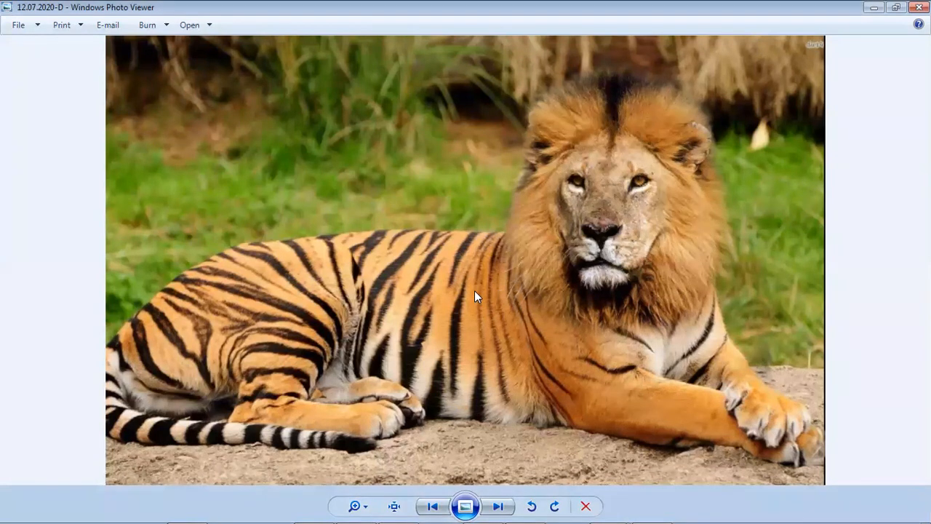
Step: Zoom into the lion-headed tiger photo, zoom back out, and minimize Windows Photo Viewer
scroll(541, 160, up, 1)
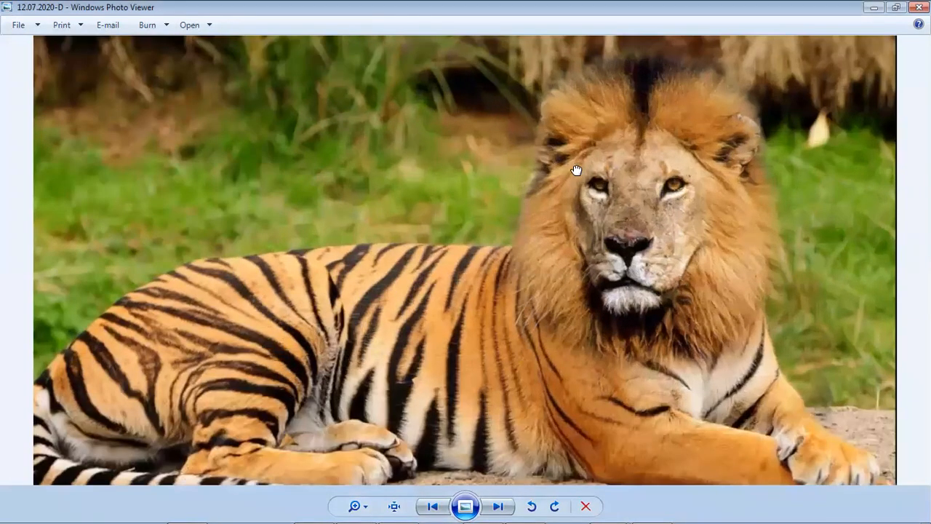
scroll(576, 170, up, 1)
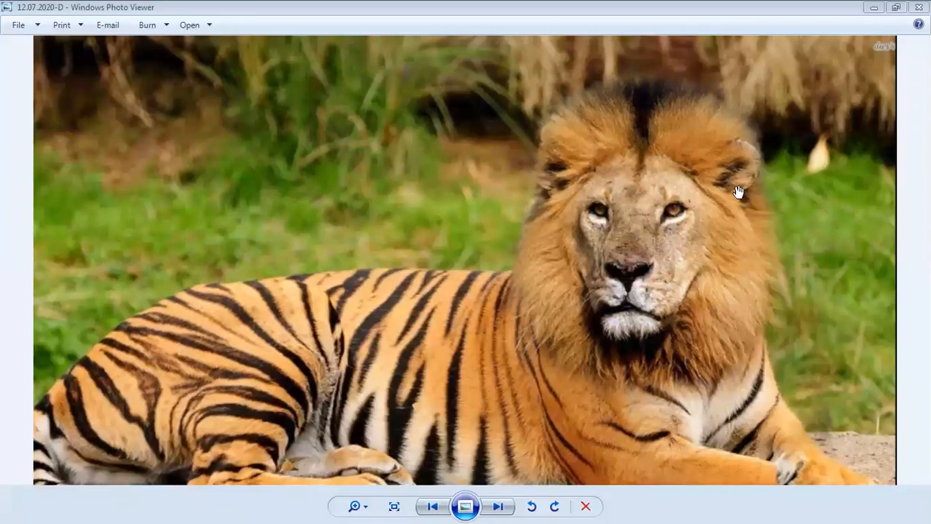
scroll(611, 280, down, 2)
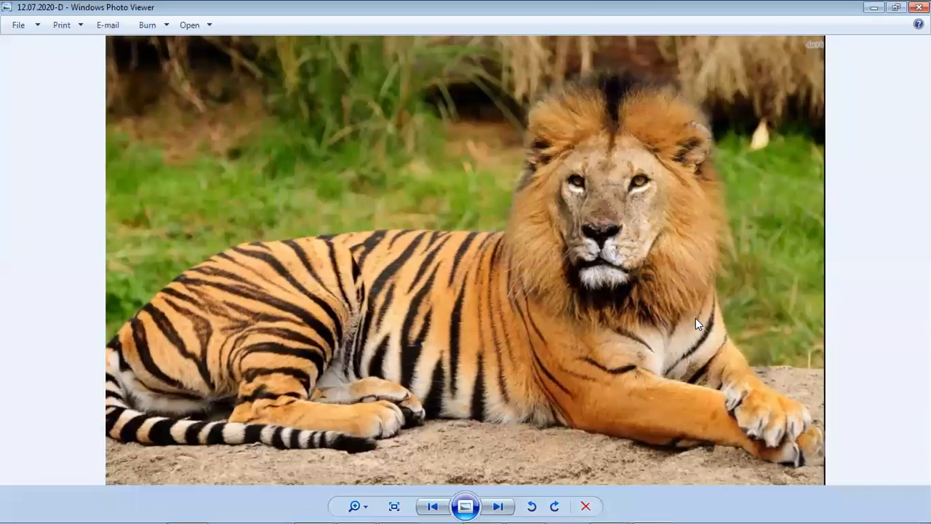
click(872, 8)
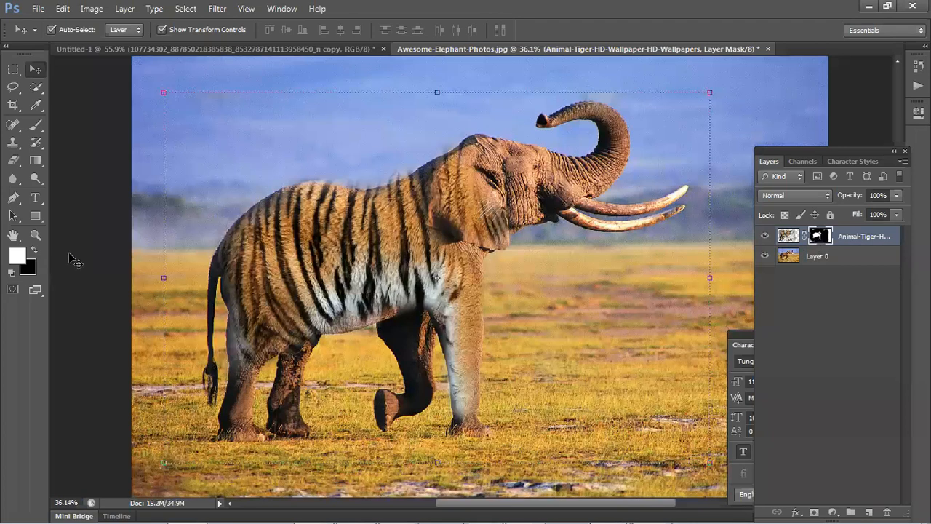
Step: Paint the mask to reveal the tiger, then drag the tiger layer into place over the elephant
click(37, 125)
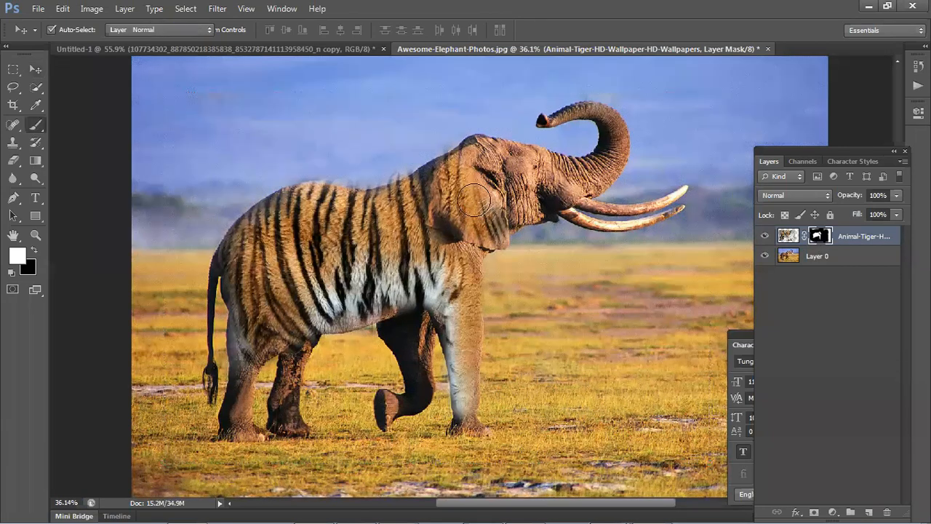
mouse_move(486, 207)
mouse_down()
mouse_move(462, 213)
mouse_move(485, 172)
mouse_move(517, 200)
mouse_move(480, 187)
mouse_move(538, 164)
mouse_move(535, 202)
mouse_move(498, 161)
mouse_move(557, 142)
mouse_move(569, 193)
mouse_move(488, 198)
mouse_move(553, 125)
mouse_move(598, 196)
mouse_move(530, 232)
mouse_move(508, 125)
mouse_move(605, 151)
mouse_move(548, 240)
mouse_move(443, 200)
mouse_move(474, 118)
mouse_move(604, 170)
mouse_move(482, 273)
mouse_move(394, 150)
mouse_move(572, 156)
mouse_move(406, 200)
mouse_move(472, 115)
mouse_move(531, 278)
mouse_move(421, 256)
mouse_move(551, 131)
mouse_move(494, 345)
mouse_move(470, 215)
mouse_move(483, 352)
mouse_move(395, 250)
mouse_move(368, 313)
mouse_move(366, 196)
mouse_move(219, 311)
mouse_move(295, 297)
mouse_move(460, 161)
mouse_up()
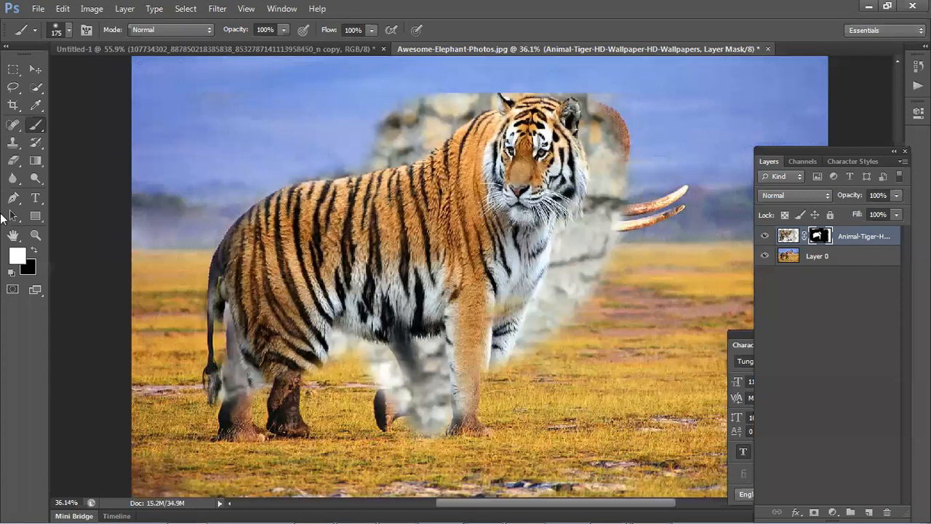
key(v)
mouse_move(404, 328)
mouse_down()
mouse_move(320, 271)
mouse_move(327, 275)
mouse_move(265, 276)
mouse_up()
drag(319, 216, 690, 332)
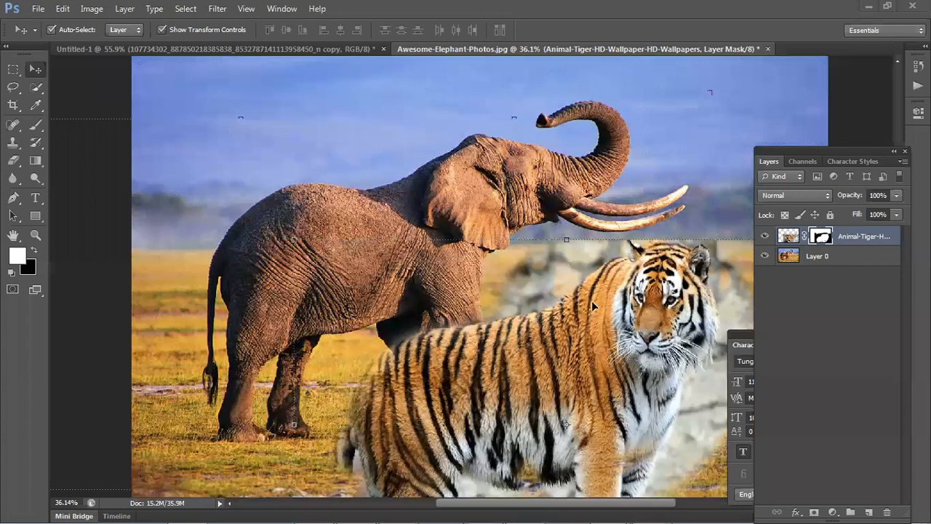
drag(522, 273, 595, 298)
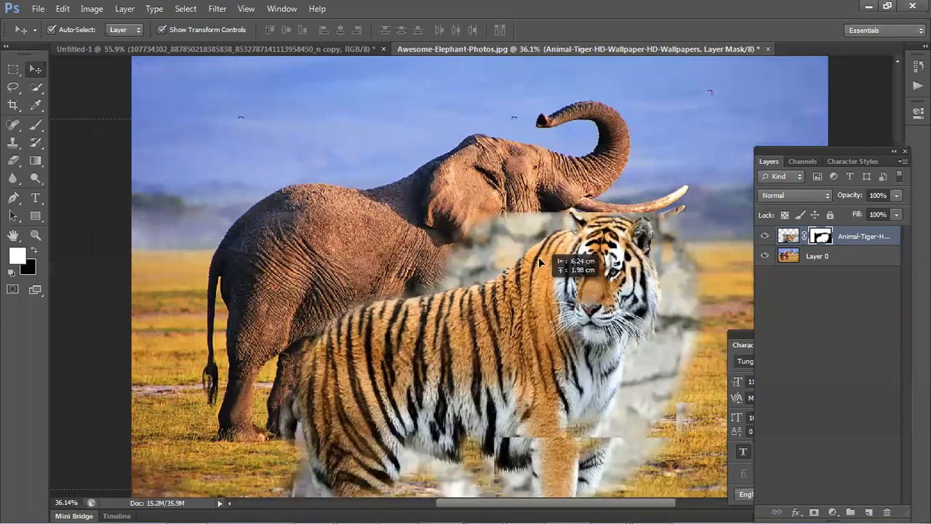
drag(658, 346, 578, 227)
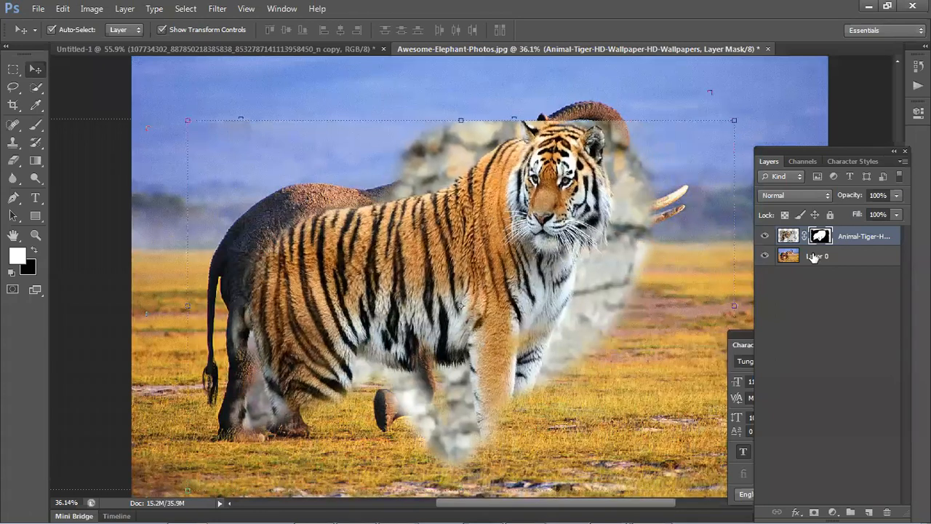
Step: Repaint the mask to keep only the tiger's head and move it onto the elephant's head
click(35, 124)
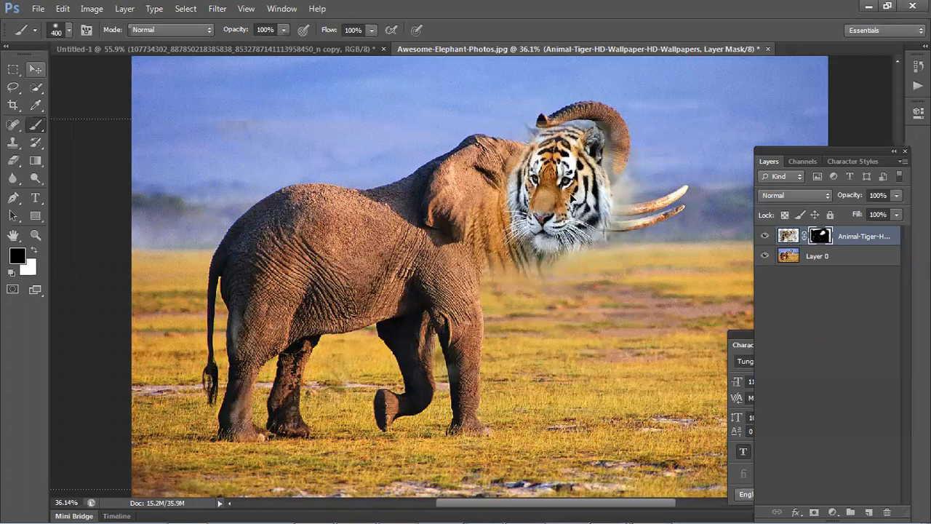
key(v)
drag(556, 203, 531, 190)
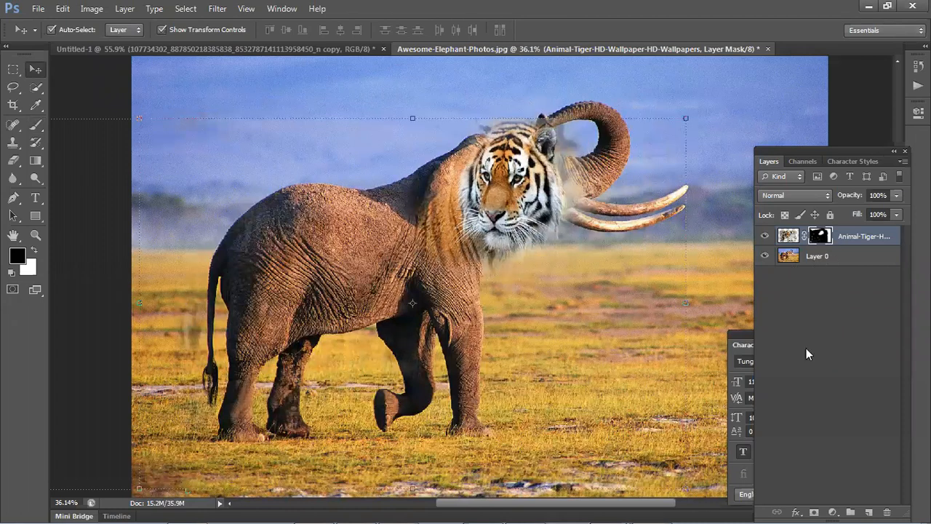
Step: Mask the elephant layer, paint away the trunk and tusks, and nudge the tiger head
click(836, 256)
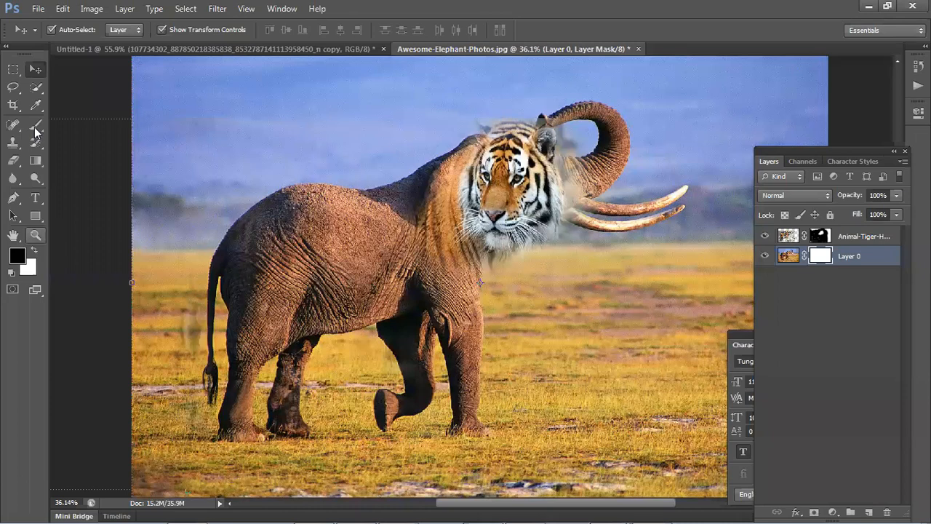
click(35, 127)
mouse_move(615, 232)
mouse_down()
mouse_move(663, 207)
mouse_move(623, 213)
mouse_move(591, 170)
mouse_move(604, 197)
mouse_move(592, 120)
mouse_move(579, 108)
mouse_move(610, 241)
mouse_move(593, 204)
mouse_up()
click(35, 70)
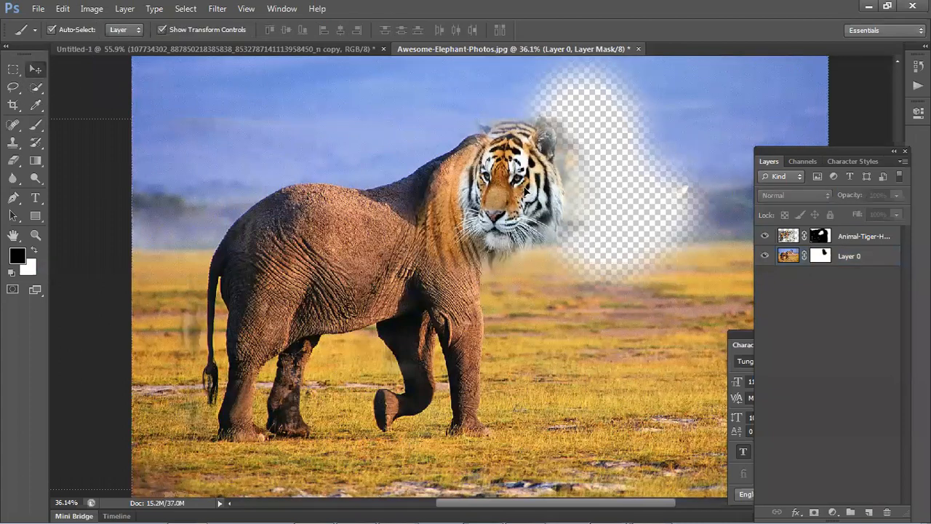
drag(522, 191, 513, 196)
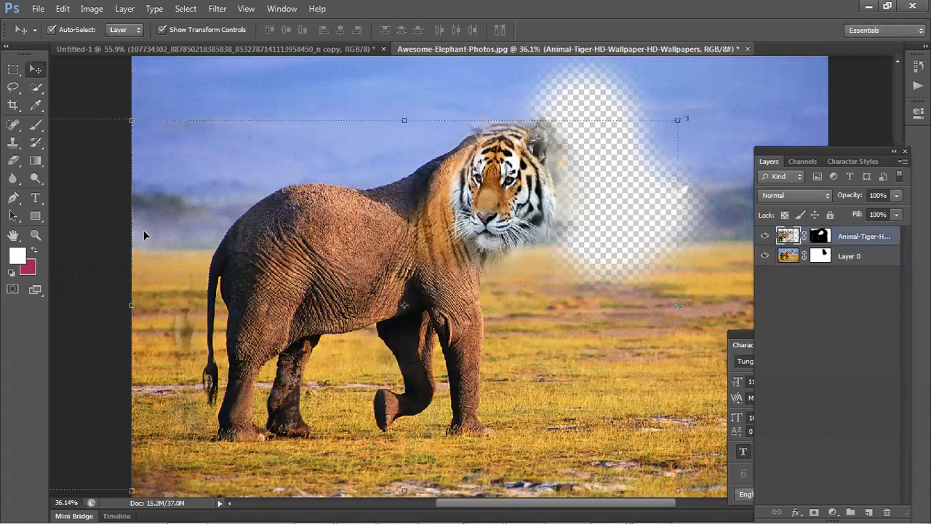
Step: Reselect the tiger layer and reposition the tiger head over the elephant's head
click(121, 229)
scroll(121, 228, down, 1)
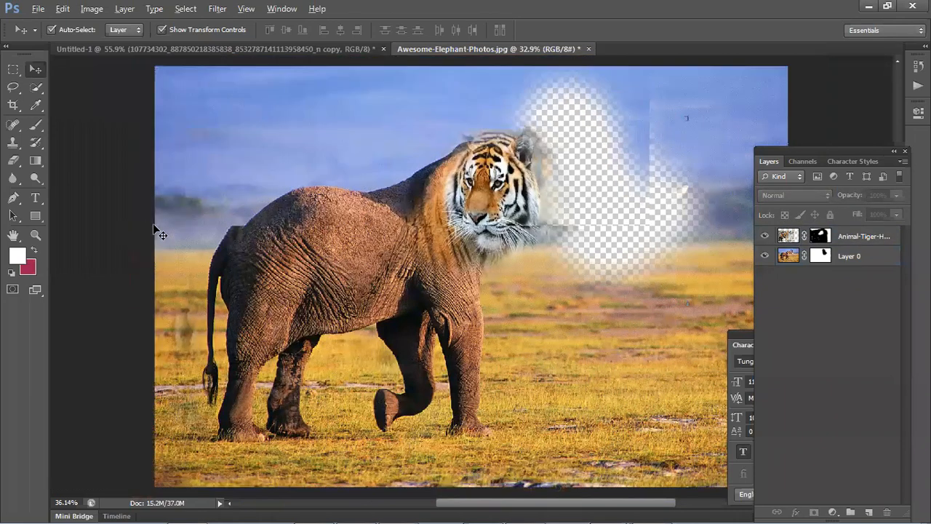
scroll(146, 227, down, 1)
click(465, 244)
mouse_move(496, 231)
mouse_down()
mouse_move(679, 295)
mouse_move(510, 223)
mouse_move(503, 233)
mouse_move(514, 232)
mouse_up()
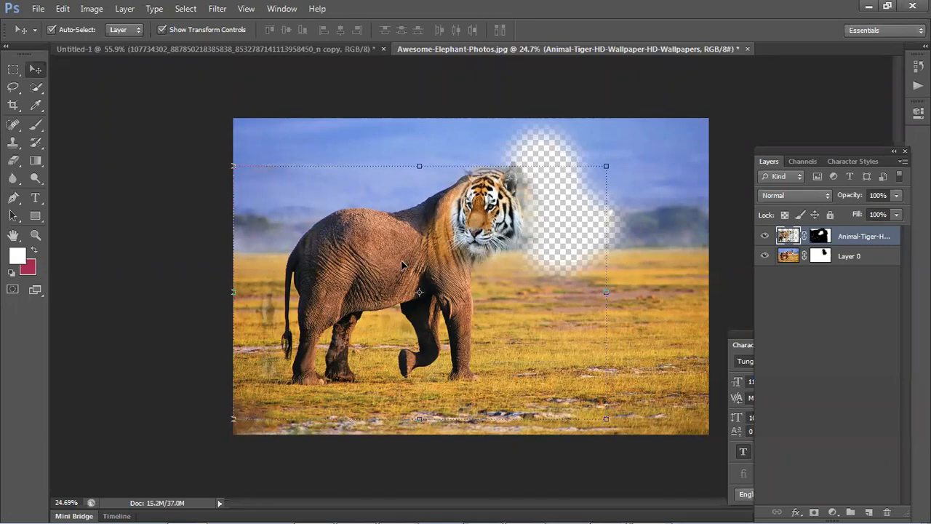
Step: Delete the tiger layer and close Awesome-Elephant-Photos without saving
key(Delete)
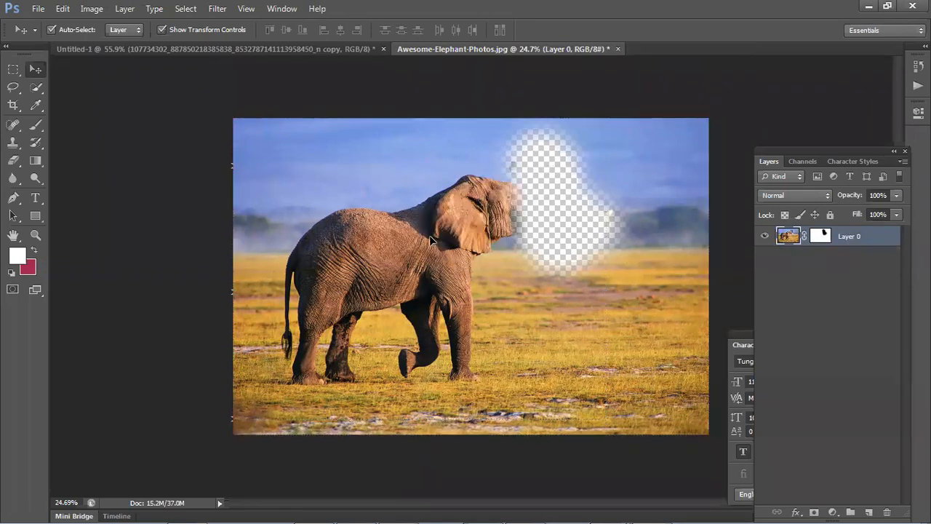
click(617, 49)
click(470, 208)
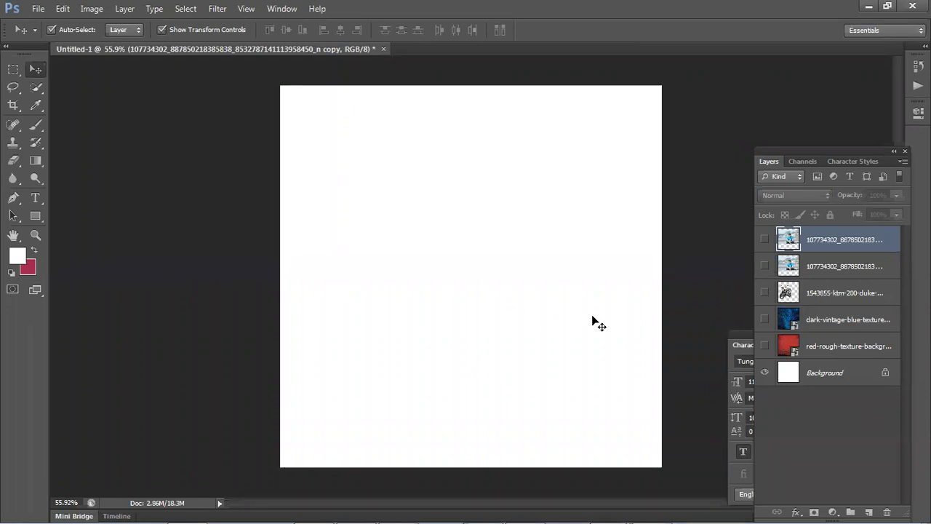
Step: Show the KTM motorcycle layer and Alt-drag a copy of it offset to the right
click(806, 315)
click(763, 292)
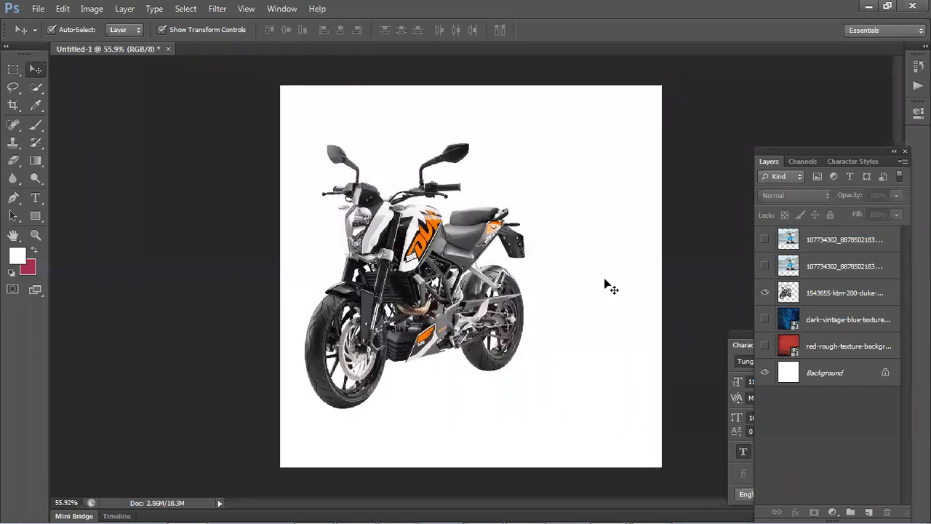
drag(442, 251, 553, 287)
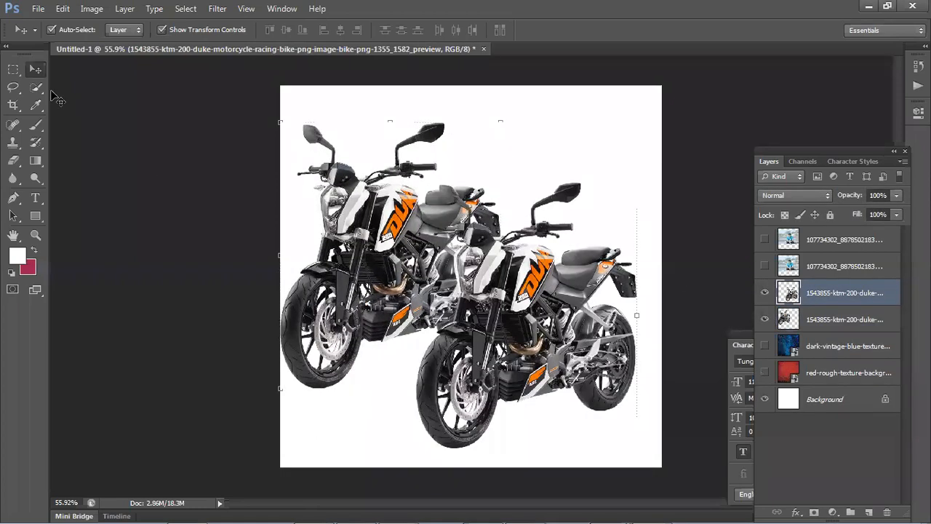
Step: Try hue, saturation and lightness changes on the copy in Hue/Saturation, then cancel
click(91, 9)
mouse_move(105, 43)
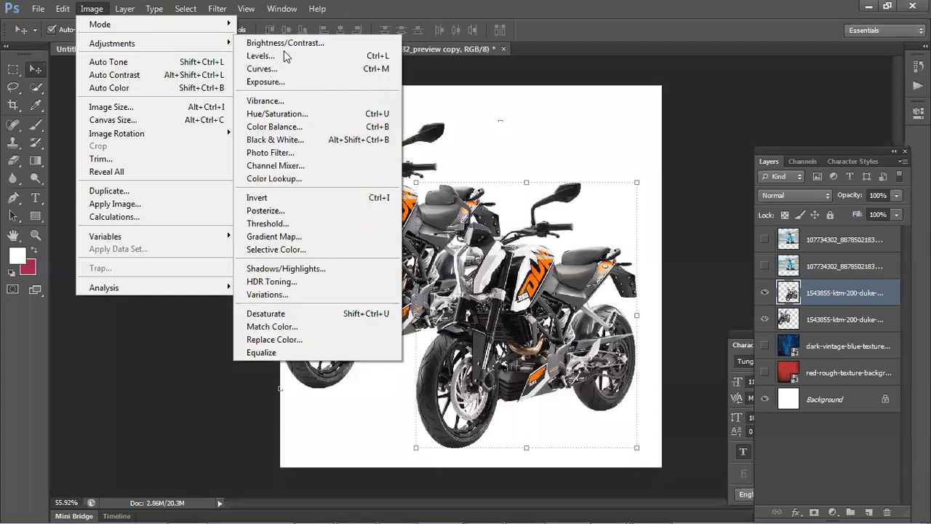
click(277, 113)
drag(716, 285, 760, 294)
drag(714, 317, 624, 328)
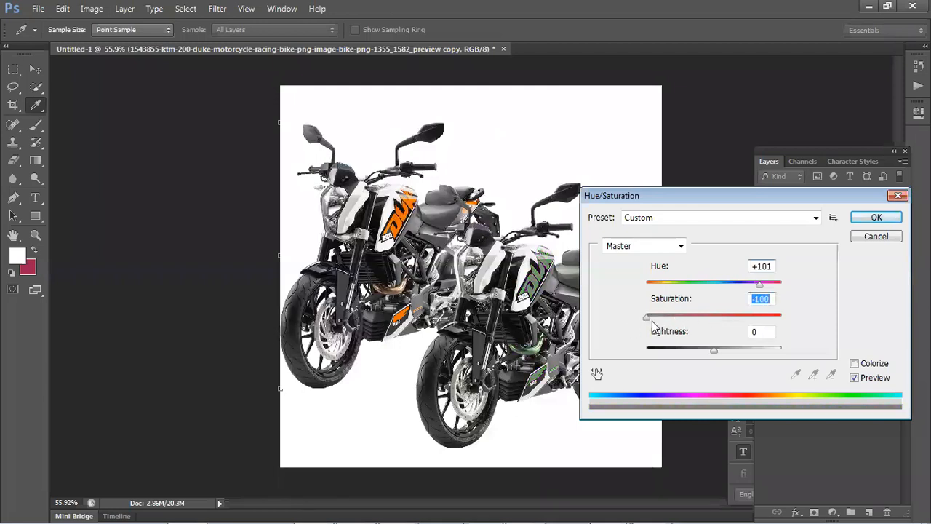
drag(711, 354, 590, 354)
click(897, 235)
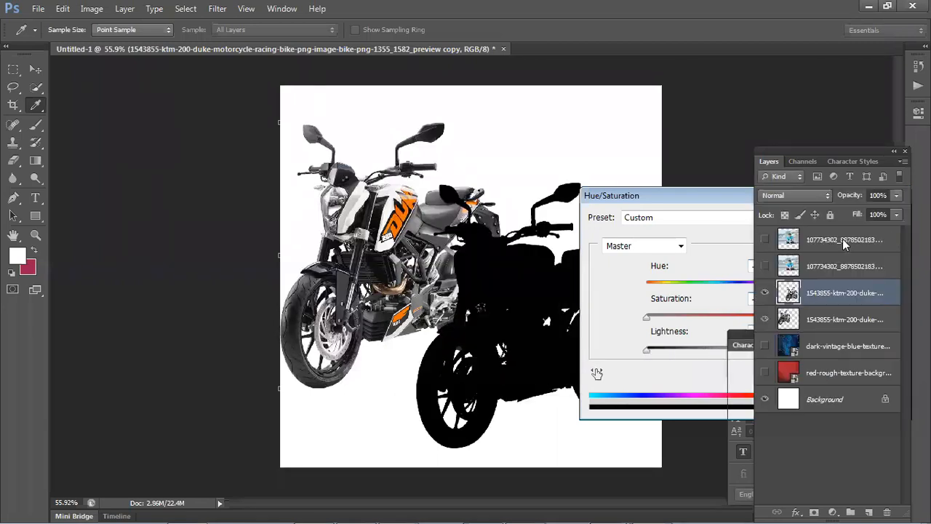
Step: Turn the copy solid black with Lightness -100 and place it beneath the coloured bike
drag(569, 281, 571, 276)
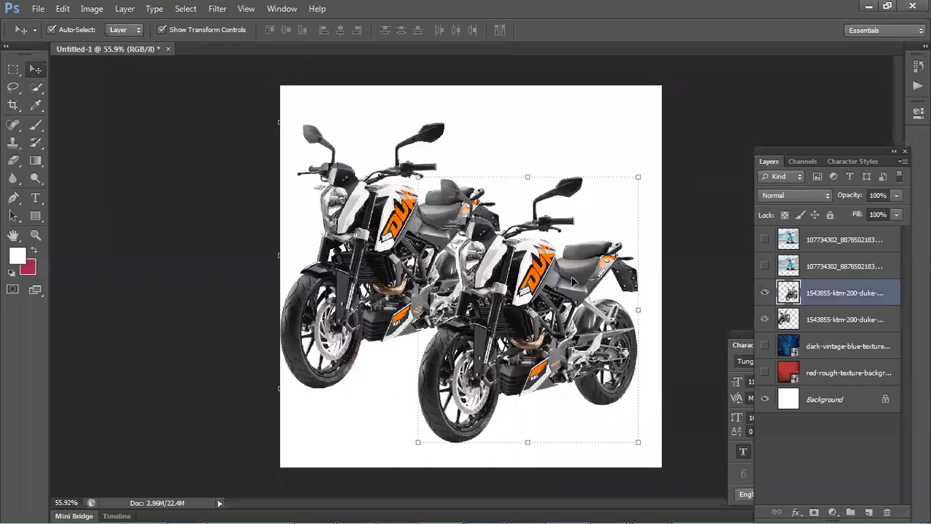
key(ctrl+u)
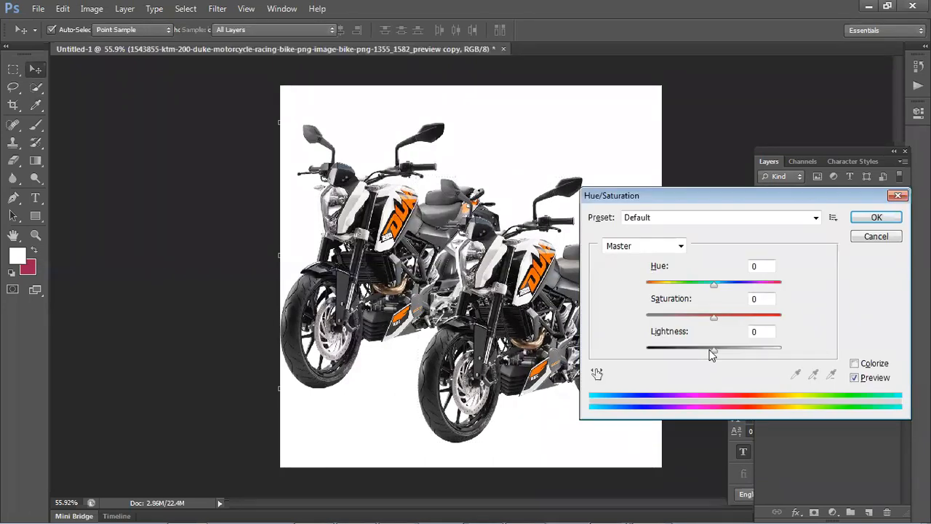
drag(713, 349, 595, 349)
click(876, 217)
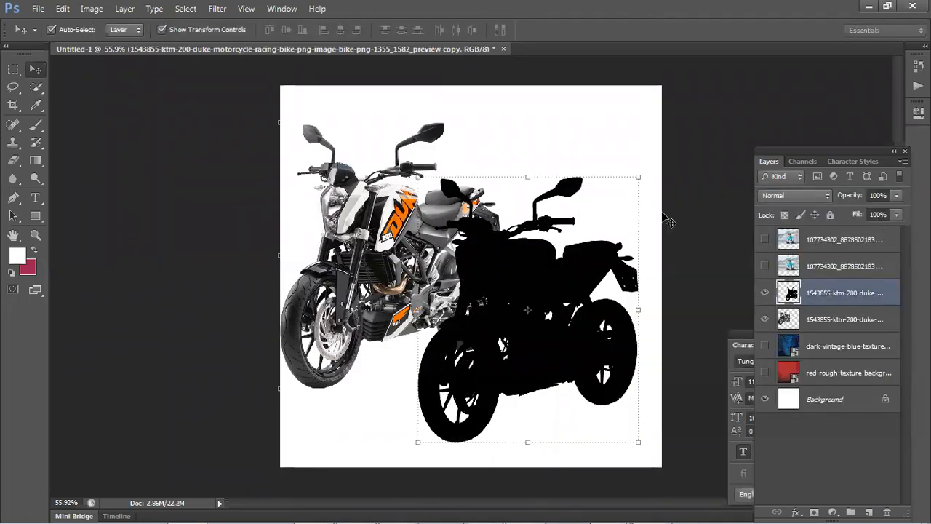
drag(593, 314, 477, 273)
drag(817, 297, 817, 322)
drag(486, 331, 471, 322)
Step: Skew the black copy along the ground as a shadow and lower its opacity to 38%
key(ctrl+t)
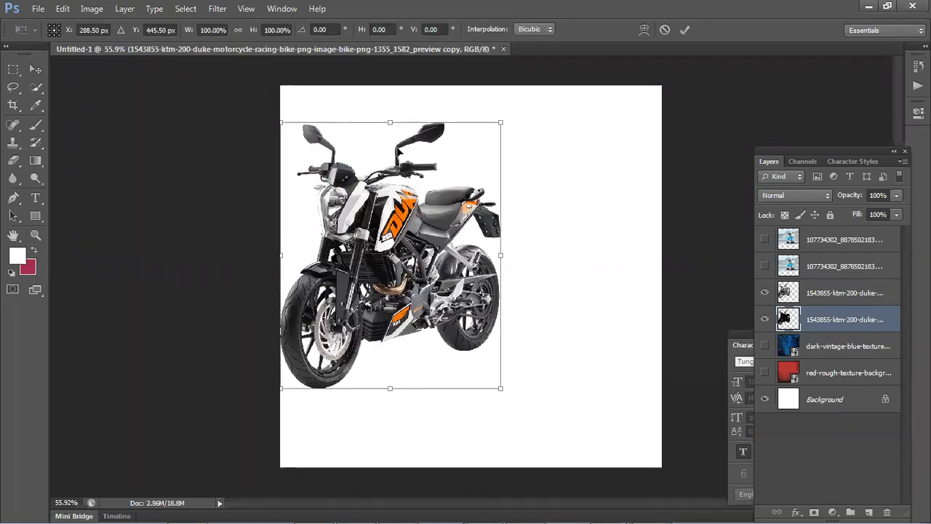
drag(390, 125, 415, 219)
key(Return)
click(896, 197)
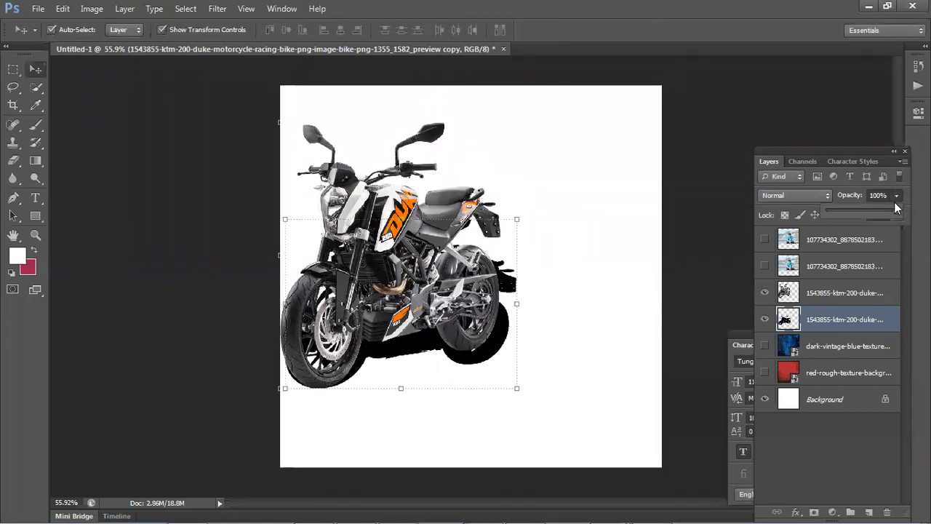
drag(870, 215, 853, 214)
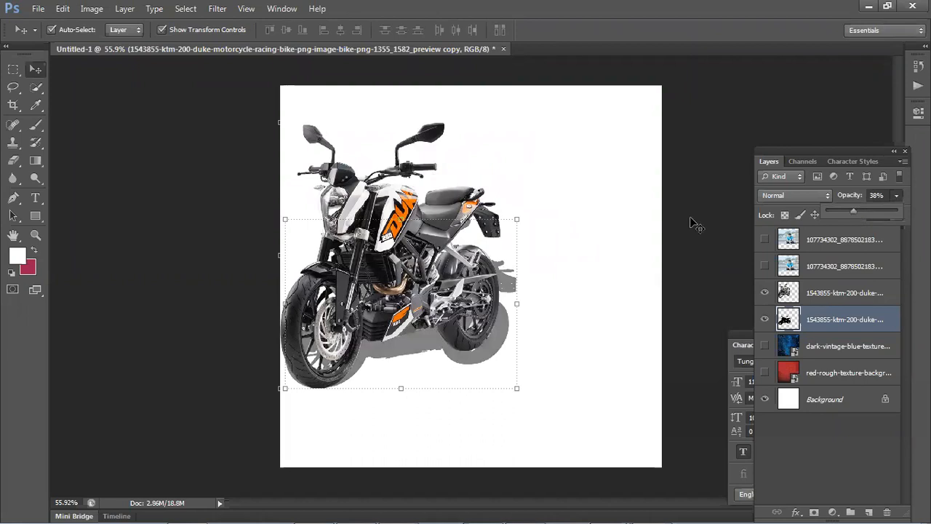
click(631, 246)
Step: Delete the shadow layer and move the motorcycle right and down toward the canvas centre
click(497, 354)
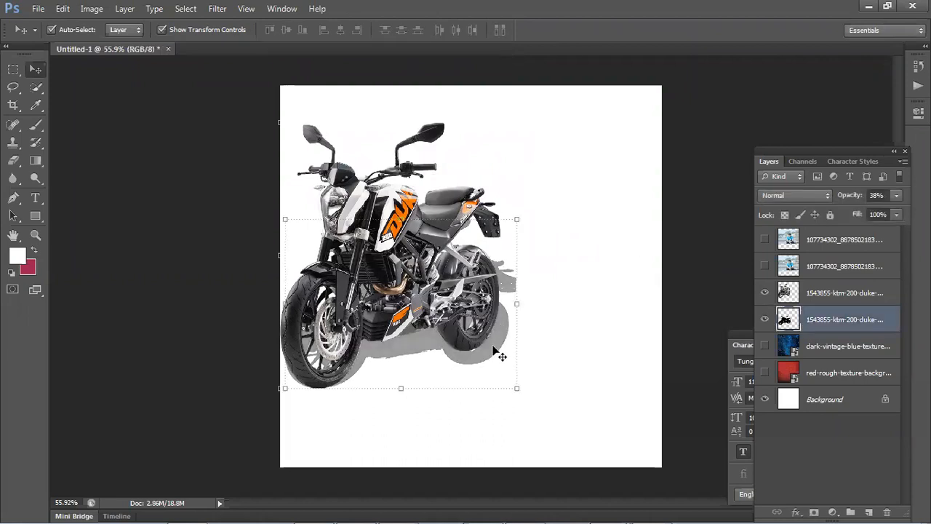
key(Delete)
drag(445, 221, 487, 243)
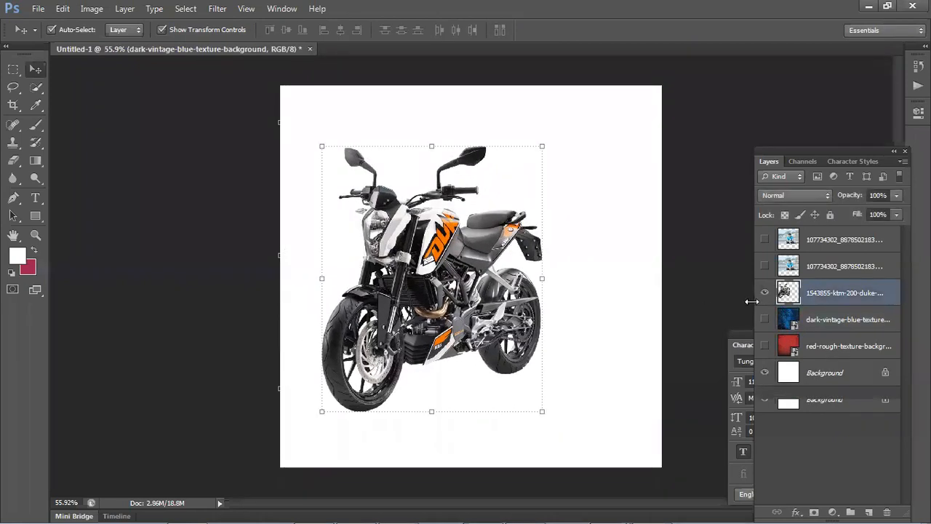
click(232, 85)
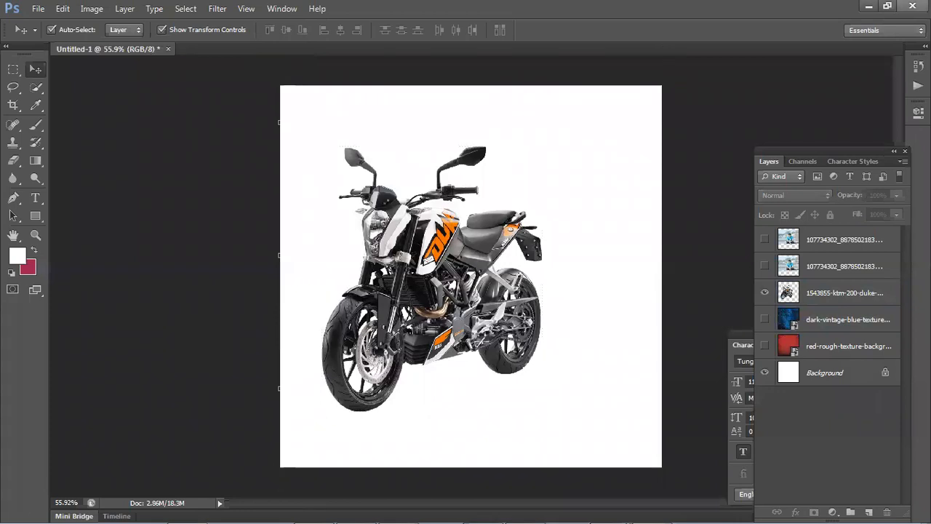
Step: Minimize Photoshop and close the Search by image panel over the Google tiger results
click(870, 6)
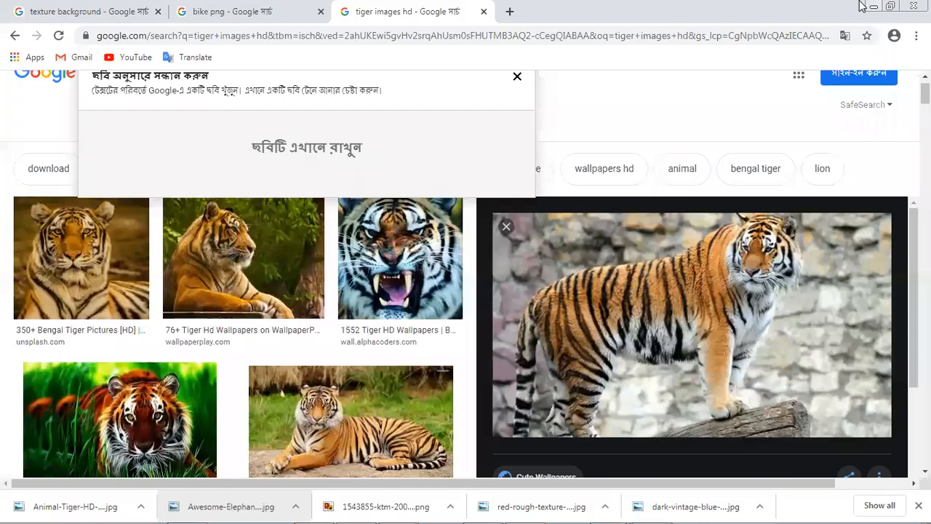
click(572, 99)
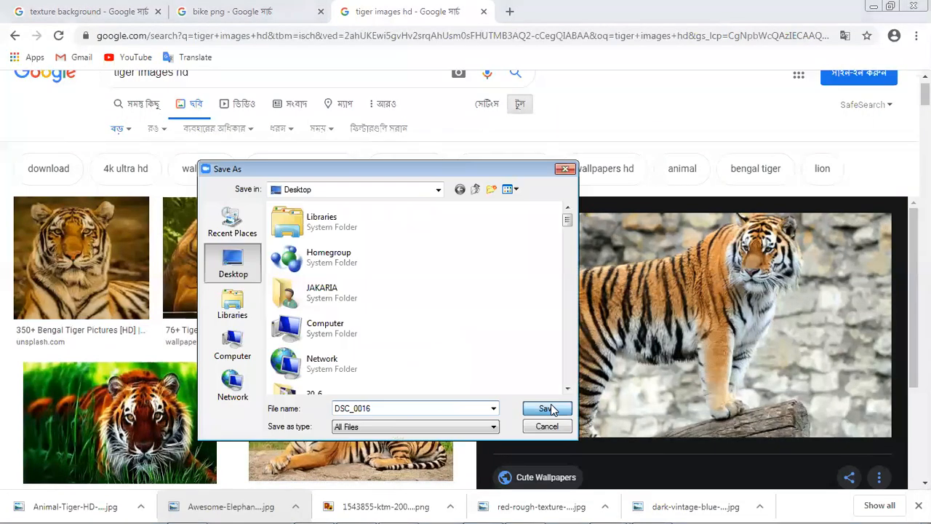
click(549, 409)
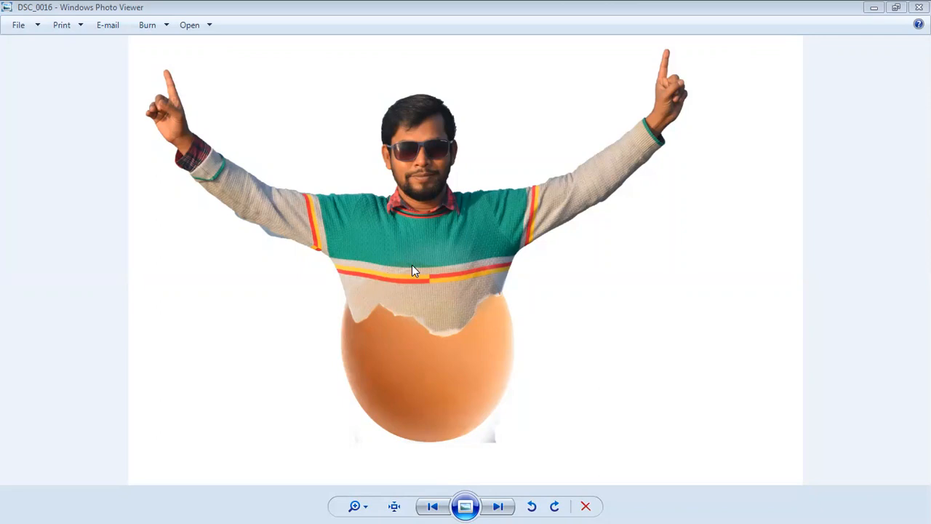
Step: Zoom the eggshell photo, then minimize Photo Viewer and Chrome to reveal the af folder
scroll(392, 285, up, 5)
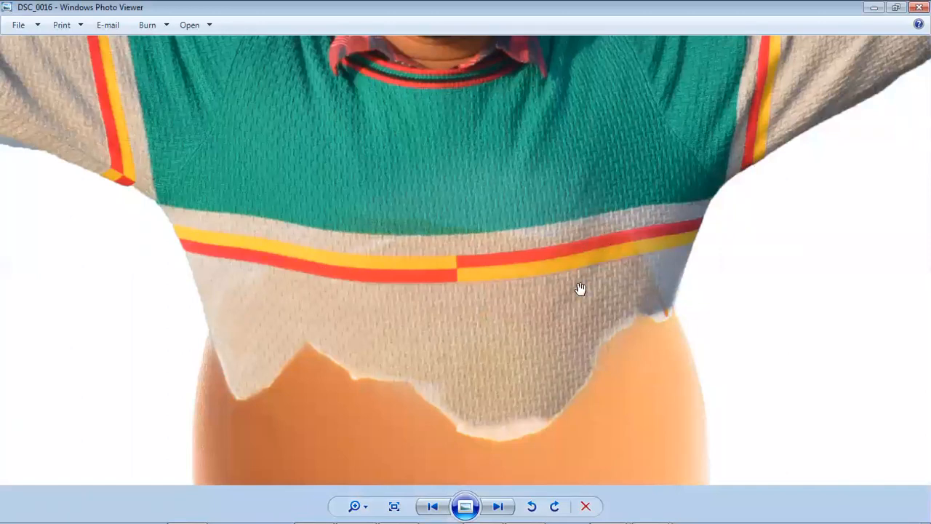
click(872, 8)
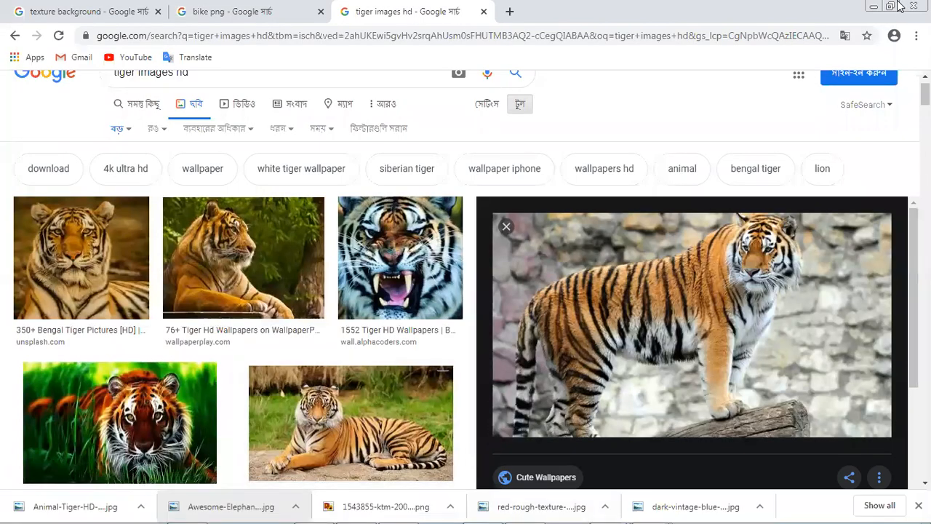
click(878, 6)
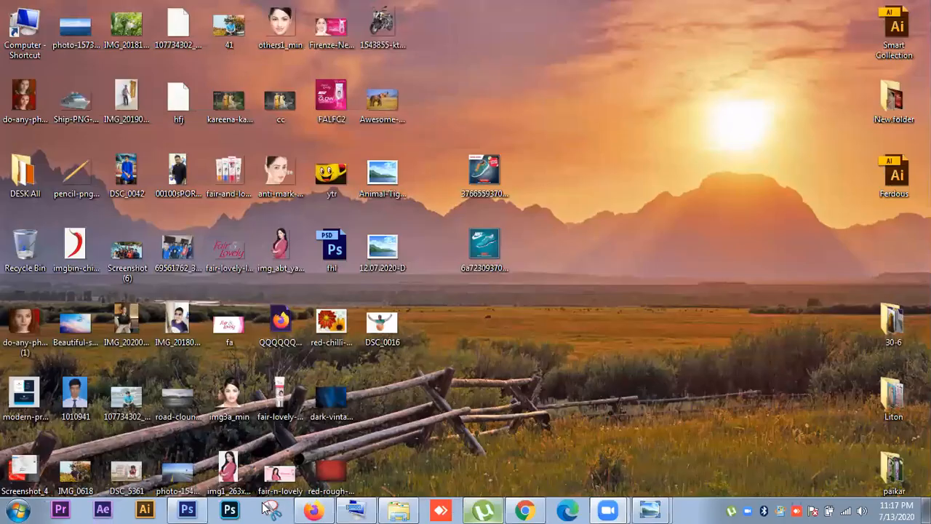
Step: Hide the KTM motorcycle layer, show the red texture, and slide the blue texture right
click(200, 508)
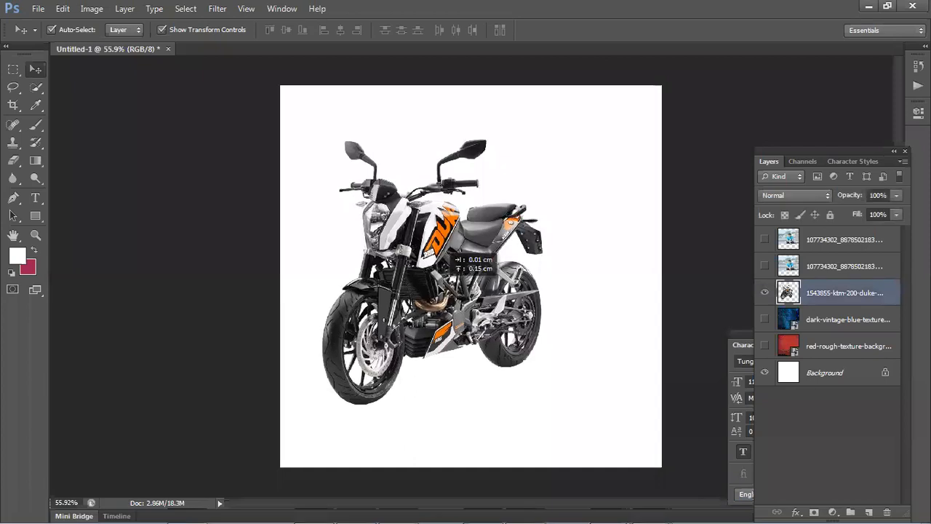
click(333, 349)
click(765, 292)
click(764, 346)
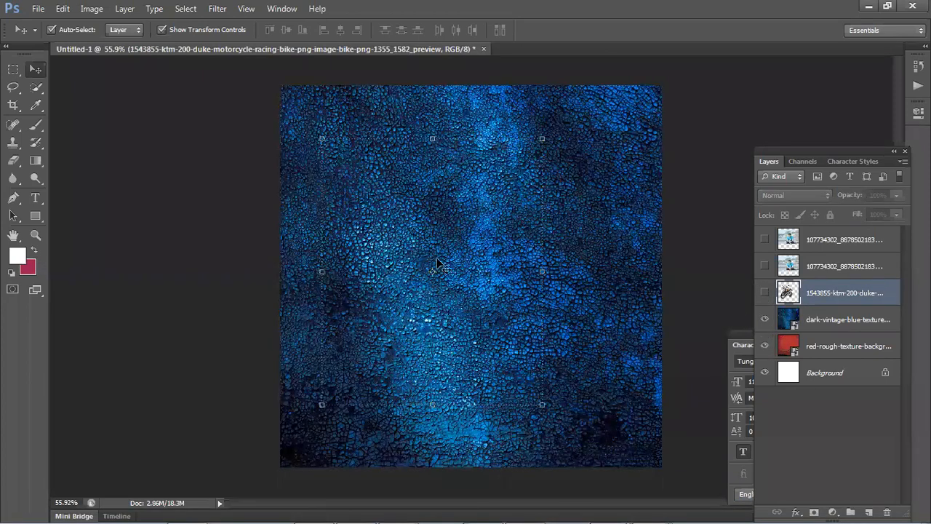
drag(539, 214, 521, 193)
drag(449, 229, 547, 221)
drag(560, 313, 614, 317)
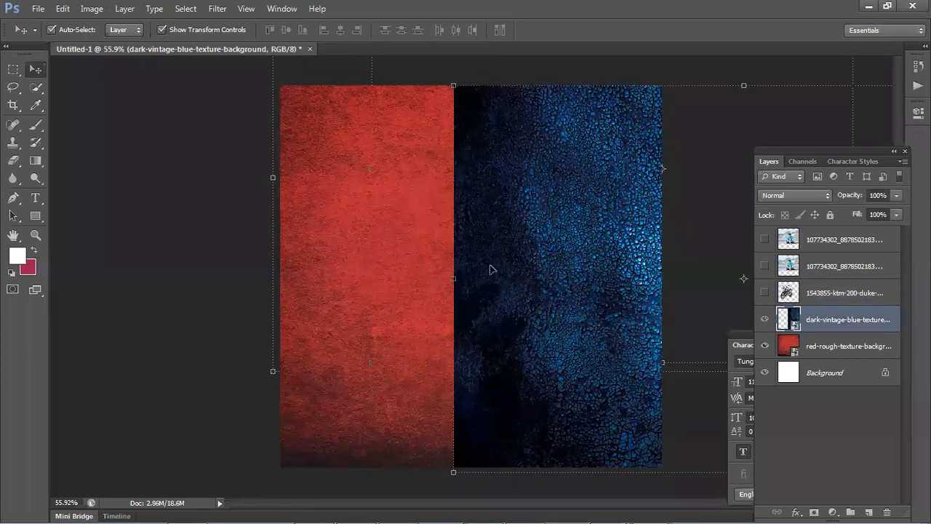
Step: Rasterize the blue texture layer and add a layer mask to it
right_click(836, 320)
click(714, 193)
click(813, 511)
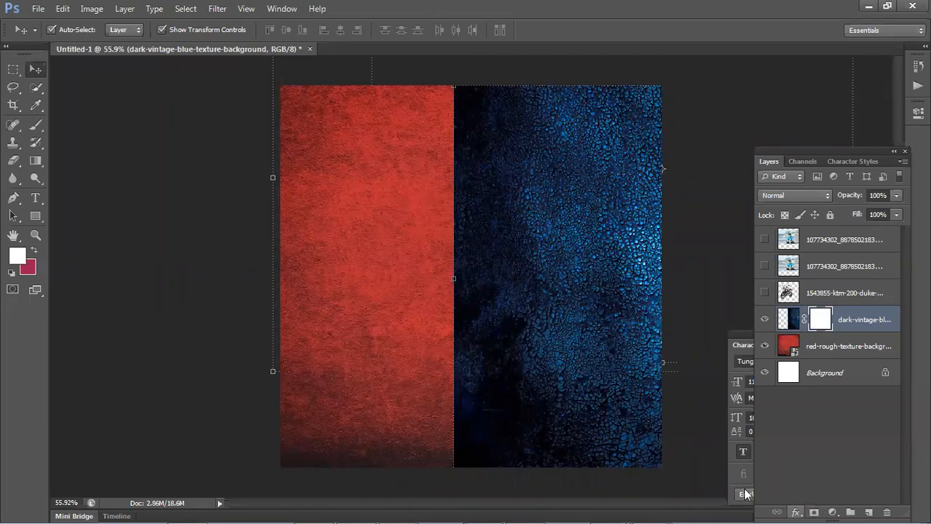
Step: Reset colours to black and white and try a brush stroke on the mask, then undo it
key(d)
click(35, 126)
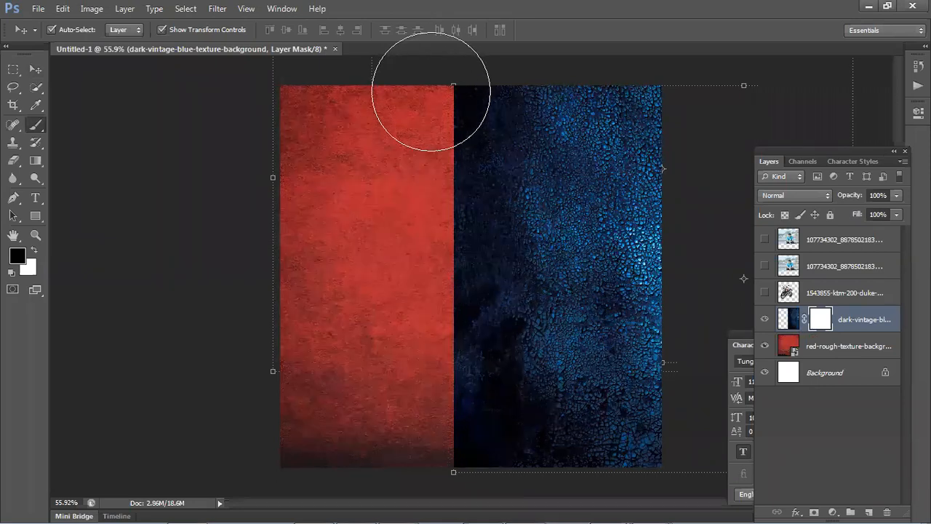
mouse_move(436, 87)
mouse_down()
mouse_move(450, 188)
mouse_move(439, 370)
mouse_move(422, 462)
mouse_up()
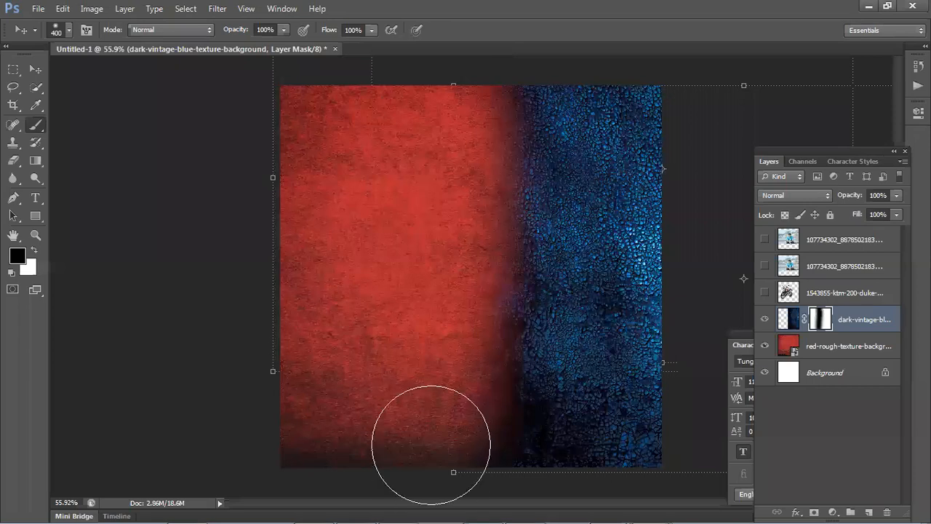
key(ctrl+z)
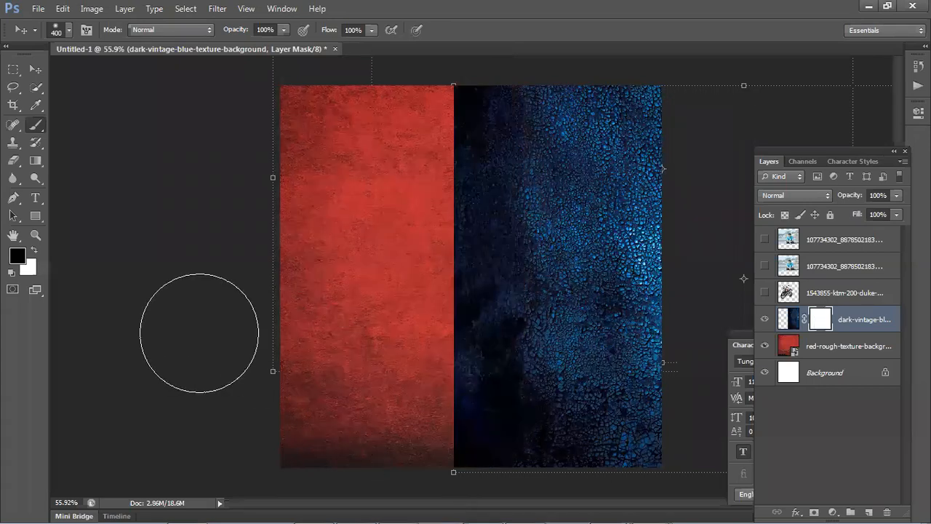
Step: Set the foreground colour to pure black with 0 saturation in the Color Picker
click(17, 254)
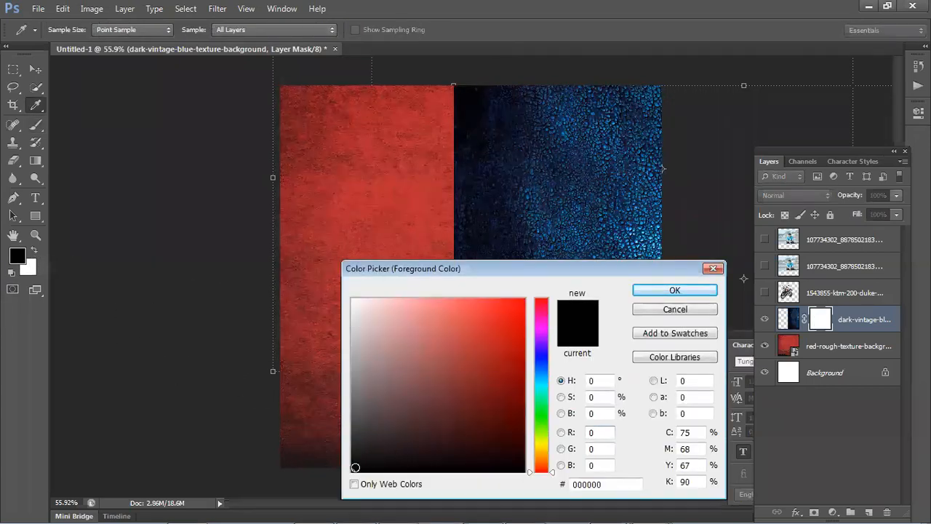
drag(499, 268, 412, 178)
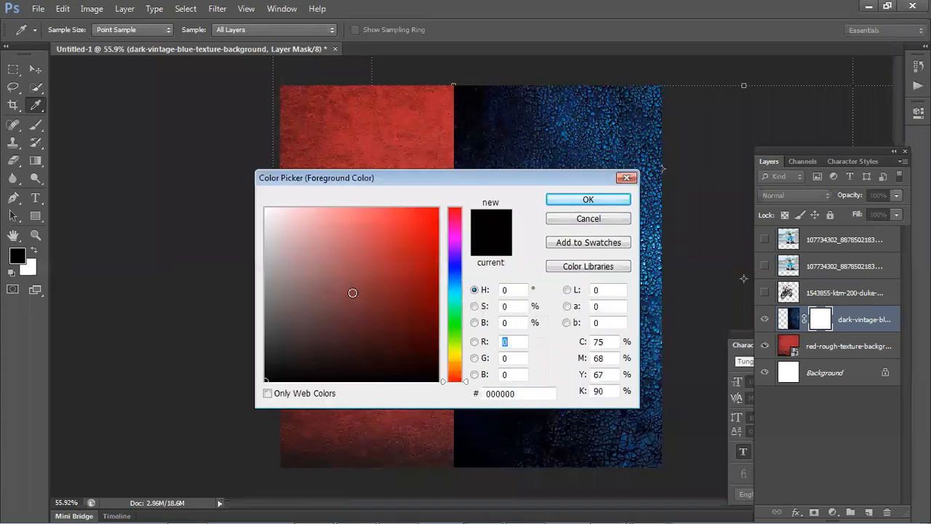
click(259, 379)
mouse_move(283, 373)
mouse_down()
mouse_move(289, 357)
mouse_move(403, 351)
mouse_move(438, 381)
mouse_up()
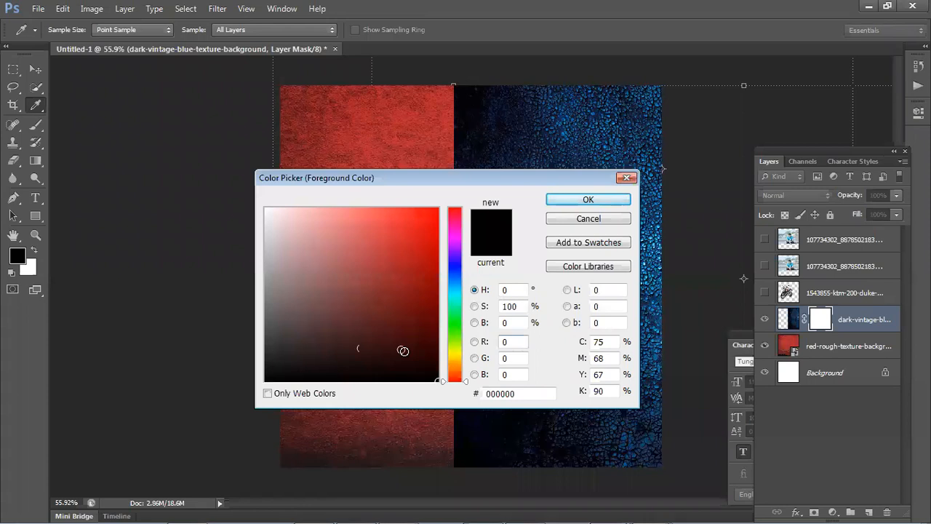
click(394, 356)
mouse_move(357, 348)
mouse_down()
mouse_move(243, 368)
mouse_move(222, 422)
mouse_up()
click(390, 375)
mouse_move(391, 374)
mouse_down()
mouse_move(439, 381)
mouse_move(408, 374)
mouse_move(407, 349)
mouse_move(436, 375)
mouse_move(361, 339)
mouse_move(381, 366)
mouse_move(379, 347)
mouse_move(239, 430)
mouse_up()
mouse_move(281, 374)
mouse_down()
mouse_move(415, 355)
mouse_move(439, 380)
mouse_move(317, 367)
mouse_move(265, 379)
mouse_up()
drag(418, 356, 433, 374)
drag(519, 306, 499, 309)
click(368, 317)
click(437, 379)
drag(520, 308, 488, 309)
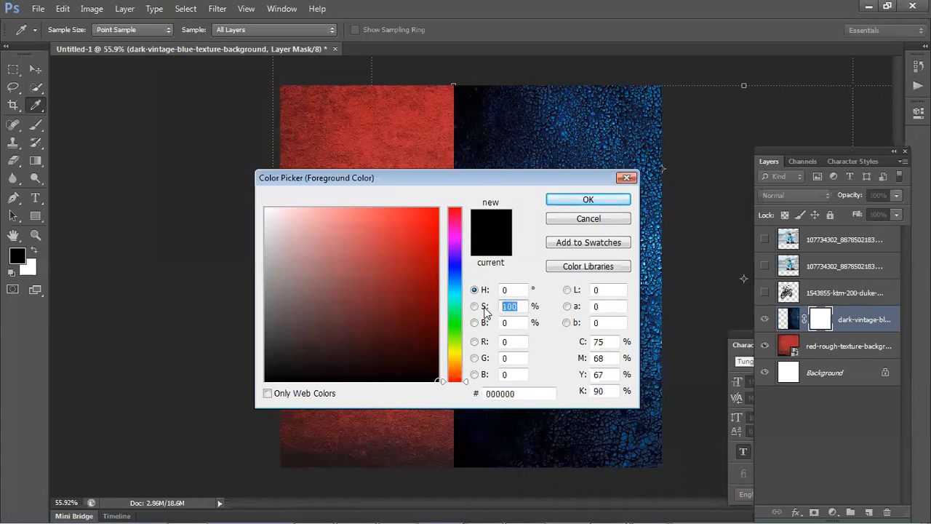
drag(380, 351, 156, 429)
drag(430, 349, 467, 375)
drag(389, 342, 436, 381)
click(579, 199)
Step: Paint black along the seam on the mask, nudge the blue texture left, and set opacity to 57%
key(b)
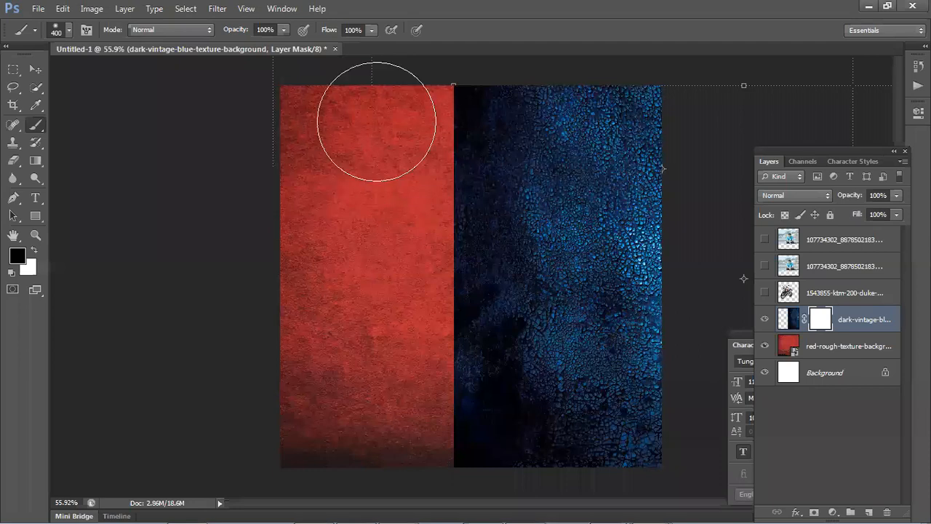
mouse_move(429, 94)
mouse_down()
mouse_move(452, 270)
mouse_move(455, 480)
mouse_up()
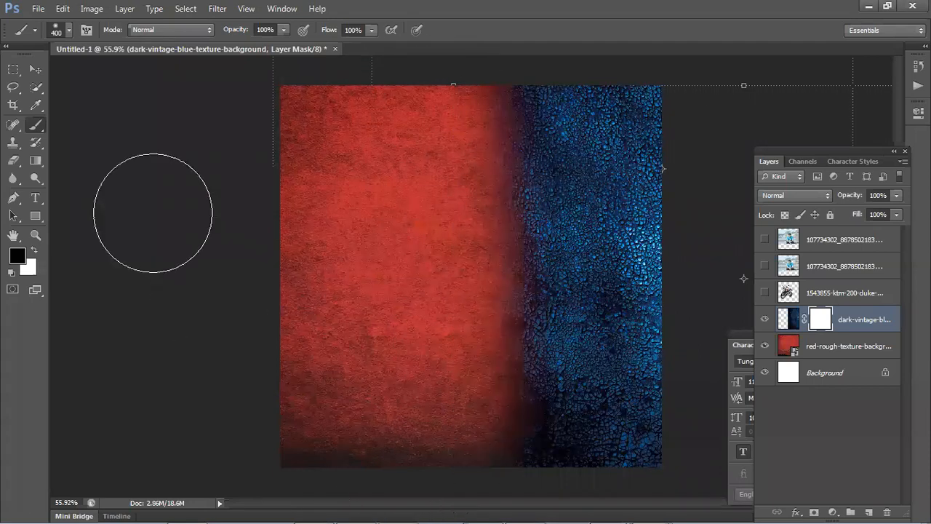
click(33, 70)
drag(555, 273, 510, 271)
click(896, 195)
drag(897, 212, 867, 210)
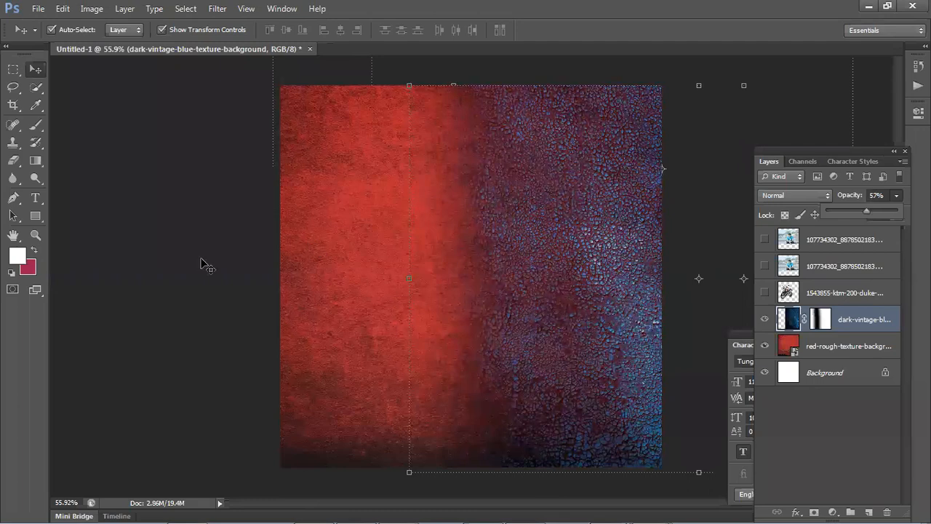
Step: Slide the blue texture left, restore its opacity to 100%, and fit the canvas in view
drag(609, 264, 419, 290)
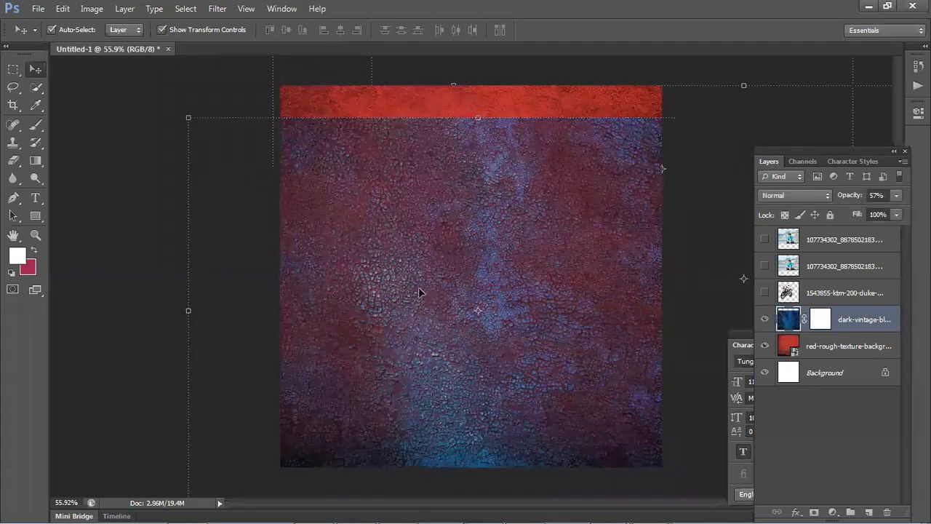
drag(896, 194, 907, 211)
click(95, 297)
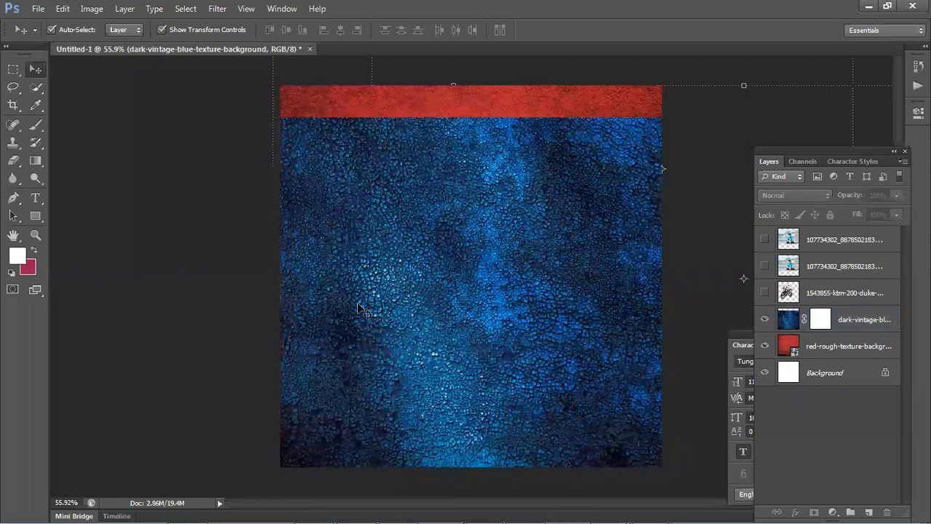
key(ctrl+0)
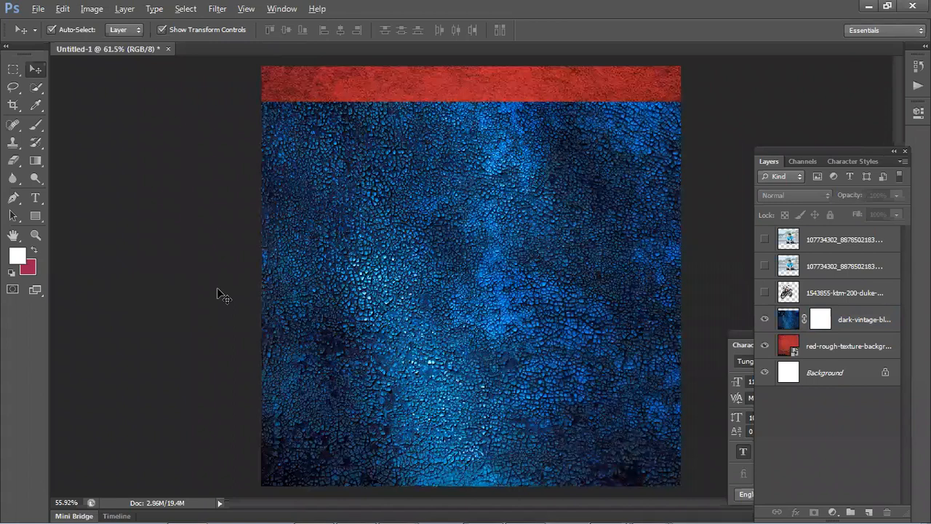
key(ctrl+minus)
Step: Delete the blue layer's mask and move the texture up to fill the right side's full height
drag(398, 270, 584, 307)
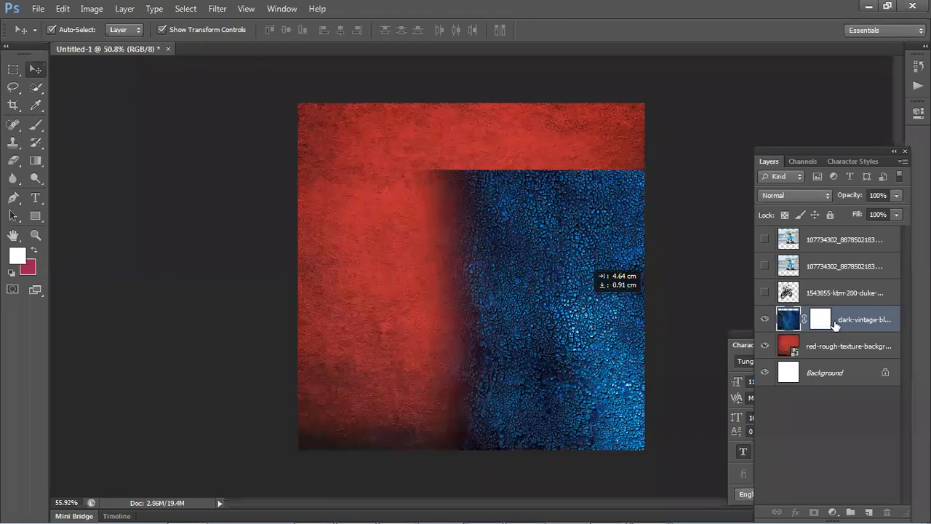
click(819, 323)
right_click(820, 320)
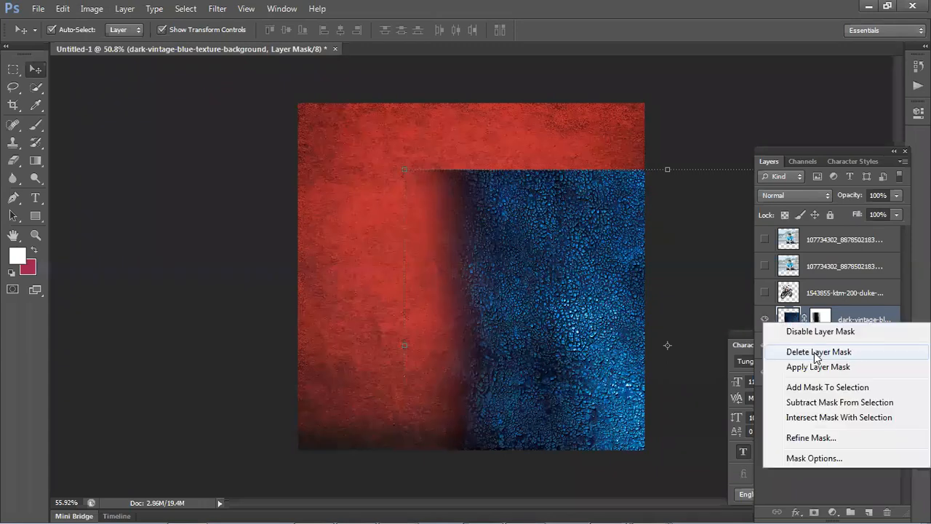
click(821, 354)
drag(525, 288, 607, 295)
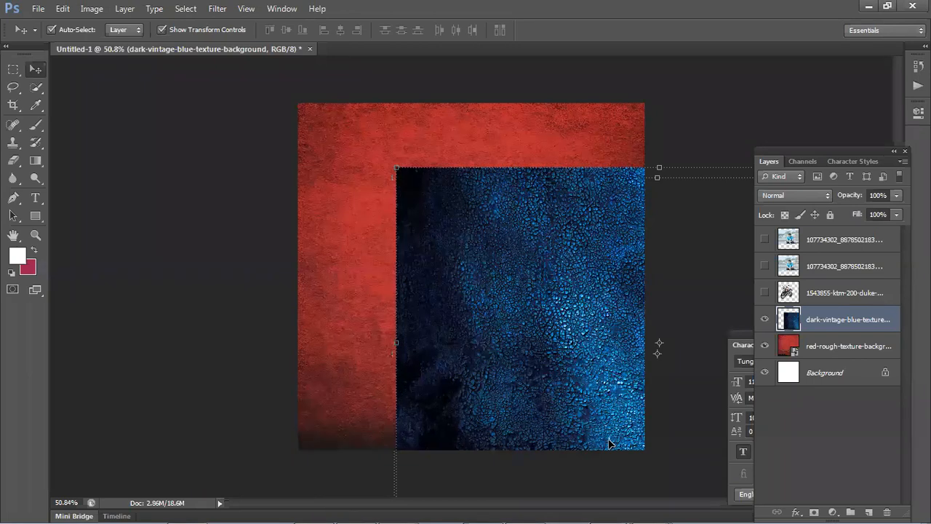
drag(503, 213, 505, 195)
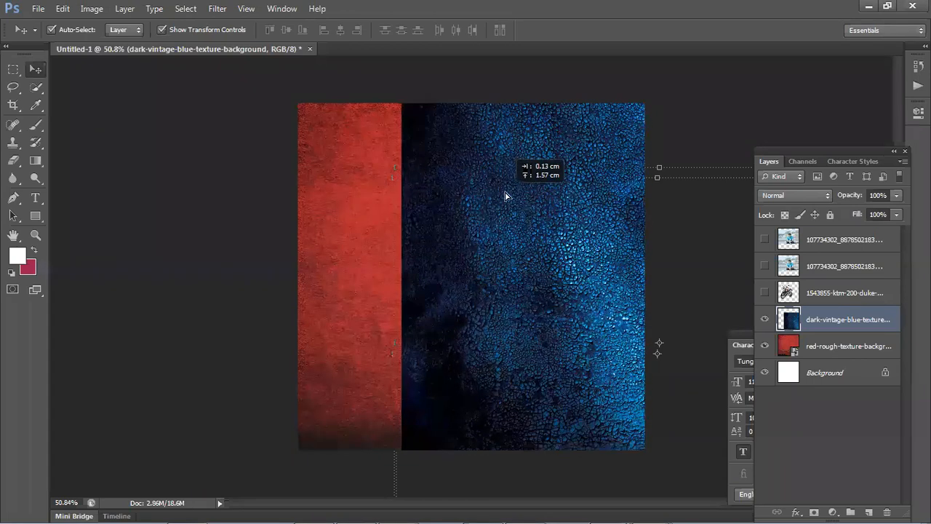
Step: Add a fresh mask to the blue texture, reset colours to black and white, and hide it
click(814, 511)
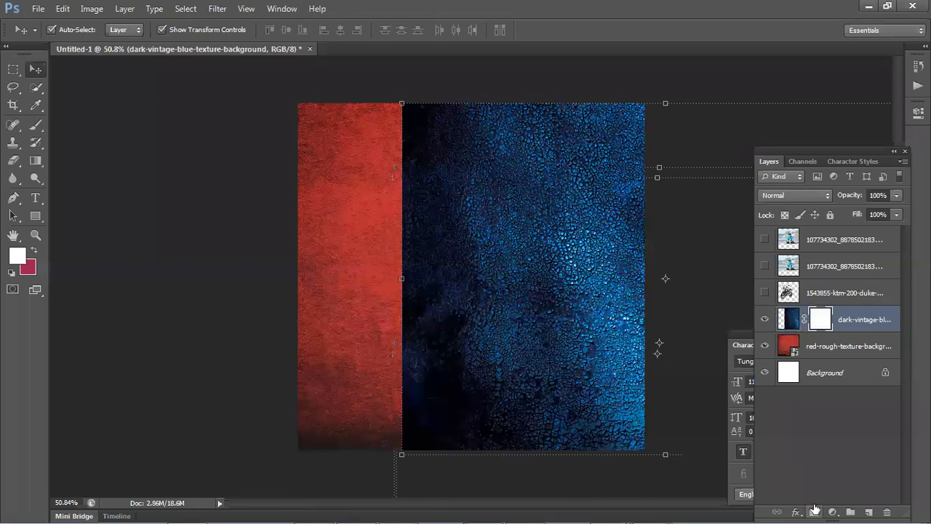
key(d)
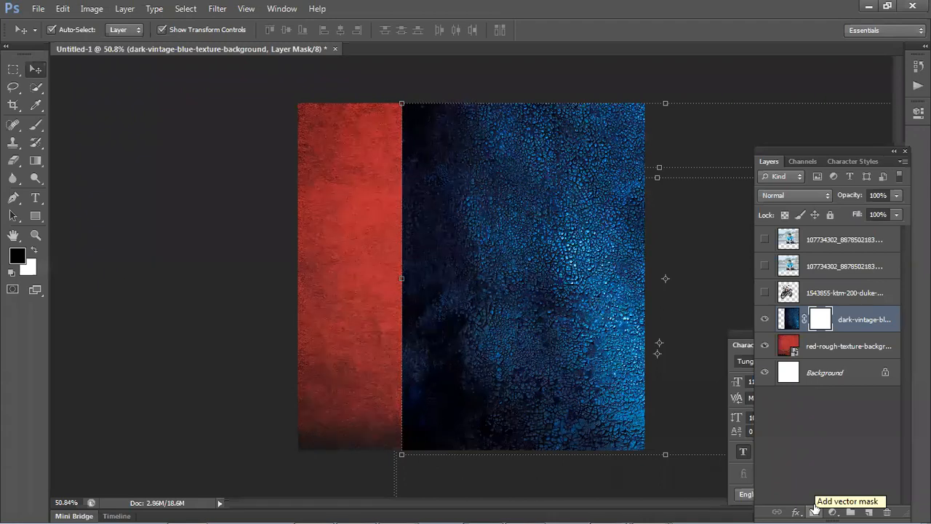
click(814, 511)
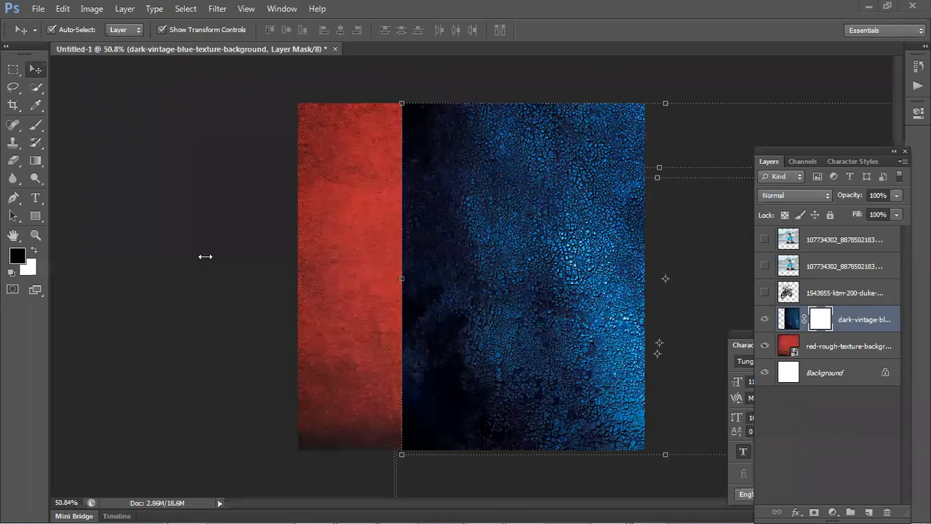
click(764, 320)
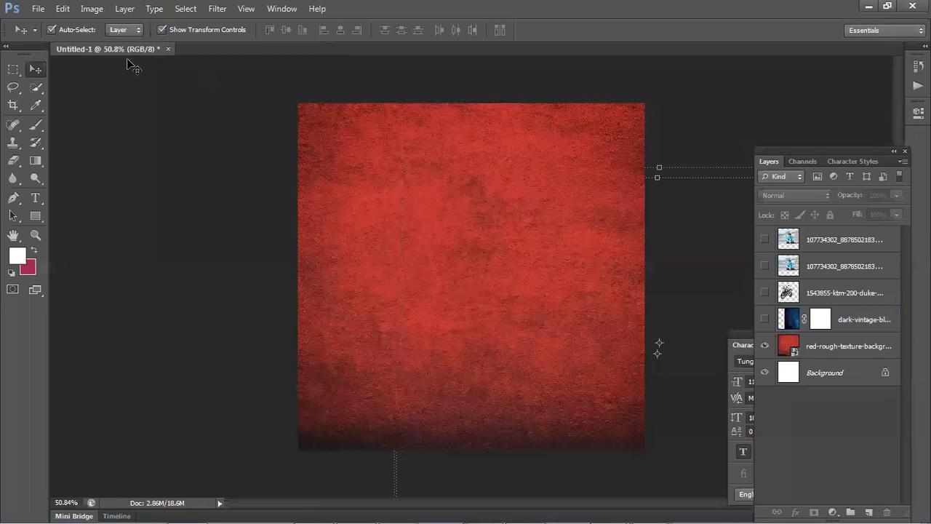
Step: Make the blue cracked texture visible again, zoom out, and delete its layer mask
click(764, 320)
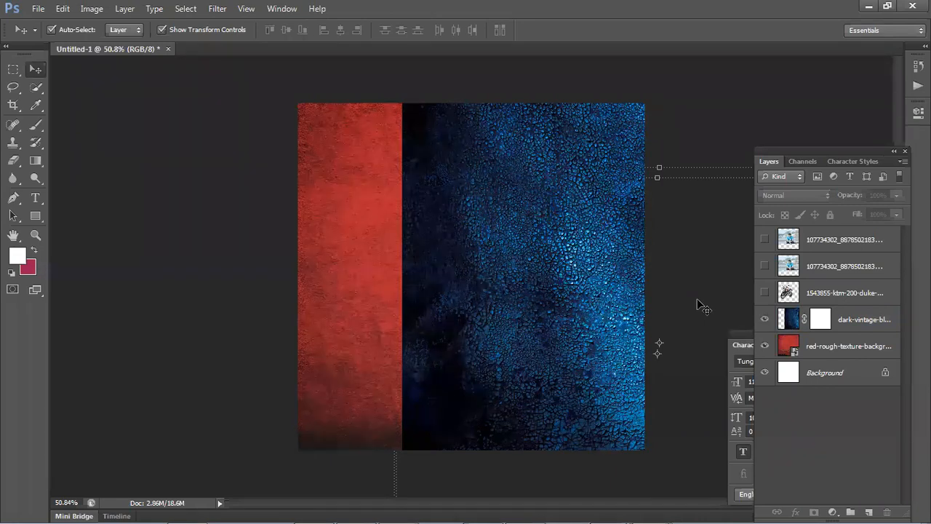
scroll(477, 279, down, 1)
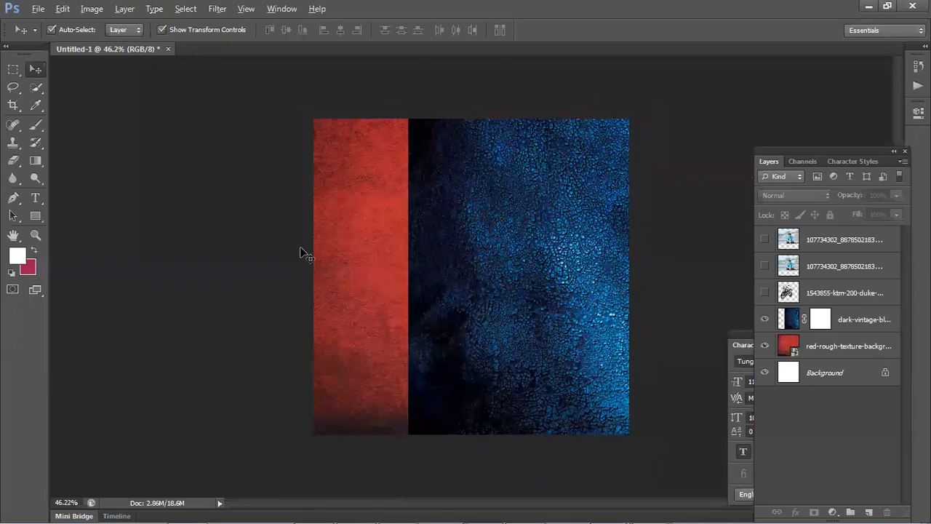
click(531, 275)
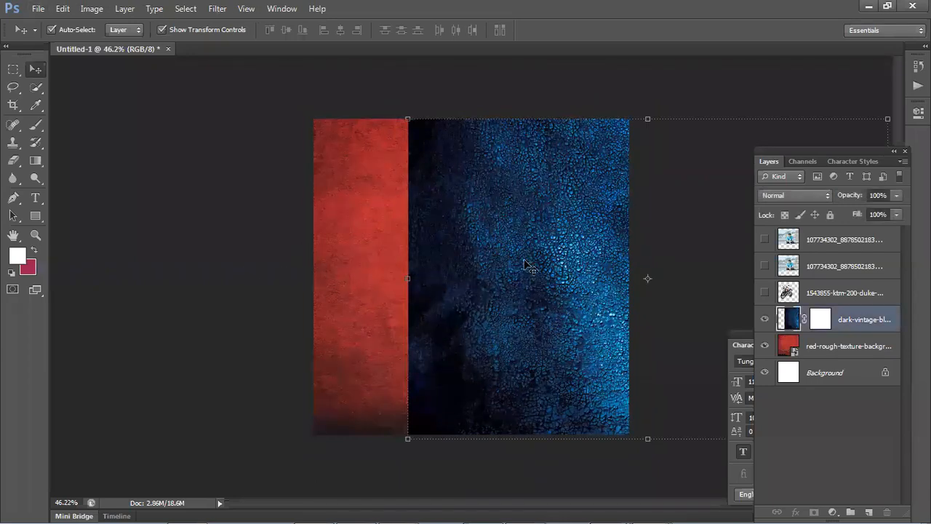
click(836, 346)
right_click(819, 320)
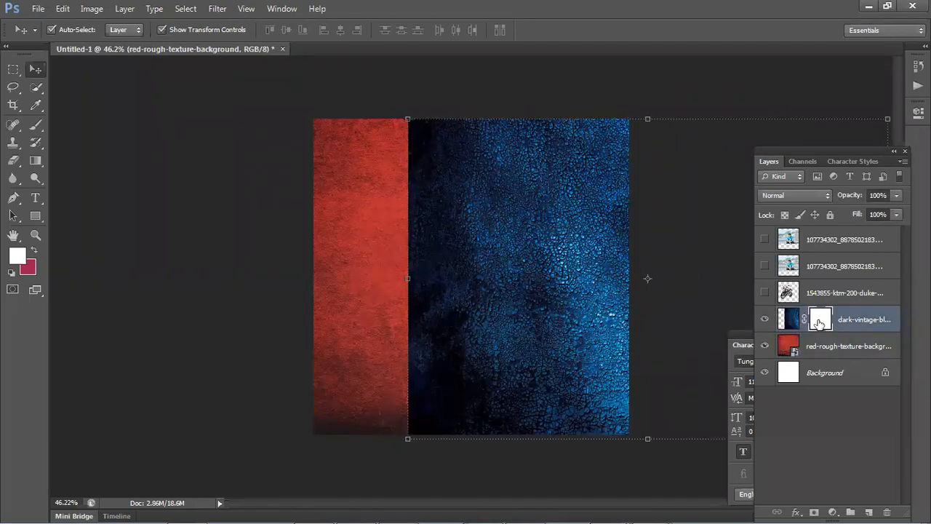
click(812, 349)
click(280, 266)
click(531, 297)
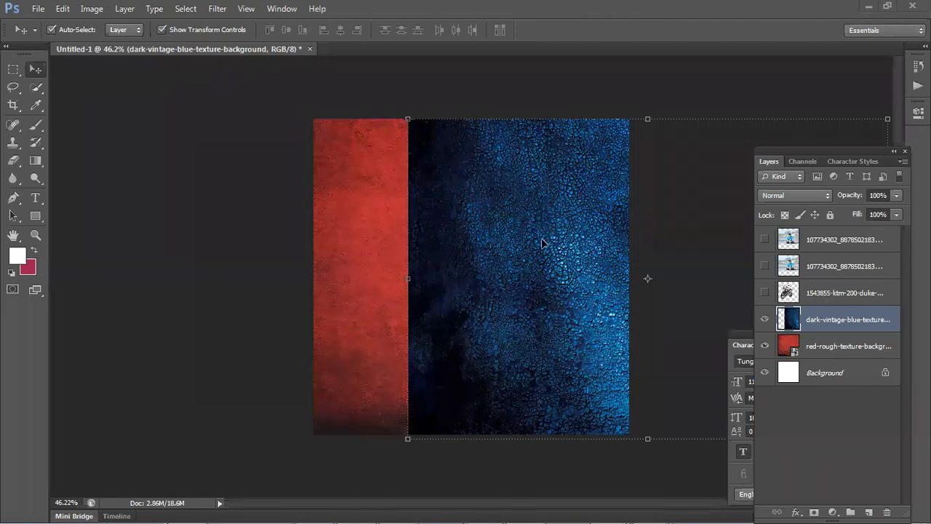
Step: Hide the blue texture layer and rasterize the red texture smart object
click(764, 322)
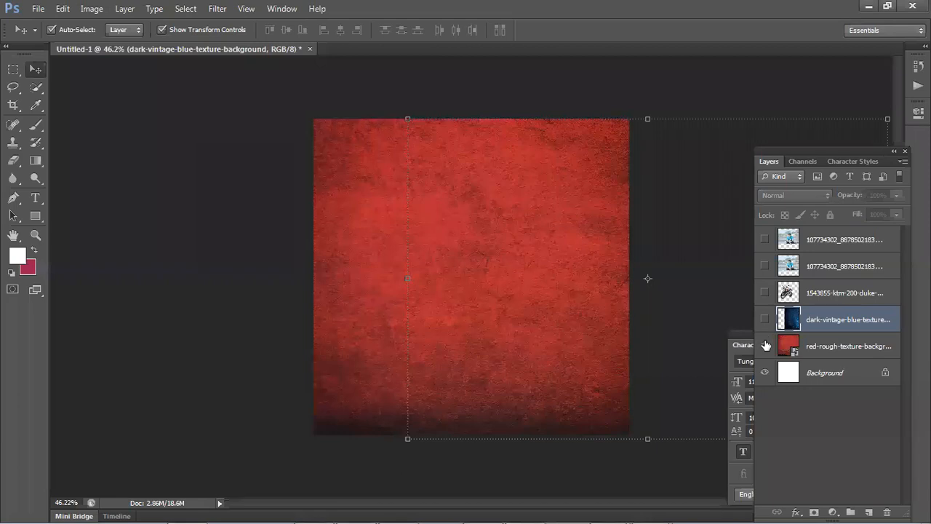
click(764, 346)
click(765, 346)
click(822, 345)
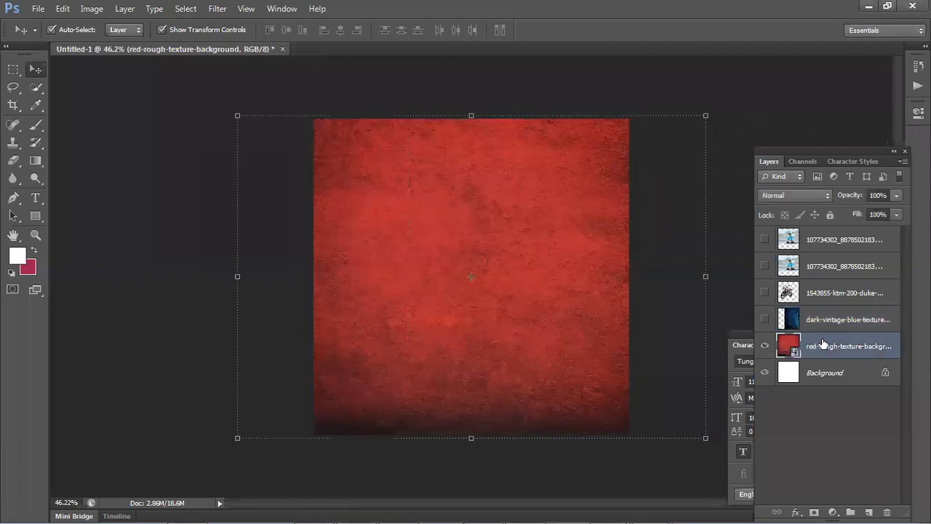
right_click(688, 231)
click(684, 186)
Step: Apply and commit a free transform on the rasterized red texture layer
click(568, 69)
click(541, 289)
click(497, 106)
click(686, 29)
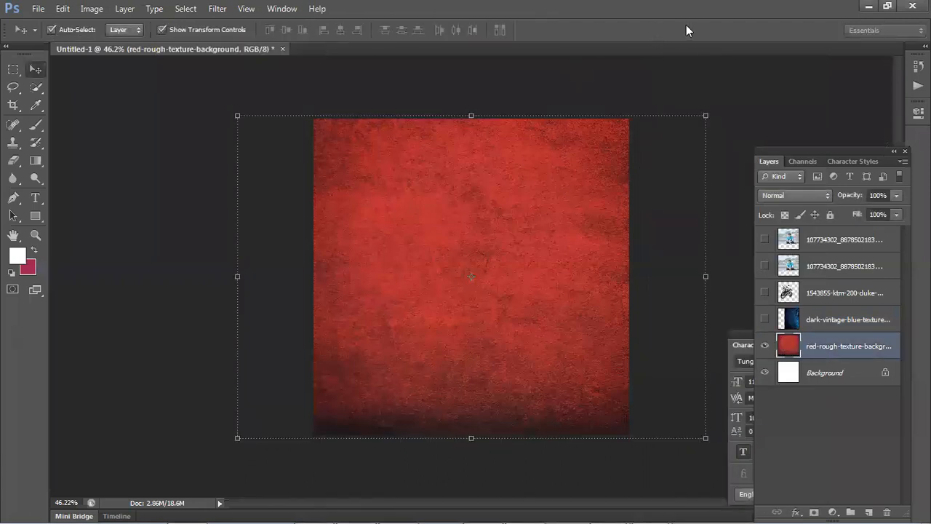
click(616, 85)
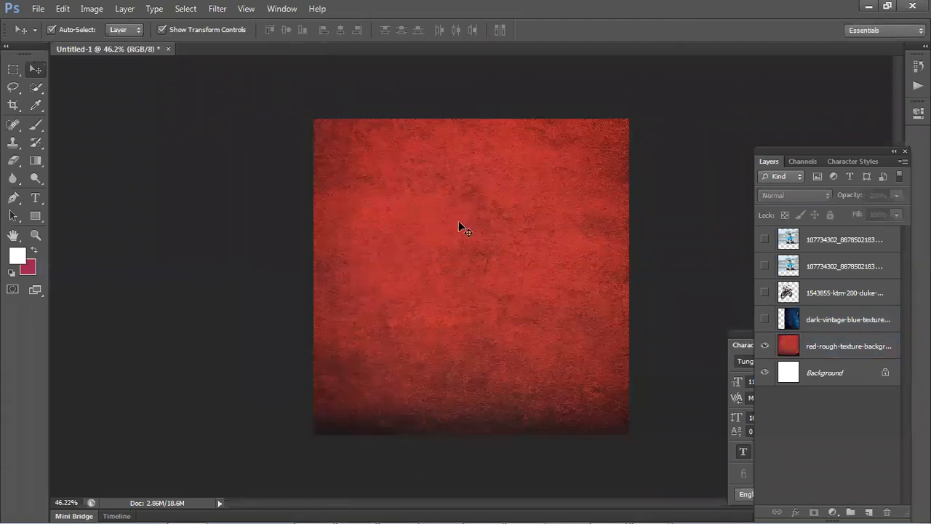
click(448, 246)
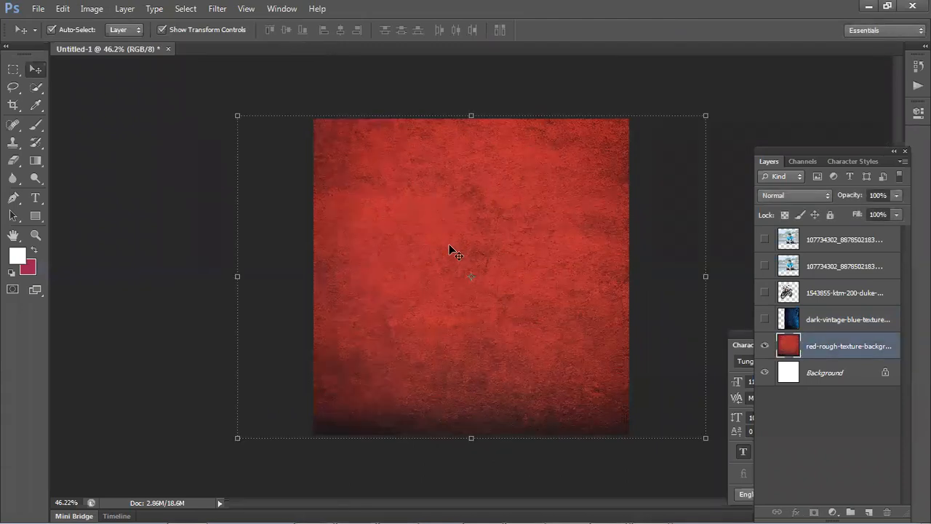
click(204, 231)
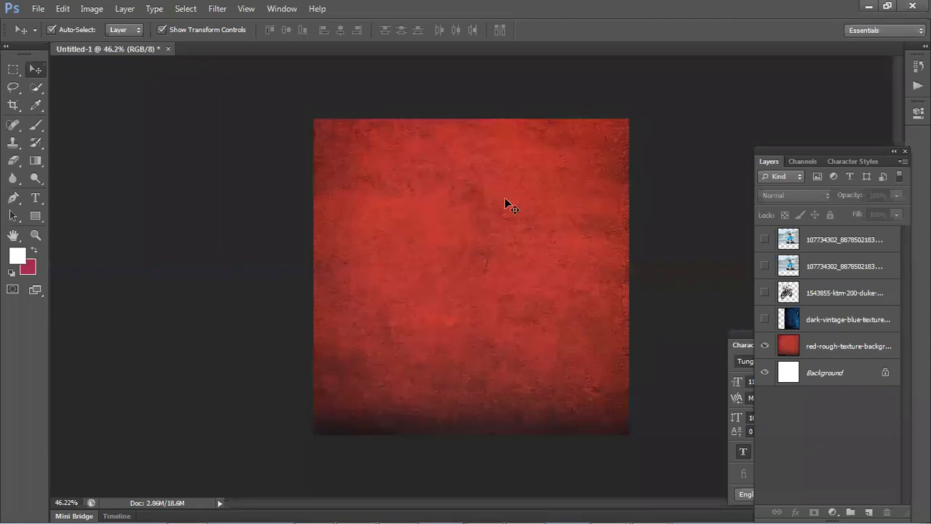
Step: Create a new blank white document, Untitled-2, with the default File > New settings
click(804, 323)
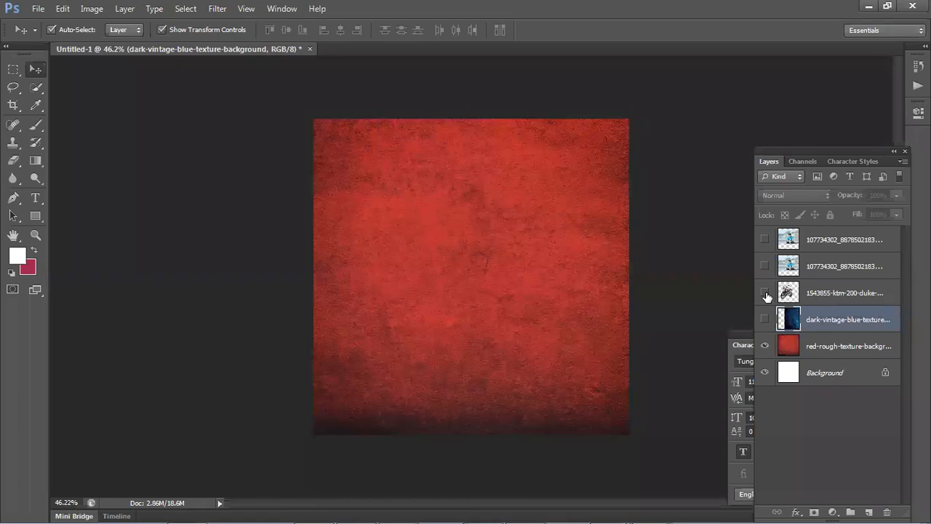
click(827, 240)
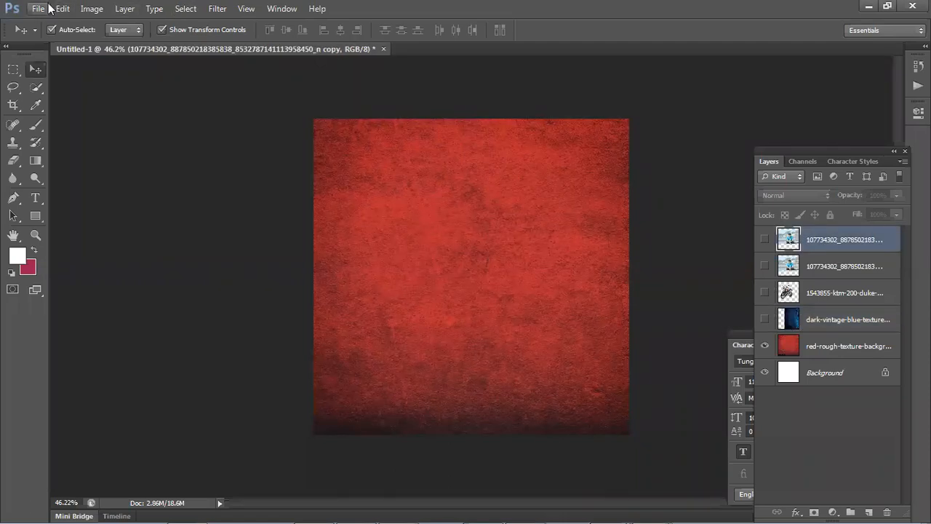
click(53, 7)
mouse_move(38, 9)
click(55, 24)
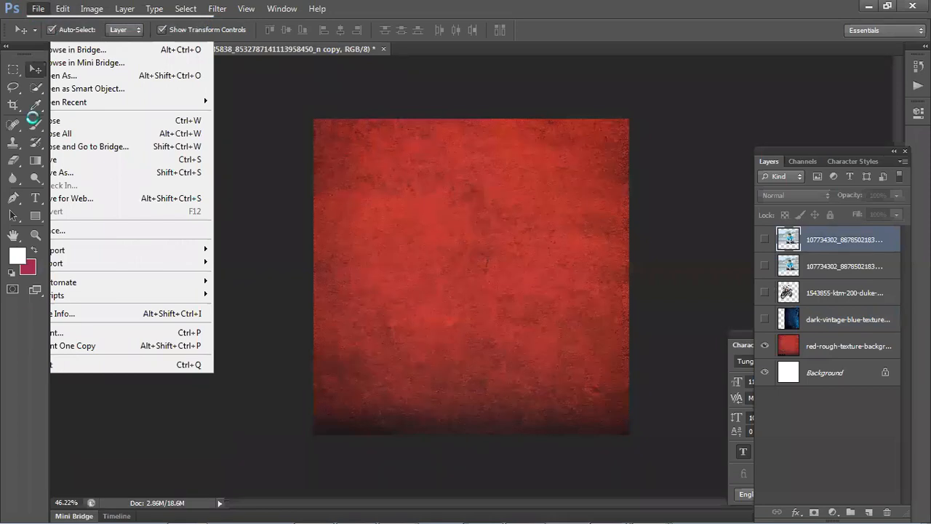
click(420, 158)
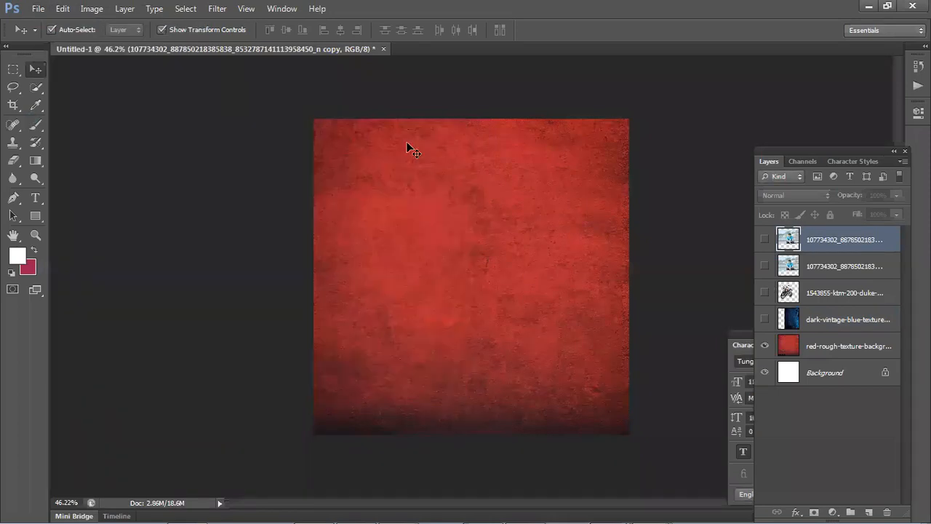
Step: Place the open-road photo and the road-clound-sky-moutain-background photo into Untitled-2 as two layers
double_click(442, 6)
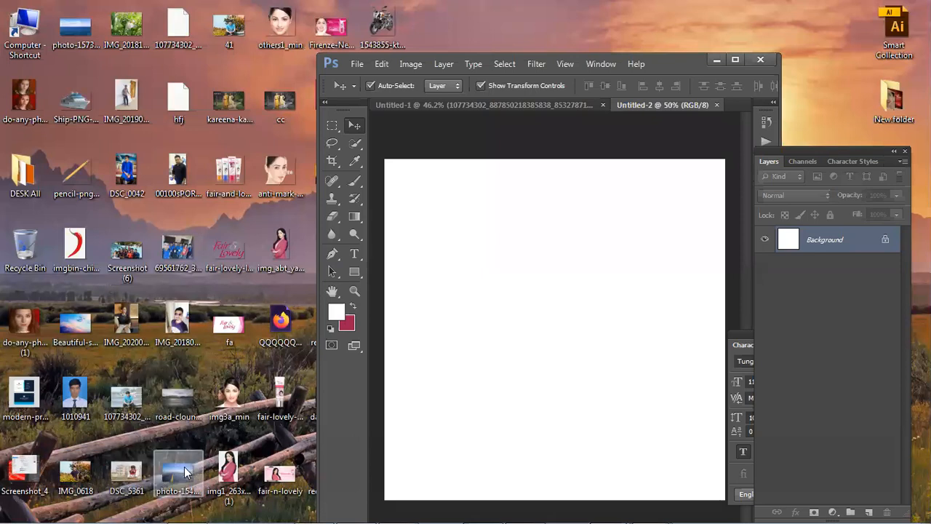
drag(182, 472, 524, 374)
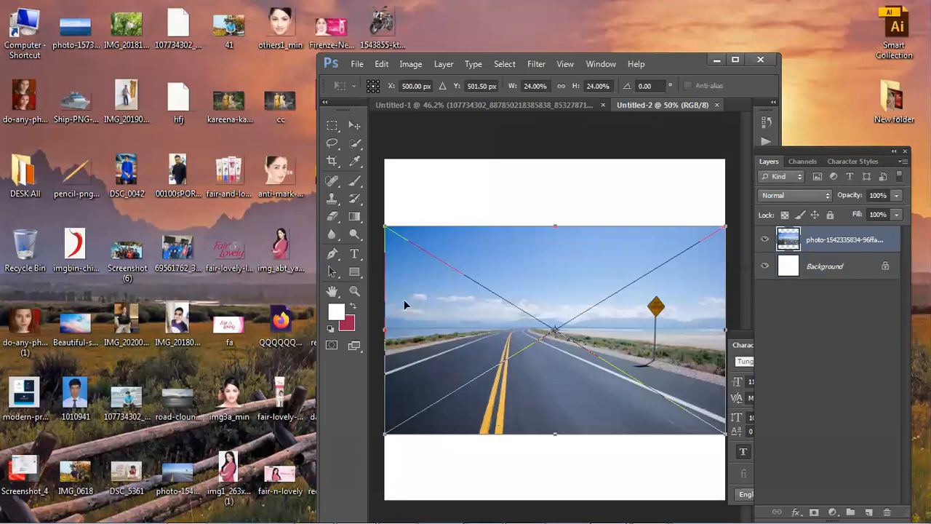
key(Return)
drag(191, 392, 621, 334)
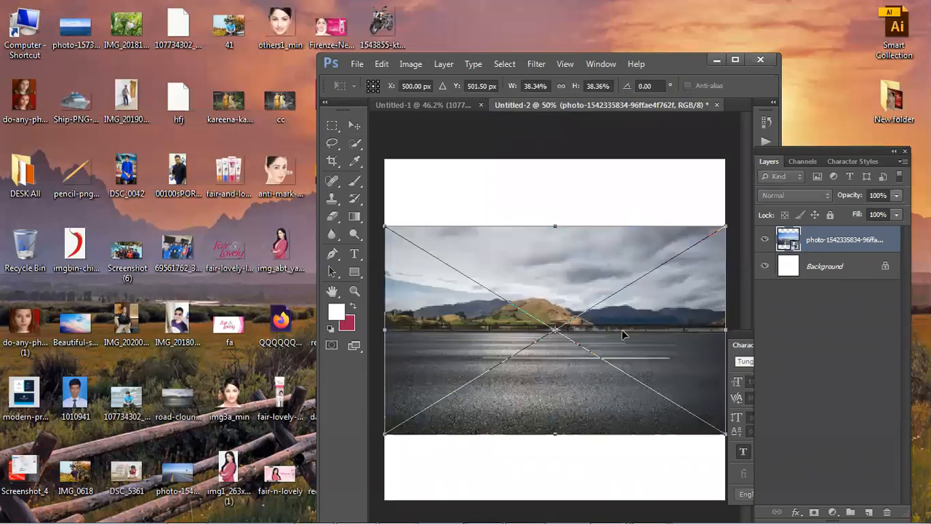
key(Return)
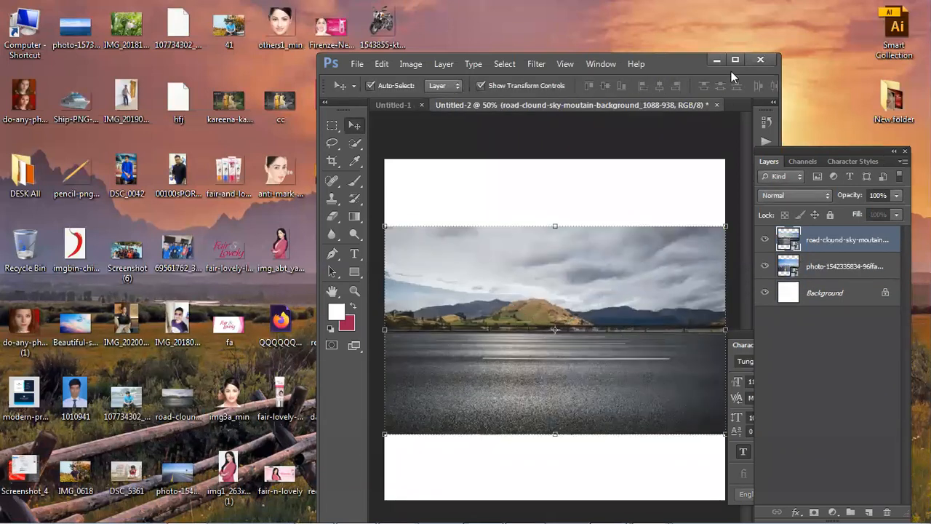
Step: Maximize the Photoshop window and drag the mountain-road image toward the canvas top
click(732, 61)
drag(574, 299, 592, 155)
mouse_move(561, 349)
mouse_down()
mouse_move(562, 373)
mouse_move(562, 364)
mouse_up()
drag(585, 154, 556, 254)
Step: Scale up the cloudy mountain-road image with Free Transform (Ctrl+T) and apply it
key(ctrl+t)
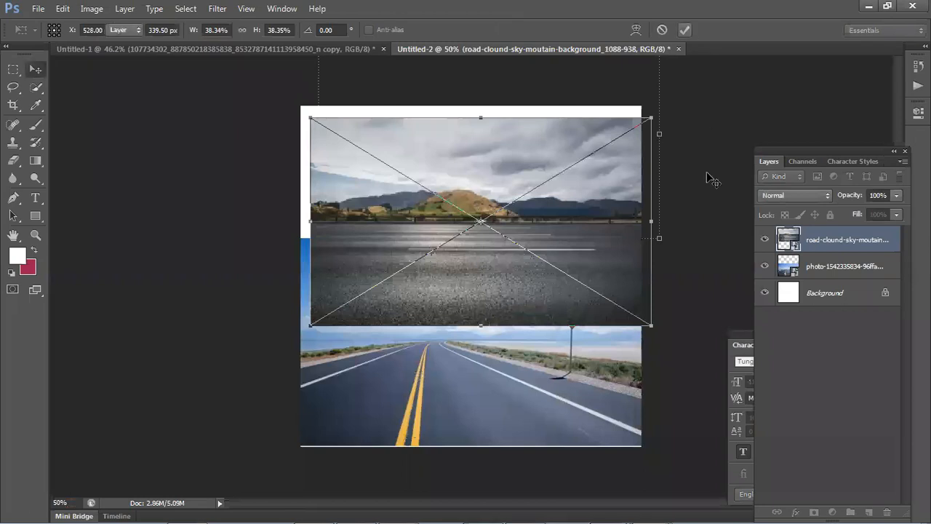
click(690, 29)
click(519, 221)
drag(653, 328, 536, 395)
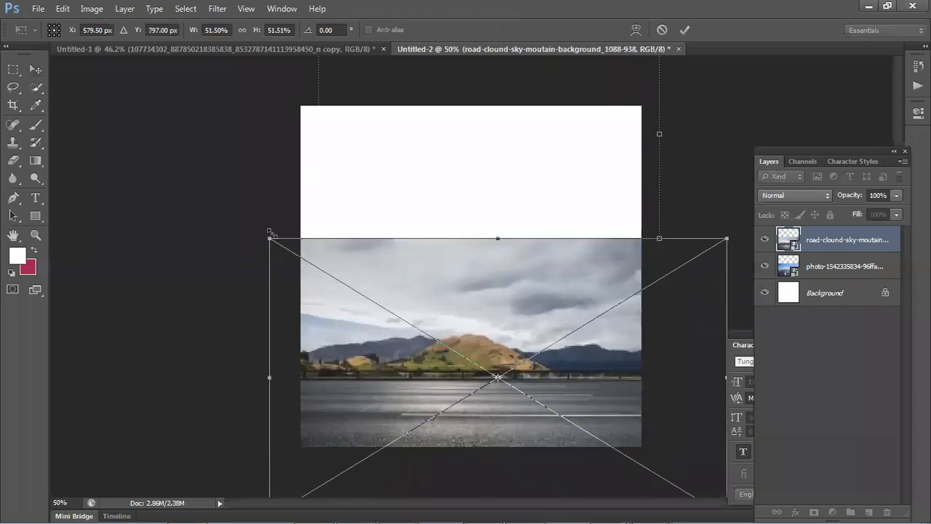
drag(258, 237, 191, 190)
drag(488, 259, 516, 314)
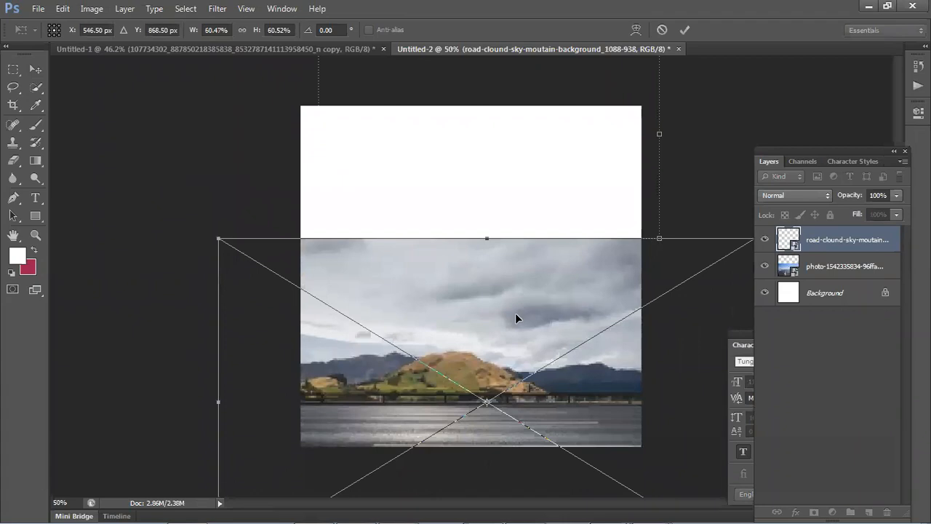
key(Return)
click(675, 195)
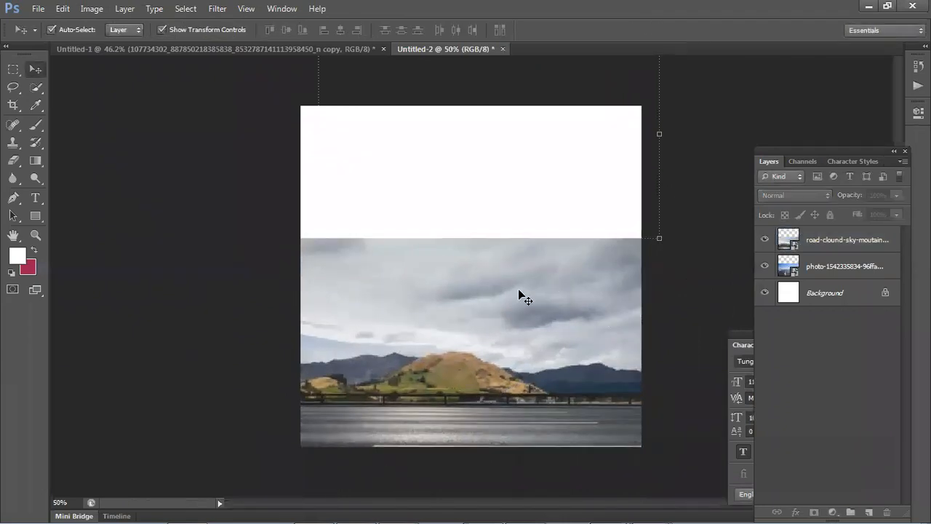
Step: Reposition both photos until the road image leaves only a thin bottom white strip, then zoom out
scroll(518, 291, down, 2)
drag(561, 216, 536, 374)
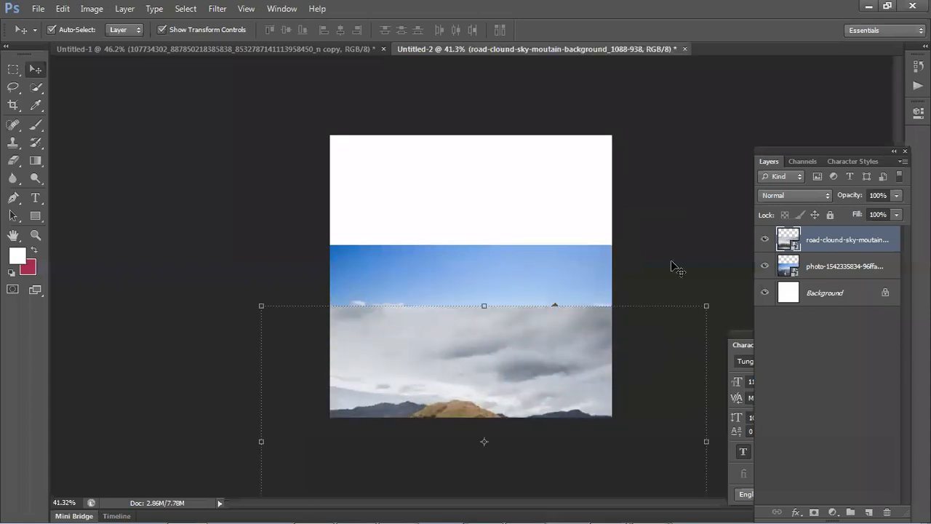
click(676, 266)
drag(576, 269, 567, 179)
click(706, 227)
drag(557, 357, 565, 337)
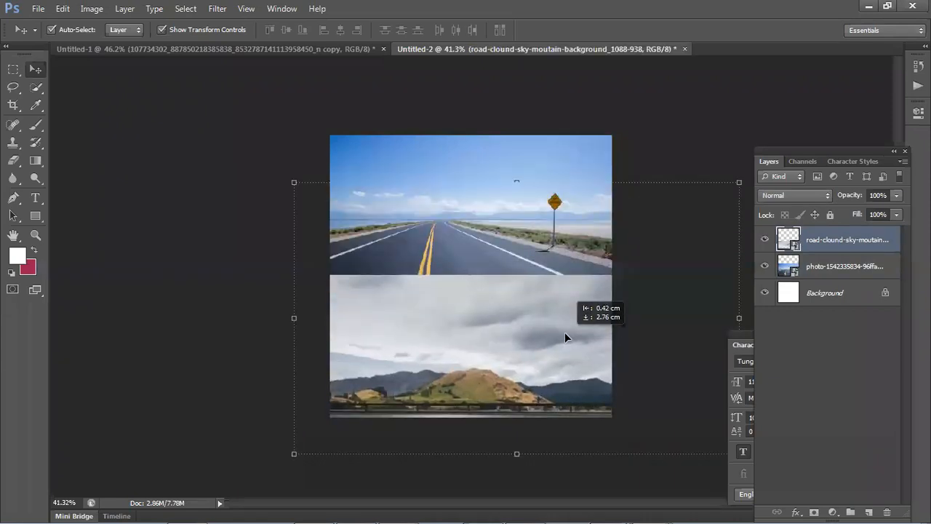
mouse_move(559, 164)
mouse_down()
mouse_move(565, 204)
mouse_move(561, 167)
mouse_up()
click(638, 167)
drag(532, 332, 555, 194)
mouse_move(502, 182)
mouse_down()
mouse_move(492, 346)
mouse_move(492, 189)
mouse_up()
click(239, 242)
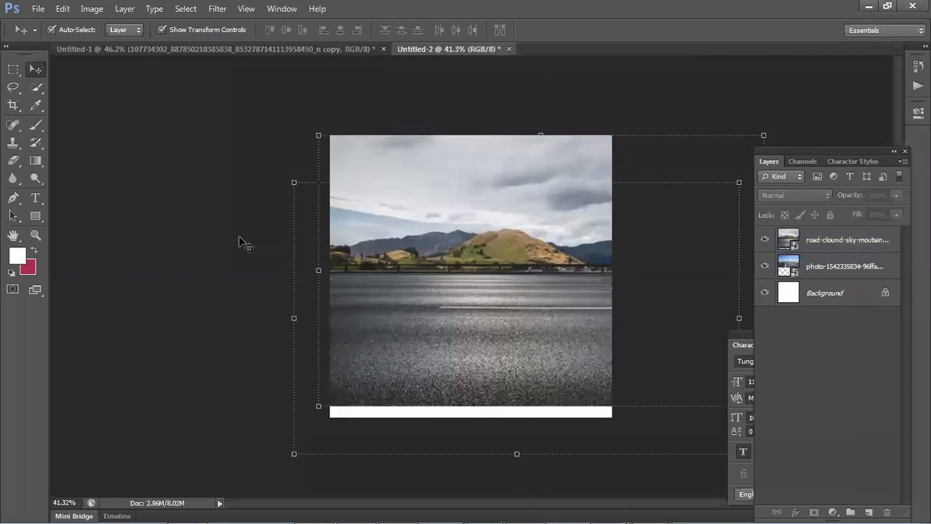
key(ctrl+minus)
Step: Nudge the road photo and mountain-road image into their final vertical positions
drag(457, 321, 499, 307)
click(495, 193)
mouse_move(495, 193)
mouse_down()
mouse_move(495, 213)
mouse_move(495, 199)
mouse_up()
drag(559, 289, 551, 210)
Step: Rasterize the mountain-road layer, then open and dismiss Free Transform without changes
right_click(839, 238)
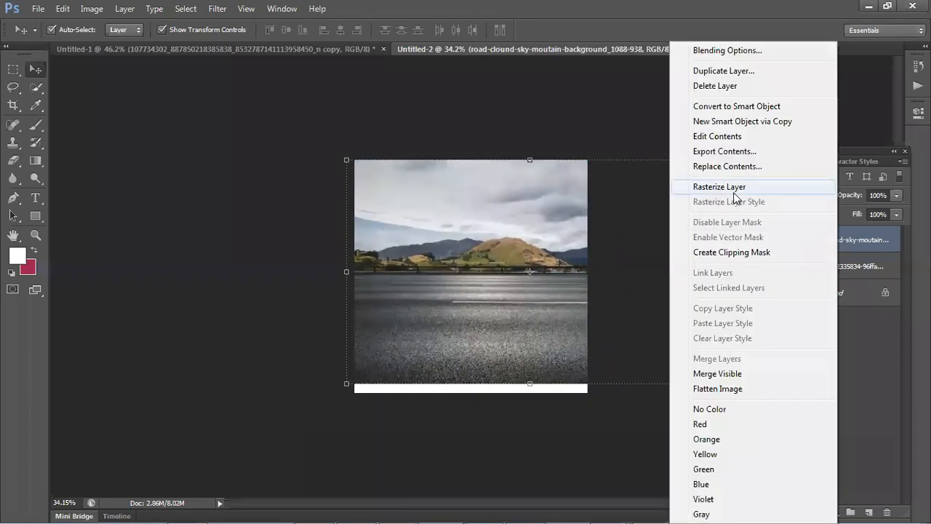
click(738, 188)
key(ctrl+t)
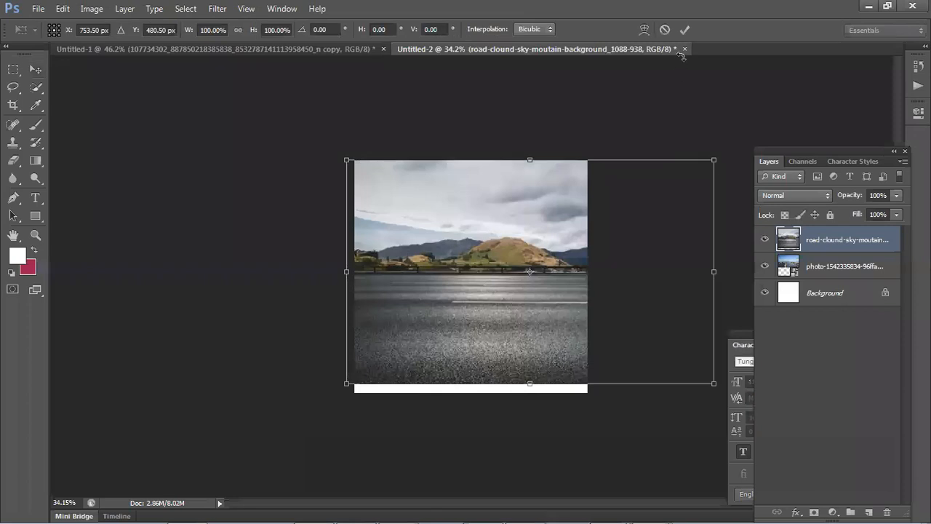
key(Return)
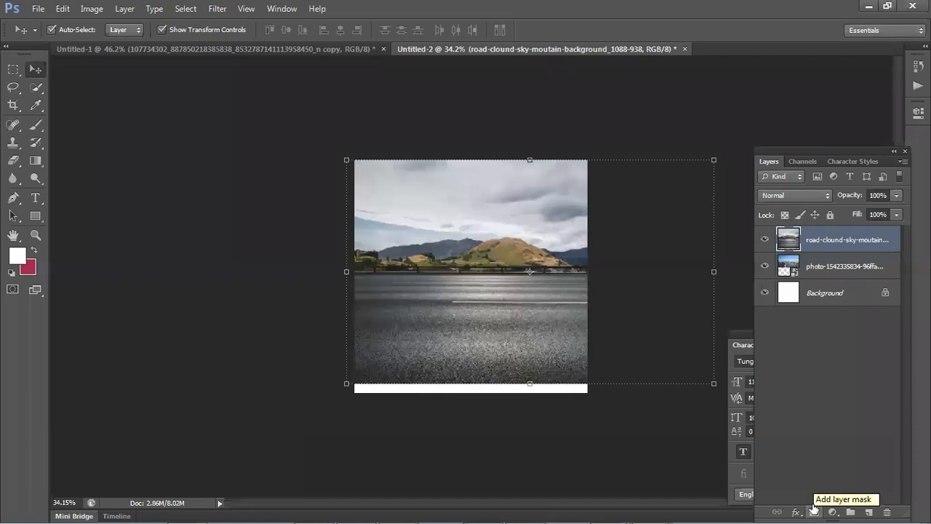
Step: Move the Layers panel closer and add a layer mask to the mountain-road layer
drag(857, 163, 750, 93)
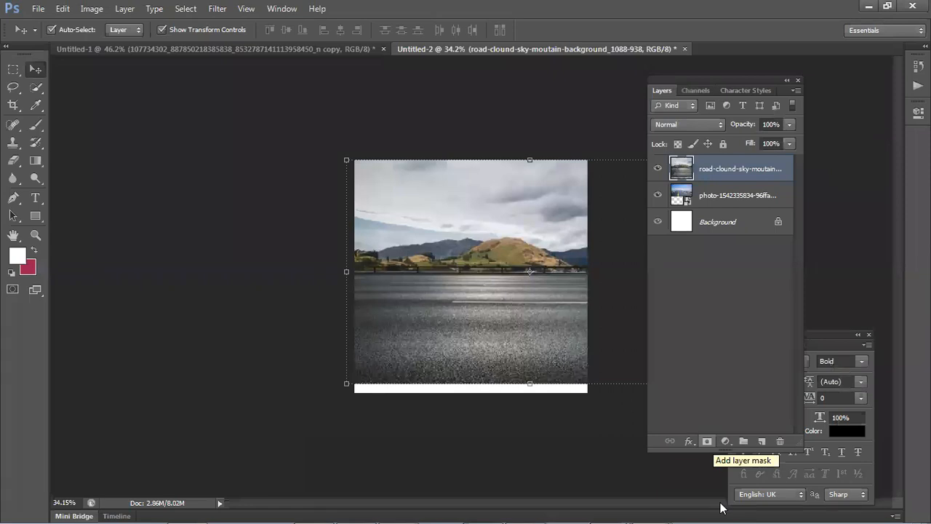
click(707, 441)
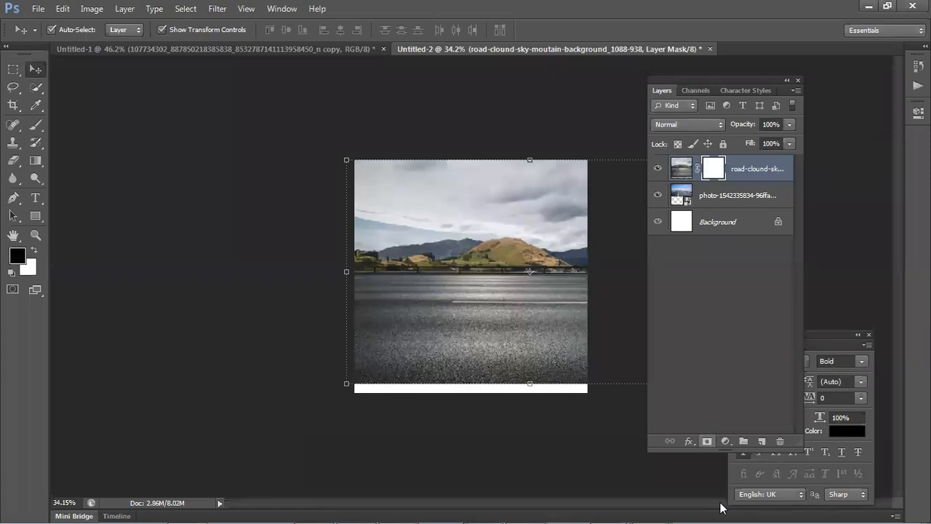
click(680, 170)
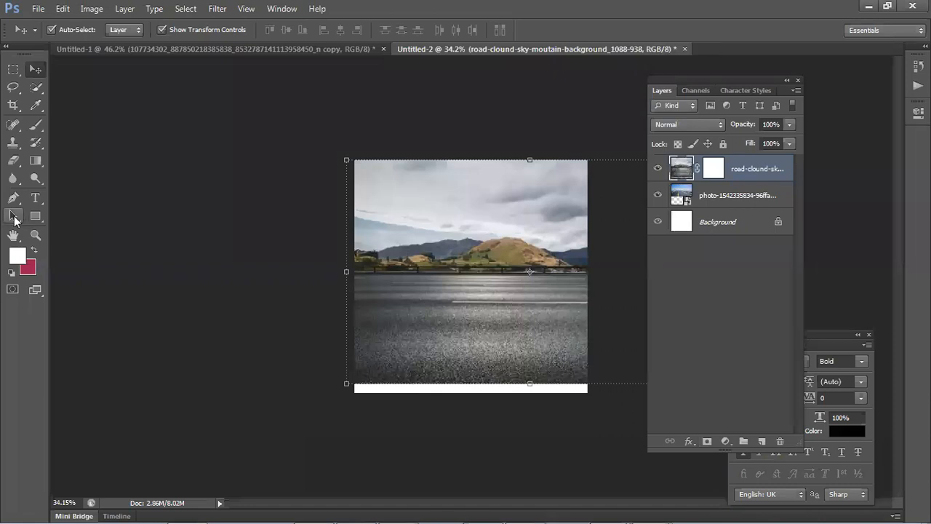
Step: Test brush strokes across the lower road with swapped colours, then undo them
click(33, 250)
click(35, 125)
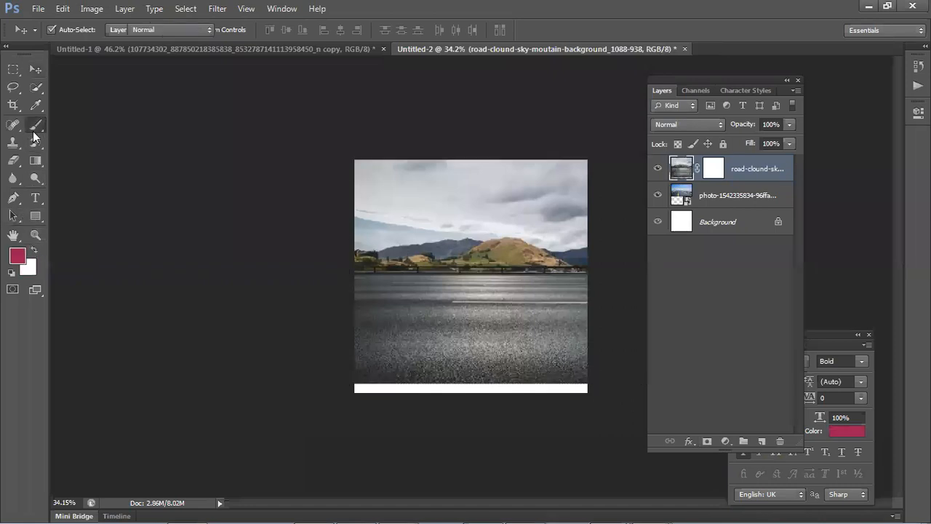
drag(400, 355, 542, 353)
drag(610, 349, 384, 357)
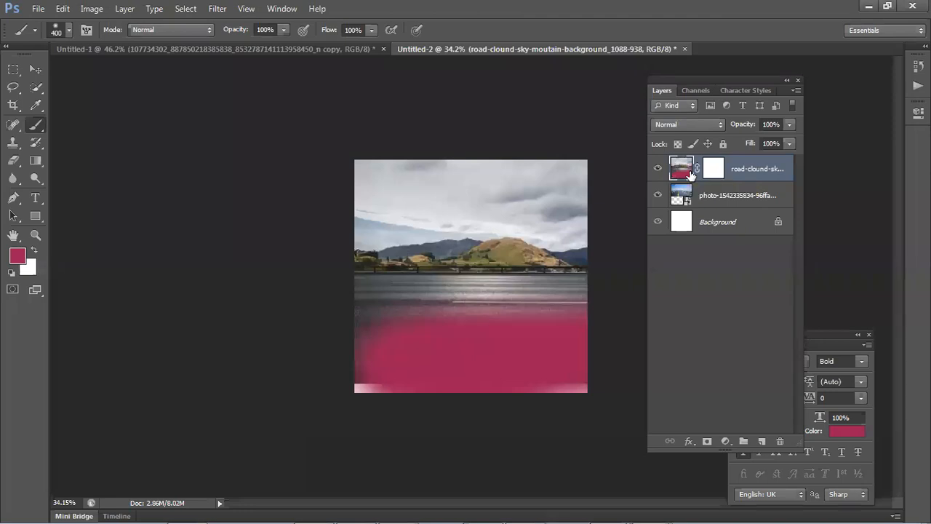
key(ctrl+z)
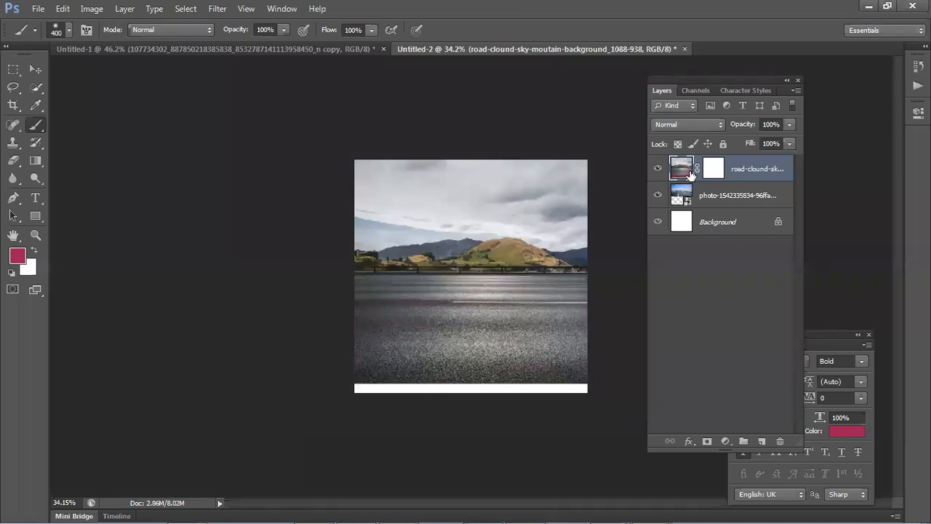
Step: Target the road layer's mask with black as the painting colour and resize the brush
key(d)
click(718, 169)
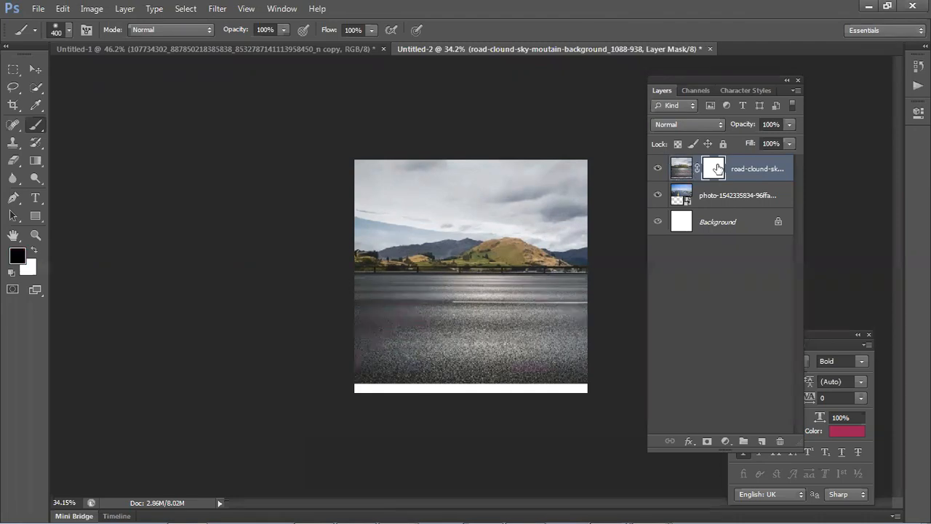
click(689, 169)
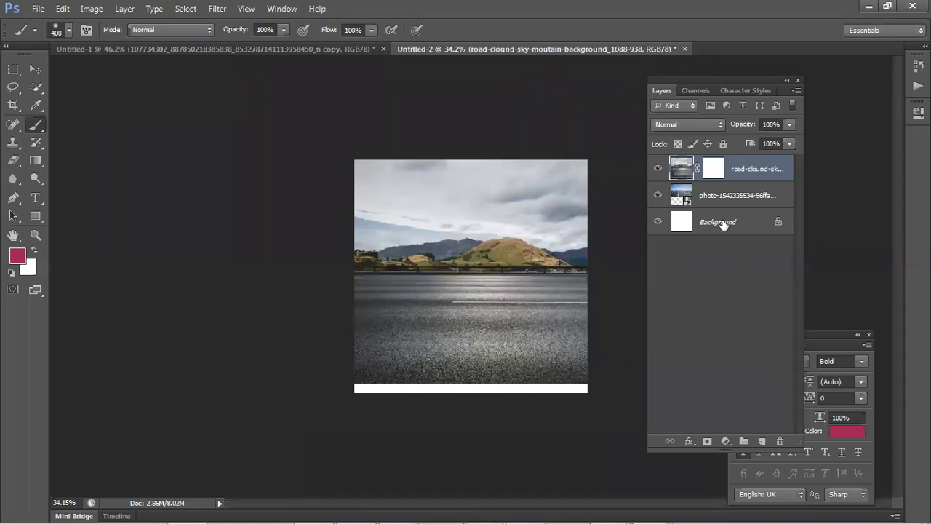
click(713, 171)
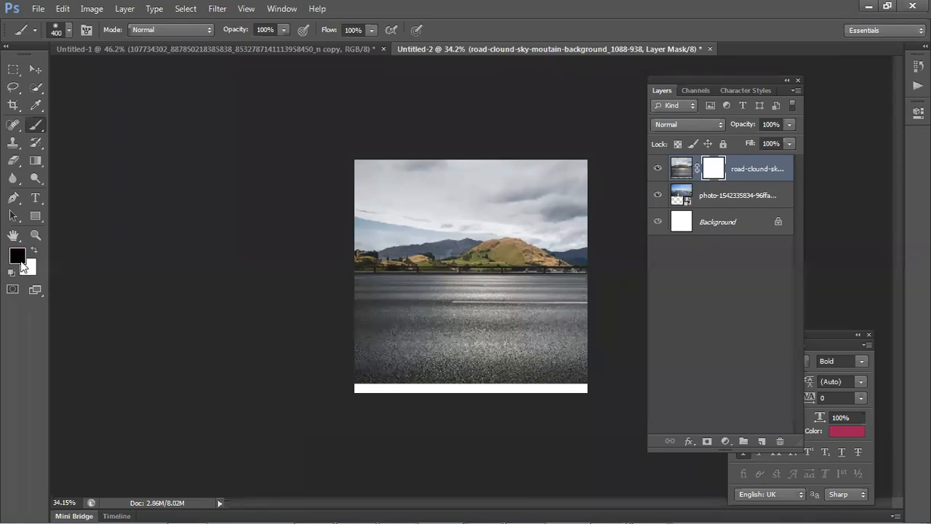
click(30, 253)
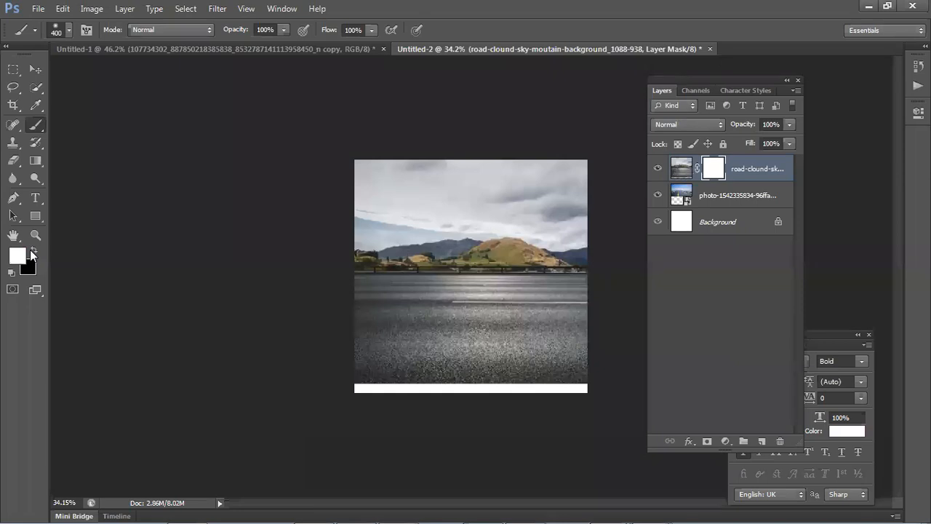
click(31, 252)
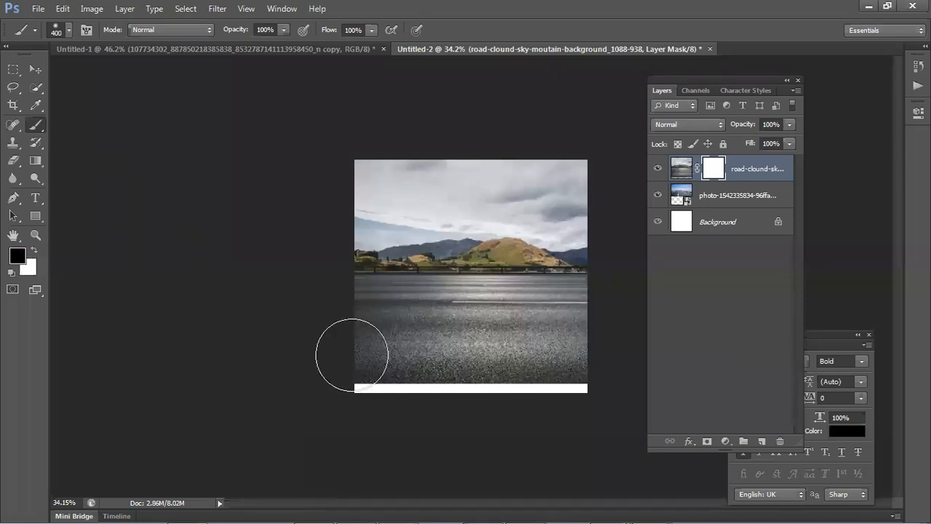
key(])
key([)
key([)
Step: Paint the lower road black on the mask, touch up with white, then shift the layer down
mouse_move(343, 373)
mouse_down()
mouse_move(369, 357)
mouse_move(443, 393)
mouse_move(517, 374)
mouse_move(591, 381)
mouse_move(590, 356)
mouse_move(477, 338)
mouse_move(342, 343)
mouse_move(398, 292)
mouse_move(604, 313)
mouse_move(450, 356)
mouse_move(301, 368)
mouse_move(310, 315)
mouse_move(609, 291)
mouse_up()
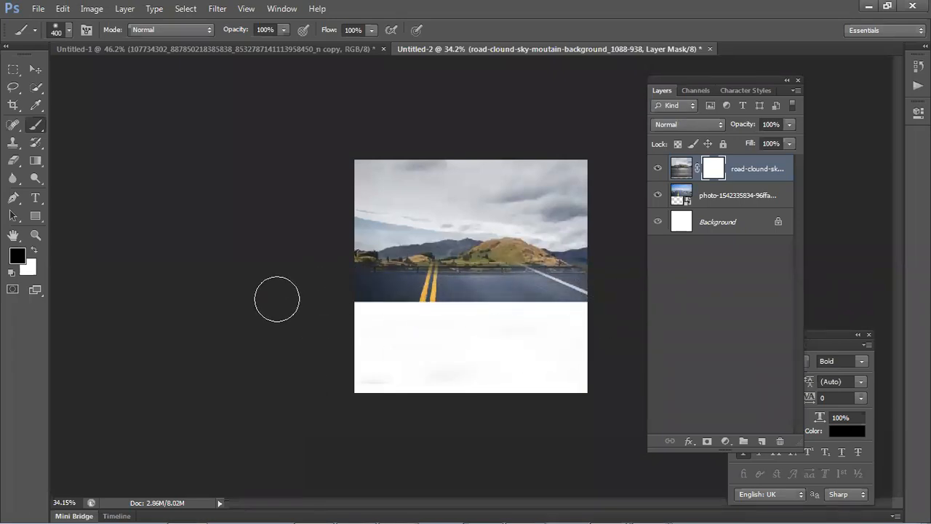
mouse_move(494, 296)
mouse_down()
mouse_move(619, 295)
mouse_move(341, 300)
mouse_move(616, 301)
mouse_move(557, 276)
mouse_move(320, 283)
mouse_move(536, 260)
mouse_move(427, 250)
mouse_move(410, 279)
mouse_move(502, 289)
mouse_move(582, 272)
mouse_move(433, 255)
mouse_move(386, 264)
mouse_move(504, 283)
mouse_move(515, 266)
mouse_move(545, 291)
mouse_move(457, 287)
mouse_move(584, 201)
mouse_move(394, 234)
mouse_move(437, 190)
mouse_move(553, 172)
mouse_up()
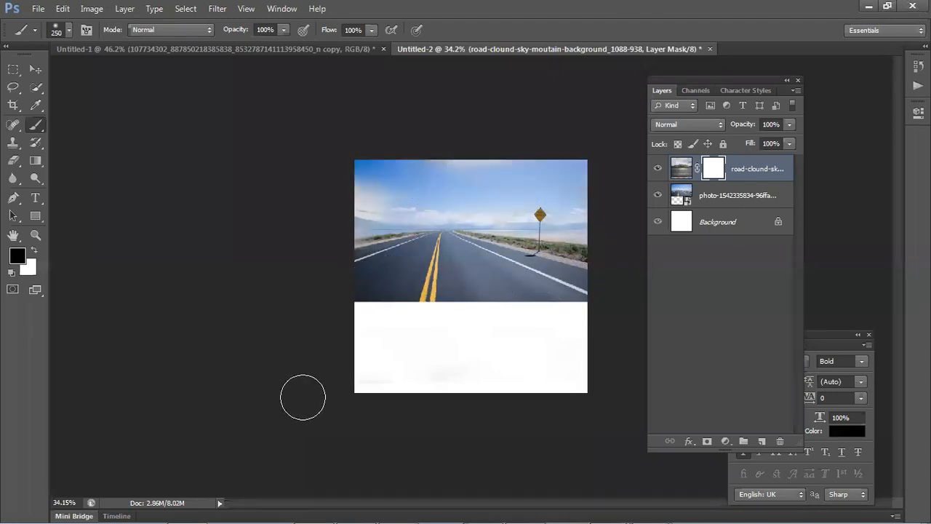
click(32, 250)
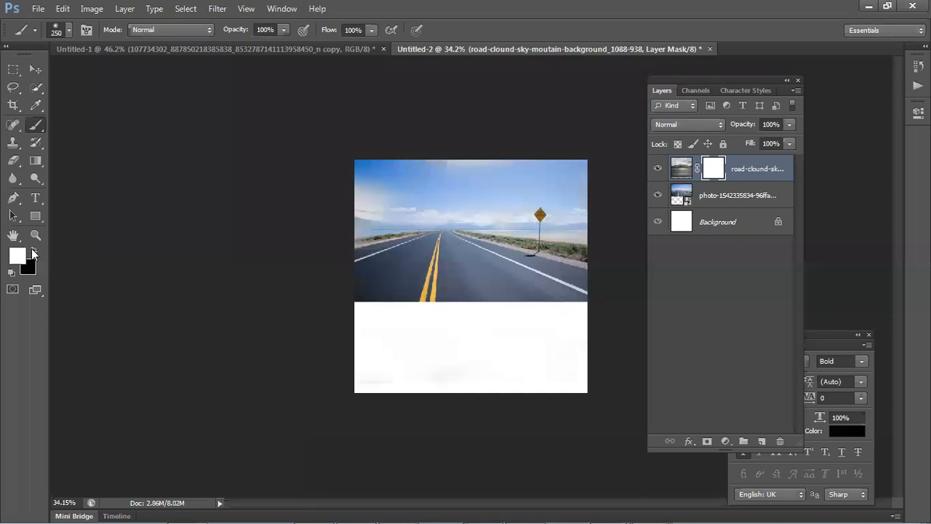
mouse_move(364, 214)
mouse_down()
mouse_move(377, 243)
mouse_move(413, 232)
mouse_move(394, 240)
mouse_move(387, 229)
mouse_move(440, 246)
mouse_move(508, 237)
mouse_move(480, 228)
mouse_move(529, 227)
mouse_move(513, 211)
mouse_move(505, 241)
mouse_move(512, 198)
mouse_move(550, 198)
mouse_move(573, 215)
mouse_move(574, 240)
mouse_move(555, 182)
mouse_move(458, 187)
mouse_move(428, 210)
mouse_move(485, 199)
mouse_move(373, 240)
mouse_move(347, 156)
mouse_move(430, 176)
mouse_move(390, 192)
mouse_move(452, 179)
mouse_move(582, 181)
mouse_move(579, 174)
mouse_move(583, 267)
mouse_move(316, 263)
mouse_up()
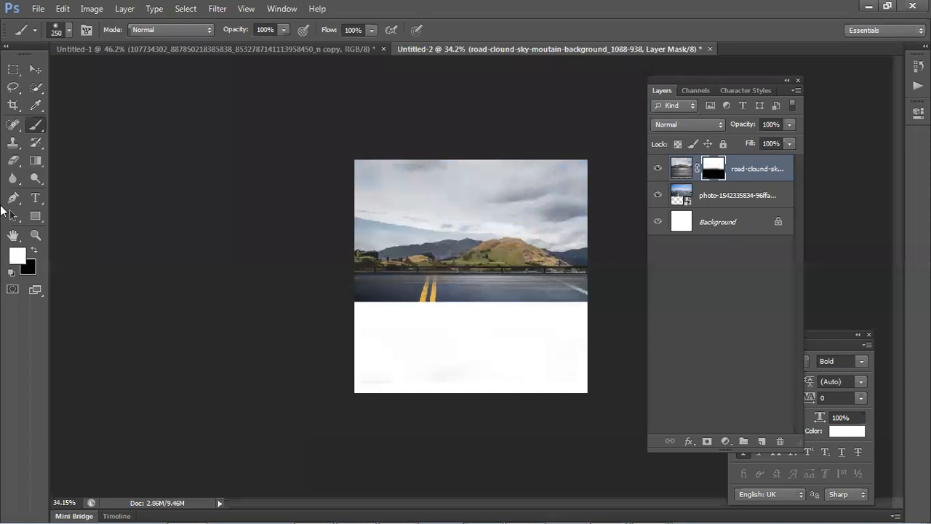
mouse_move(545, 298)
mouse_down()
mouse_move(301, 286)
mouse_move(598, 303)
mouse_move(557, 346)
mouse_move(214, 374)
mouse_move(661, 374)
mouse_up()
click(35, 69)
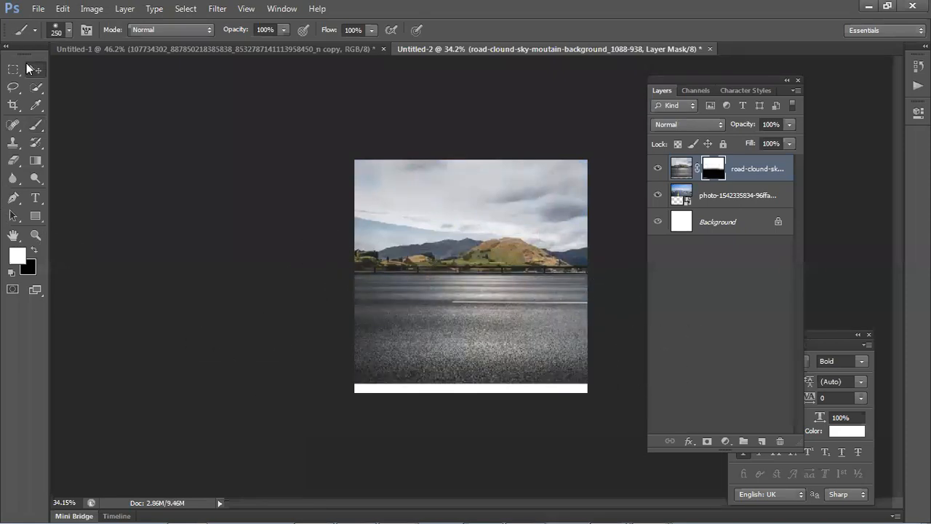
drag(499, 279, 486, 314)
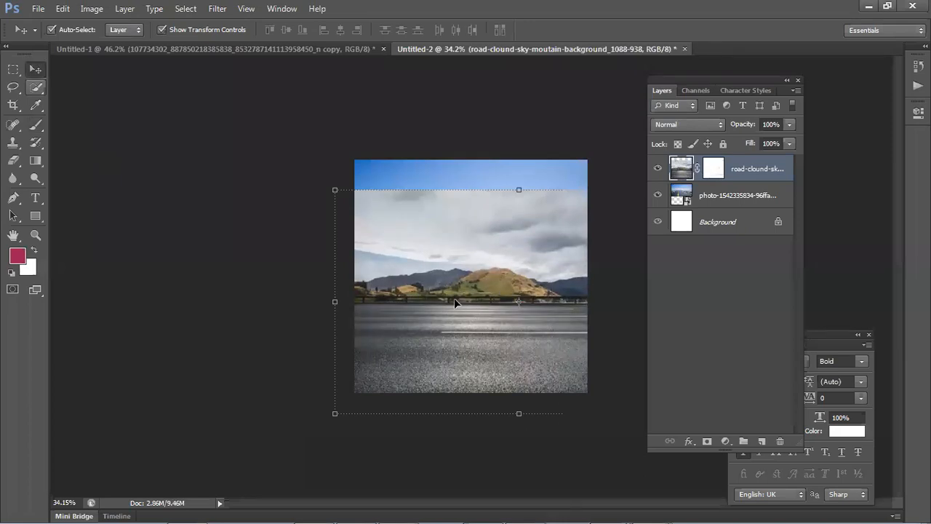
Step: Delete the selected road-sky and photo layers from Untitled-2
key(Delete)
key(Delete)
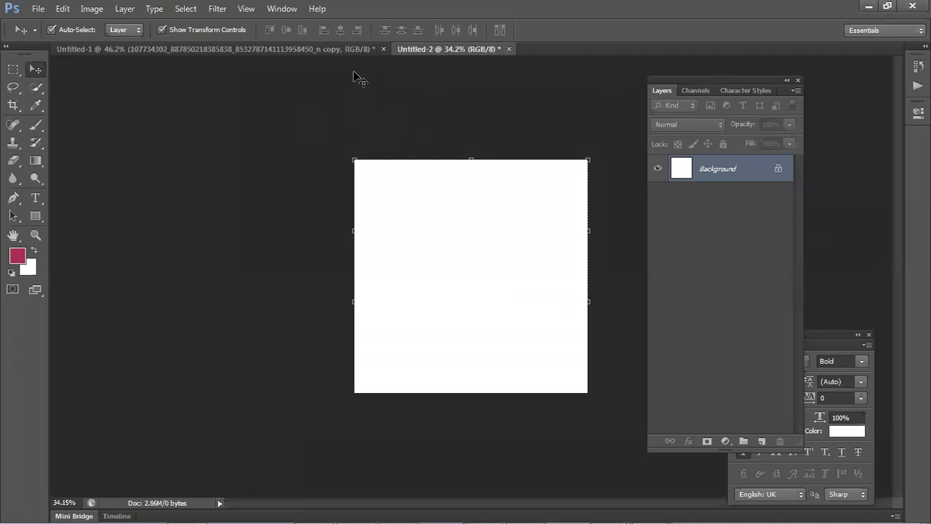
Step: In Untitled-1, show the dark vintage blue texture, drag it lower, then hide it again
click(313, 49)
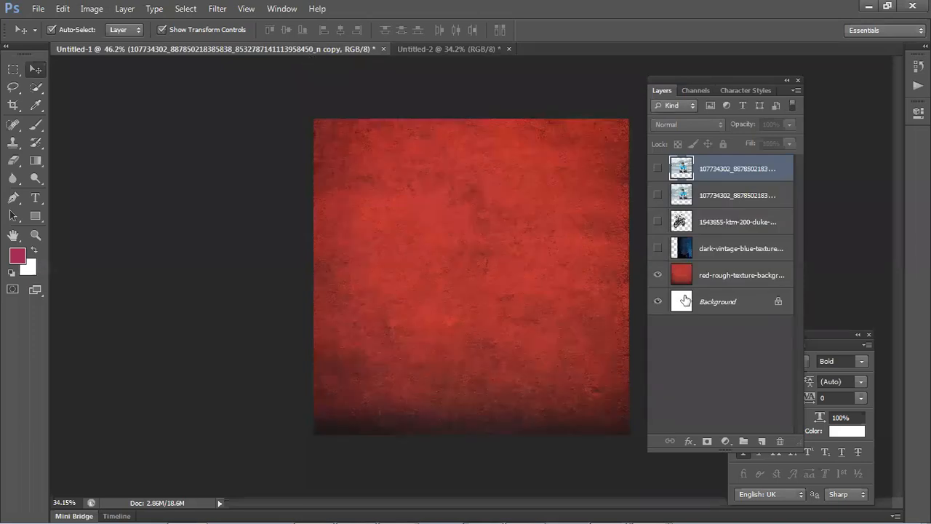
click(488, 240)
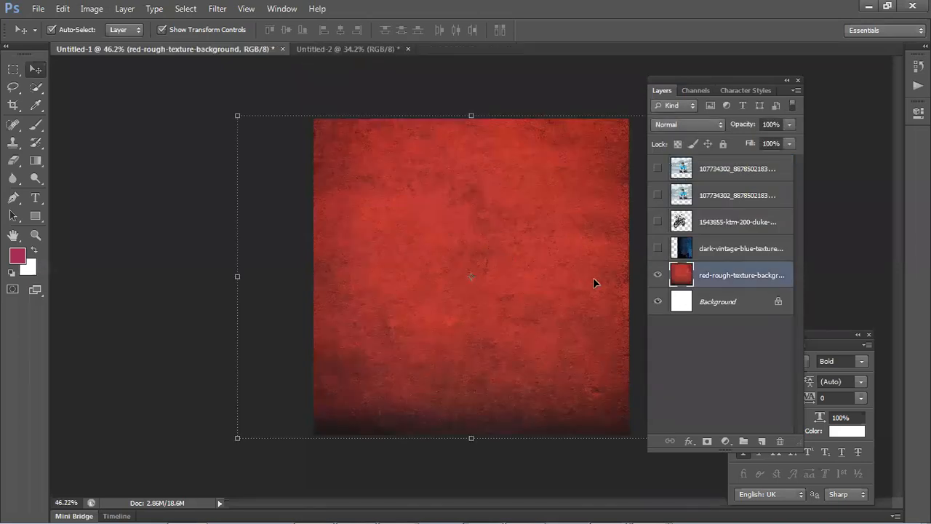
click(131, 231)
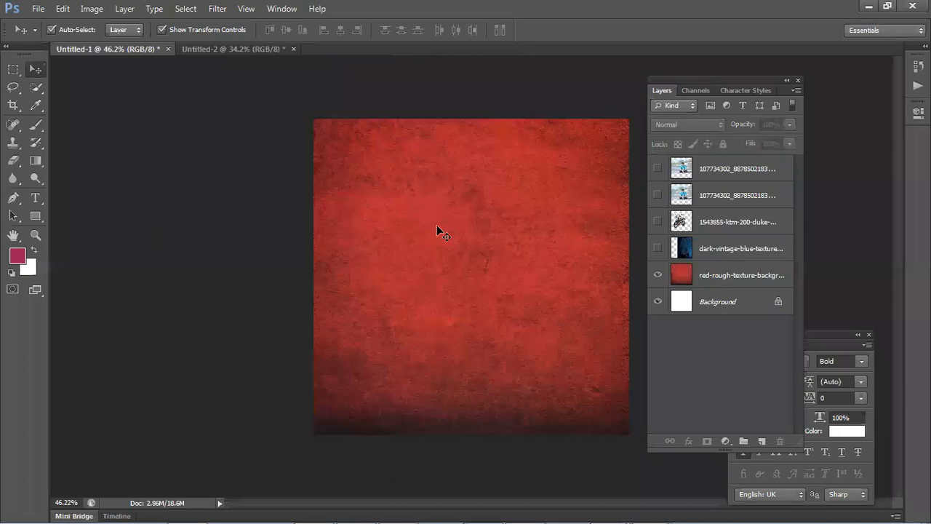
click(658, 249)
click(705, 258)
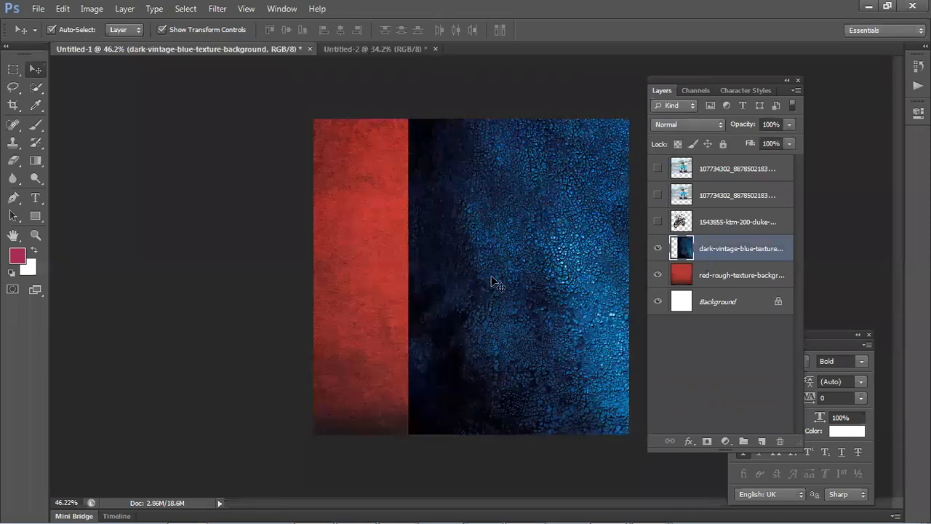
drag(545, 290, 451, 321)
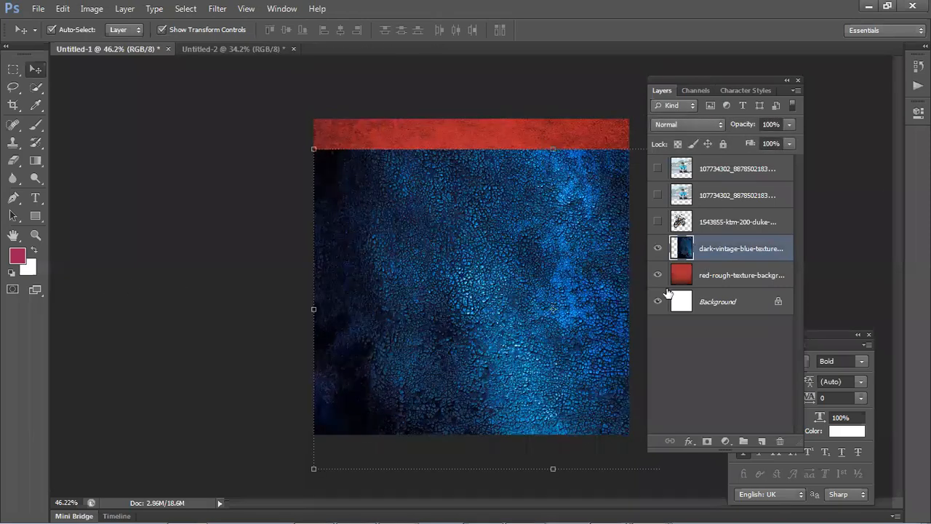
click(658, 249)
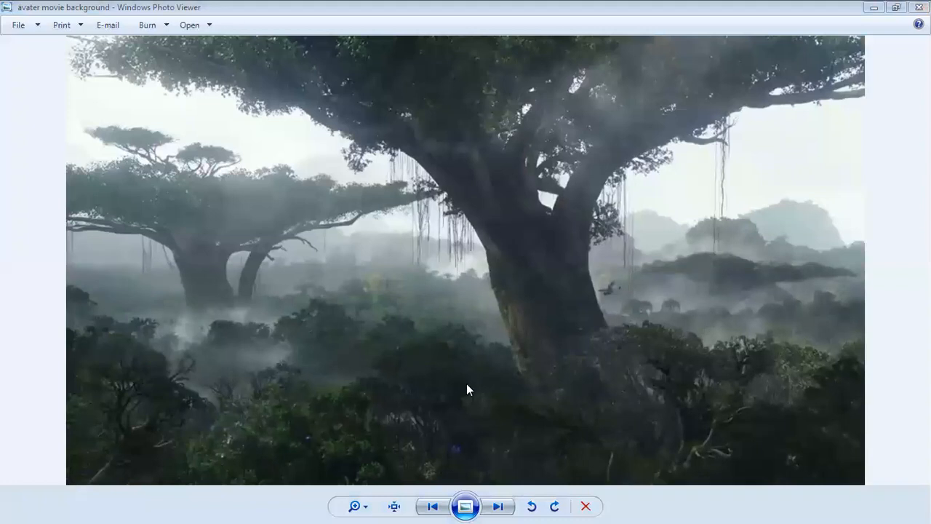
Step: Minimize both Windows Photo Viewer windows to return to the Photoshop poster
click(869, 9)
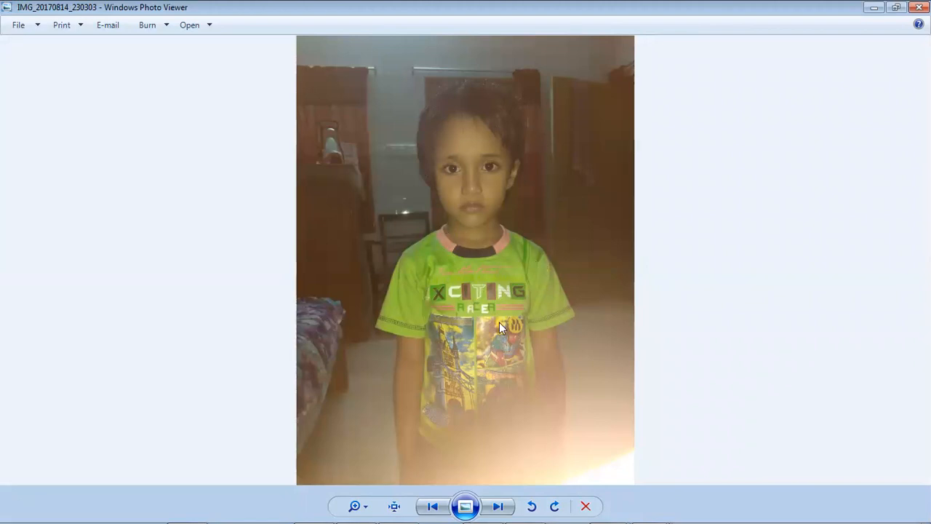
click(873, 8)
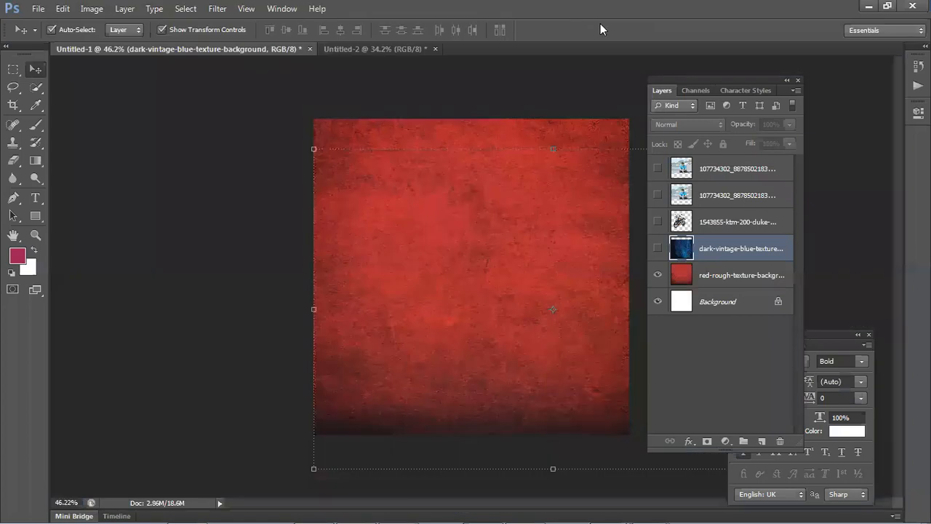
Step: Open avater movie background.jpg in Photoshop from the desktop and duplicate it as Layer 1
double_click(600, 23)
drag(382, 475, 848, 82)
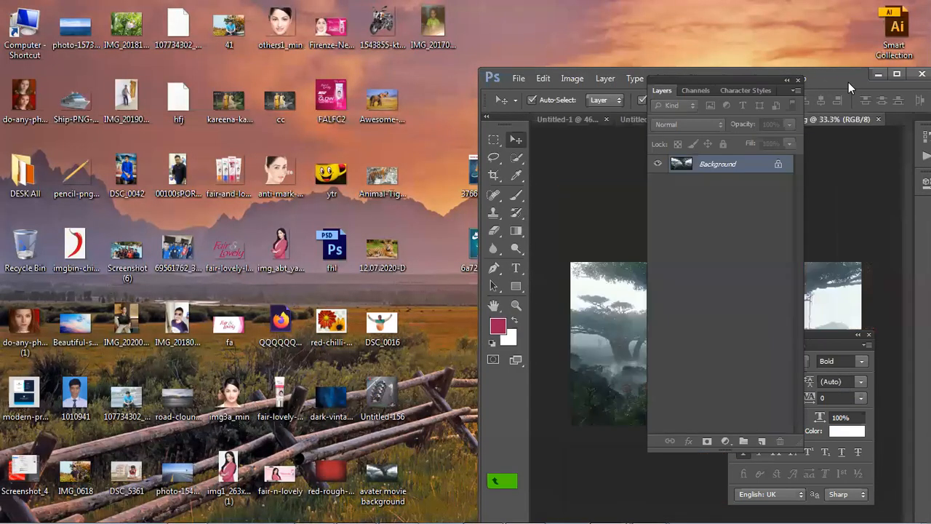
double_click(848, 82)
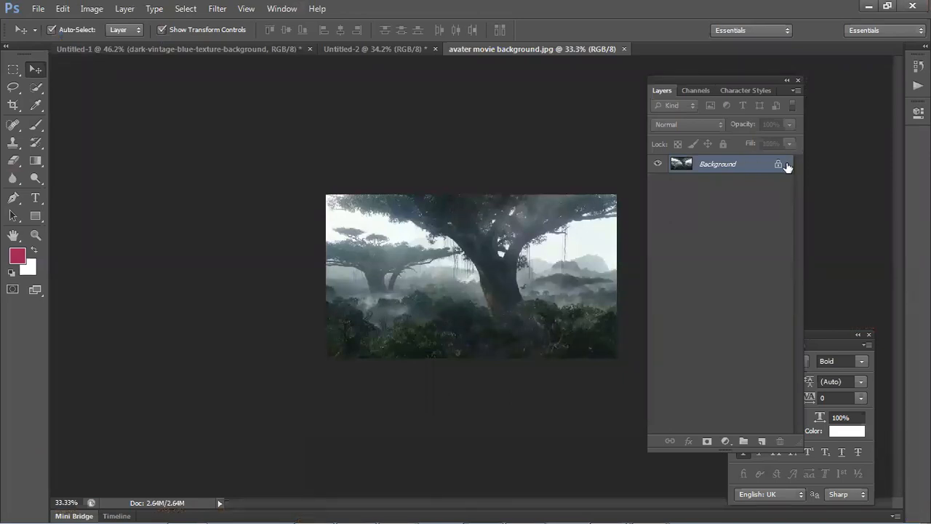
key(ctrl+j)
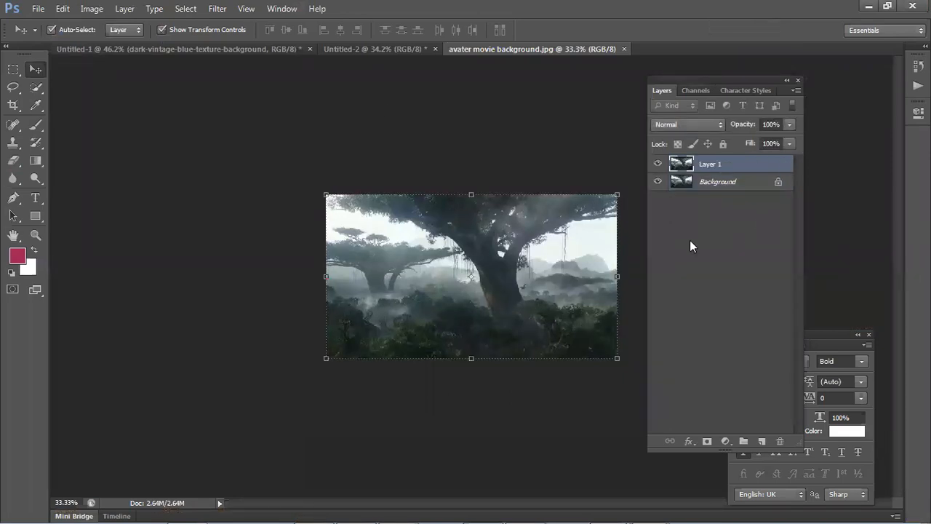
click(444, 141)
key(ctrl+plus)
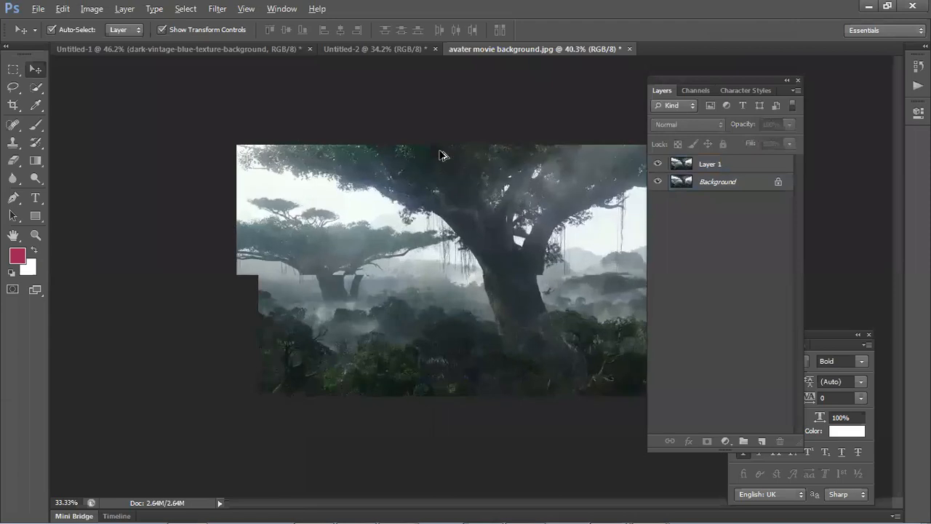
drag(713, 83, 817, 100)
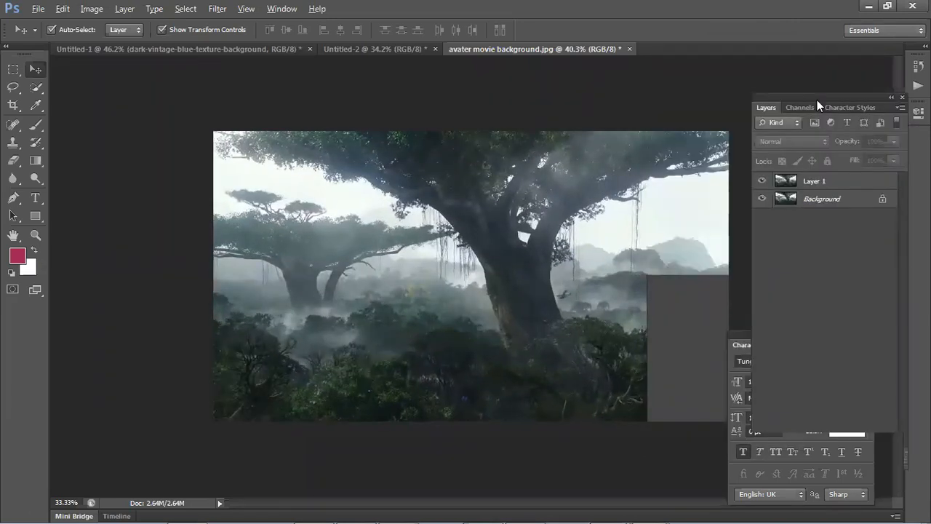
click(582, 247)
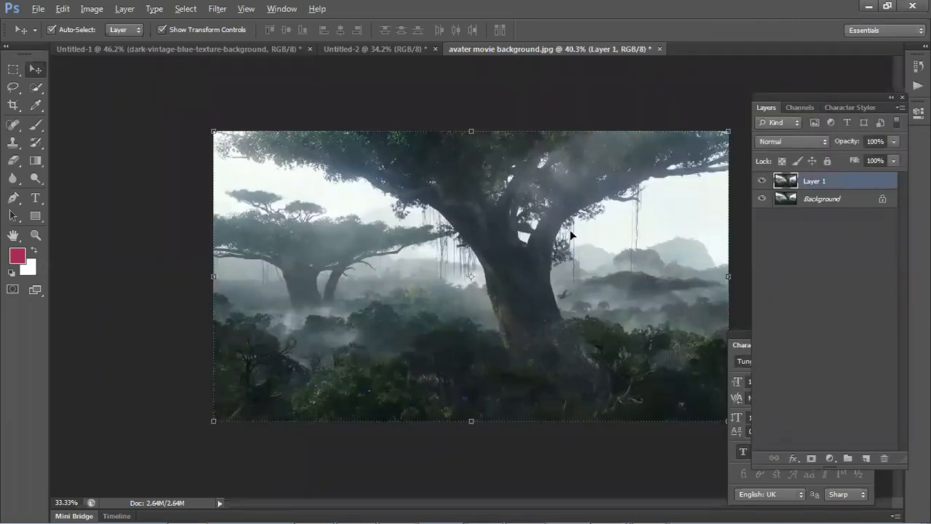
Step: Apply Image > Auto Contrast to the forest Layer 1
click(92, 8)
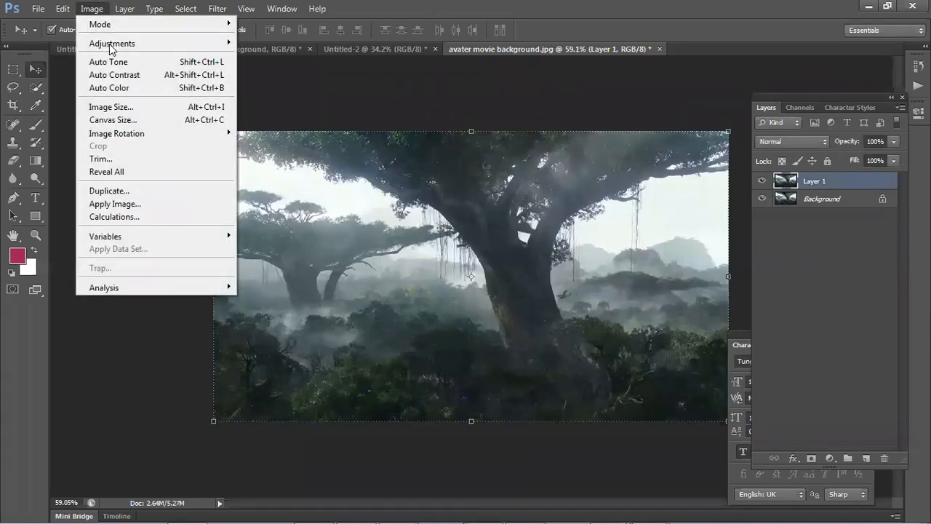
click(133, 77)
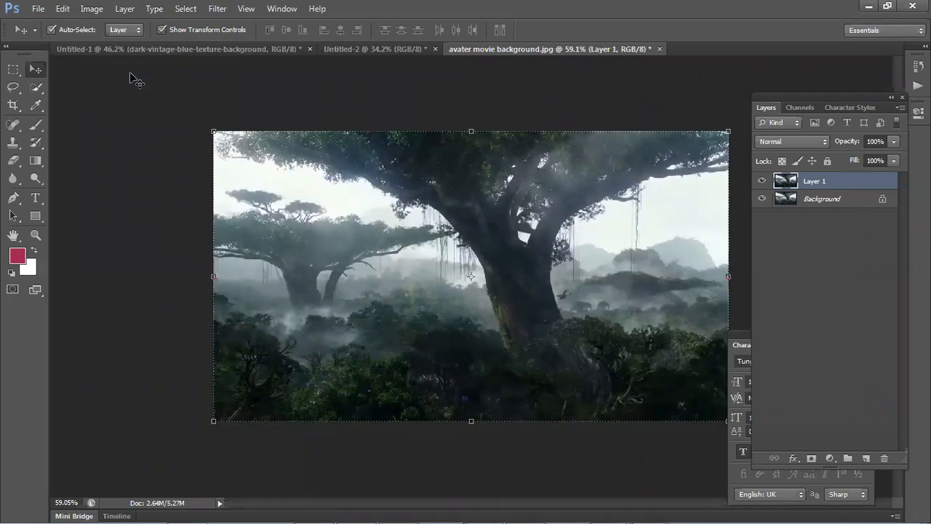
key(ctrl+z)
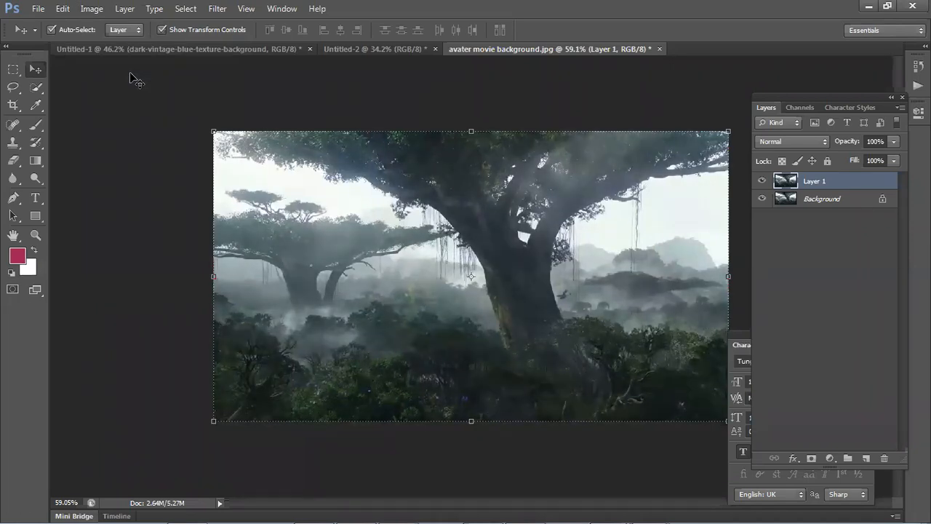
click(104, 9)
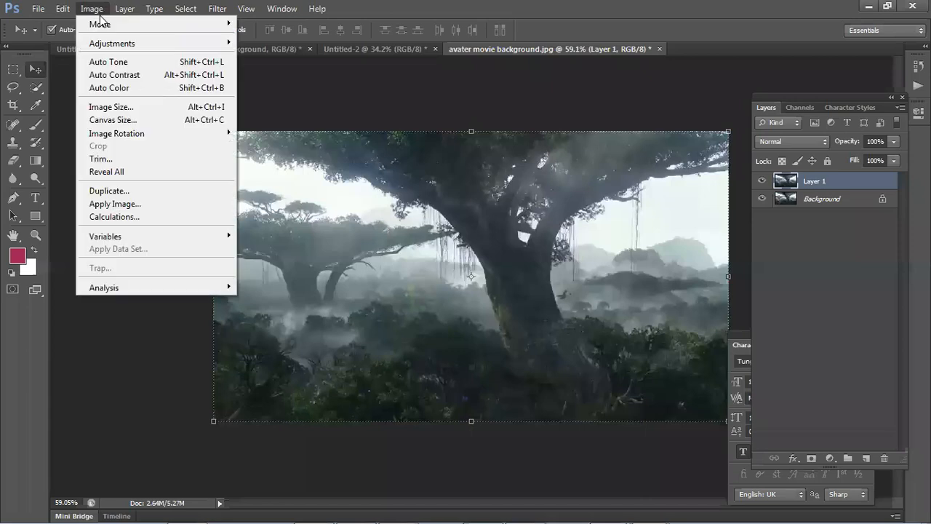
click(114, 74)
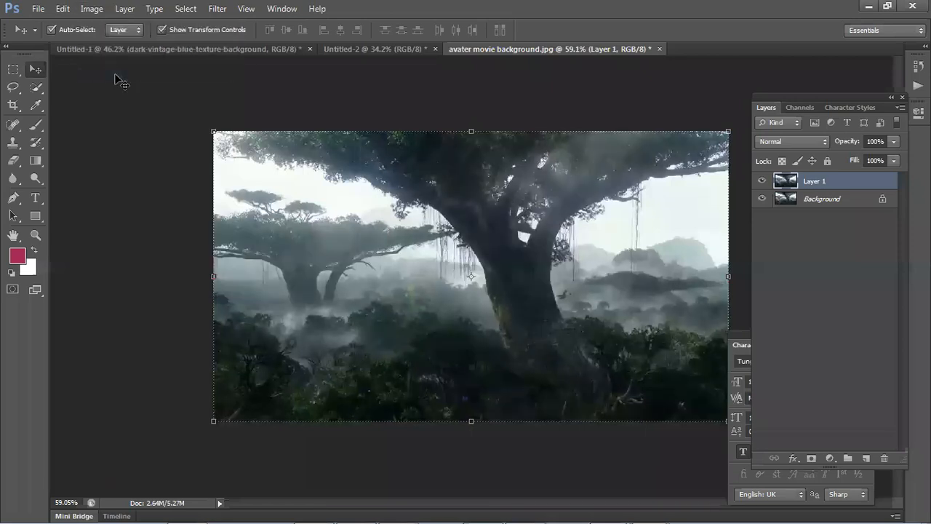
click(102, 9)
Step: Apply Brightness/Contrast to forest Layer 1 with brightness 26 and contrast 59
mouse_move(123, 41)
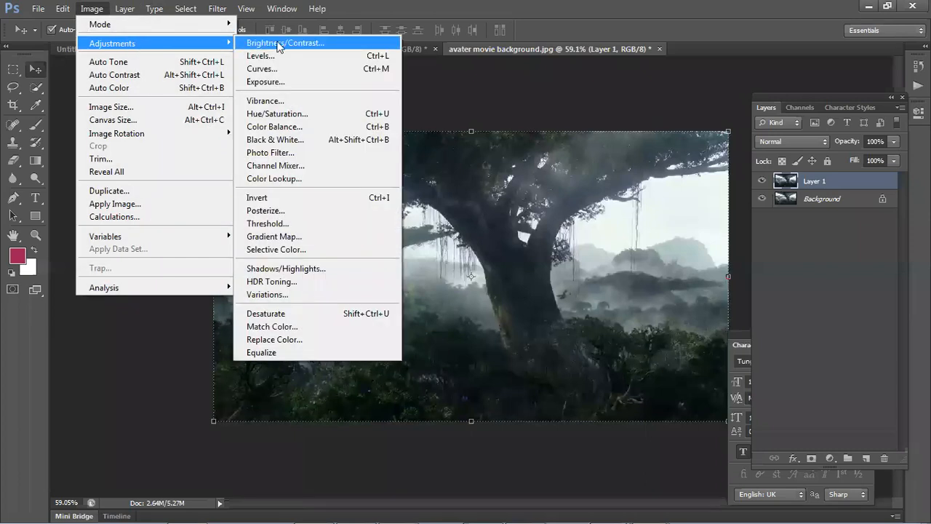
click(279, 43)
drag(706, 111, 715, 111)
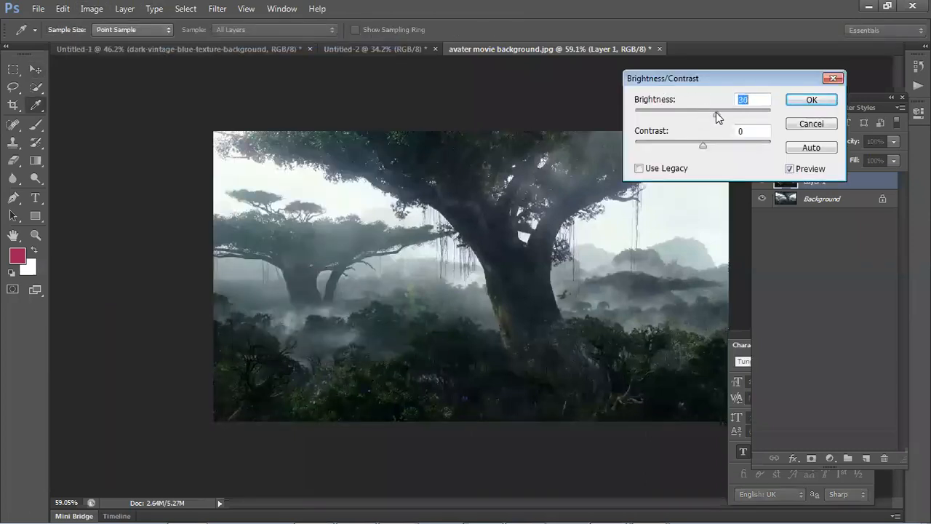
drag(704, 144, 742, 145)
mouse_move(717, 116)
mouse_down()
mouse_move(707, 117)
mouse_move(717, 114)
mouse_up()
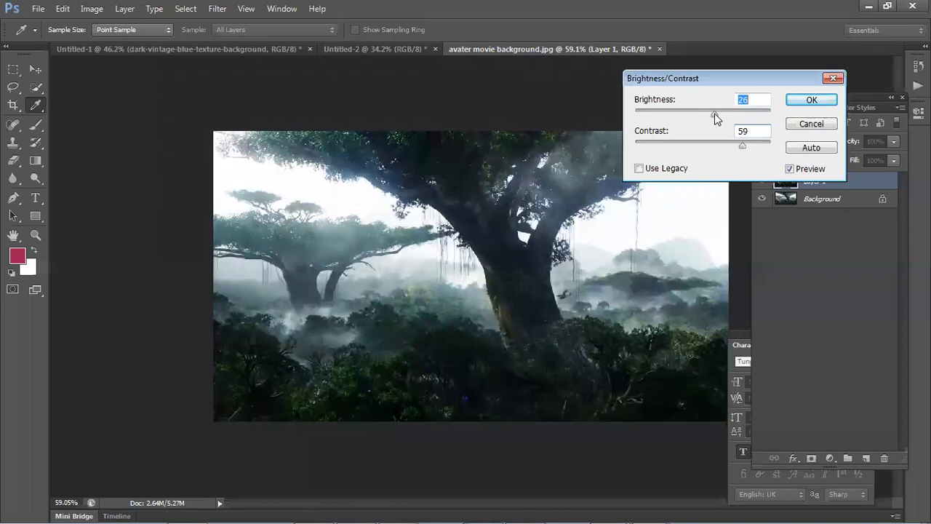
click(810, 99)
key(v)
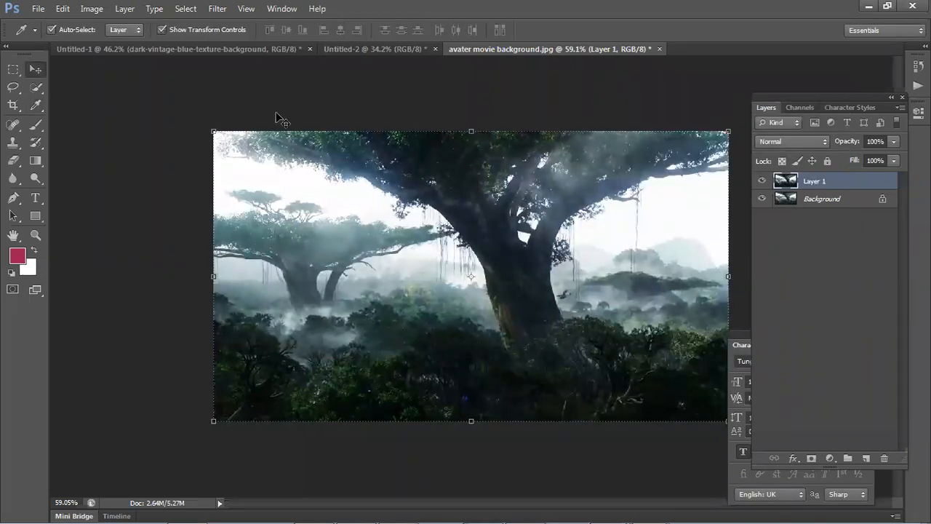
click(91, 9)
Step: Apply a midtones Color Balance of −25, +16, 0 to the forest layer
mouse_move(132, 45)
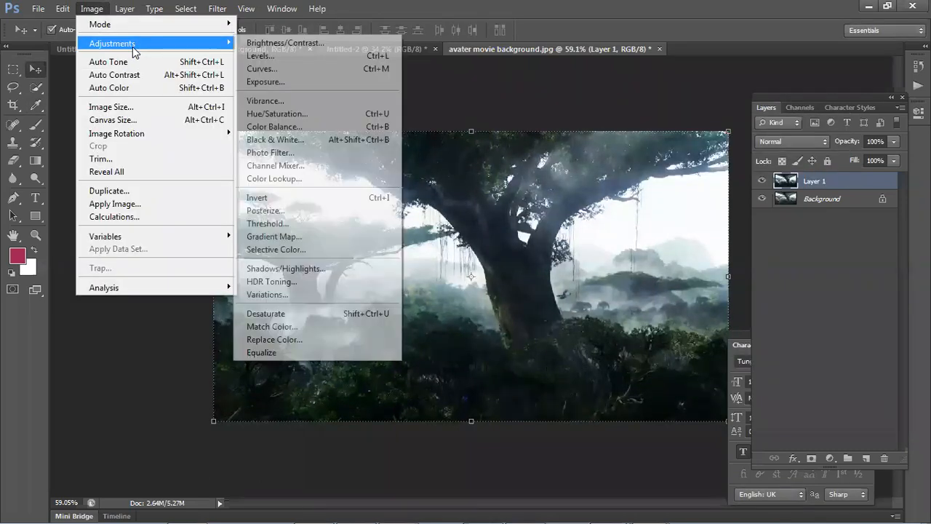
click(331, 127)
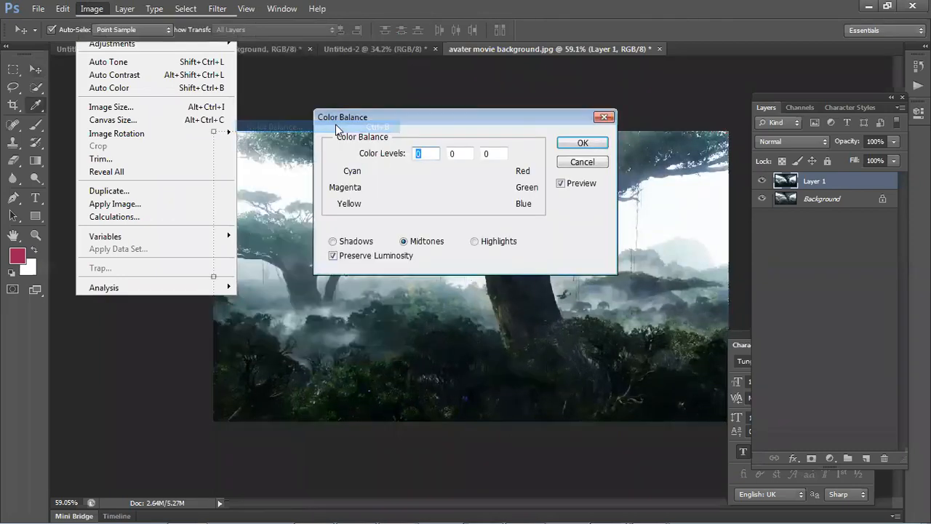
drag(419, 109, 546, 42)
mouse_move(565, 106)
mouse_down()
mouse_move(587, 107)
mouse_move(507, 111)
mouse_move(577, 122)
mouse_move(548, 111)
mouse_up()
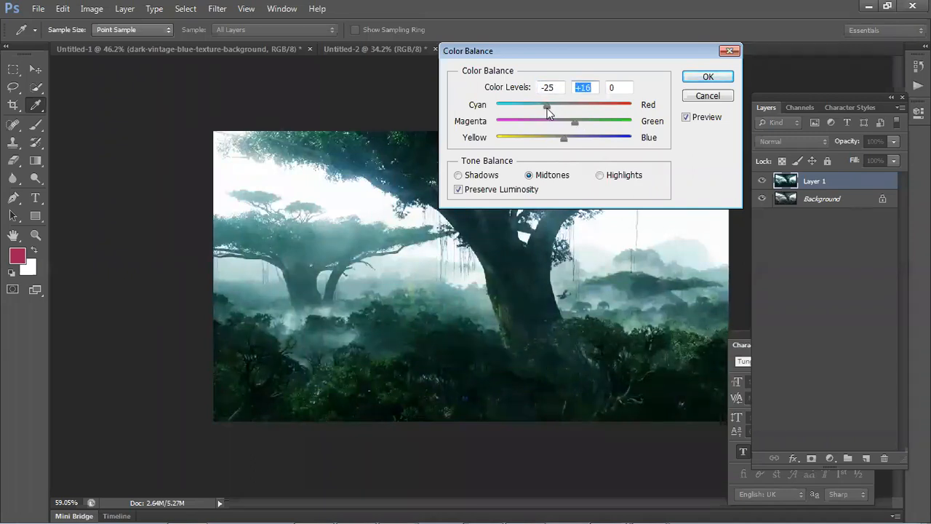
click(702, 78)
key(v)
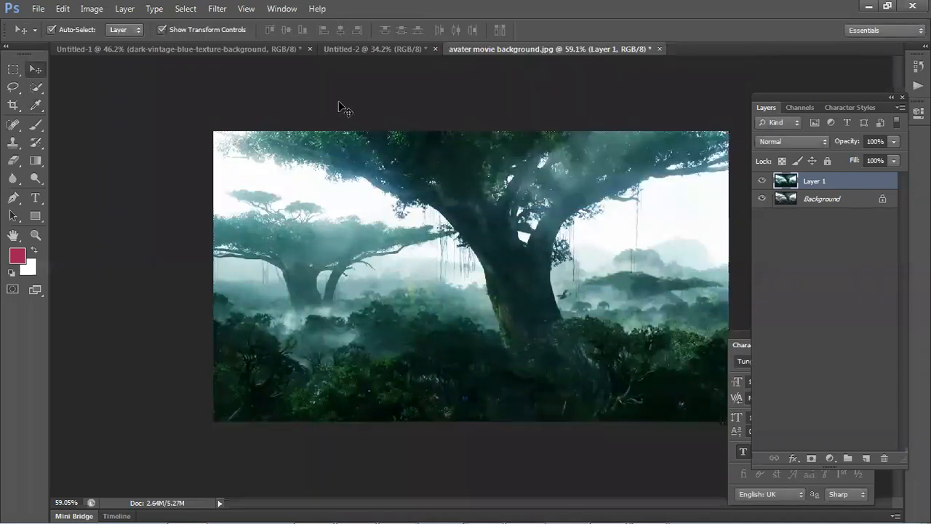
Step: Reapply Auto Contrast, then toggle Layer 1 to compare the teal version with the desaturated background
click(92, 8)
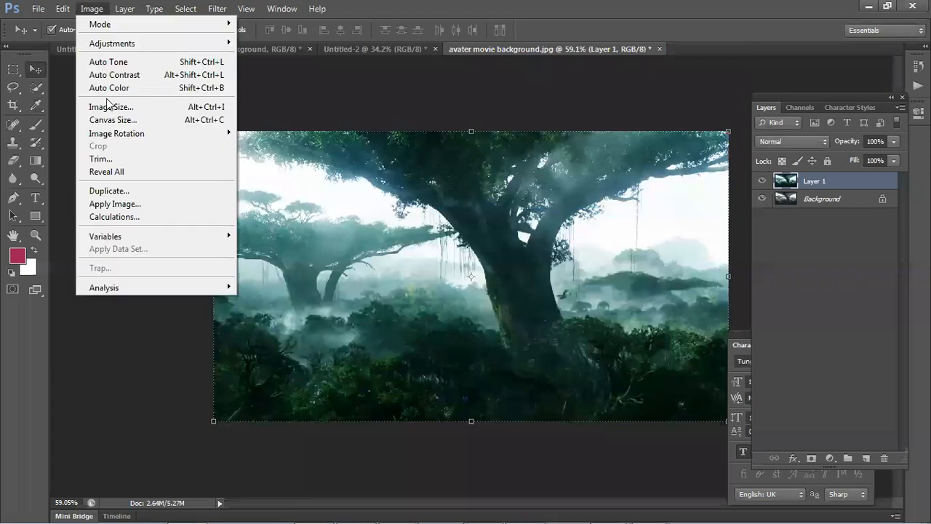
click(121, 75)
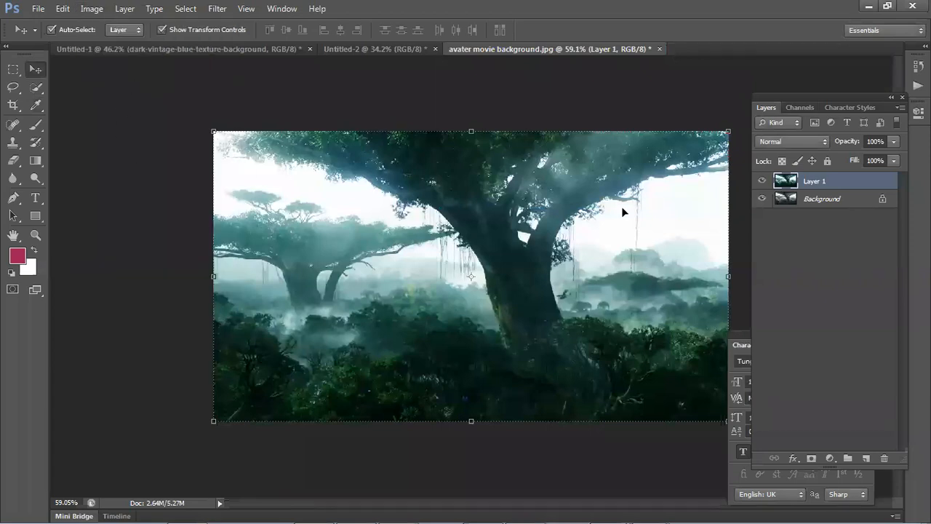
click(762, 181)
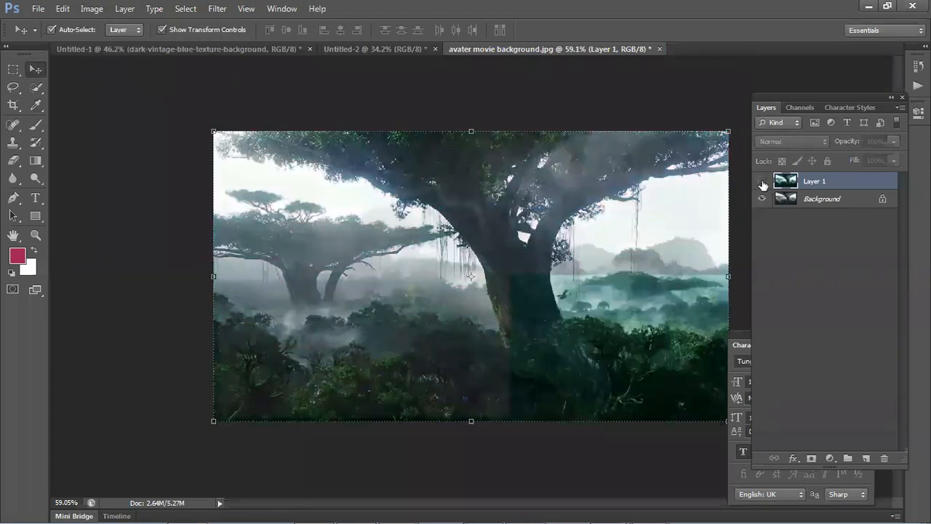
click(762, 181)
click(762, 181)
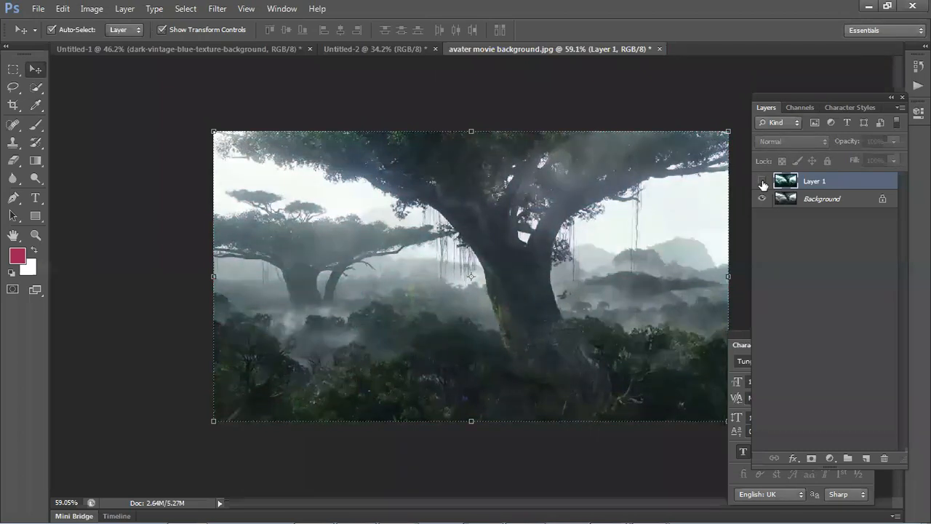
click(762, 181)
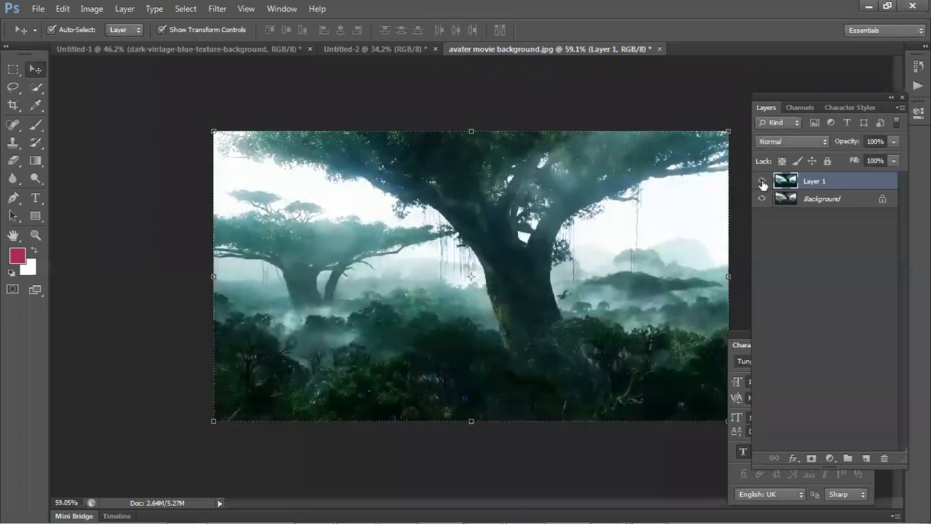
click(762, 181)
click(761, 181)
click(762, 181)
click(761, 181)
click(761, 181)
click(762, 181)
click(762, 181)
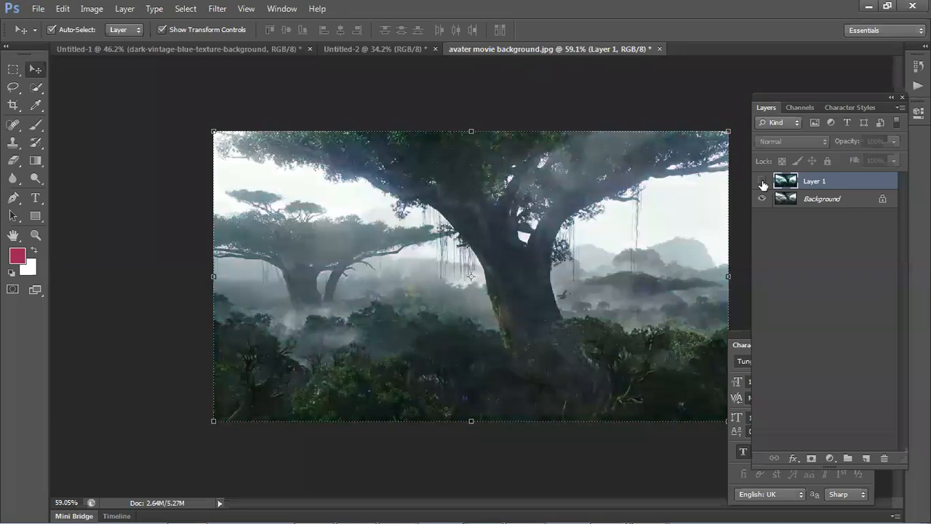
click(761, 181)
click(761, 182)
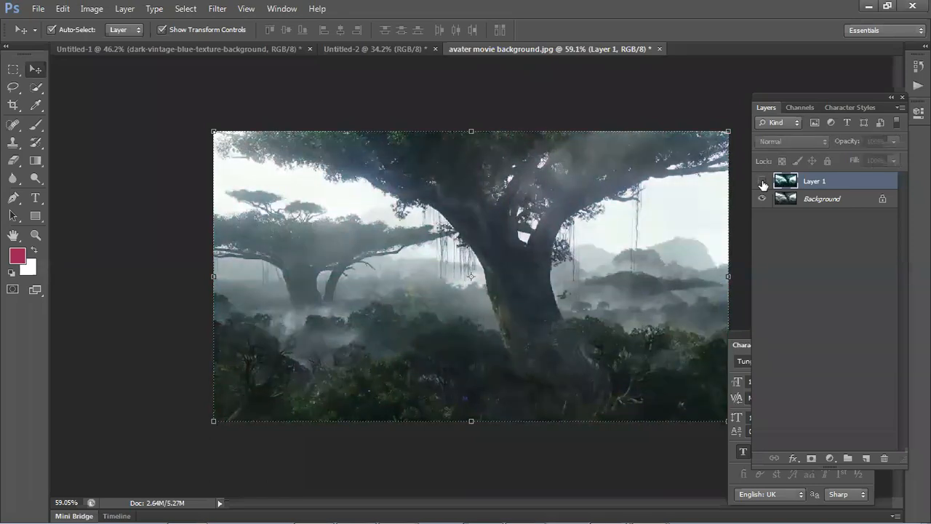
click(761, 182)
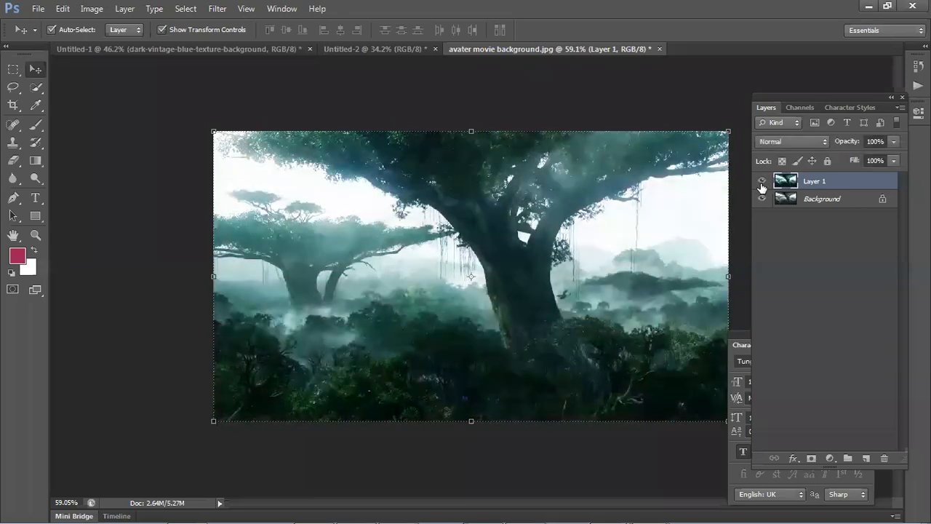
Step: Offset the teal layer slightly down-right, merge it into Background, and close the document
mouse_move(384, 241)
mouse_down()
mouse_move(703, 323)
mouse_move(486, 387)
mouse_move(426, 297)
mouse_move(411, 236)
mouse_move(401, 235)
mouse_up()
key(ctrl+e)
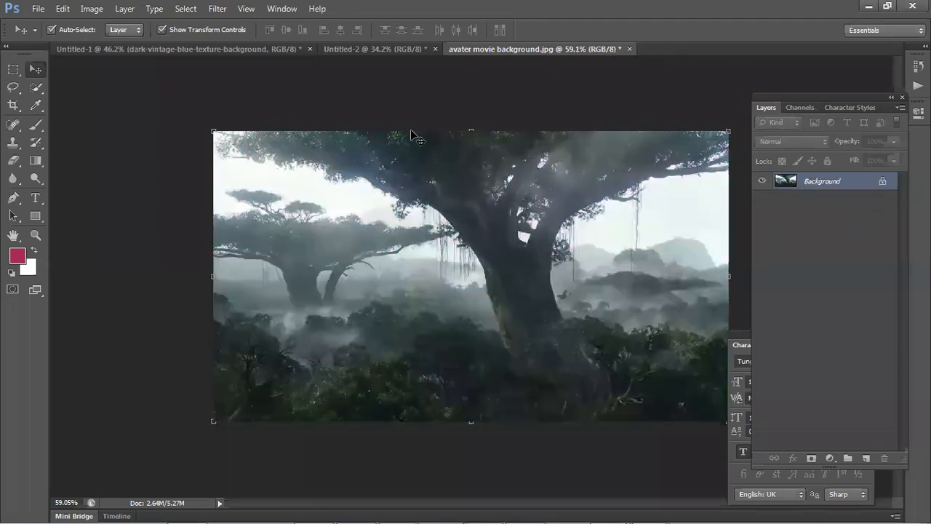
click(629, 48)
Step: Close the avater movie background and Untitled-2 documents without saving
click(472, 208)
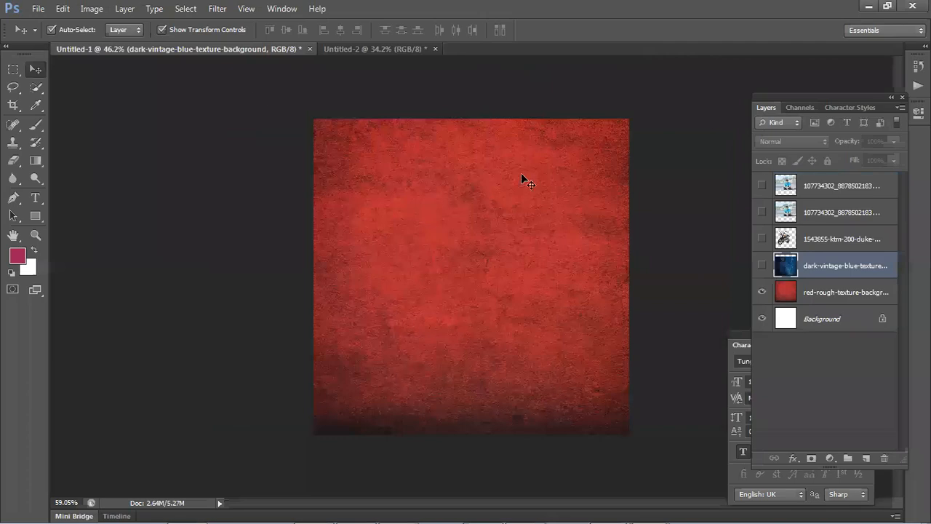
click(392, 52)
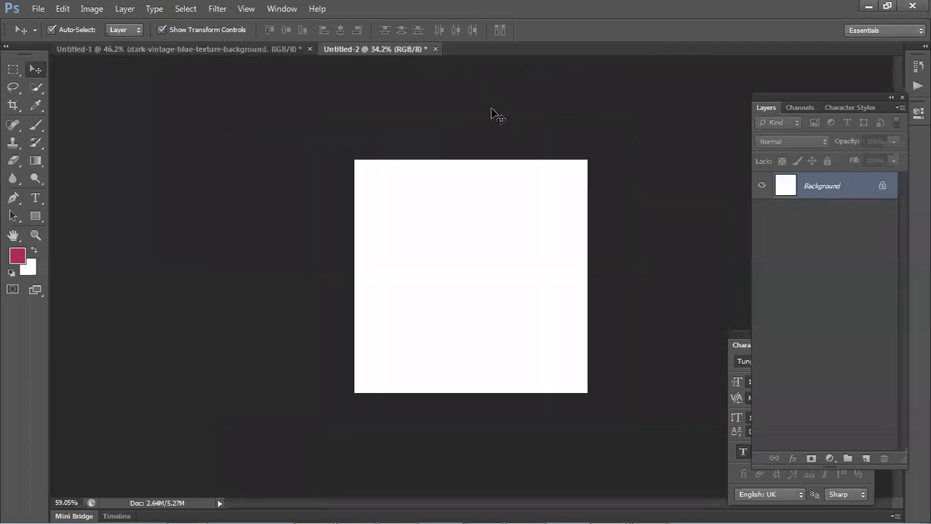
click(435, 48)
click(489, 207)
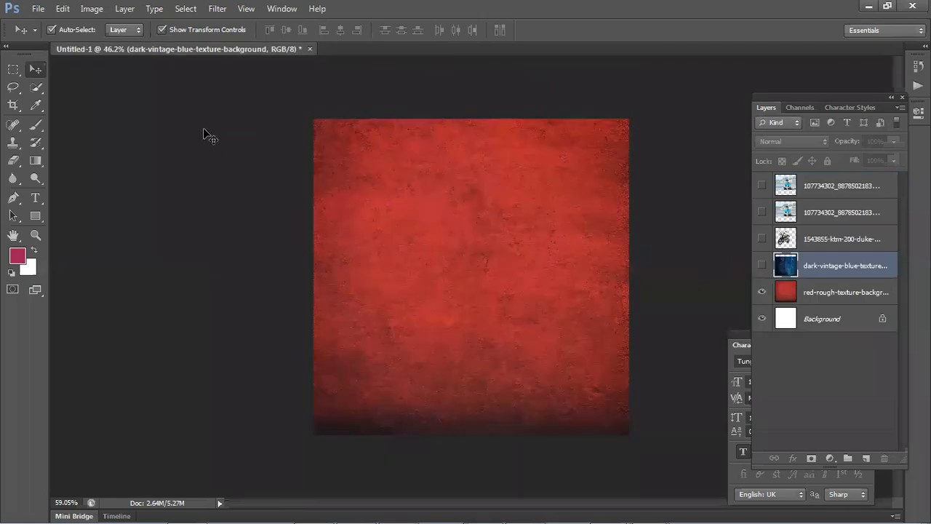
Step: Select the red-rough-texture layer and desaturate it to grey with Hue/Saturation Saturation -100
click(510, 222)
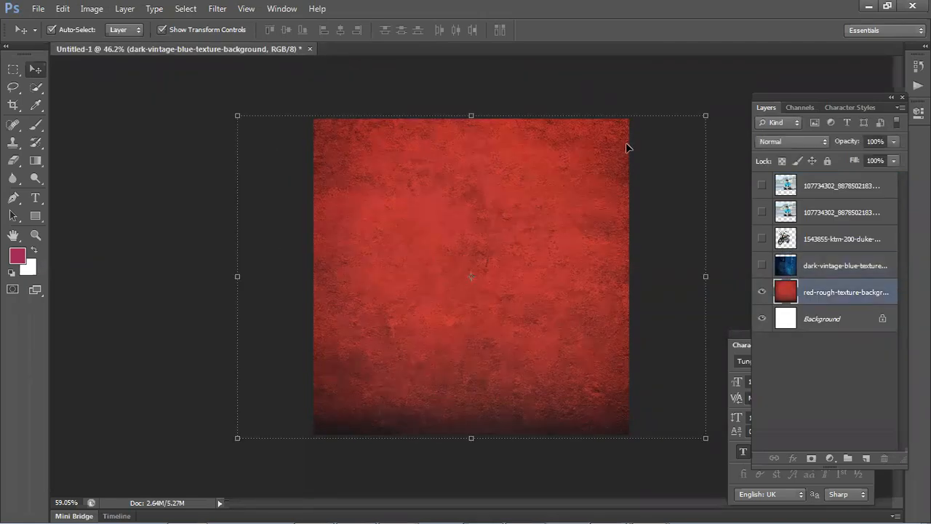
click(593, 88)
click(452, 265)
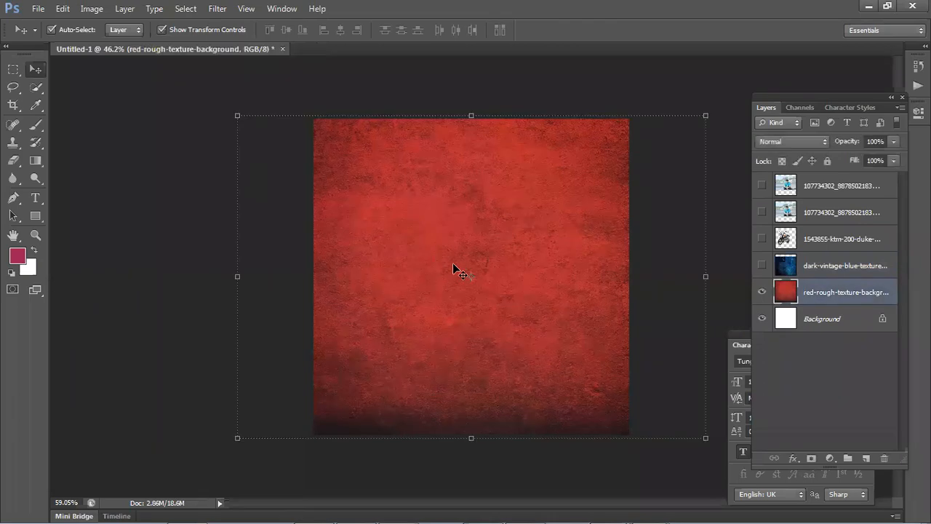
click(200, 244)
click(484, 283)
key(ctrl+u)
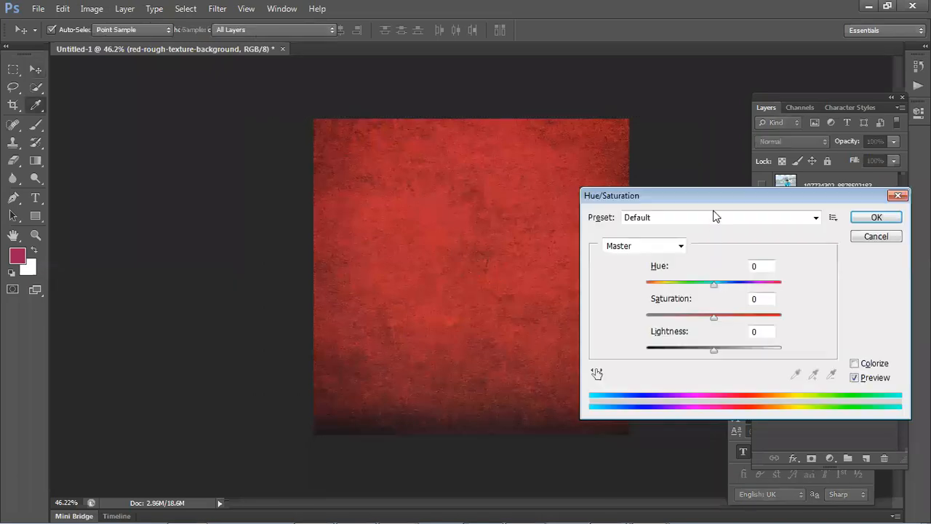
drag(719, 194, 776, 158)
drag(767, 274, 691, 282)
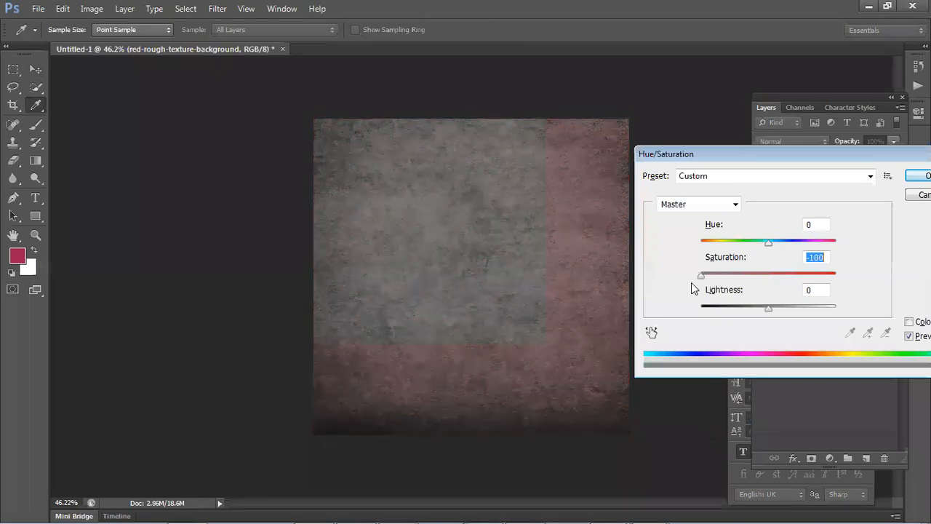
drag(792, 154, 672, 154)
click(813, 176)
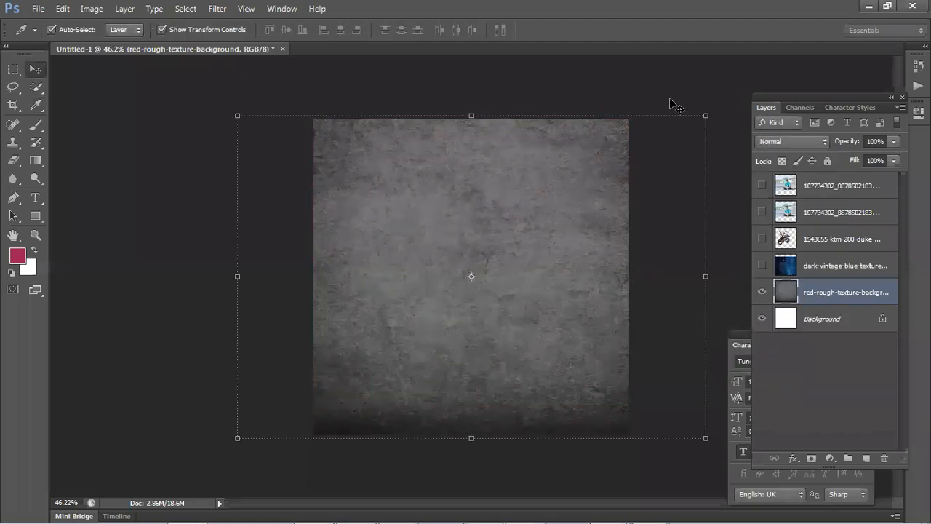
click(648, 328)
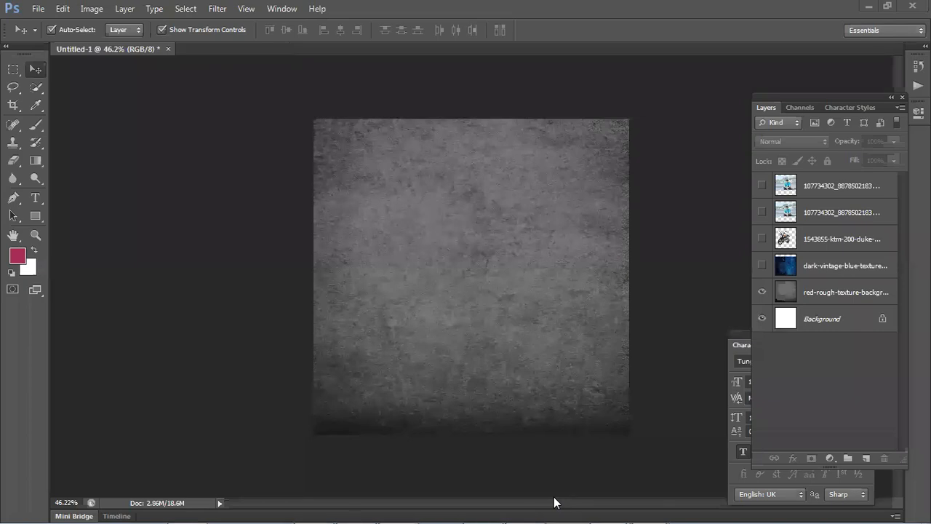
click(505, 243)
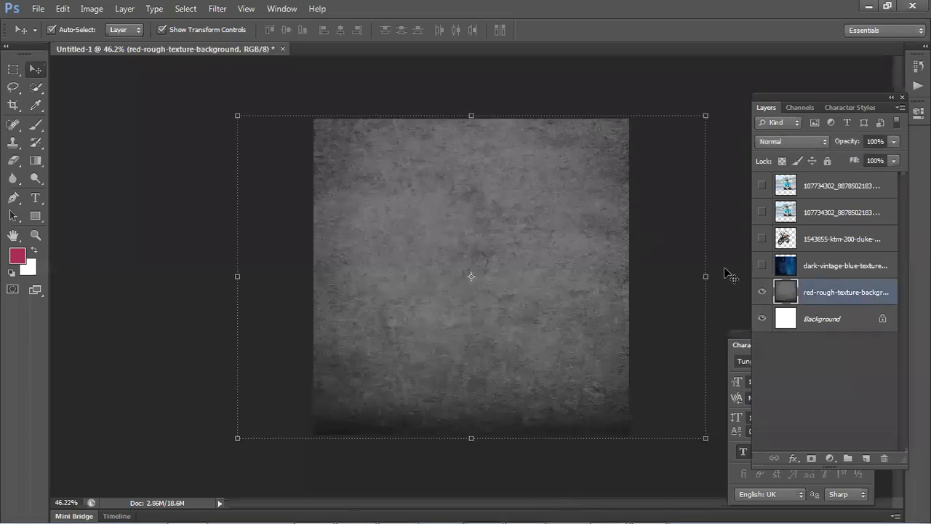
Step: Show the KTM motorcycle layer, nudge it slightly lower, then hide it again
click(762, 238)
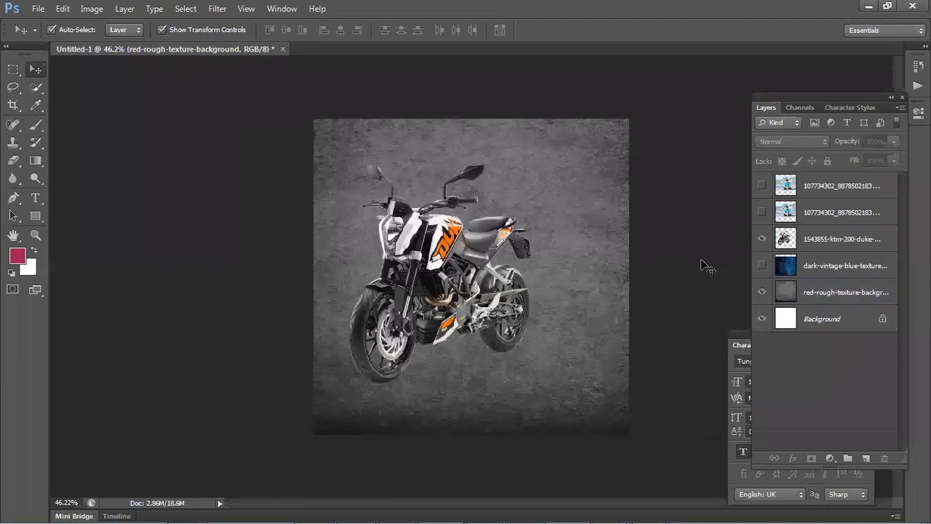
drag(479, 266, 477, 279)
click(678, 281)
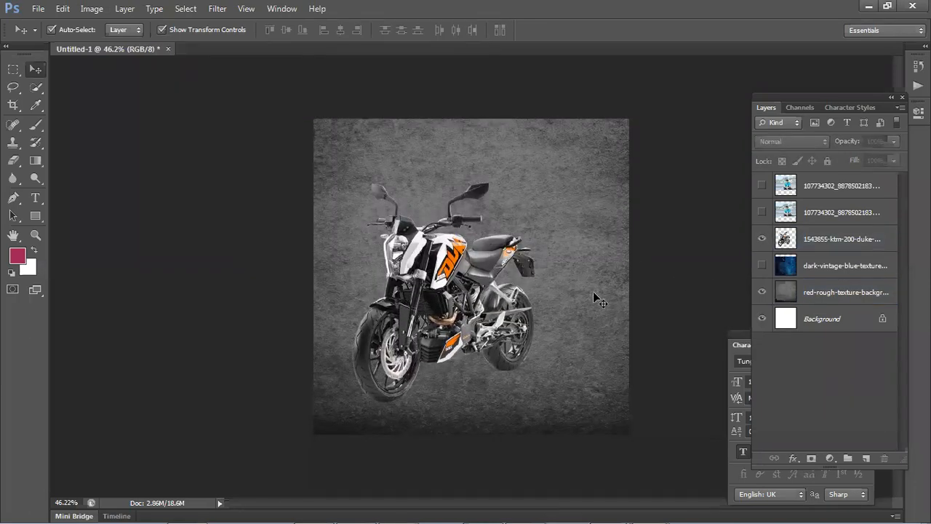
click(479, 305)
click(762, 238)
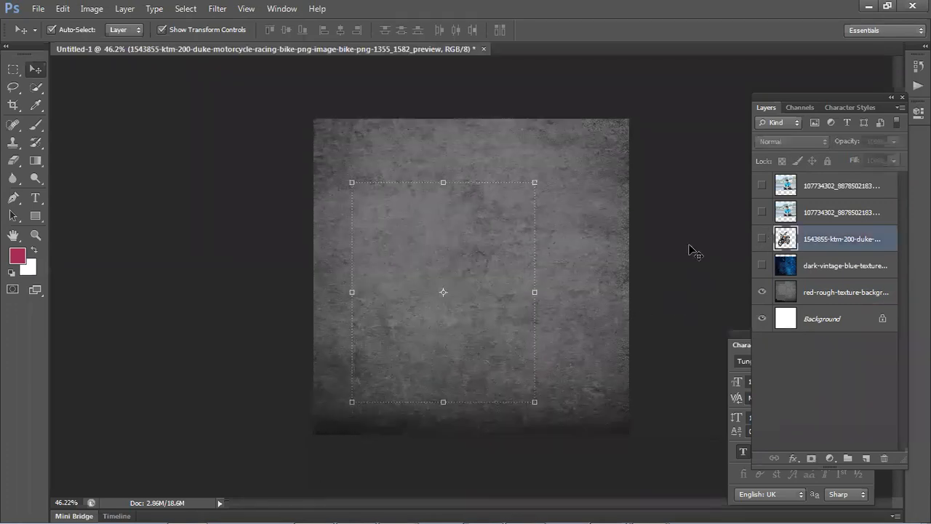
click(668, 276)
Step: Show the top beach photo layer, move it down, and try a hue shift before cancelling
click(761, 185)
drag(452, 254, 453, 308)
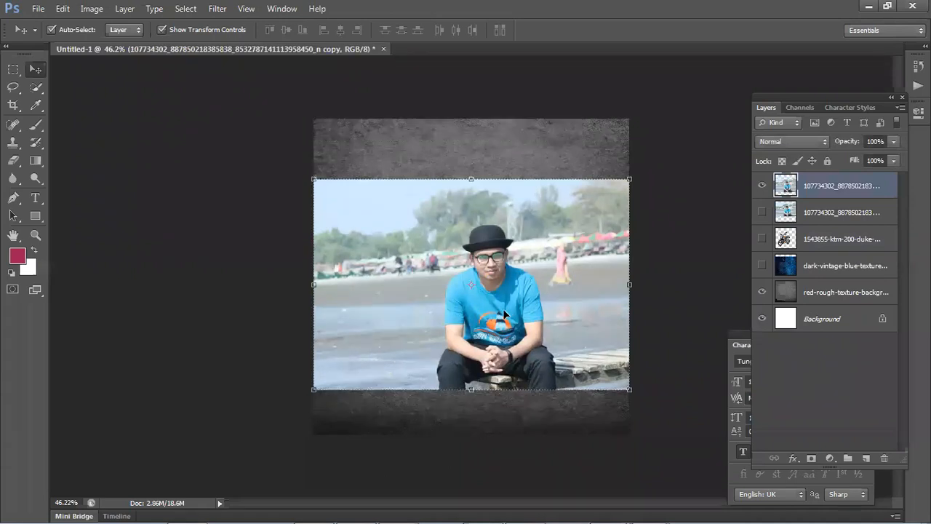
key(ctrl+u)
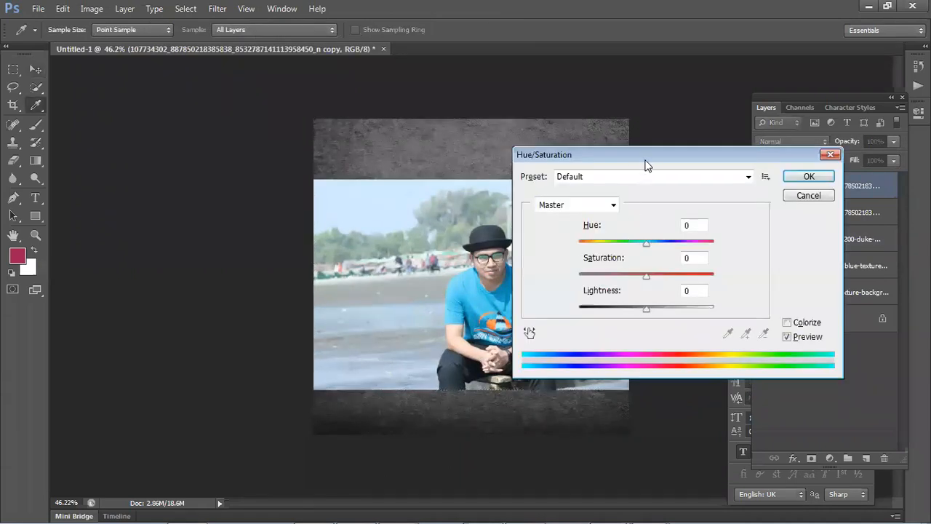
drag(645, 165, 763, 144)
drag(765, 224, 823, 218)
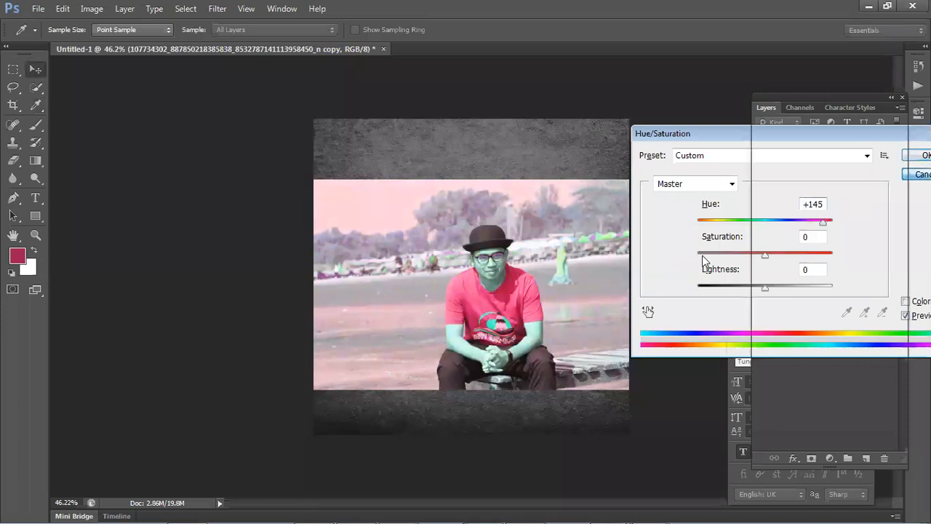
key(Escape)
Step: Reselect the beach photo and move it up about 35 px
click(691, 286)
click(600, 285)
key(ctrl+t)
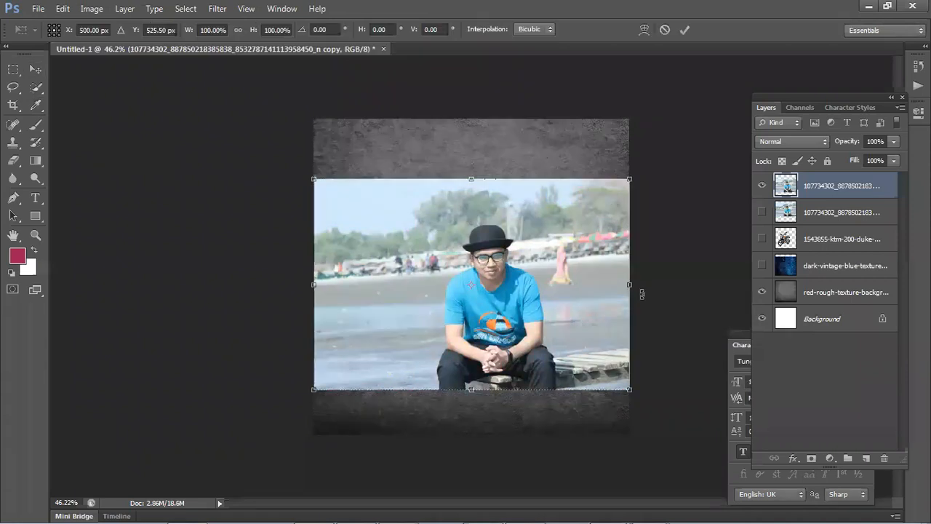
click(684, 29)
drag(561, 274, 561, 248)
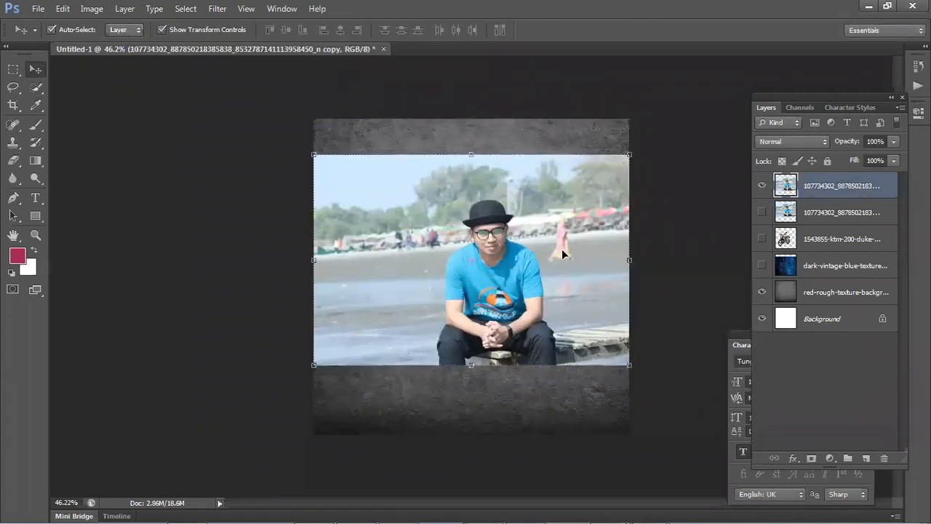
Step: Preview Hue/Saturation on the photo at hue -120, greyer and darker, then cancel it
click(92, 8)
mouse_move(109, 43)
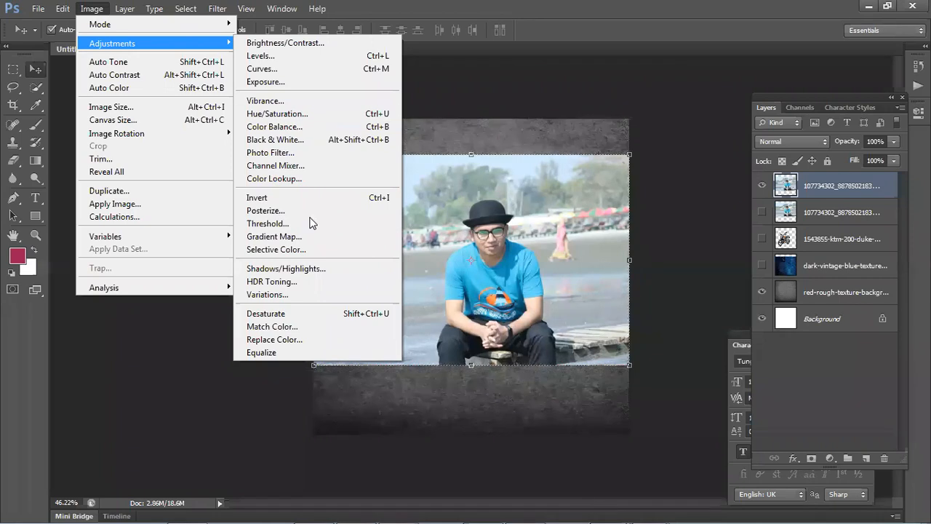
click(295, 115)
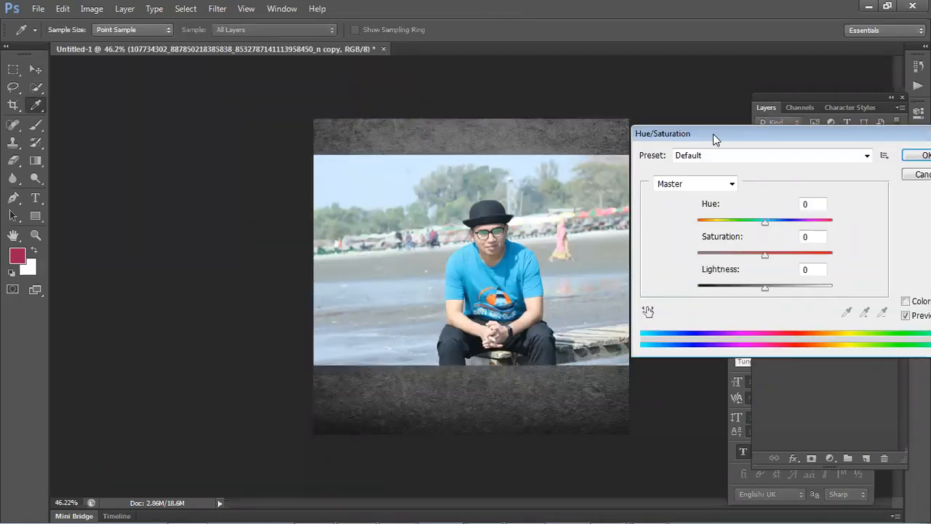
drag(712, 134, 630, 134)
drag(684, 223, 615, 268)
drag(683, 288, 719, 281)
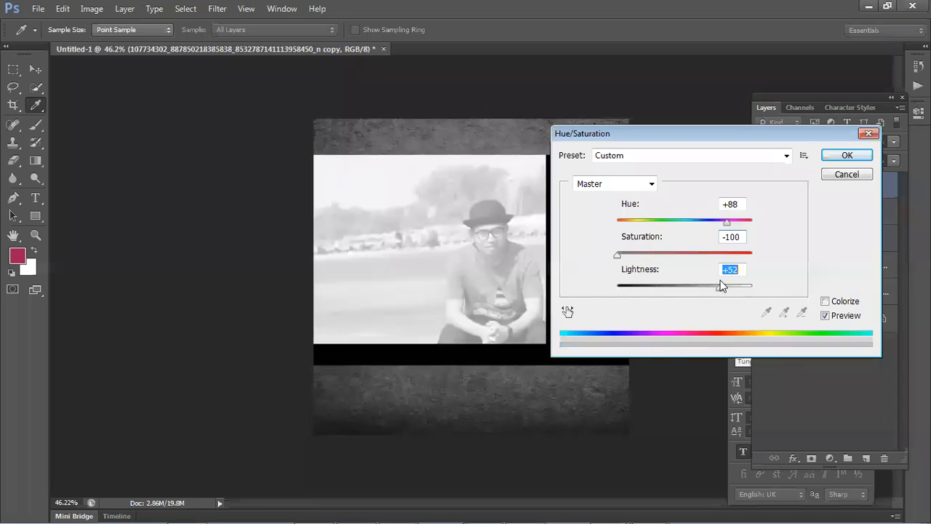
click(847, 175)
Step: Dismiss the adjustment and hide the beach photo layer
key(v)
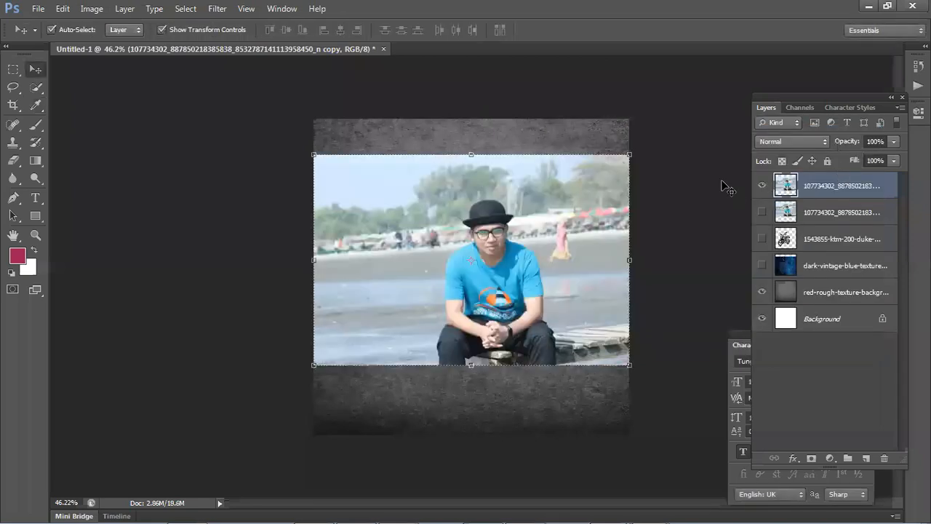
click(761, 186)
click(691, 217)
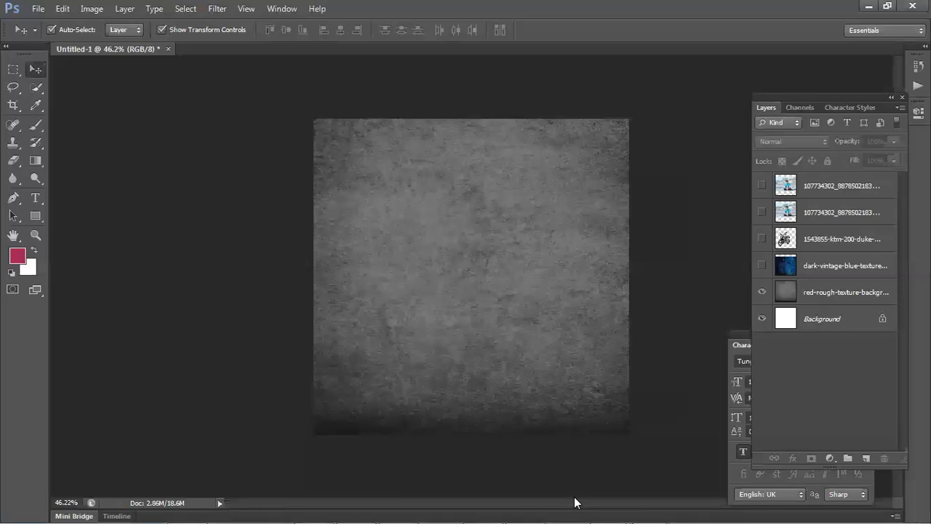
Step: Save the poster over the existing file, then show the motorcycle layer
click(788, 427)
click(505, 272)
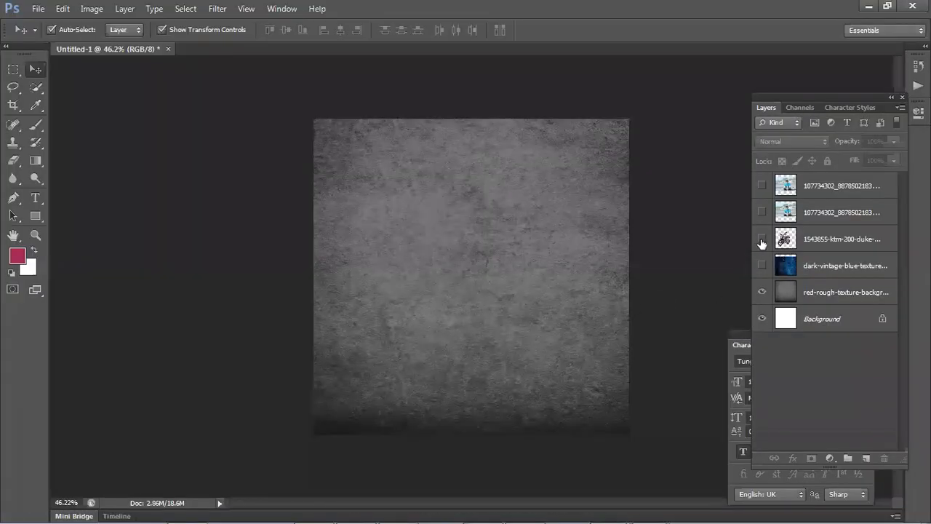
click(762, 240)
Step: Toggle the motorcycle layer and undo back to the red and blue textures
click(760, 246)
click(760, 246)
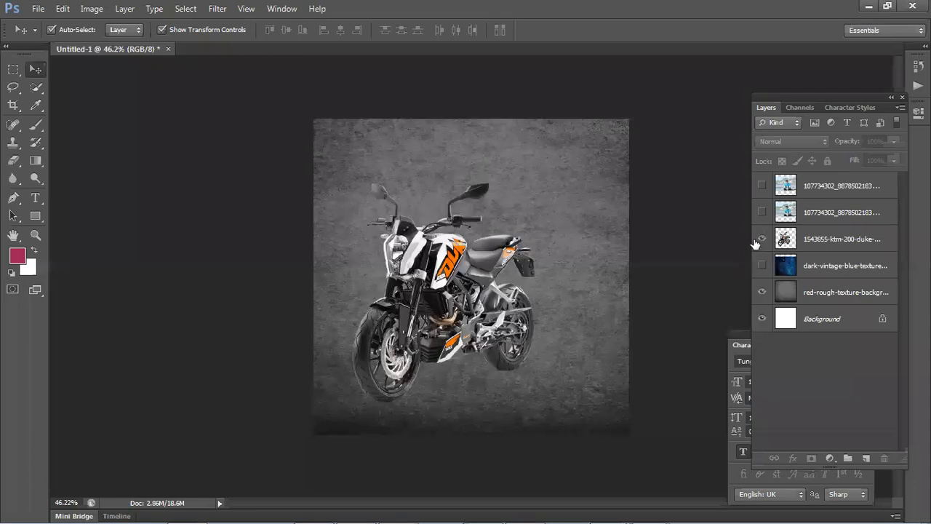
click(760, 240)
key(ctrl+z)
key(ctrl+alt+z)
key(ctrl+alt+z)
key(ctrl+alt+z)
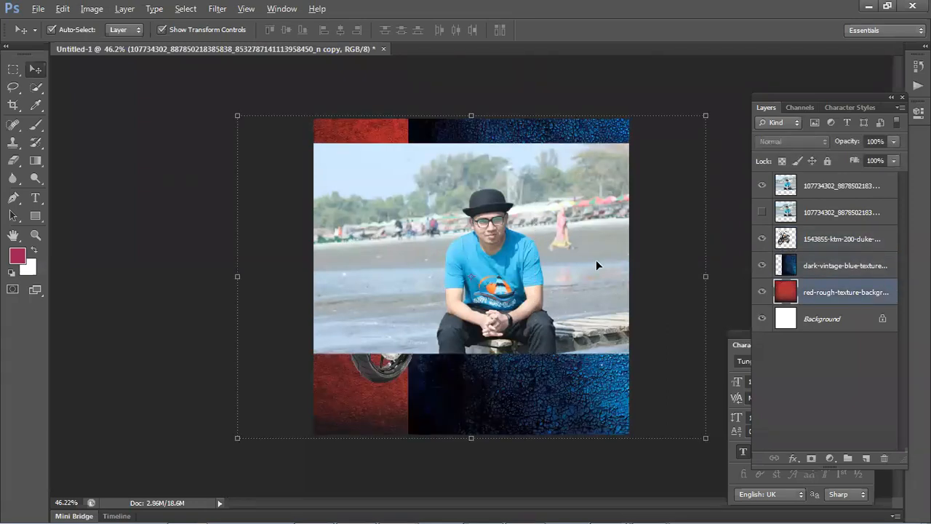
Step: Hide the top photo and dark-vintage-blue texture layers, then select the red-rough-texture layer
click(595, 262)
click(761, 186)
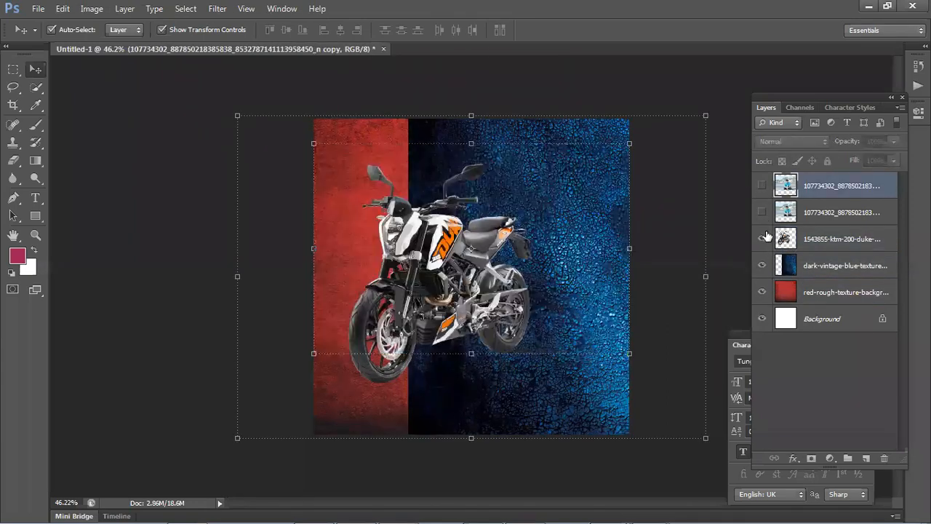
click(762, 265)
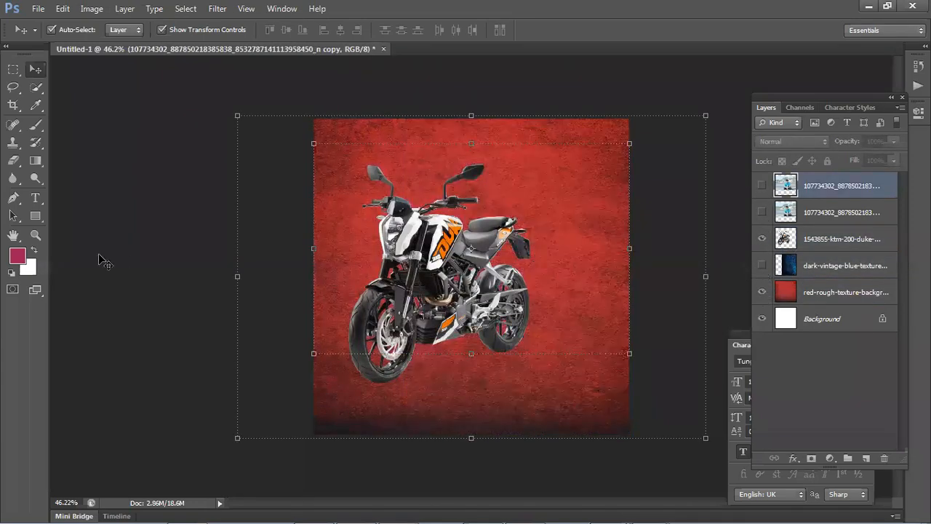
click(311, 199)
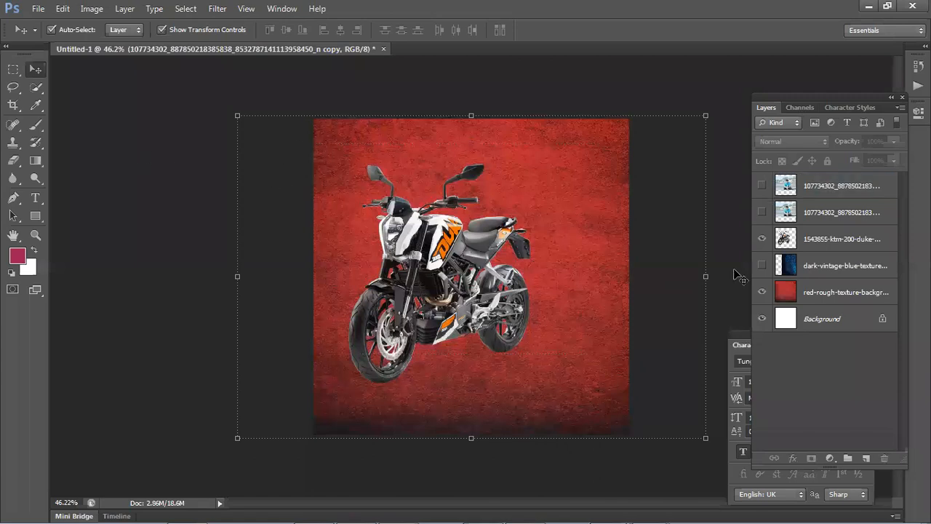
click(608, 240)
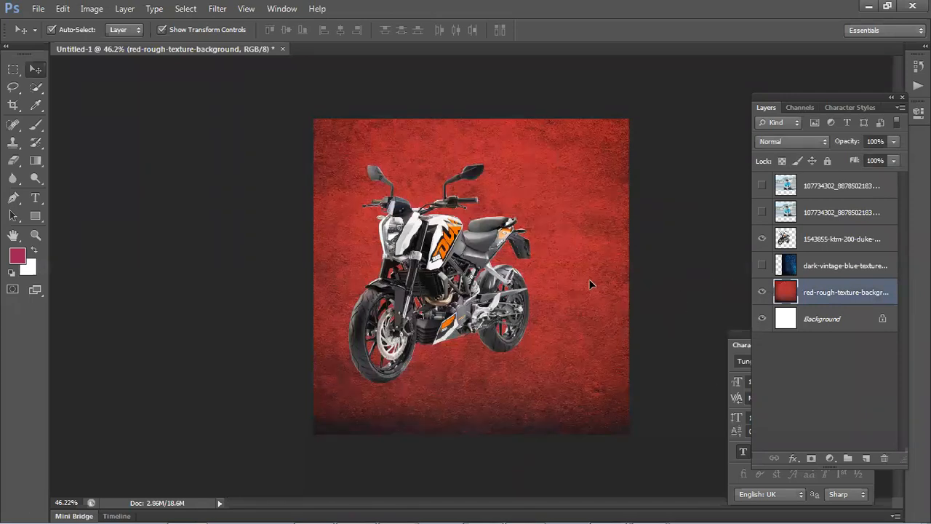
click(599, 256)
Step: Apply Hue/Saturation to the red texture with Saturation -96 and Lightness -22, then deselect
key(ctrl+u)
drag(684, 254, 620, 255)
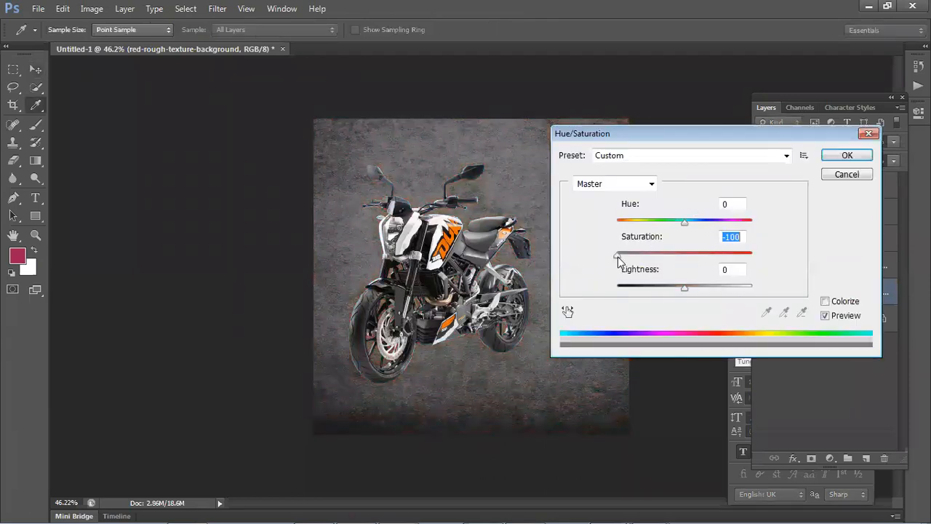
mouse_move(685, 288)
mouse_down()
mouse_move(714, 288)
mouse_move(669, 296)
mouse_up()
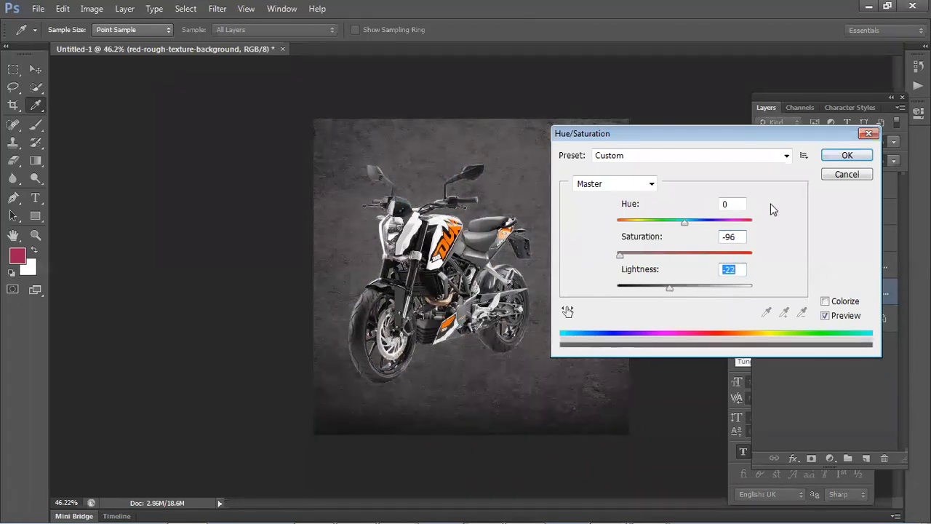
click(835, 159)
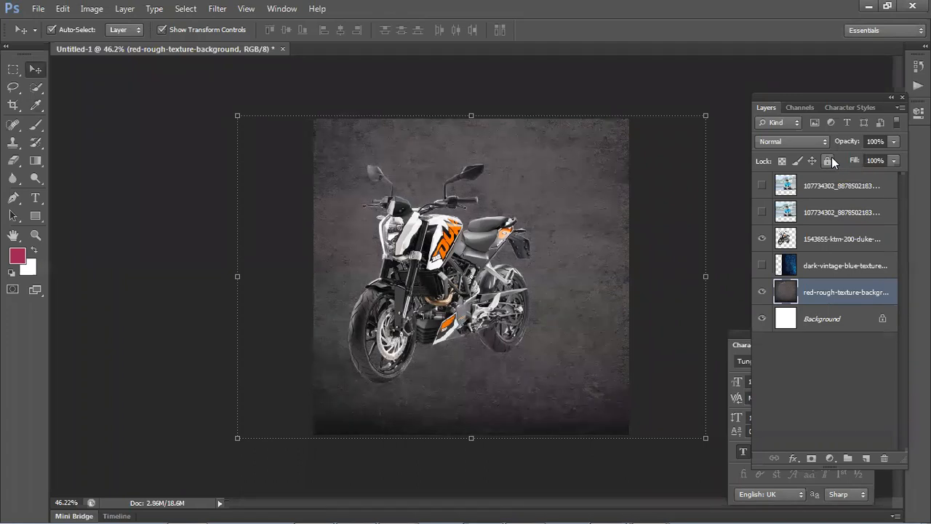
click(127, 251)
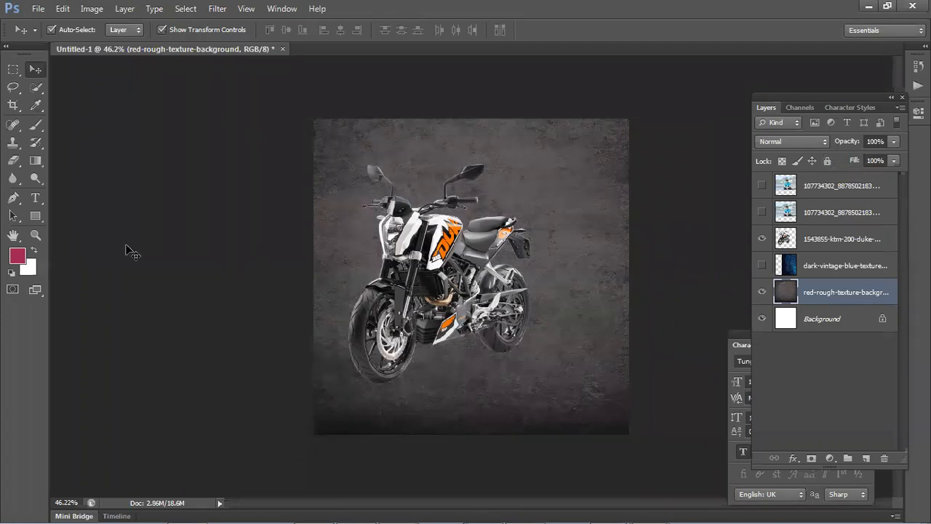
Step: In Chrome, search Google for 'brusheezy' in a new tab and open the Brusheezy site
mouse_move(439, 508)
click(525, 509)
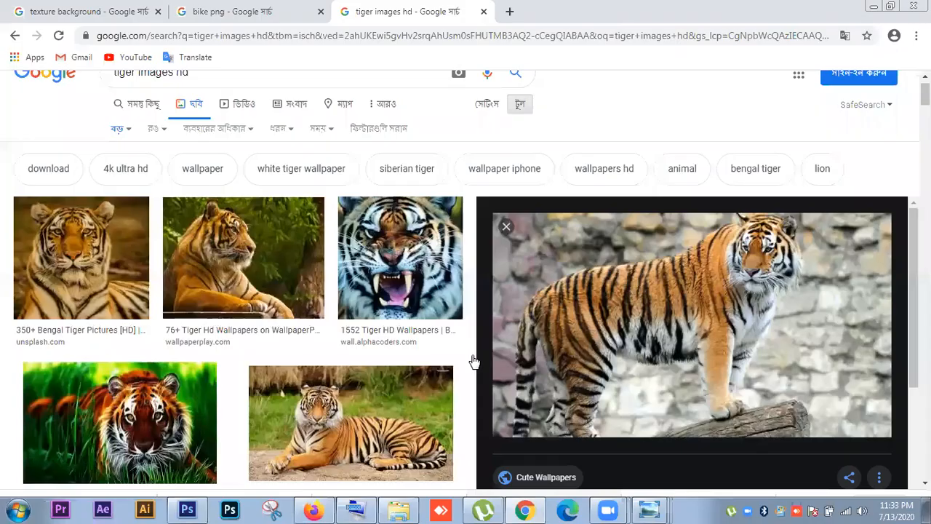
click(509, 11)
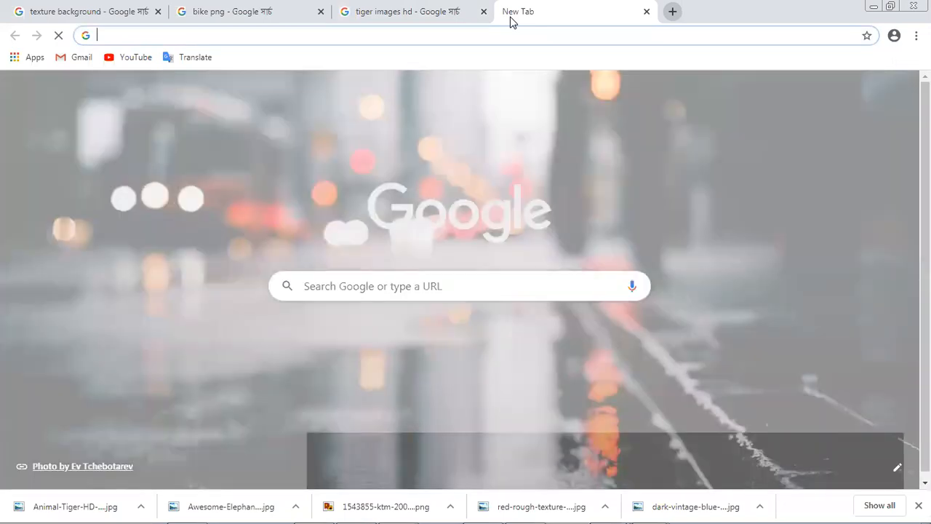
text(bru)
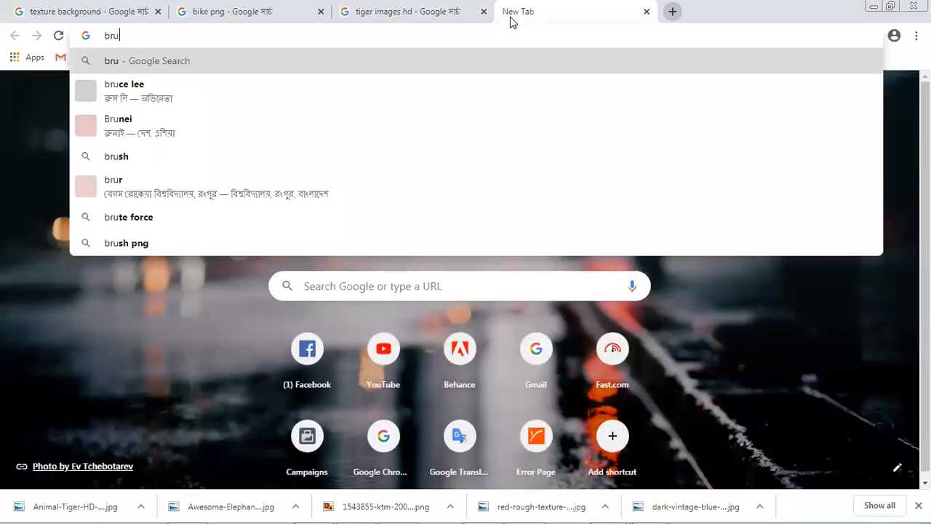
text(sh)
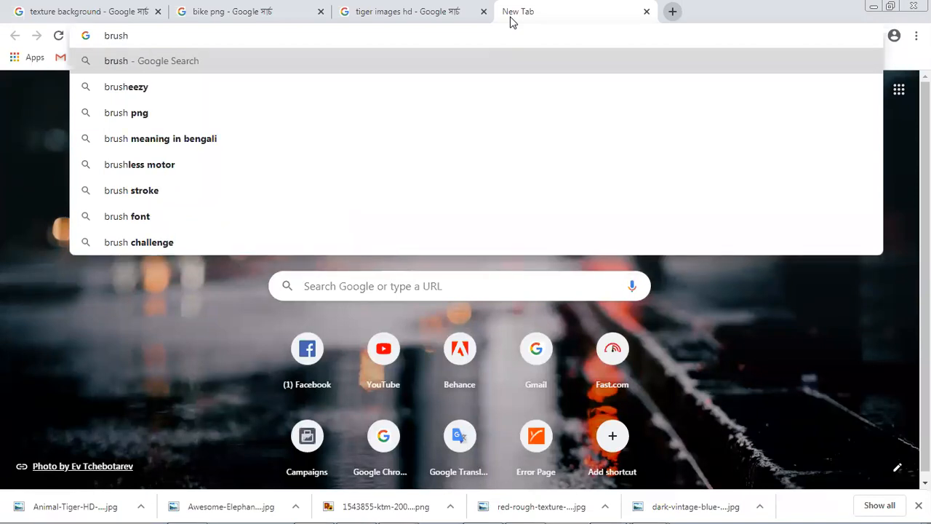
mouse_move(775, 507)
key(Down)
key(Return)
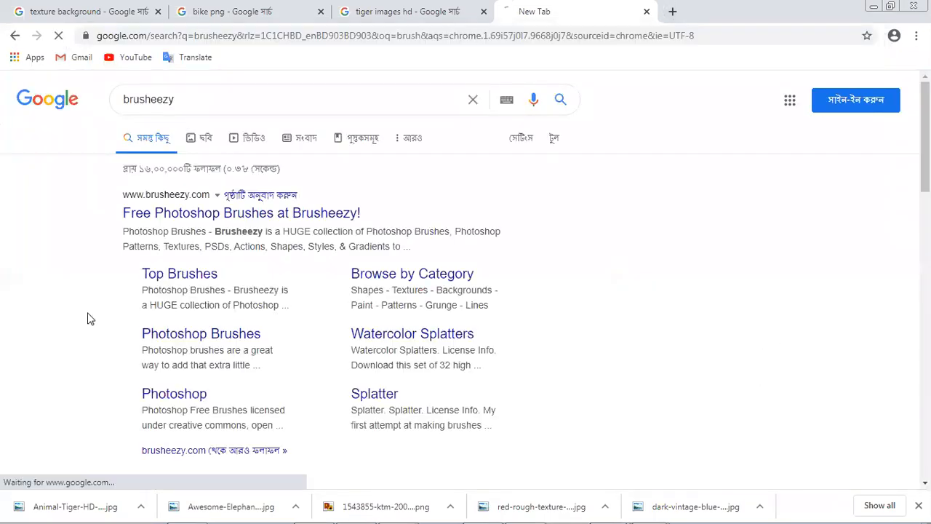
click(187, 216)
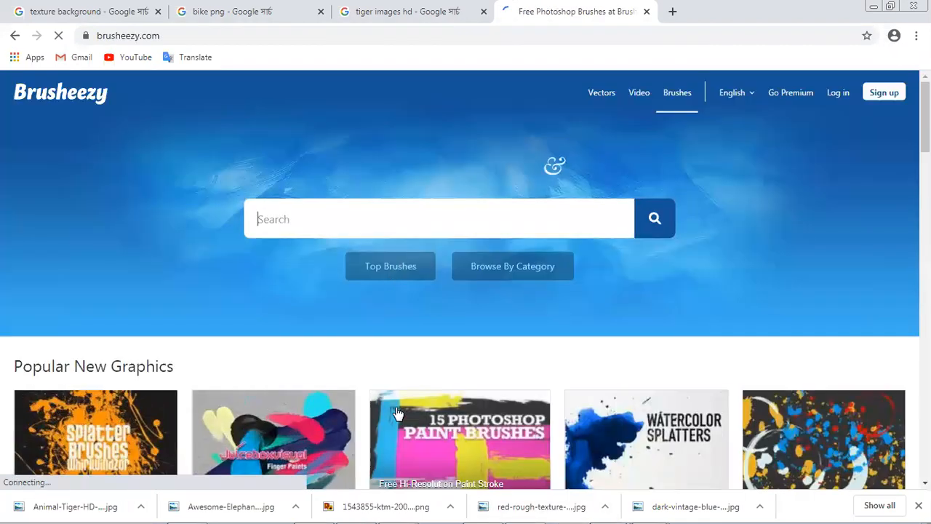
Step: Search Brusheezy for 'smoke' brushes
scroll(396, 413, down, 1)
scroll(397, 413, down, 2)
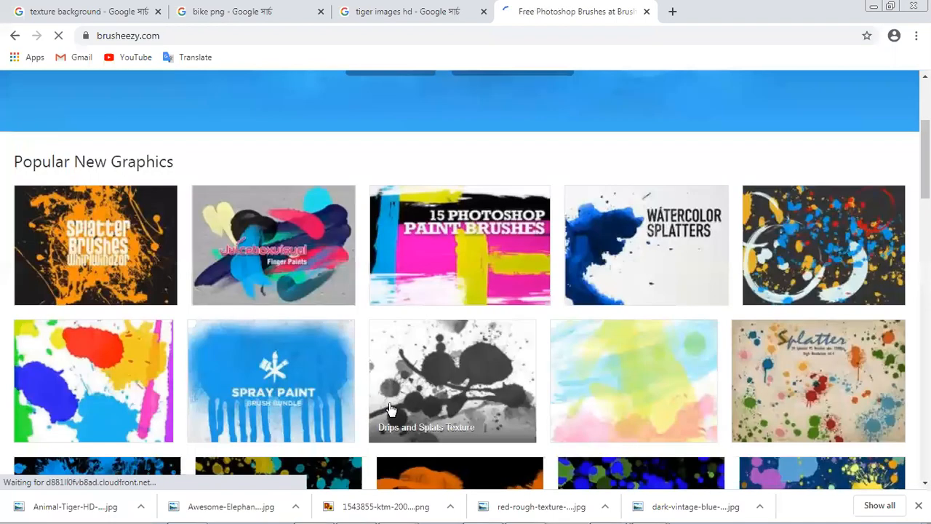
scroll(391, 409, up, 3)
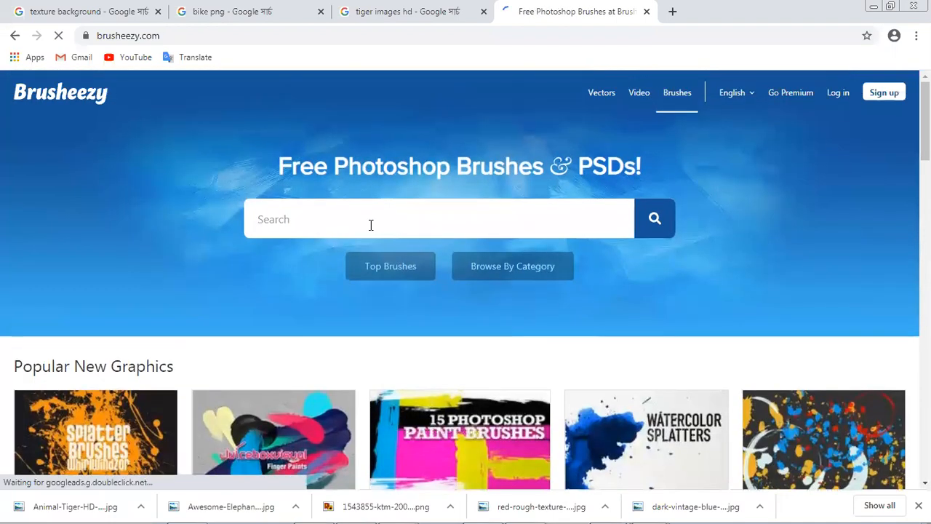
text(smoke)
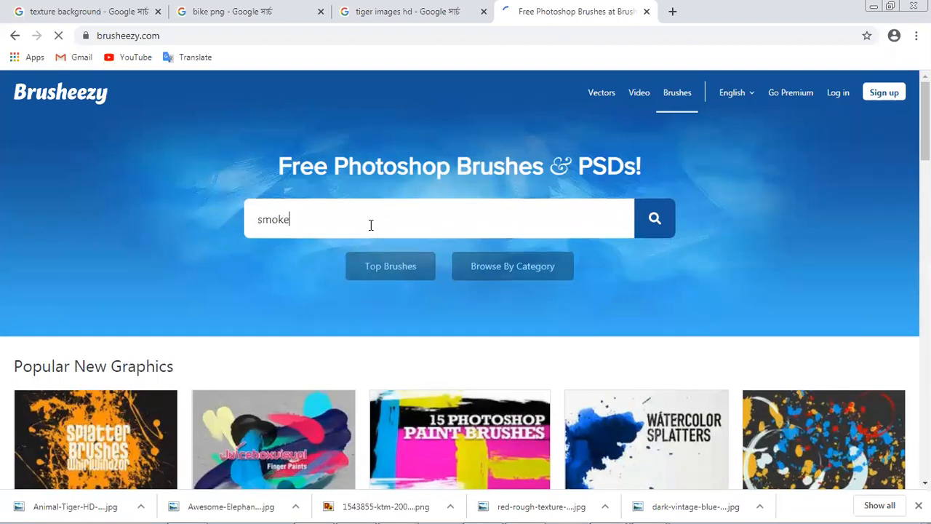
key(Return)
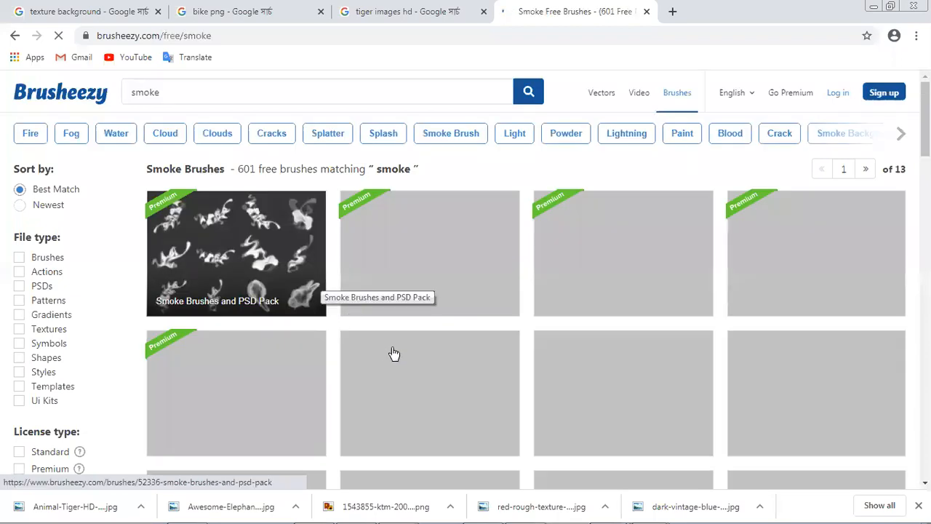
Step: Browse the smoke results and open the Free Real Smoke Photoshop Brushes 2 page
scroll(390, 352, down, 1)
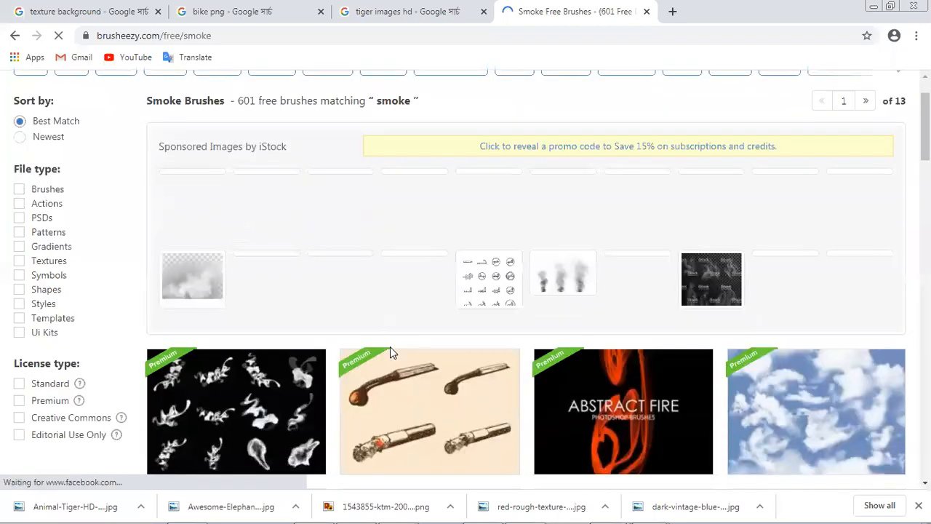
scroll(390, 352, down, 4)
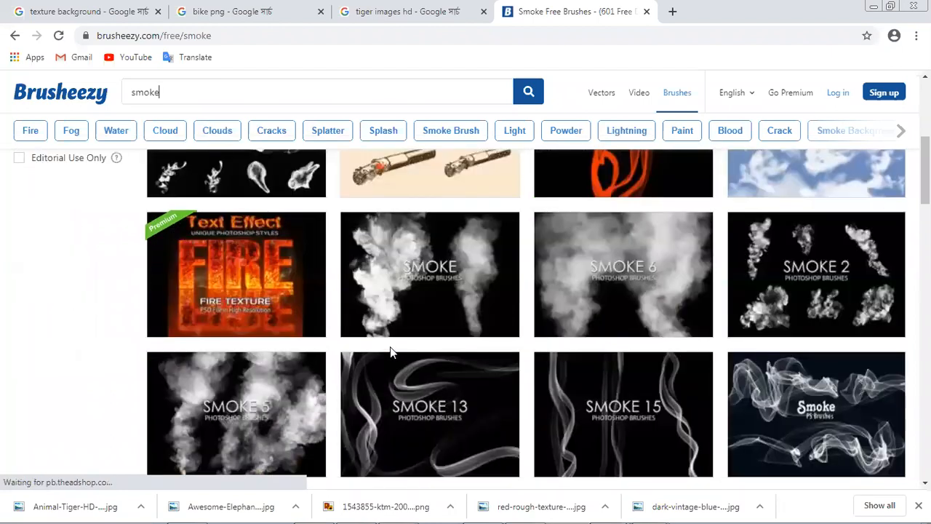
scroll(390, 349, down, 2)
scroll(391, 352, down, 3)
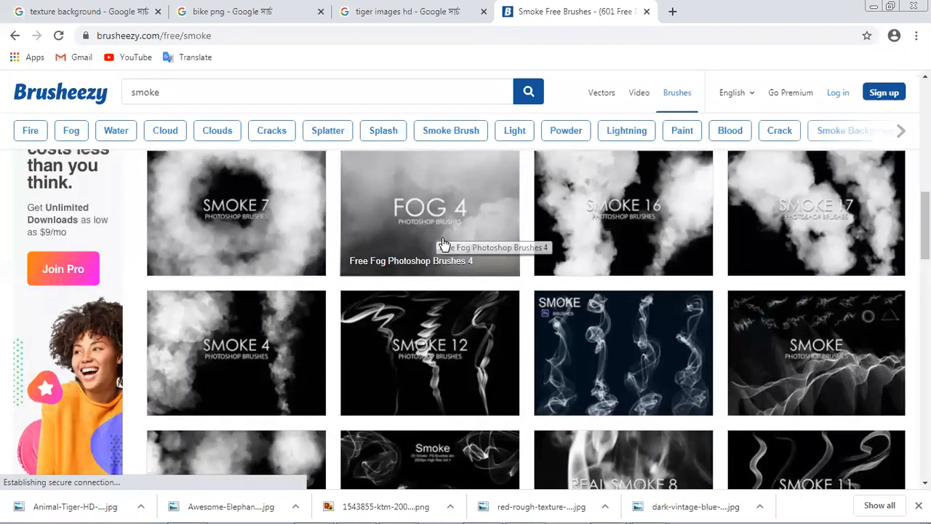
scroll(424, 312, down, 3)
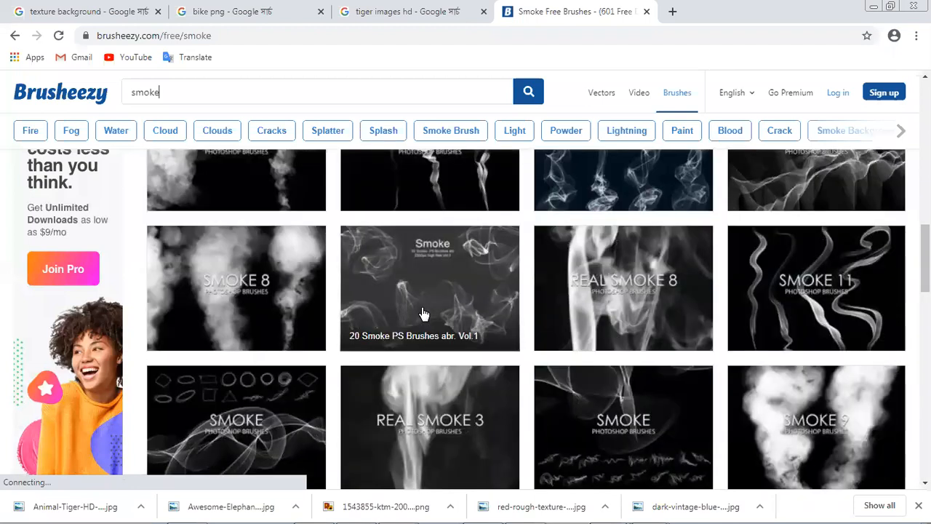
scroll(504, 341, down, 2)
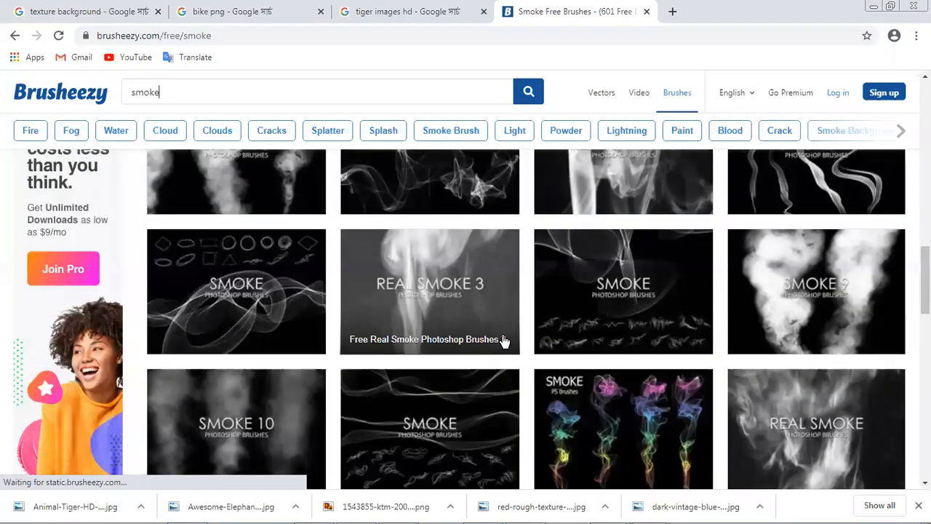
scroll(547, 380, down, 5)
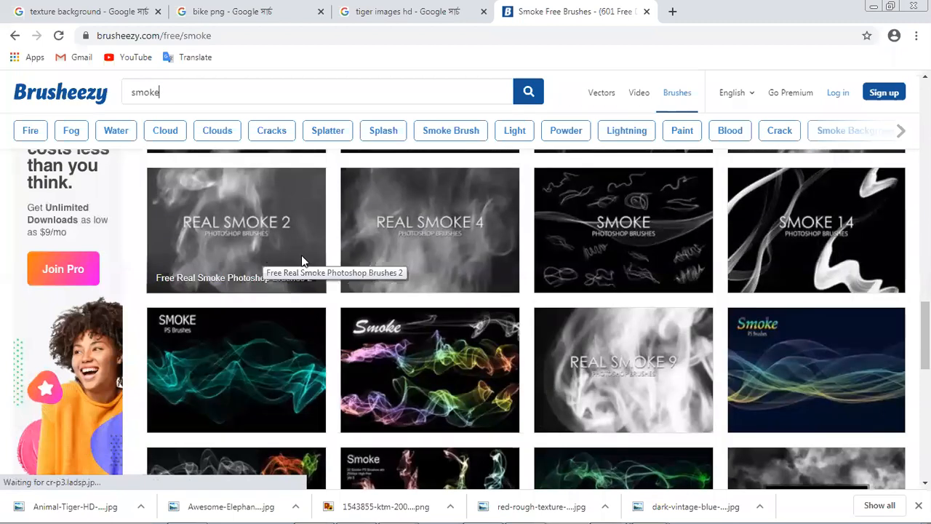
scroll(301, 258, down, 2)
scroll(301, 257, up, 1)
scroll(256, 320, up, 2)
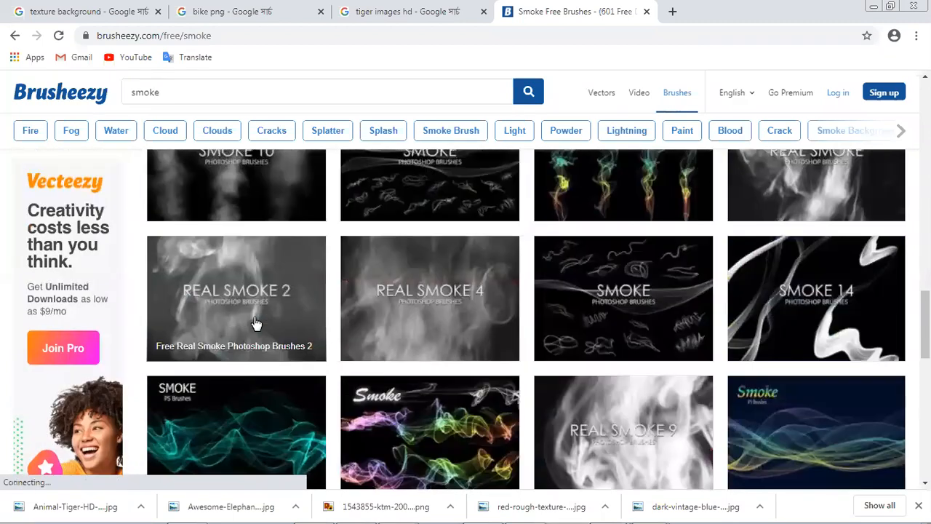
click(245, 303)
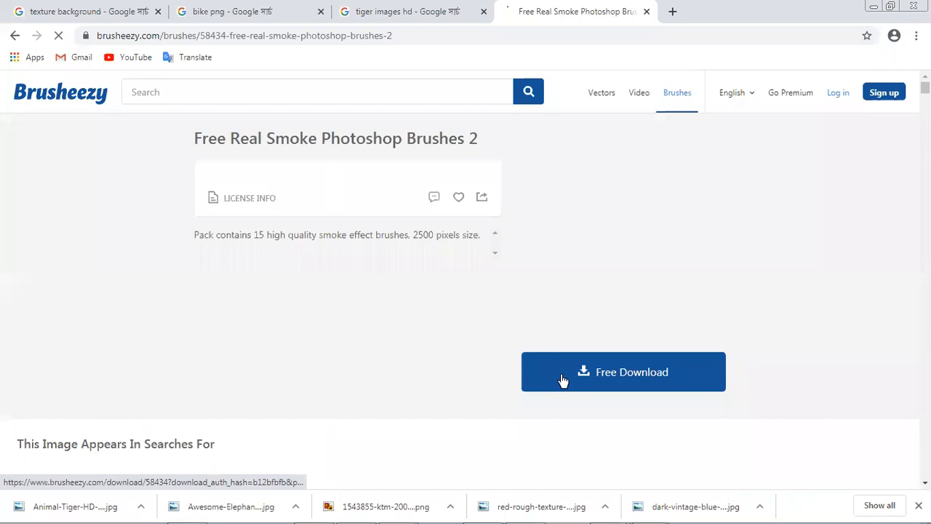
Step: Start the Free Download of the Real Smoke 2 zip and open its download options
click(562, 379)
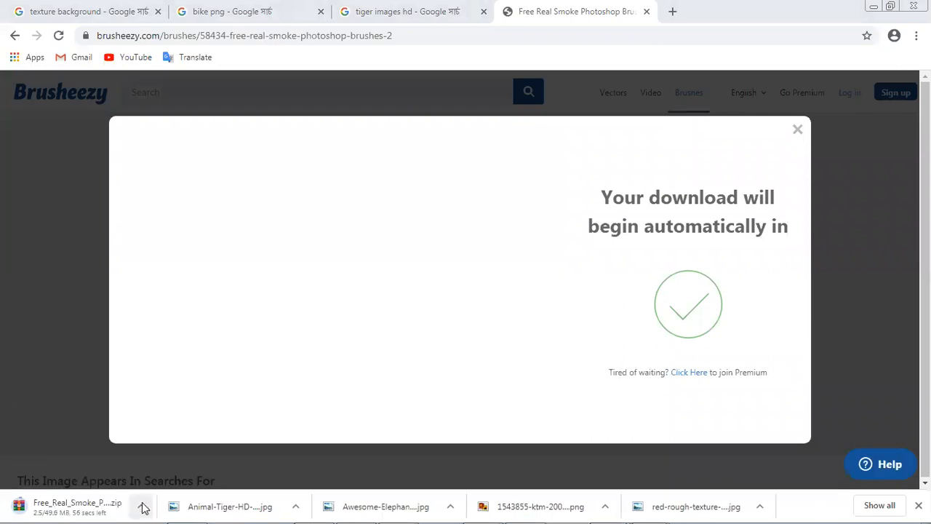
click(140, 507)
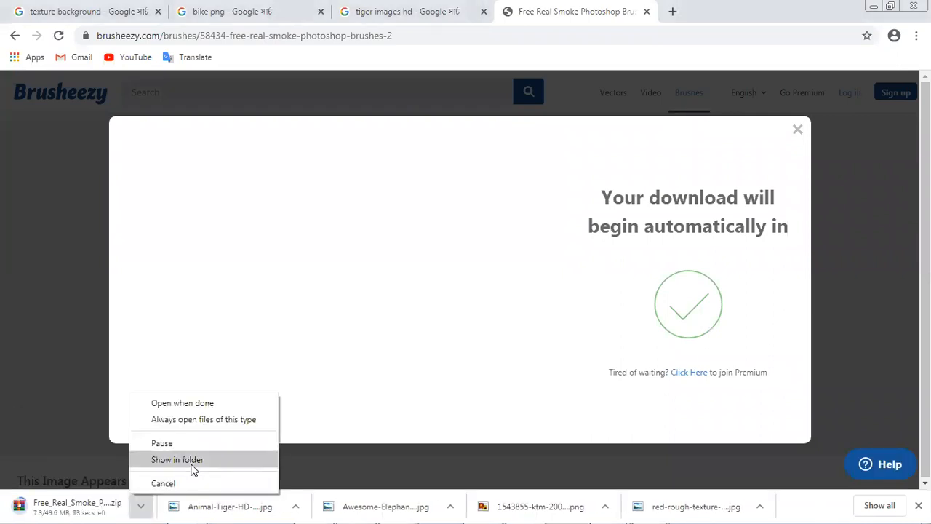
click(191, 465)
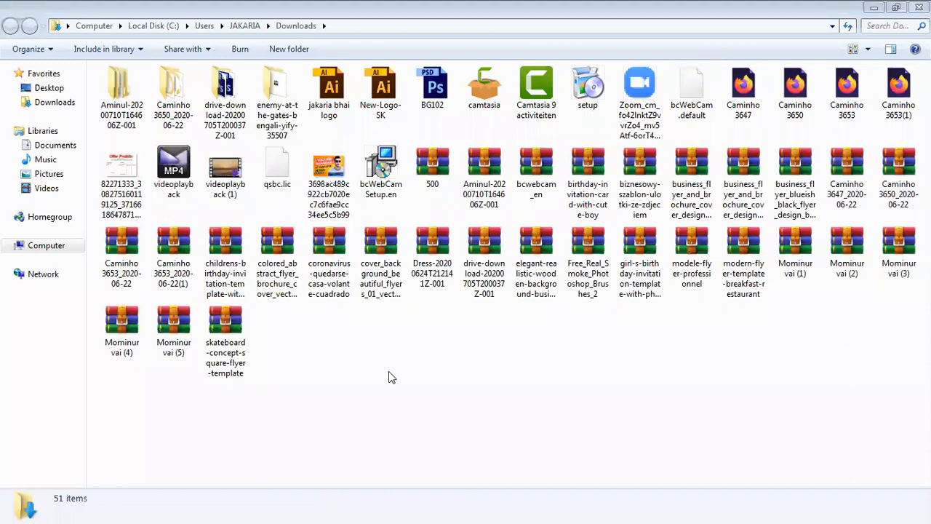
click(875, 8)
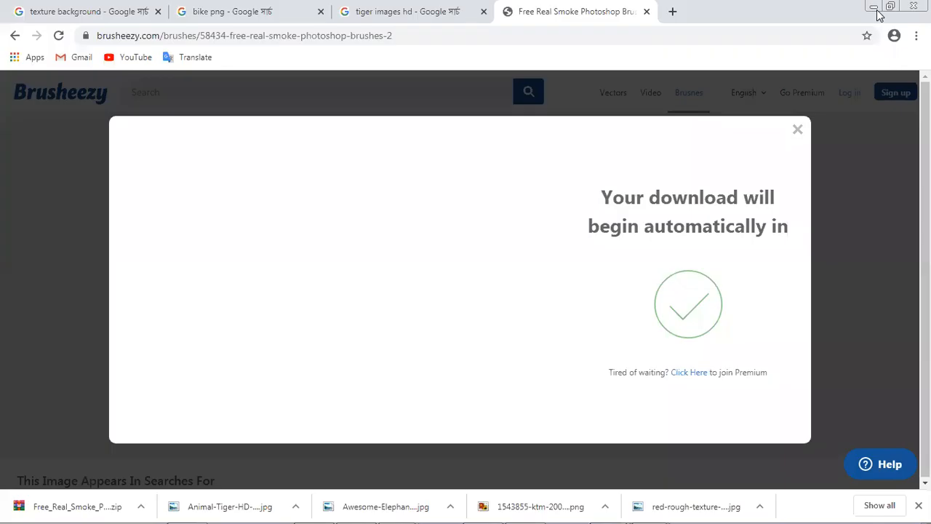
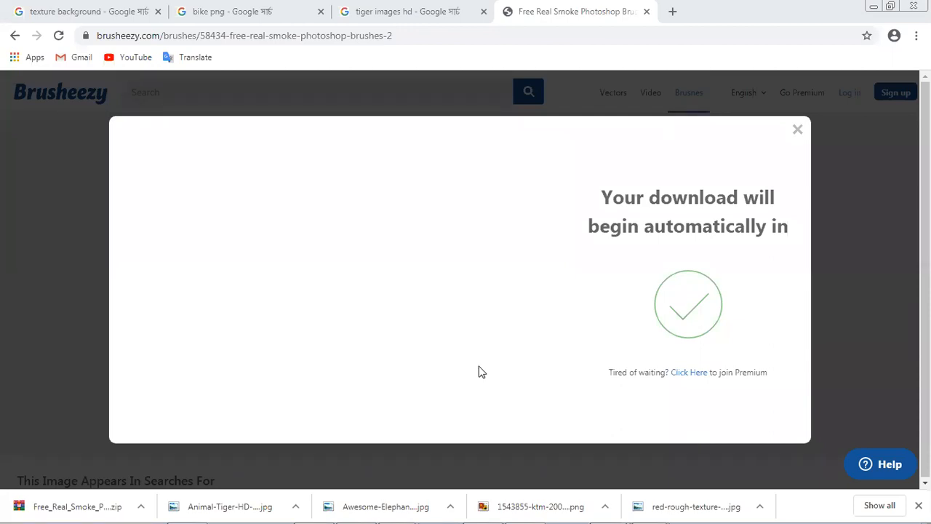
Step: Dismiss the download dialog and show the smoke zip in a maximized Downloads folder
click(797, 132)
click(140, 507)
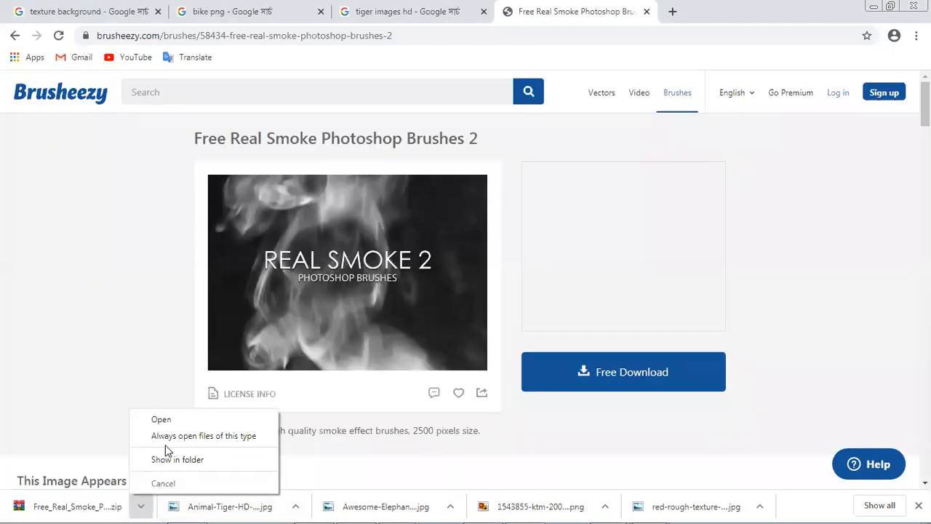
click(177, 458)
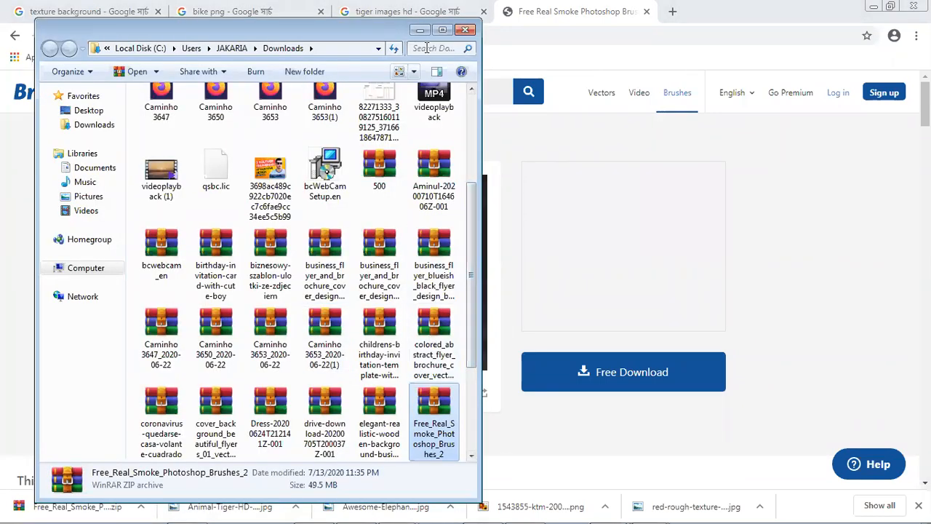
click(442, 29)
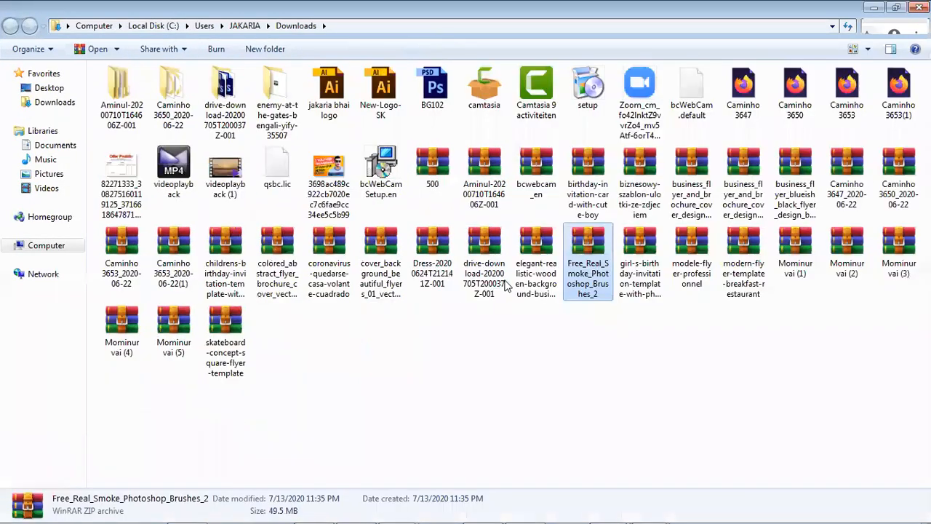
Step: Cut the Free_Real_Smoke_Photoshop_Brushes_2 zip and minimize Explorer and Chrome to show the desktop
right_click(605, 252)
click(639, 412)
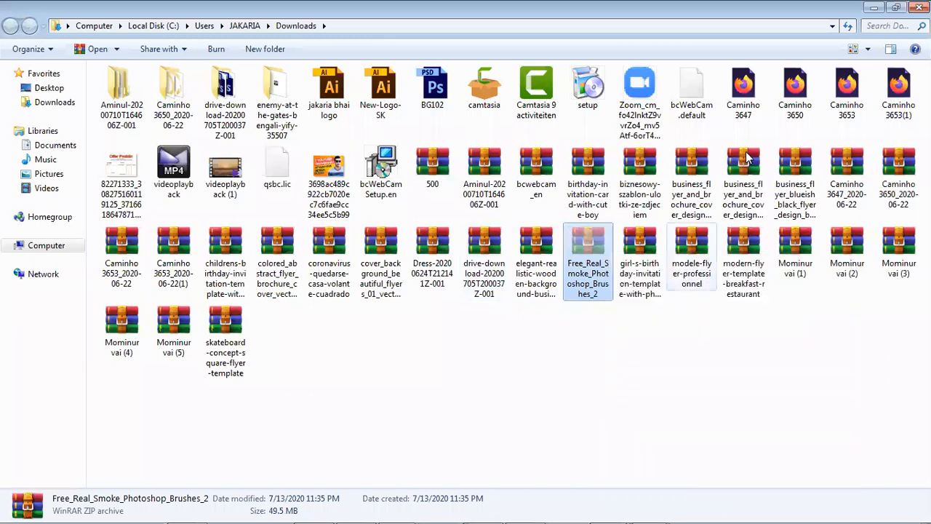
click(874, 7)
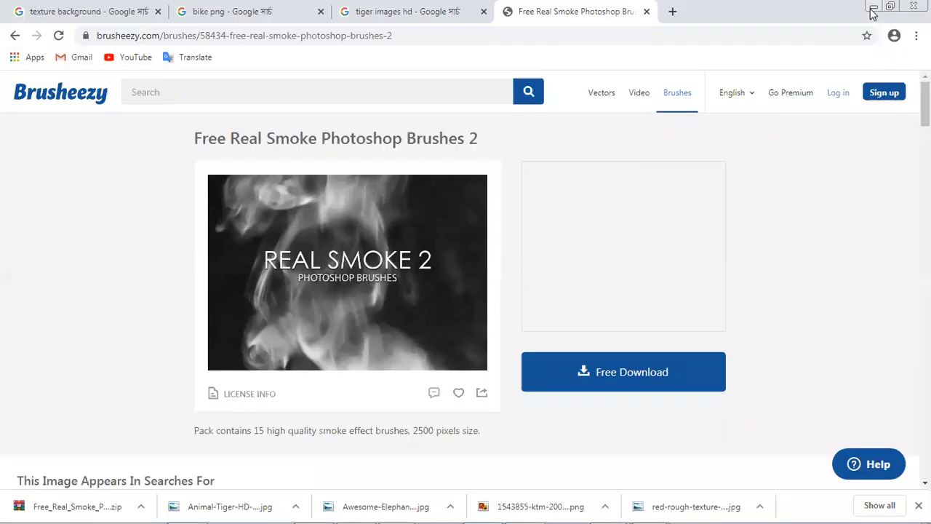
click(874, 8)
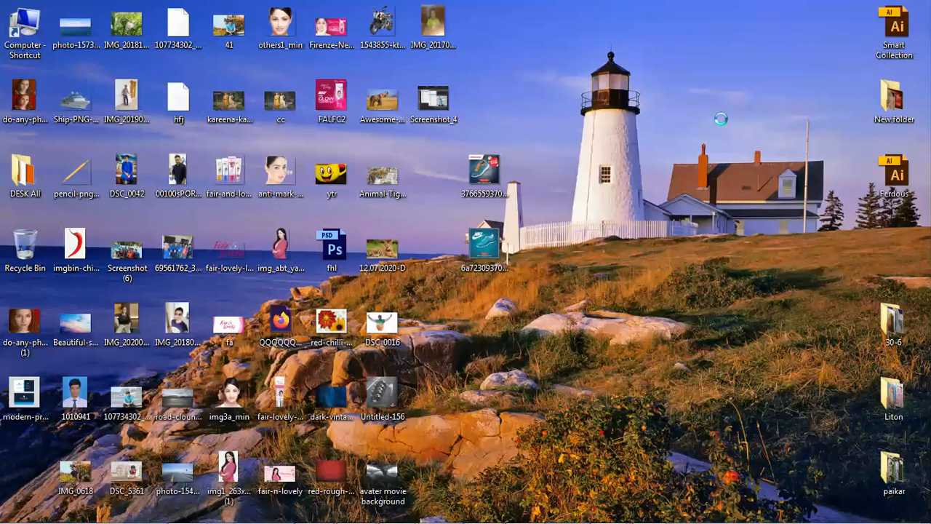
Step: Create an empty New folder (2) on the desktop, open it, then close it
right_click(722, 119)
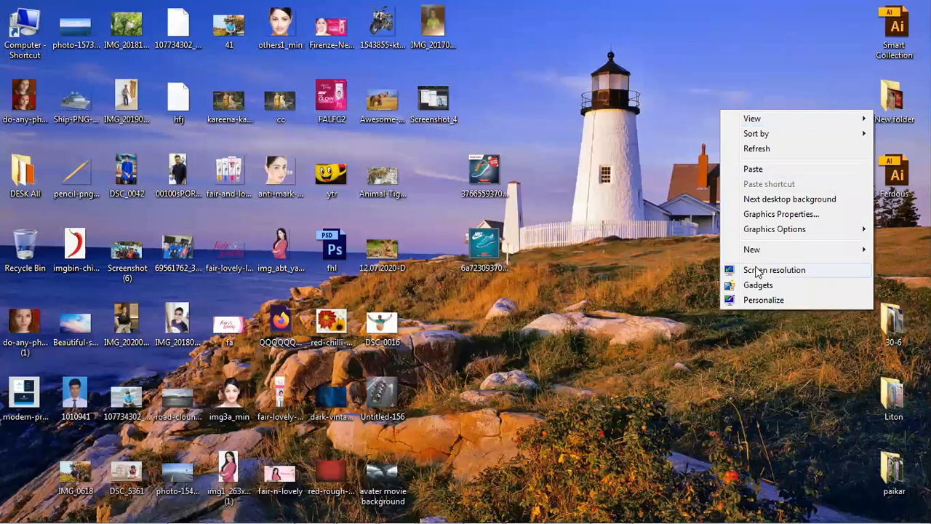
mouse_move(753, 250)
click(604, 250)
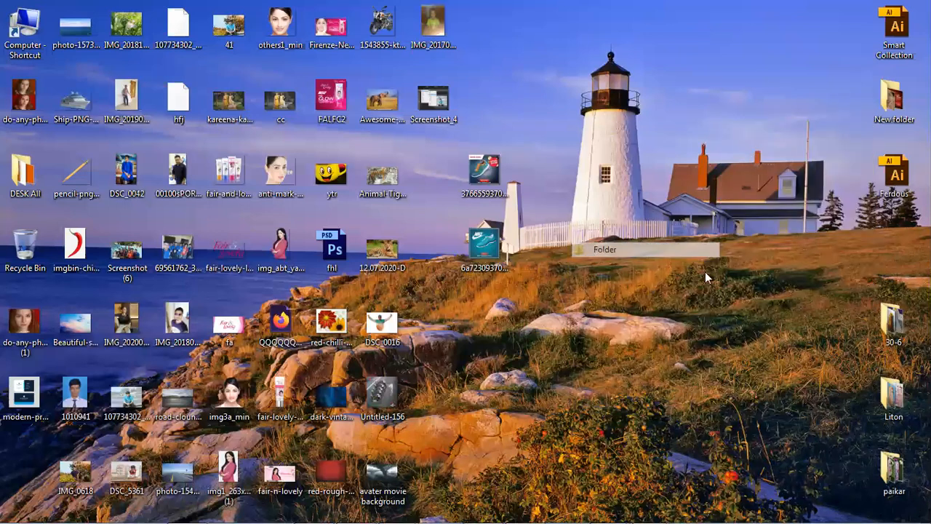
double_click(739, 102)
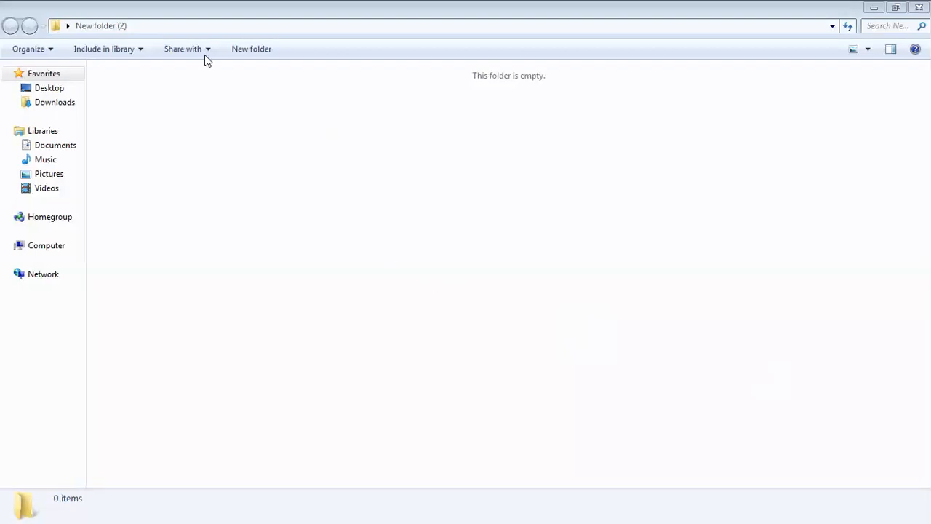
click(912, 7)
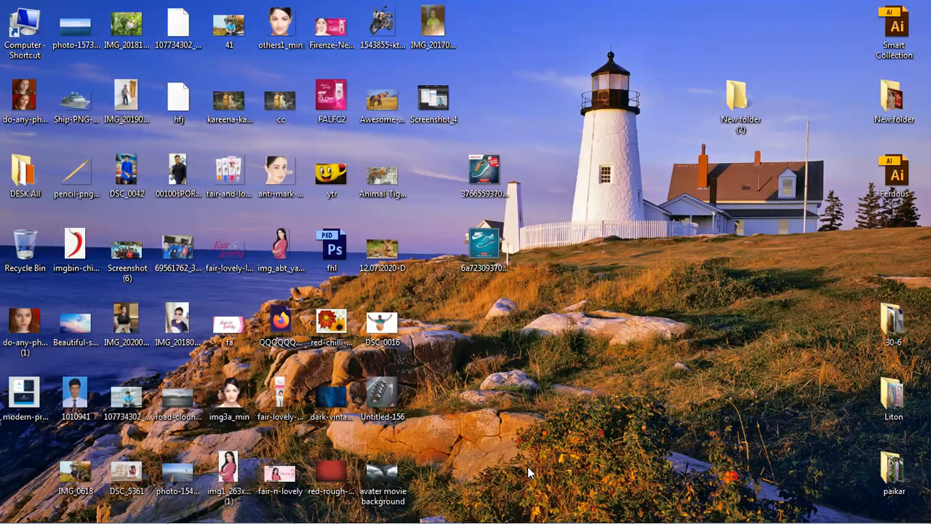
Step: Bring Chrome back to the Free Real Smoke Photoshop Brushes 2 page
mouse_move(332, 518)
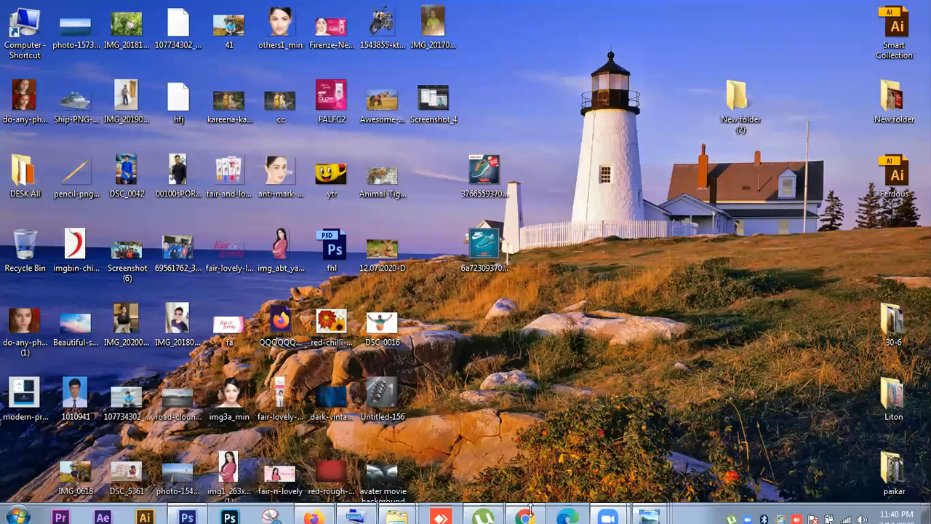
mouse_move(409, 509)
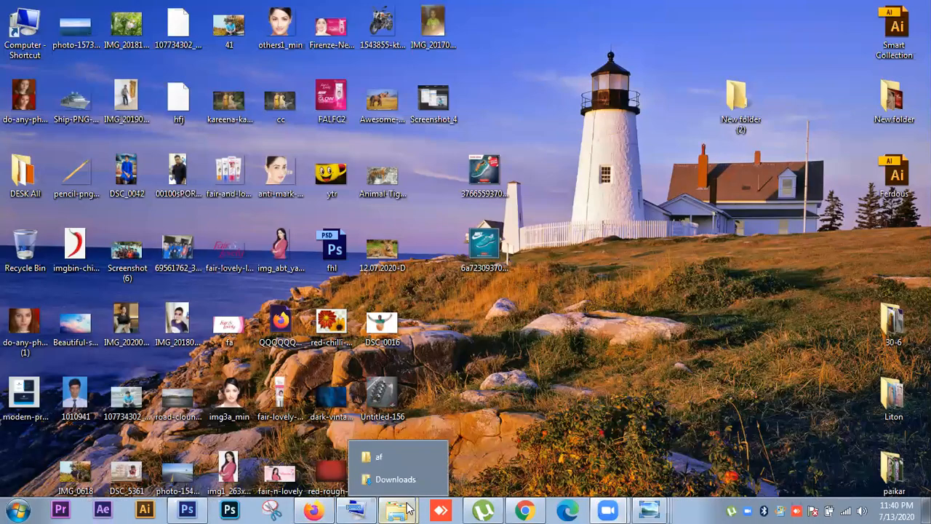
click(524, 509)
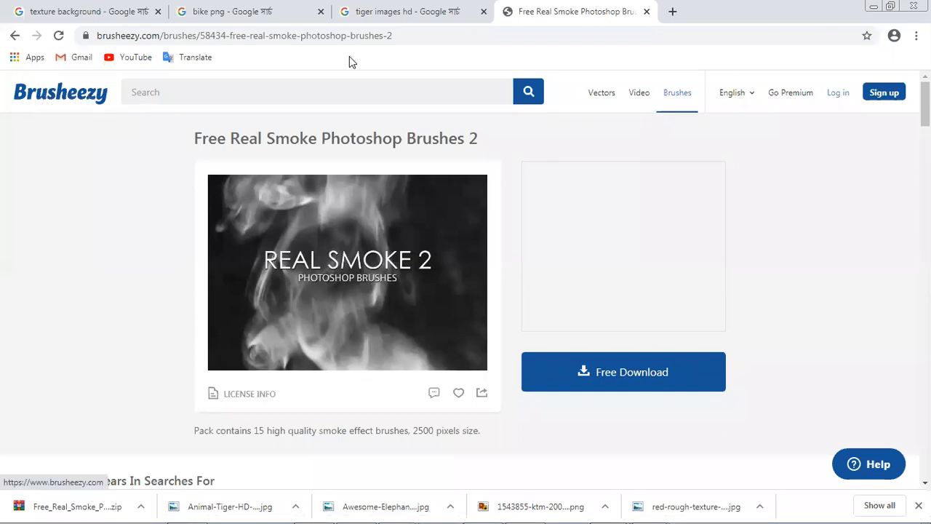
Step: Go to the Brusheezy homepage and search for 'blood' brushes
click(45, 96)
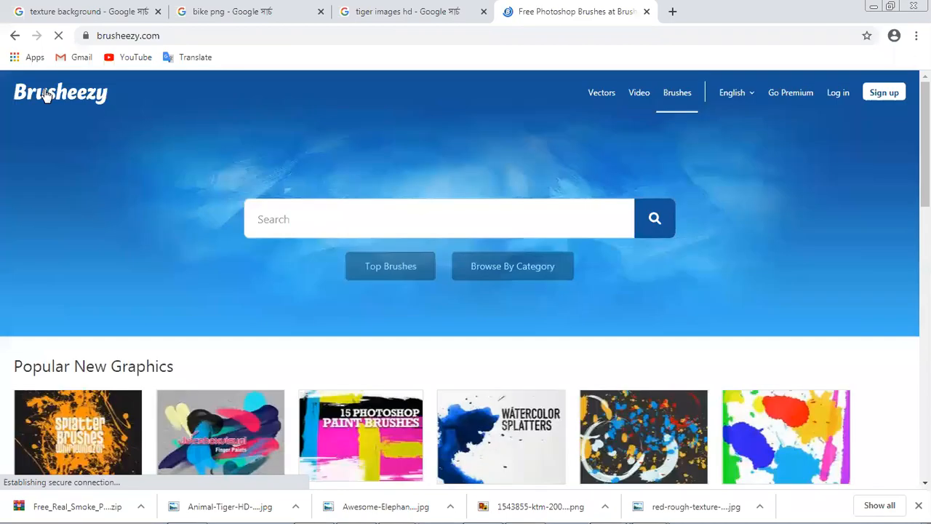
scroll(48, 144, down, 1)
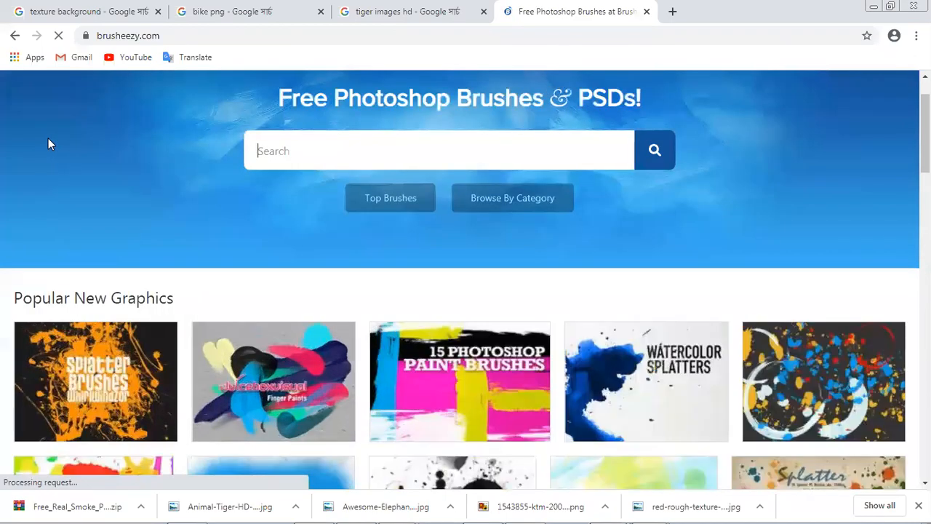
scroll(48, 144, down, 1)
scroll(48, 143, down, 2)
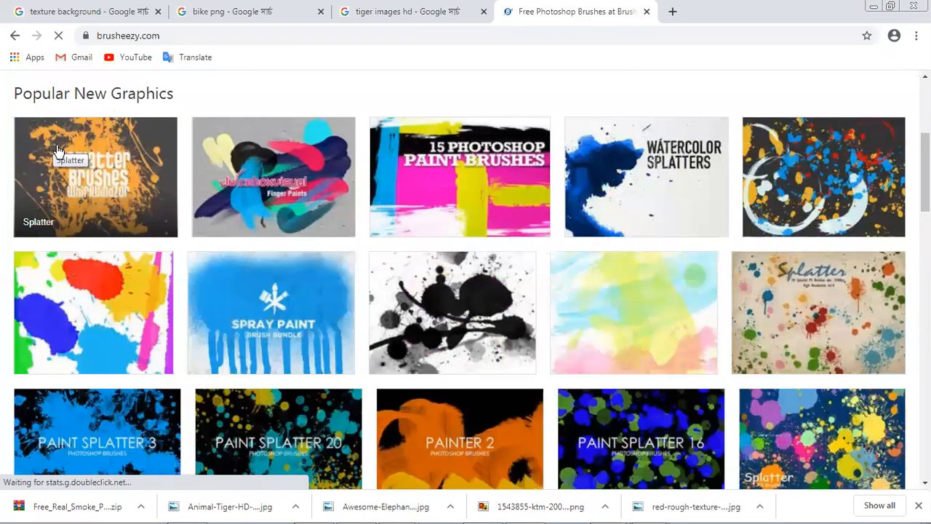
scroll(58, 151, down, 1)
scroll(161, 156, up, 3)
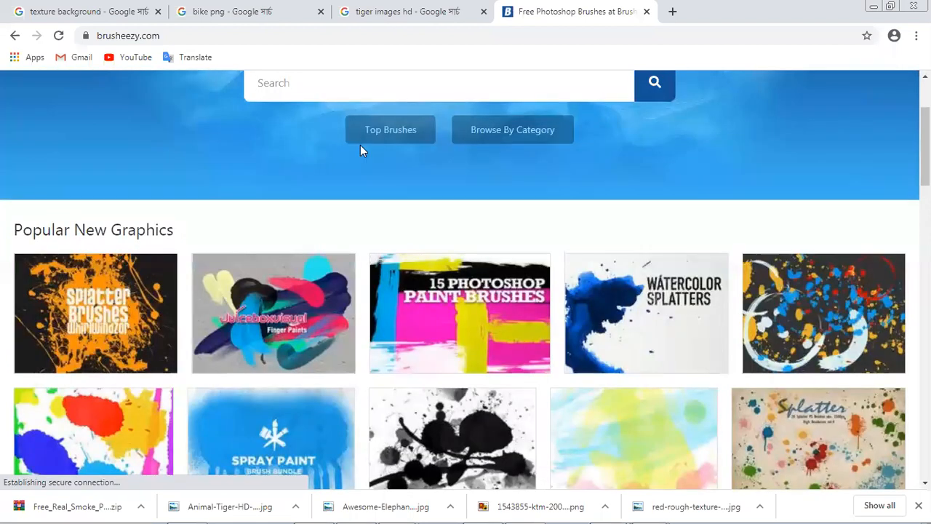
click(407, 93)
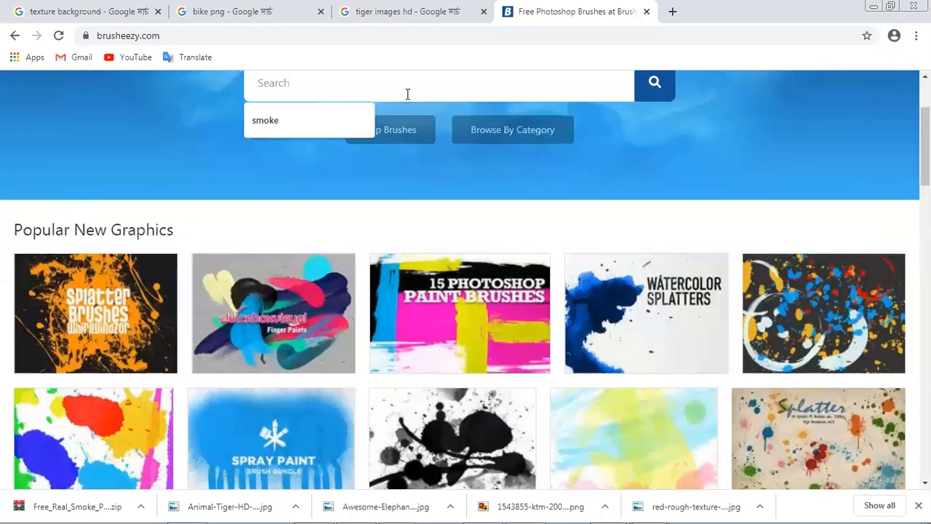
text(blood)
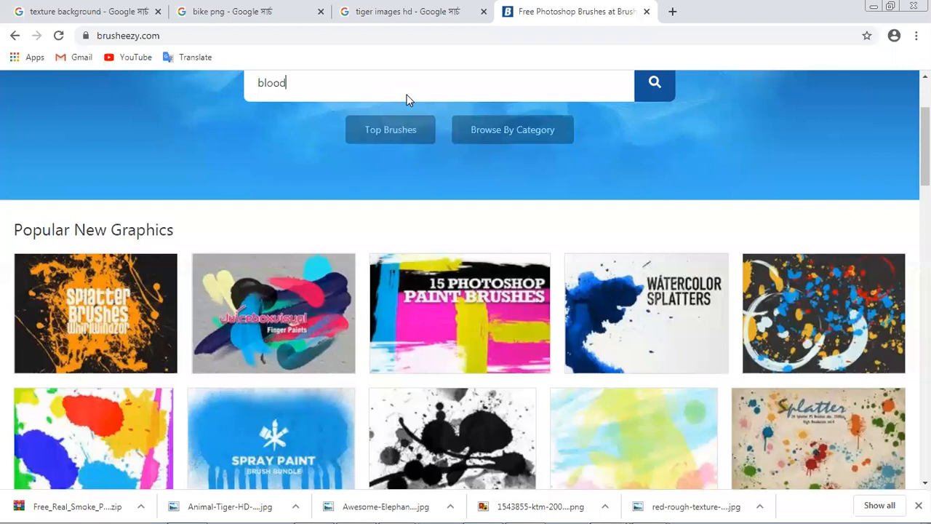
key(Return)
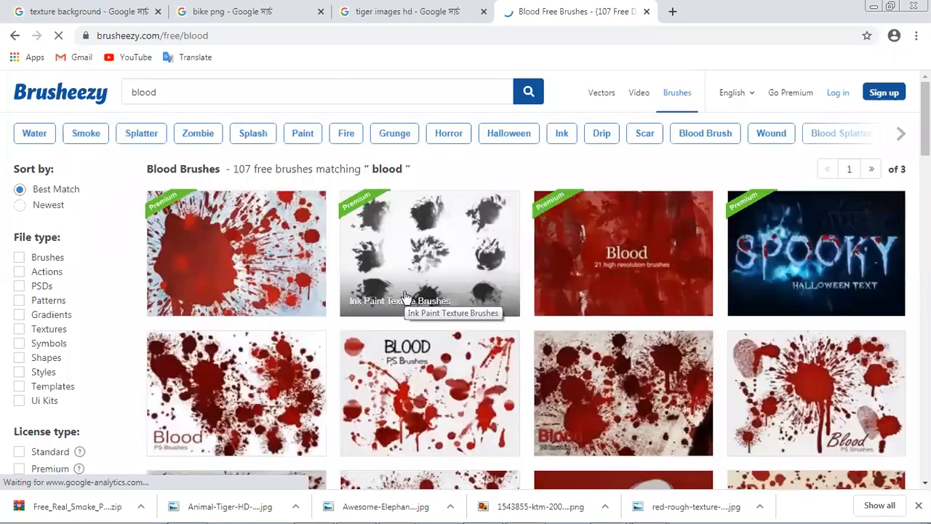
Step: Open the Free Blood Photoshop Brushes pack, start its Free Download, and open the download options
scroll(405, 297, down, 1)
scroll(402, 293, down, 2)
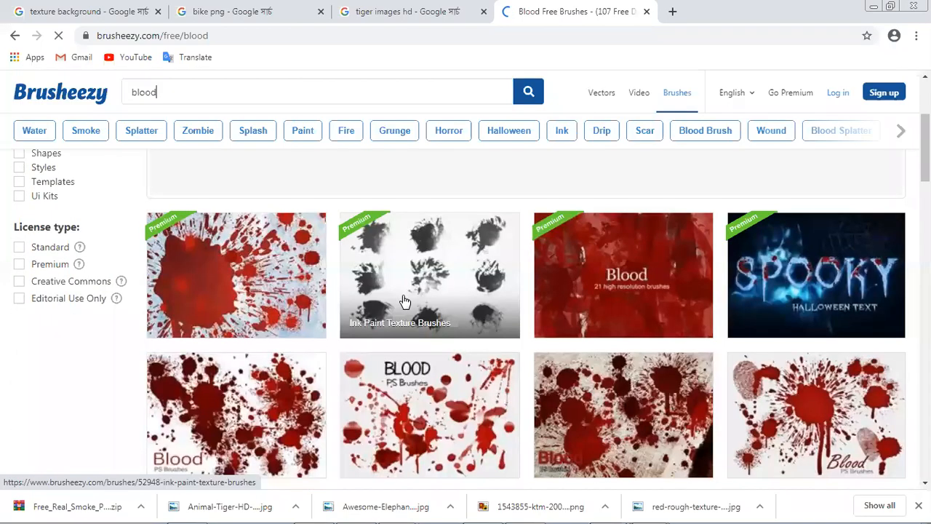
scroll(653, 342, down, 3)
click(653, 342)
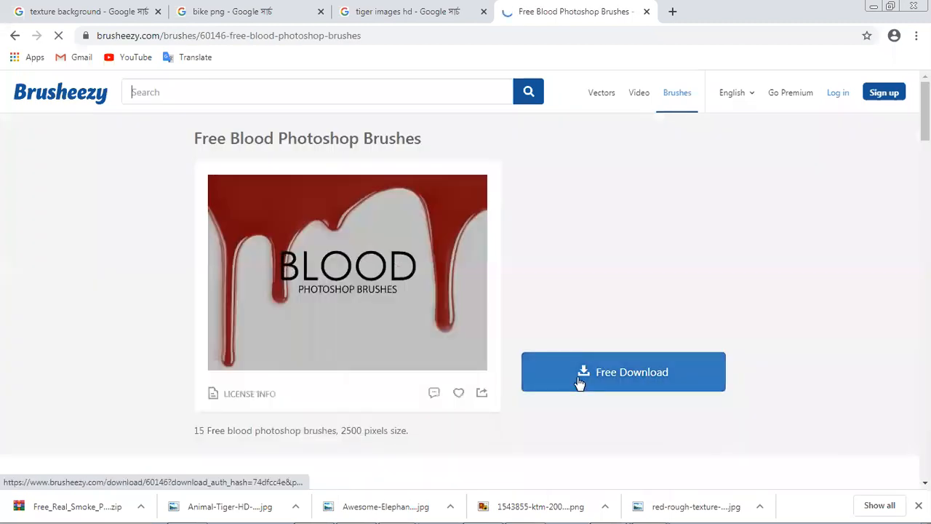
click(578, 378)
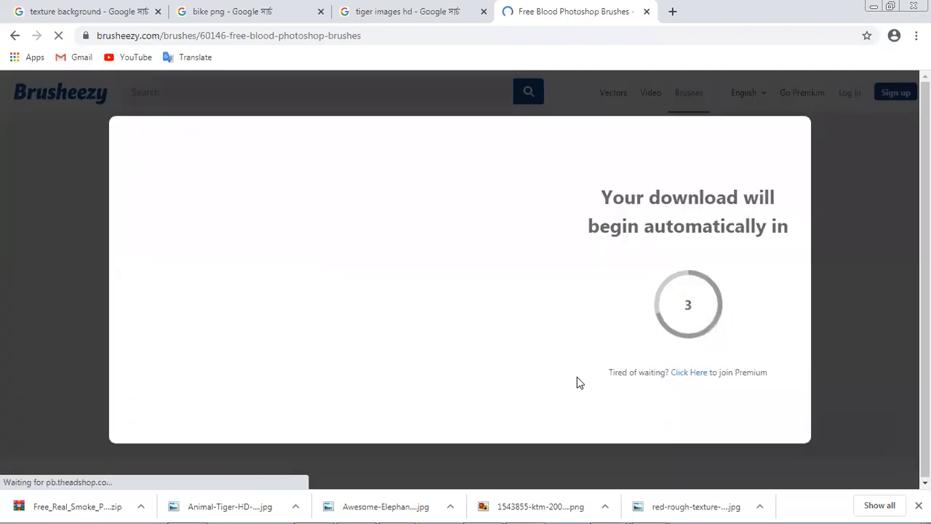
click(141, 506)
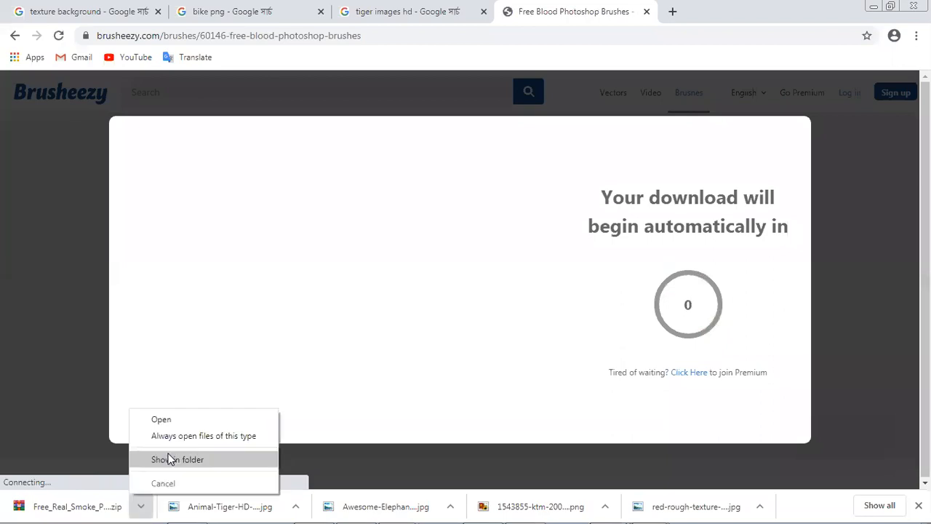
Step: Move the smoke brushes zip from Downloads into New folder (2) on the desktop
click(170, 459)
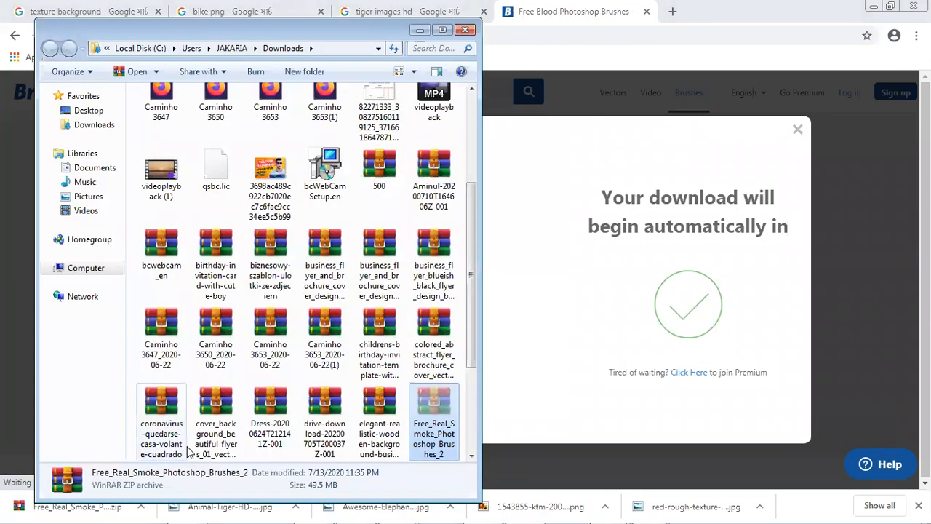
right_click(425, 410)
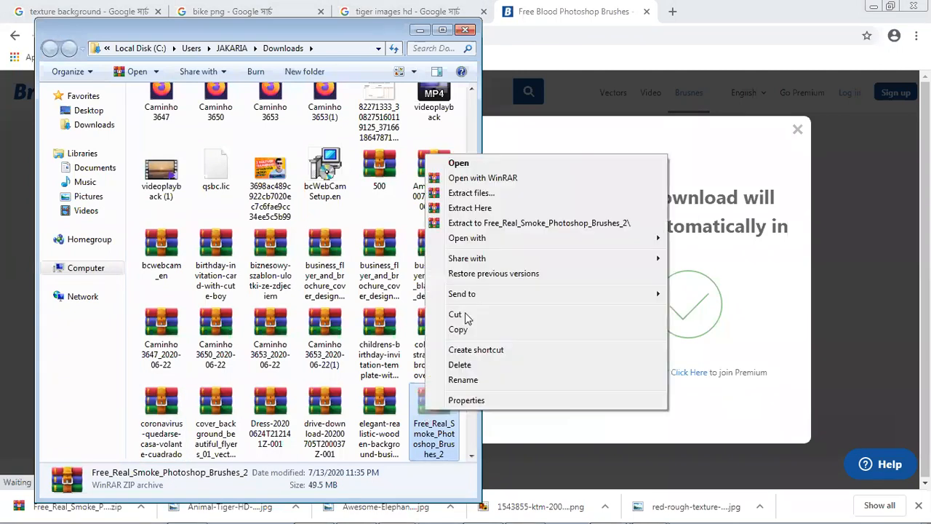
click(465, 315)
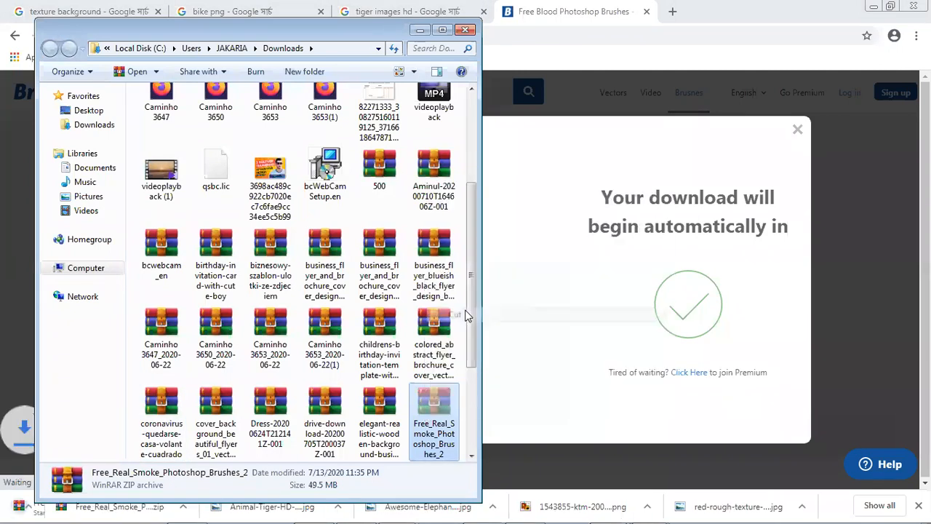
click(877, 10)
click(875, 7)
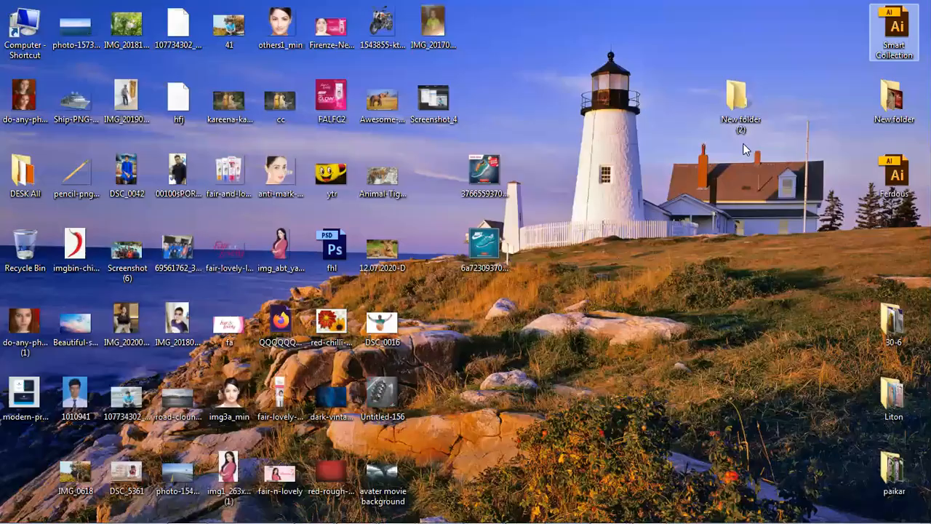
double_click(741, 122)
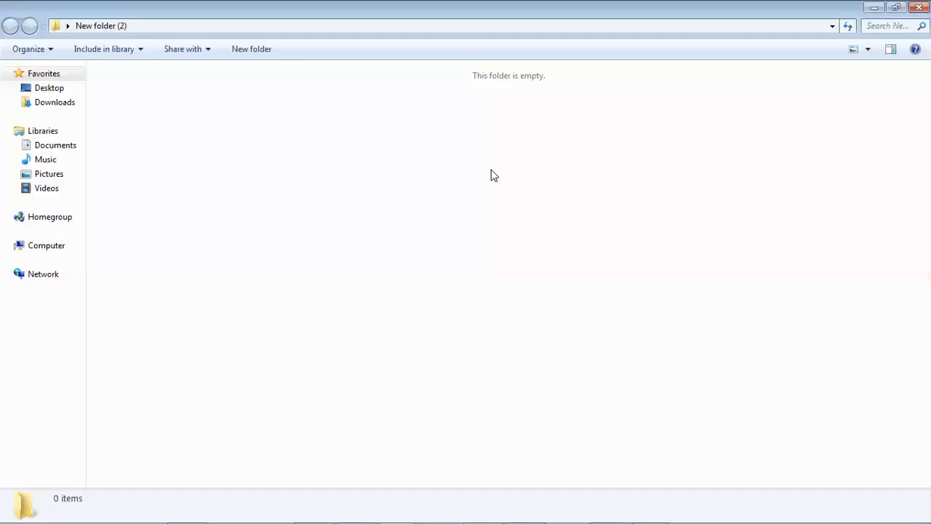
right_click(540, 269)
click(524, 265)
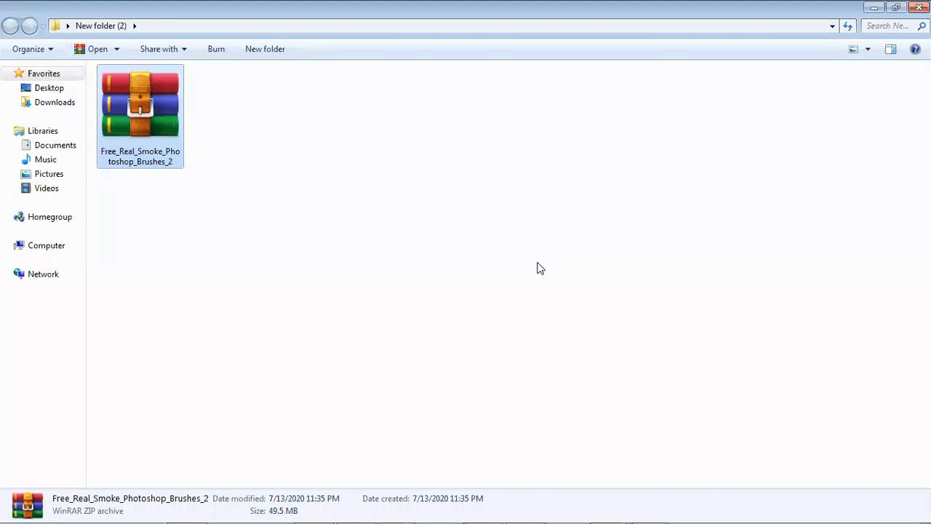
Step: Extract the Free_Real_Smoke_Photoshop_Brushes_2 archive into its own folder, then return to Photoshop
right_click(165, 84)
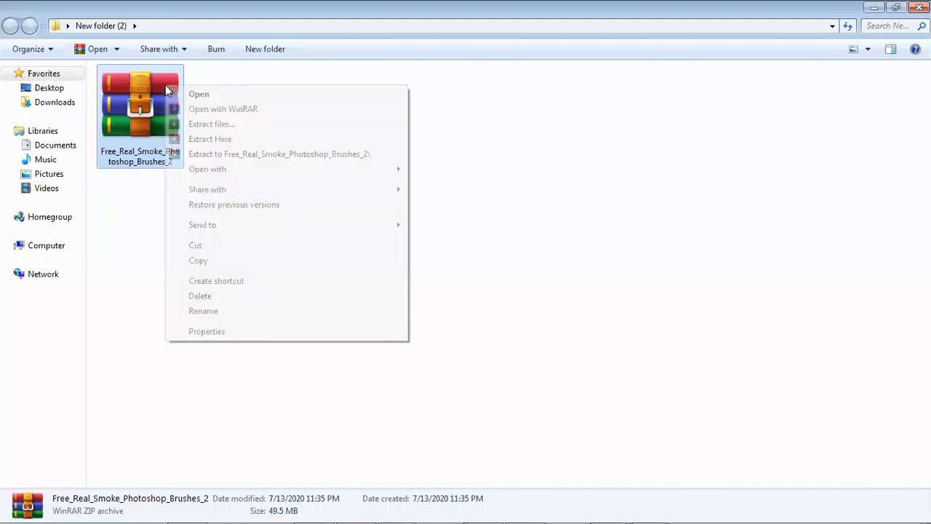
click(209, 124)
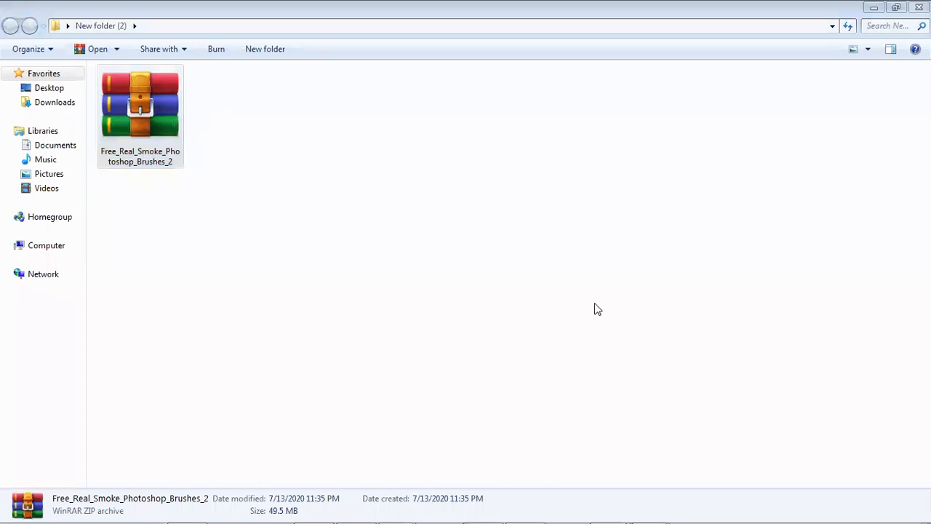
click(505, 408)
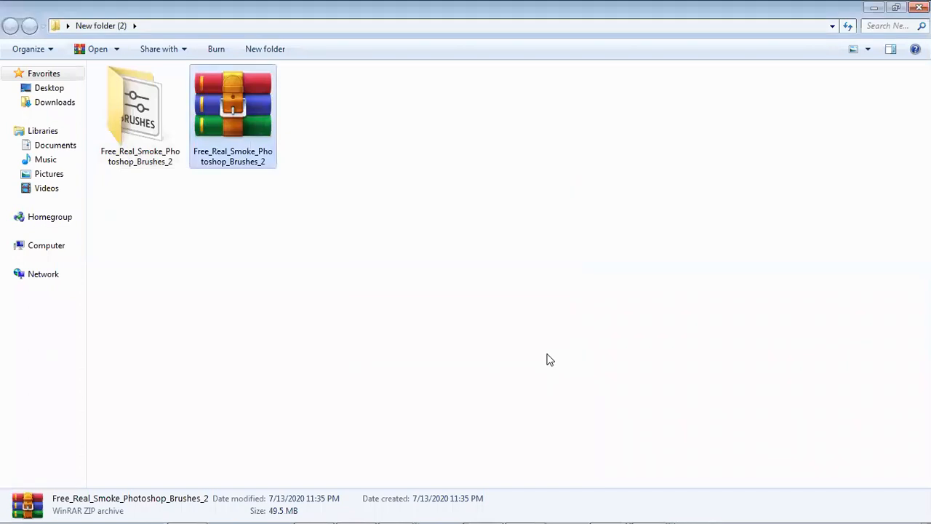
click(349, 411)
click(191, 507)
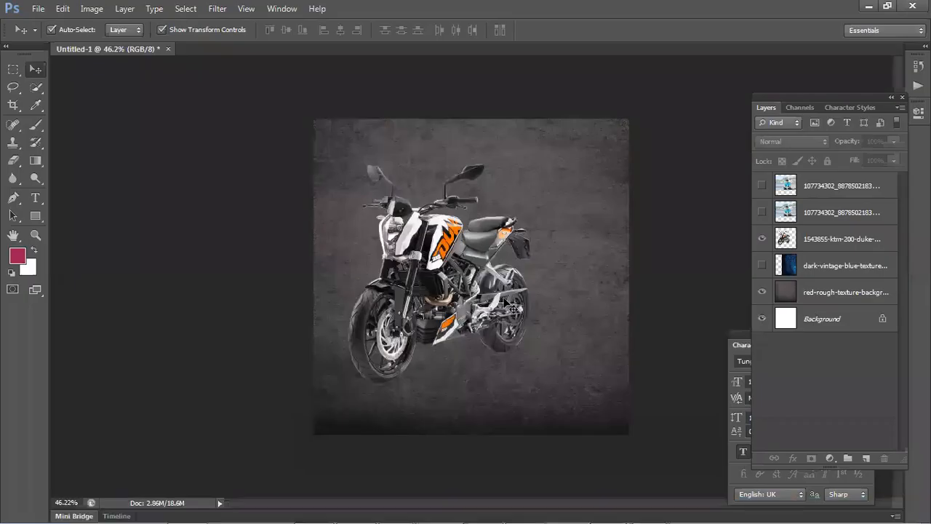
Step: Paint a single 1200 px soft white glow over the bike on new Layer 1
drag(513, 309, 520, 314)
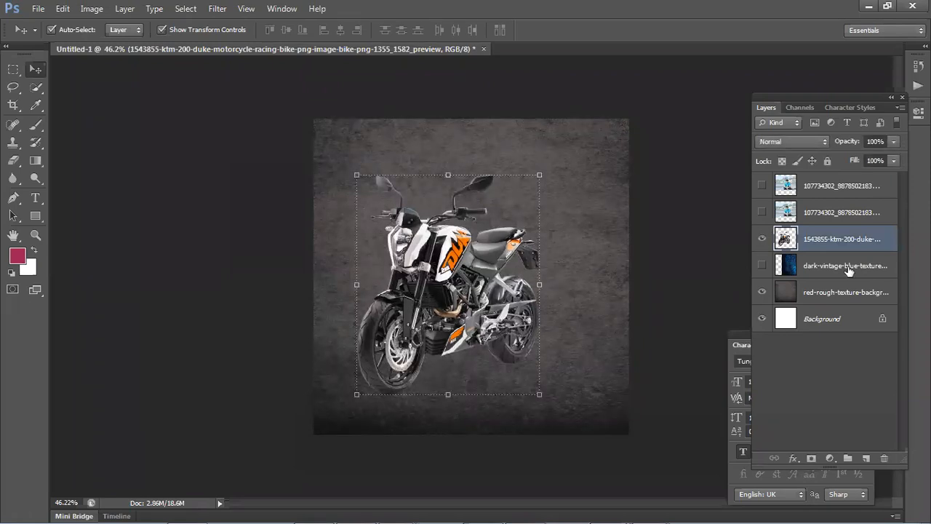
key(ctrl+shift+alt+n)
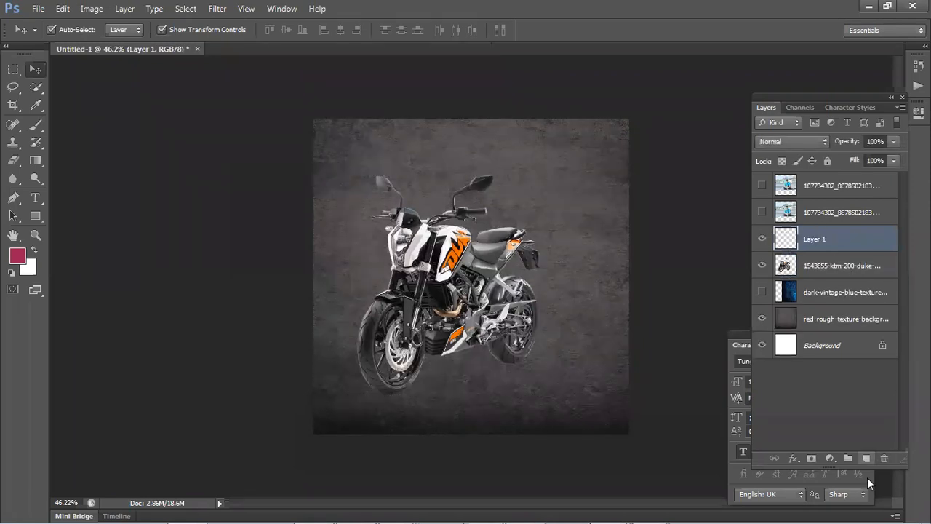
click(35, 251)
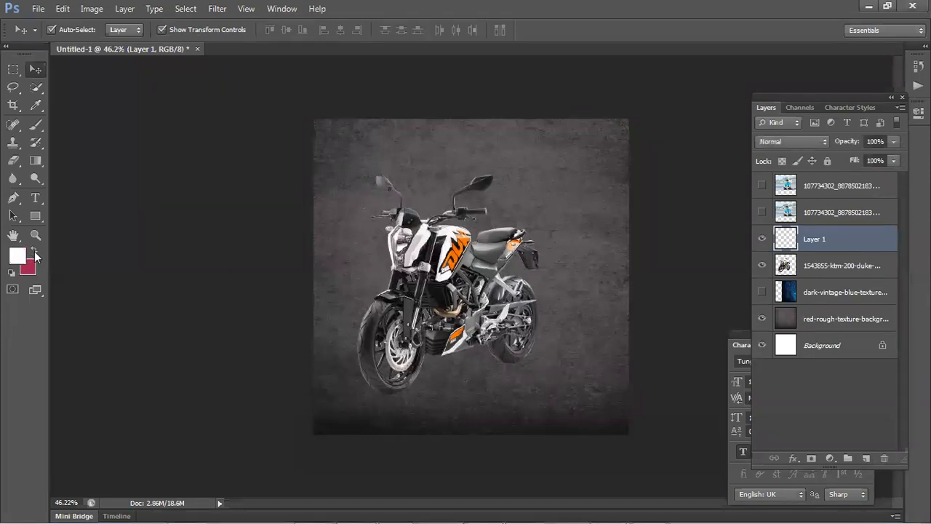
click(35, 124)
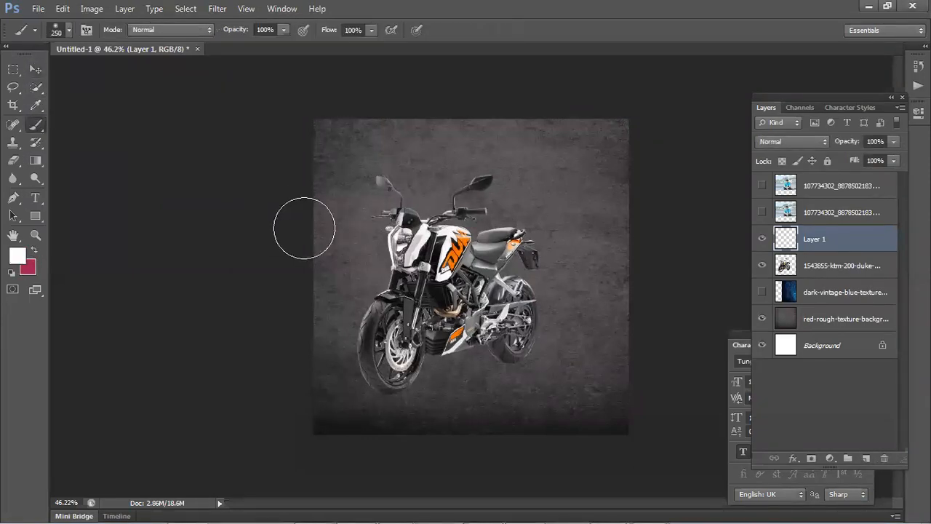
key(bracketright)
key(bracketright)
key(bracketright)
key(bracketright)
key(bracketright)
key(bracketright)
key(bracketright)
key(bracketright)
key(bracketright)
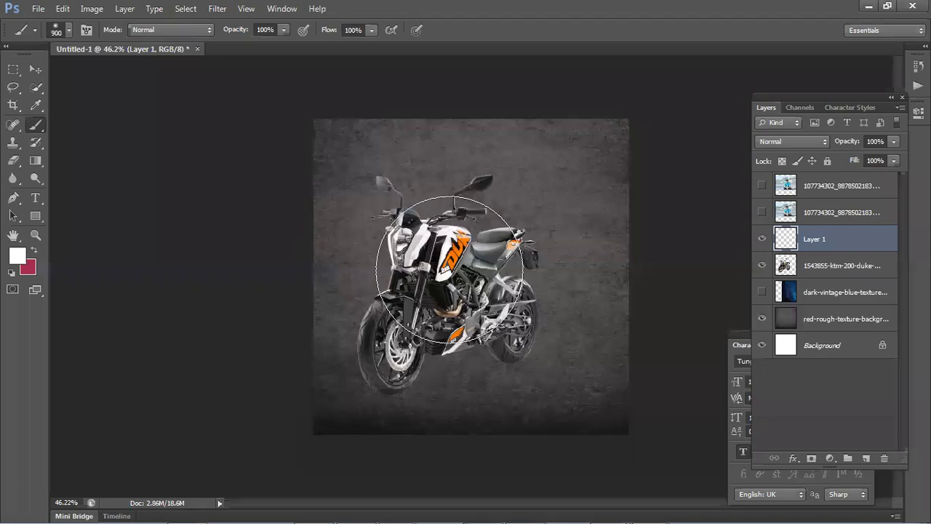
key(bracketright)
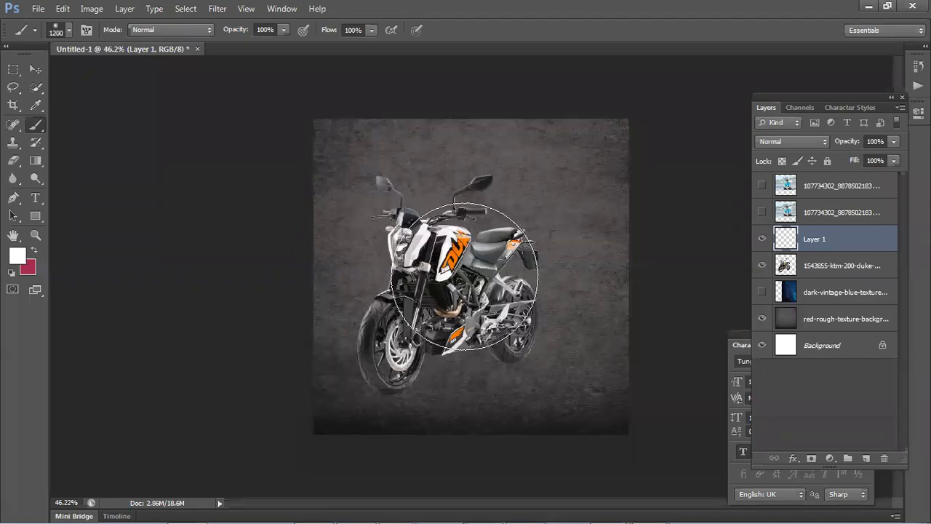
click(464, 276)
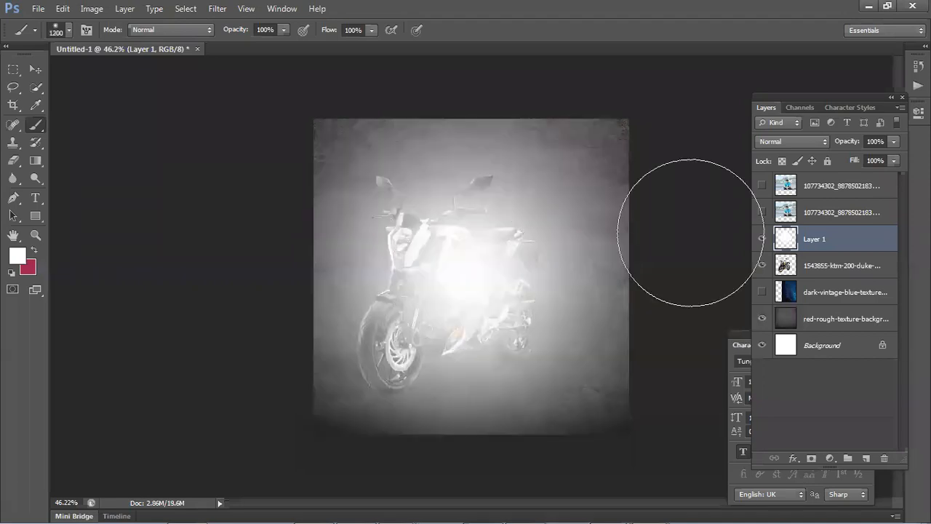
Step: Try a 100%-hardness white dab on another new layer, then delete that layer
click(762, 239)
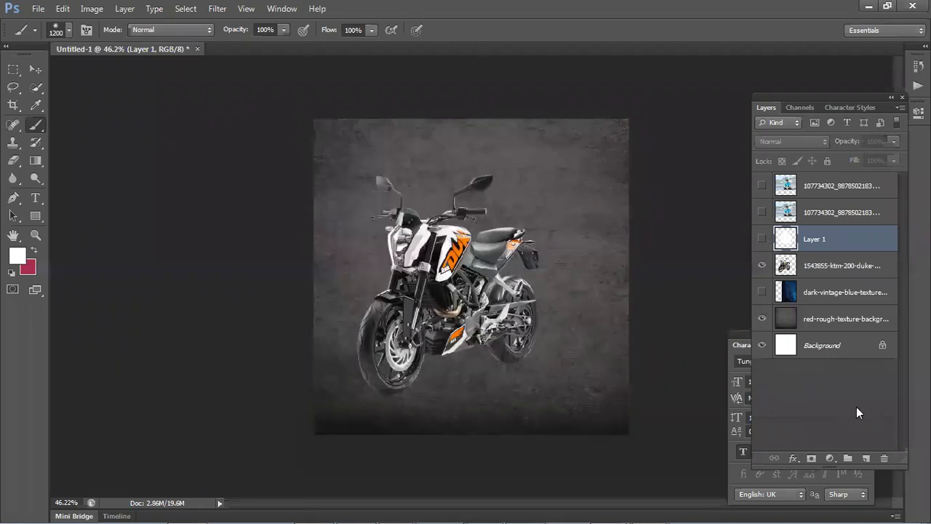
click(865, 458)
click(64, 30)
drag(22, 106, 214, 117)
click(449, 4)
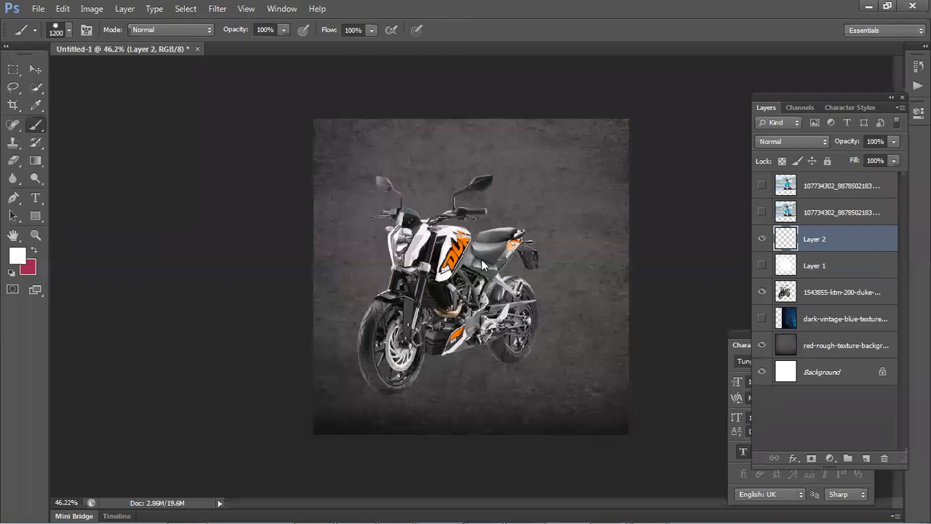
click(480, 282)
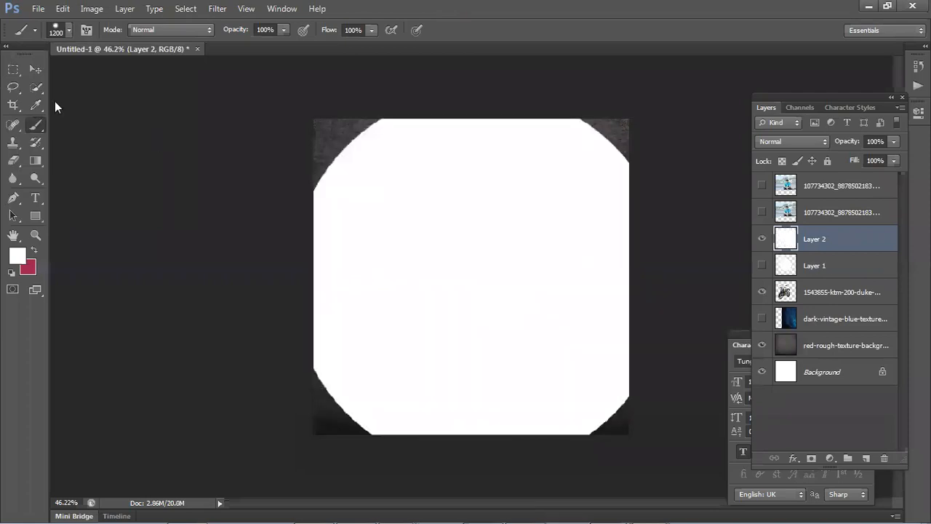
click(34, 73)
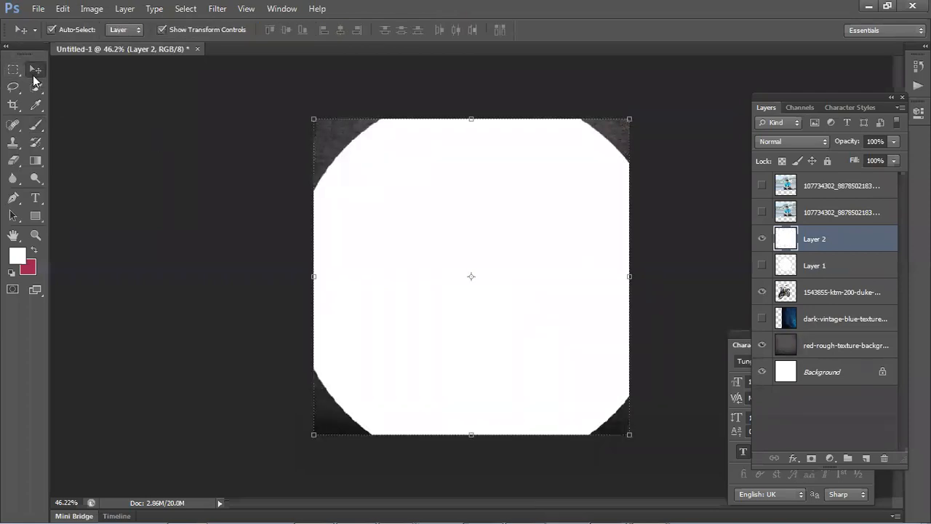
key(Delete)
Step: Show the glow again and move Layer 1 beneath the ktm bike layer
click(760, 238)
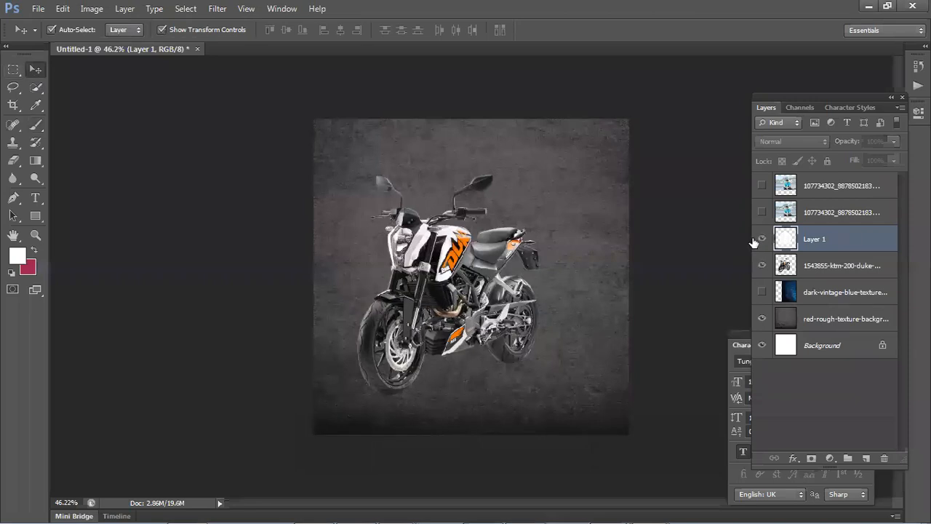
click(757, 240)
drag(819, 246, 821, 273)
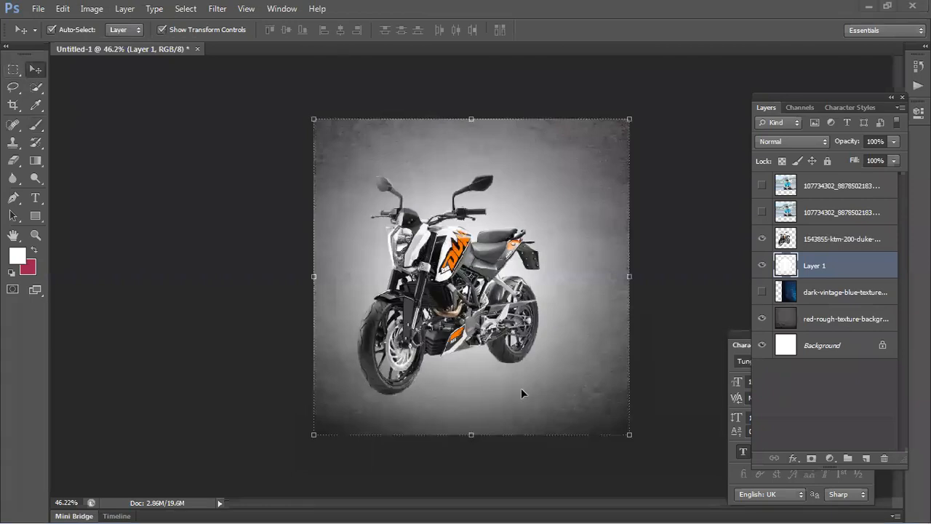
mouse_move(449, 269)
mouse_down()
mouse_move(449, 250)
mouse_move(449, 268)
mouse_up()
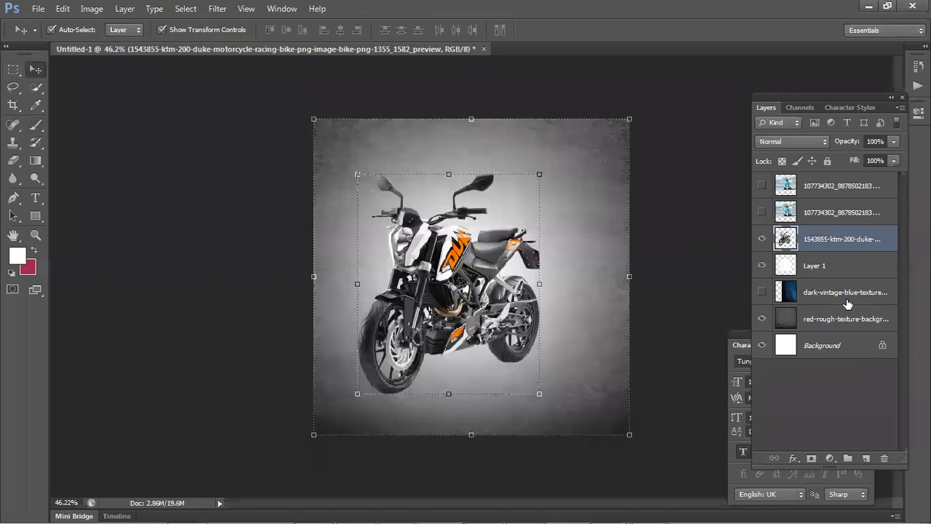
Step: Add Layer 2 above the bike and set up a black 150 px brush at 0% hardness
click(866, 457)
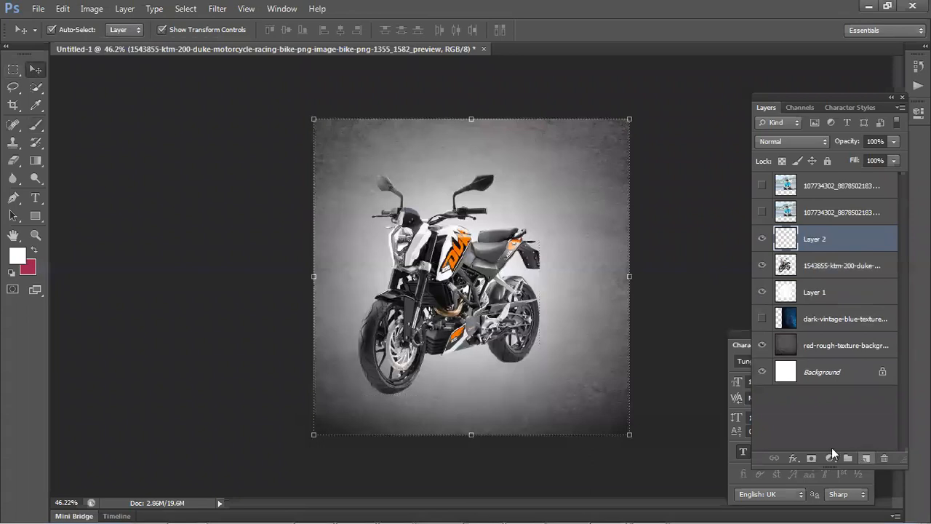
click(36, 125)
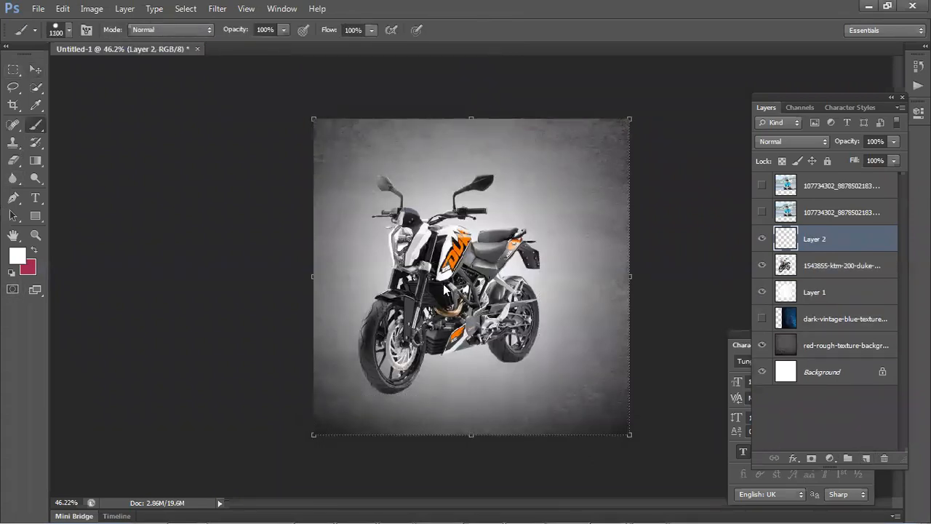
key(bracketleft)
key(bracketleft)
key(bracketleft)
key(bracketleft)
key(bracketleft)
key(bracketleft)
key(bracketleft)
key(bracketleft)
key(bracketleft)
key(bracketleft)
key(bracketleft)
key(bracketleft)
click(514, 208)
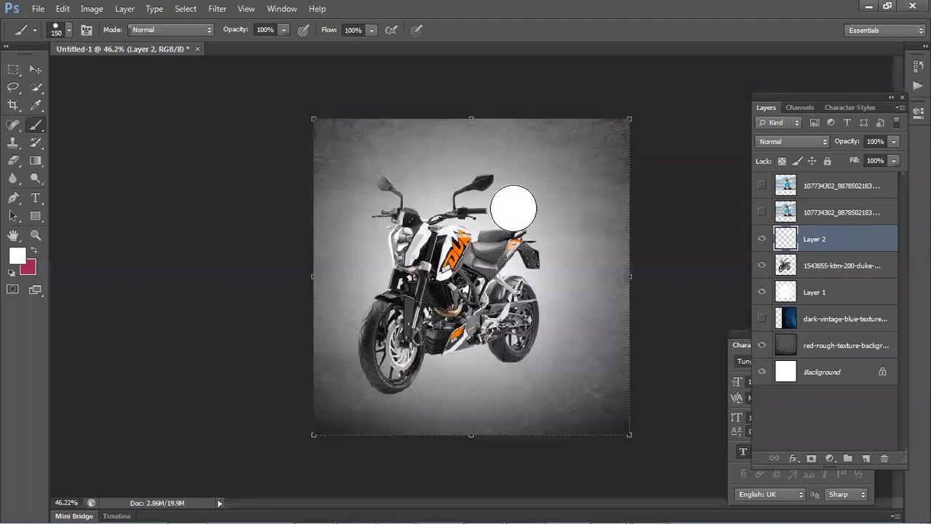
key(ctrl+z)
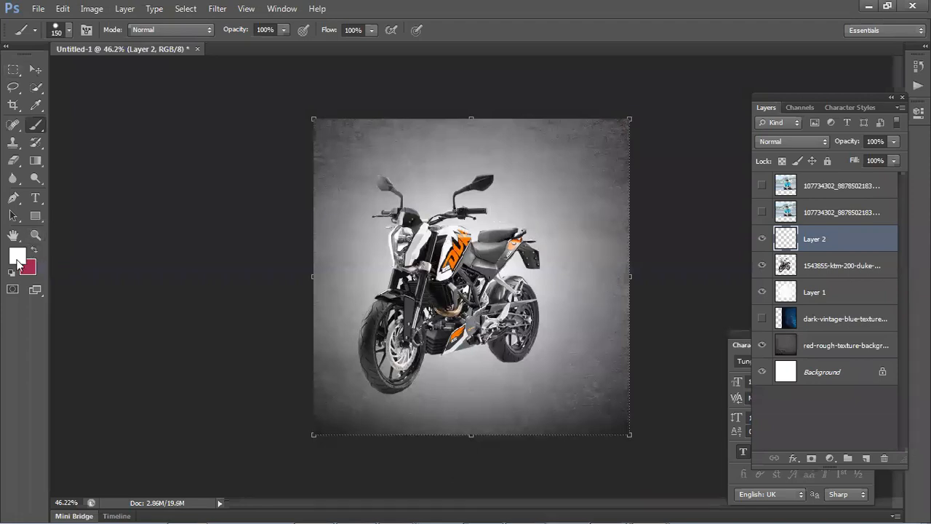
drag(428, 315, 472, 380)
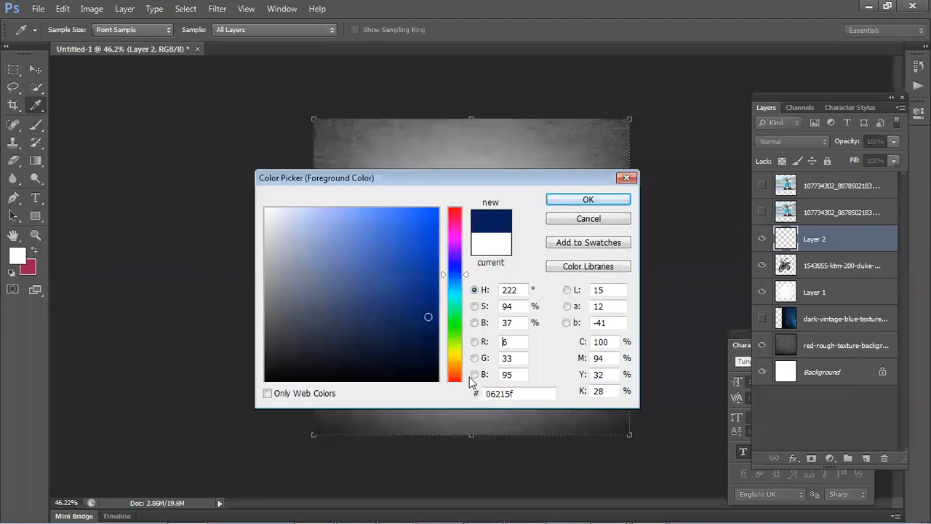
click(67, 31)
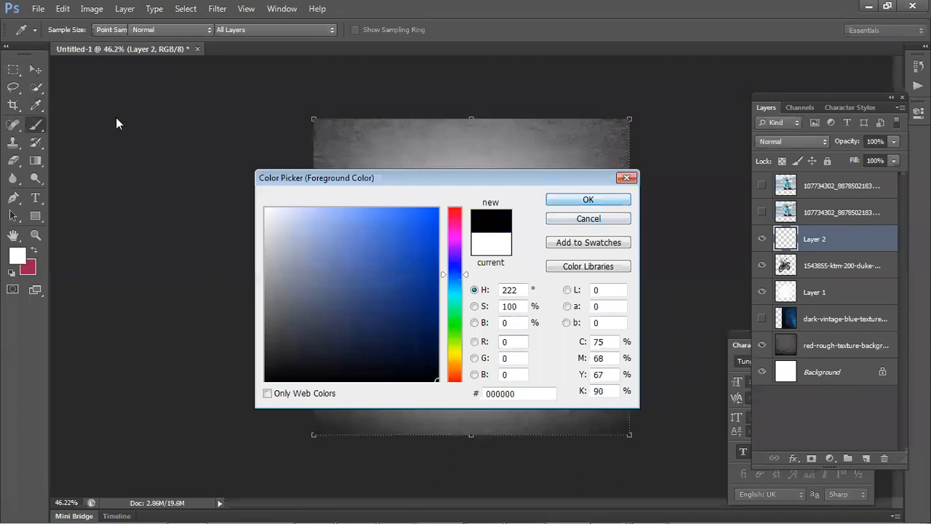
click(21, 105)
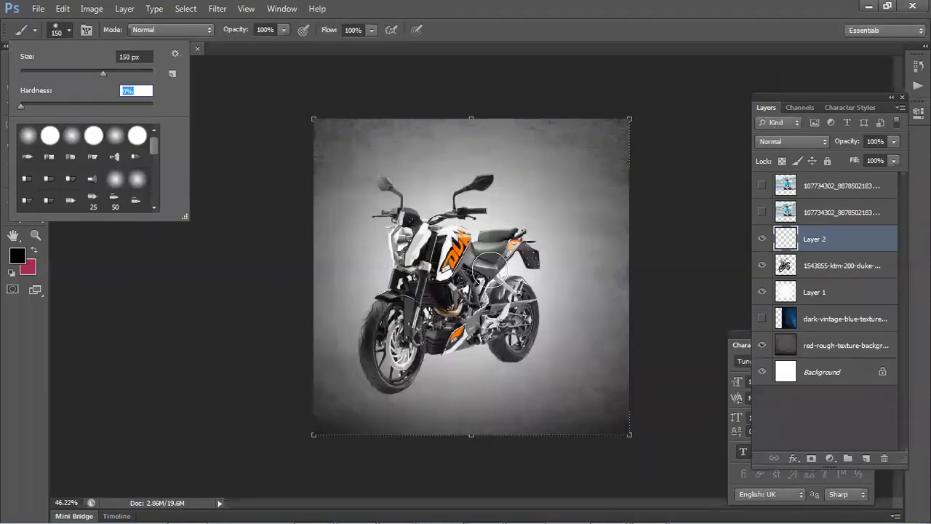
key(Return)
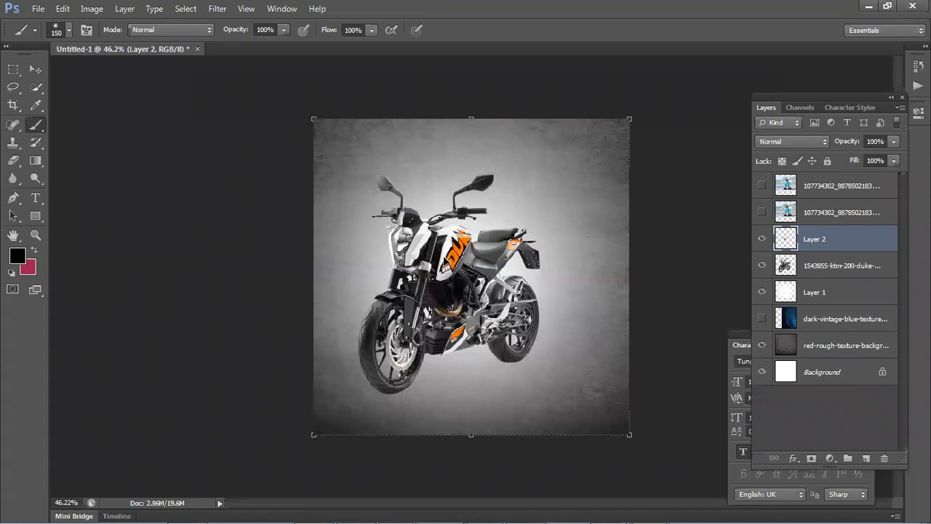
Step: Squash the black dab flat with Ctrl+T and move it below the bike's engine
key(ctrl+t)
drag(464, 255, 465, 301)
drag(476, 312, 523, 368)
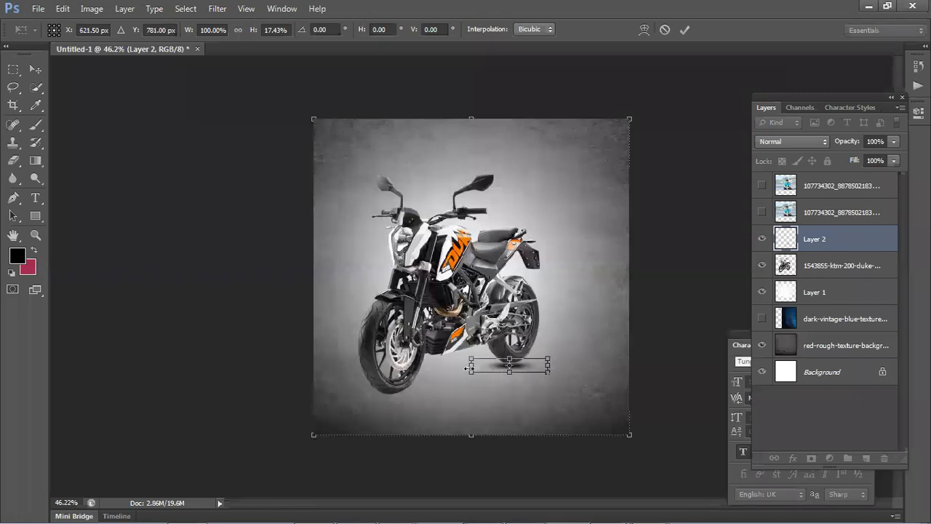
Step: Distort Layer 2's shadow into a long thin streak angled about -16° under the wheels
right_click(497, 361)
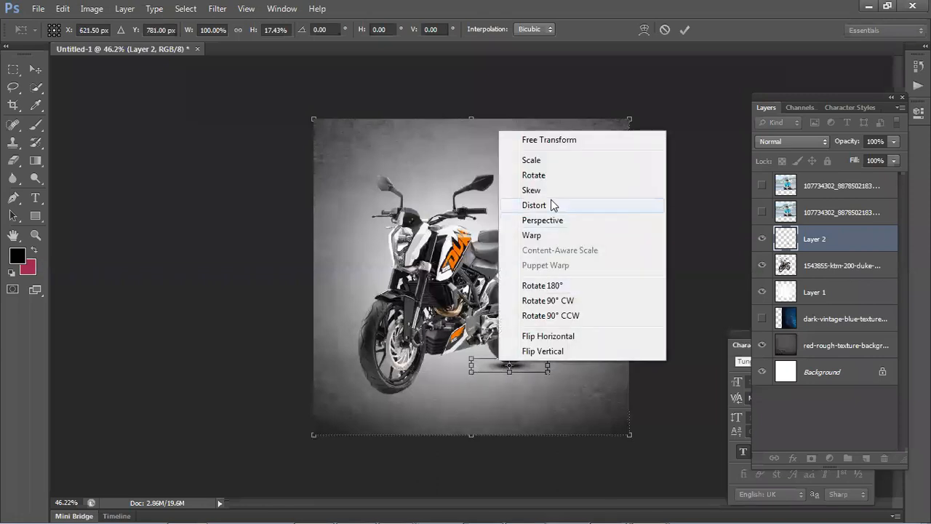
click(551, 205)
drag(472, 372, 332, 405)
drag(551, 374, 629, 331)
key(ctrl+z)
drag(328, 407, 227, 445)
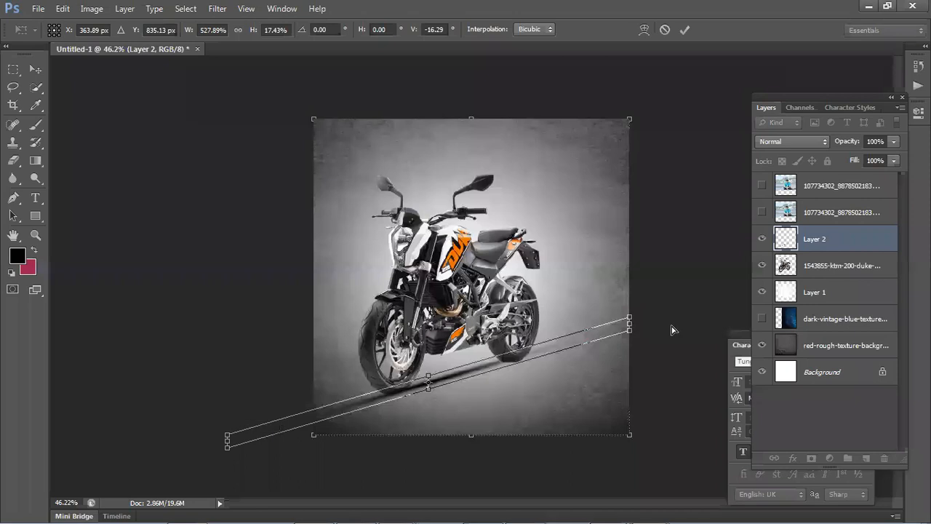
drag(684, 318, 707, 305)
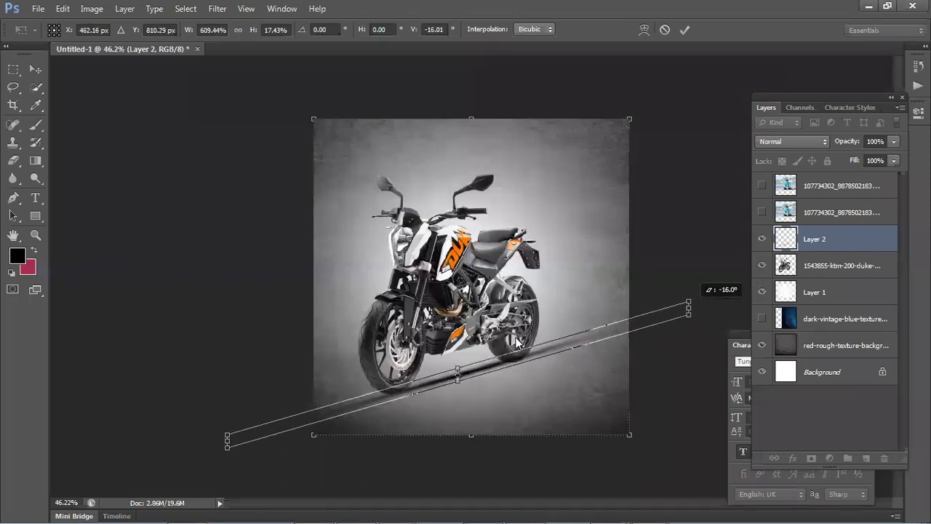
key(b)
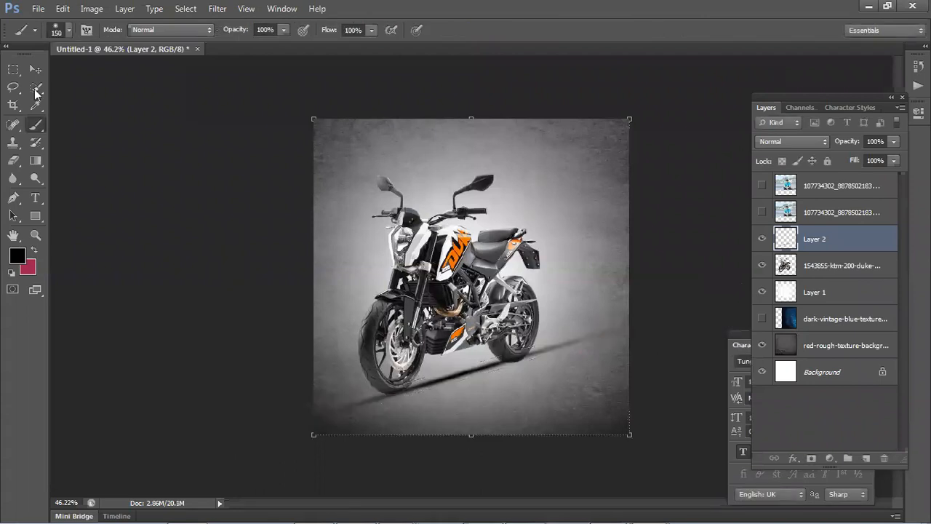
key(v)
click(480, 376)
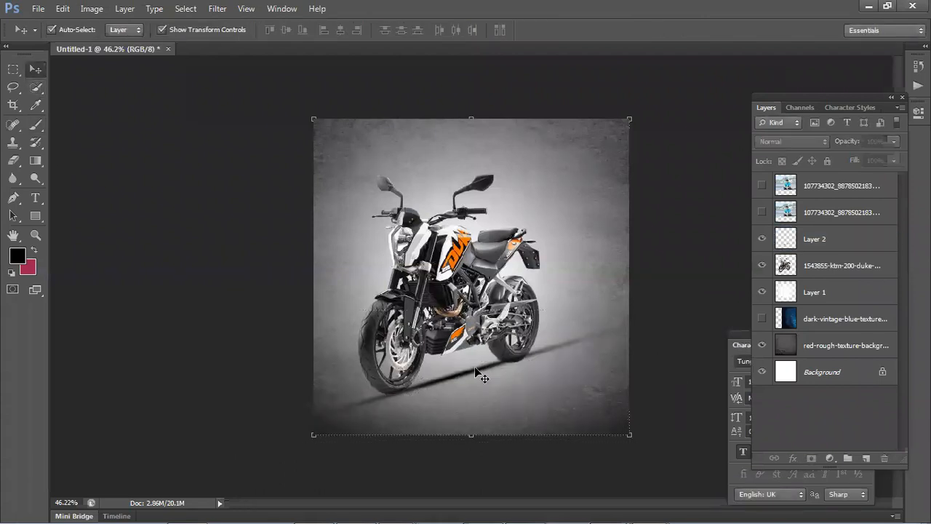
Step: Set Layer 2's opacity to 64% and erase both shadow ends with a 300 px eraser
click(480, 376)
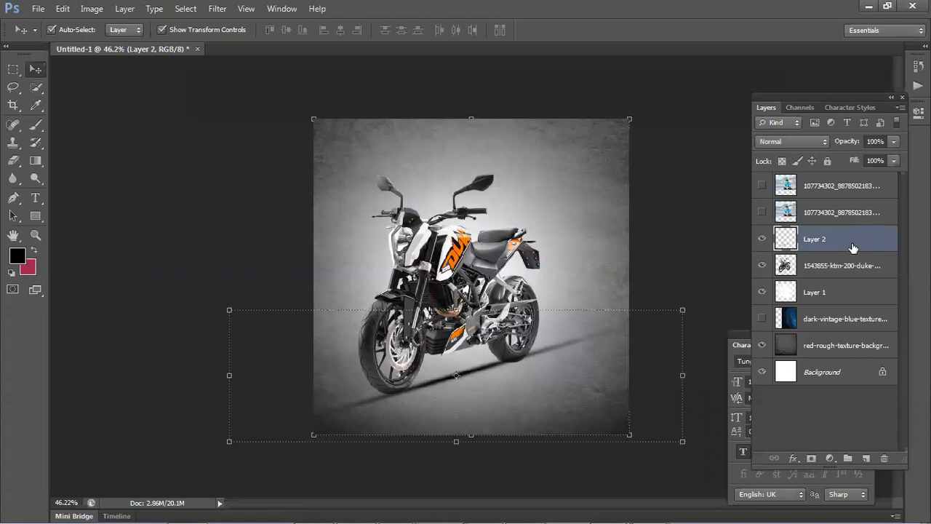
drag(880, 159, 817, 250)
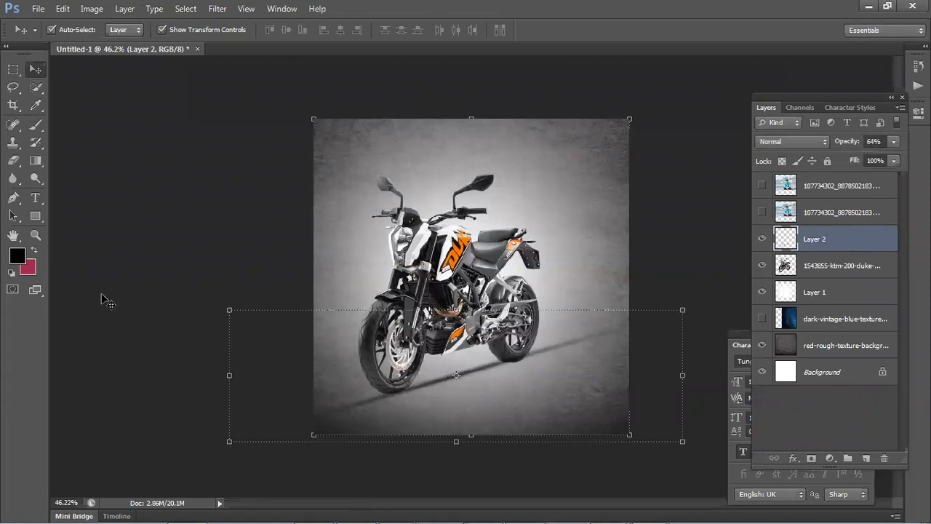
key(e)
key(bracketleft)
key(bracketleft)
key(bracketleft)
key(bracketleft)
key(bracketleft)
key(bracketleft)
drag(600, 346, 597, 353)
click(320, 408)
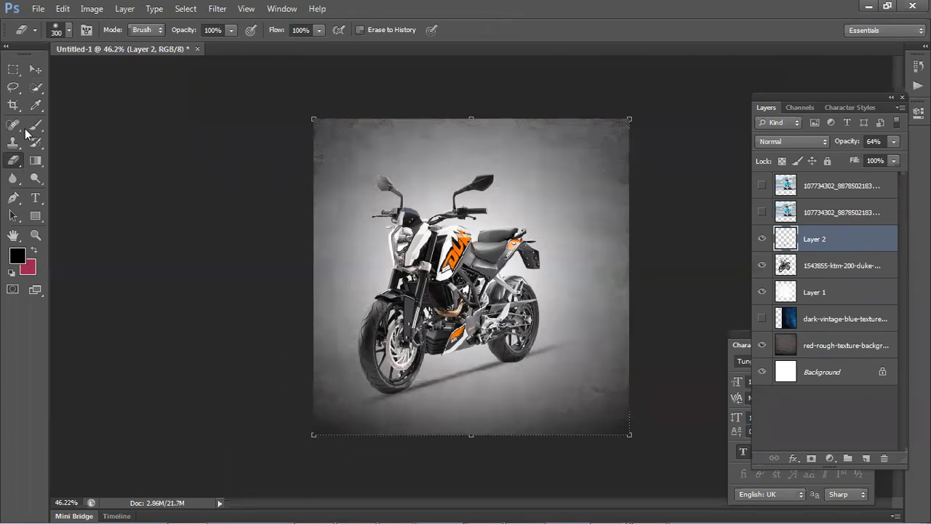
click(35, 69)
click(128, 182)
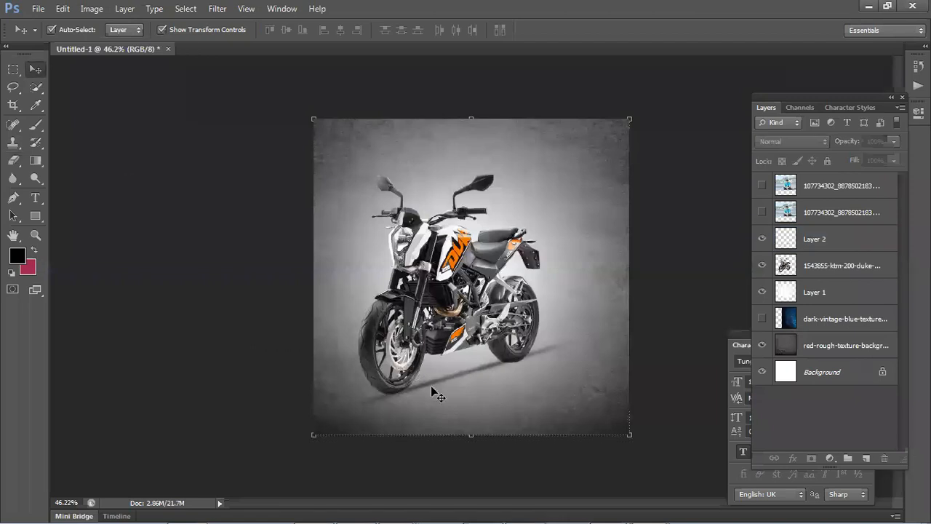
Step: Nudge the KTM bike up a few pixels with the arrow key
click(528, 342)
key(Up)
key(Up)
key(Up)
key(Up)
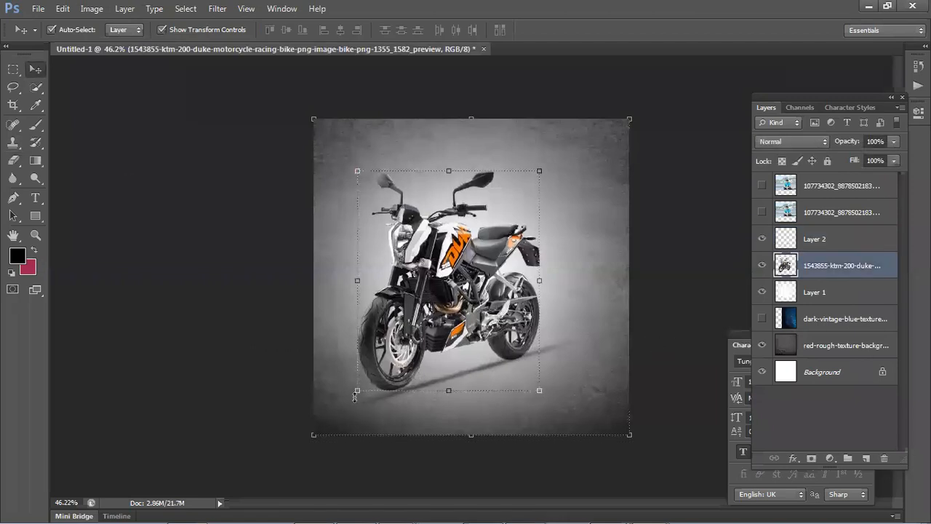
click(684, 358)
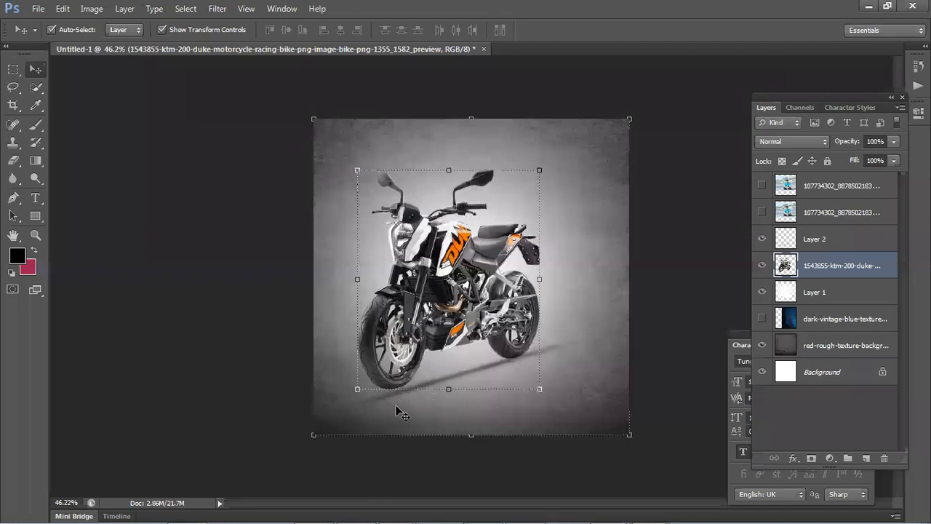
click(366, 403)
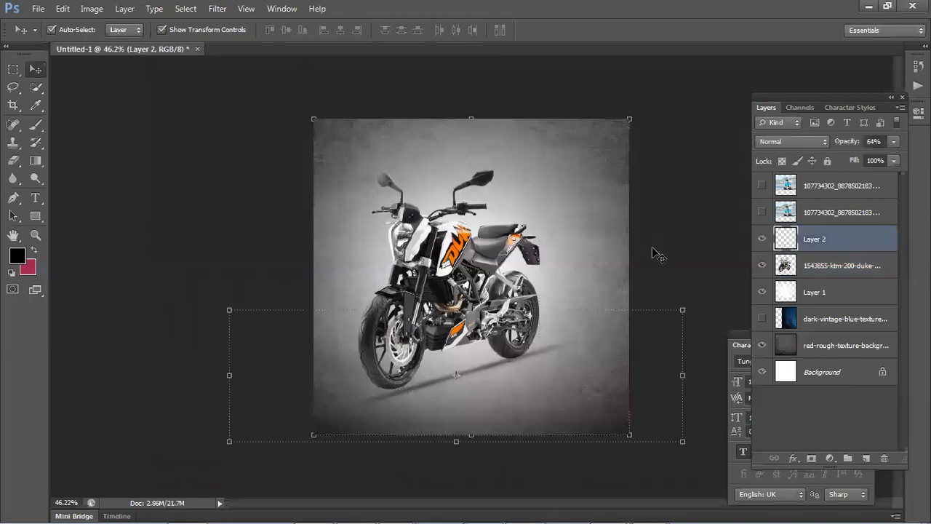
click(653, 250)
scroll(488, 368, up, 1)
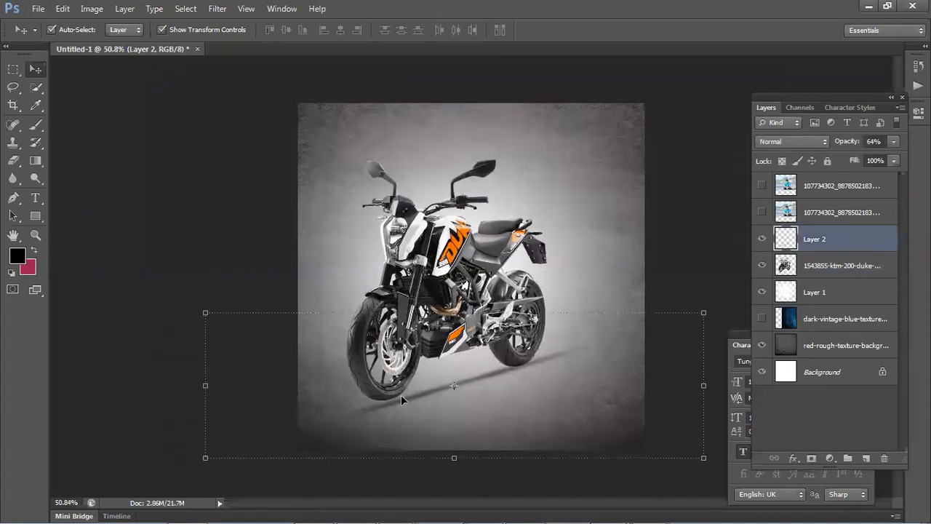
Step: Skew the shadow's left side slightly upward and nudge it into place
click(205, 384)
drag(206, 384, 205, 379)
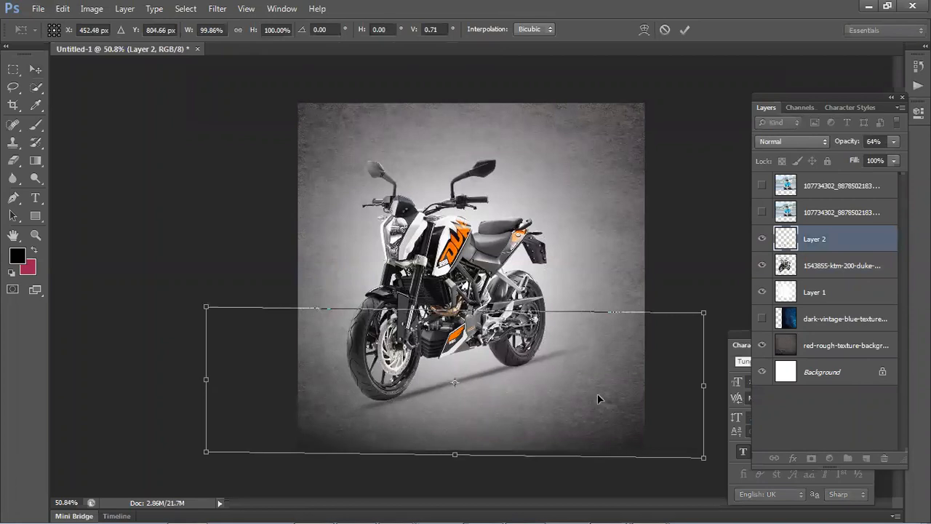
key(Return)
click(498, 368)
drag(498, 376, 511, 372)
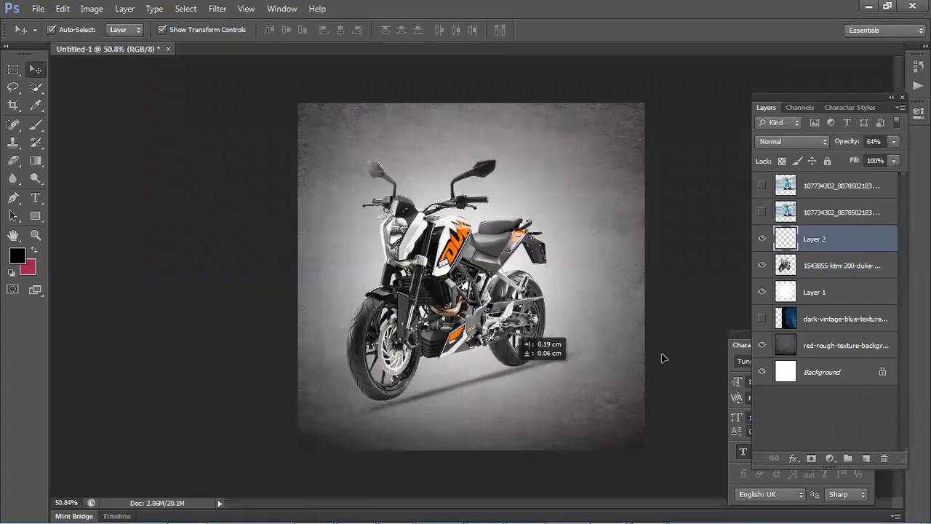
click(499, 369)
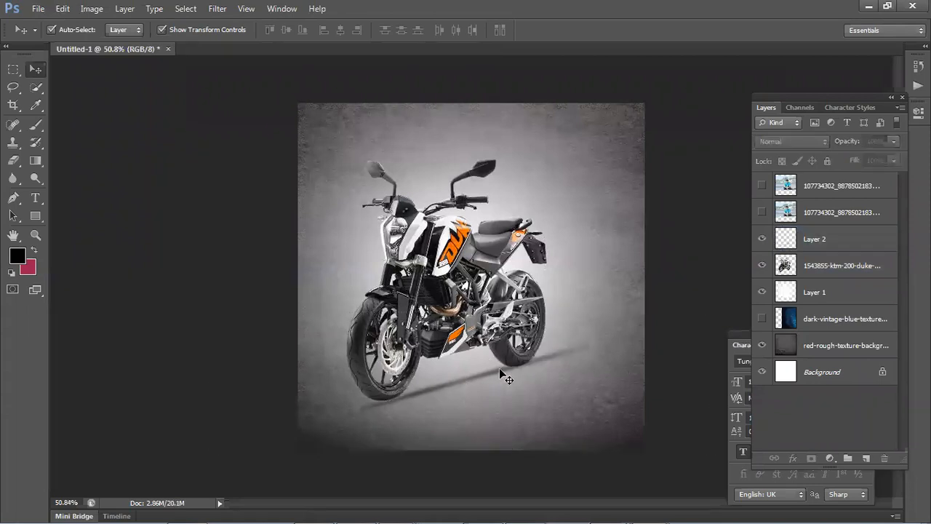
Step: Rotate the shadow about 0.6° more and hide the white glow on Layer 1
click(616, 356)
click(711, 312)
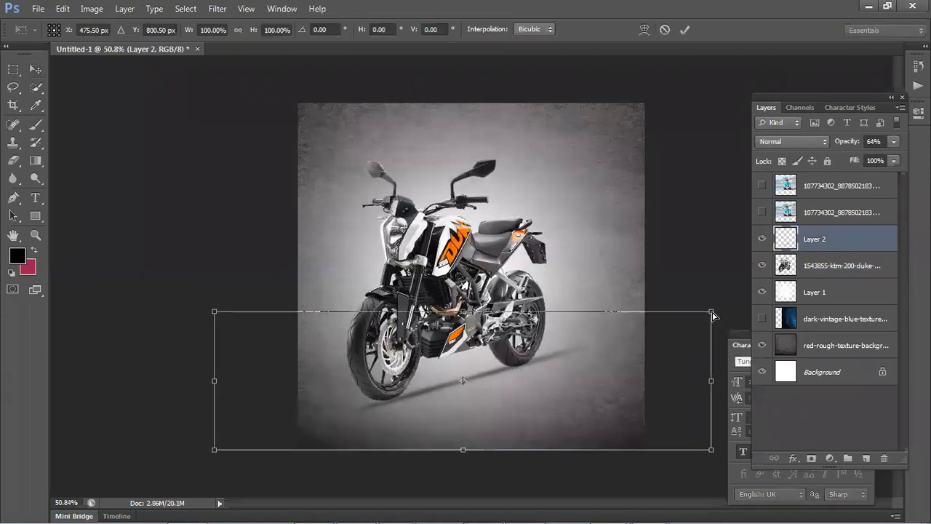
drag(712, 314, 712, 316)
key(Return)
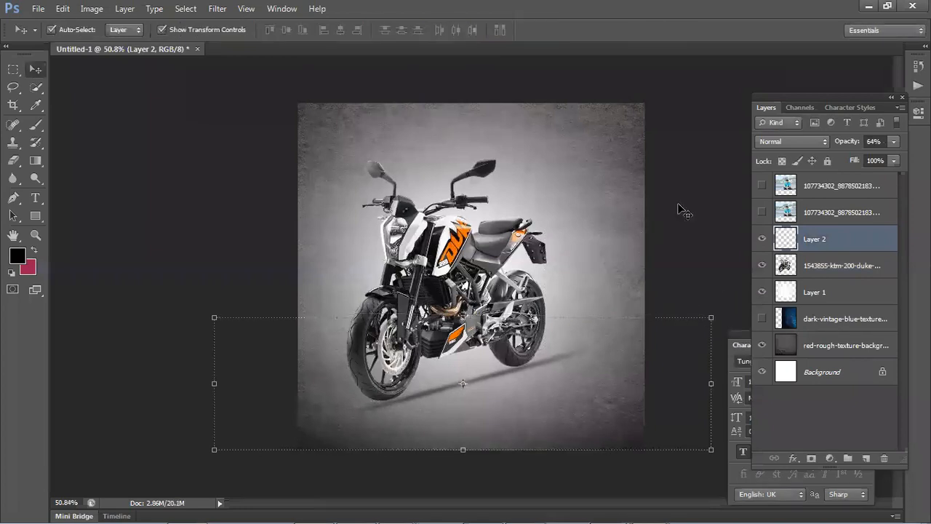
click(677, 210)
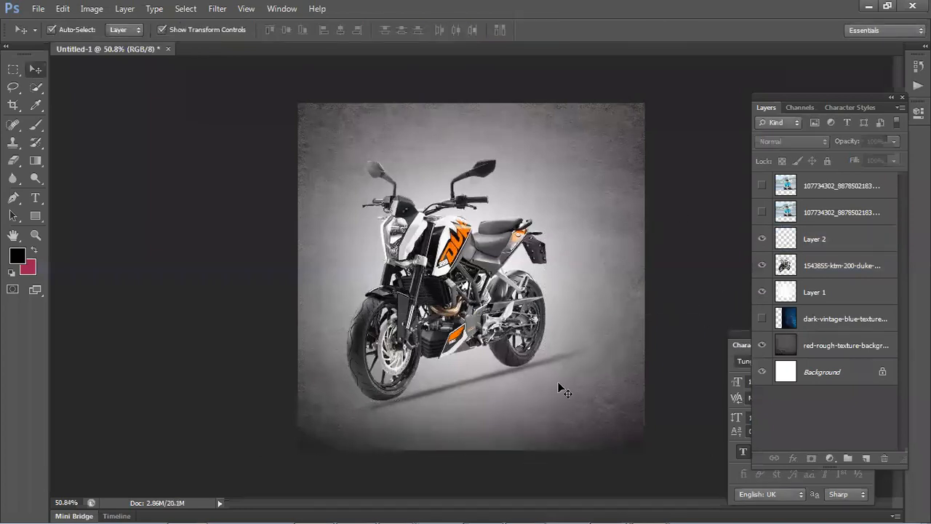
click(588, 258)
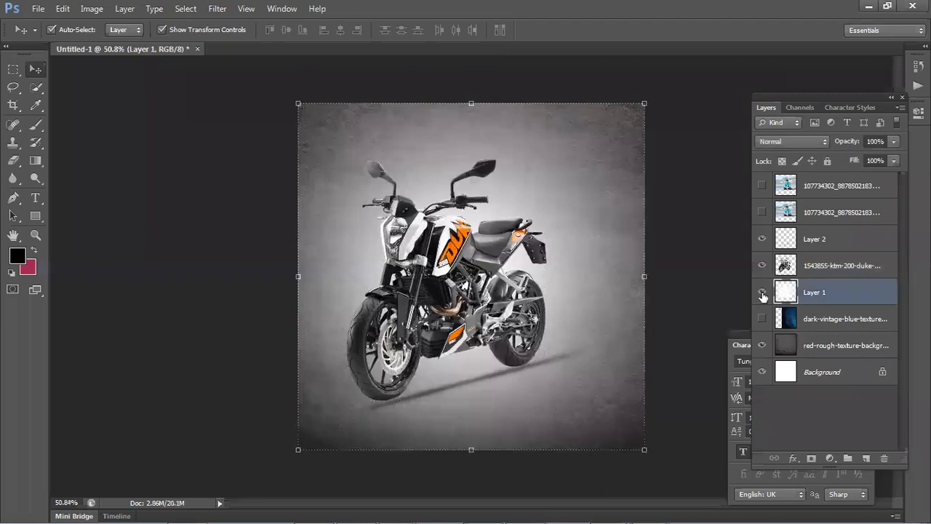
click(761, 292)
click(669, 327)
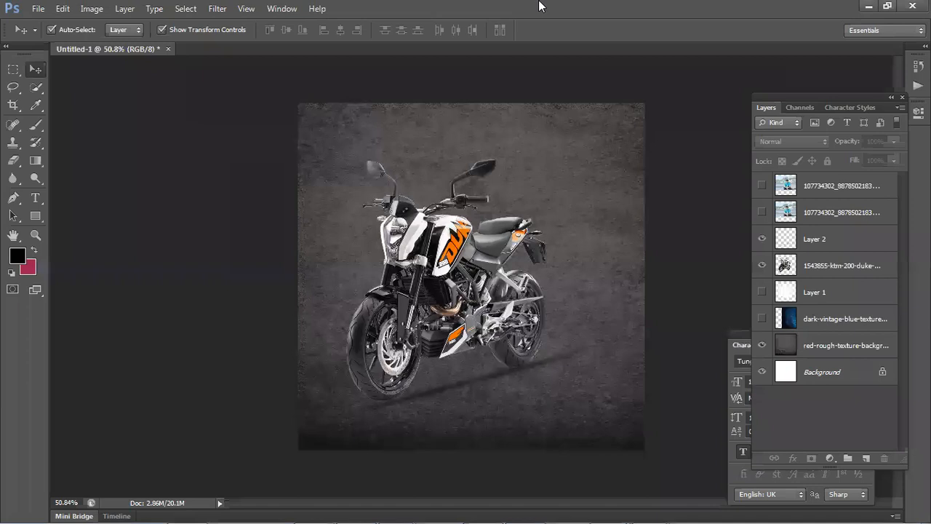
Step: Try painting soft black around the bike on a new layer, then delete it
click(35, 126)
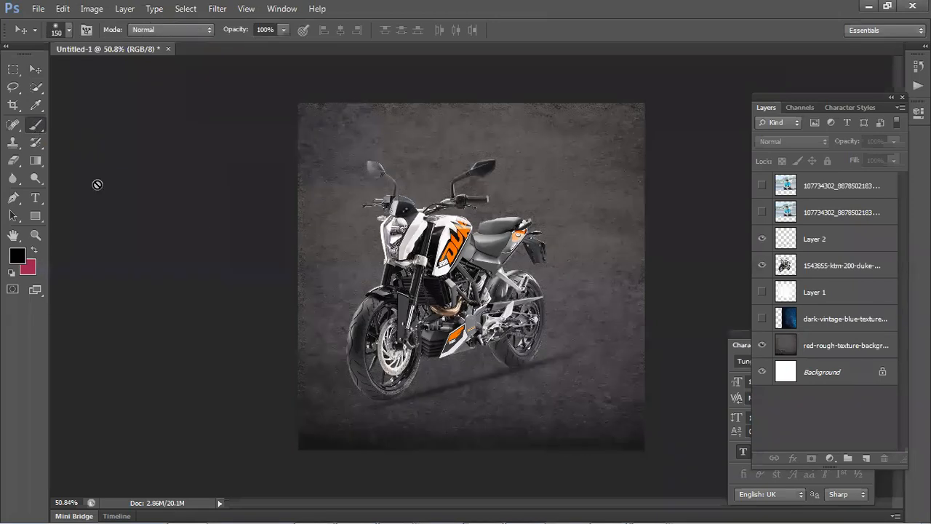
click(814, 288)
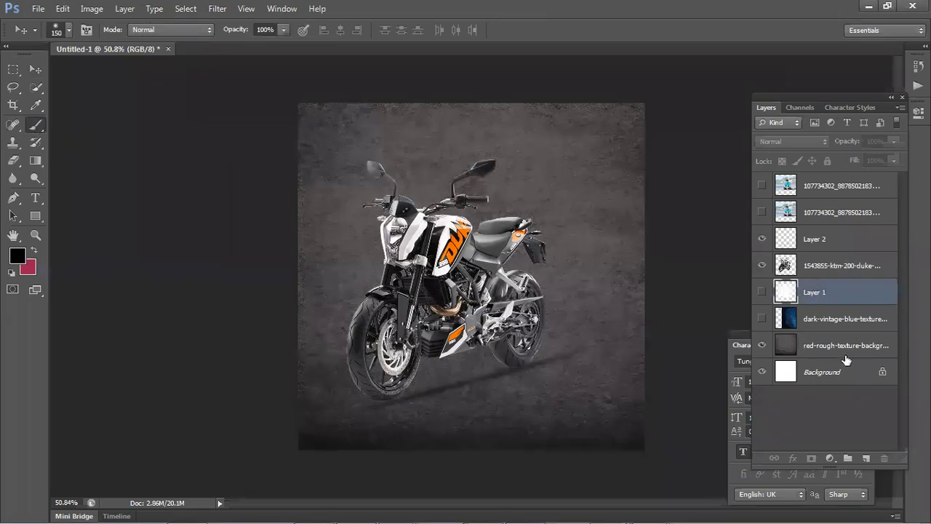
click(867, 458)
drag(323, 206, 375, 197)
mouse_move(457, 197)
mouse_down()
mouse_move(636, 244)
mouse_move(551, 194)
mouse_move(433, 357)
mouse_move(606, 259)
mouse_move(491, 351)
mouse_move(538, 249)
mouse_move(563, 146)
mouse_move(680, 126)
mouse_move(379, 181)
mouse_move(654, 181)
mouse_up()
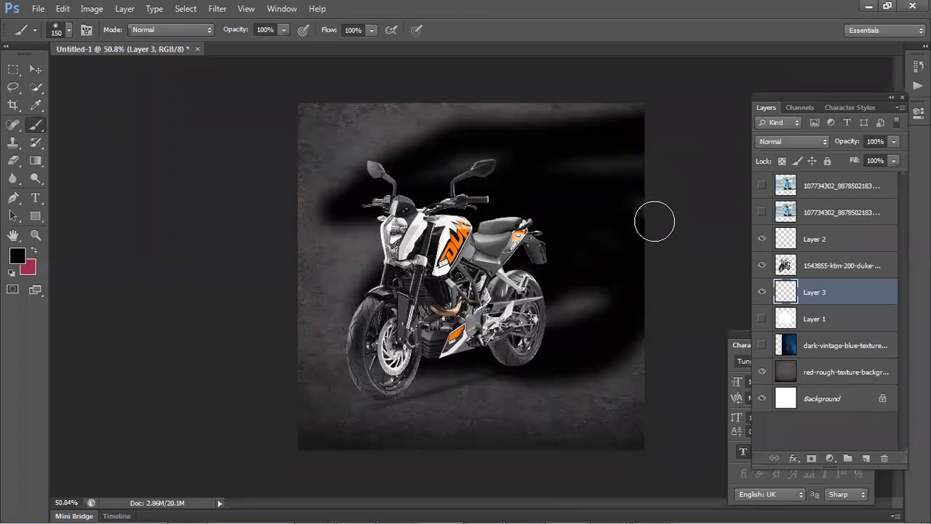
key(Delete)
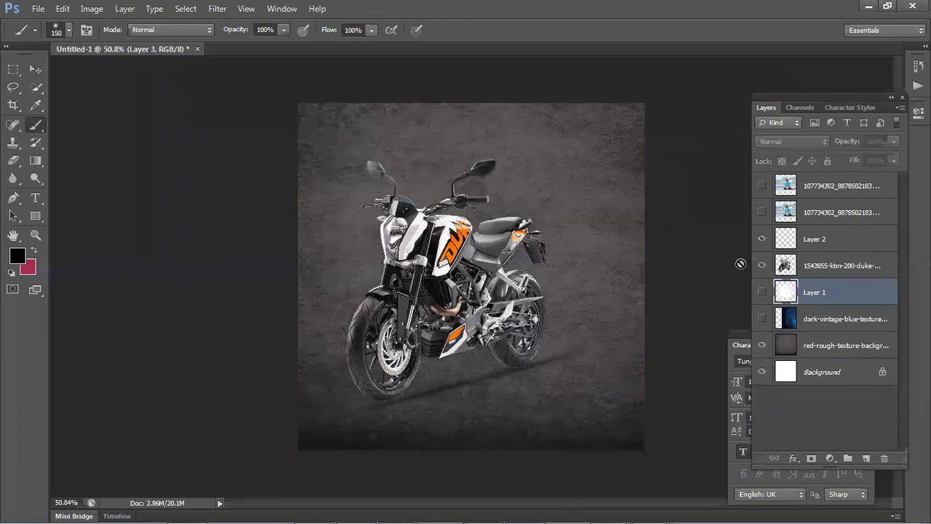
Step: Hide red-rough-texture, add empty Layer 3, and sample the bike's orange with the Eyedropper
click(763, 344)
click(860, 457)
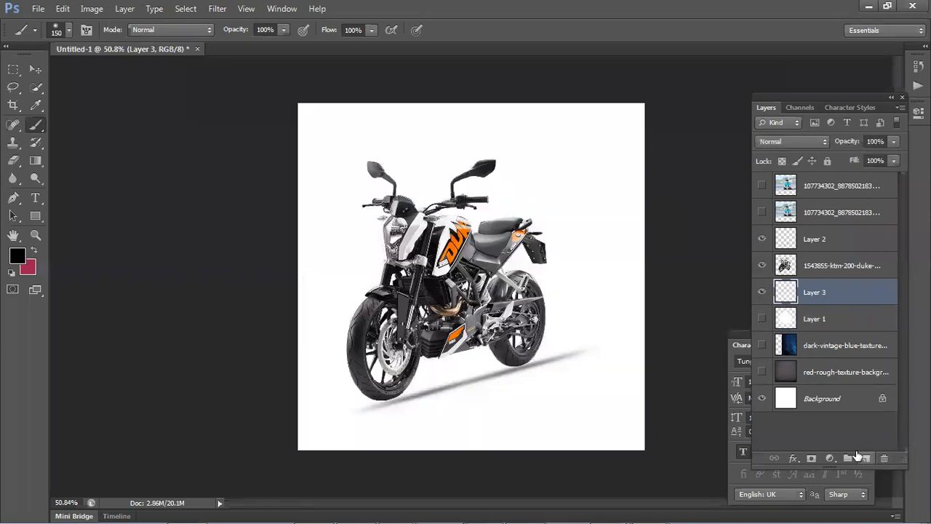
drag(843, 296, 841, 300)
click(36, 104)
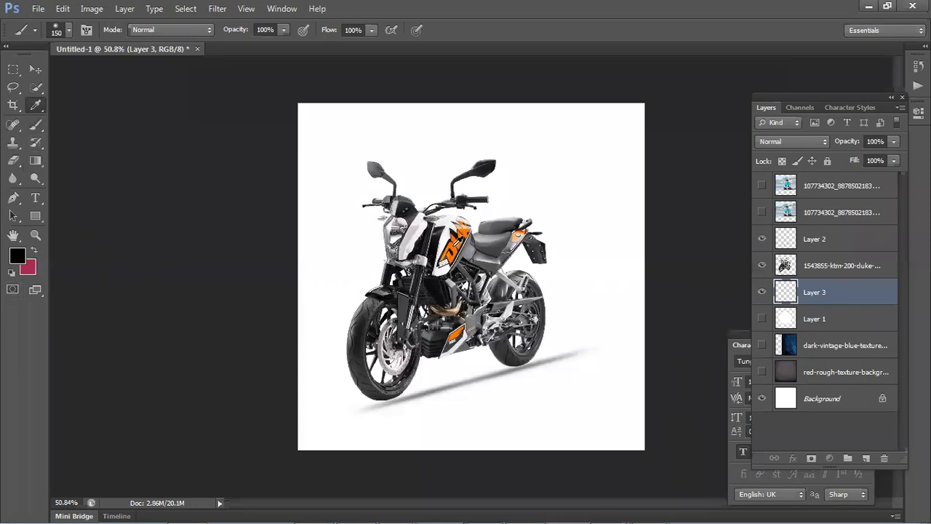
click(458, 241)
Step: Switch to the Brush tool to paint with the sampled orange
click(35, 124)
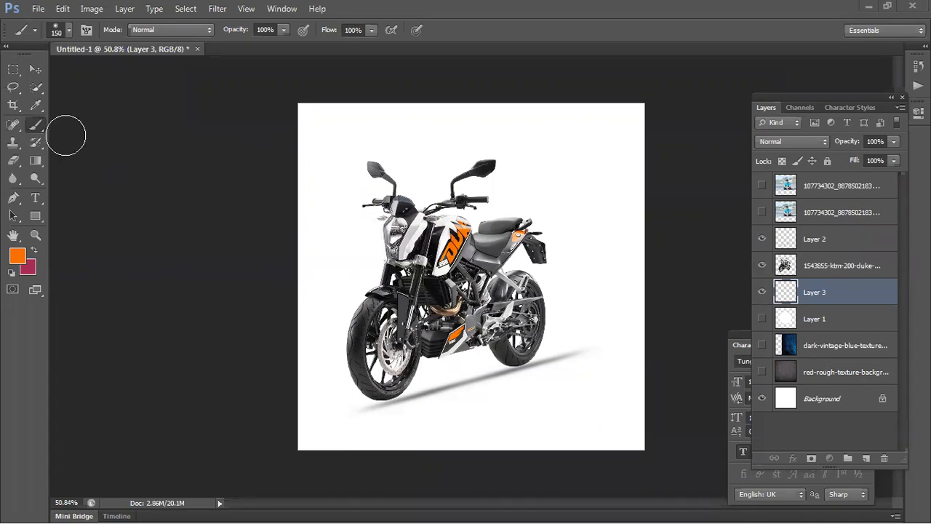
Step: Enlarge the brush and paint a soft orange glow at the left edge
key(bracketright)
key(bracketright)
key(bracketright)
key(bracketright)
key(bracketright)
key(bracketright)
key(bracketright)
key(bracketright)
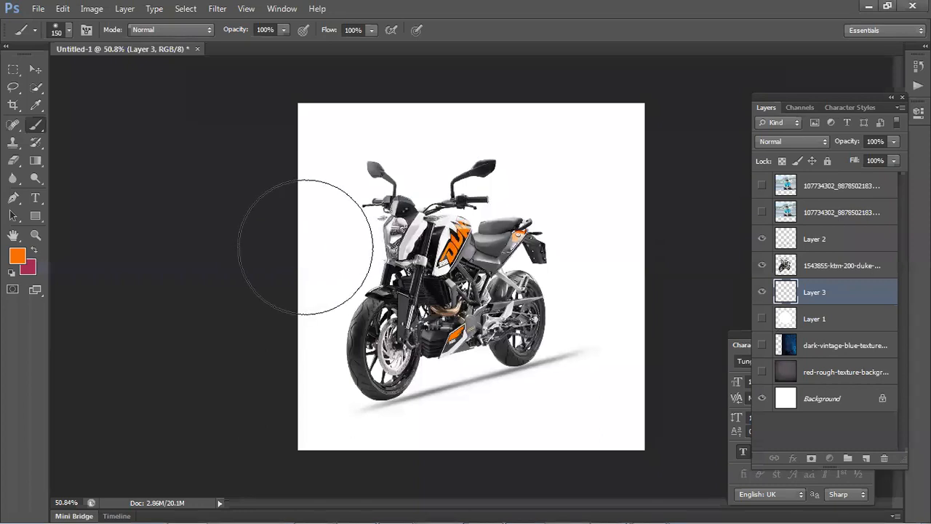
click(301, 204)
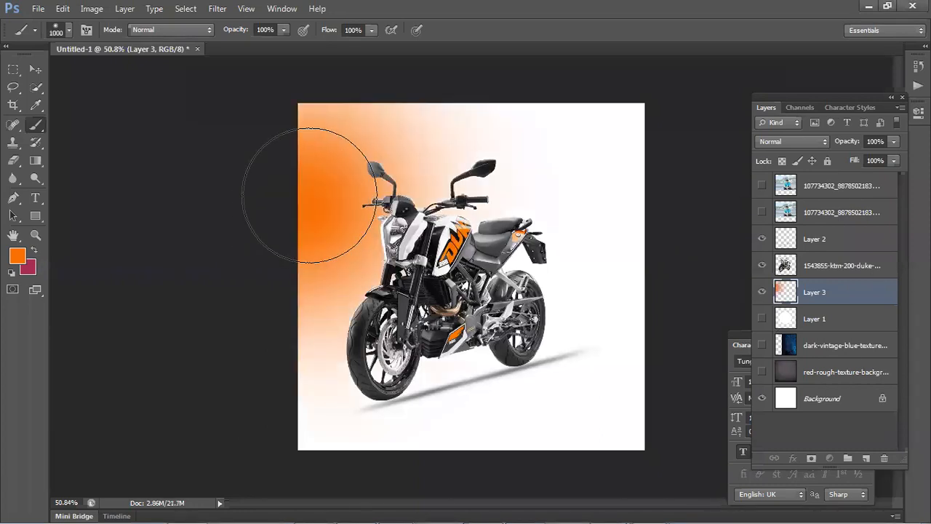
click(298, 191)
click(298, 187)
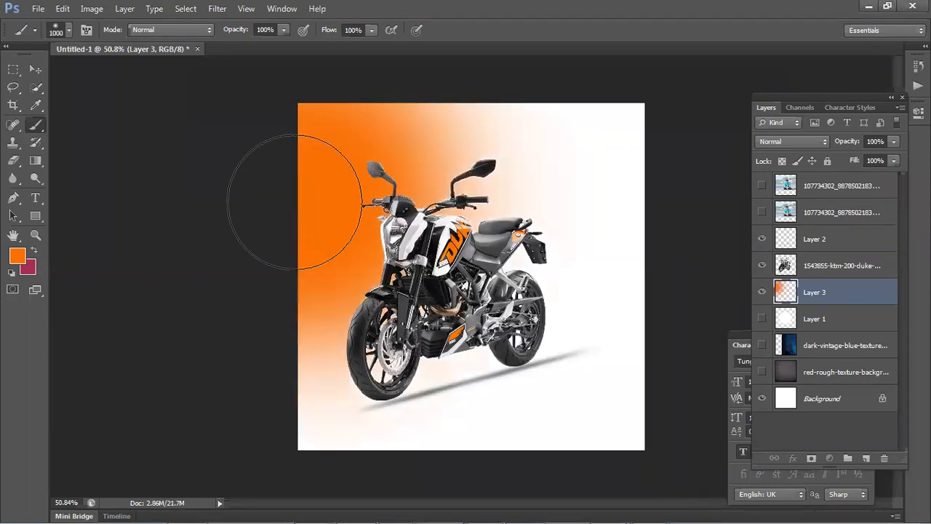
Step: Pick a golden yellow and paint soft yellow dabs across the lower canvas on a new layer
click(21, 253)
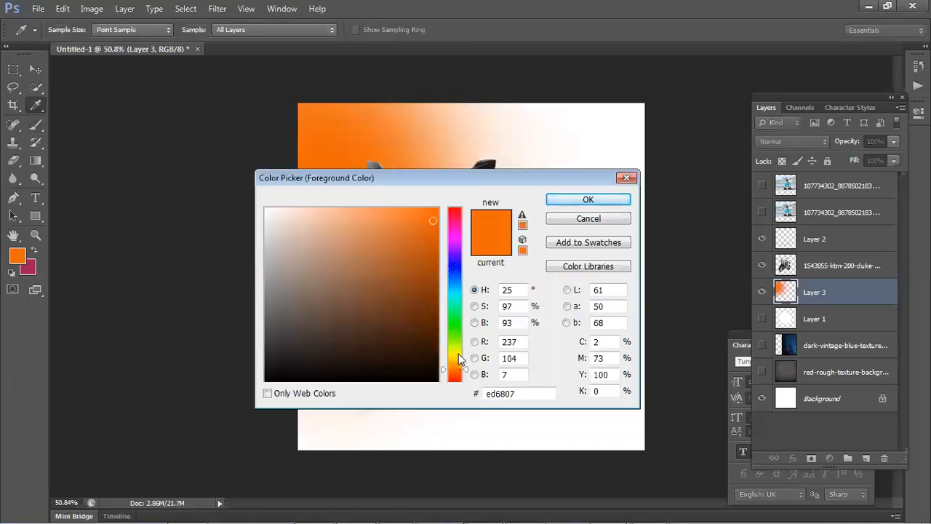
click(459, 353)
drag(460, 353, 460, 355)
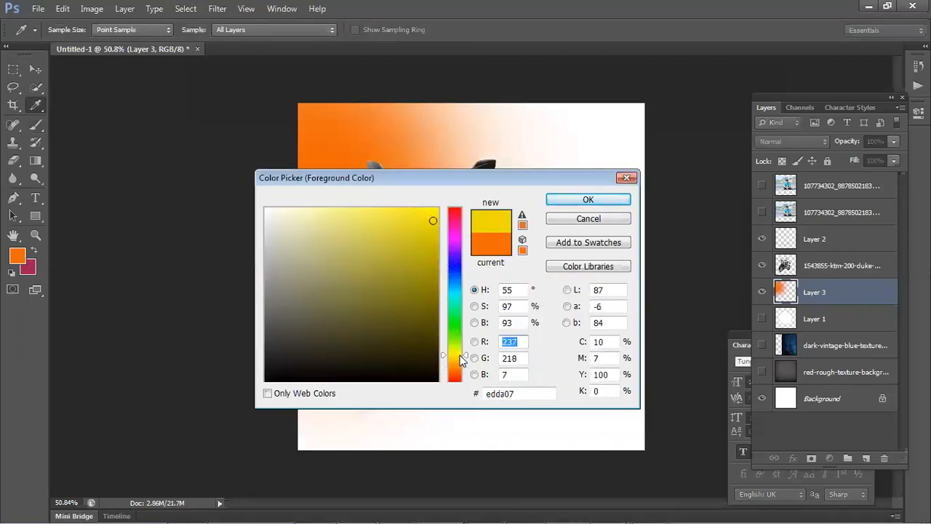
click(588, 201)
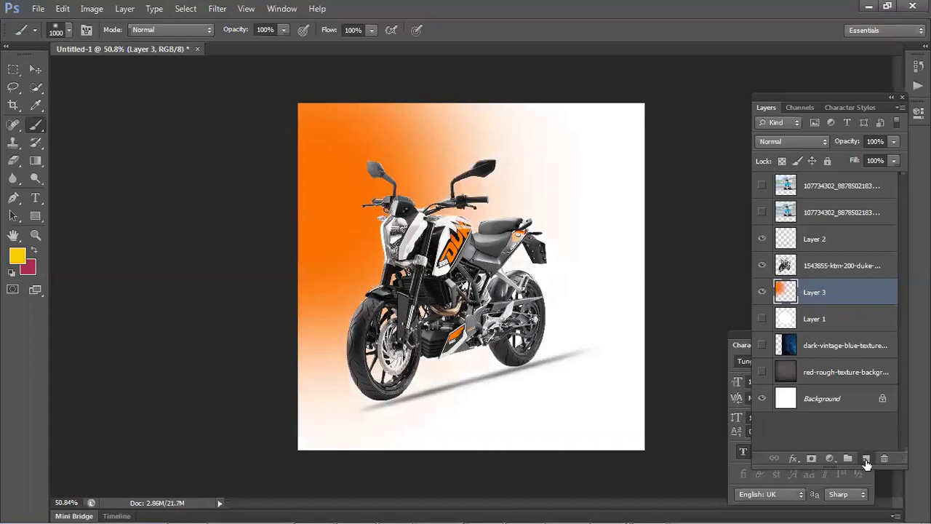
click(866, 458)
click(519, 419)
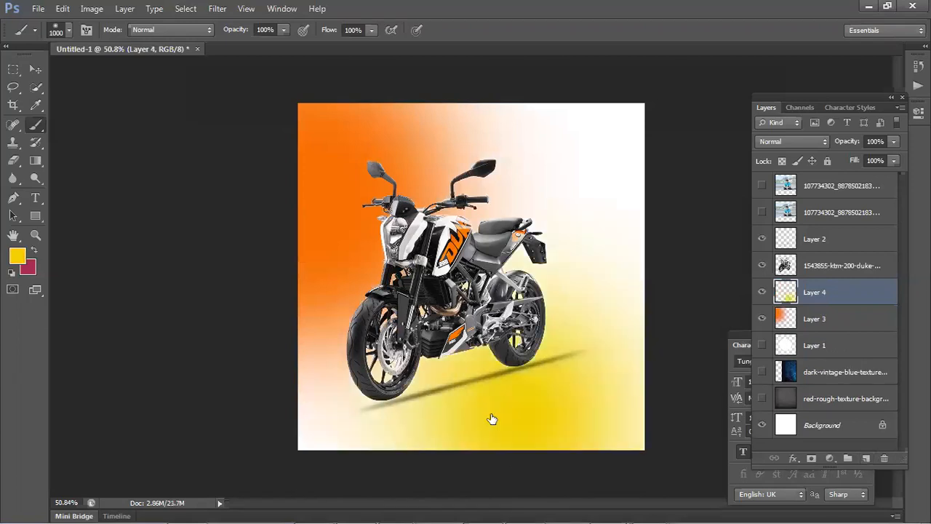
click(435, 414)
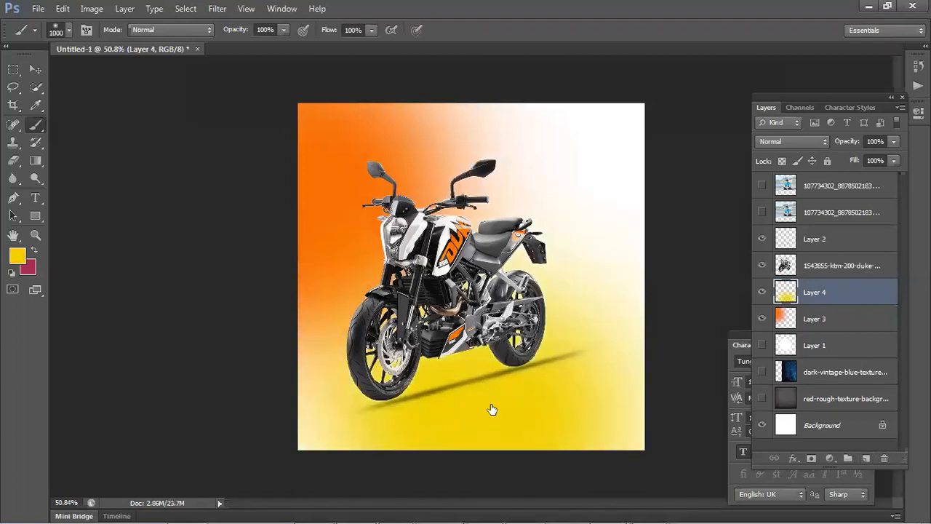
click(573, 414)
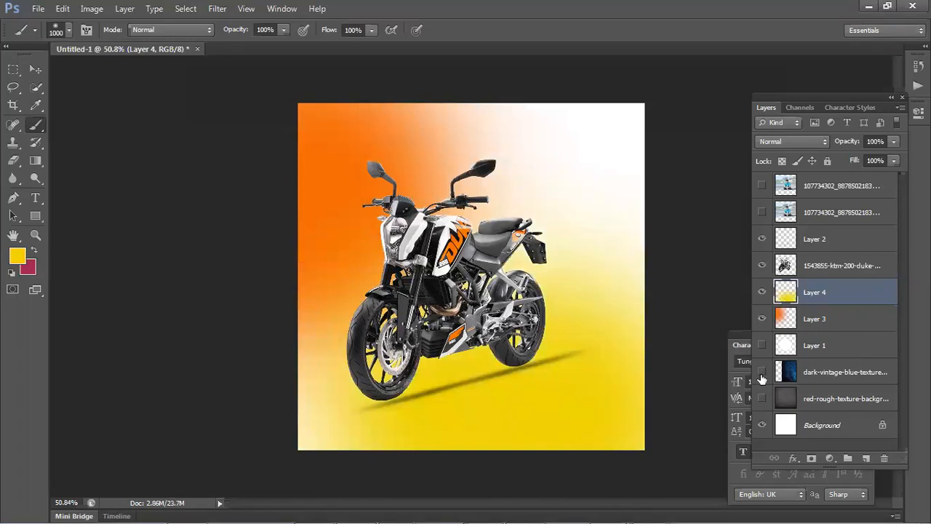
Step: On another new layer, paint a soft orange-red glow at the upper right
click(866, 459)
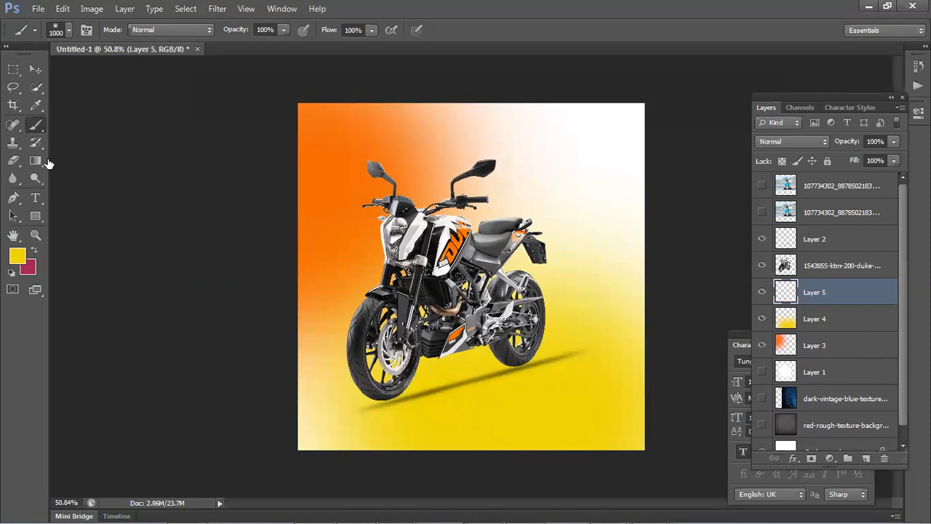
click(17, 255)
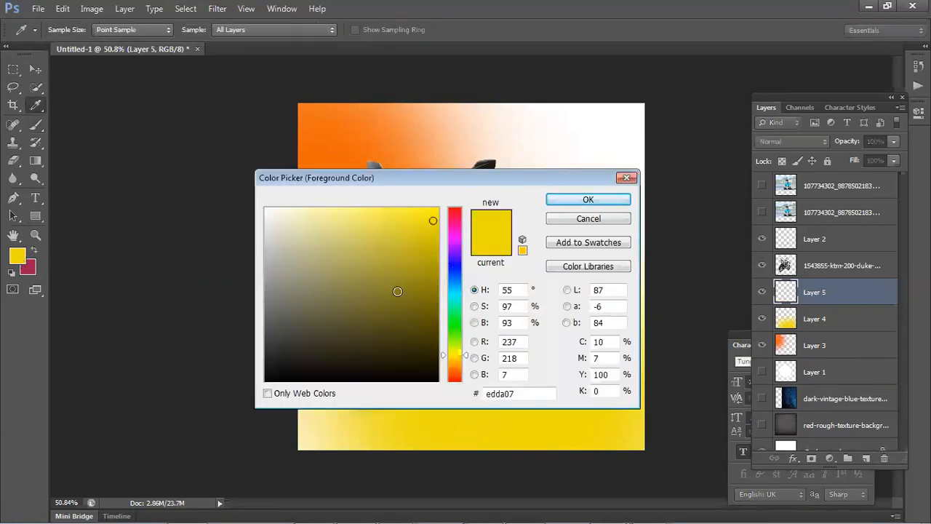
drag(451, 368, 453, 380)
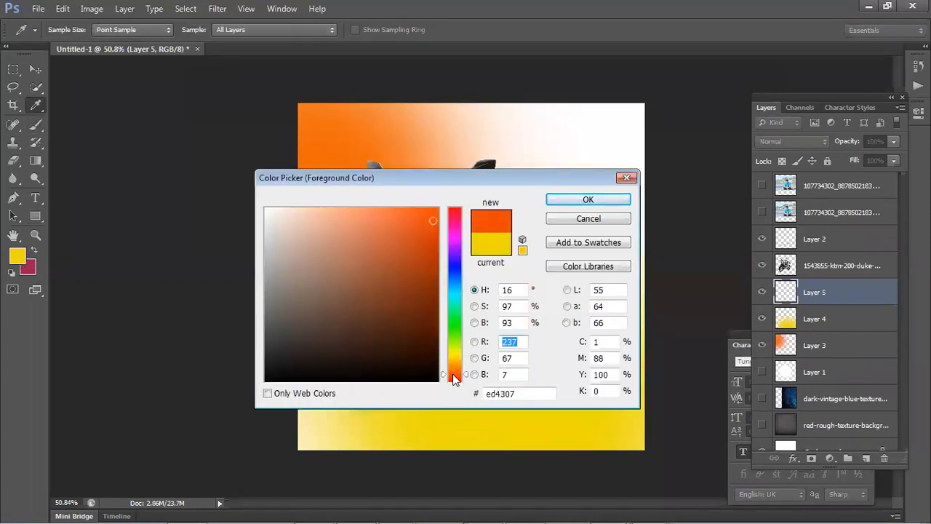
click(592, 202)
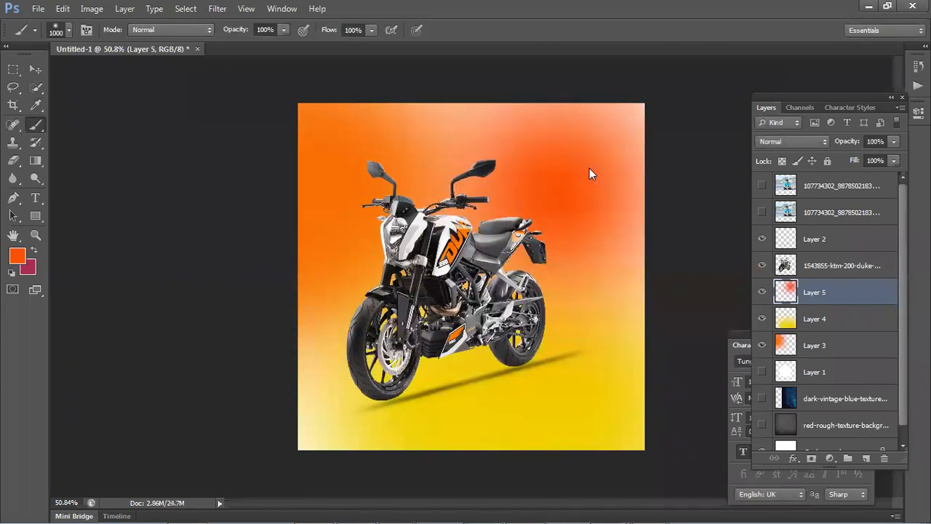
click(575, 131)
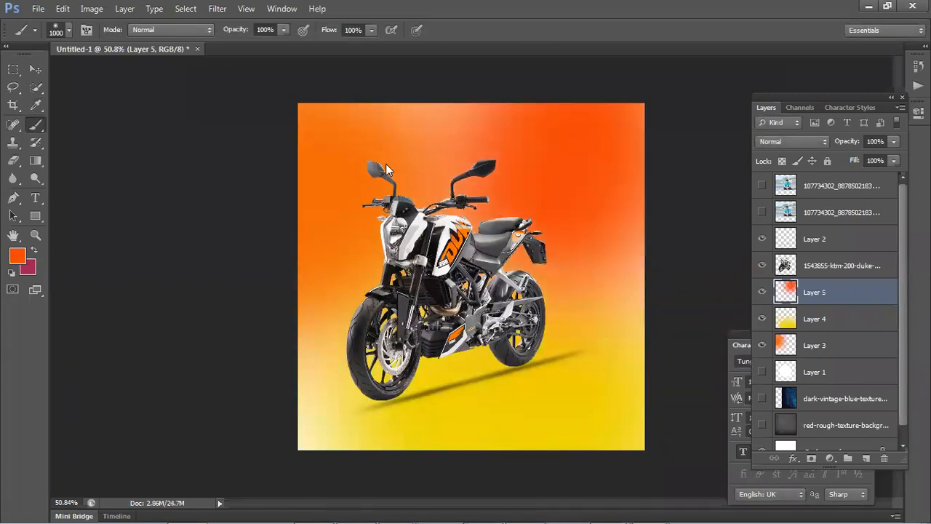
click(36, 69)
Step: Hide the KTM bike layer and its shadow on Layer 2
click(115, 150)
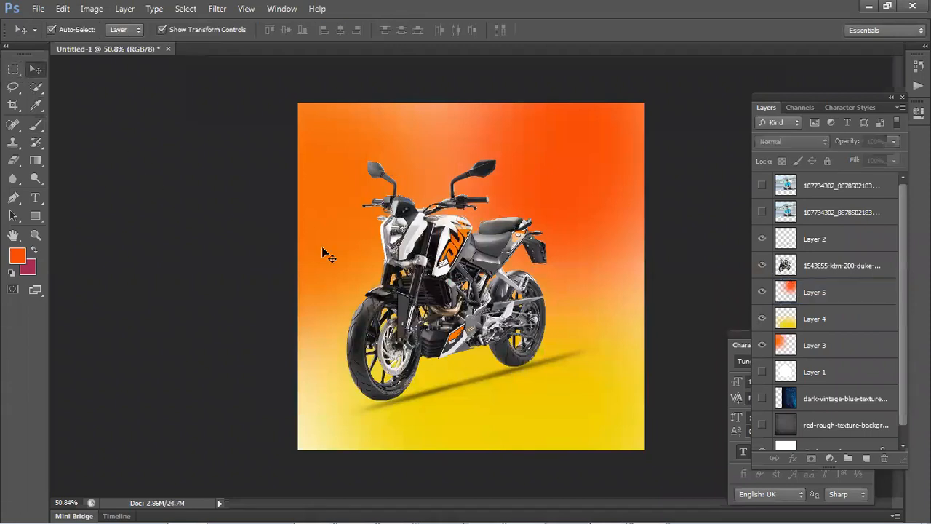
click(491, 390)
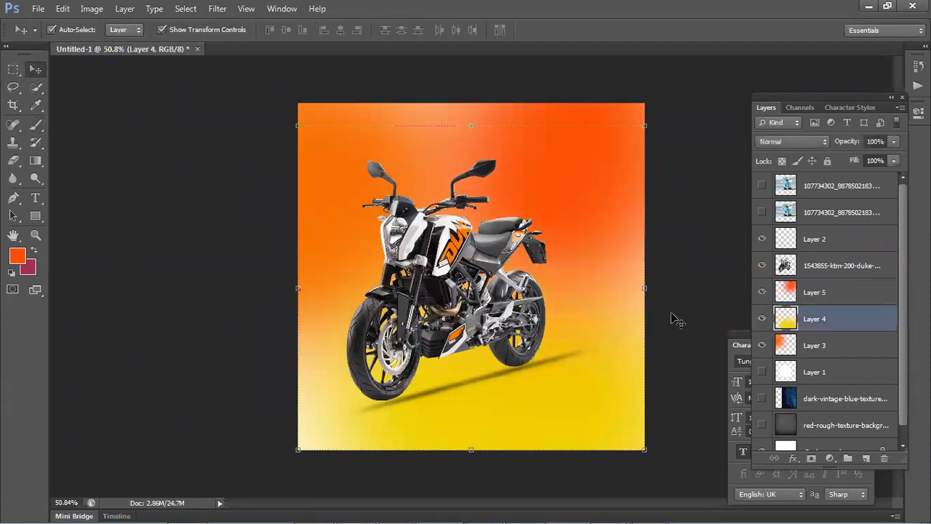
click(760, 266)
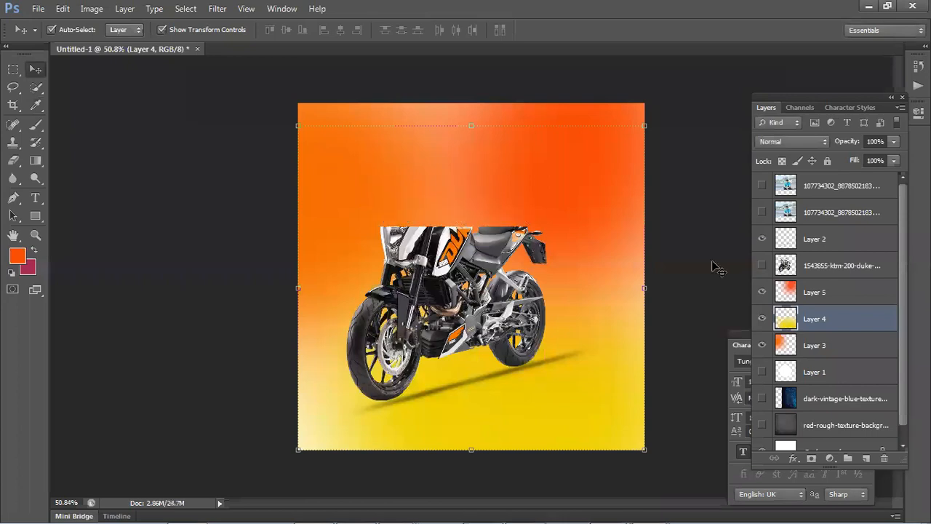
click(529, 357)
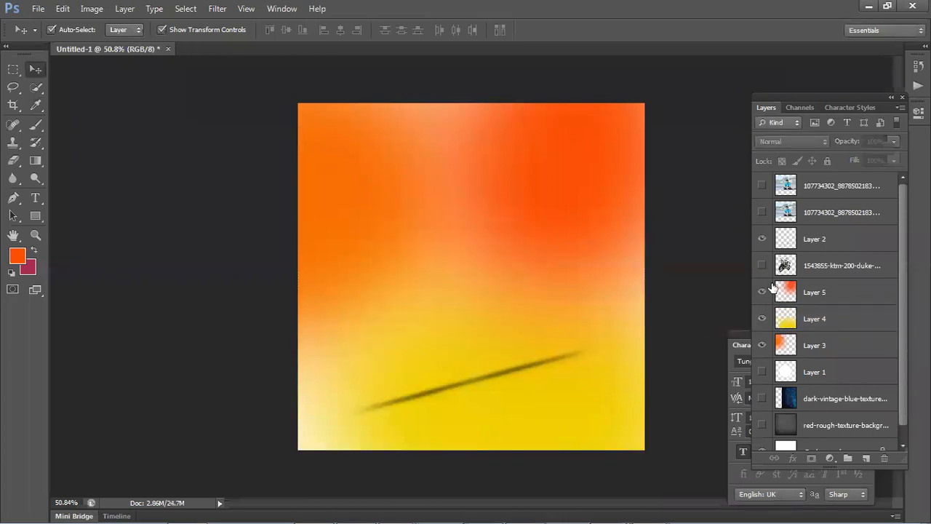
click(774, 243)
click(760, 239)
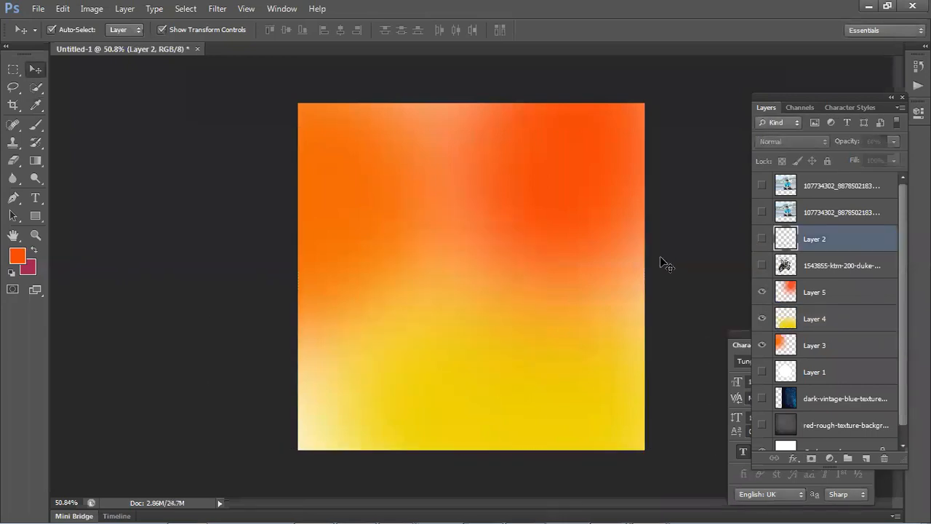
click(681, 346)
Step: Delete paint Layers 3 to 5 and add a fresh empty layer
drag(154, 175, 647, 413)
key(Delete)
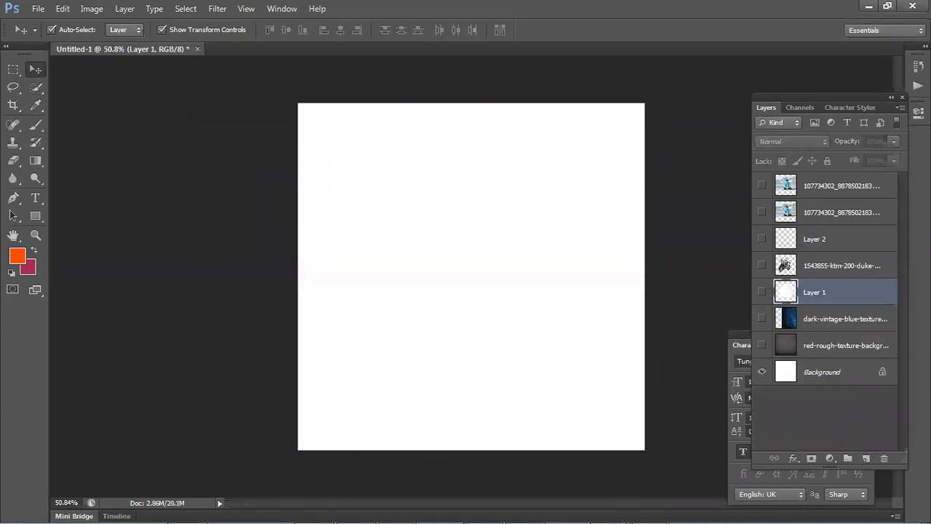
click(865, 458)
Step: Set the foreground colour to dark blue #005494 in the Color Picker
click(17, 256)
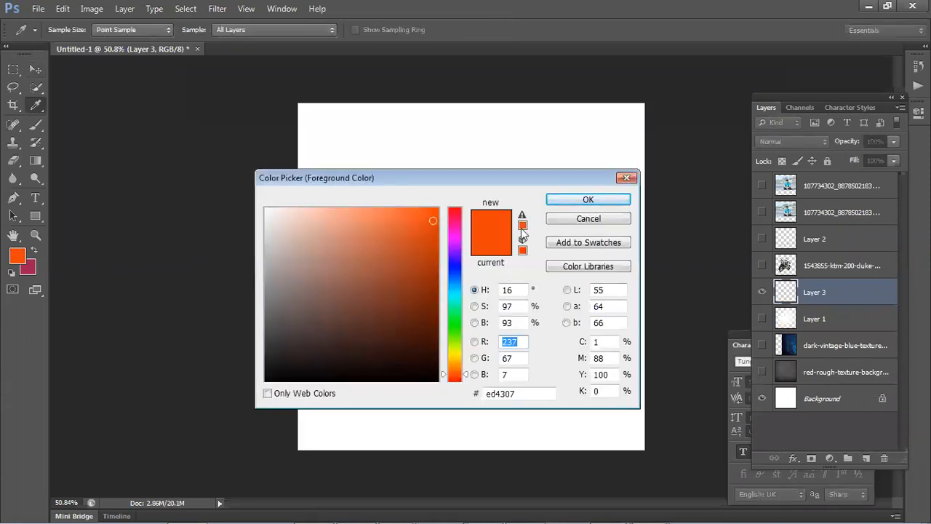
click(453, 280)
drag(455, 277, 454, 279)
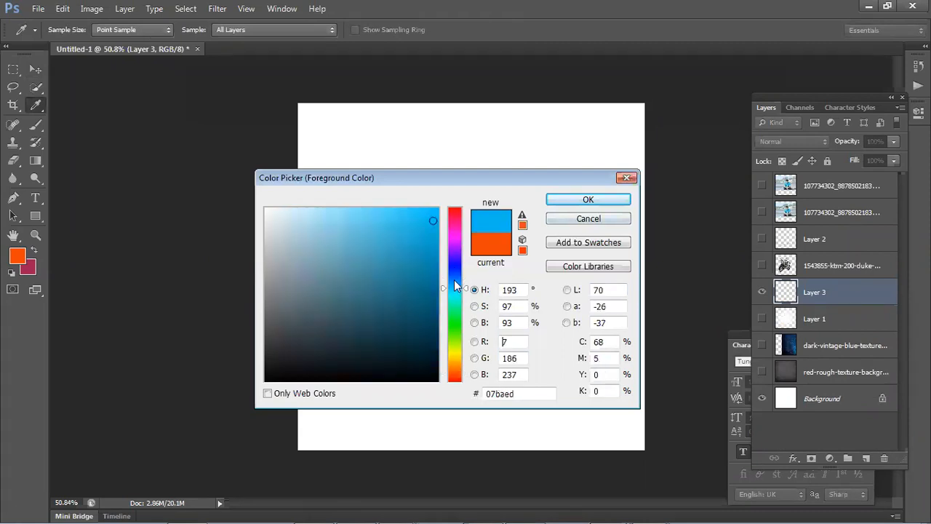
click(454, 280)
click(437, 264)
click(437, 264)
click(439, 276)
click(439, 280)
click(589, 200)
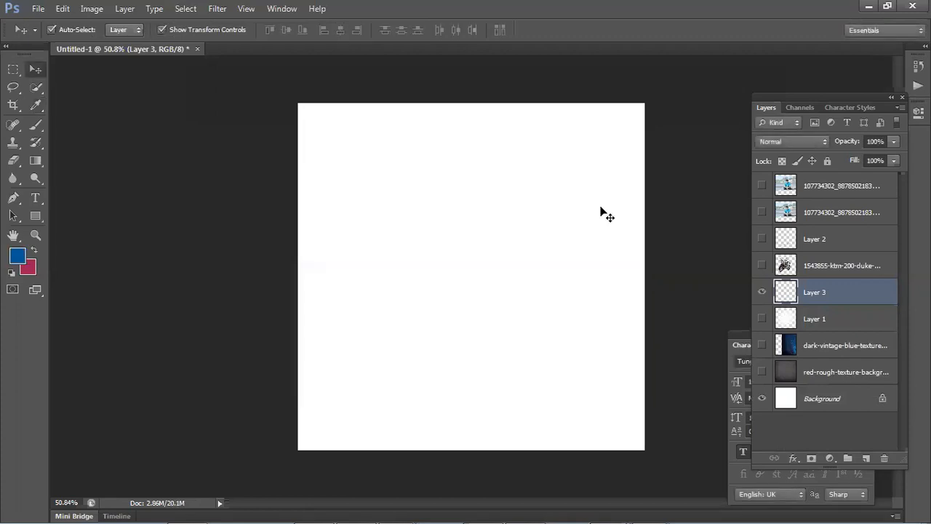
Step: Fill Layer 3 with the dark blue and add an empty layer above it
key(alt+Delete)
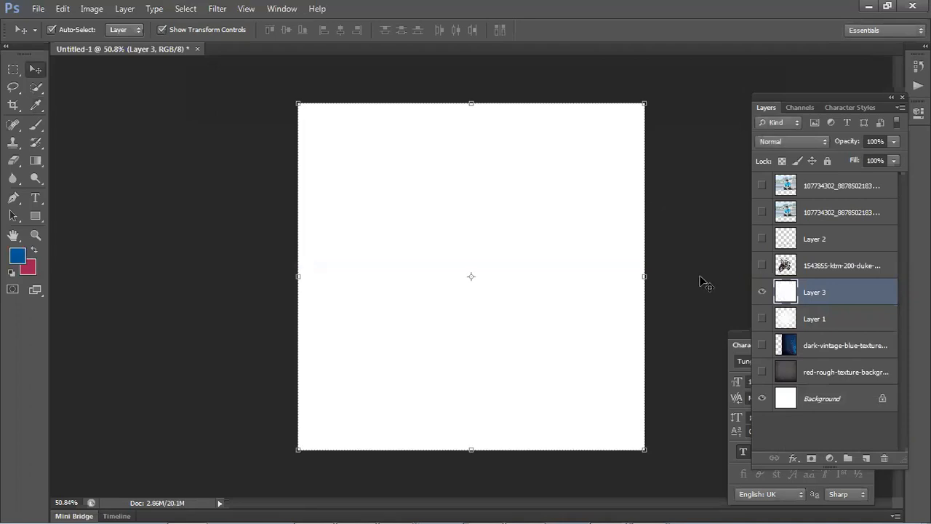
key(ctrl+BackSpace)
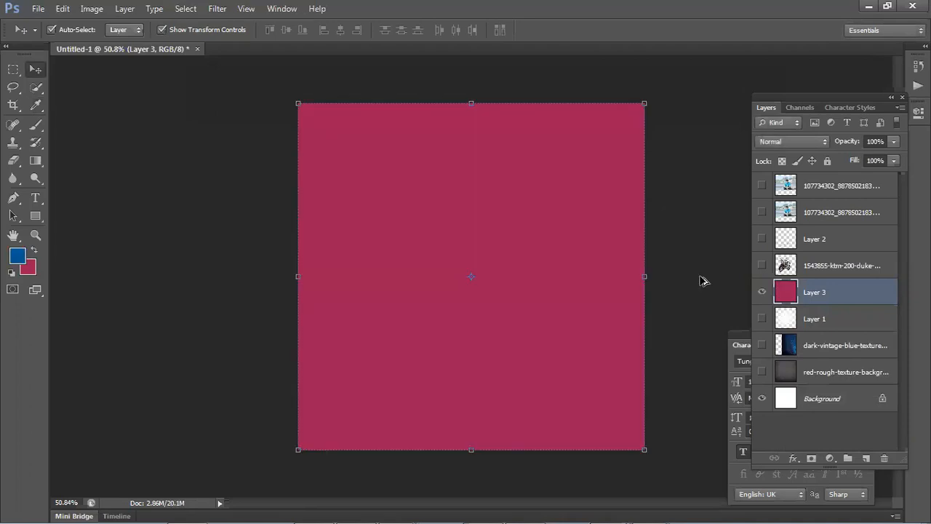
key(alt+Delete)
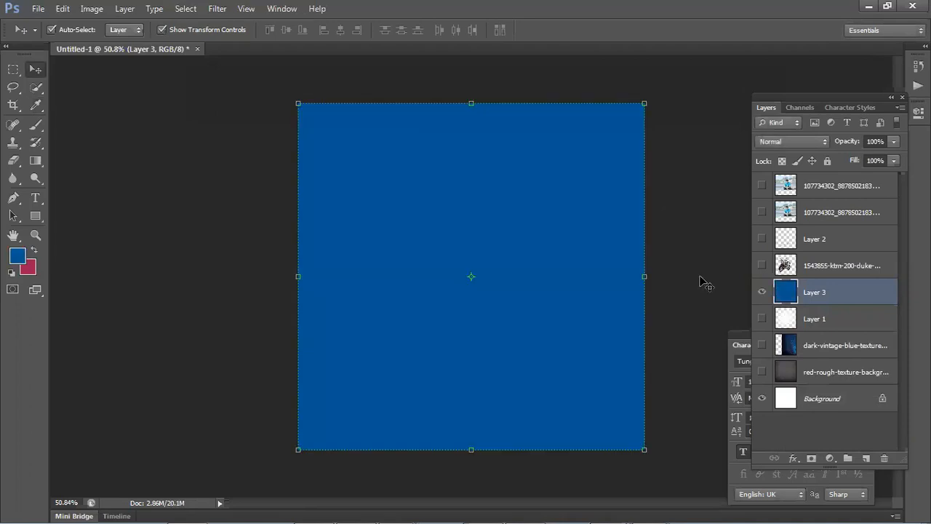
click(865, 458)
click(36, 124)
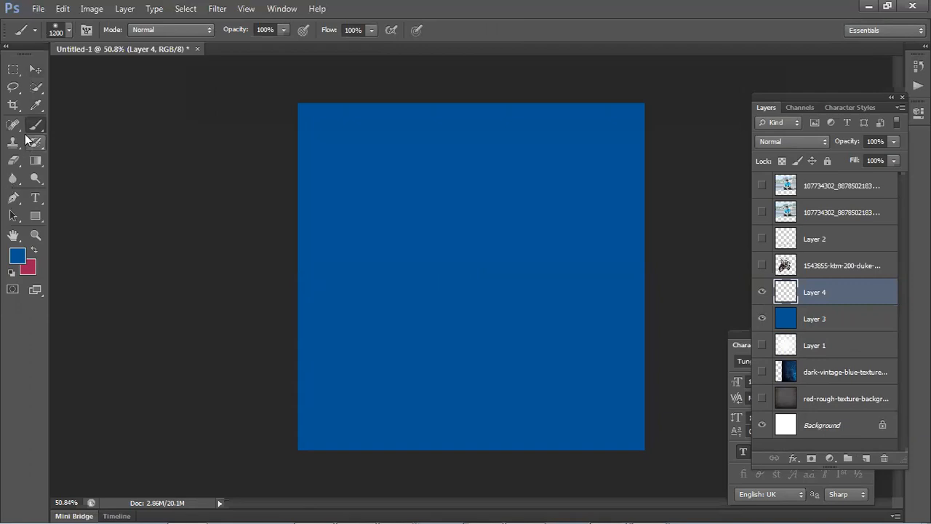
Step: Pick bright blue #008df9 and stamp one large soft glow at the canvas centre on Layer 4
click(22, 261)
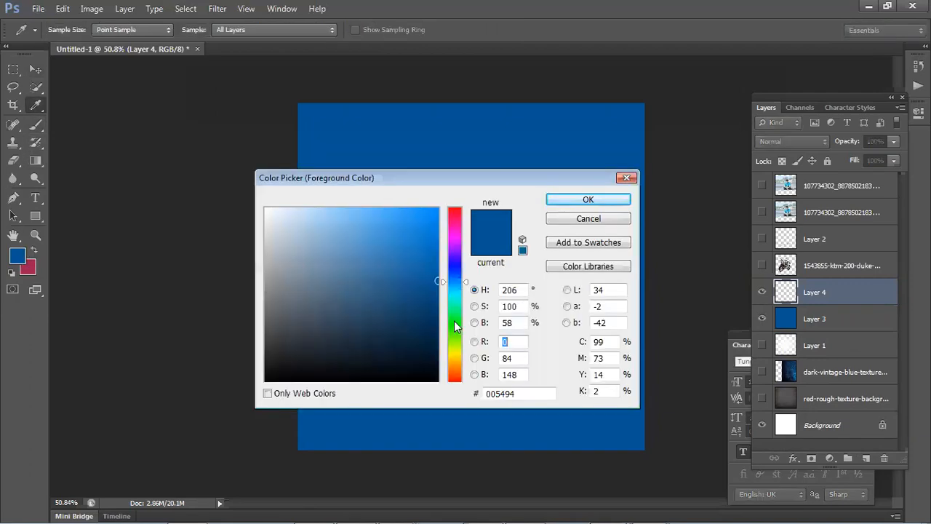
drag(437, 222, 450, 211)
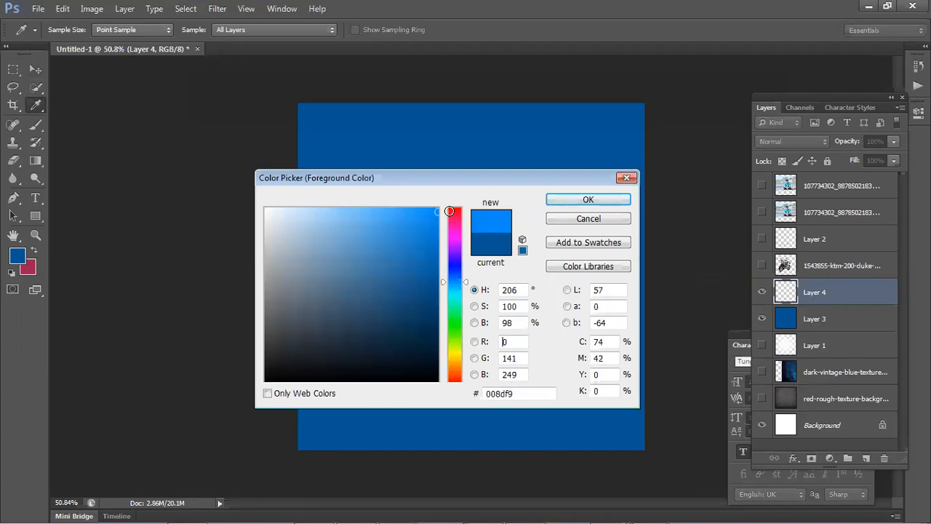
key(b)
click(605, 198)
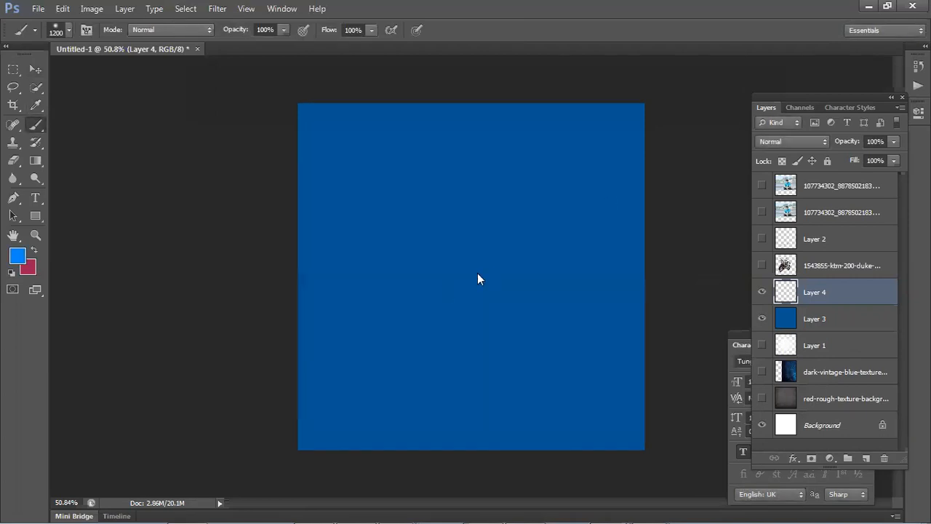
click(472, 275)
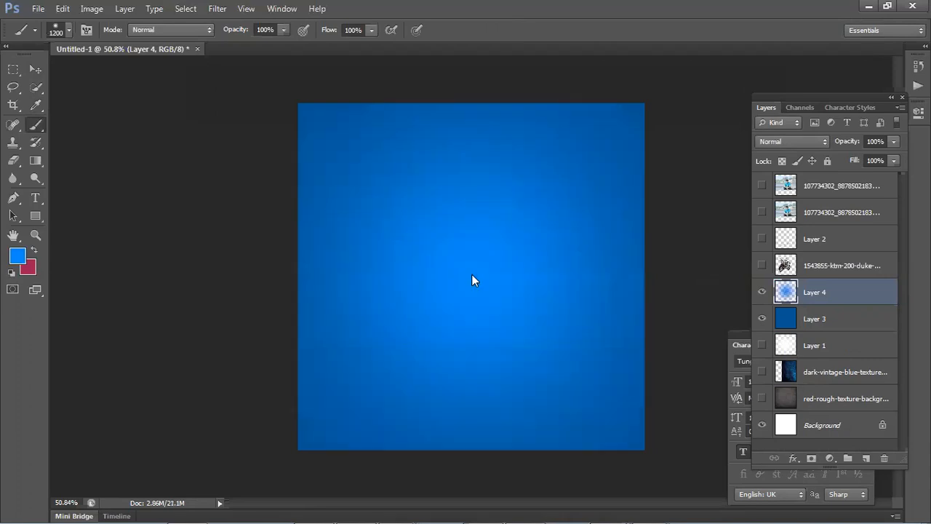
click(36, 69)
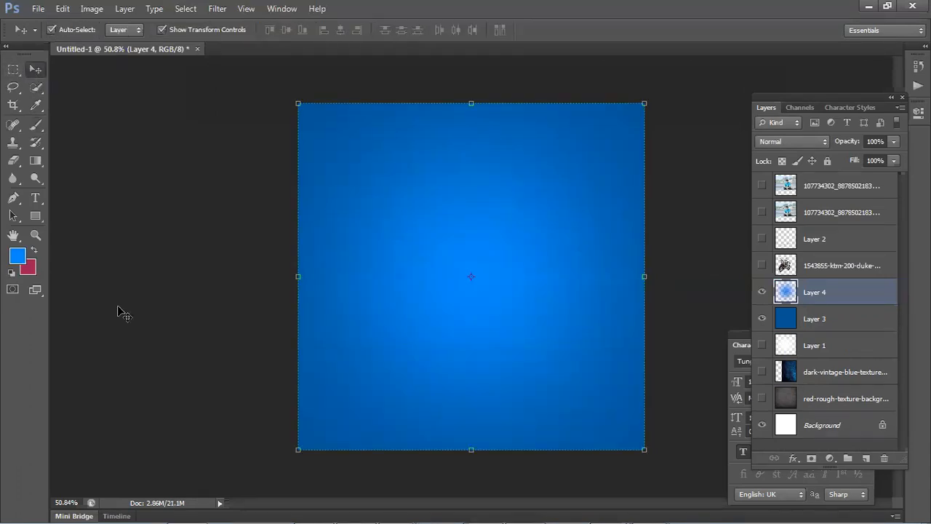
click(117, 305)
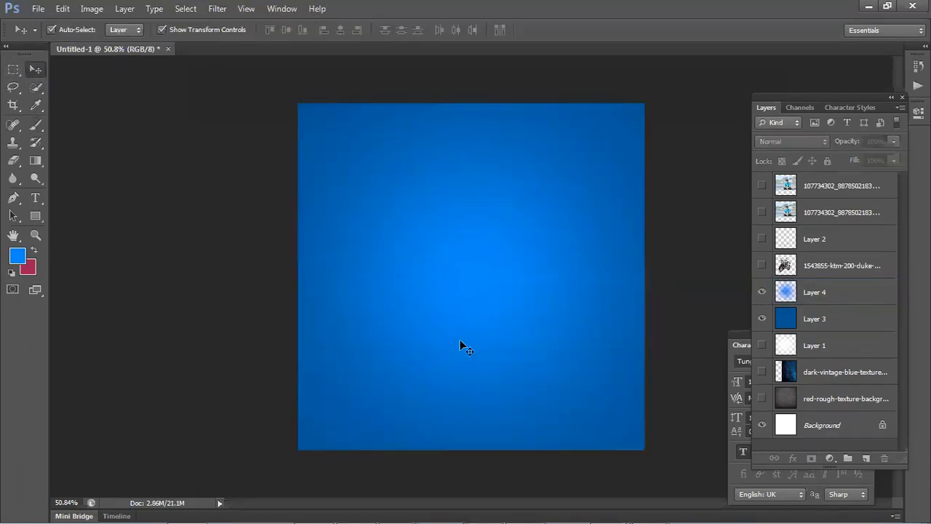
Step: Hide the KTM bike and dark blue Layer 3 so the glow sits on white, then reposition it
click(761, 265)
click(762, 239)
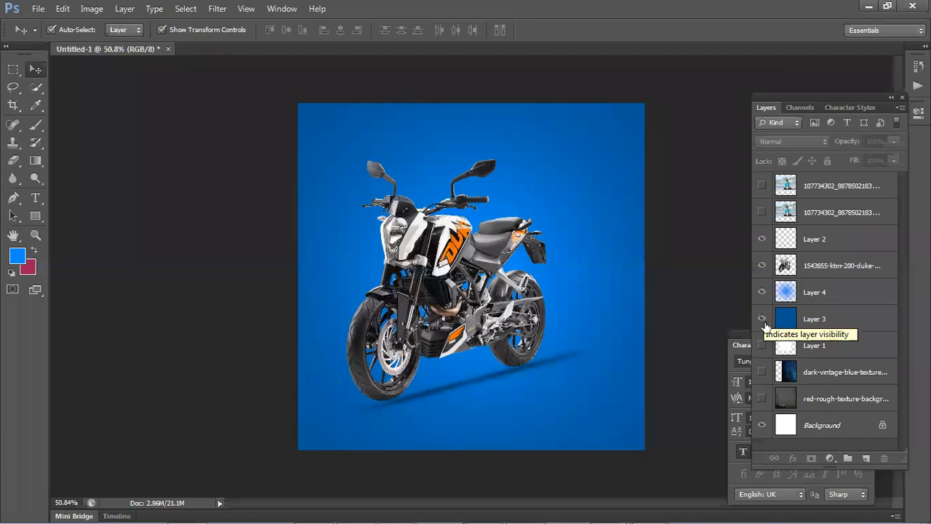
click(762, 292)
click(763, 265)
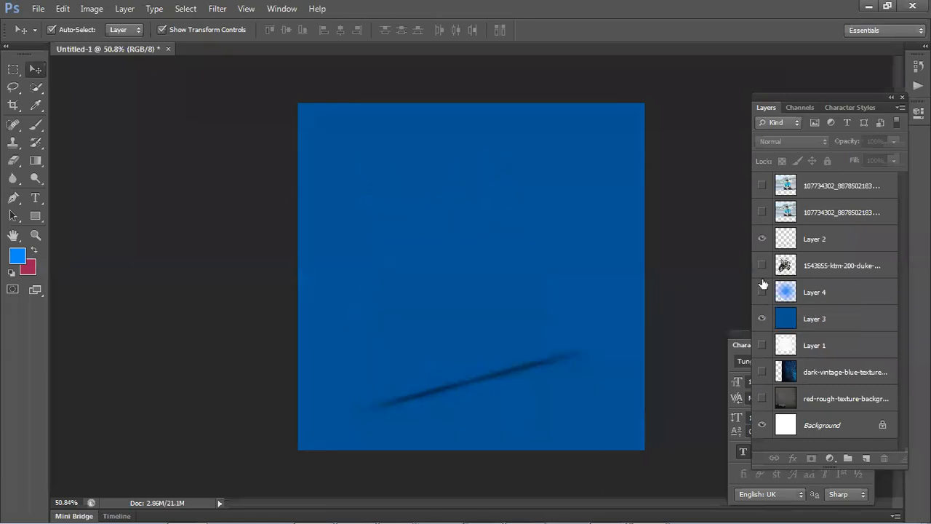
click(762, 319)
click(763, 318)
click(762, 291)
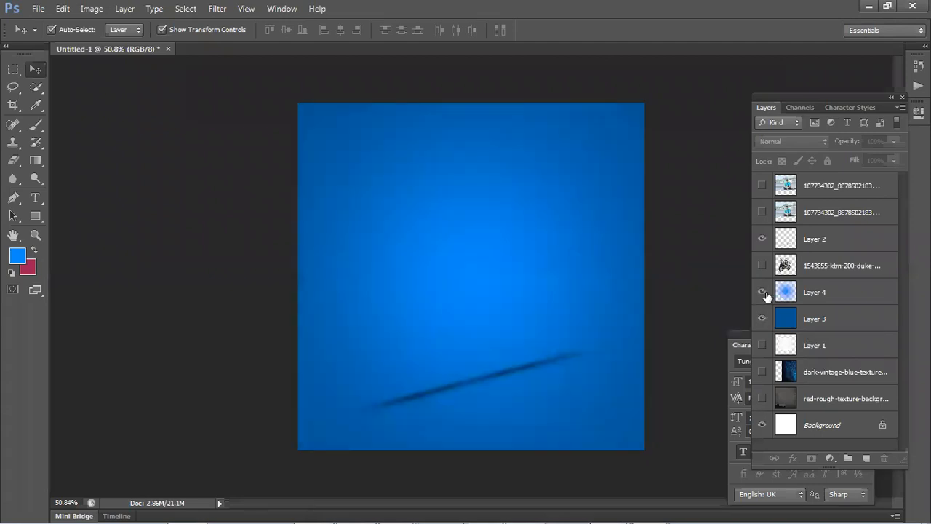
click(762, 291)
click(763, 291)
click(764, 318)
drag(524, 290, 448, 279)
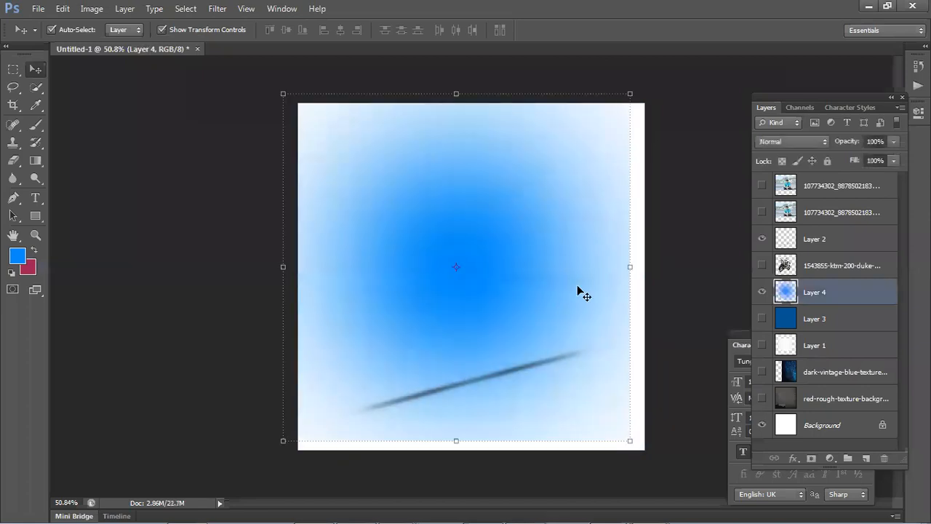
Step: Delete the glow layer, add a new empty layer, and set the foreground colour to white
key(Delete)
key(ctrl+)
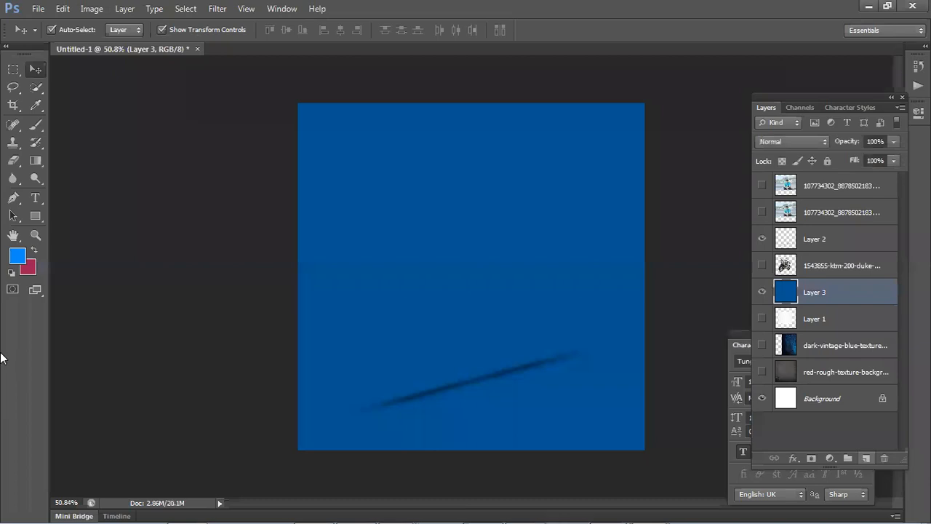
key(ctrl+shift+alt+n)
click(17, 260)
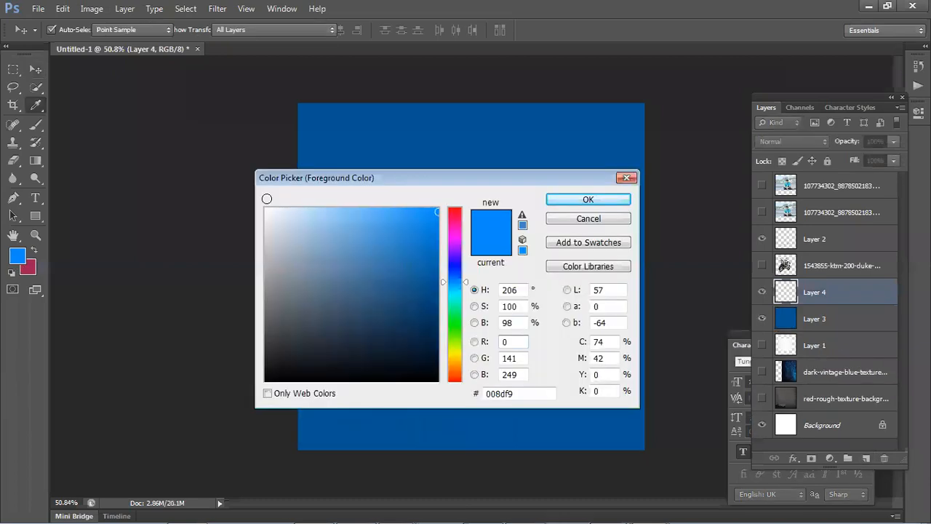
click(266, 209)
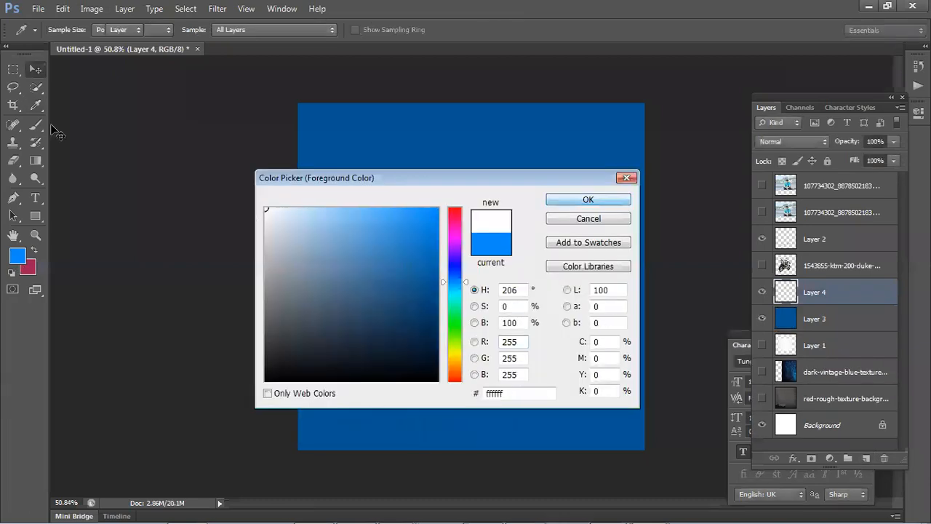
key(Return)
Step: Test a large soft white brush dab at the centre, then undo it
key(b)
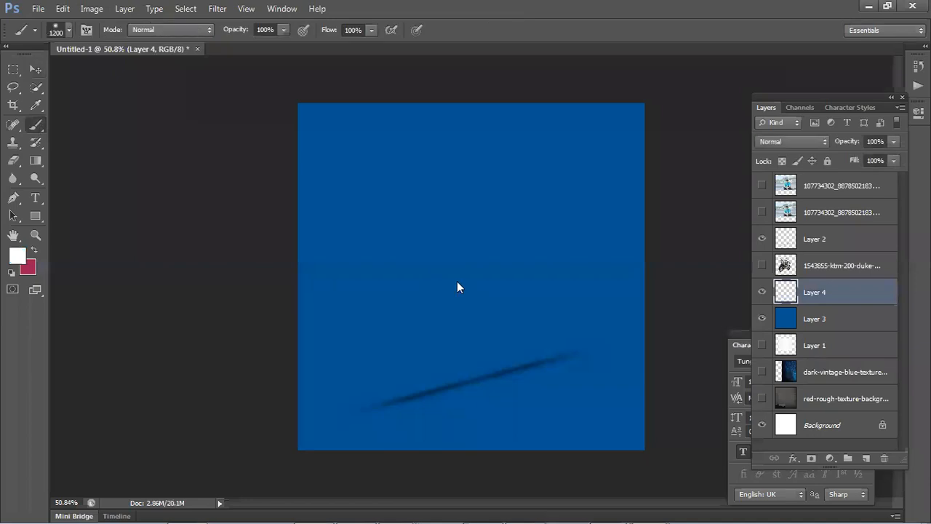
click(458, 275)
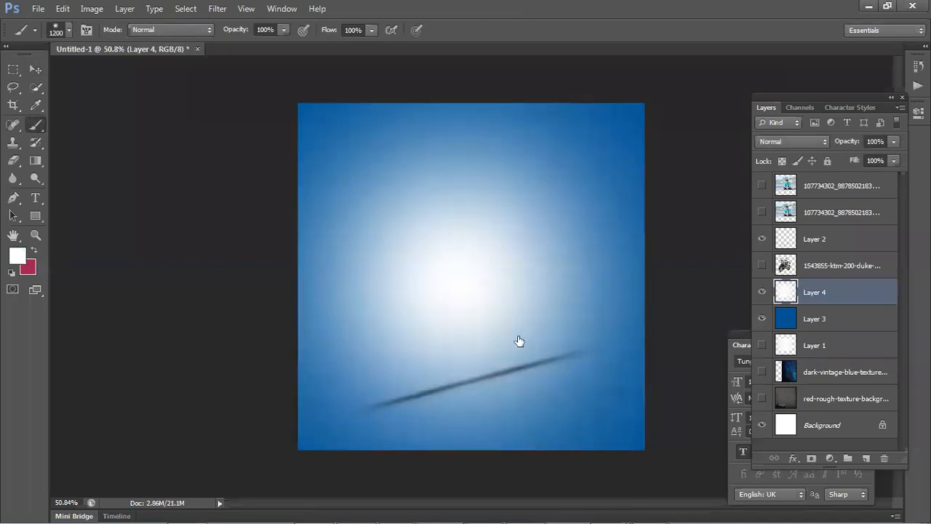
key(ctrl+z)
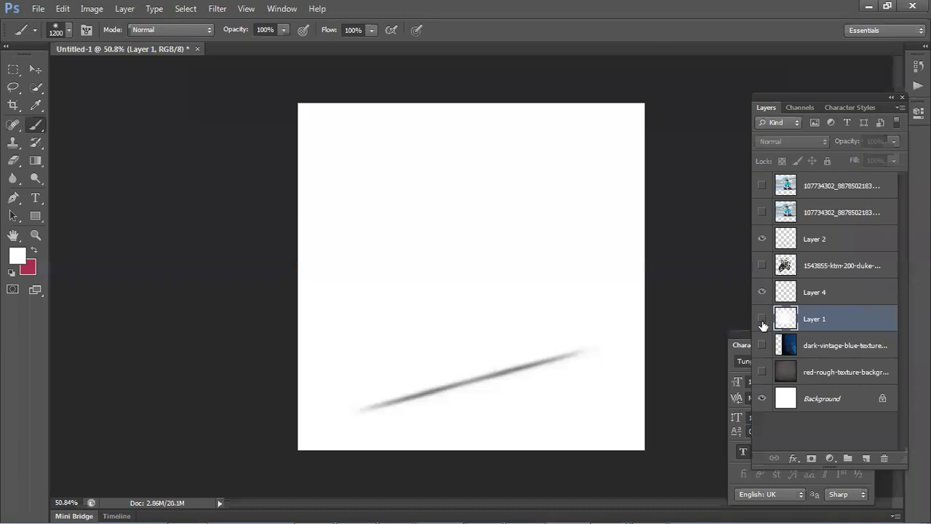
Step: Show the KTM bike over the red-rough grunge texture, hiding the dark-vintage-blue texture and white Layer 1
click(762, 318)
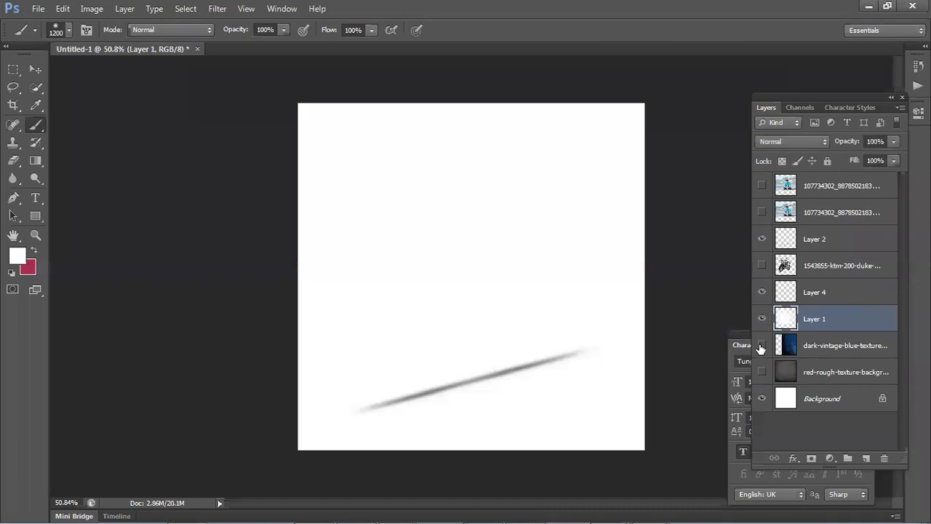
click(761, 344)
click(762, 371)
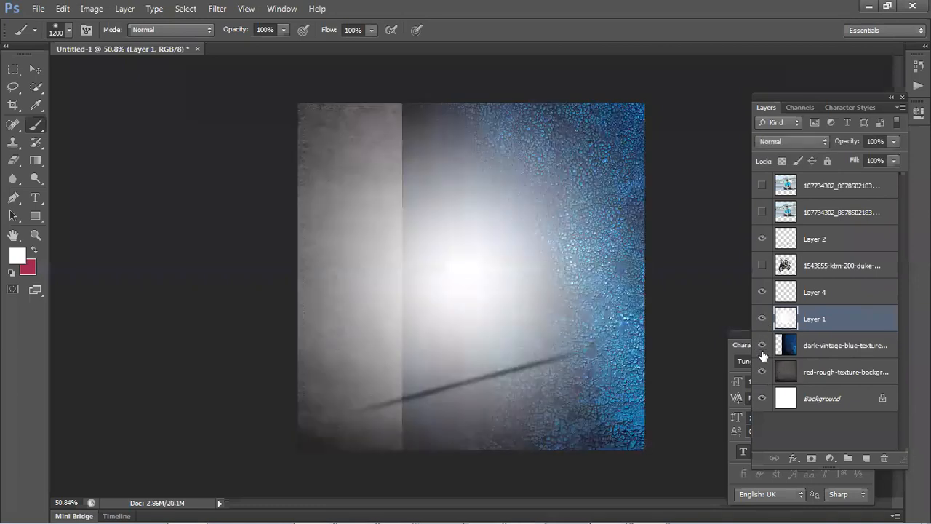
click(761, 345)
click(762, 265)
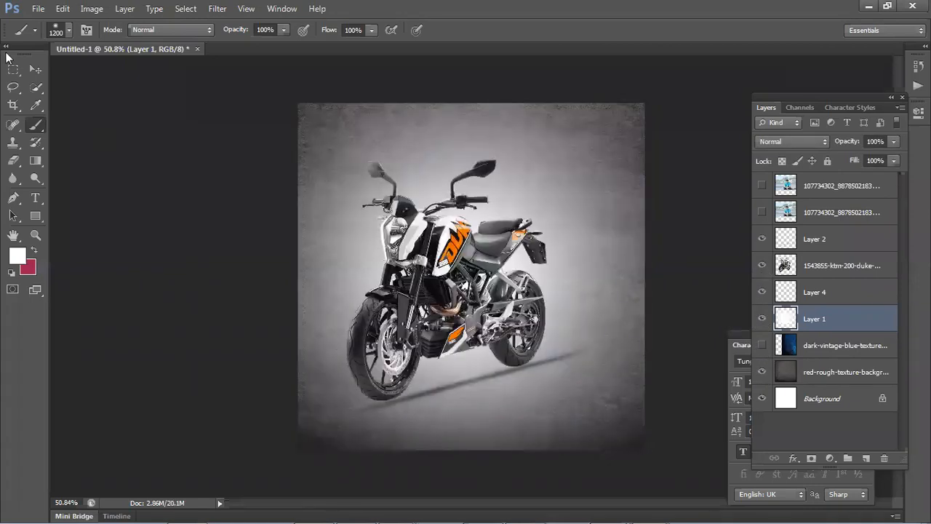
click(35, 68)
click(593, 280)
click(565, 269)
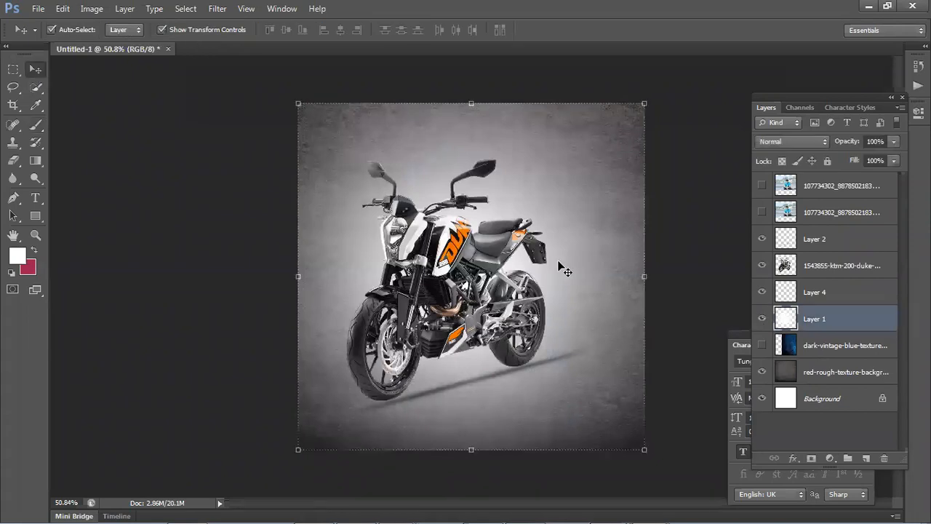
click(762, 318)
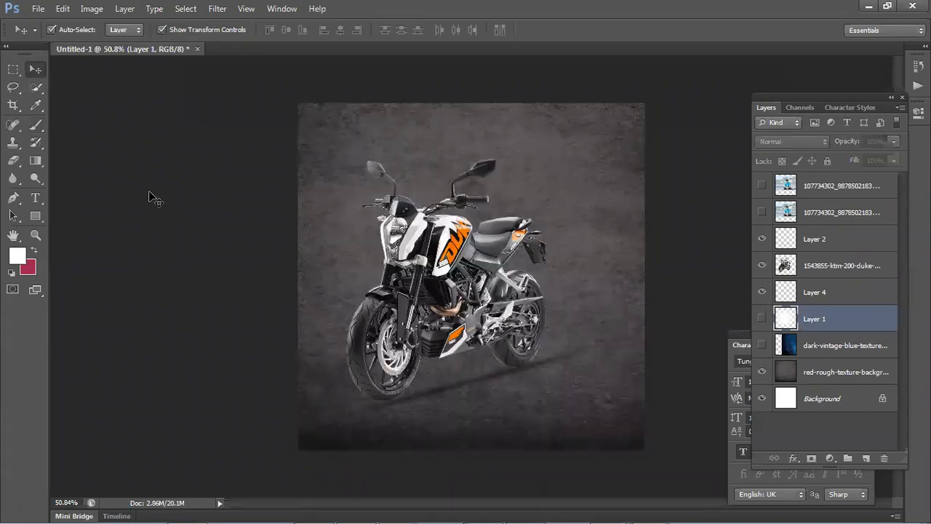
click(154, 198)
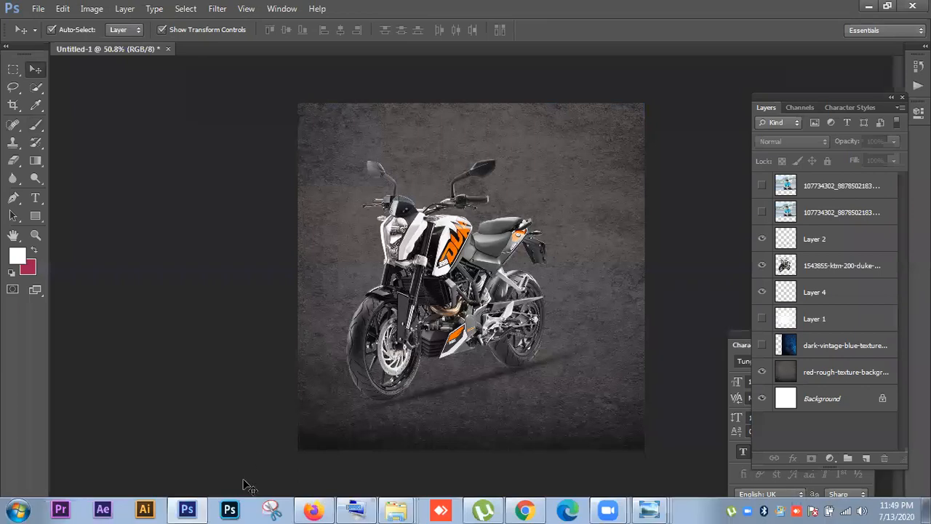
Step: Select the 100 px splatter brush and target Layer 4
click(36, 123)
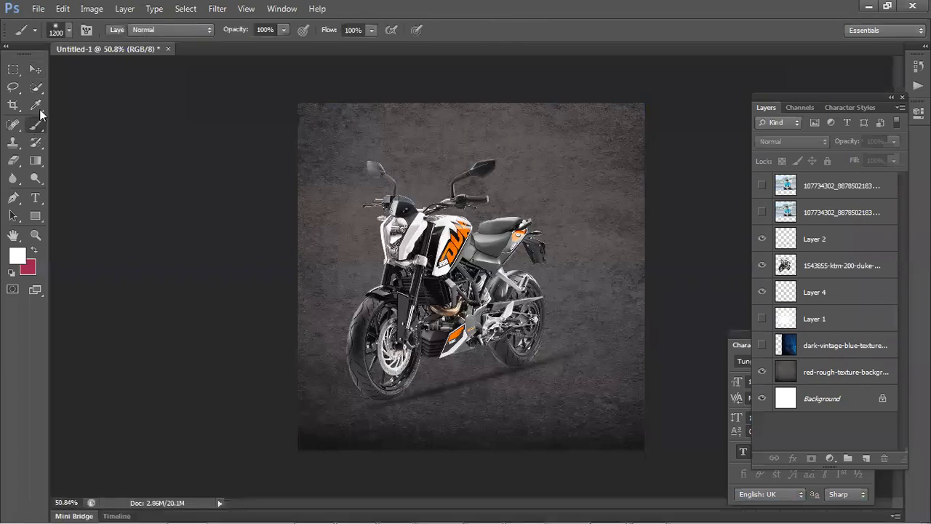
click(66, 34)
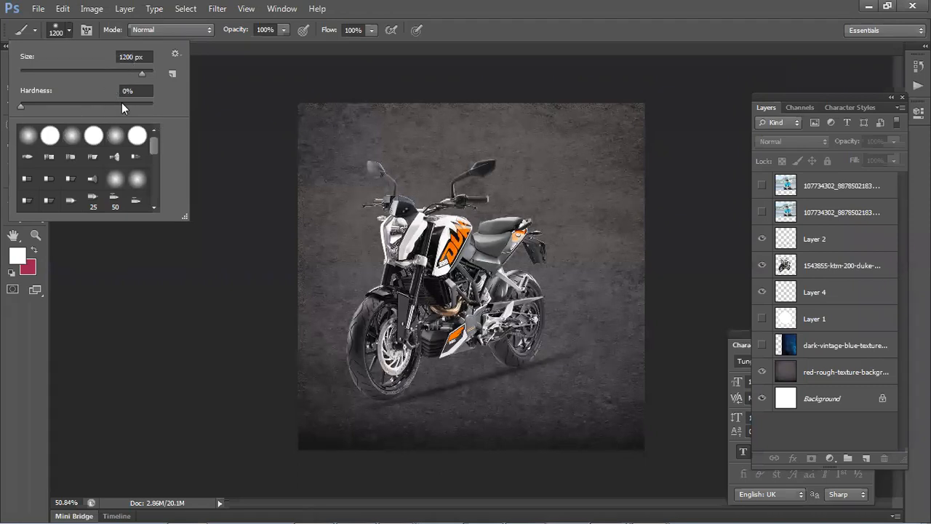
mouse_move(155, 144)
mouse_down()
mouse_move(154, 197)
mouse_move(156, 138)
mouse_move(145, 122)
mouse_move(157, 157)
mouse_move(158, 198)
mouse_move(151, 164)
mouse_move(148, 173)
mouse_move(154, 195)
mouse_up()
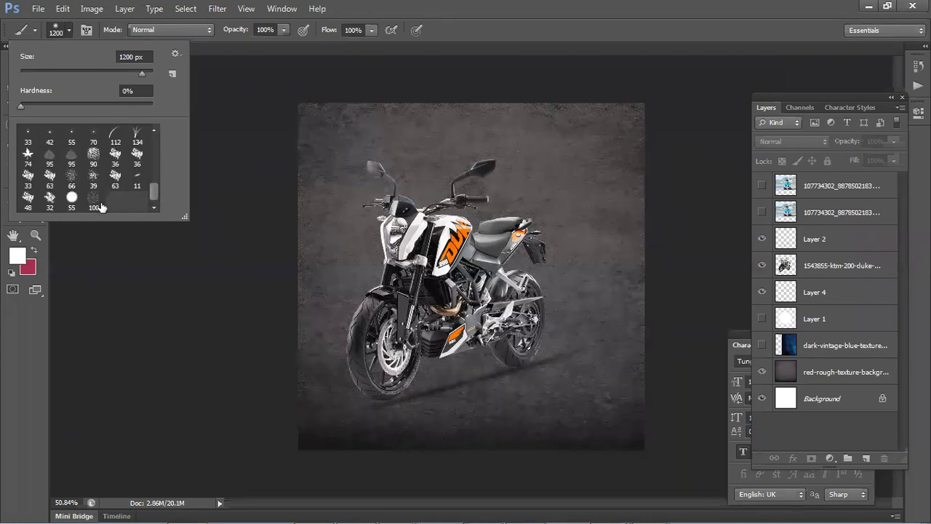
click(94, 203)
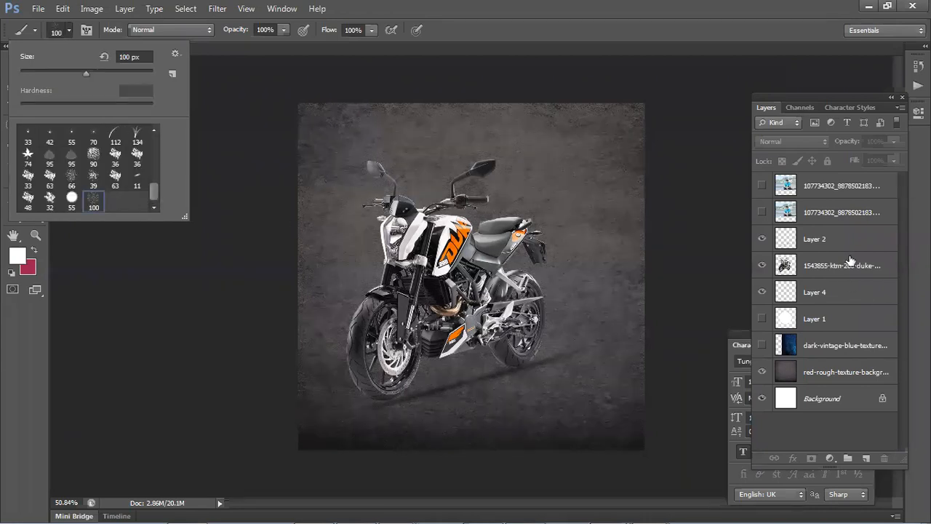
click(832, 294)
click(832, 294)
Step: Stamp white splatter around the bike, enlarging the brush up to 1100 px
click(541, 226)
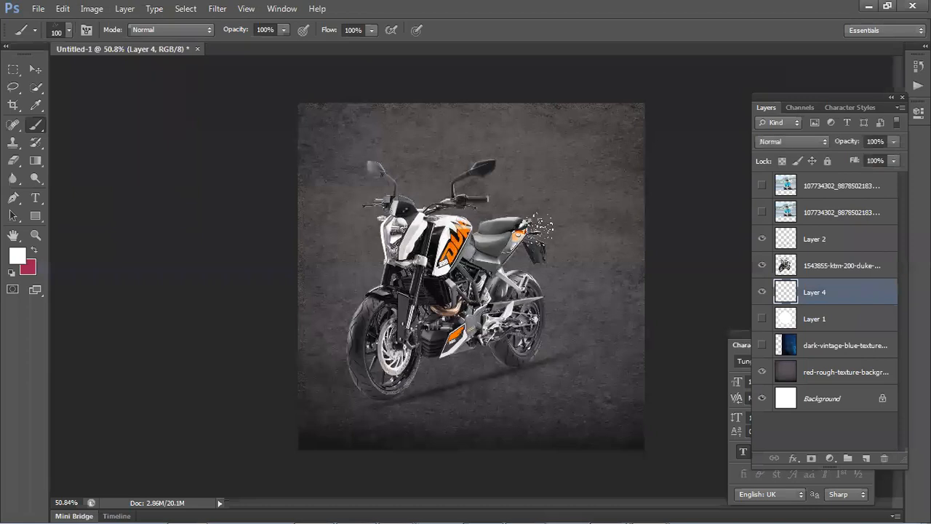
key(bracketright)
key(bracketright)
key(bracketright)
key(bracketright)
key(bracketright)
key(bracketright)
key(bracketright)
key(bracketright)
key(bracketright)
key(bracketright)
key(bracketright)
key(bracketright)
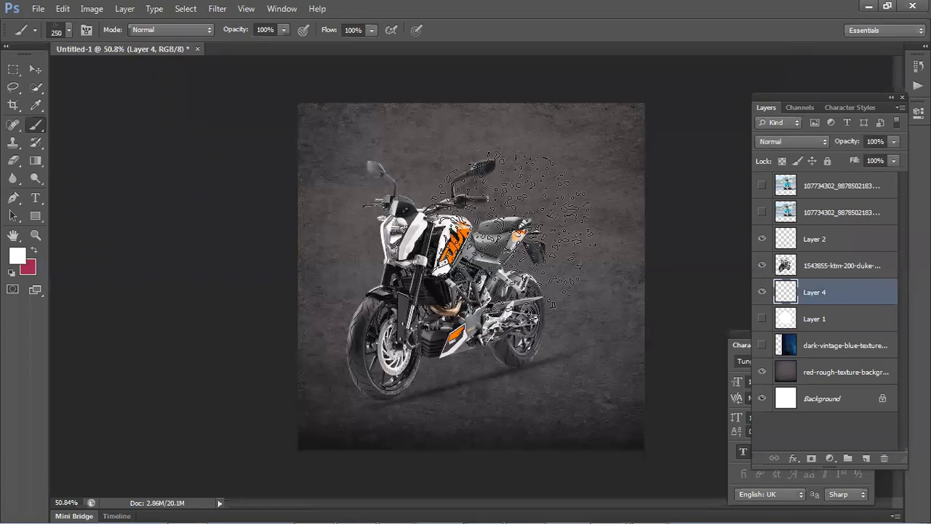
key(bracketright)
key(bracketright)
click(495, 269)
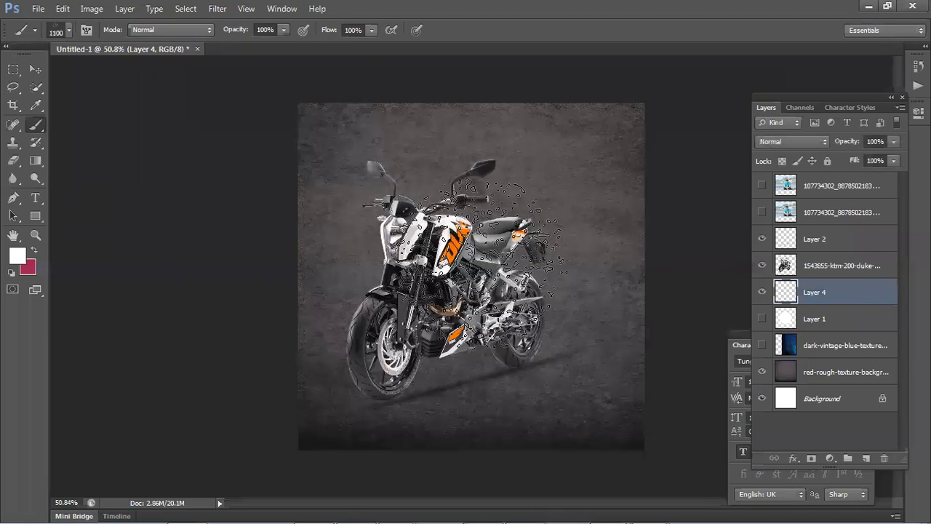
click(434, 263)
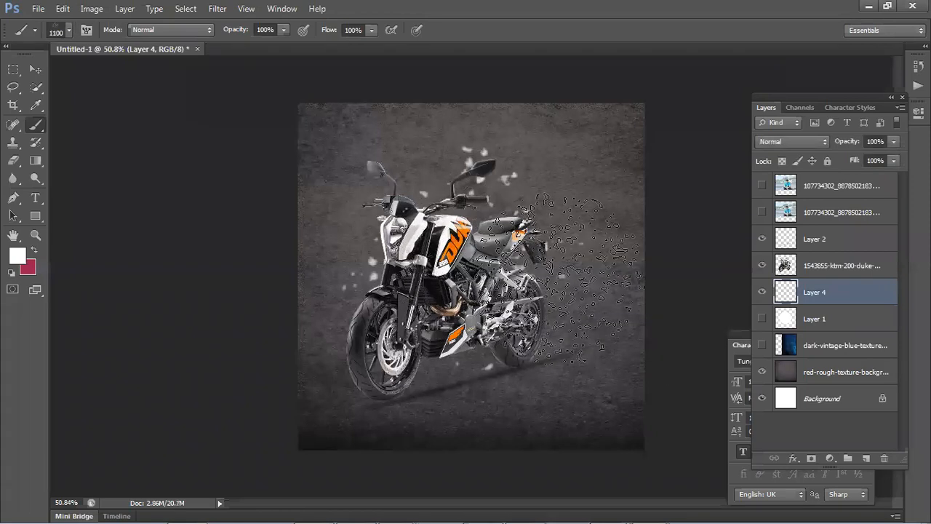
click(509, 274)
Step: Stamp white tyre-track marks behind the bike on both sides, then delete the layer
click(547, 284)
click(571, 285)
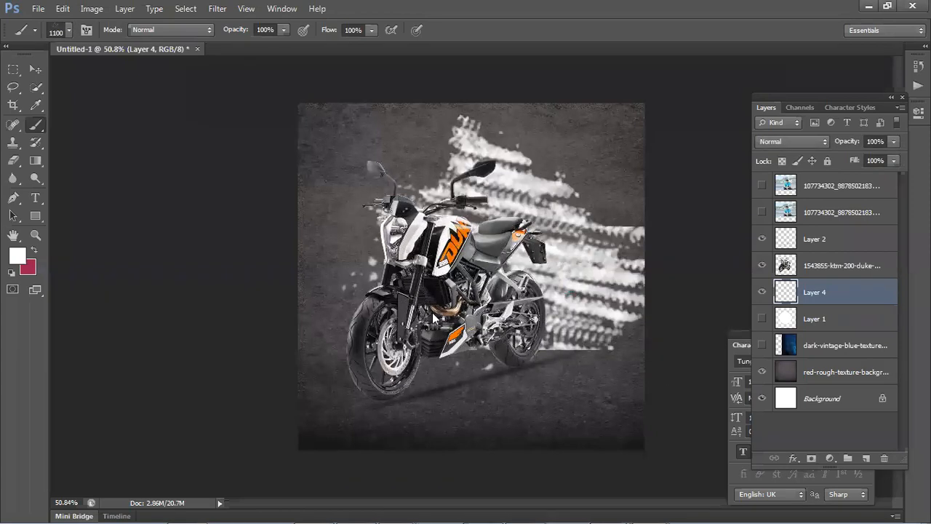
click(560, 305)
click(598, 267)
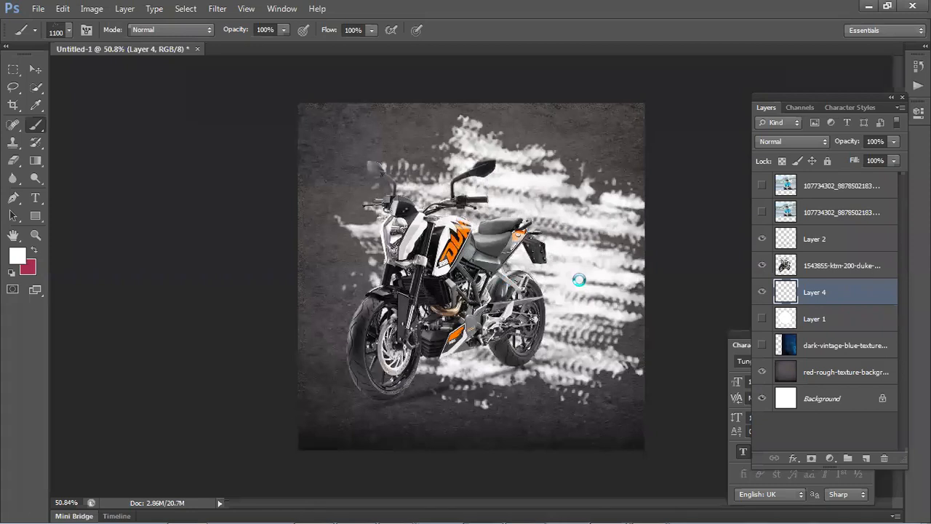
click(192, 244)
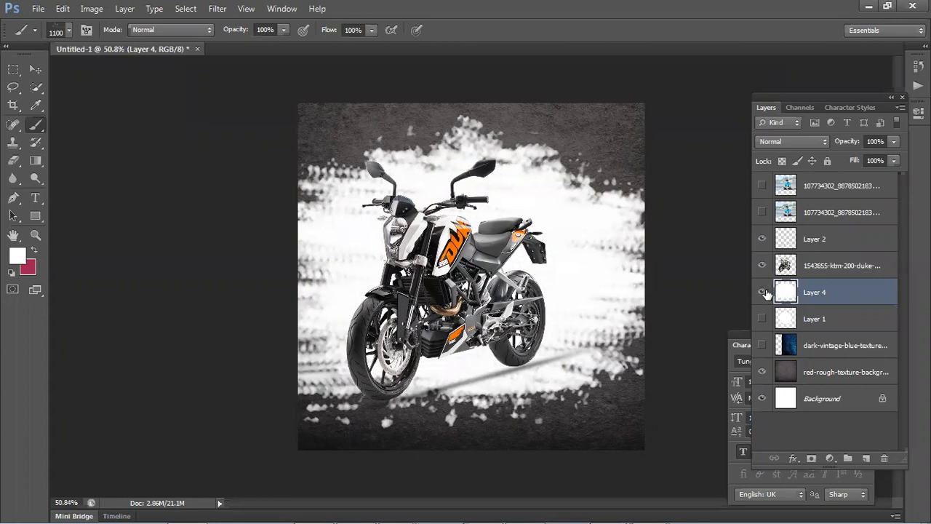
key(Delete)
Step: Add a new layer, choose the 23 px brush at about 1000 px, and paint soft white patches
click(864, 460)
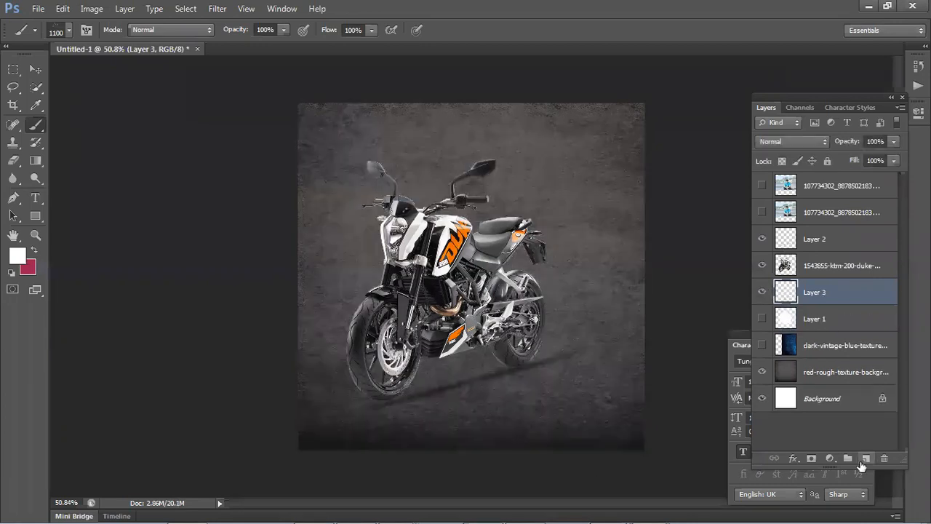
click(68, 32)
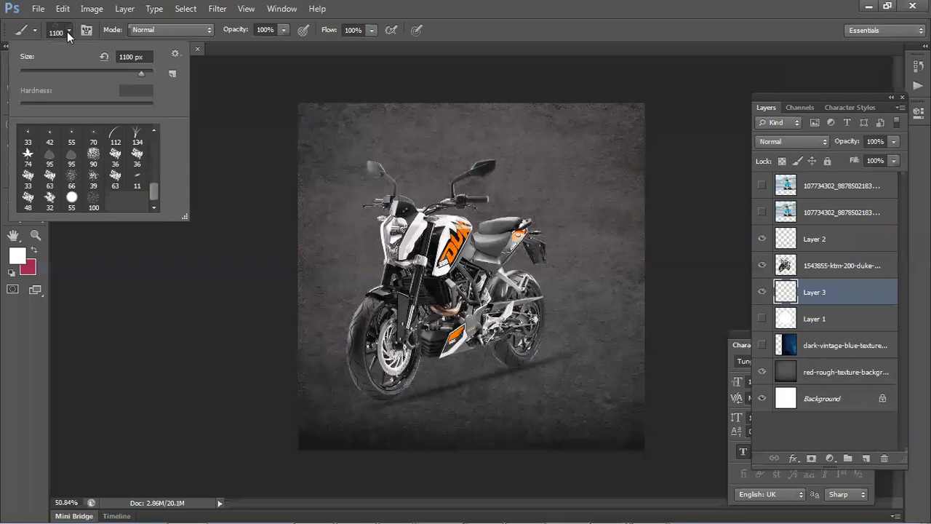
drag(154, 190, 148, 174)
click(30, 184)
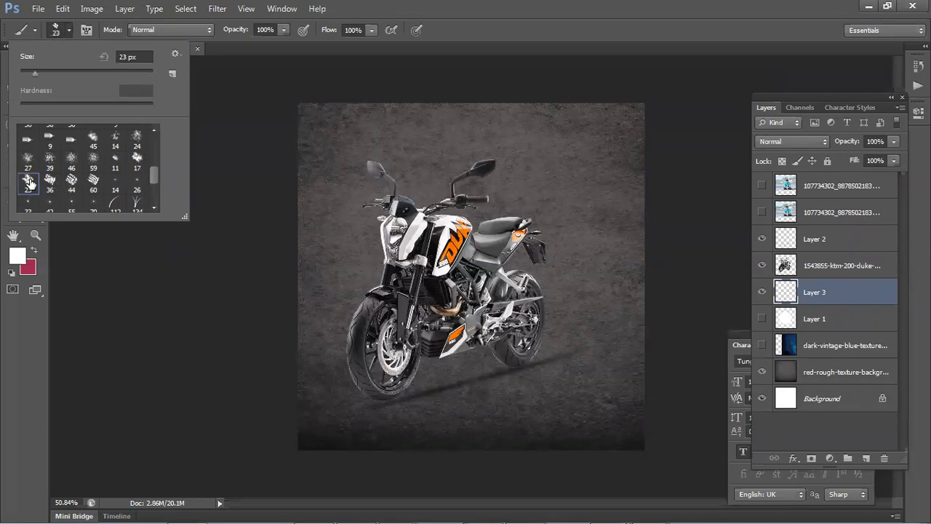
click(448, 6)
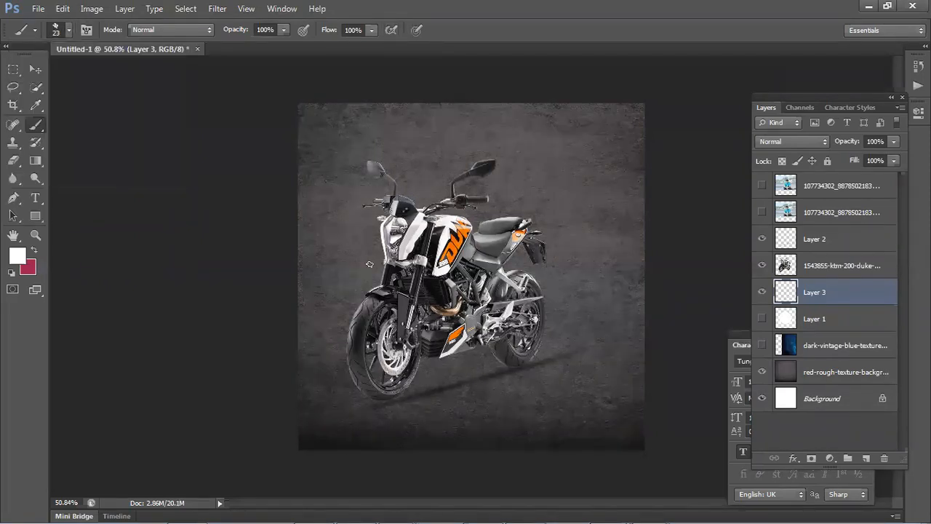
key(bracketright)
key(bracketright)
key(bracketright)
key(bracketright)
key(bracketright)
key(bracketright)
key(bracketright)
key(bracketright)
key(bracketright)
key(bracketright)
key(bracketright)
key(bracketright)
key(bracketright)
key(bracketright)
key(bracketright)
key(bracketright)
key(bracketright)
key(bracketright)
key(bracketright)
key(bracketright)
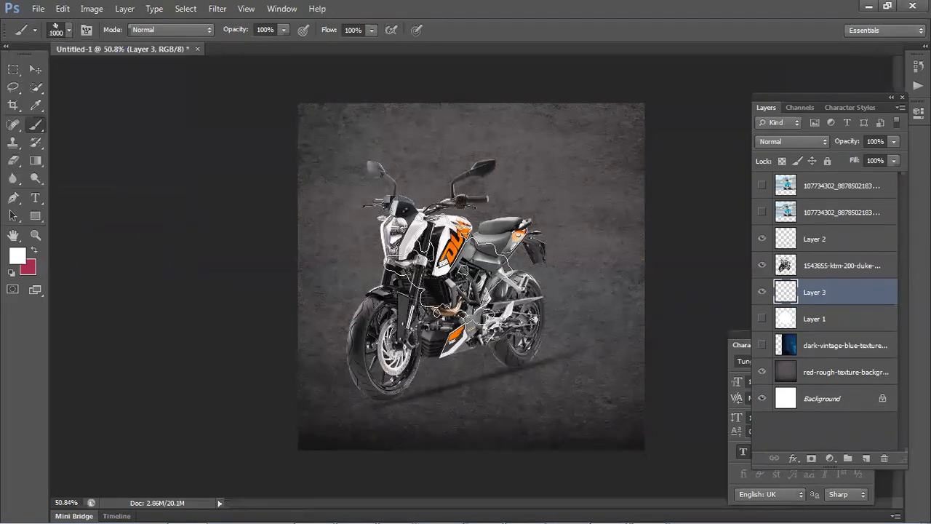
key(bracketleft)
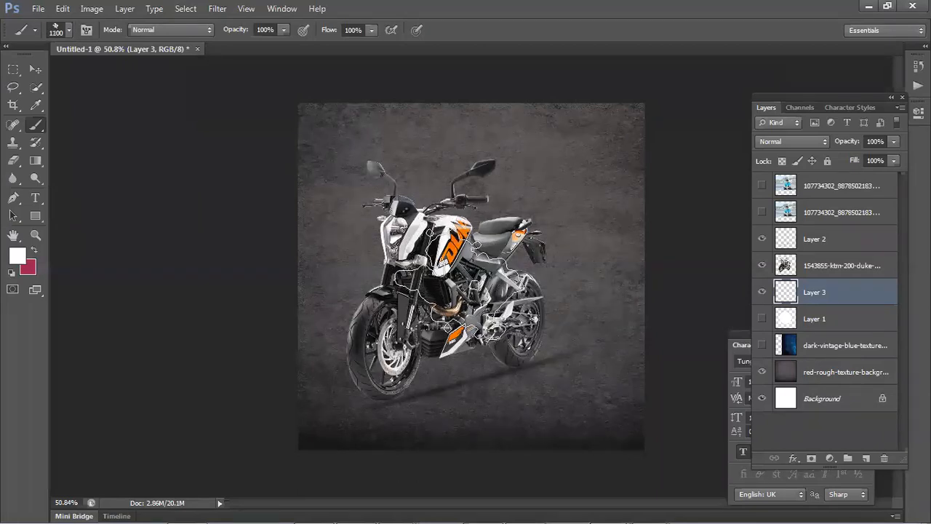
click(472, 280)
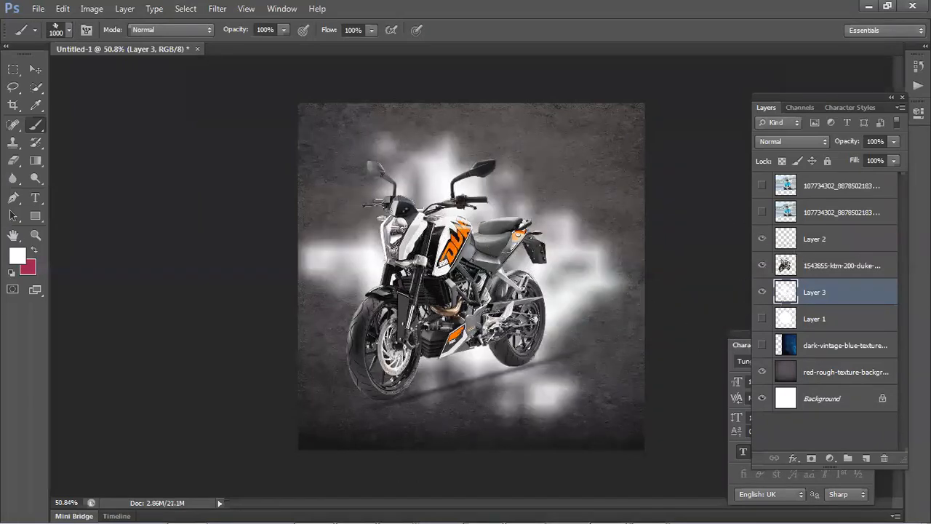
Step: Hide the KTM bike layer, then try and undo white and pink soft patches
click(762, 265)
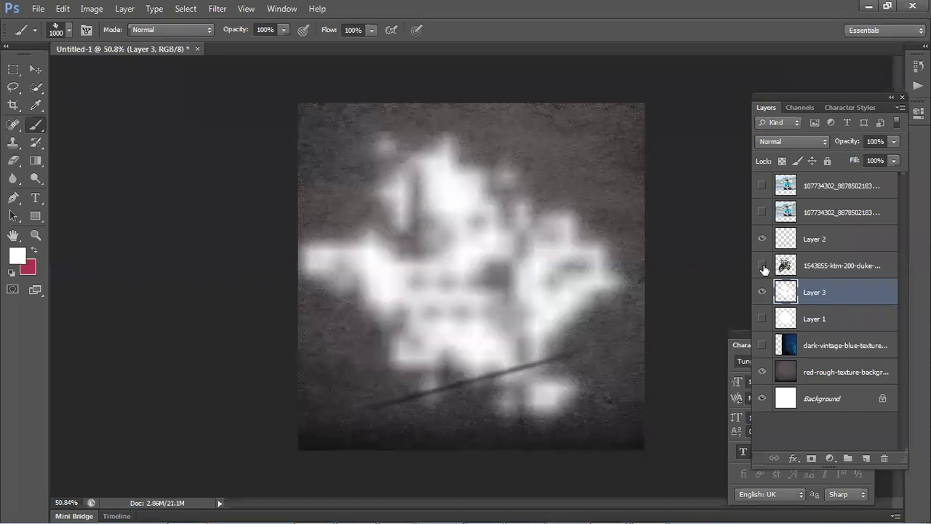
key(ctrl+z)
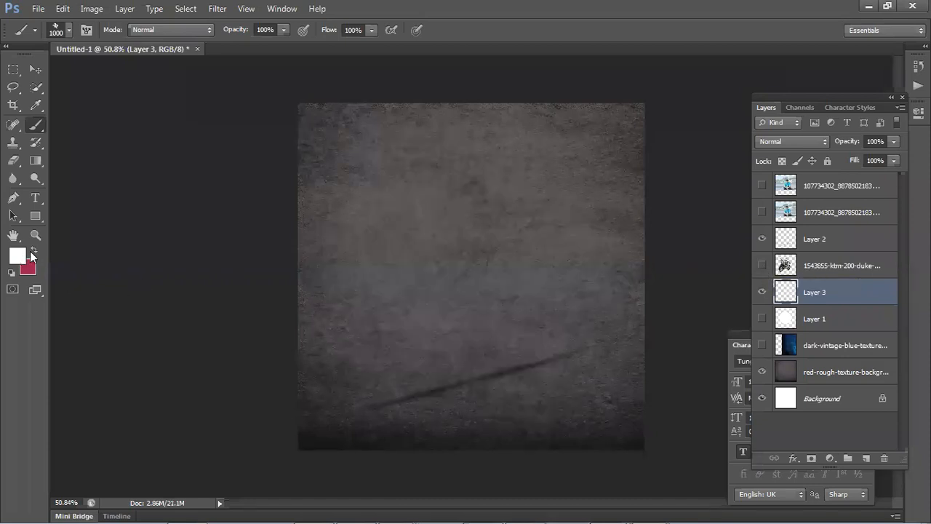
click(33, 251)
drag(472, 276, 552, 378)
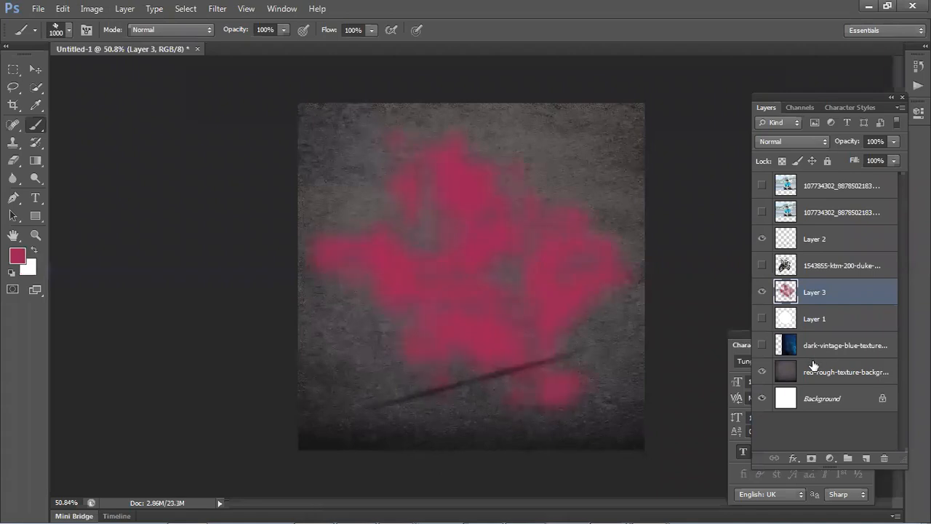
key(ctrl+z)
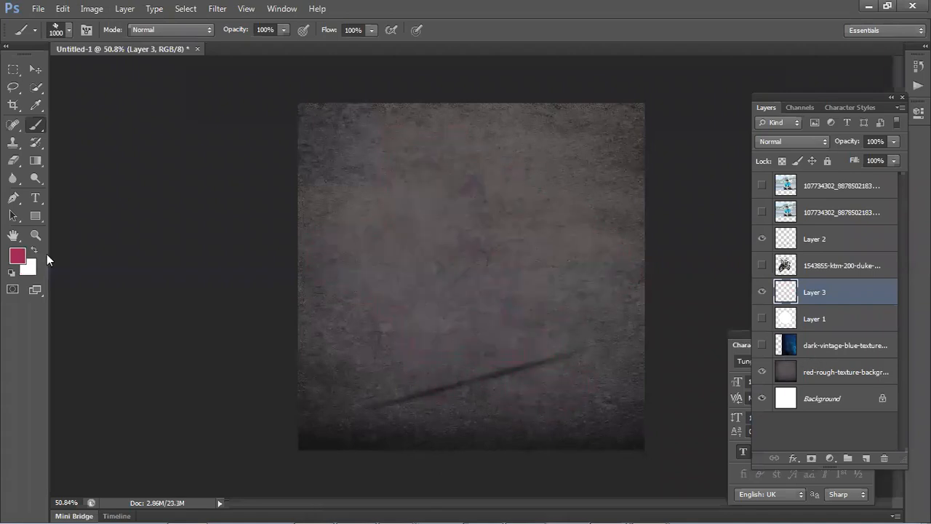
click(33, 250)
Step: Choose the 45 px brush preset and reset the brush presets to defaults
click(70, 27)
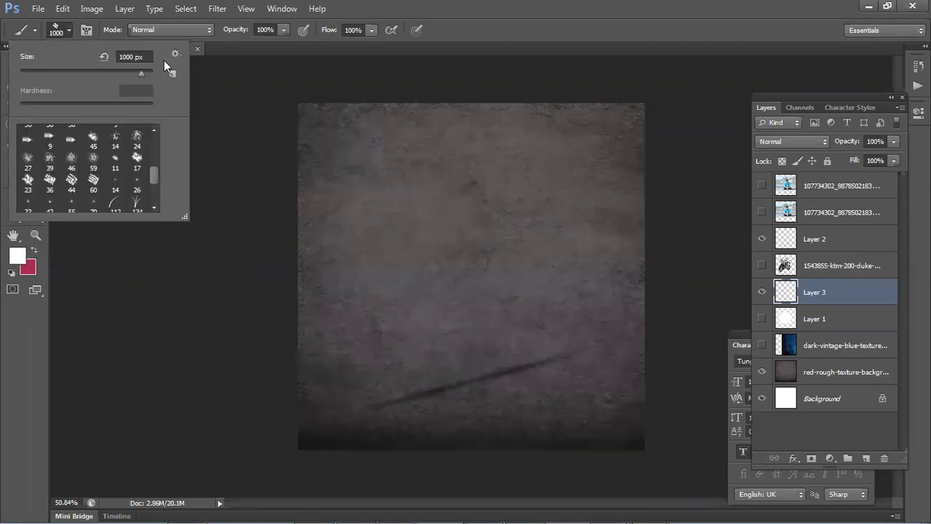
scroll(154, 162, up, 2)
click(93, 187)
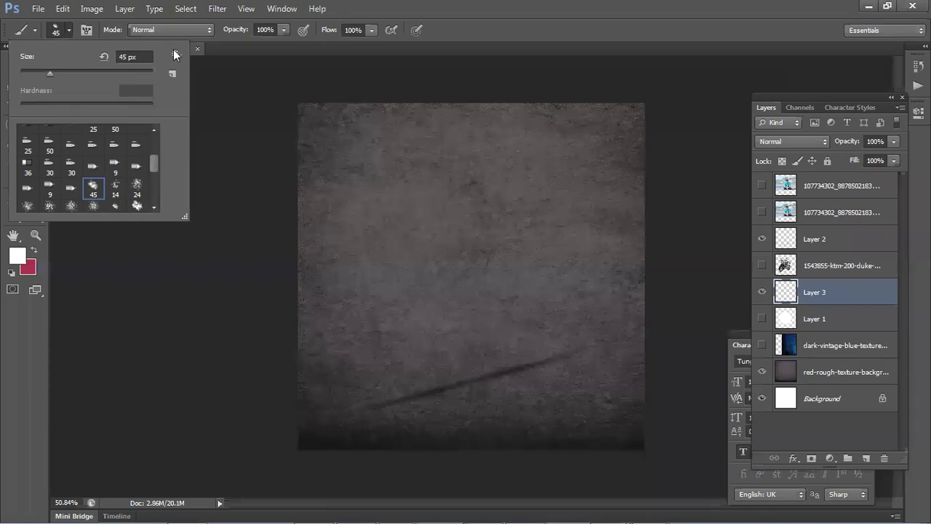
click(175, 55)
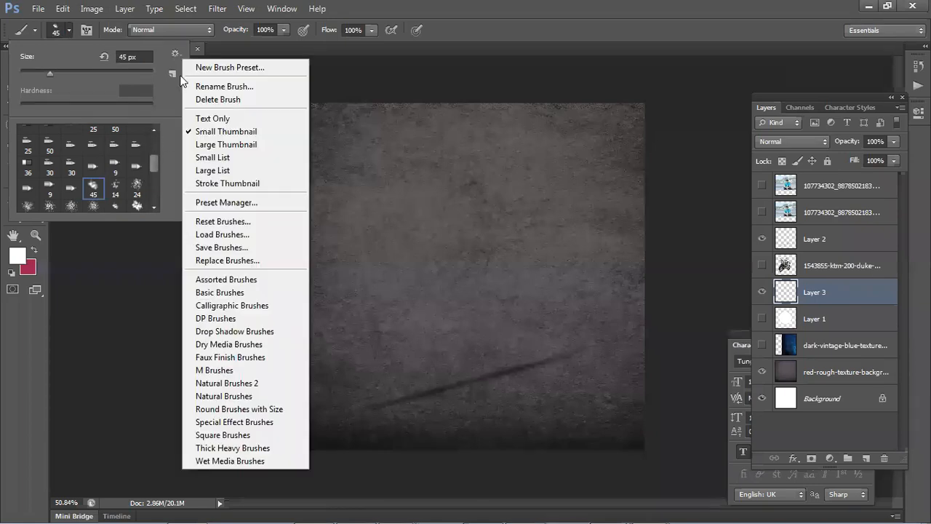
click(219, 221)
click(408, 207)
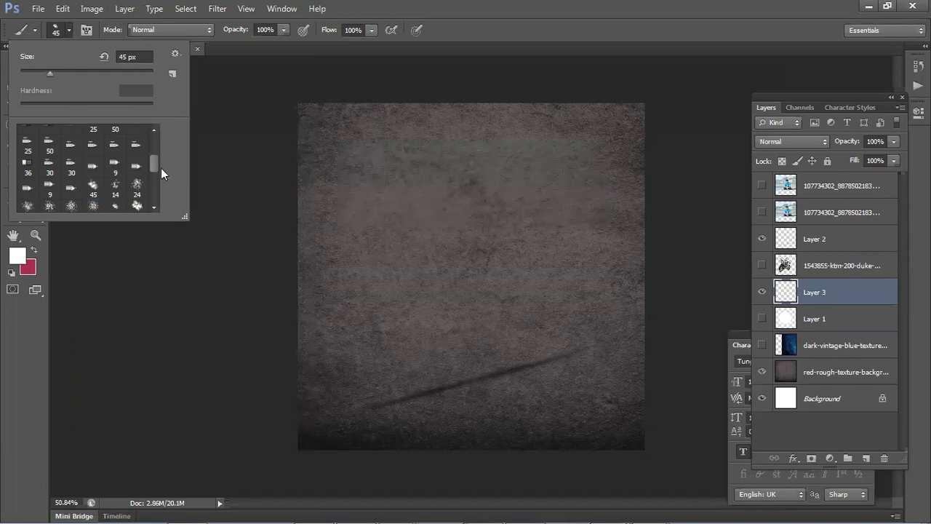
Step: Replace the brush presets with the Basic Brushes set
drag(153, 168, 152, 197)
click(175, 54)
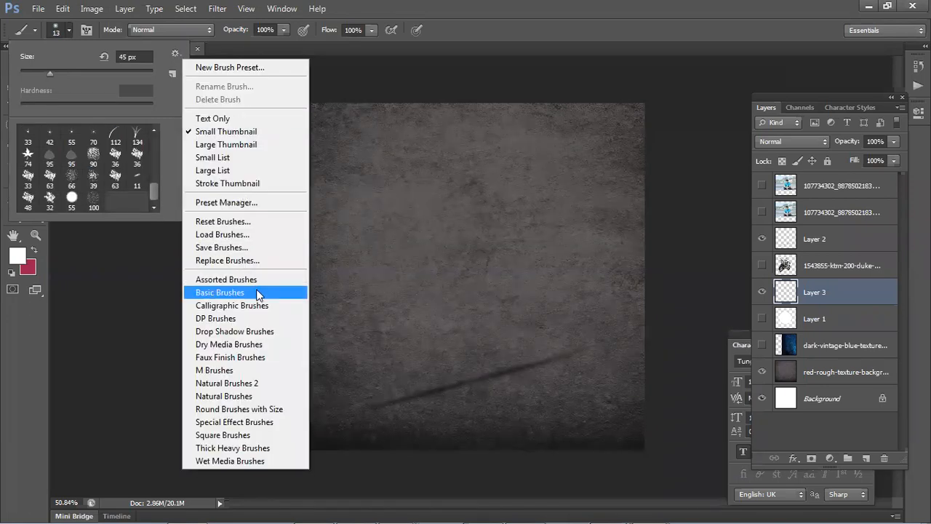
click(258, 293)
click(414, 208)
mouse_move(156, 188)
mouse_down()
mouse_move(154, 153)
mouse_move(148, 195)
mouse_move(147, 142)
mouse_move(147, 197)
mouse_up()
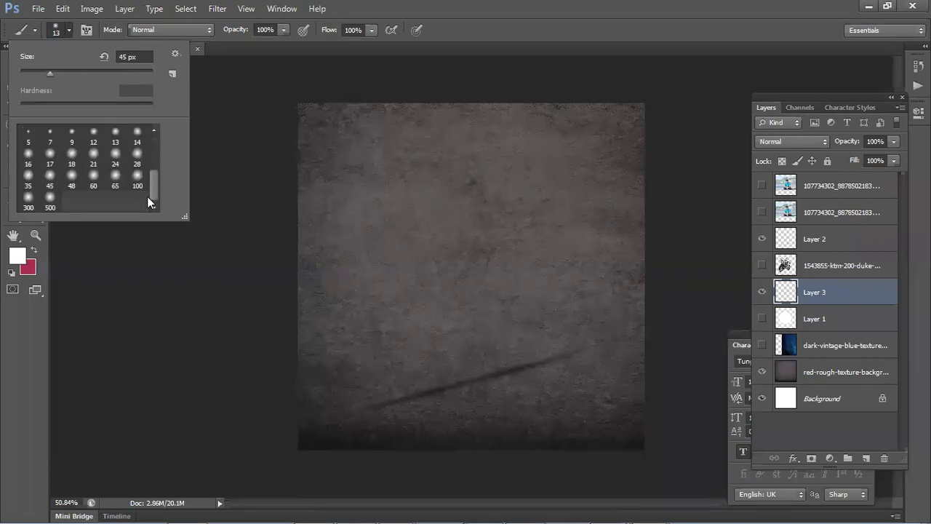
click(175, 55)
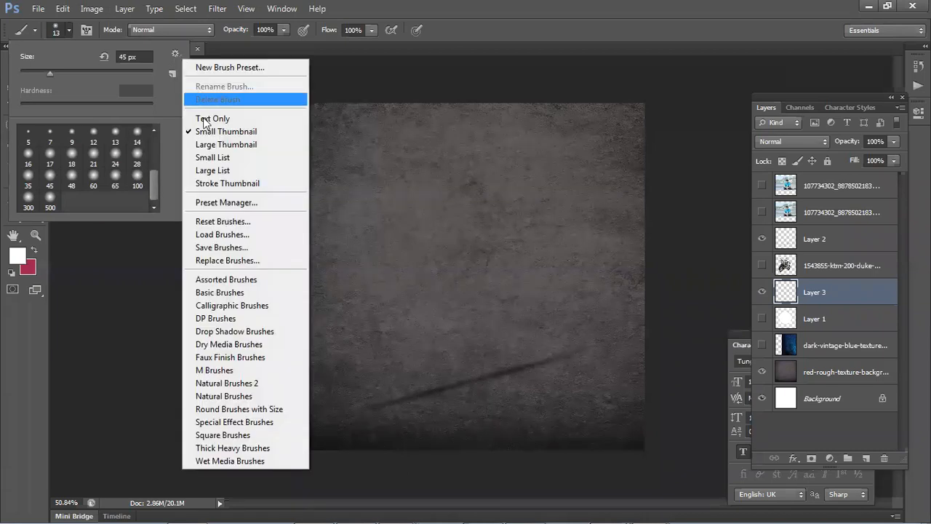
Step: Load the Free Real Smoke Photoshop Brushes 2 file from Desktop > New folder (2)
click(207, 235)
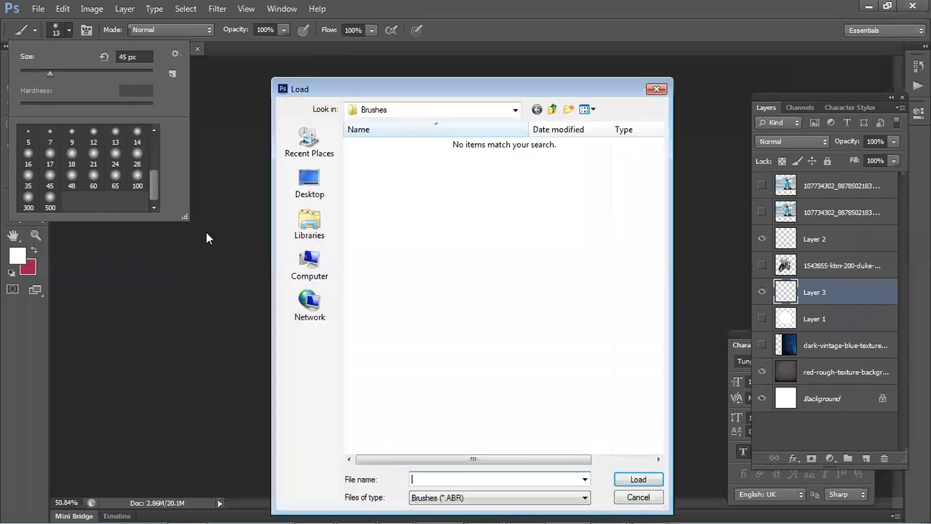
click(320, 183)
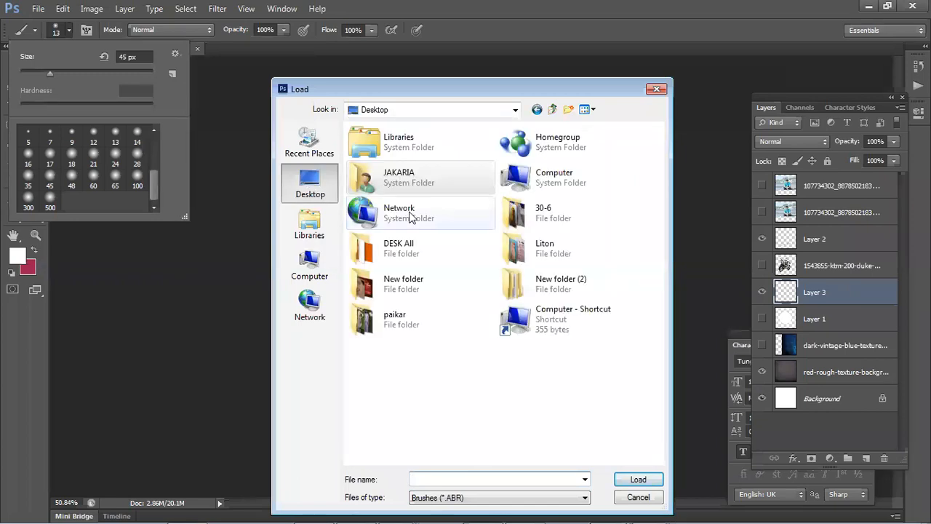
double_click(555, 284)
double_click(386, 174)
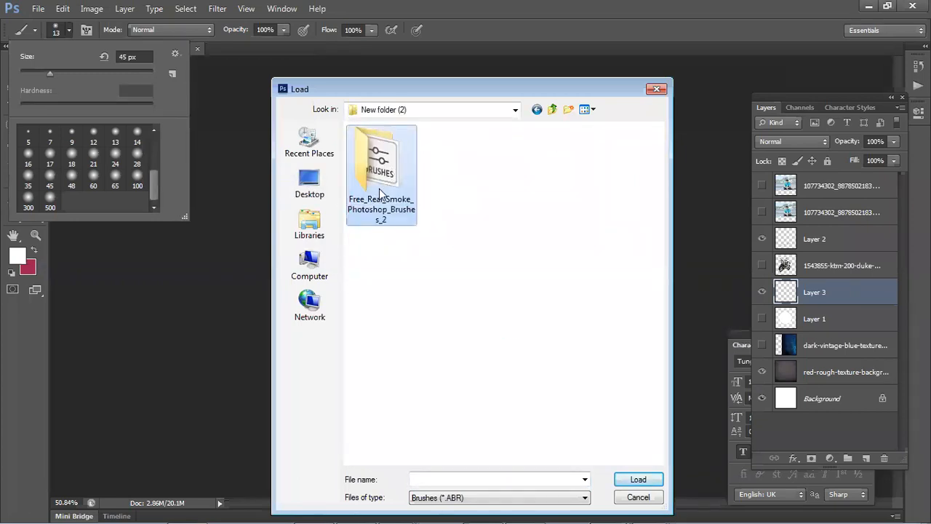
click(389, 149)
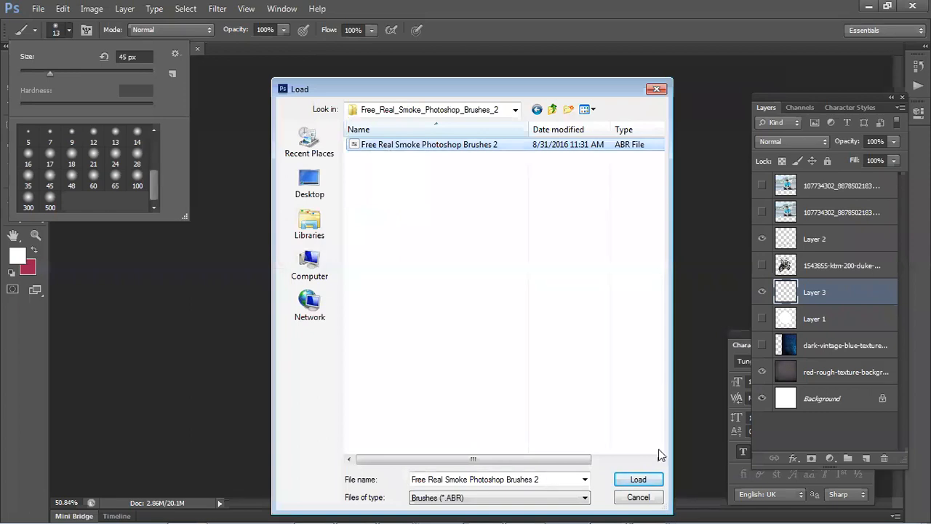
click(638, 480)
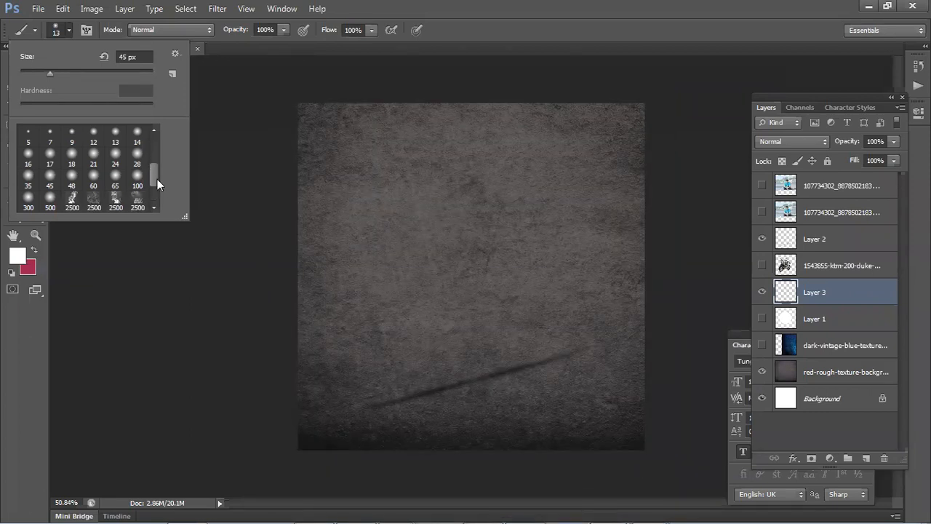
Step: Pick a 2500 px smoke brush from the presets
drag(156, 177, 152, 201)
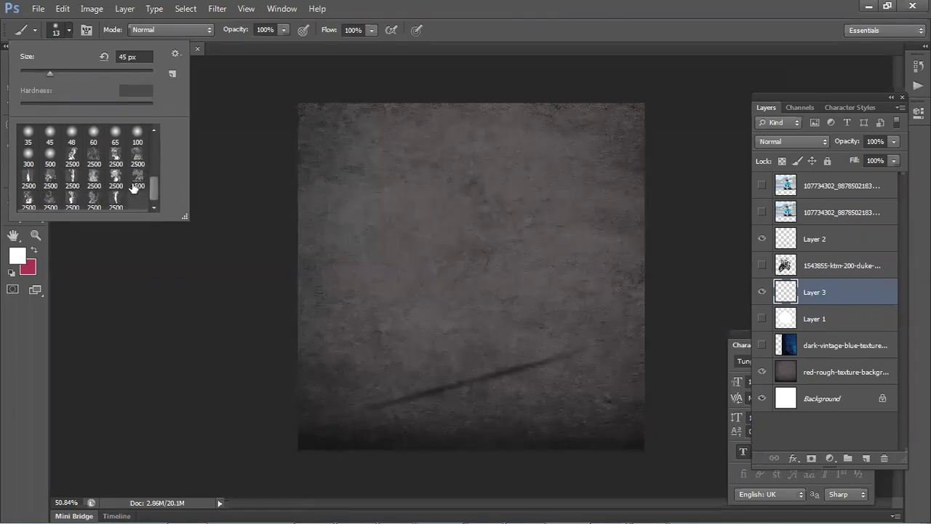
click(114, 179)
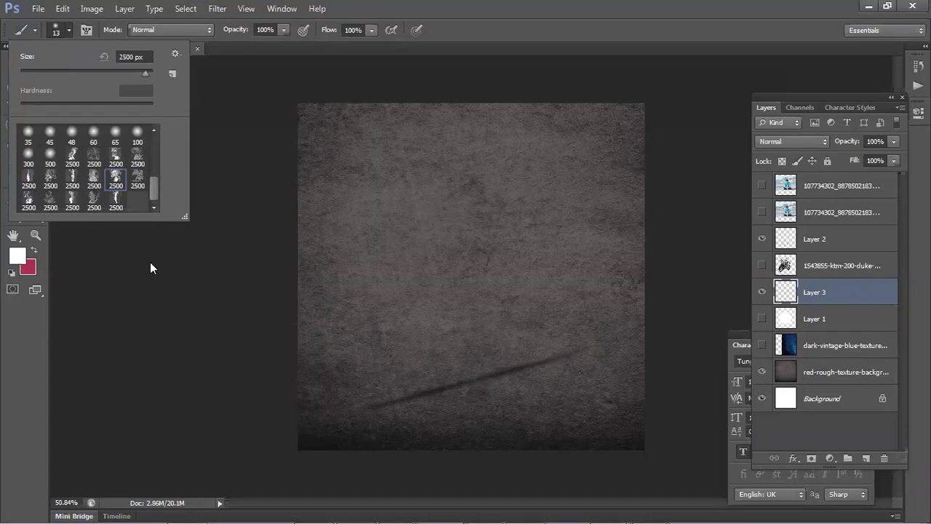
click(489, 5)
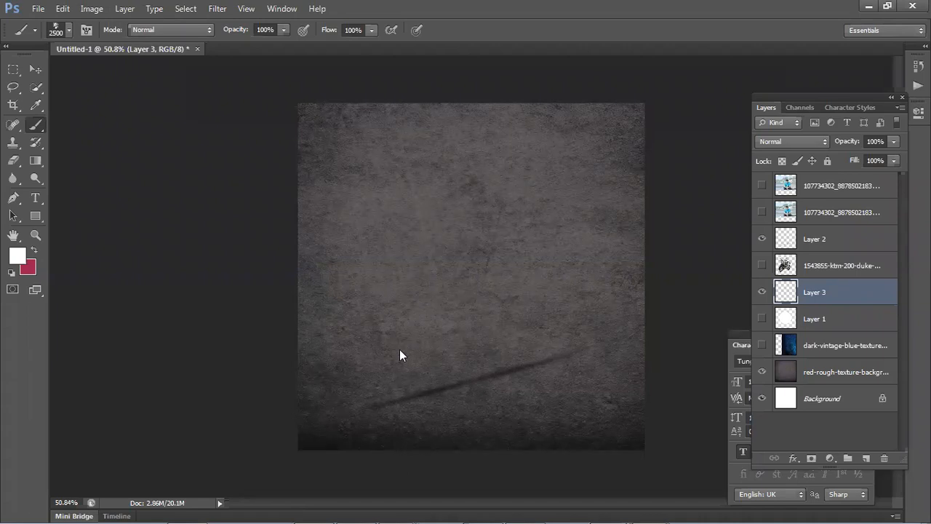
Step: Stamp a trial smoke cloud on Layer 3, then undo it
click(454, 326)
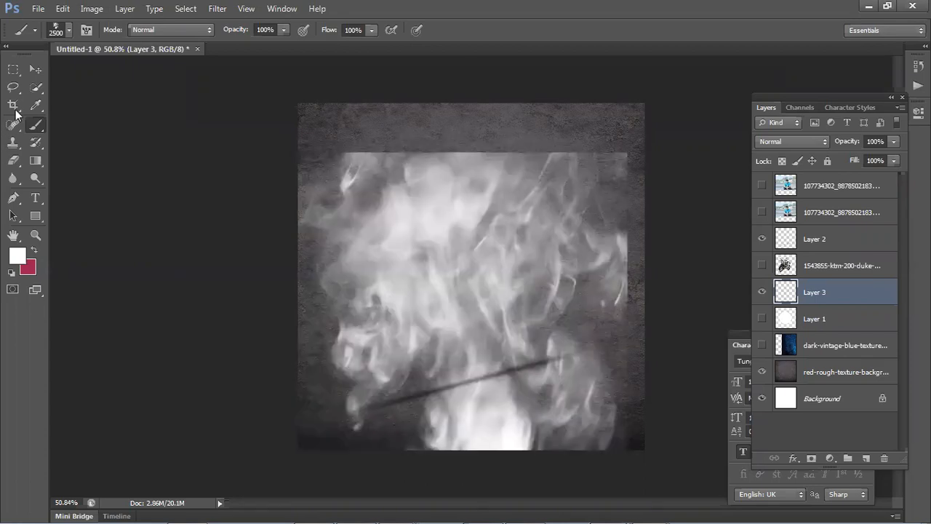
click(35, 69)
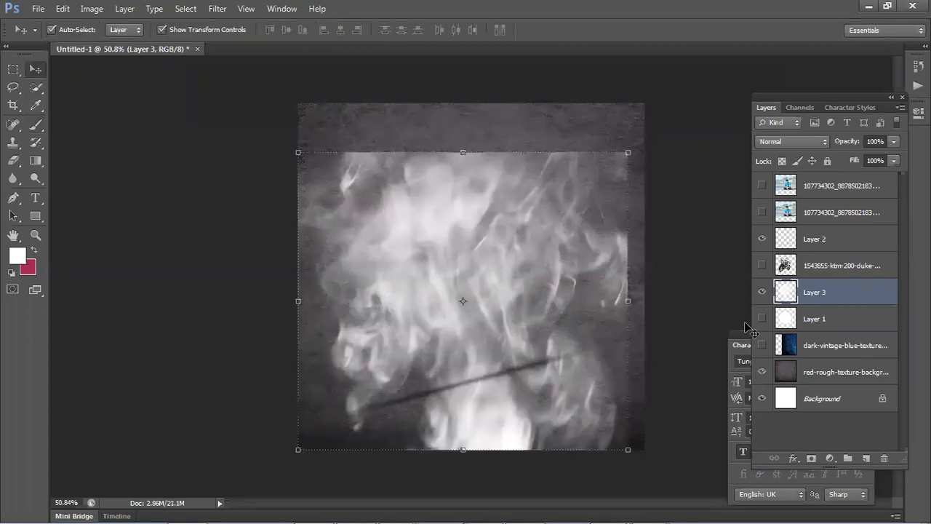
click(691, 245)
key(ctrl+alt+z)
key(ctrl+alt+z)
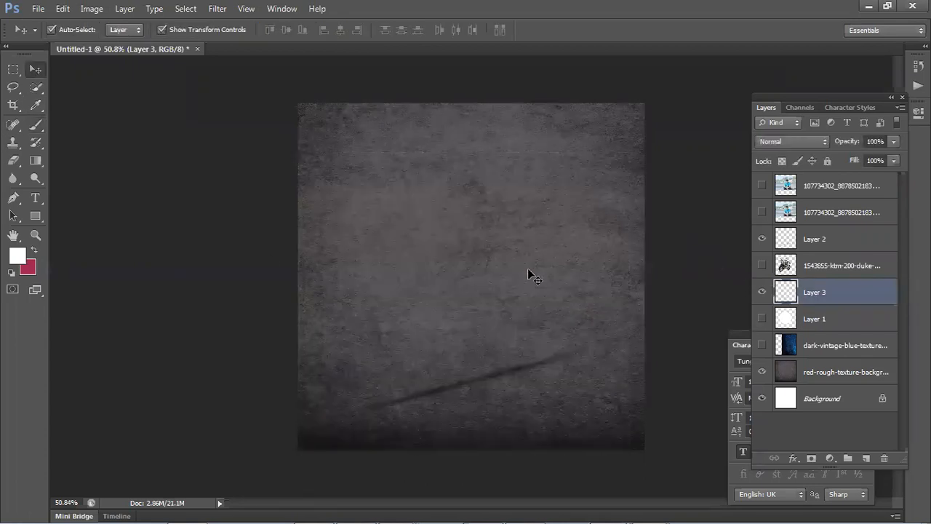
click(247, 300)
scroll(235, 308, down, 2)
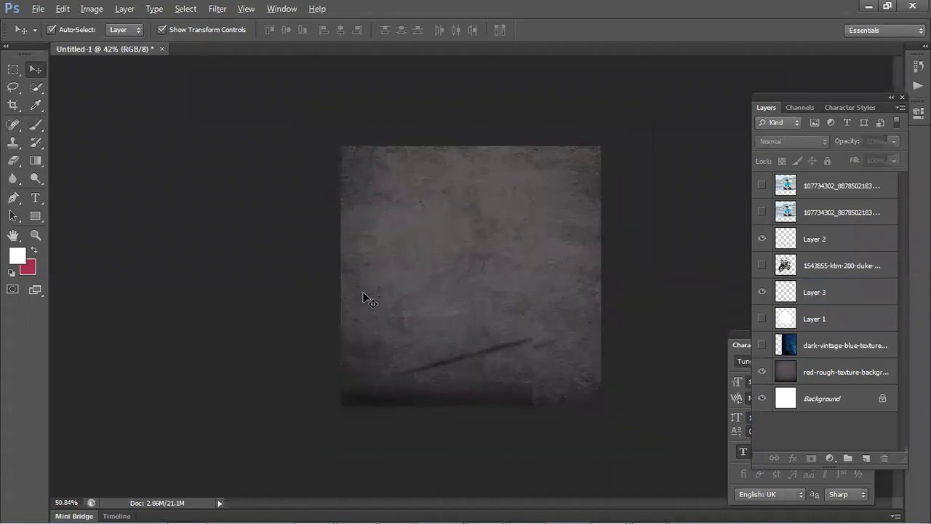
Step: Stamp a large 1200 px smoke cloud across the canvas on Layer 3
click(35, 124)
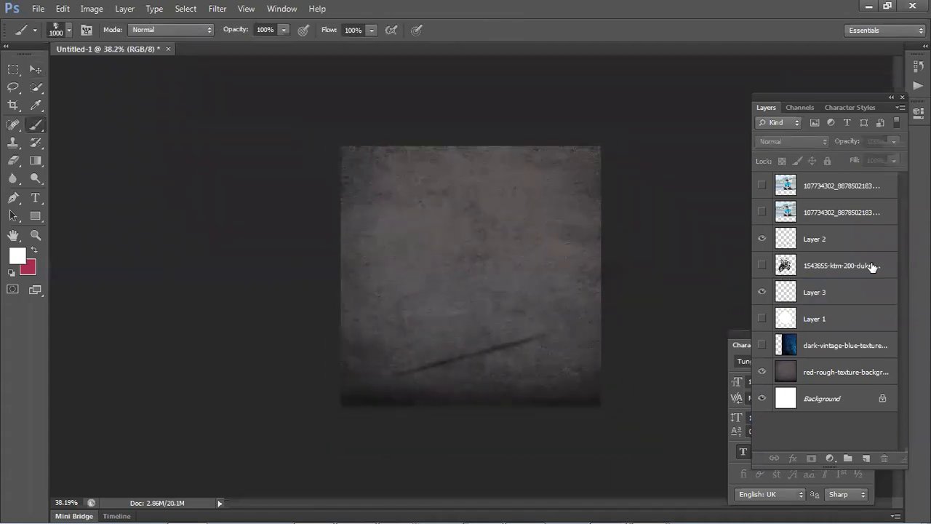
click(837, 302)
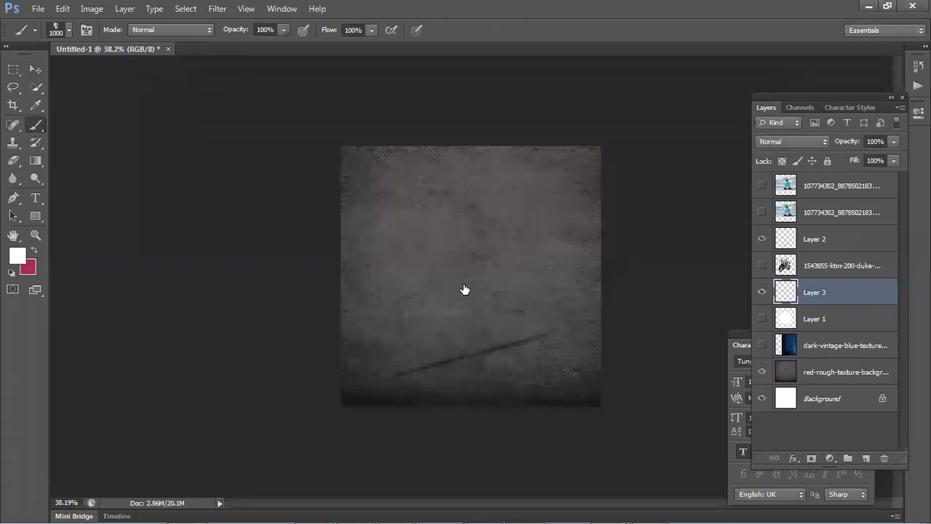
key(bracketright)
key(bracketright)
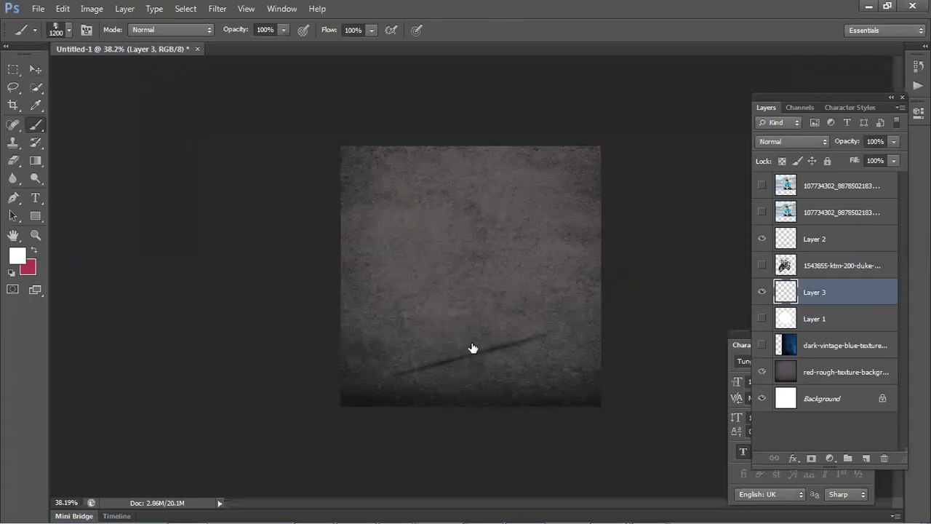
click(472, 348)
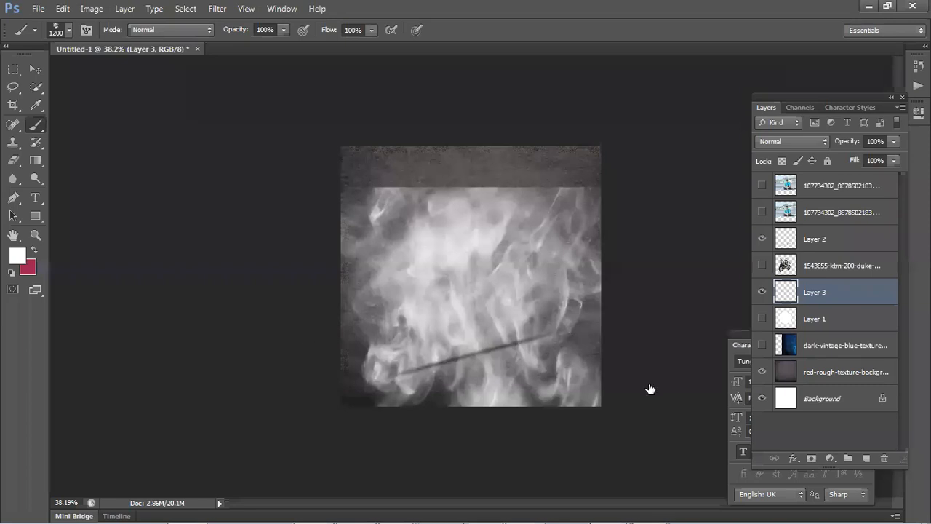
key(ctrl+z)
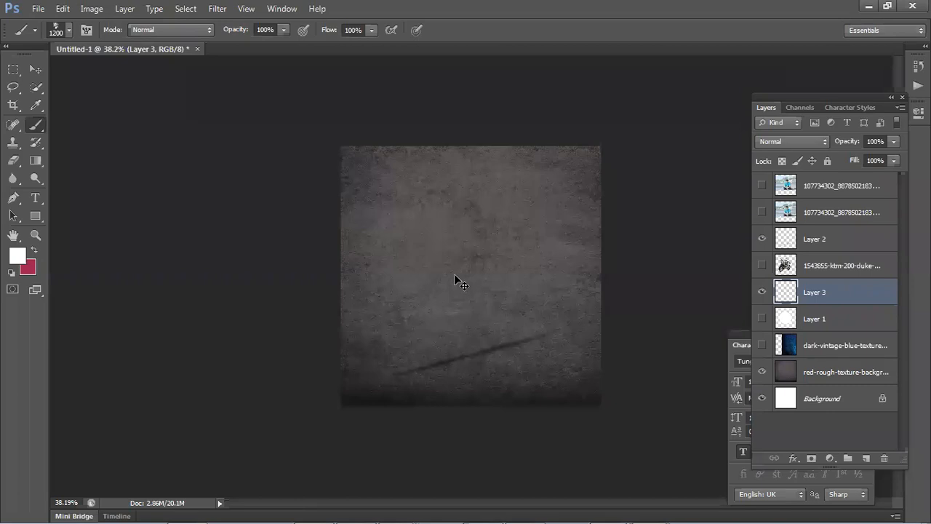
click(454, 274)
Step: Make the ktm-200-duke motorcycle layer visible in front of the smoke
click(35, 69)
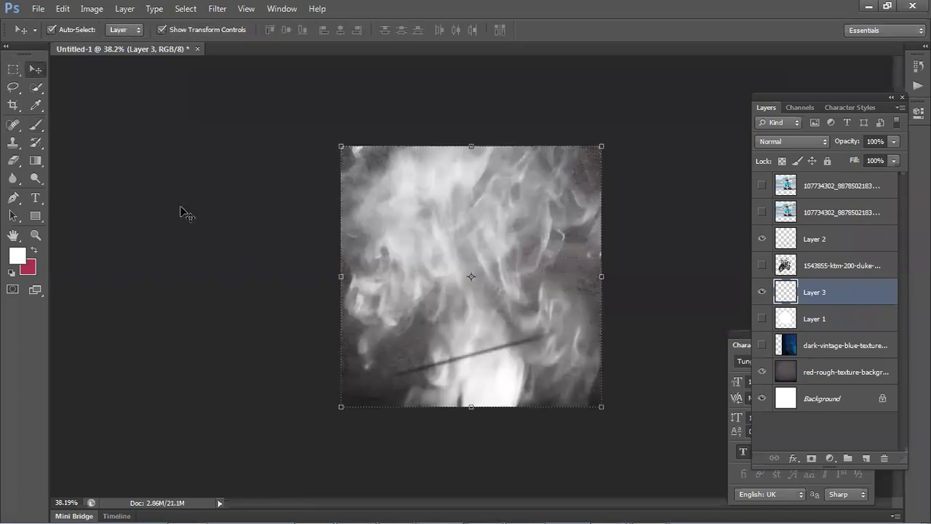
click(675, 355)
click(762, 265)
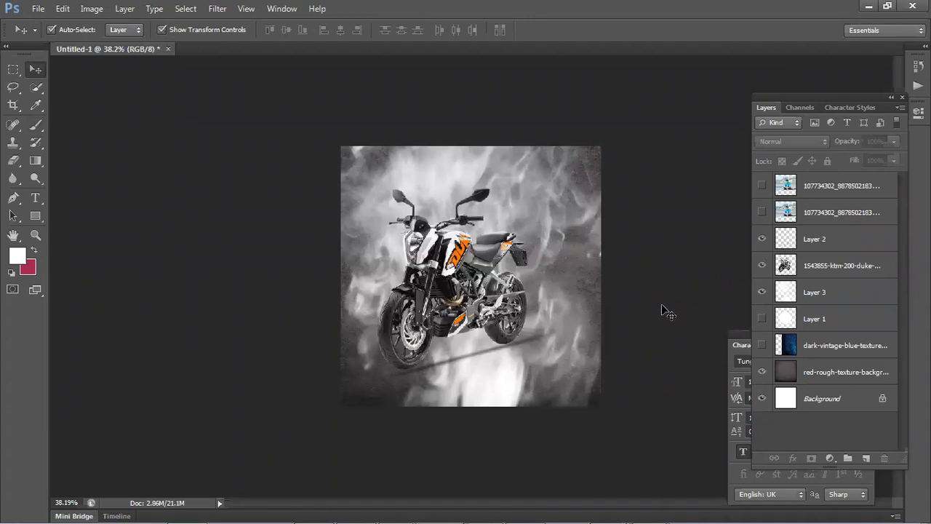
Step: Show the dark-vintage-blue-texture layer, shift it left and stretch it wider
click(761, 345)
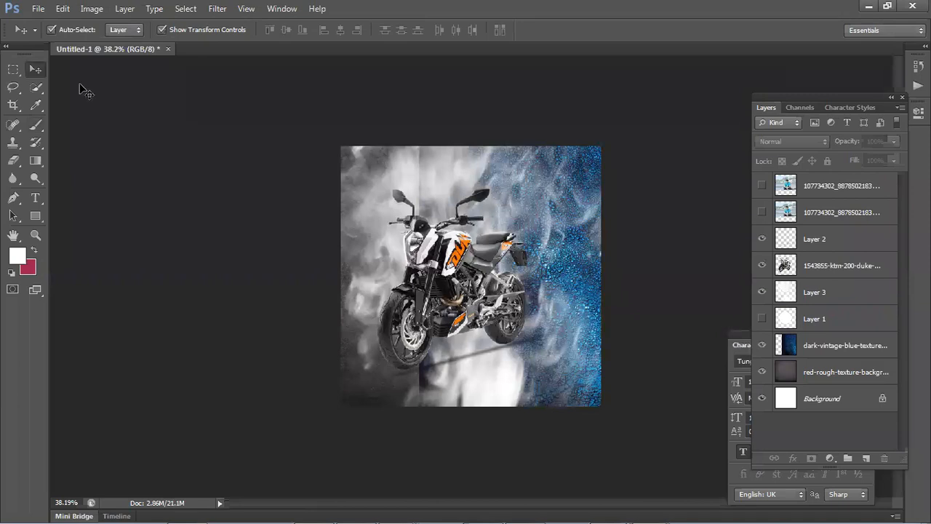
drag(589, 278, 507, 279)
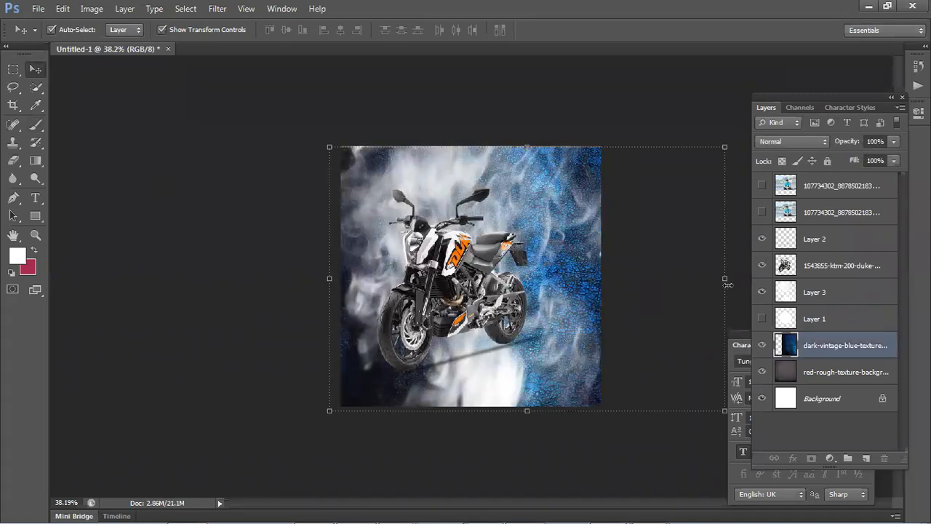
drag(726, 281, 774, 284)
key(Return)
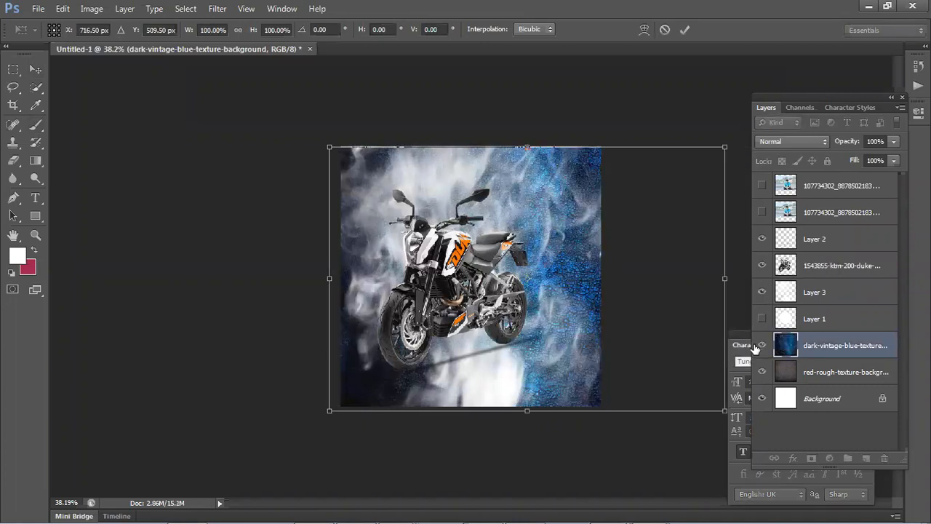
click(653, 162)
Step: Stretch the smoke on Layer 3 out to the canvas's left edge
drag(451, 178, 492, 177)
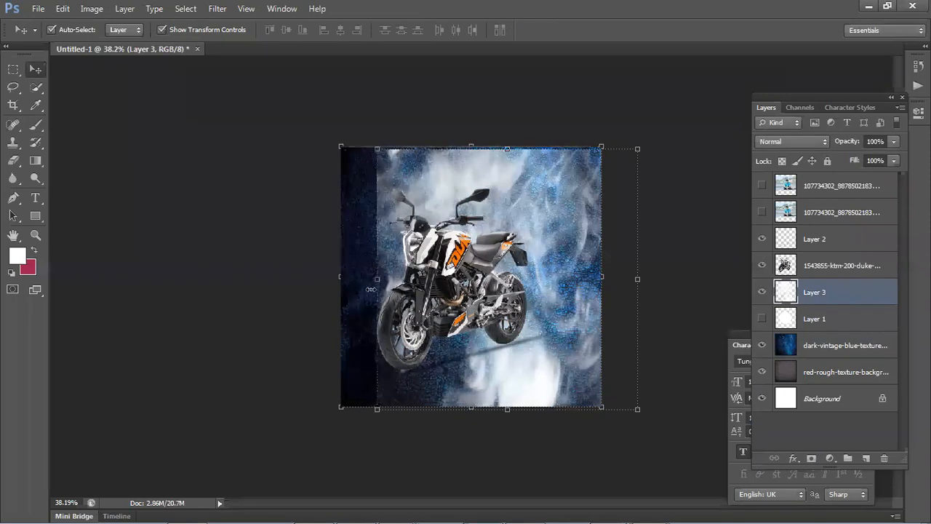
drag(379, 280, 341, 281)
click(684, 30)
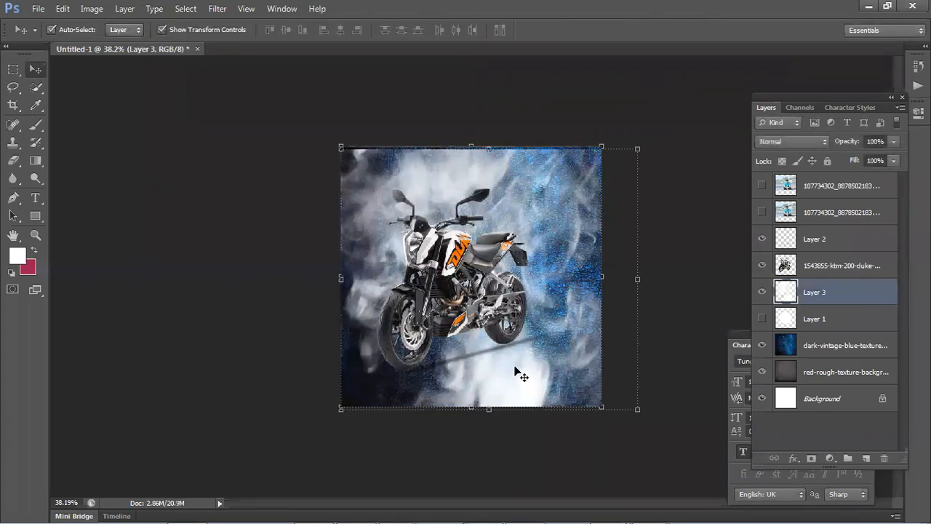
Step: Hide the textures, smoke, motorcycle and shadow layers, leaving only the white Background
click(762, 346)
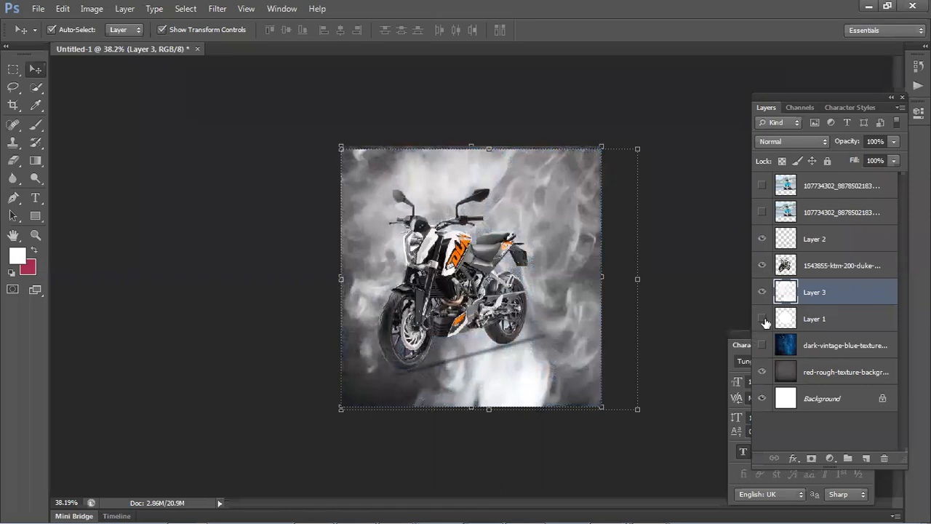
click(761, 371)
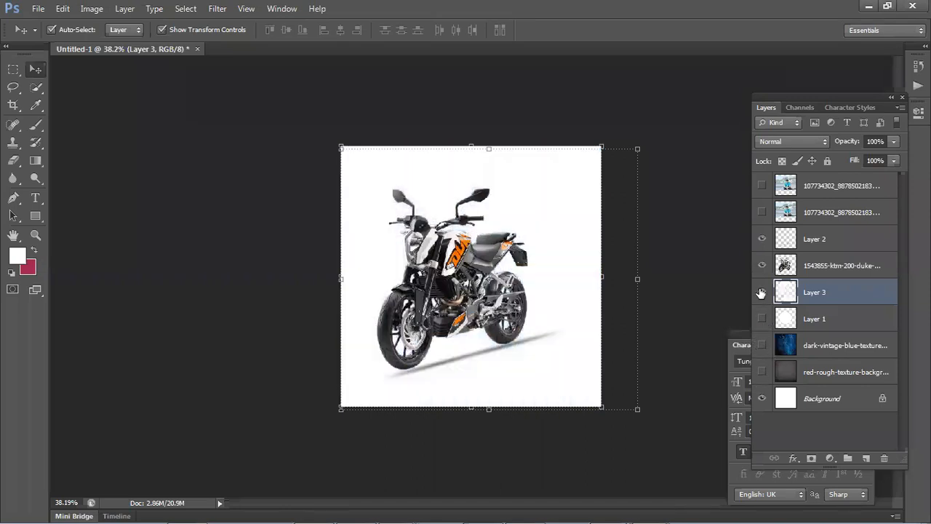
click(761, 292)
click(762, 265)
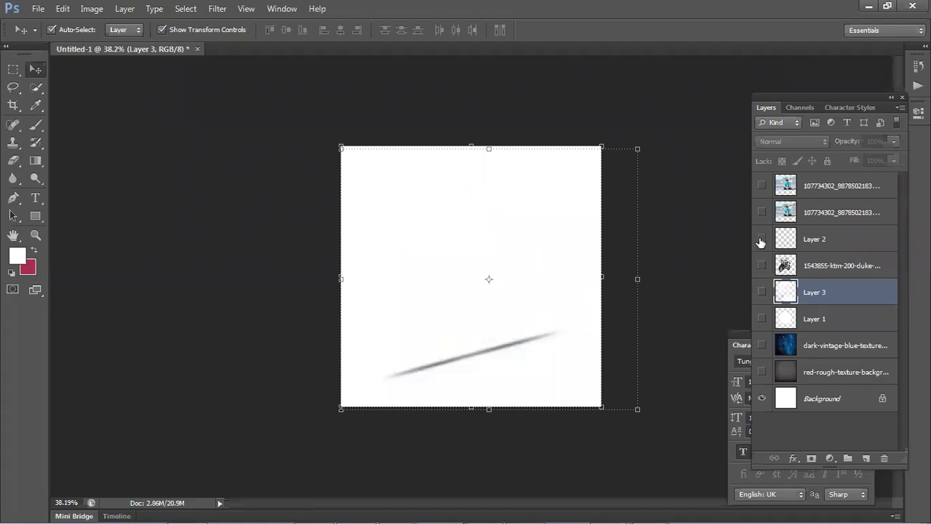
click(761, 239)
click(640, 251)
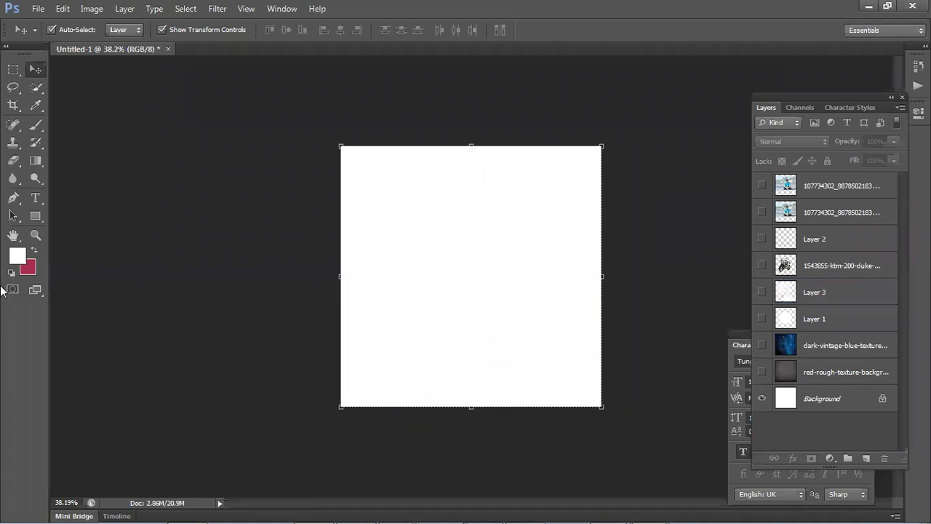
Step: Set pure red #ff0000 as the painting colour, then minimize Photoshop
click(29, 265)
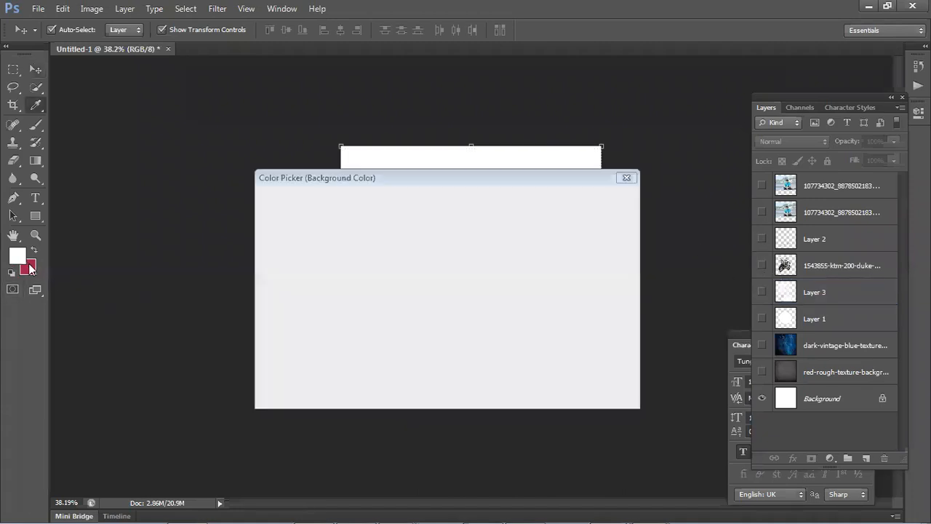
drag(407, 270, 456, 204)
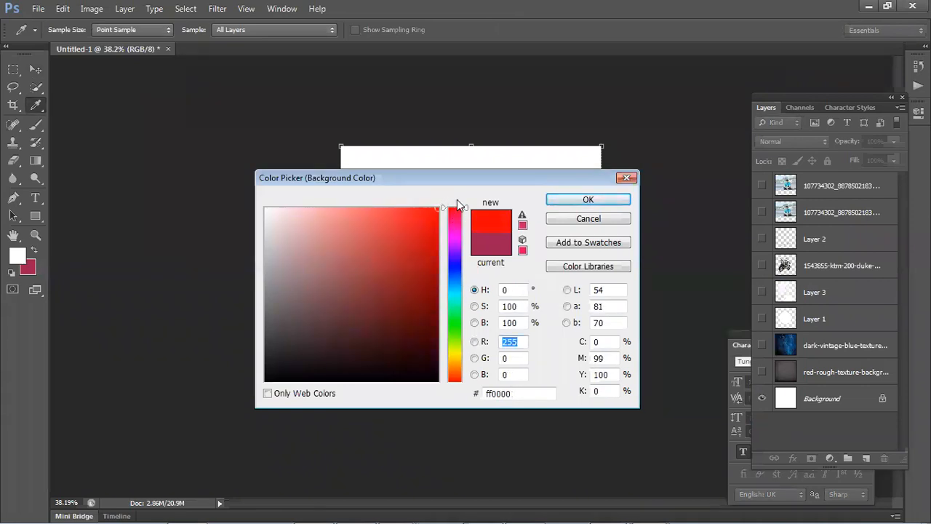
click(588, 200)
click(34, 250)
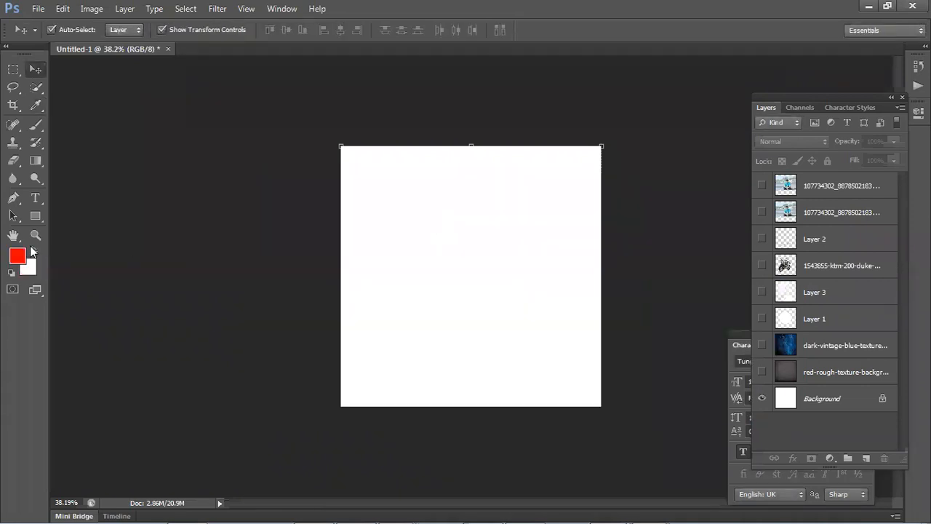
click(869, 6)
Step: Find the downloaded Free_Blood_Photoshop_Brushes_1 zip in Downloads and copy it
click(256, 145)
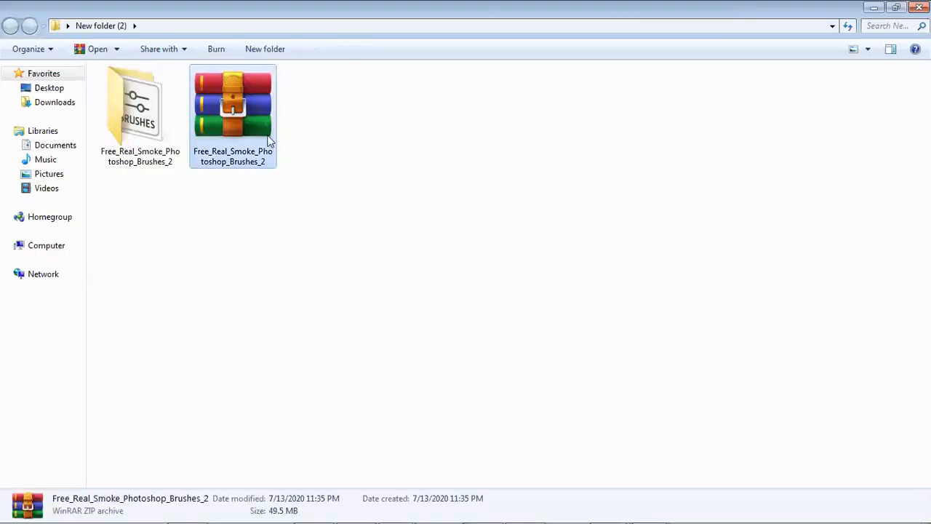
double_click(503, 6)
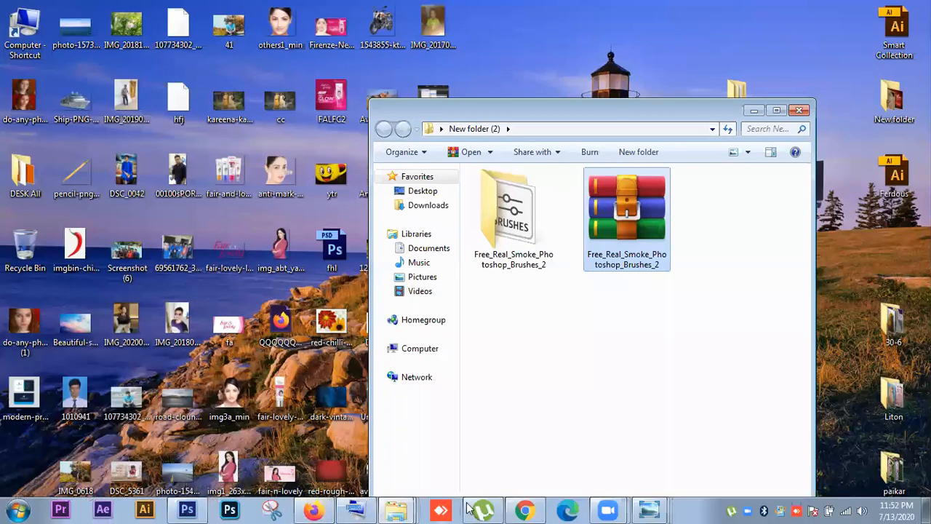
click(524, 510)
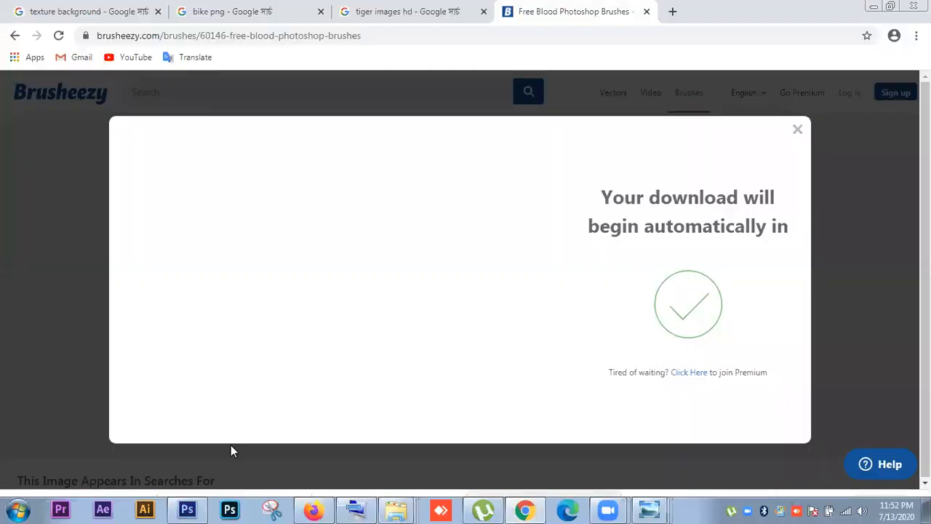
click(230, 451)
click(140, 506)
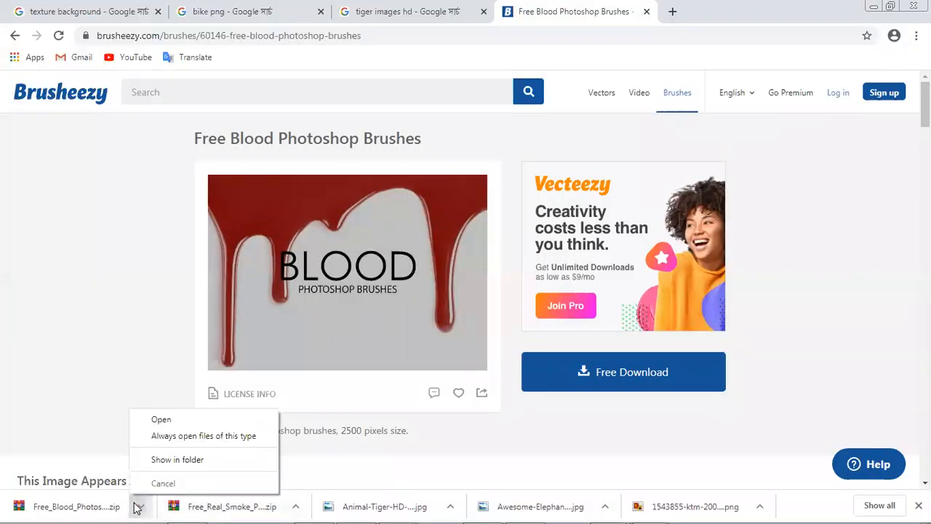
click(177, 459)
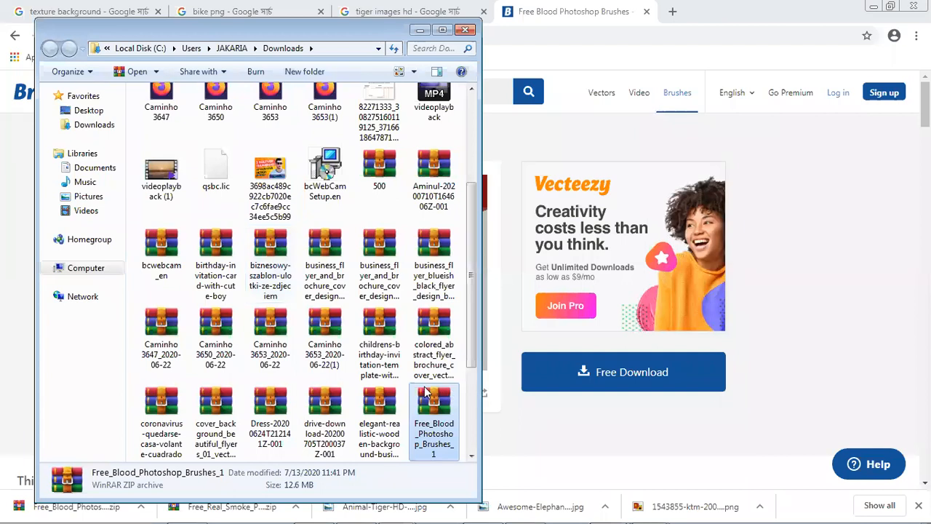
right_click(427, 388)
click(470, 297)
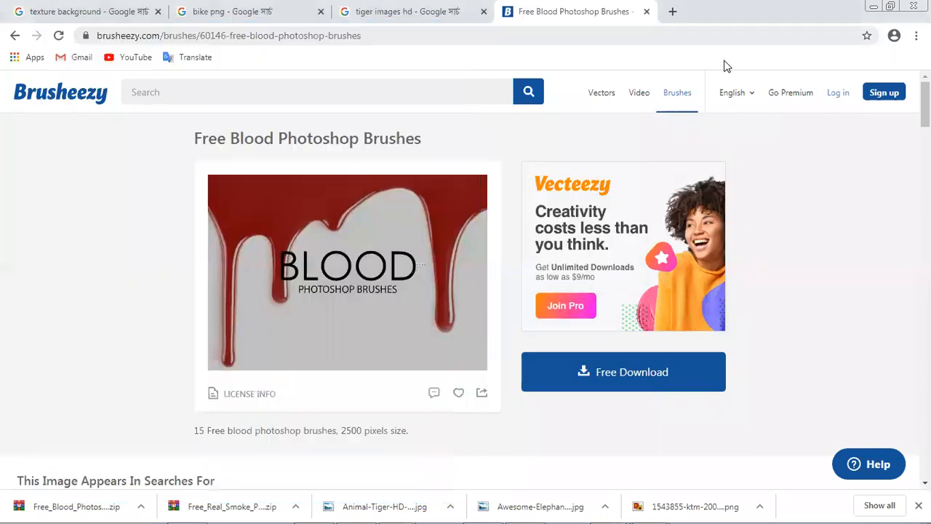
Step: Paste the blood brushes zip into New folder (2) and extract it there
click(466, 30)
click(874, 7)
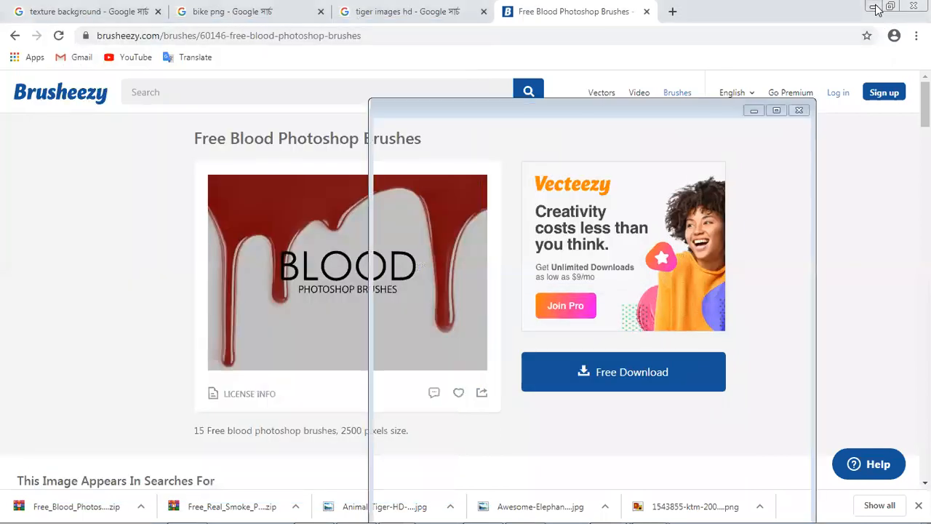
right_click(632, 313)
click(666, 402)
right_click(707, 238)
click(736, 286)
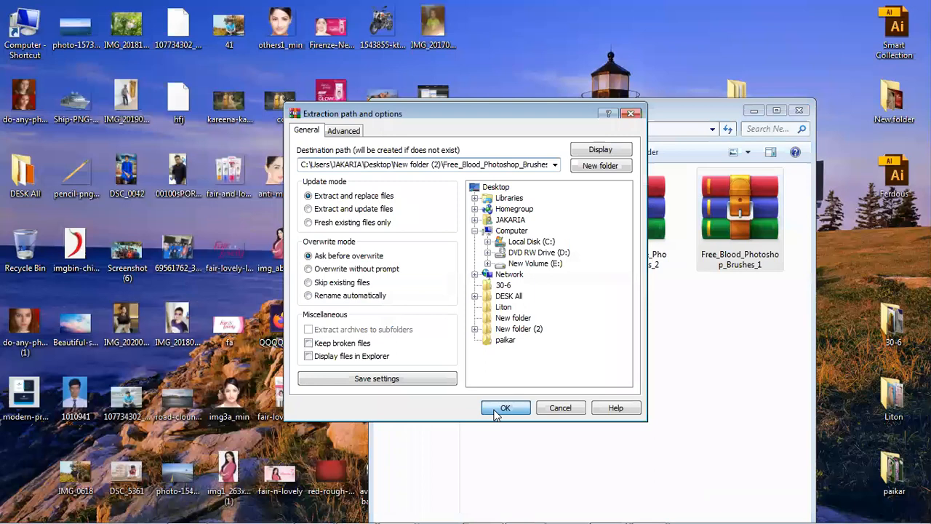
click(505, 408)
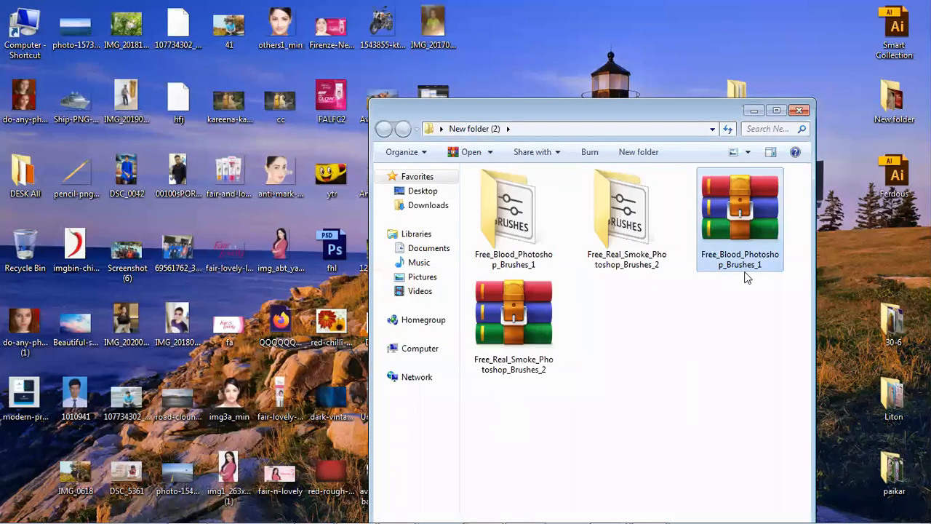
click(754, 109)
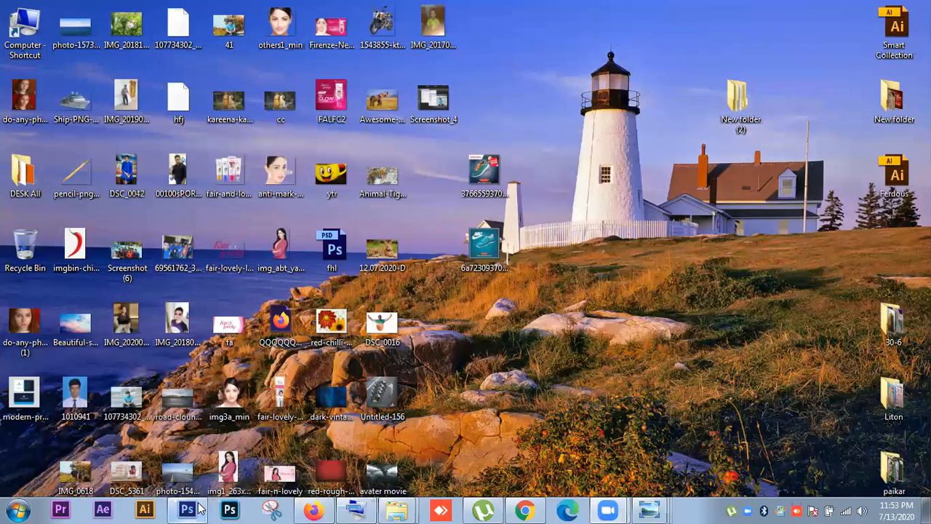
Step: Back in Photoshop, add a new empty Layer 4 and select the Brush tool
click(198, 508)
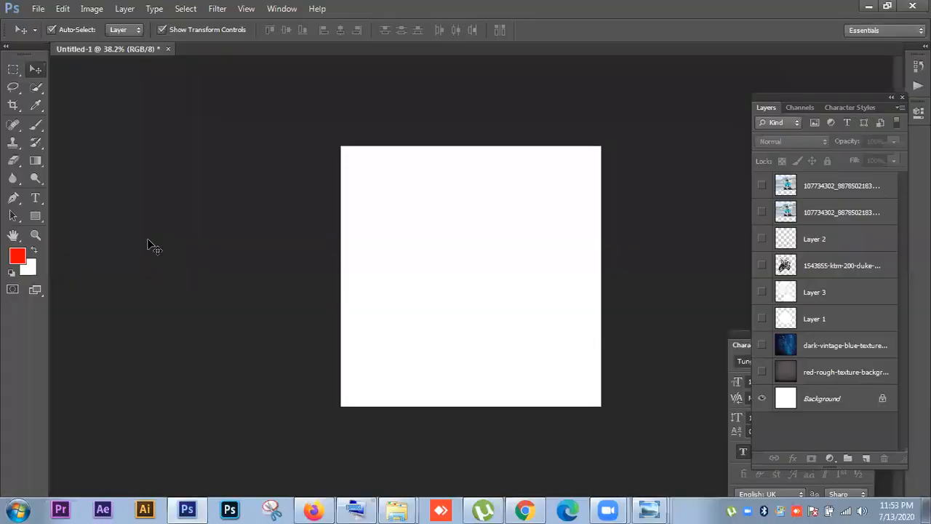
click(93, 9)
mouse_move(120, 10)
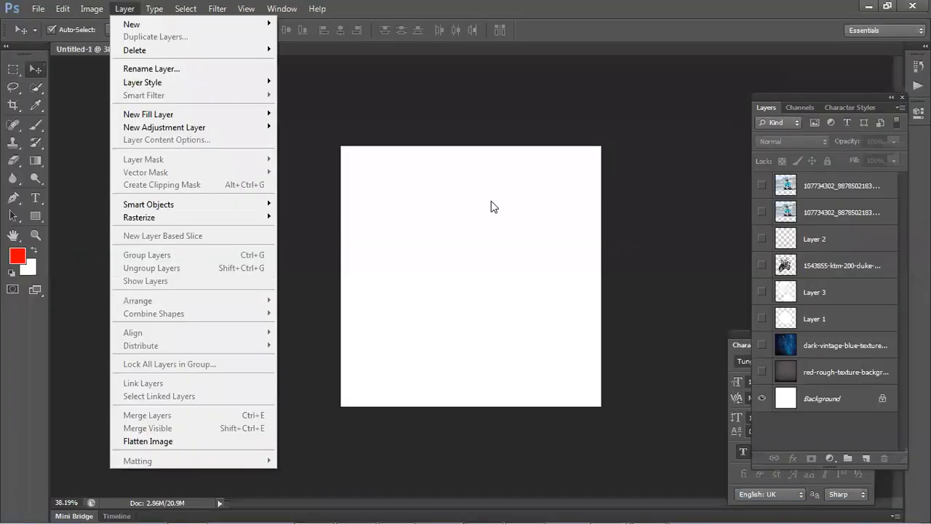
click(865, 459)
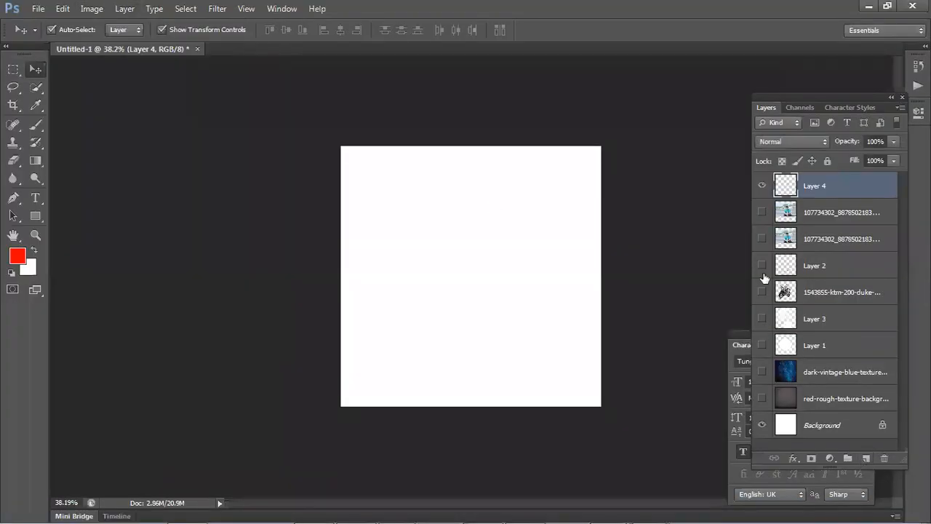
click(35, 124)
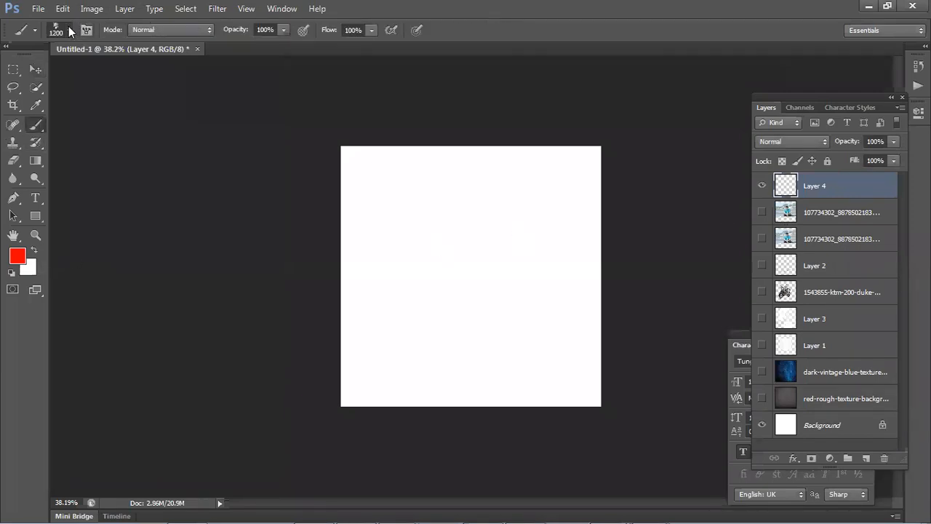
Step: Load the Free_Blood_Photoshop_Brushes_1 ABR file from Desktop > New folder (2) into the brush presets
click(69, 29)
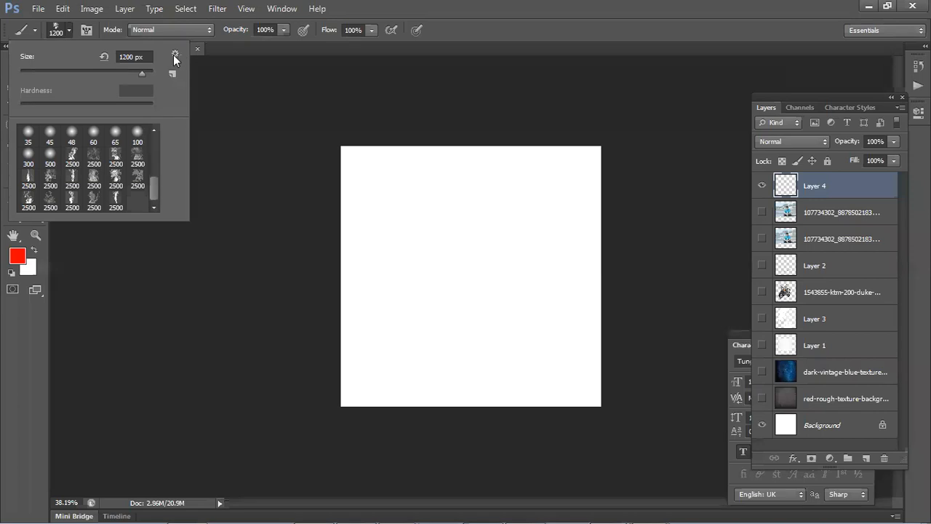
click(174, 54)
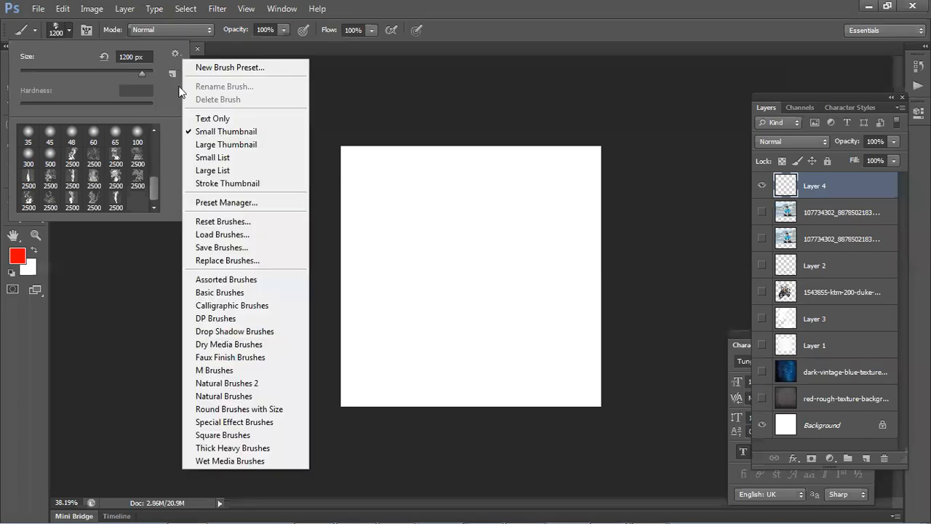
click(216, 234)
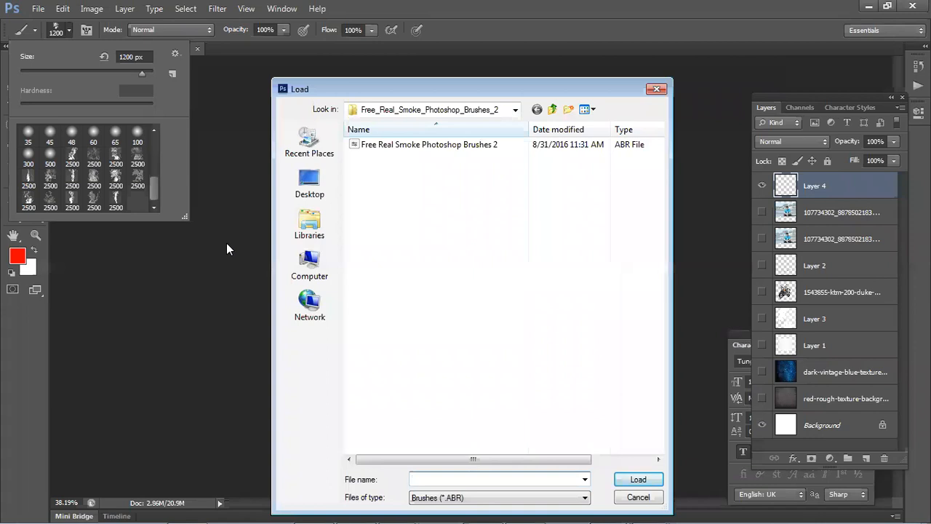
click(328, 192)
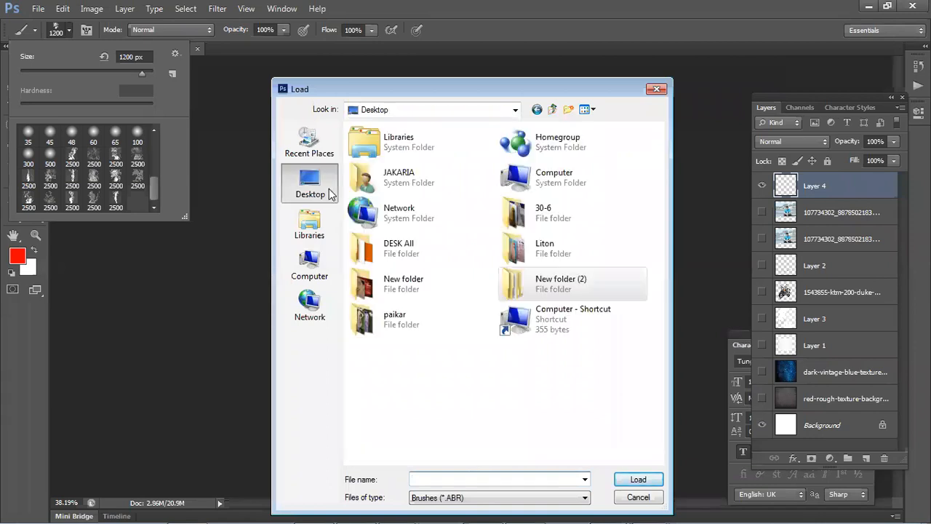
double_click(584, 285)
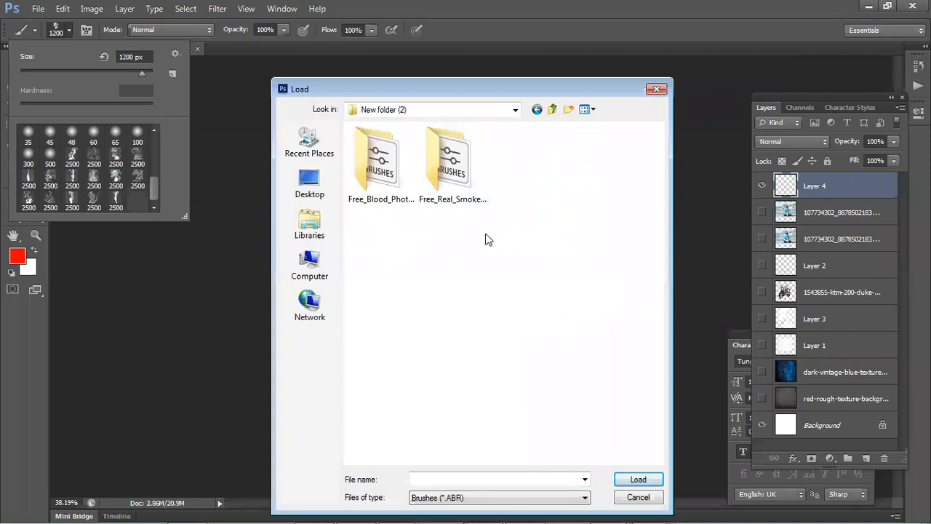
double_click(380, 156)
click(402, 144)
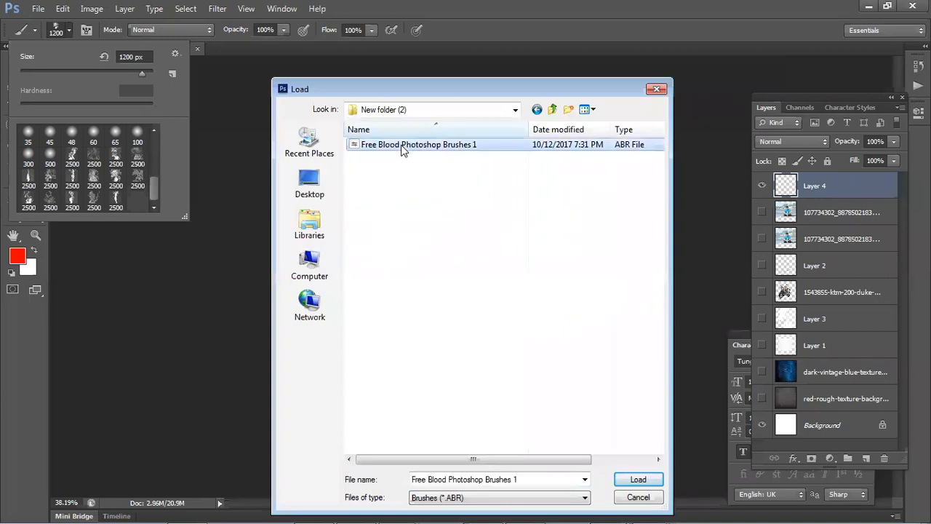
double_click(402, 145)
drag(153, 178, 152, 212)
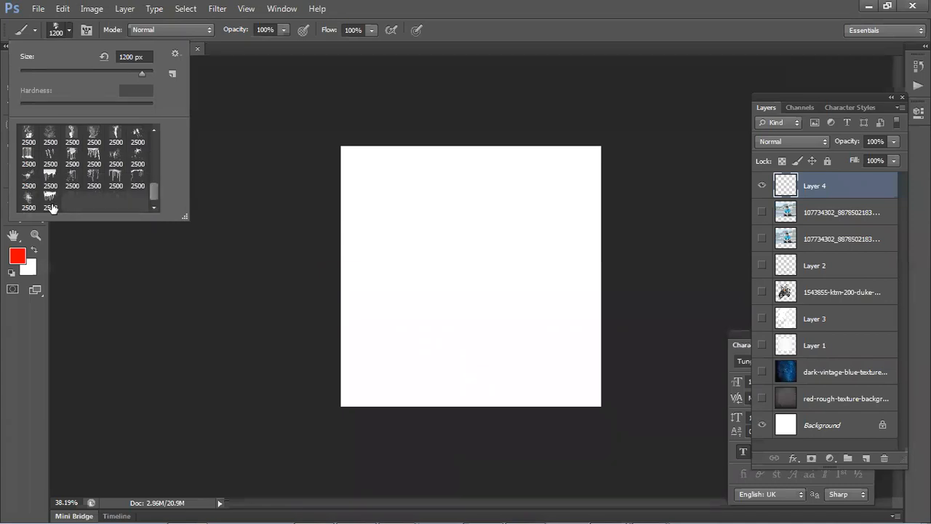
Step: Stamp red paint drips across the canvas top with the 1000 px drip brush
click(50, 181)
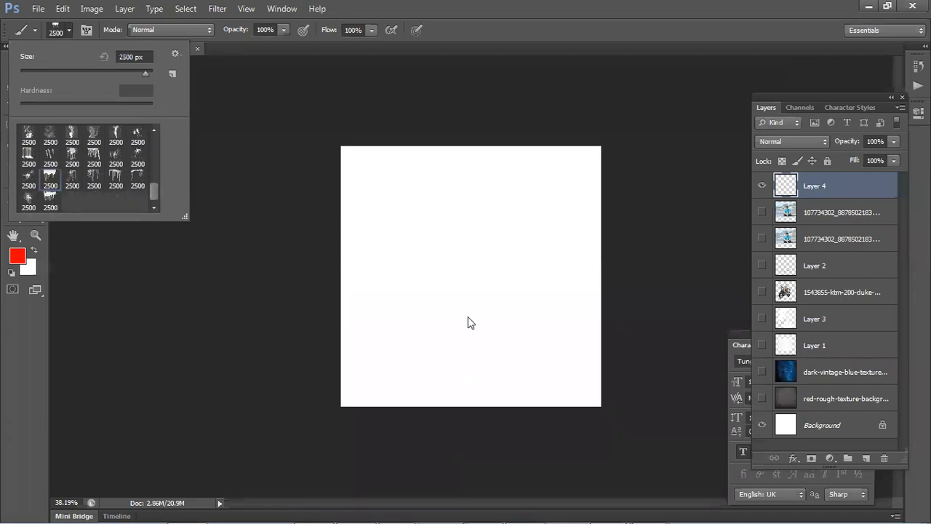
click(289, 210)
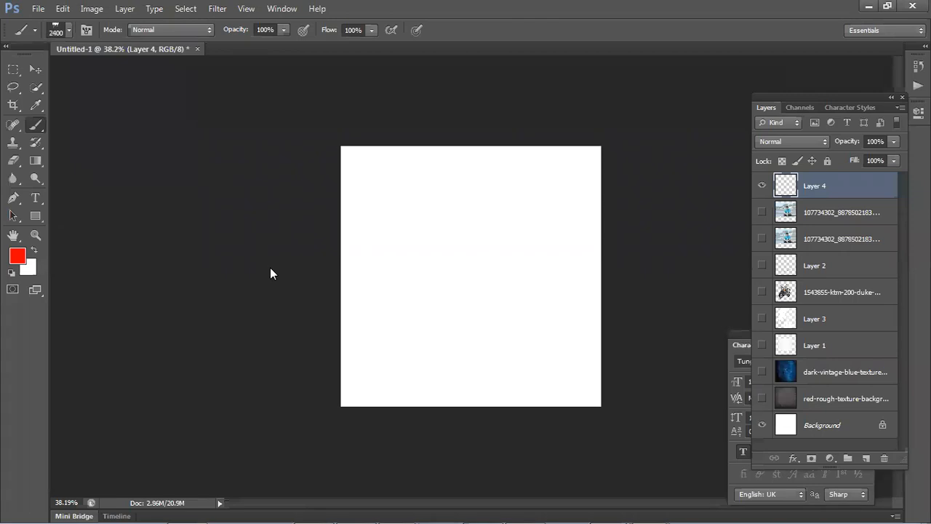
key(bracketleft)
key(bracketleft)
key(bracketleft)
key(bracketleft)
key(bracketleft)
key(bracketleft)
key(bracketleft)
key(bracketleft)
key(bracketleft)
key(bracketleft)
key(bracketleft)
key(bracketleft)
key(bracketleft)
key(bracketleft)
key(bracketright)
click(470, 251)
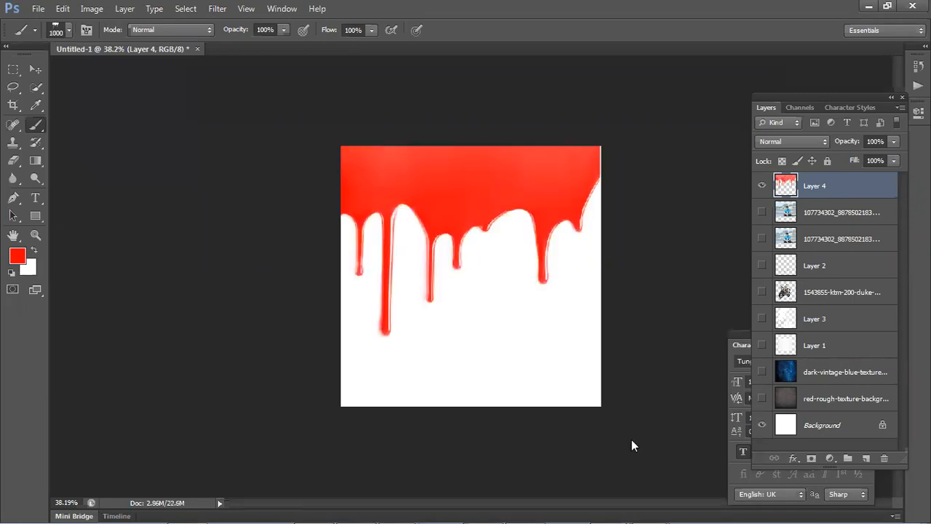
Step: Restamp the drips in darker red #c70000 and move them down the canvas
click(17, 255)
drag(429, 241, 446, 249)
click(561, 199)
click(466, 251)
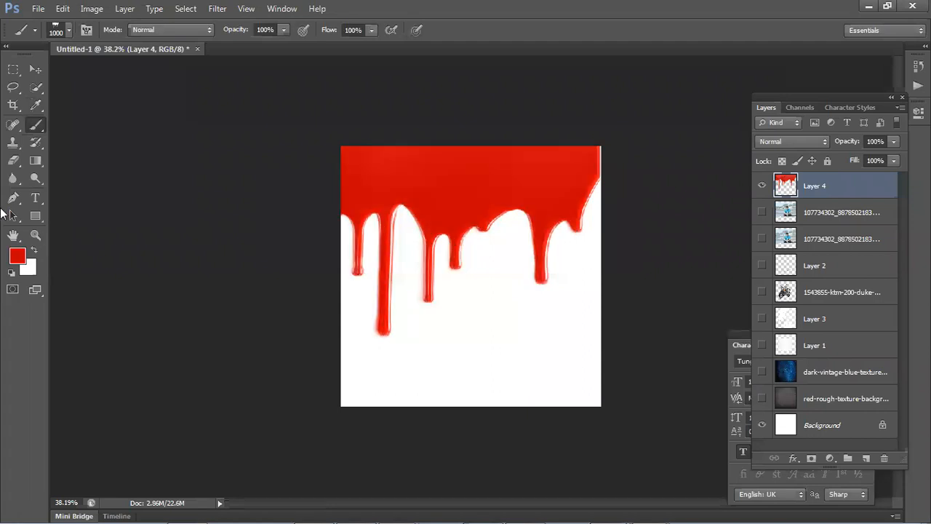
click(36, 69)
drag(368, 224, 371, 320)
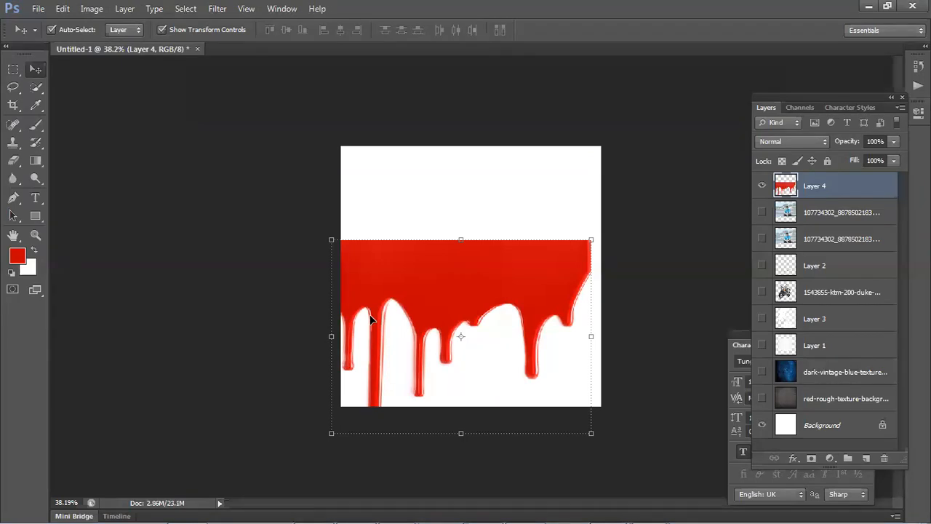
click(704, 279)
click(537, 259)
Step: Delete the trial drip layer and add a new empty Layer 4
key(Delete)
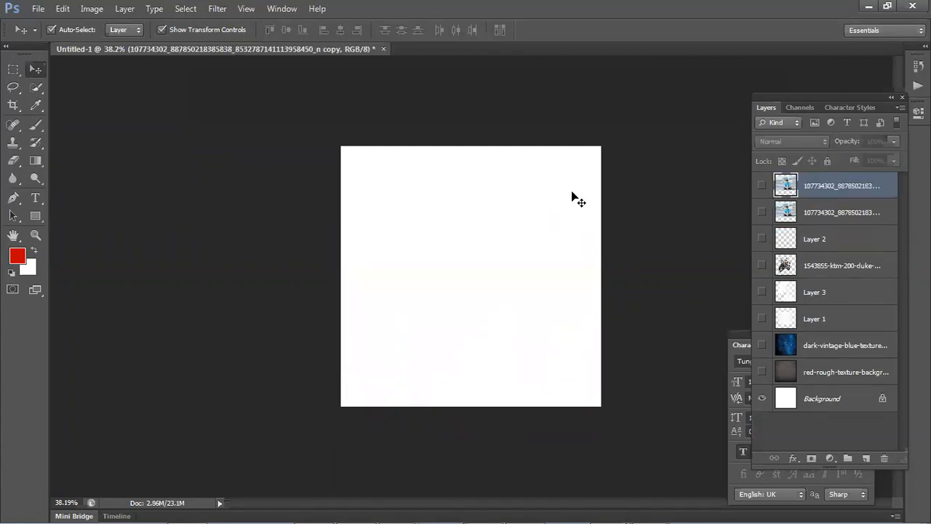
click(866, 458)
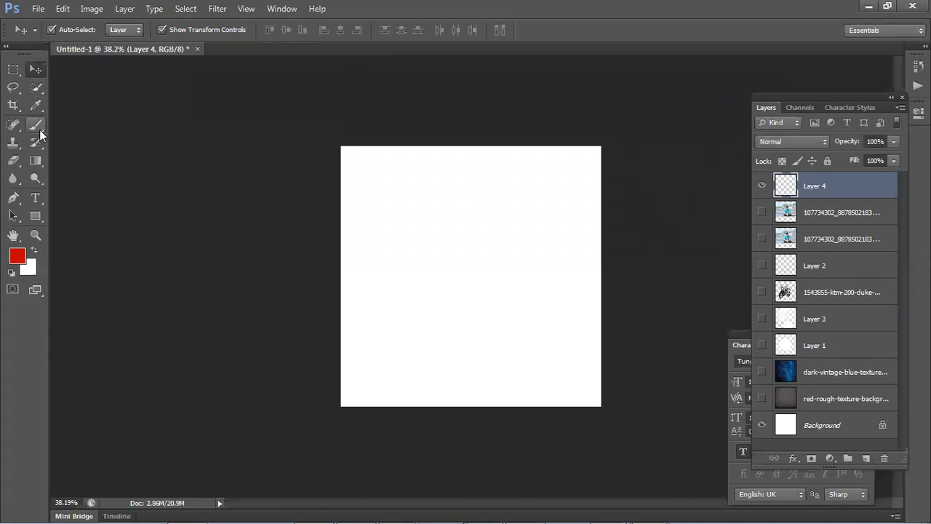
key(b)
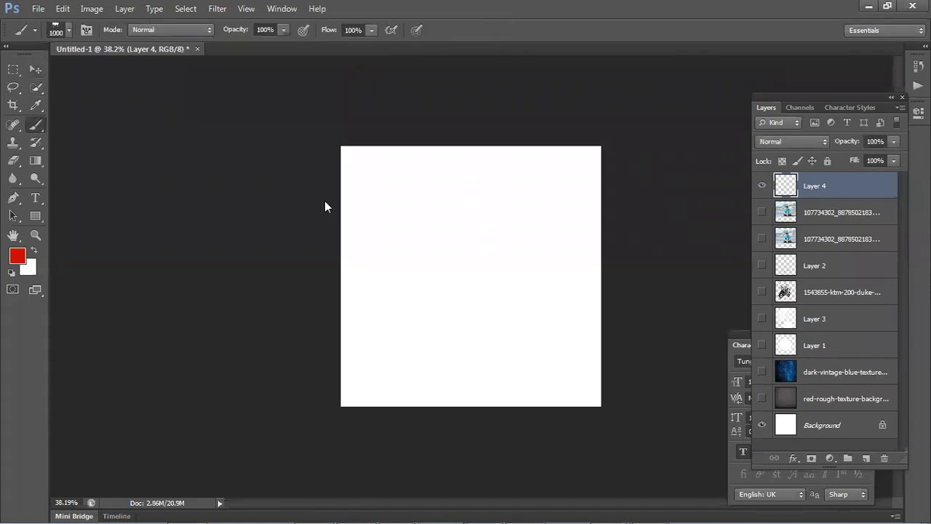
Step: Stamp a large red blood splatter at the canvas centre, then hide Layer 4
click(68, 31)
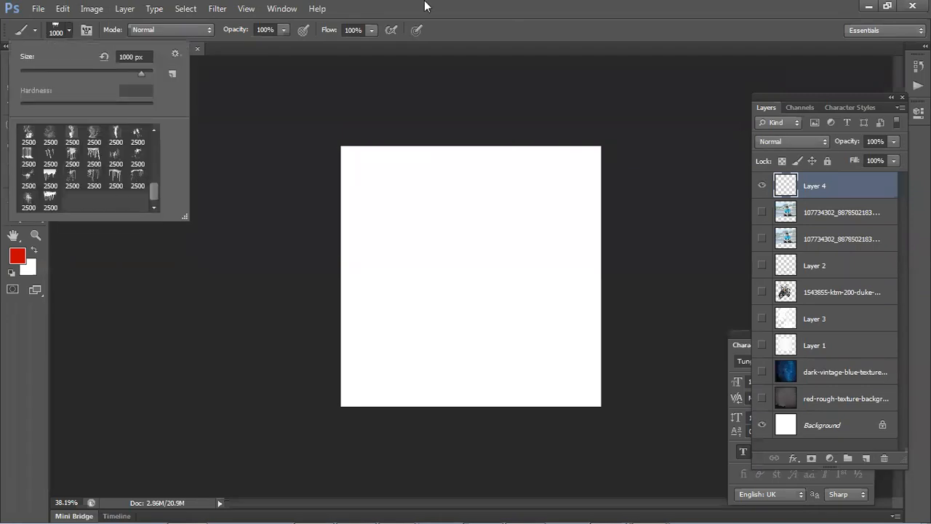
click(422, 63)
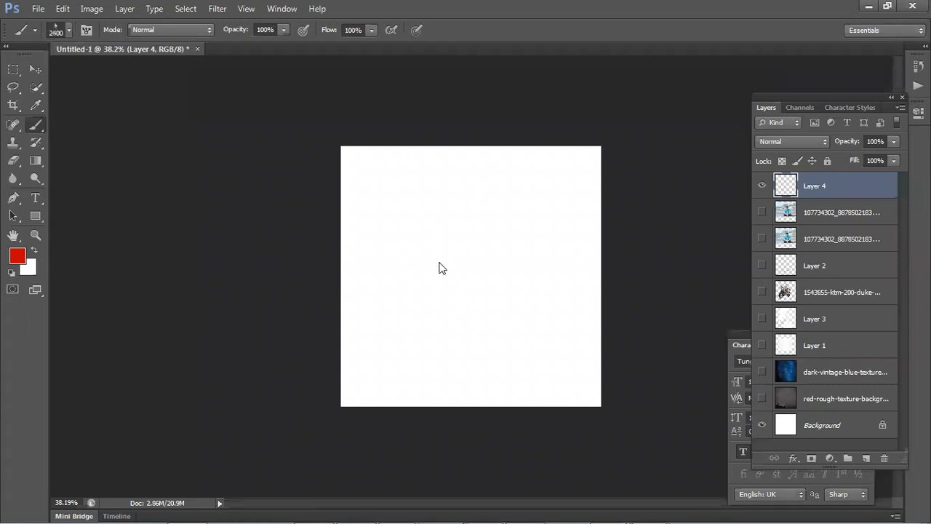
key(bracketleft)
key(bracketleft)
key(bracketleft)
key(bracketleft)
key(bracketleft)
key(bracketleft)
click(480, 270)
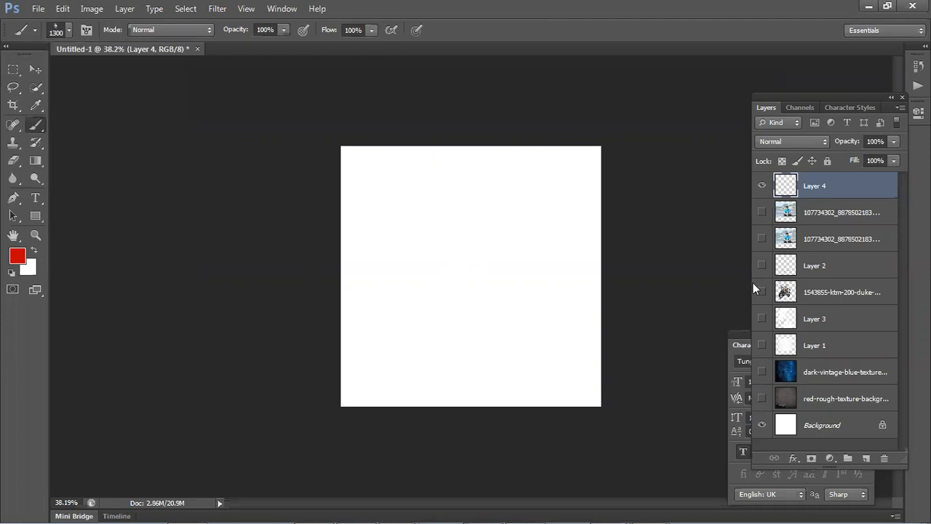
click(34, 69)
click(702, 358)
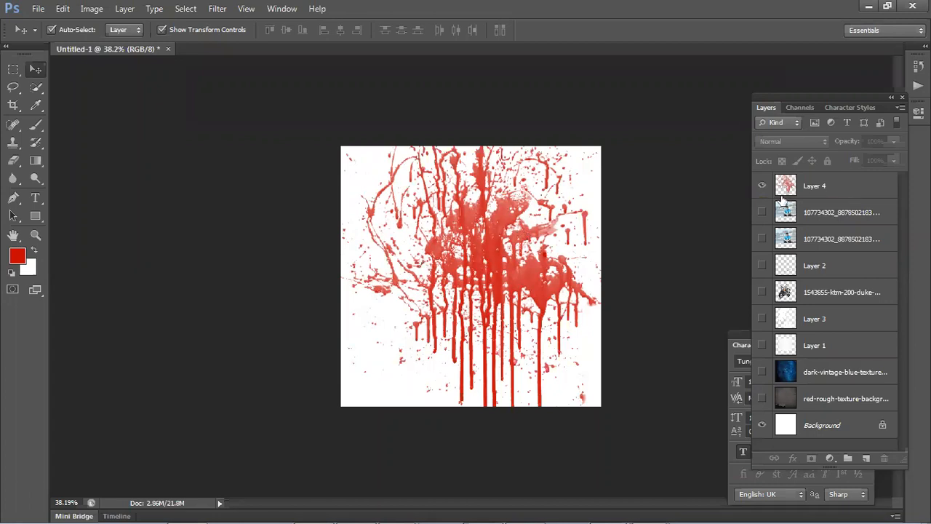
click(761, 186)
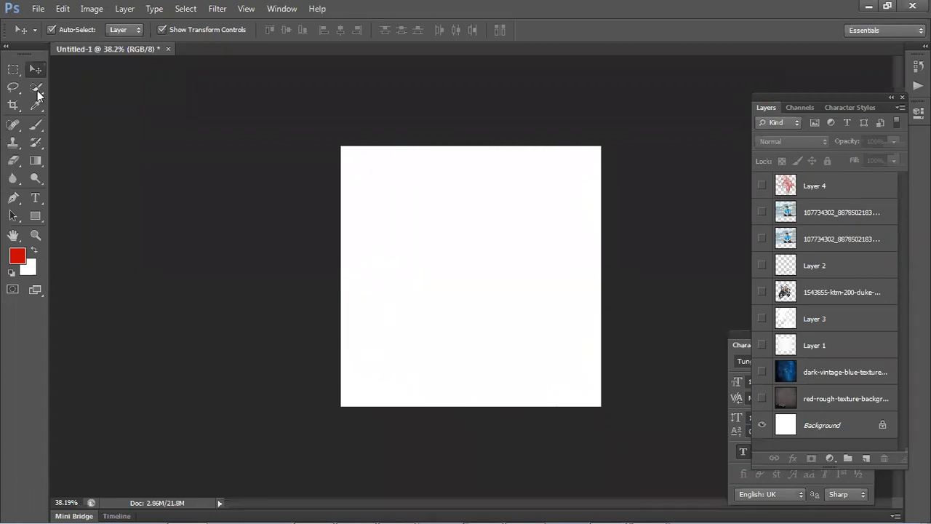
Step: Pick the splatter blood brush and stamp a red splatter at the centre of new Layer 5
click(36, 125)
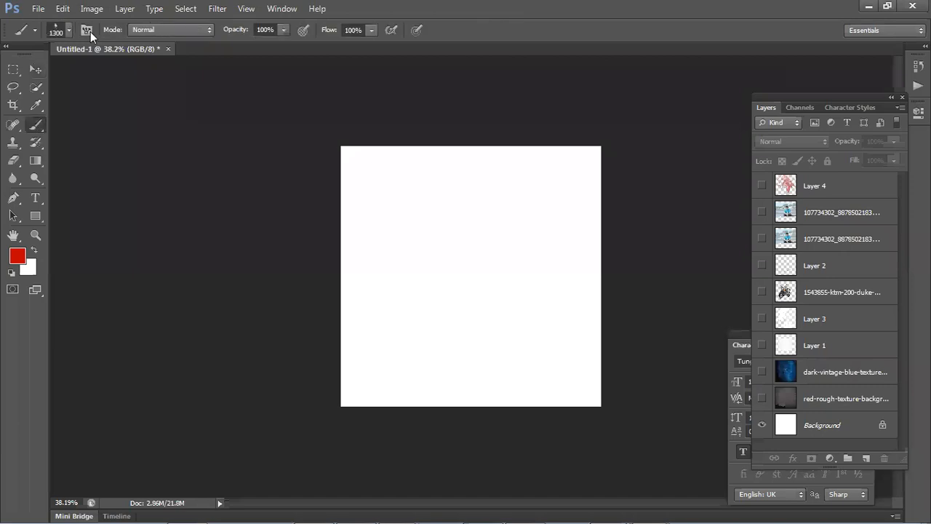
right_click(170, 65)
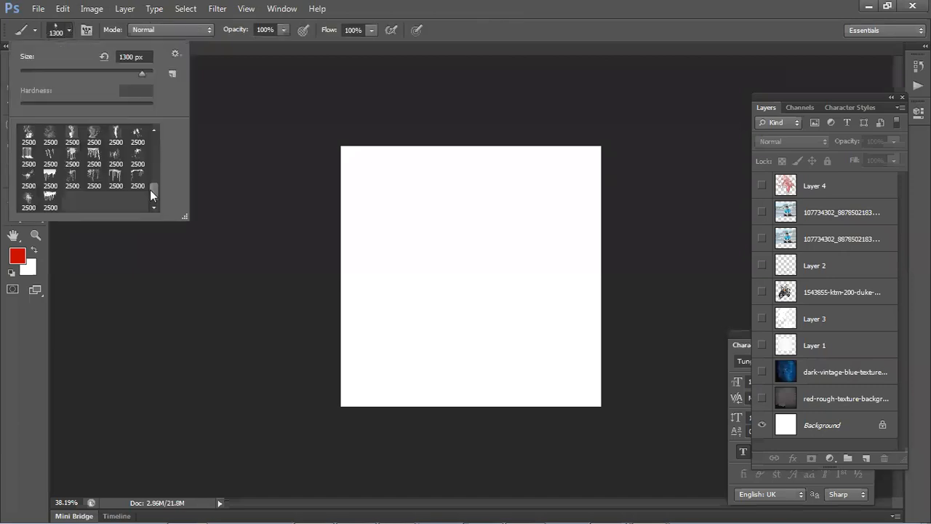
click(29, 178)
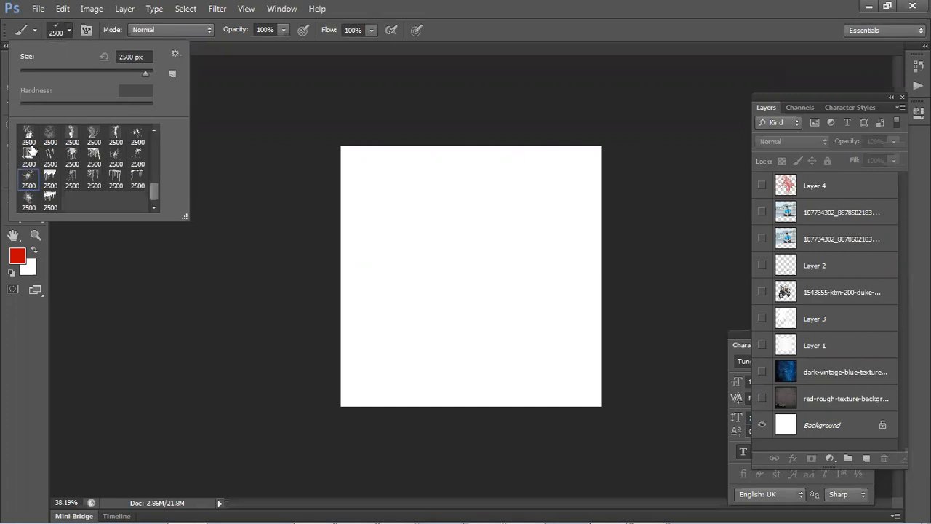
click(494, 6)
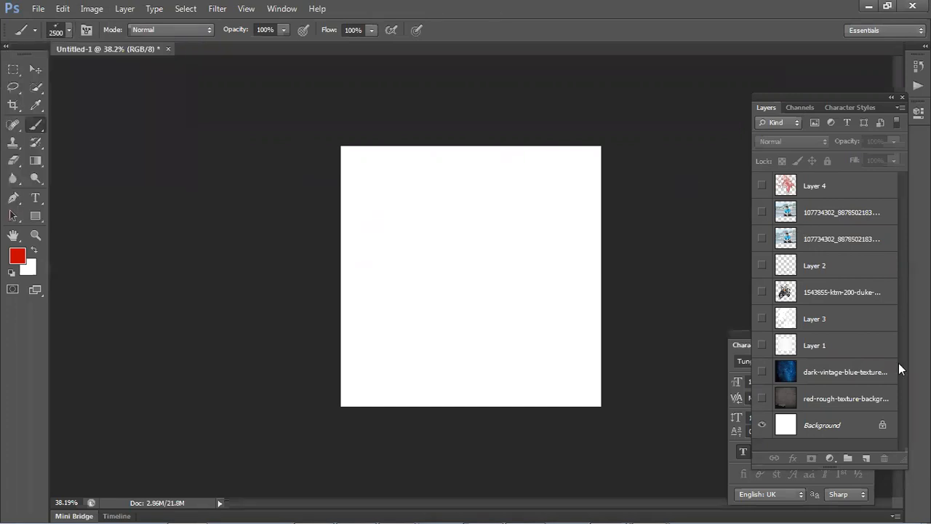
click(867, 458)
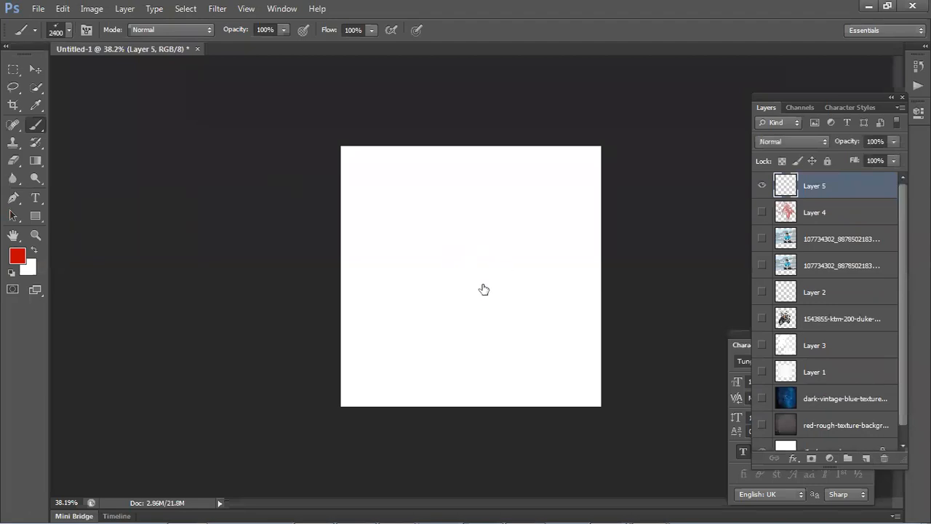
click(480, 289)
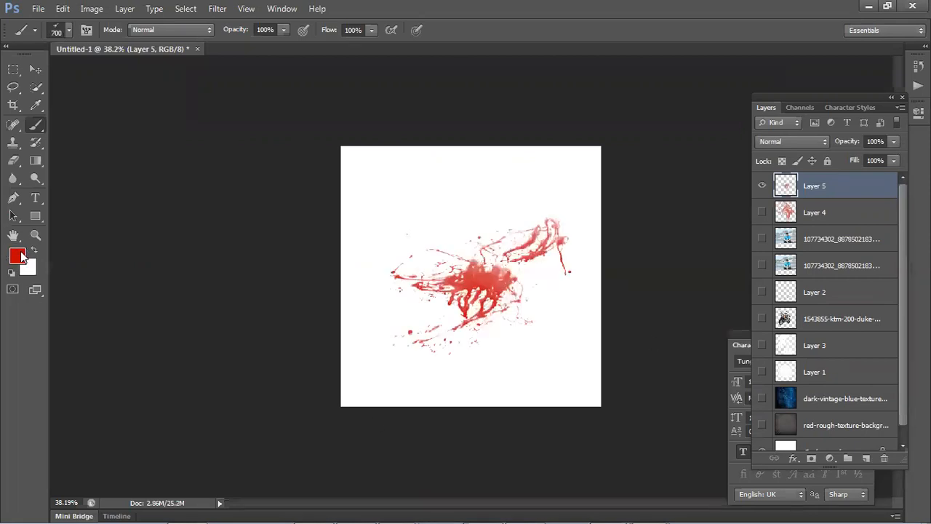
Step: Overlay two green #32c200 splatters, then delete Layers 5 and 4
click(18, 255)
click(459, 331)
click(434, 271)
click(588, 200)
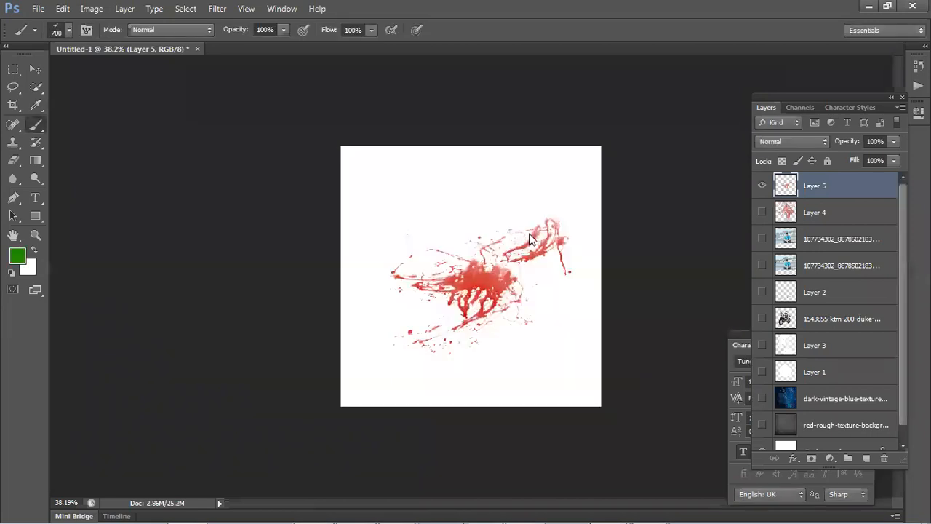
click(485, 297)
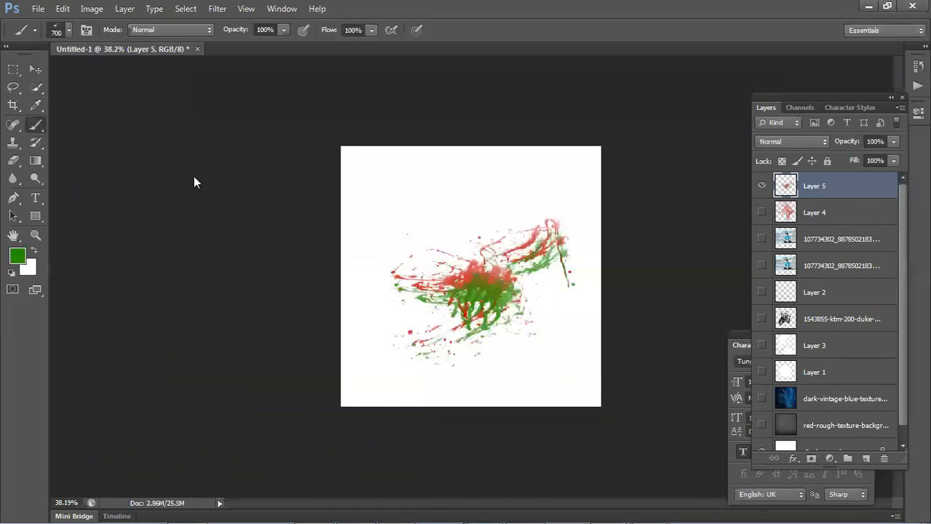
click(486, 267)
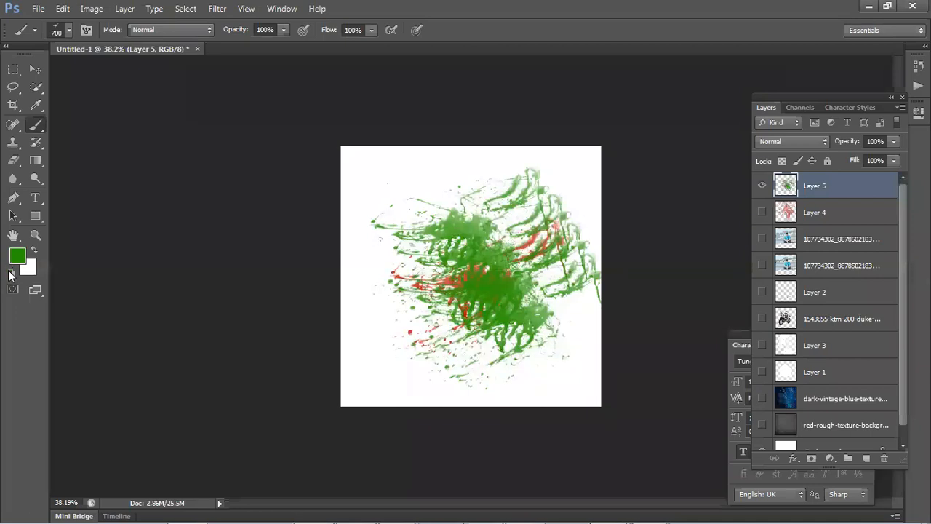
key(Delete)
key(Delete)
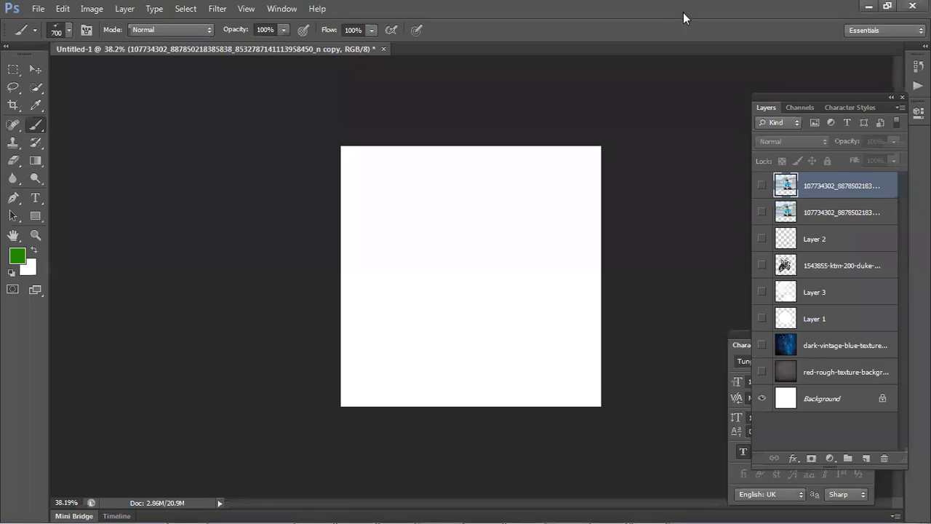
Step: On a new layer, select a circle near the canvas centre and stamp green splatter at brush size 900
click(865, 458)
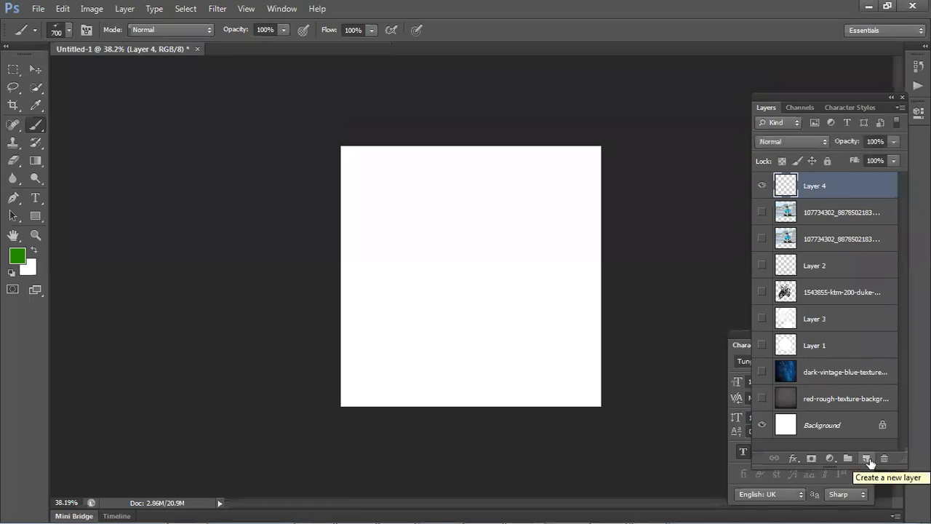
drag(13, 70, 46, 81)
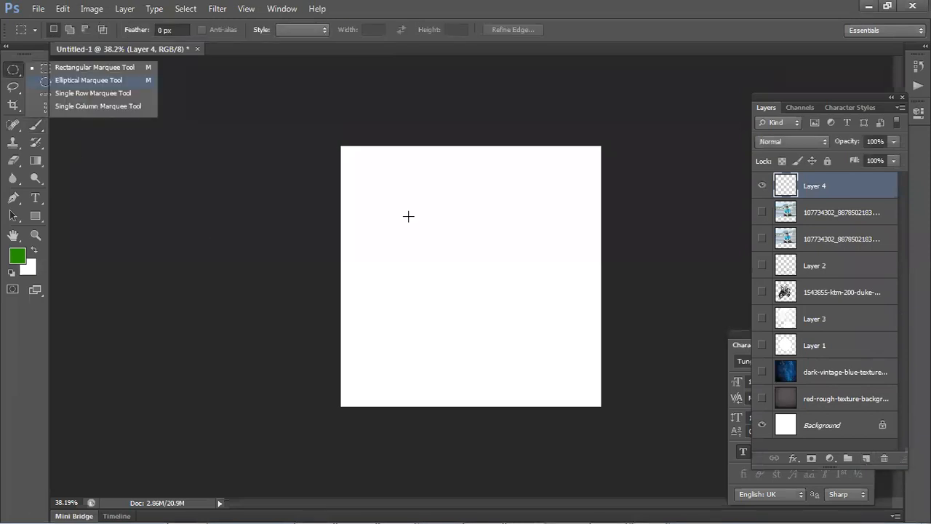
drag(404, 213, 523, 330)
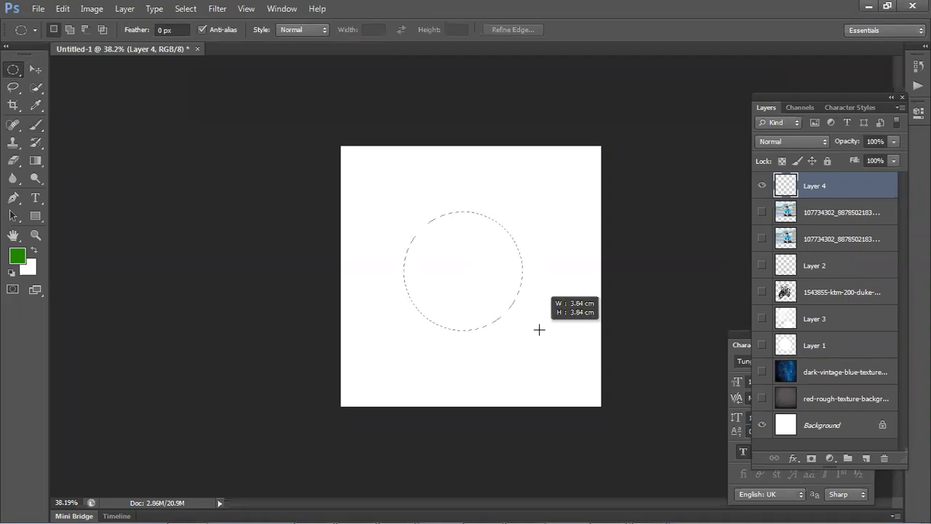
click(35, 125)
key(bracketright)
key(bracketright)
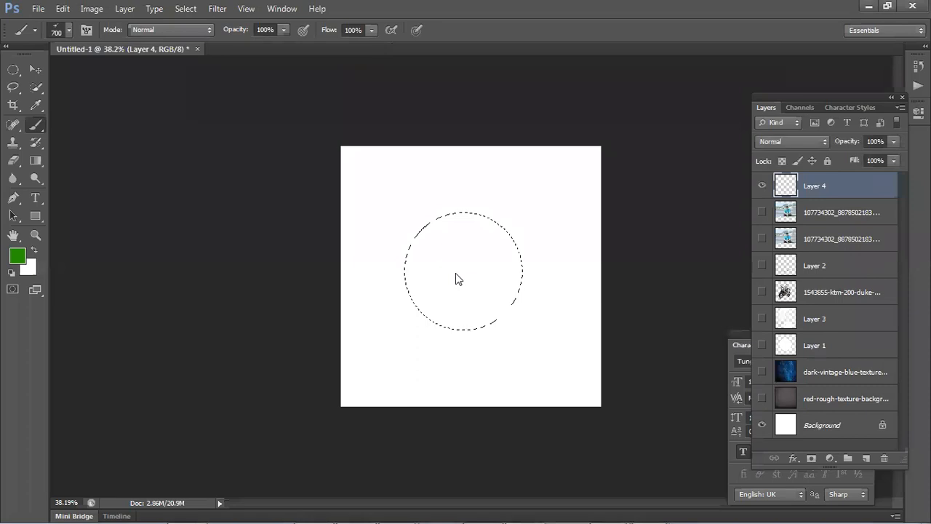
click(466, 280)
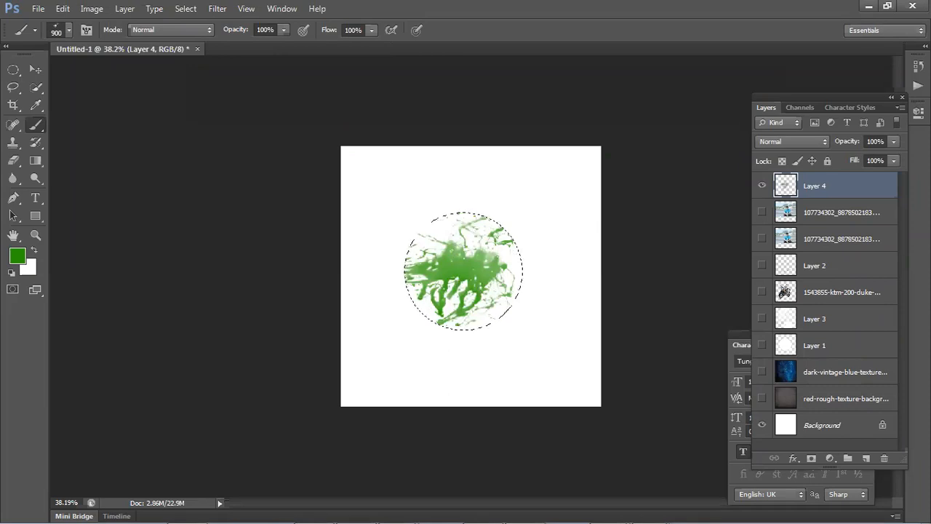
Step: Add Layer 5 and stamp more green splatter to fill the circle's gaps
click(867, 458)
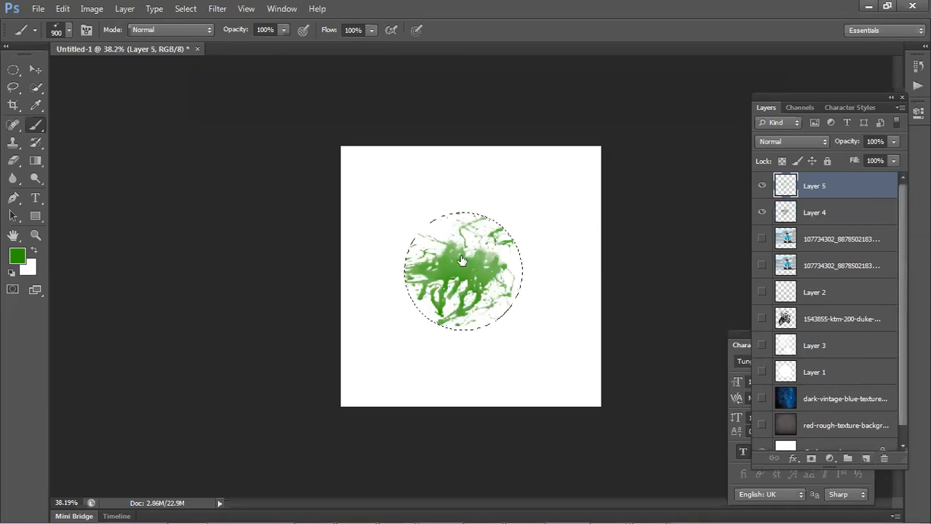
click(501, 354)
click(500, 352)
click(497, 347)
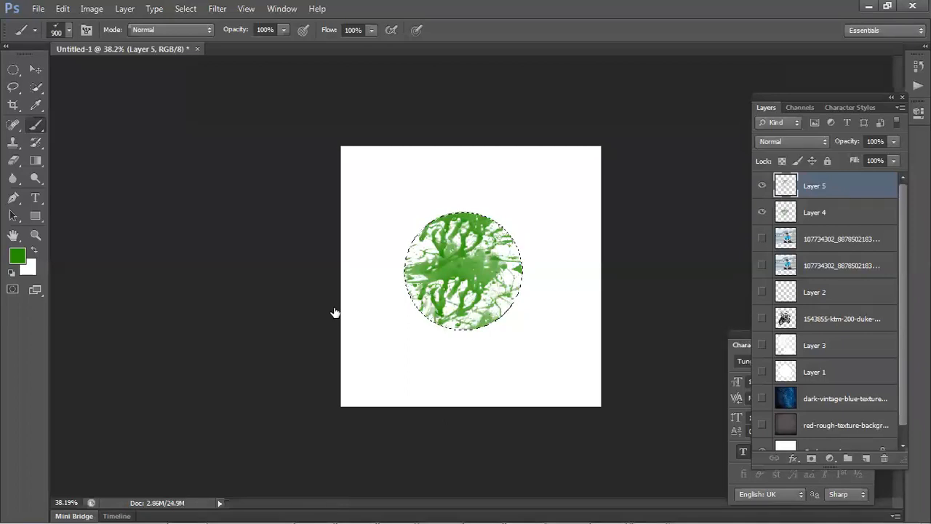
click(35, 69)
click(274, 262)
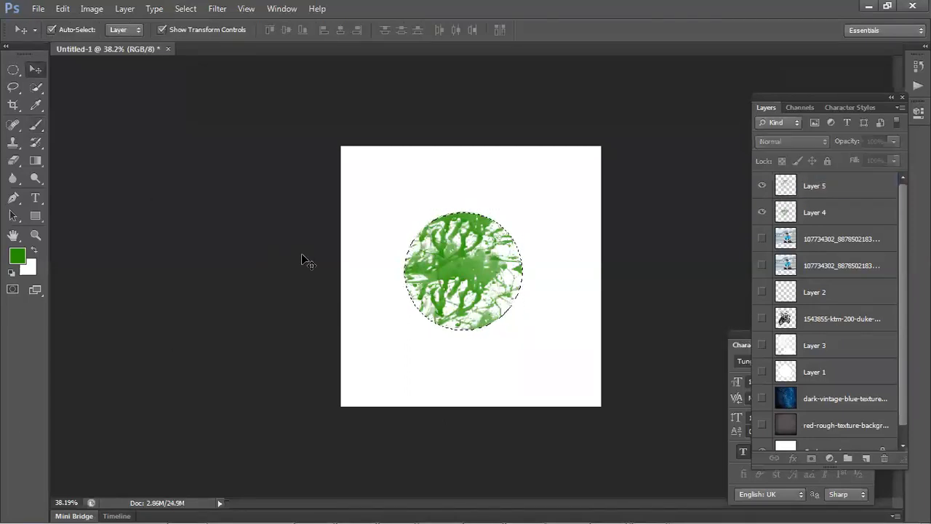
Step: Shift the green splatter around, then delete both splatter layers
drag(488, 256, 461, 337)
drag(494, 234, 531, 178)
drag(441, 366, 449, 325)
drag(616, 333, 432, 220)
key(Delete)
Step: Add a new layer and set the foreground colour to pure red
click(865, 458)
click(22, 251)
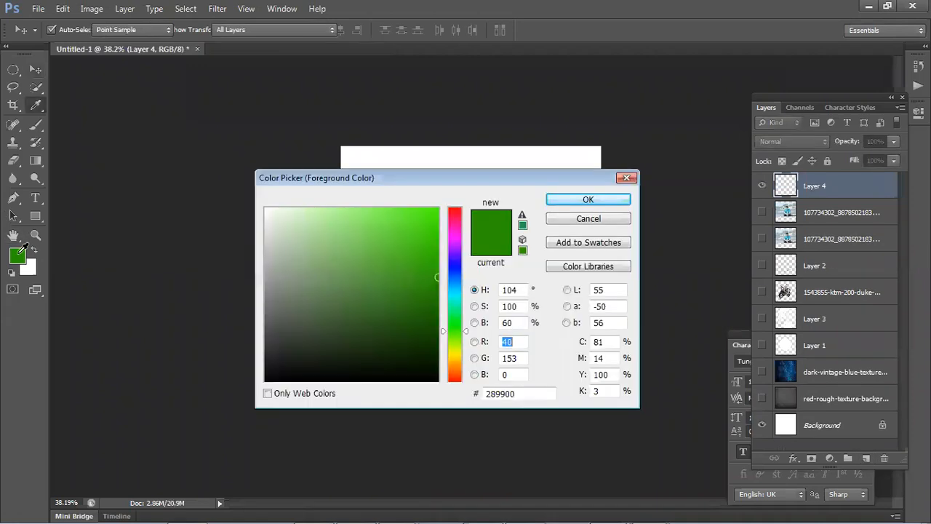
drag(422, 227, 447, 199)
click(454, 208)
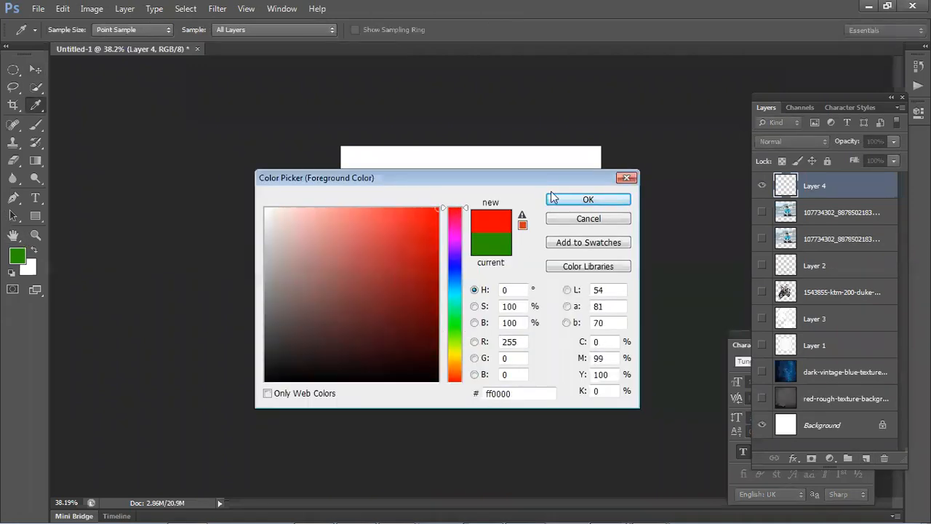
click(554, 200)
Step: Draw a rectangular marquee selection right of the canvas centre
click(12, 86)
click(13, 70)
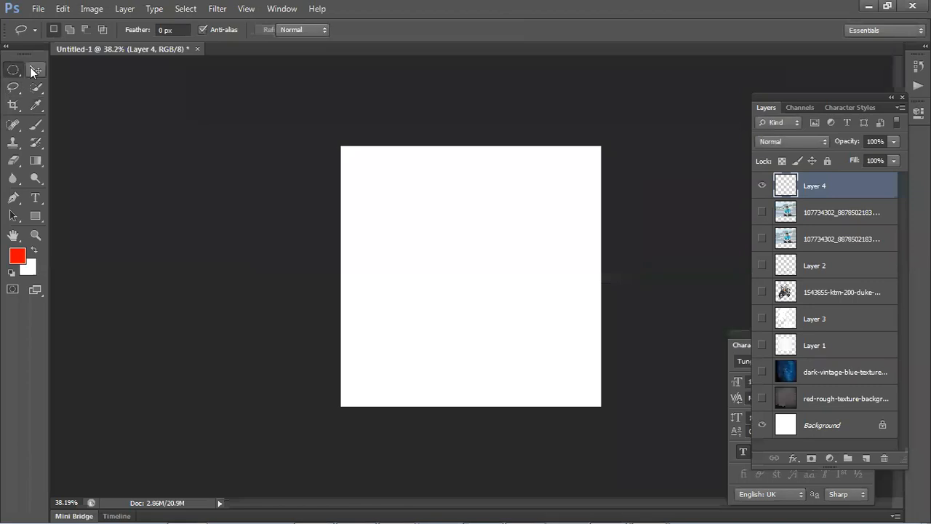
drag(32, 72, 73, 70)
drag(391, 211, 584, 315)
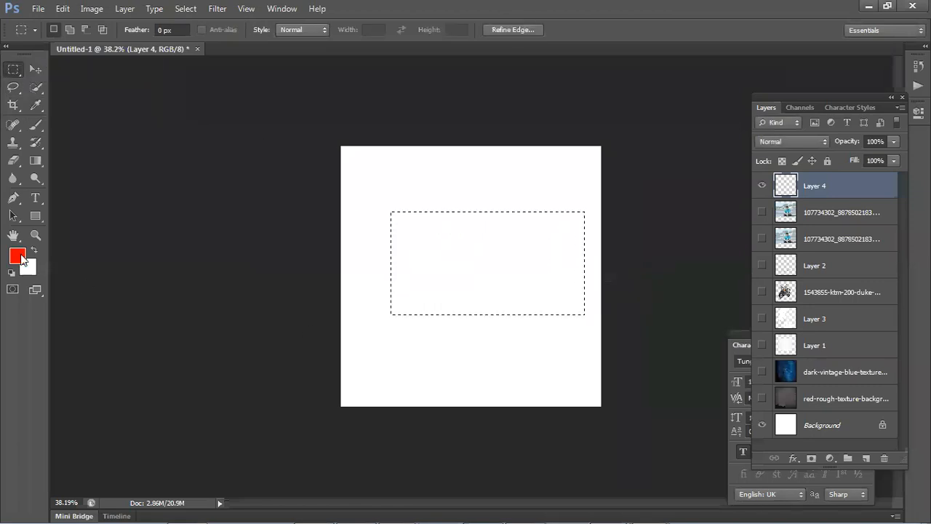
Step: Fill the rectangle with dark green 117900 and deselect it
click(17, 256)
click(437, 298)
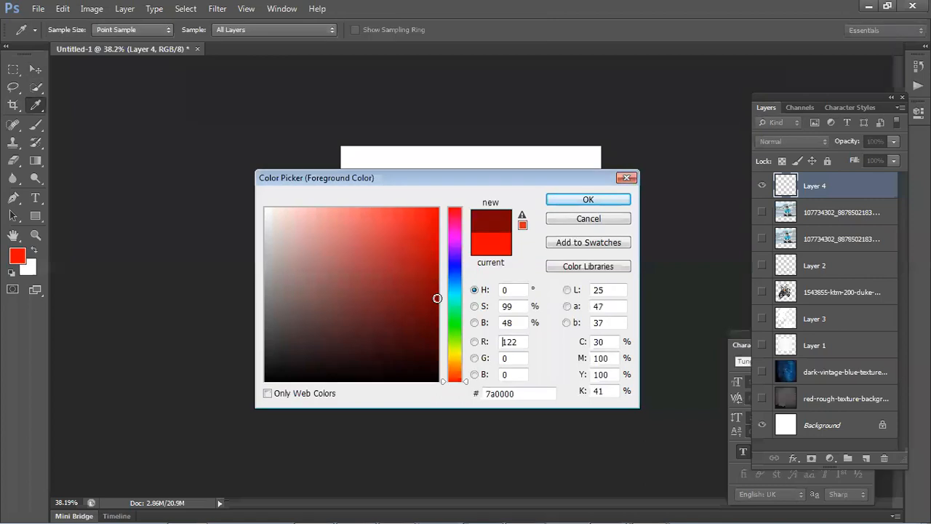
click(459, 328)
click(588, 200)
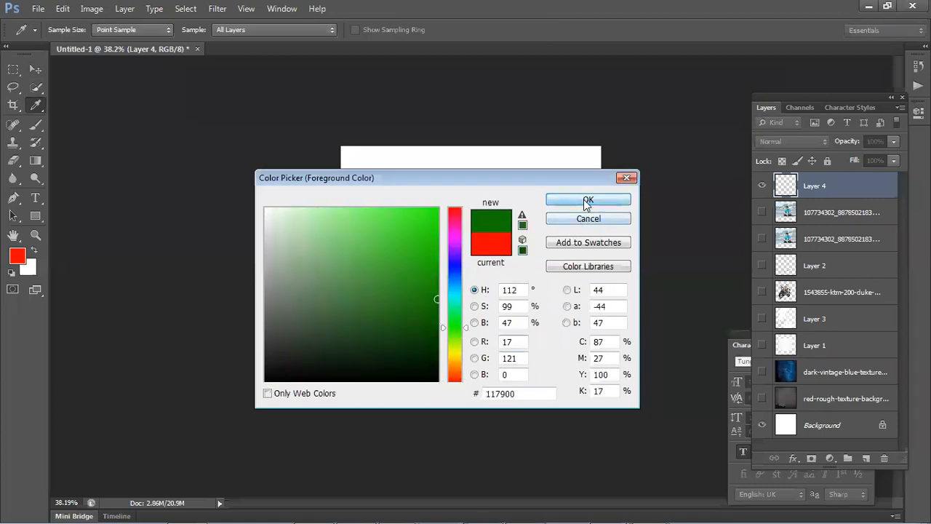
key(alt+BackSpace)
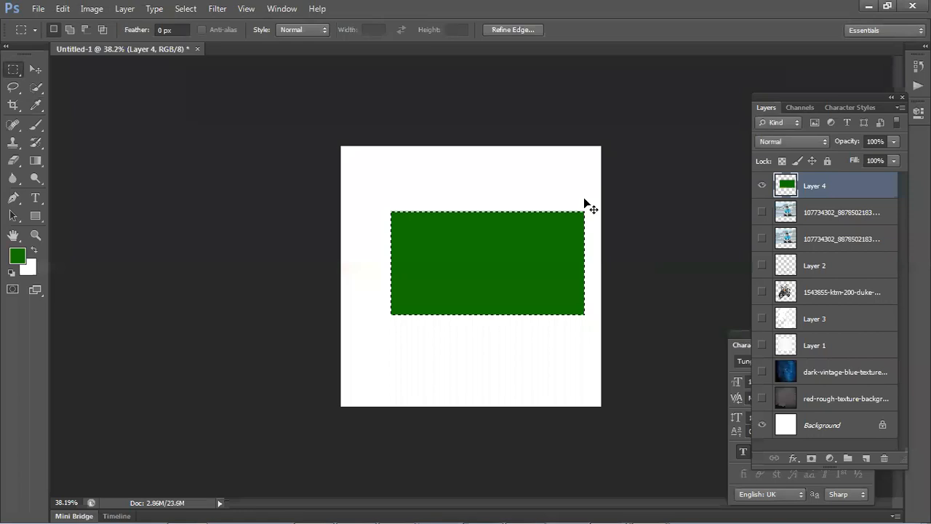
key(ctrl+d)
scroll(555, 272, up, 1)
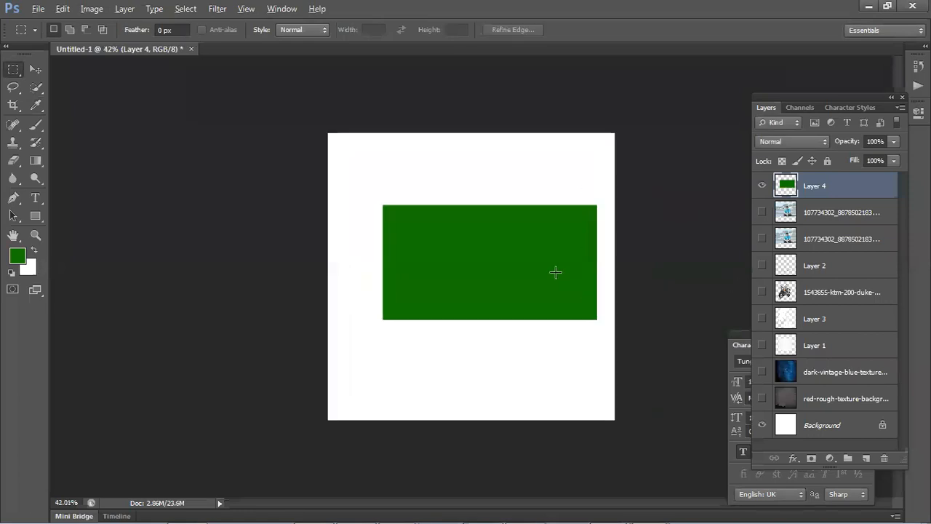
Step: On a new layer, select a circle inside the green rectangle and set the foreground to deep red
click(865, 459)
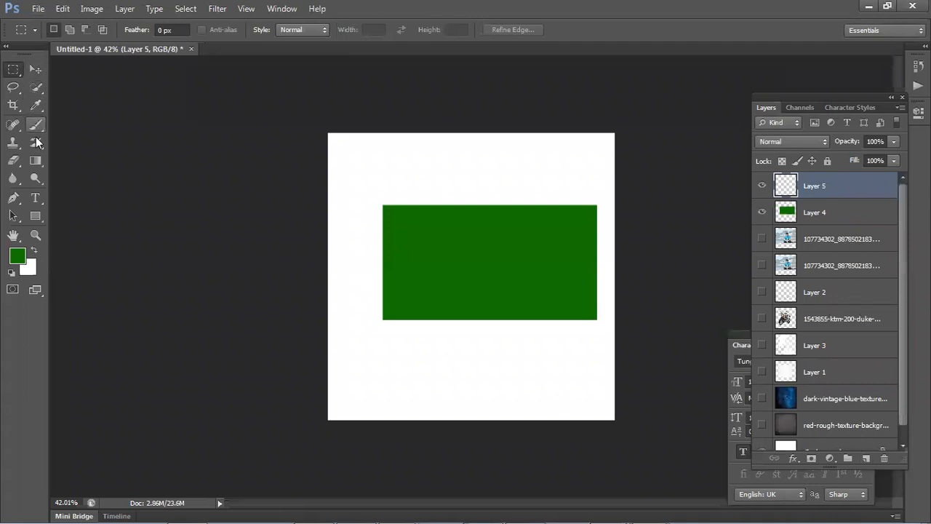
click(15, 73)
click(63, 80)
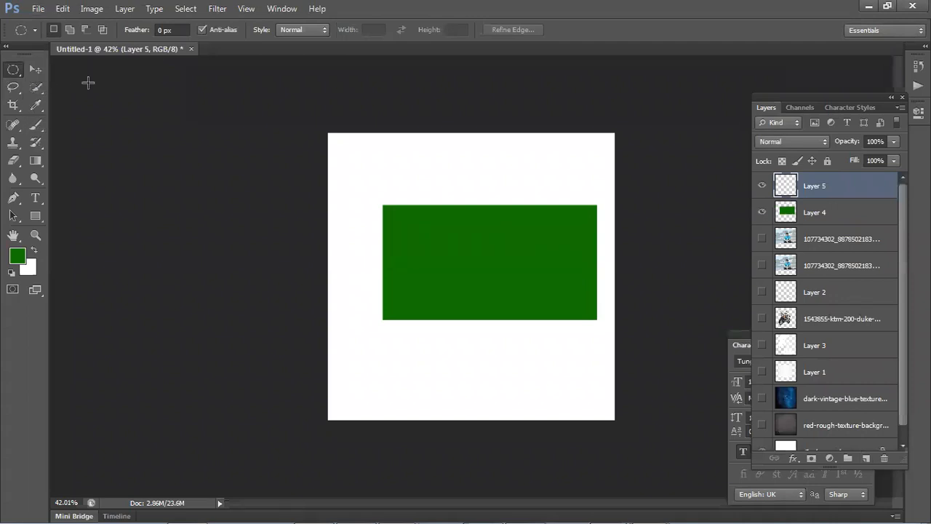
drag(516, 293, 496, 312)
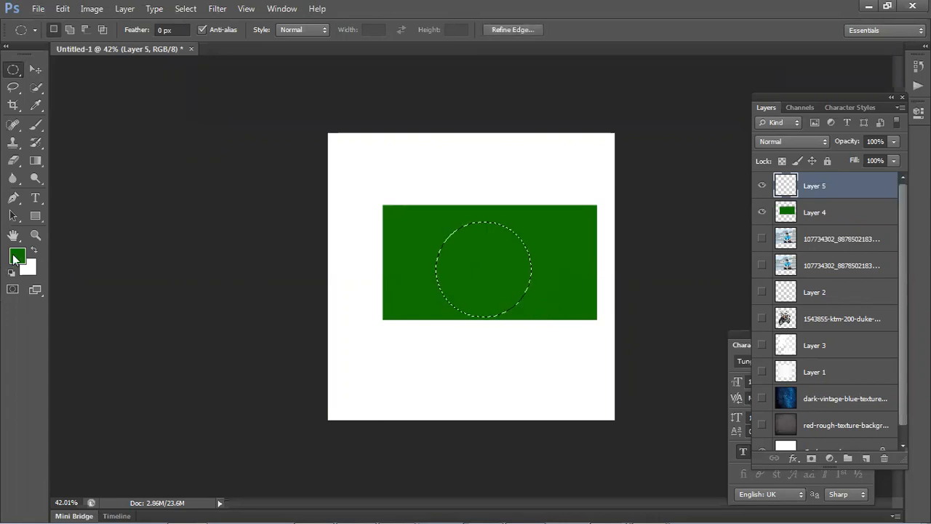
click(18, 255)
drag(416, 246, 465, 205)
drag(440, 267, 441, 245)
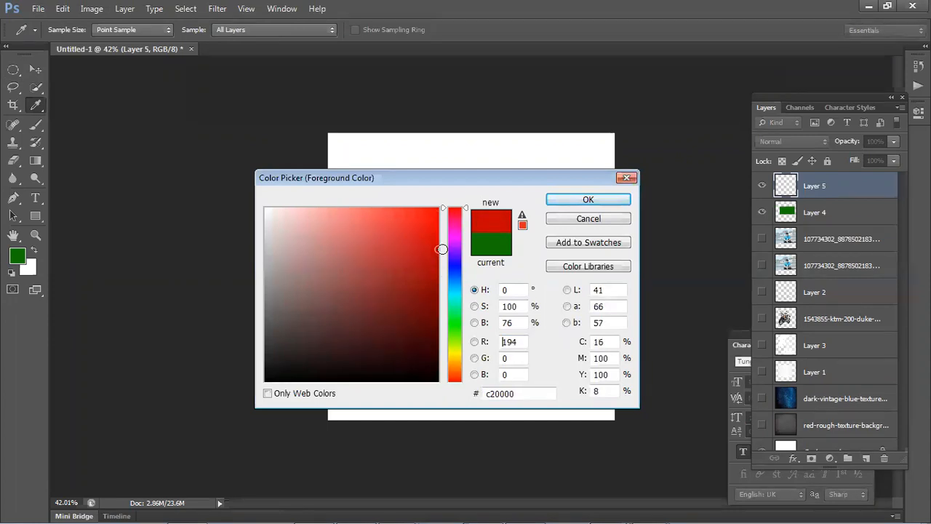
click(587, 199)
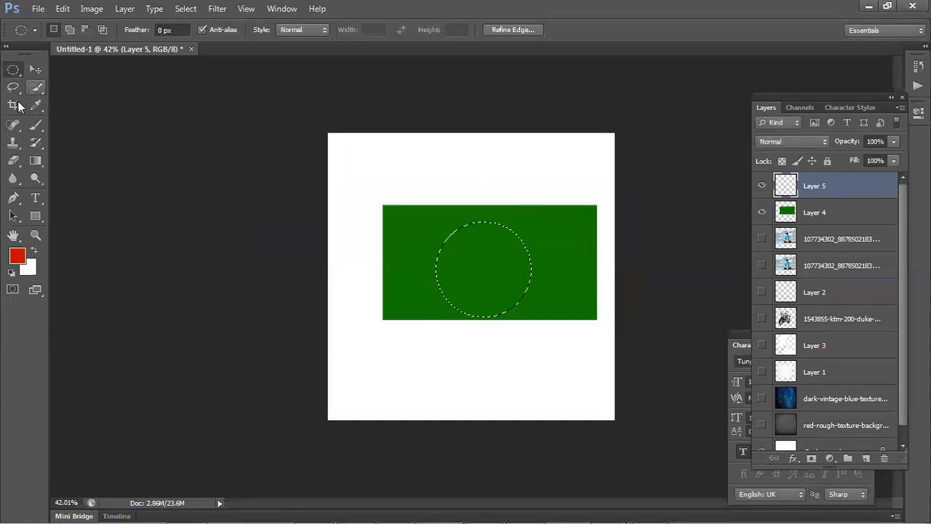
Step: Paint red brush strokes inside the circle instead of a solid fill, then deselect
click(34, 127)
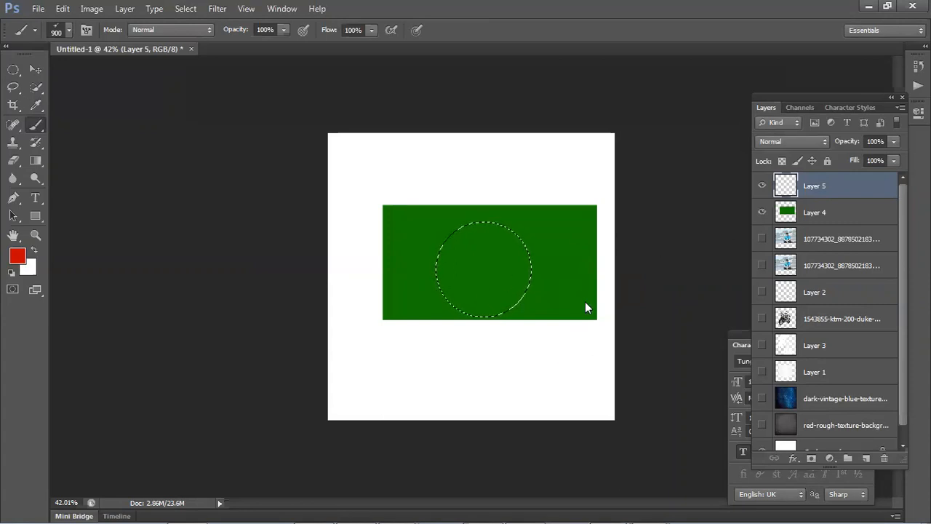
key(alt+BackSpace)
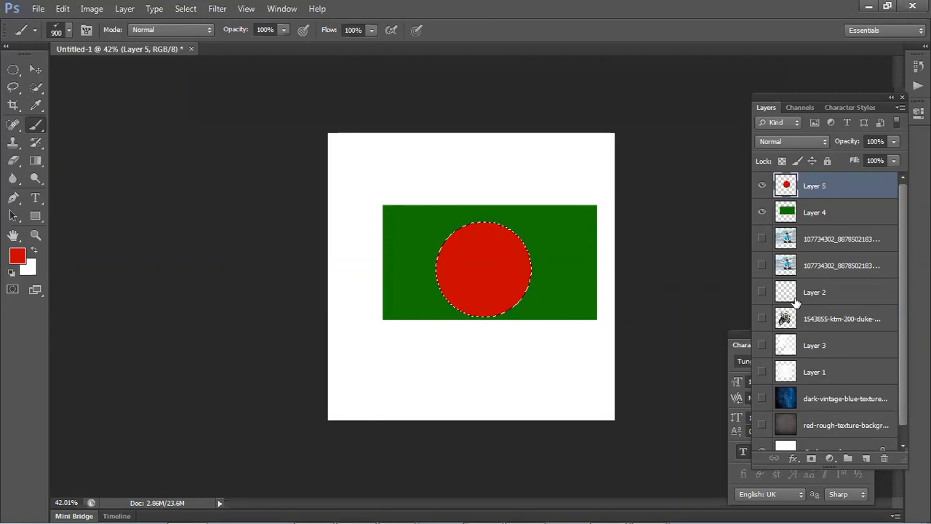
key(ctrl+z)
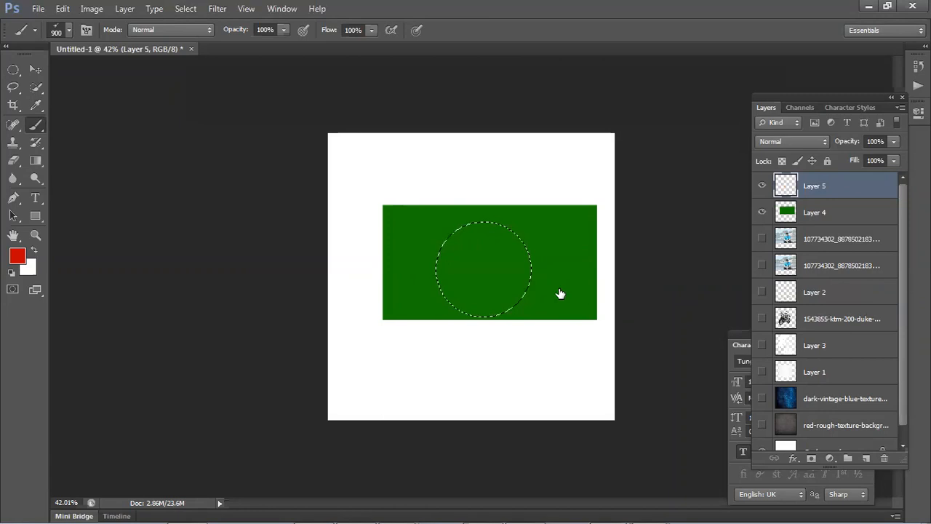
mouse_move(589, 293)
mouse_down()
mouse_move(458, 263)
mouse_move(405, 304)
mouse_move(392, 296)
mouse_move(387, 334)
mouse_move(398, 361)
mouse_move(436, 367)
mouse_move(456, 334)
mouse_move(408, 316)
mouse_move(413, 343)
mouse_move(387, 371)
mouse_move(429, 367)
mouse_move(462, 338)
mouse_move(547, 228)
mouse_move(558, 262)
mouse_move(526, 263)
mouse_move(534, 371)
mouse_move(384, 293)
mouse_up()
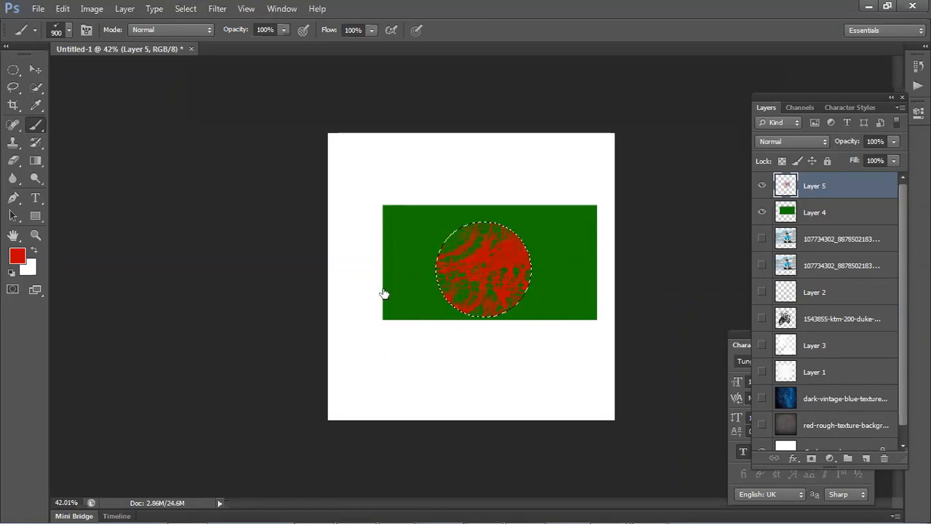
mouse_move(432, 385)
mouse_down()
mouse_move(415, 368)
mouse_move(434, 376)
mouse_move(401, 380)
mouse_move(356, 353)
mouse_move(364, 304)
mouse_move(348, 323)
mouse_up()
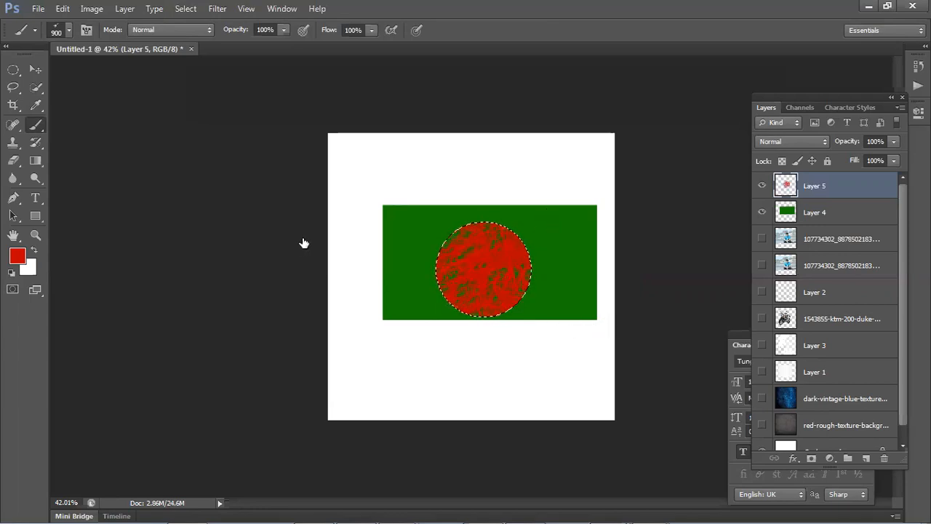
key(ctrl+d)
Step: Move the red circle below the rectangle, then delete both the red circle and green rectangle layers
click(35, 69)
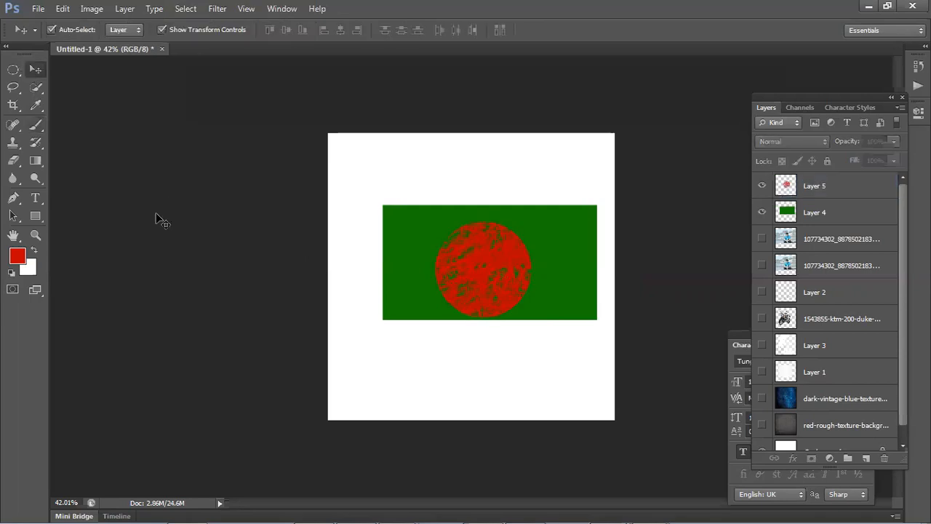
mouse_move(466, 280)
mouse_down()
mouse_move(542, 417)
mouse_move(496, 387)
mouse_move(473, 346)
mouse_move(482, 266)
mouse_move(493, 380)
mouse_move(499, 357)
mouse_move(449, 288)
mouse_move(468, 276)
mouse_move(474, 285)
mouse_move(472, 271)
mouse_up()
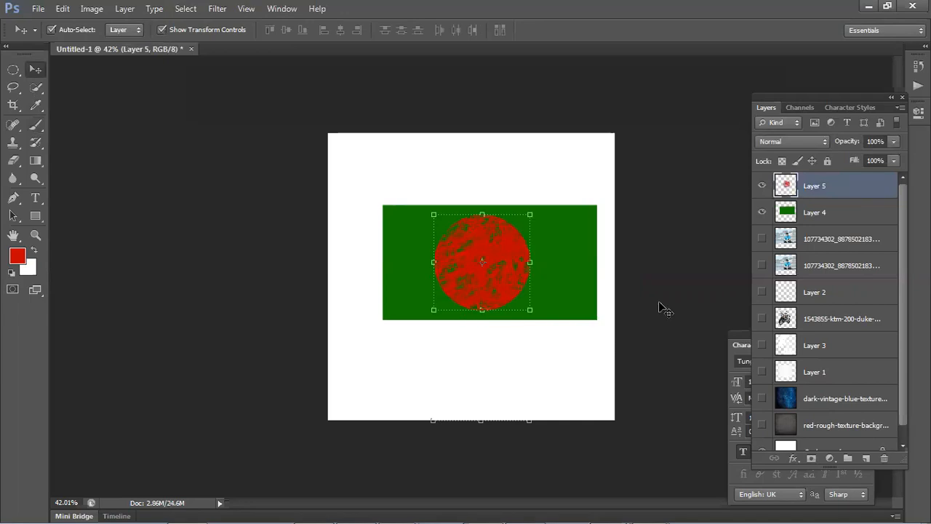
drag(479, 289, 486, 376)
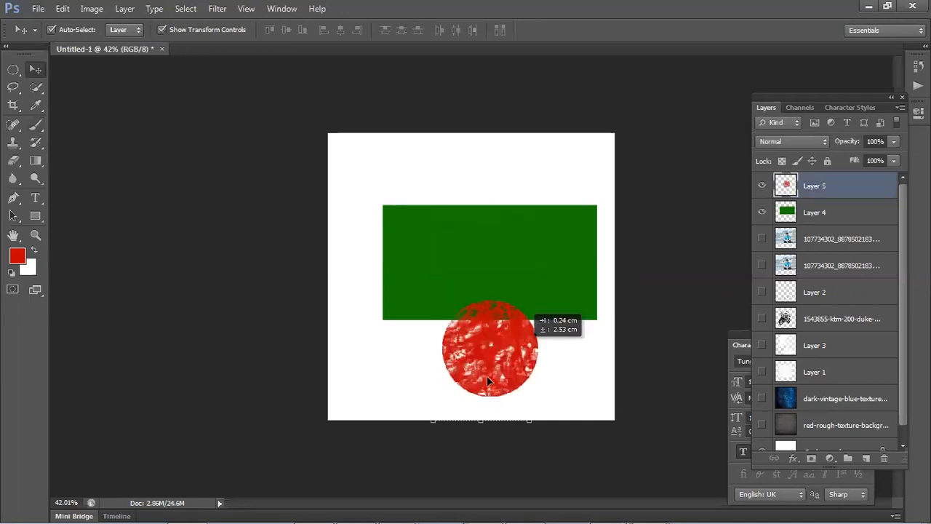
drag(548, 392, 544, 388)
key(Delete)
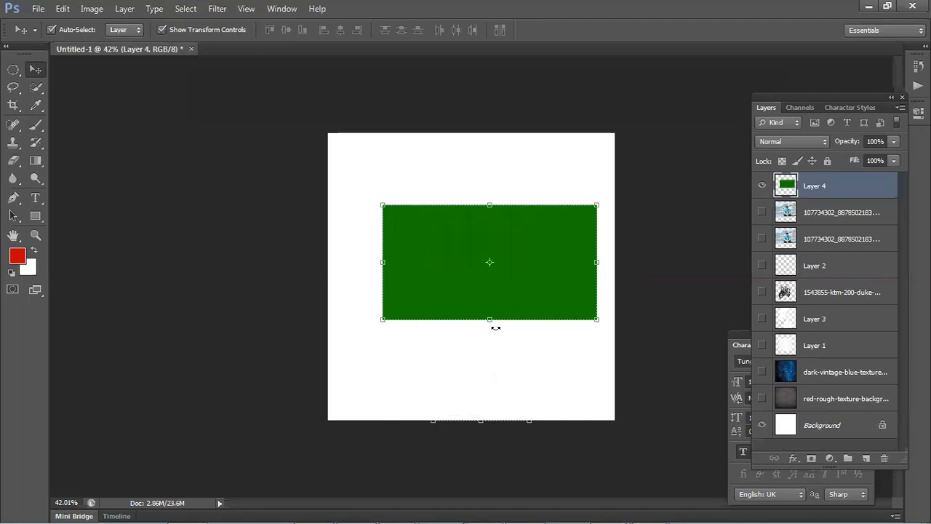
click(410, 330)
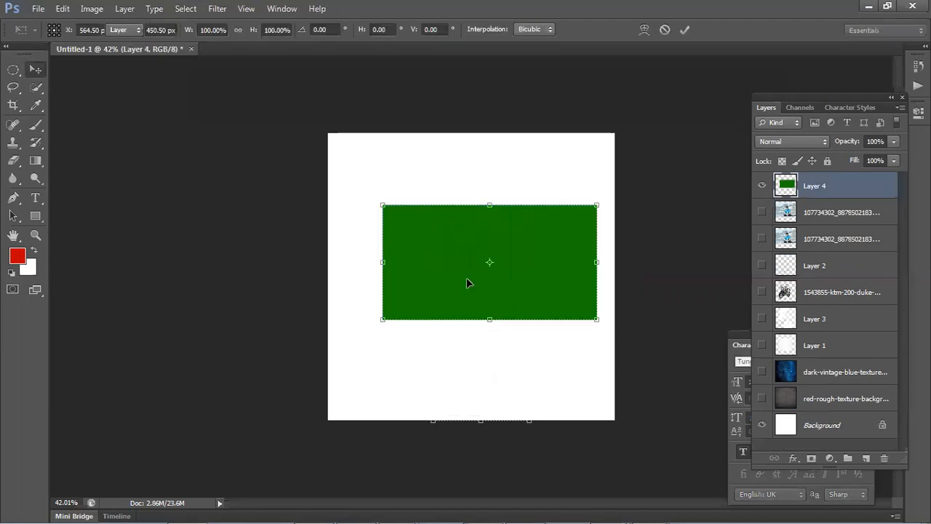
key(Delete)
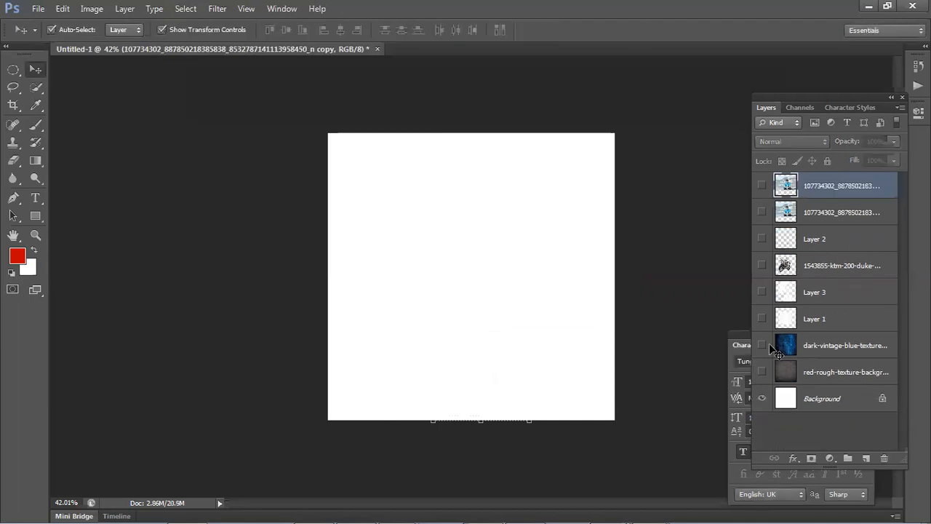
Step: Make the KTM bike, Layer 3, Layer 1 and red rough texture layers visible again
click(761, 270)
click(761, 292)
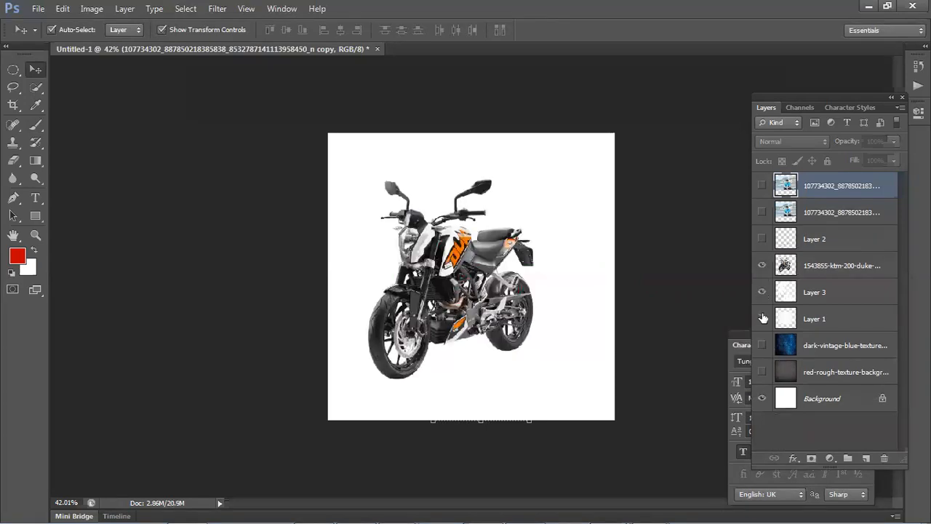
click(762, 318)
click(763, 345)
click(761, 345)
click(762, 371)
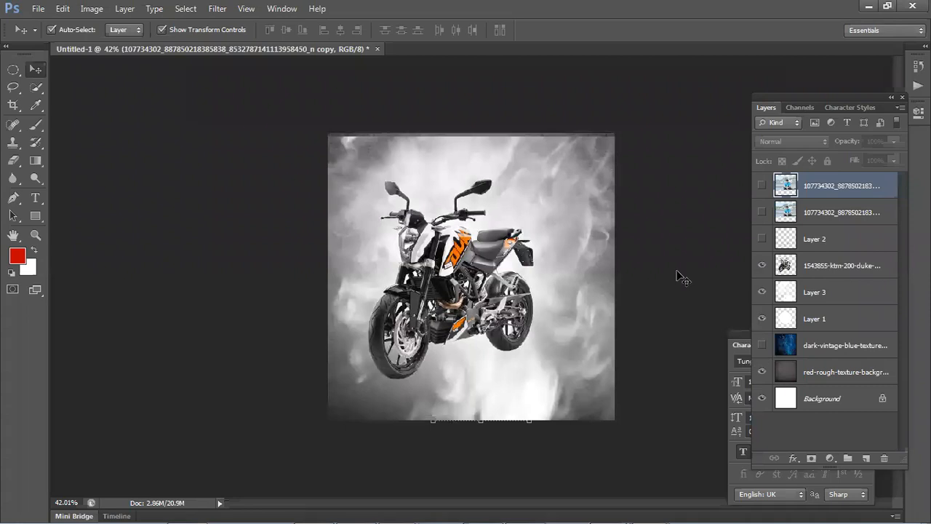
Step: Stretch Layer 3 slightly taller by its top handle and commit the transform
click(576, 149)
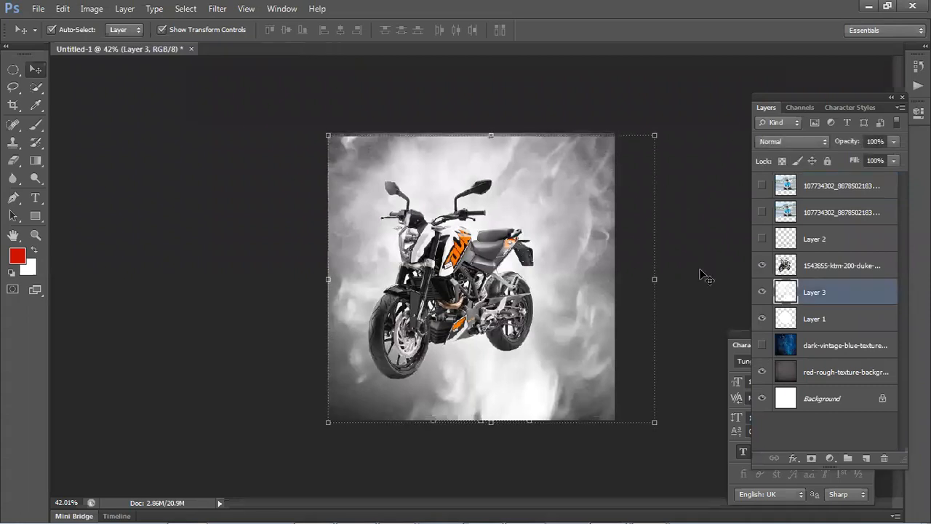
drag(489, 132, 488, 131)
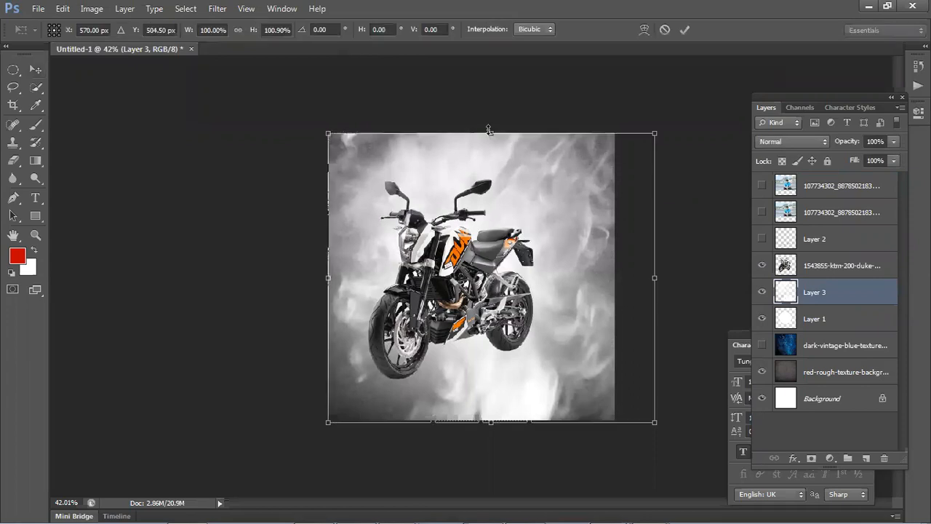
click(272, 285)
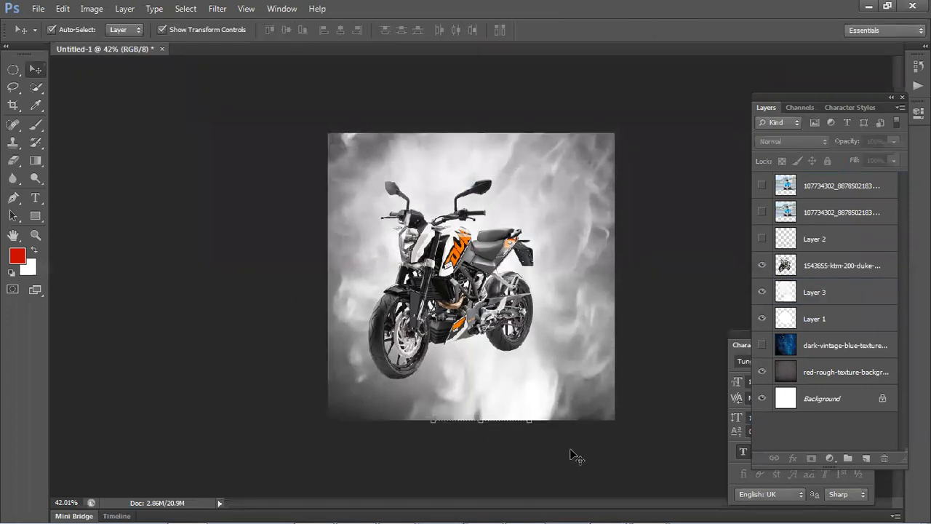
scroll(552, 452, down, 1)
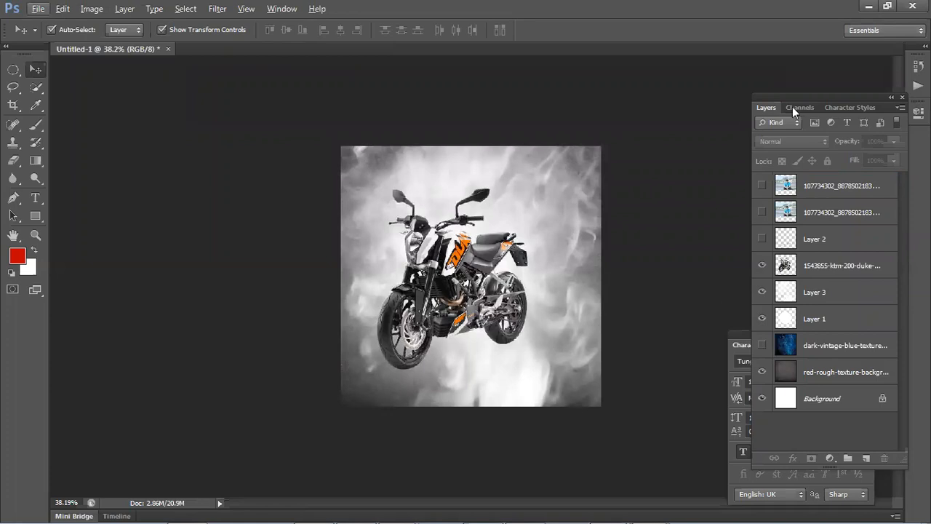
key(alt)
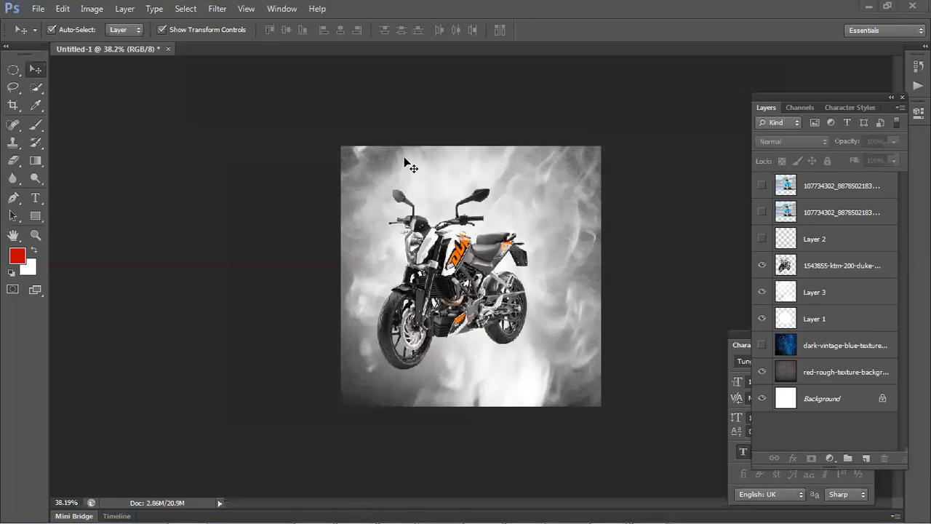
double_click(563, 16)
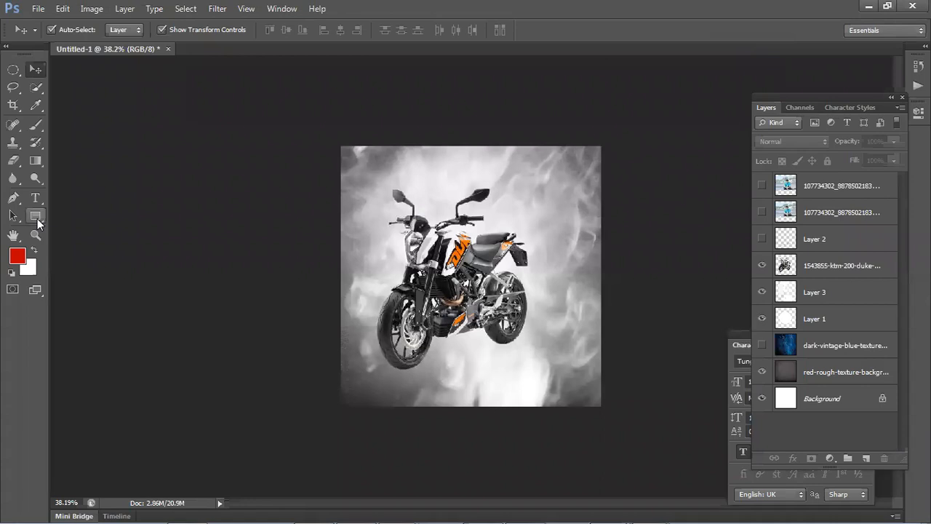
Step: Draw a rectangle shape framing the KTM bike with the Rectangle tool
click(37, 219)
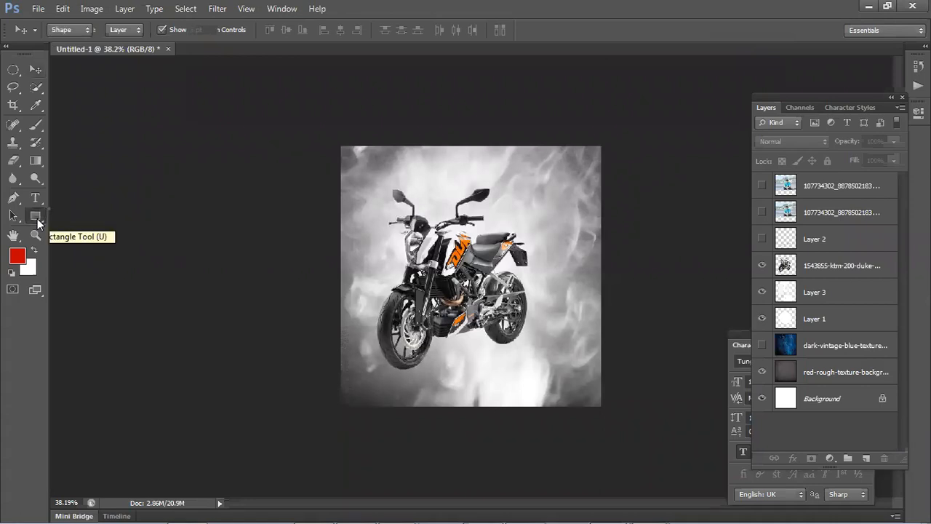
right_click(37, 218)
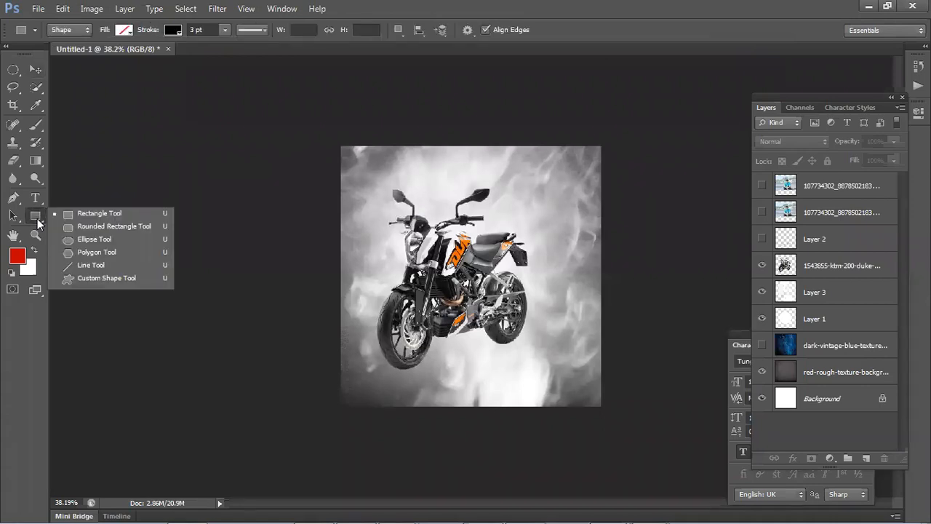
click(62, 216)
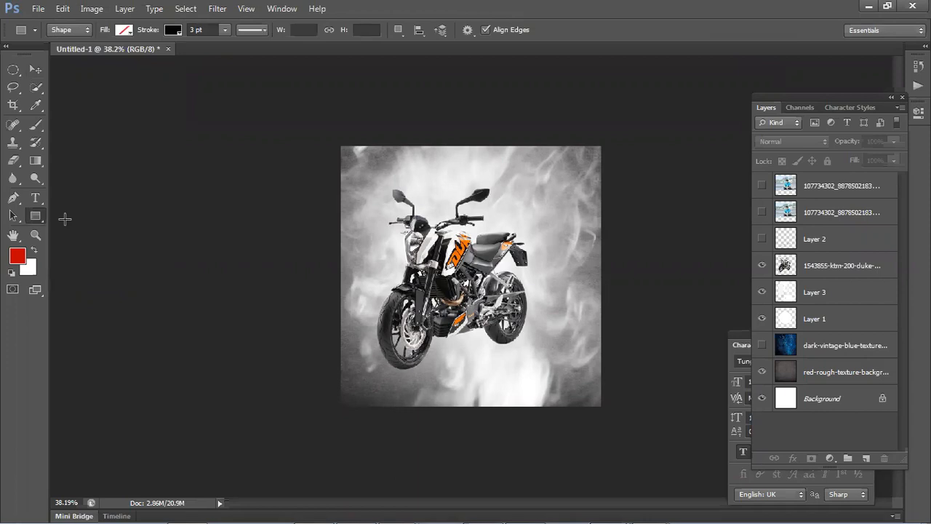
right_click(14, 69)
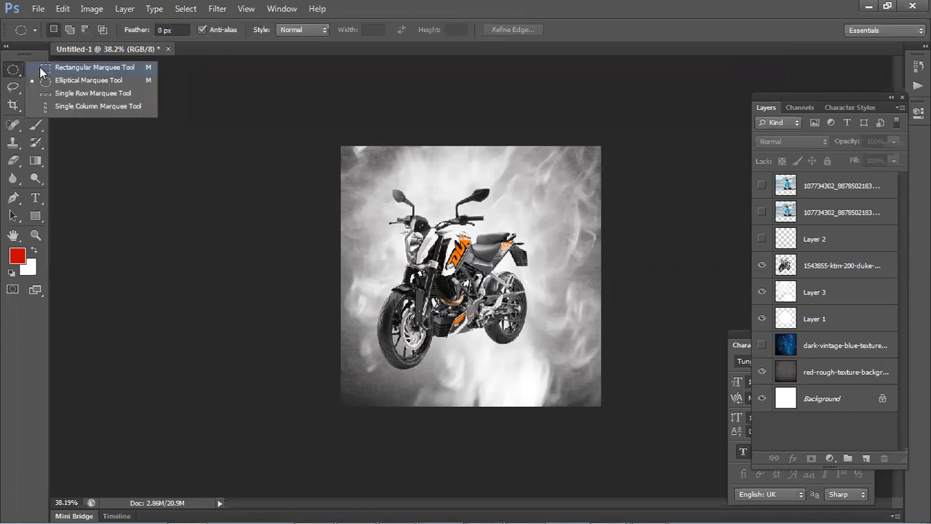
right_click(33, 218)
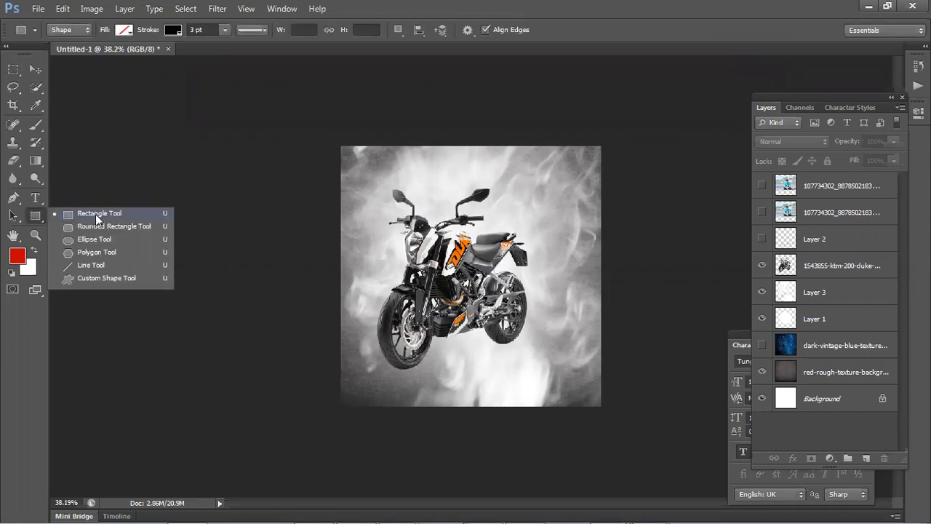
drag(367, 168, 571, 341)
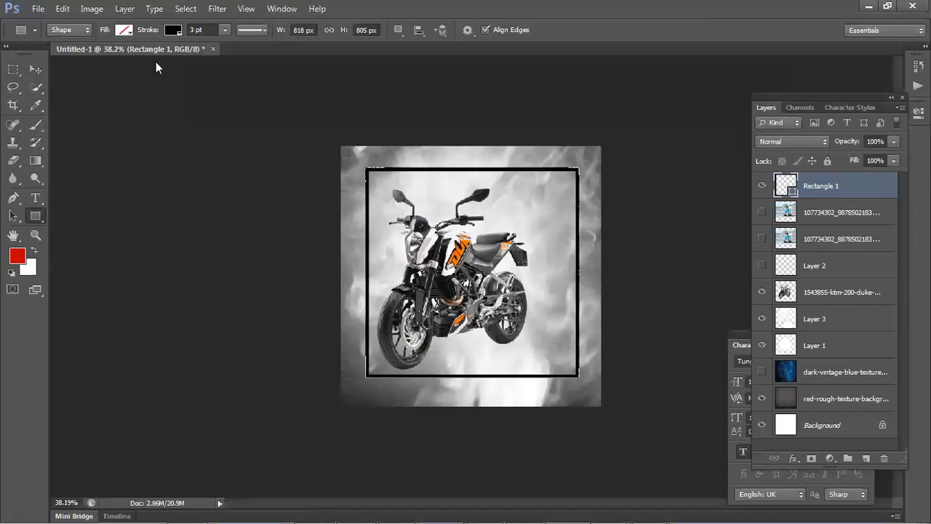
Step: Try pink, green and cyan borders, settling on a black stroke for the rectangle
click(172, 30)
click(106, 96)
click(157, 137)
click(222, 129)
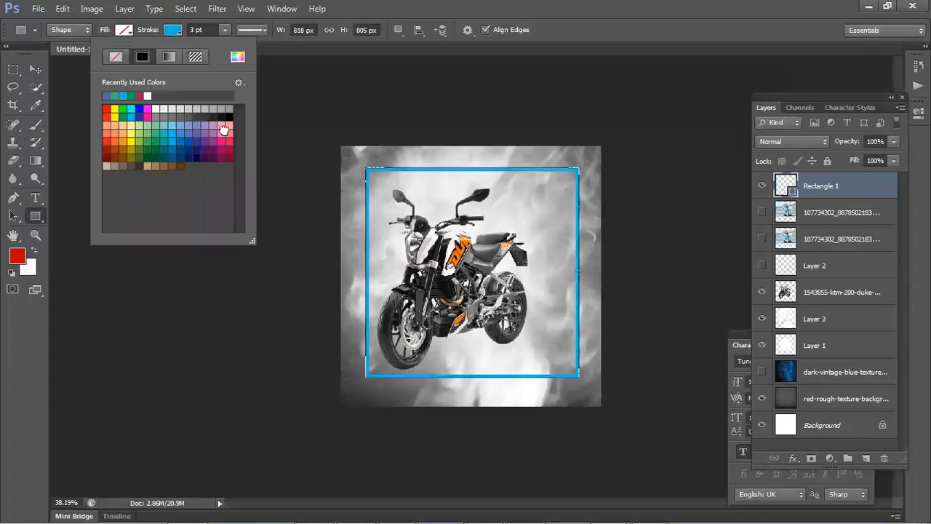
click(228, 140)
click(227, 139)
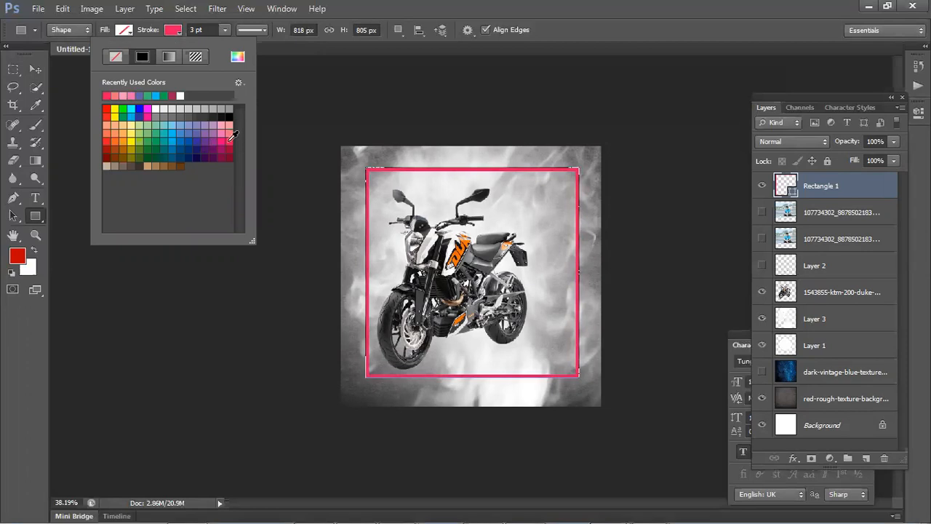
click(229, 117)
click(171, 30)
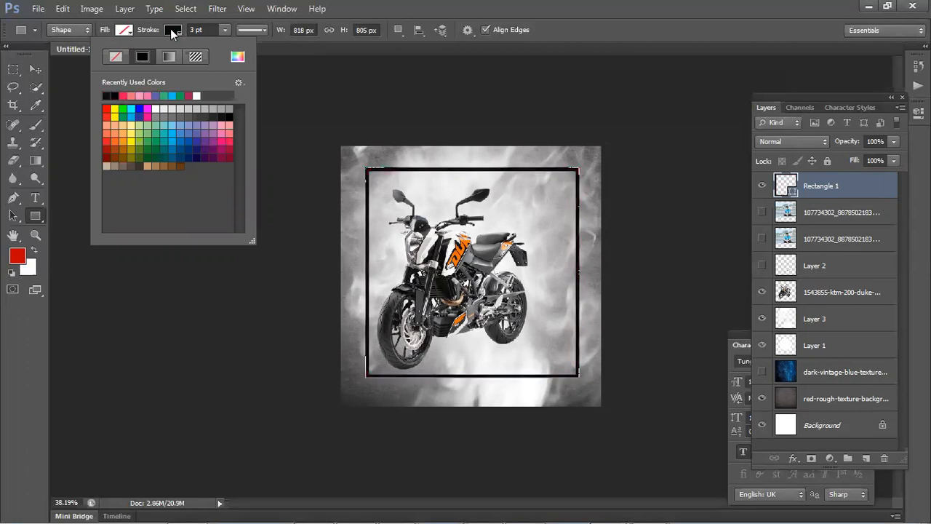
click(126, 35)
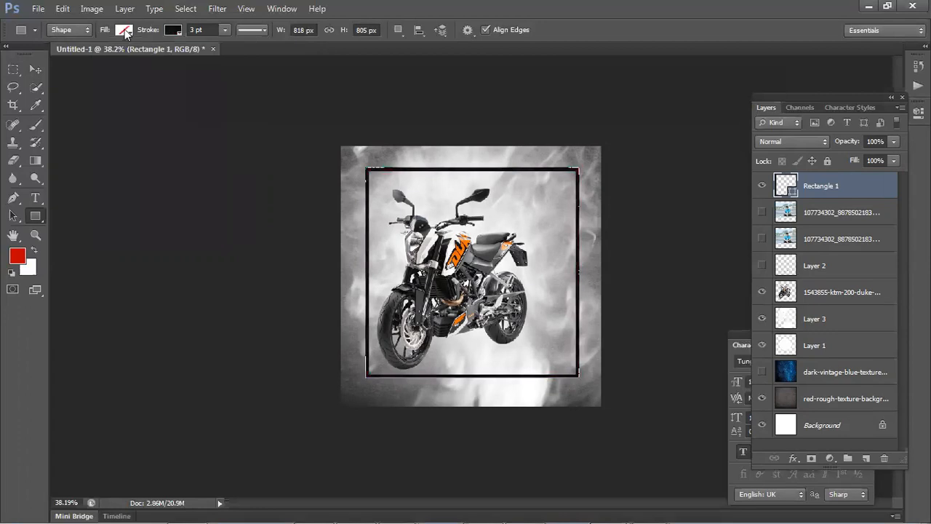
Step: Try hot pink, dark blue and cyan fills, then nudge the rectangle slightly
click(123, 32)
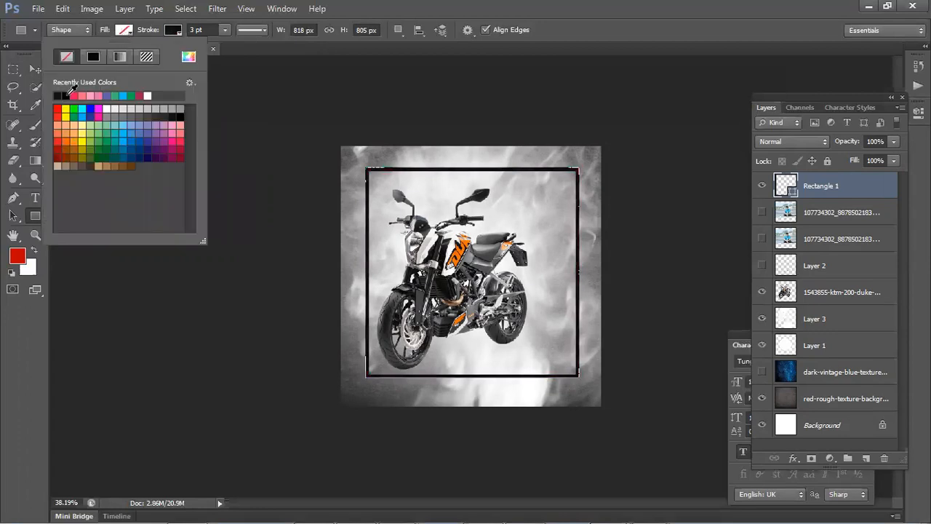
click(77, 94)
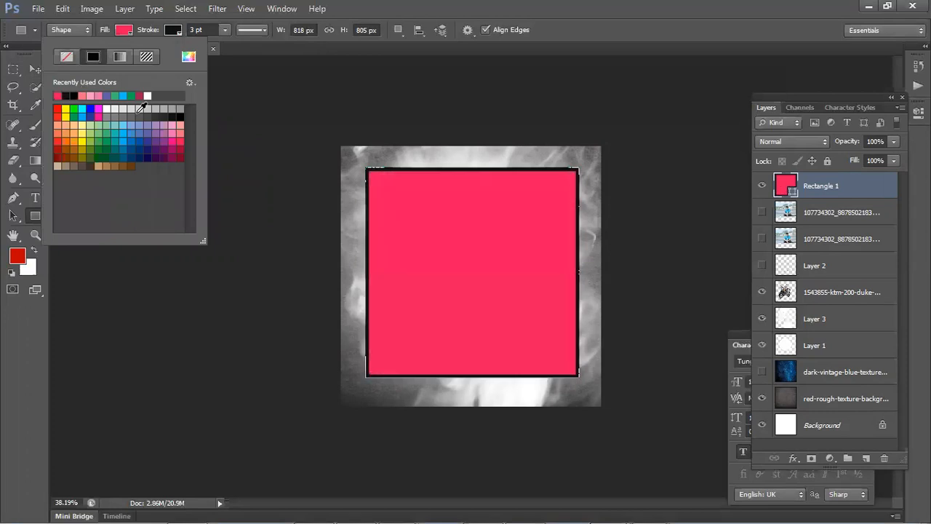
click(91, 109)
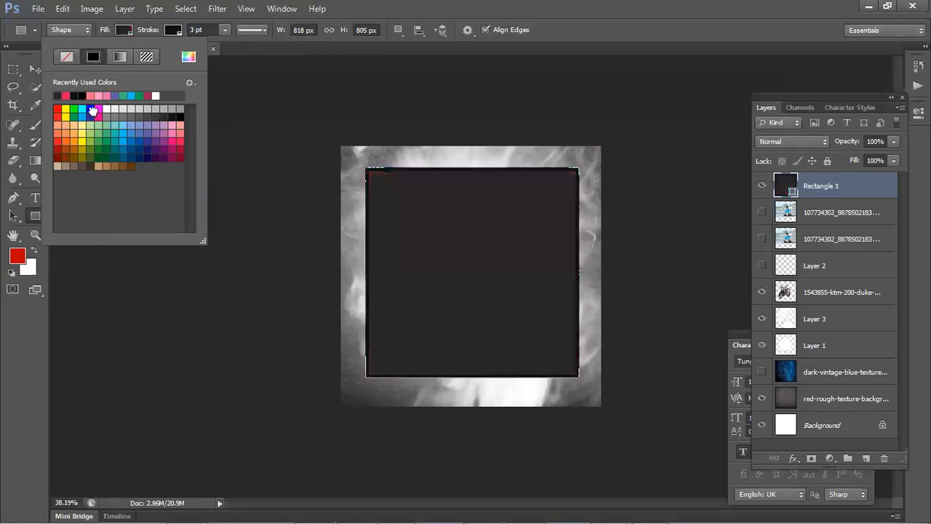
click(82, 109)
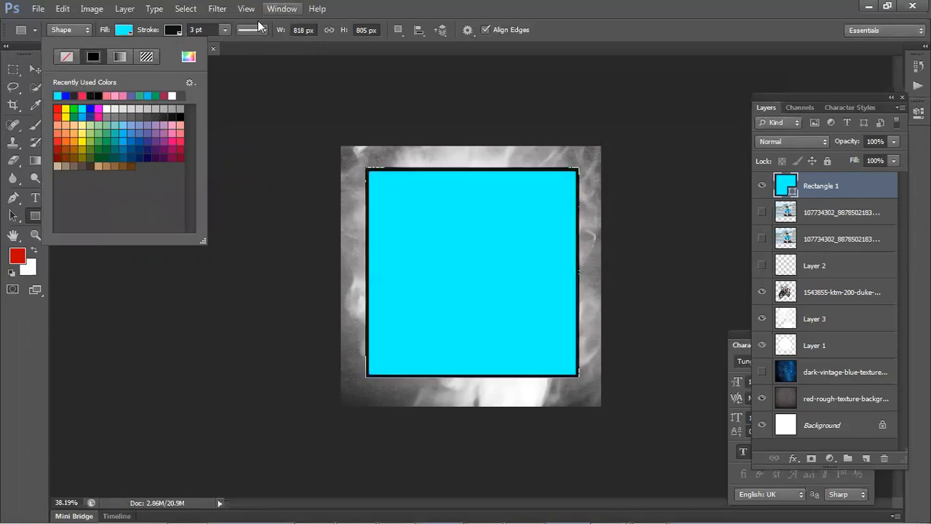
key(v)
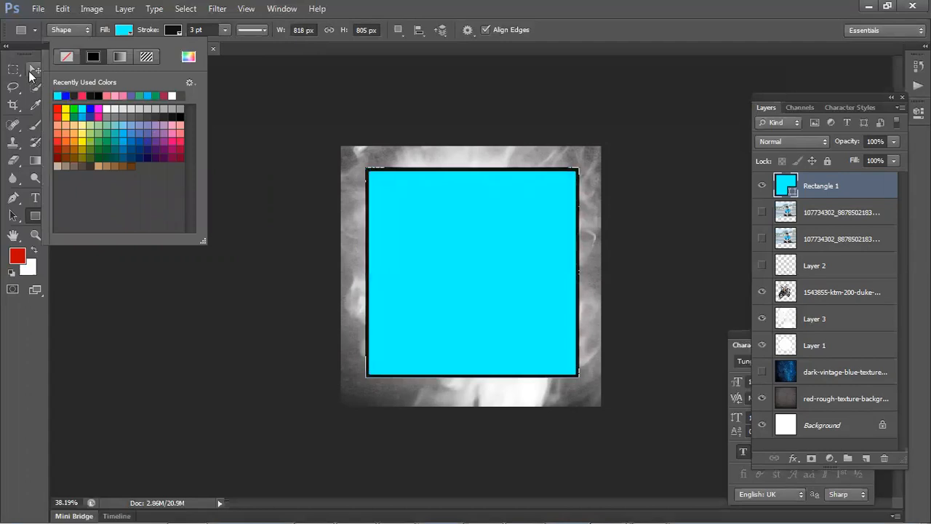
click(410, 6)
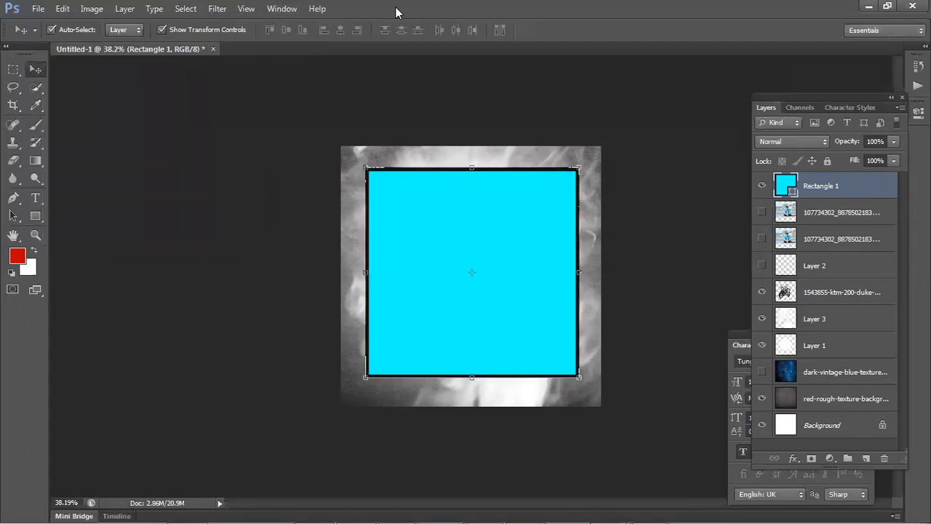
drag(432, 217, 430, 220)
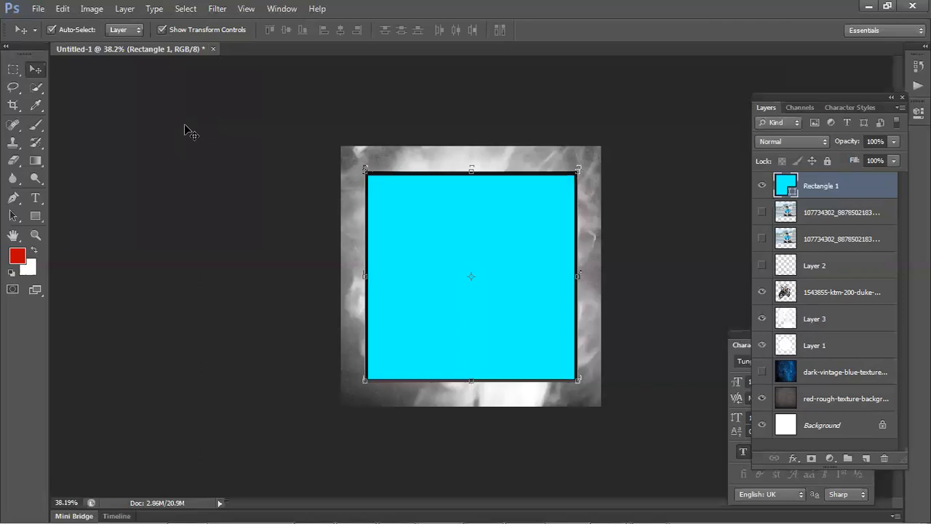
Step: Try a green fill, then set the rectangle's fill to No Color to reveal the bike
click(36, 216)
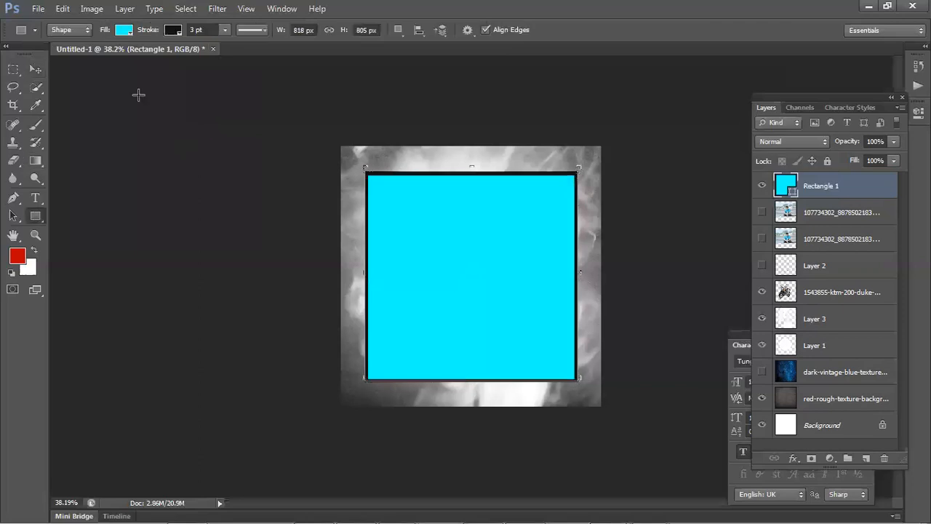
click(131, 96)
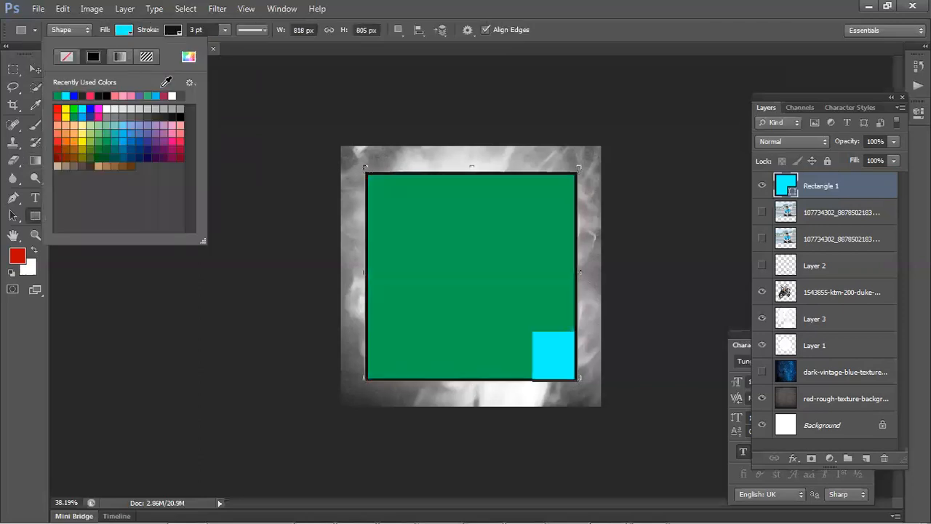
click(67, 57)
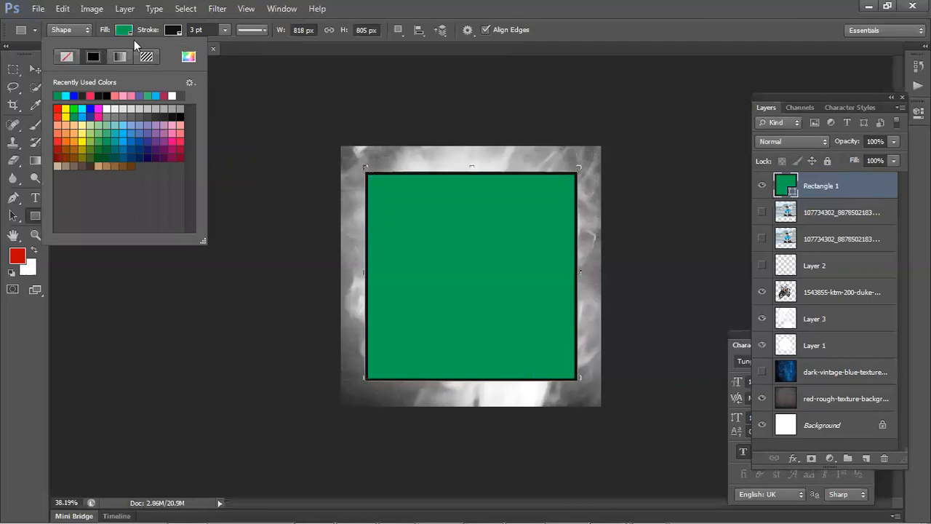
click(174, 31)
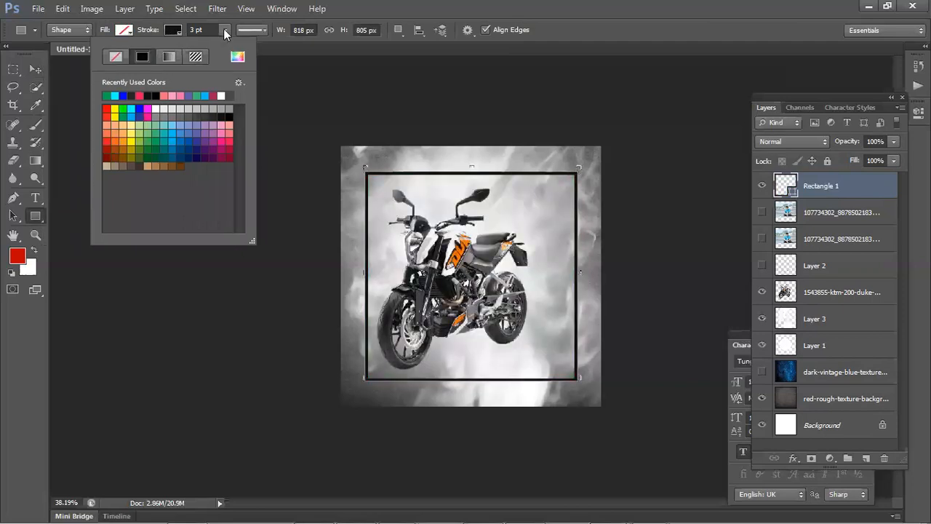
Step: Thicken the black border, then bring it back to about 3 pt
click(225, 31)
mouse_move(234, 45)
mouse_down()
mouse_move(246, 44)
mouse_move(223, 44)
mouse_up()
click(35, 69)
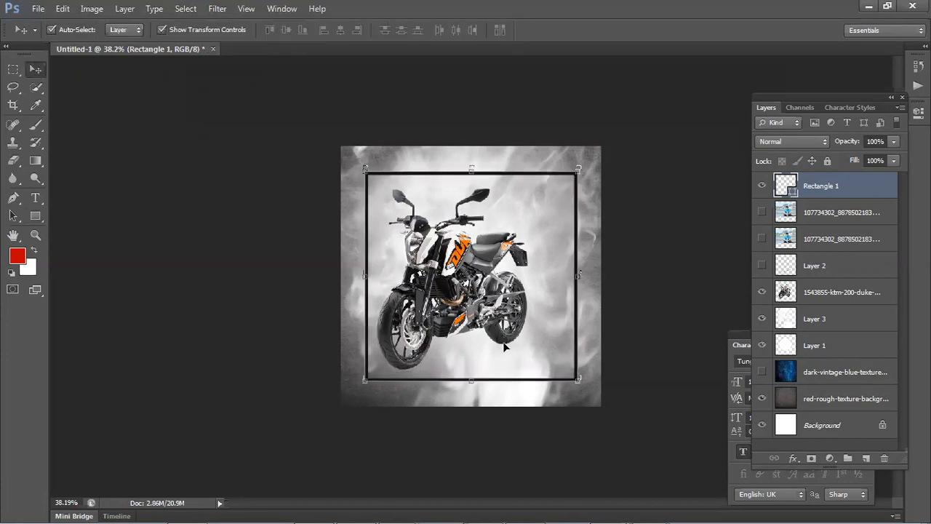
Step: Enlarge the frame toward the canvas edges and reselect Rectangle 1 with the Rectangle tool
drag(579, 379, 603, 396)
key(Return)
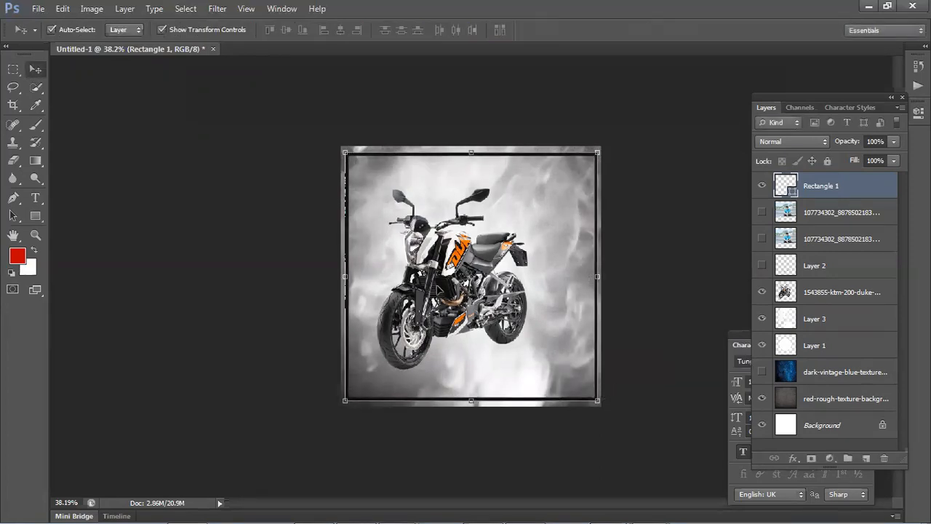
click(601, 274)
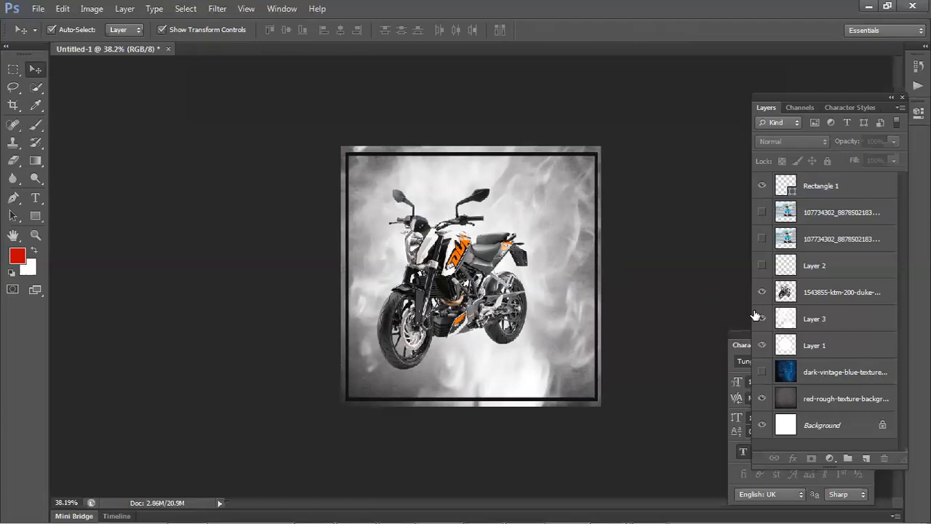
click(595, 276)
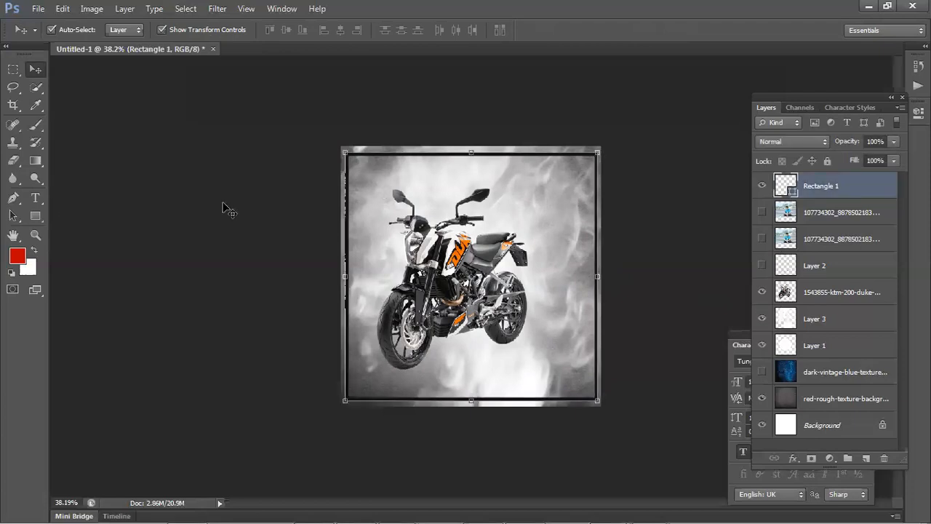
click(32, 217)
Step: Switch the frame's border from dashed to dotted, then cancel the More Options stroke dialog
click(254, 33)
key(Down)
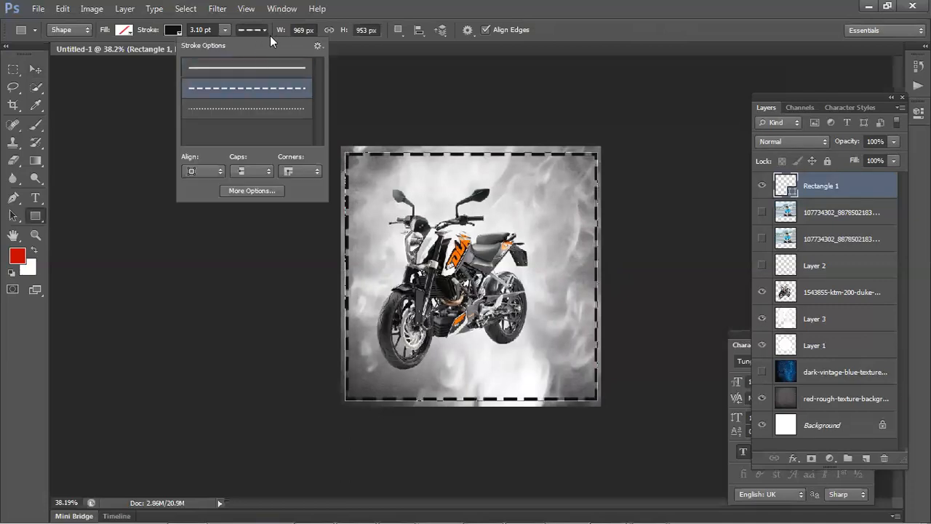
key(Down)
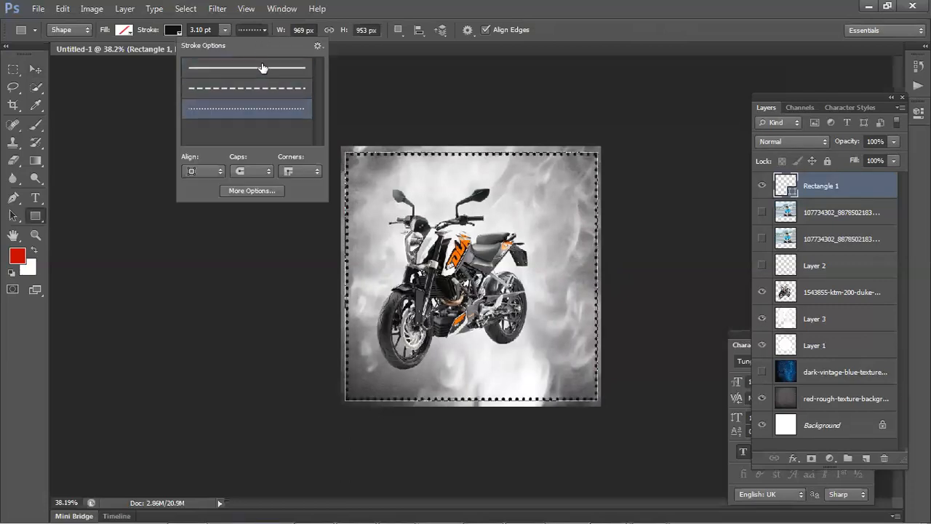
click(244, 190)
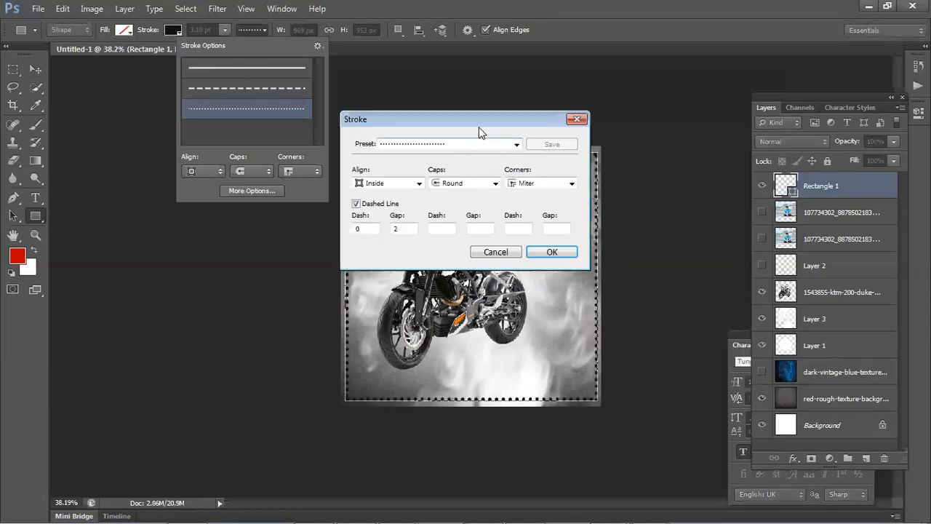
drag(343, 125, 148, 274)
click(294, 405)
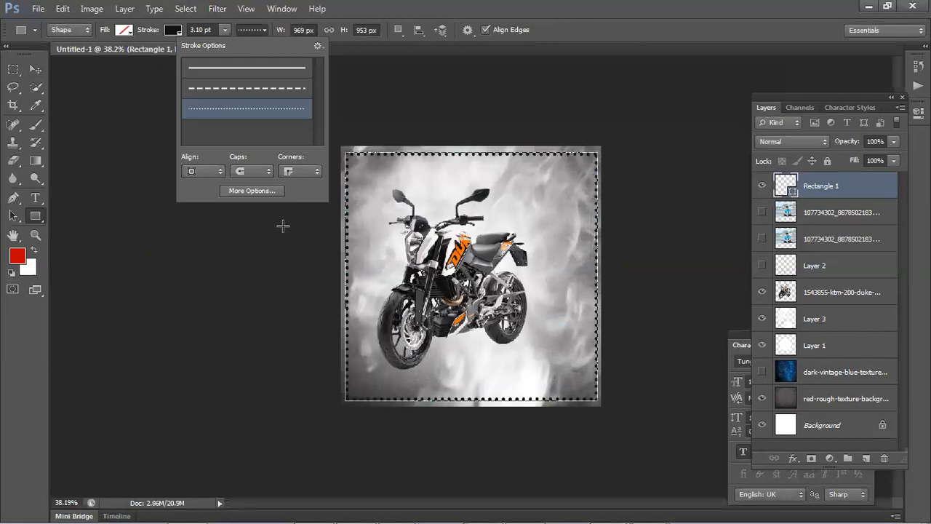
Step: Browse the stroke presets, lower the system volume, then delete the Rectangle 1 frame layer
click(318, 45)
click(452, 63)
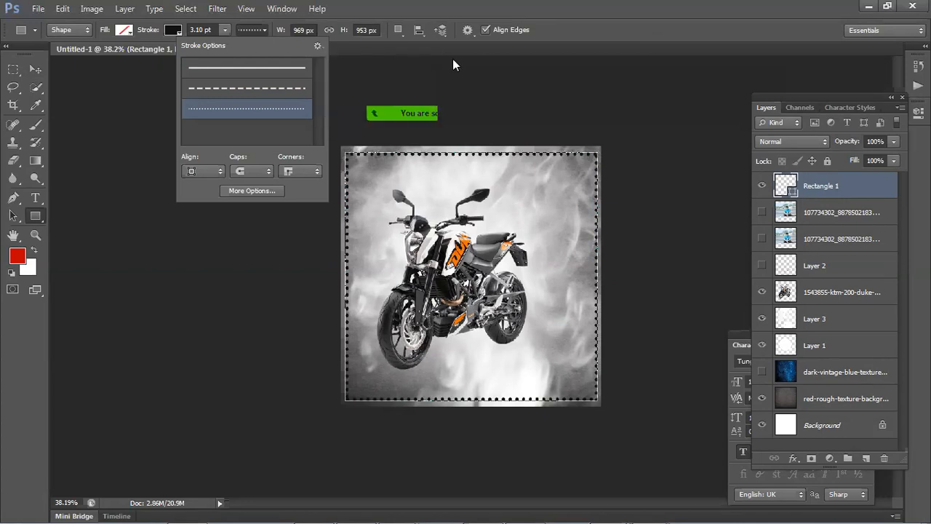
click(318, 45)
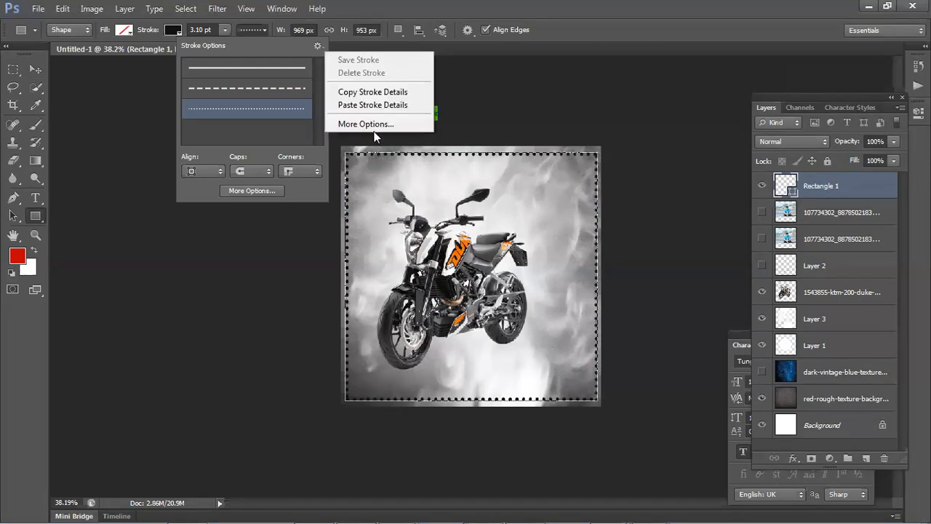
mouse_move(820, 510)
click(861, 510)
drag(866, 383, 871, 425)
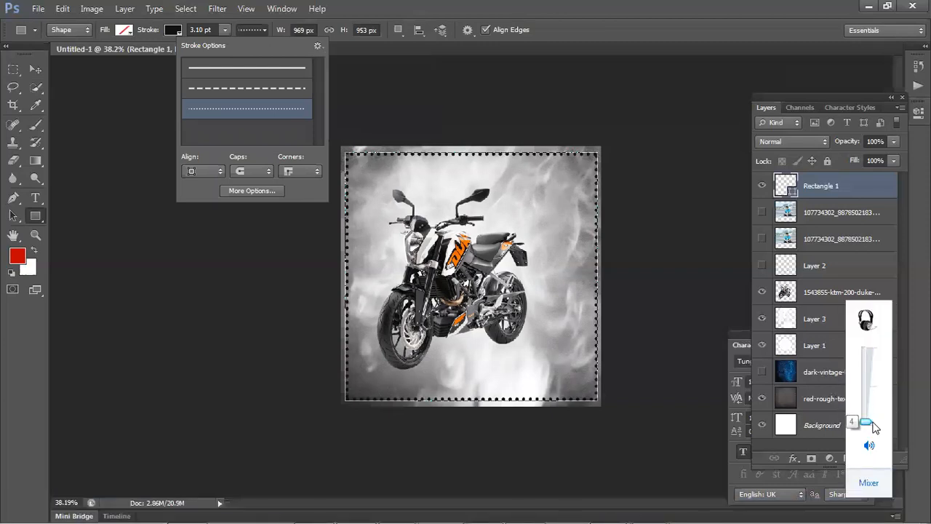
click(668, 351)
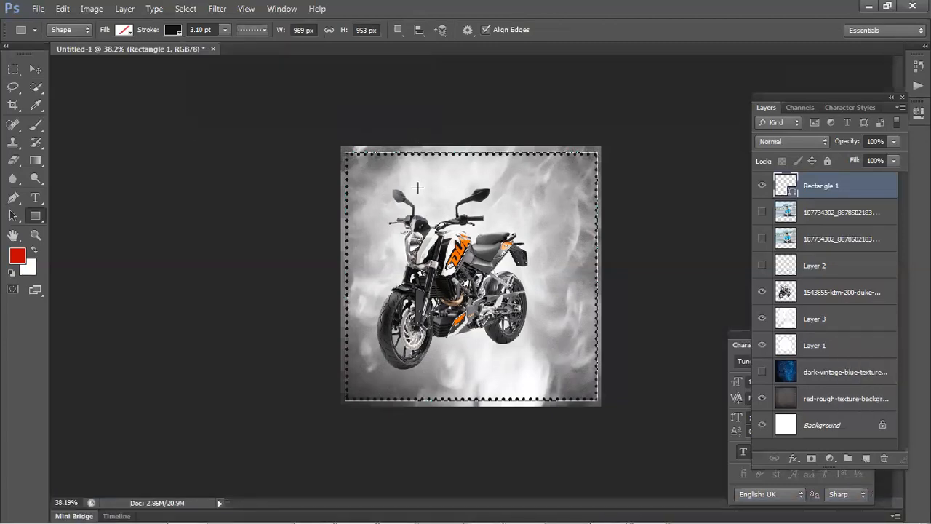
click(35, 69)
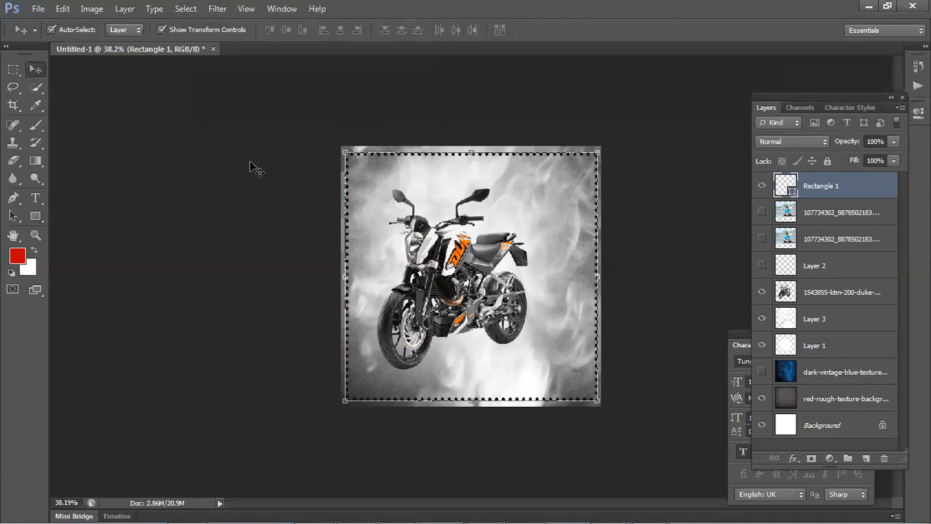
key(Delete)
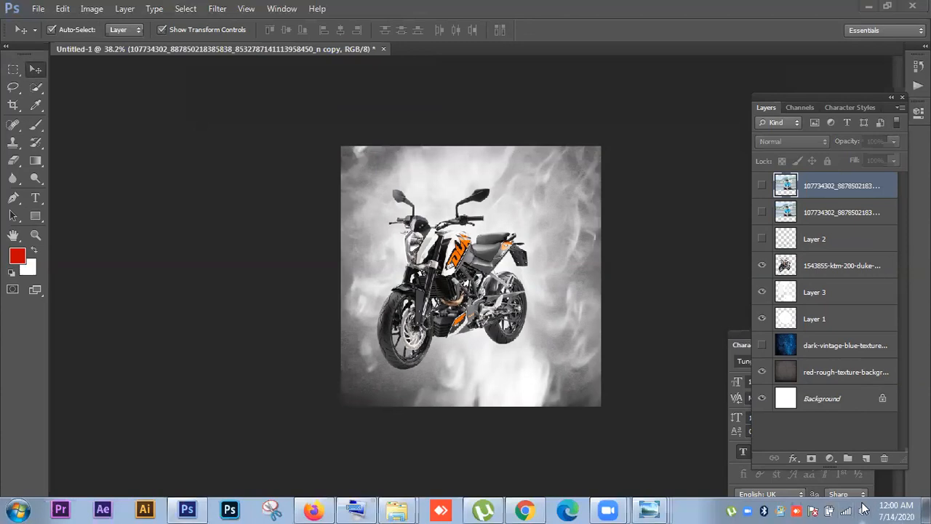
Step: Raise the system volume to 55 from the tray speaker control
click(864, 508)
drag(859, 420, 859, 384)
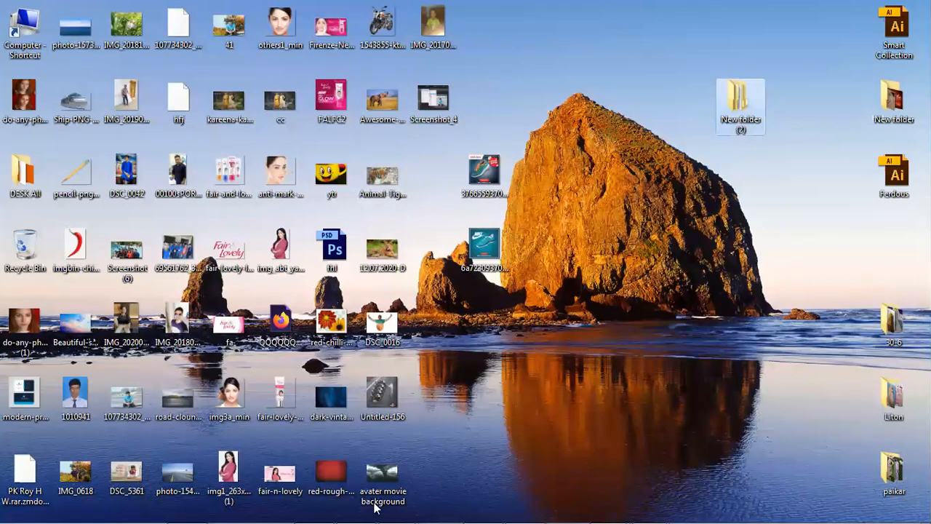
Step: Switch to Firefox's Graphic Design Online Class (ITV) tab and scroll through the chat
mouse_move(314, 507)
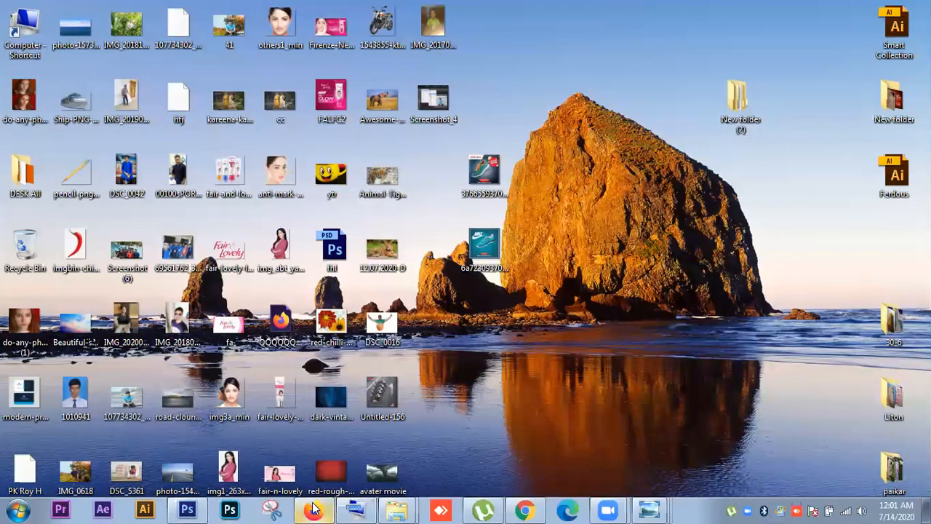
click(314, 507)
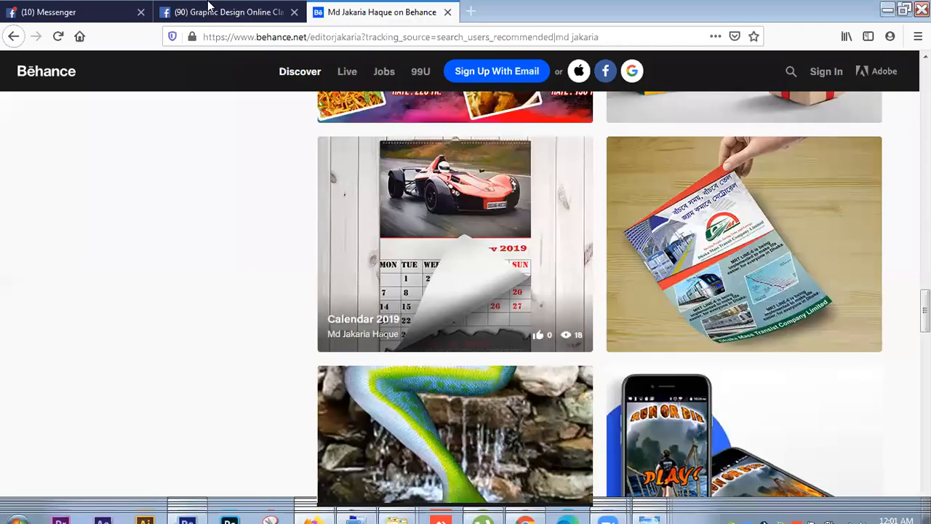
click(218, 11)
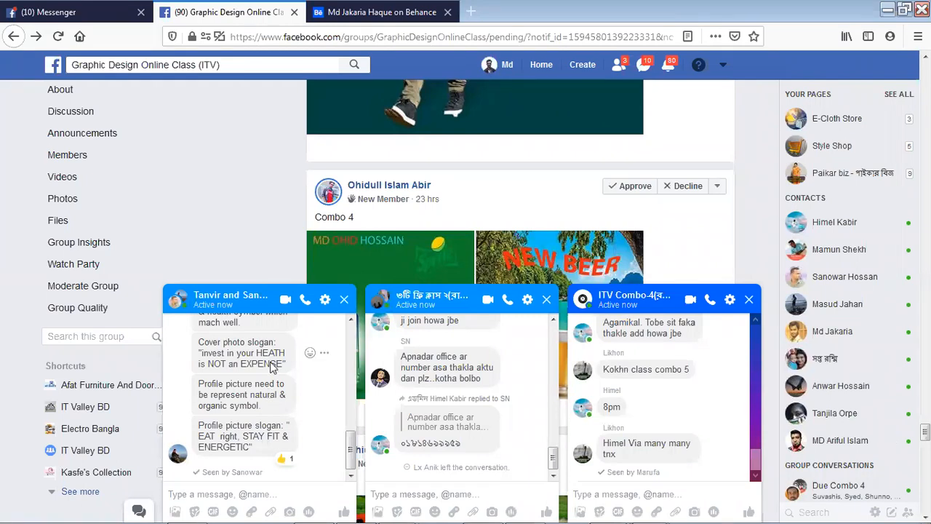
scroll(269, 370, up, 1)
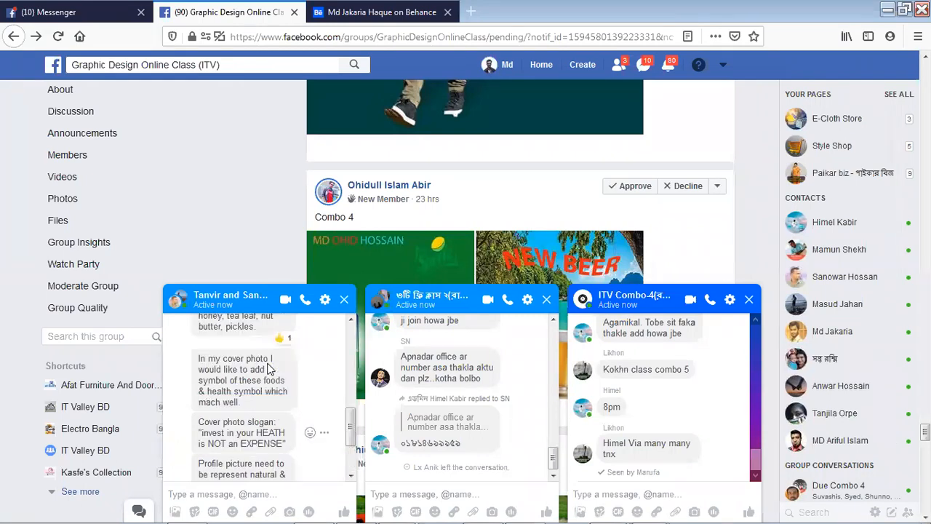
scroll(270, 369, up, 1)
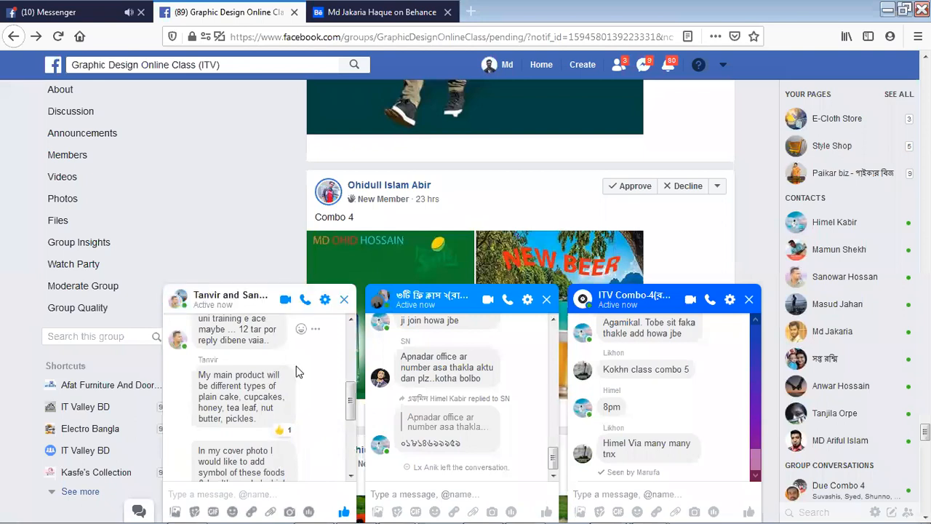
scroll(296, 372, down, 1)
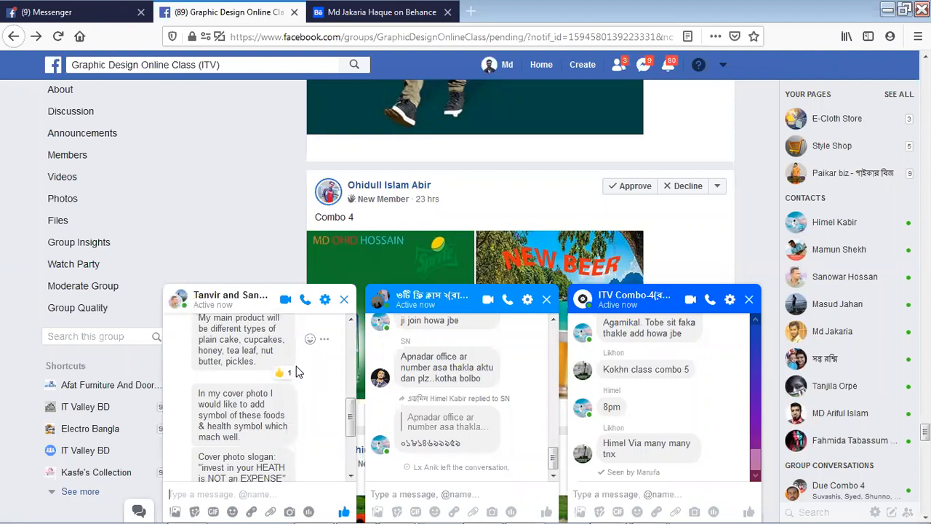
scroll(254, 397, down, 3)
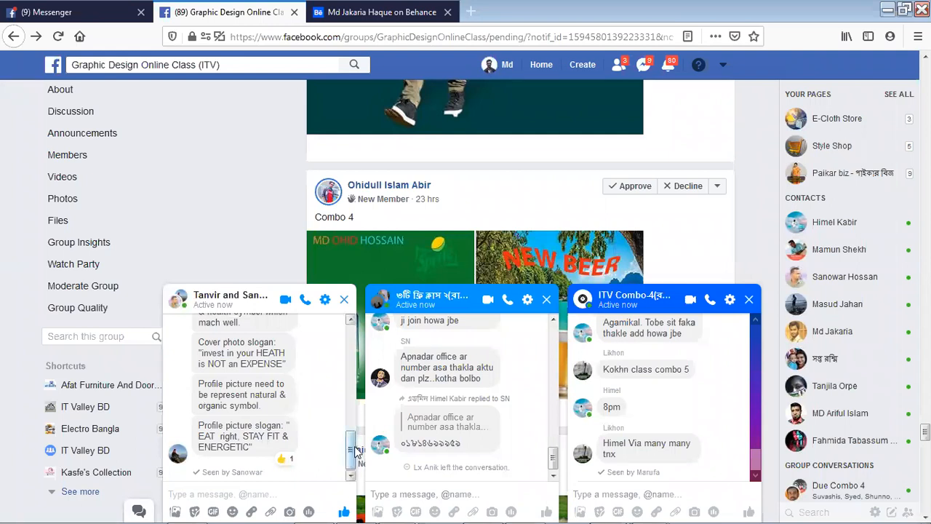
drag(352, 444, 357, 416)
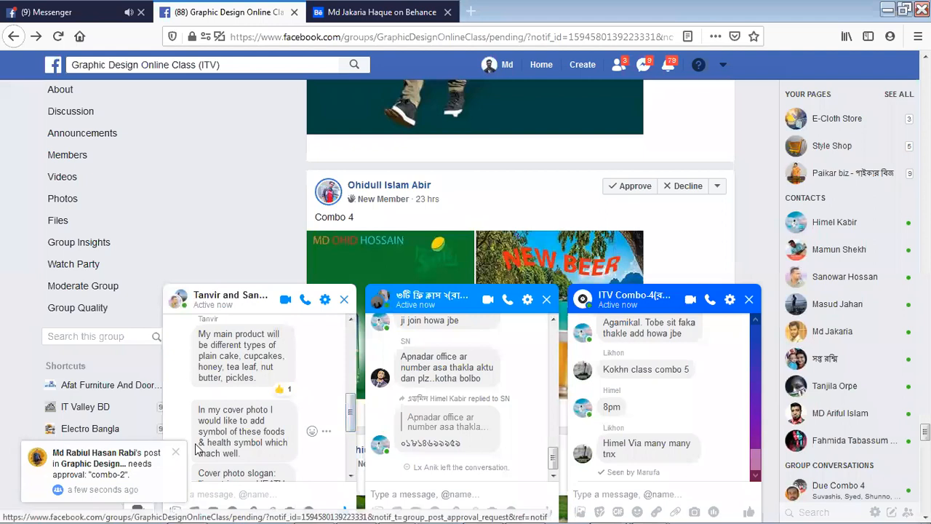
Step: Dismiss the approval notification, then select the client's product and cover-photo brief messages in the chat
click(178, 456)
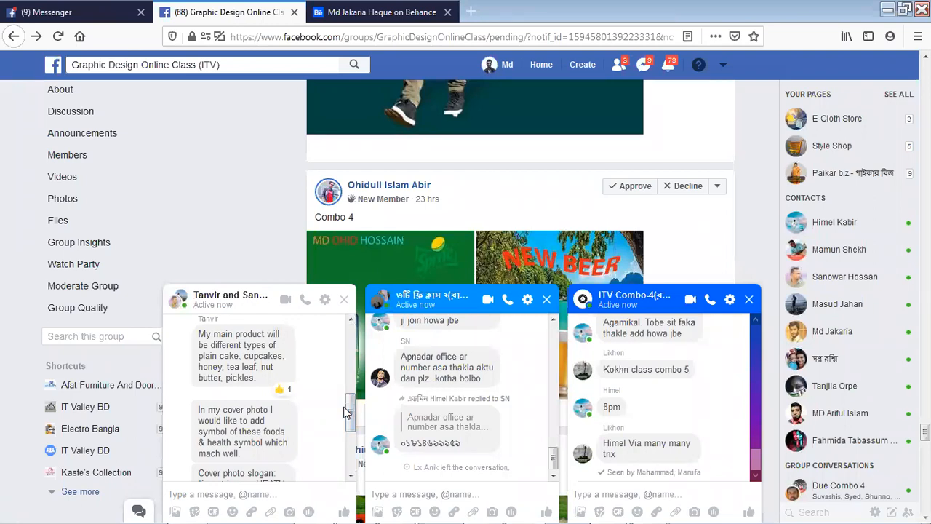
drag(348, 411, 356, 438)
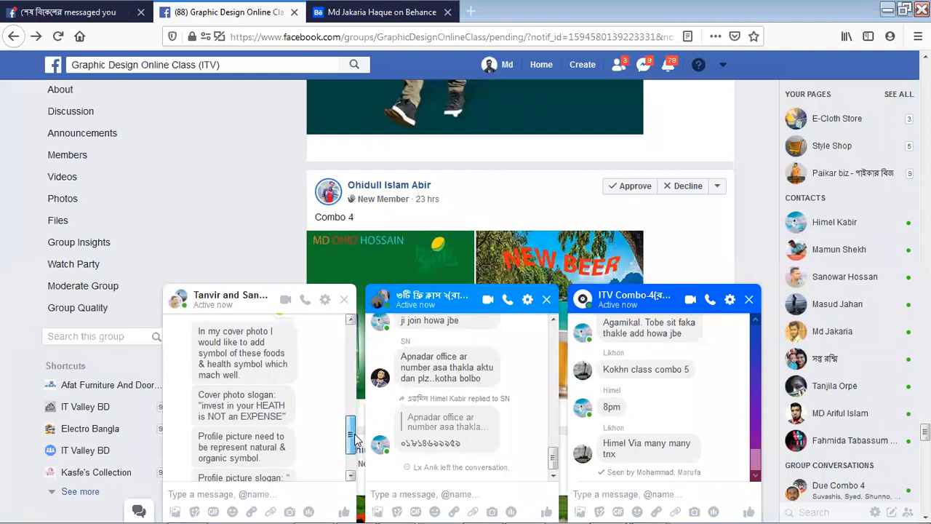
drag(356, 437, 350, 453)
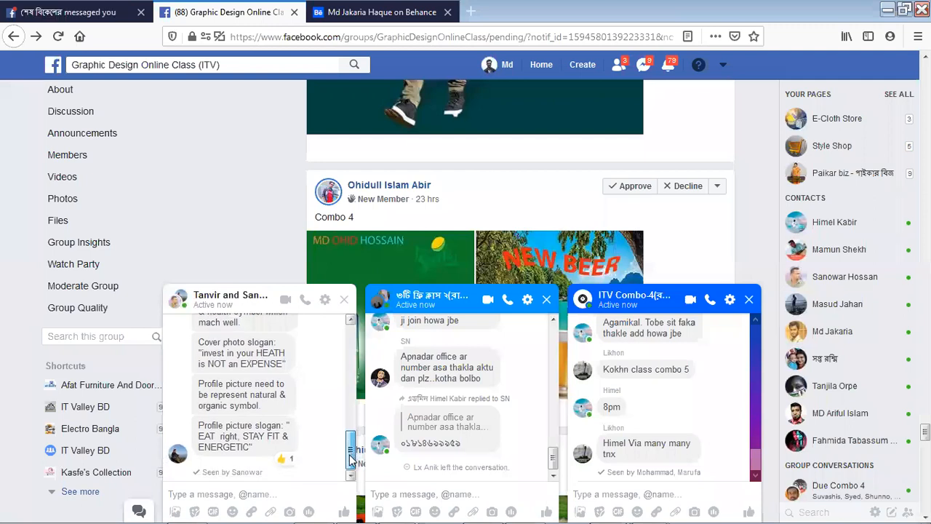
drag(349, 454, 347, 404)
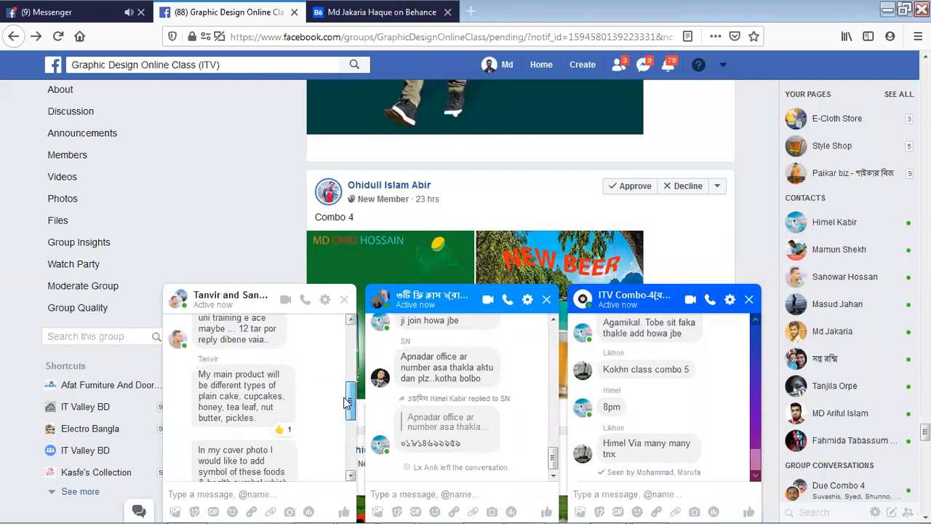
scroll(327, 404, down, 4)
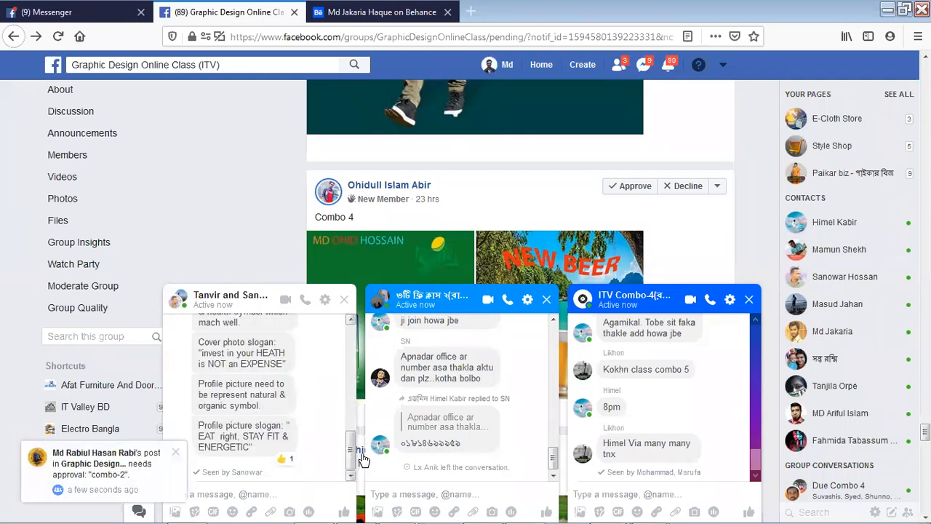
drag(267, 446, 199, 434)
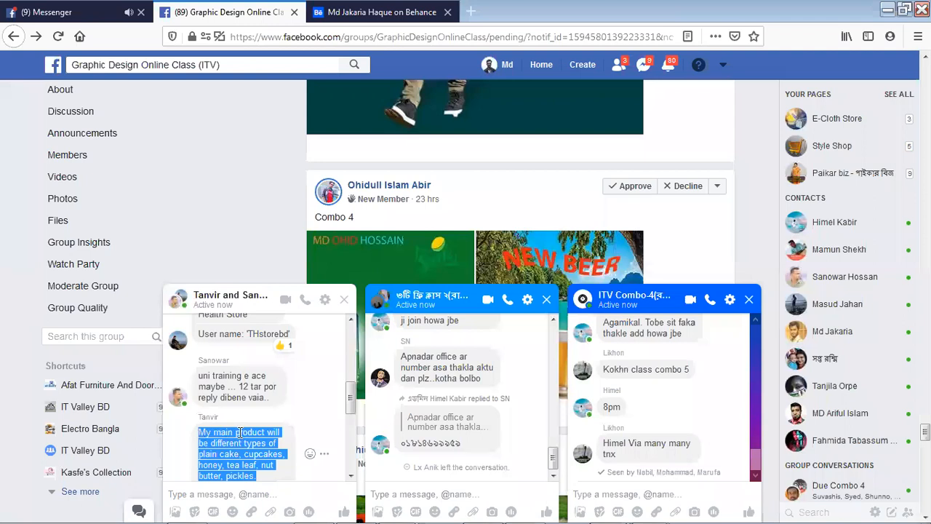
Step: Copy the client's brief from the chat and scroll to the 'EAT right, STAY FIT' slogans
right_click(239, 433)
click(274, 321)
drag(352, 408, 347, 460)
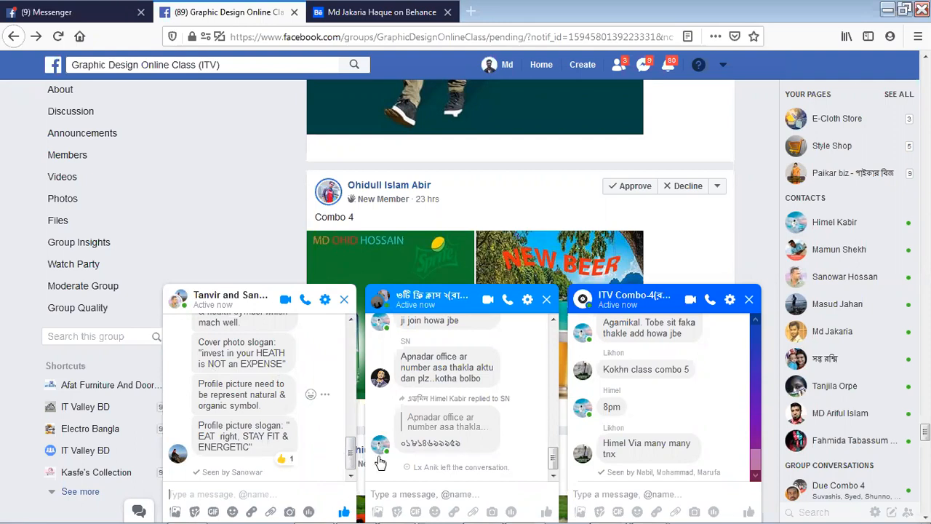
click(349, 398)
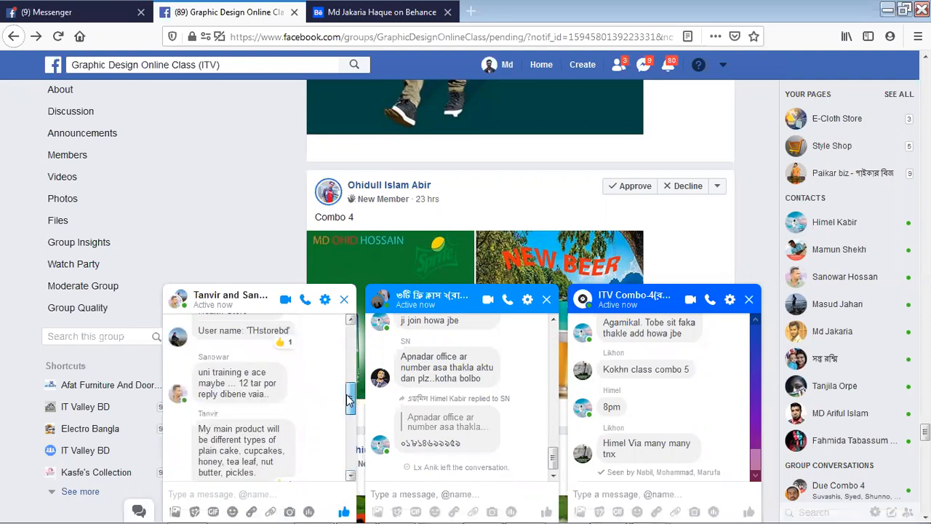
drag(349, 407, 351, 441)
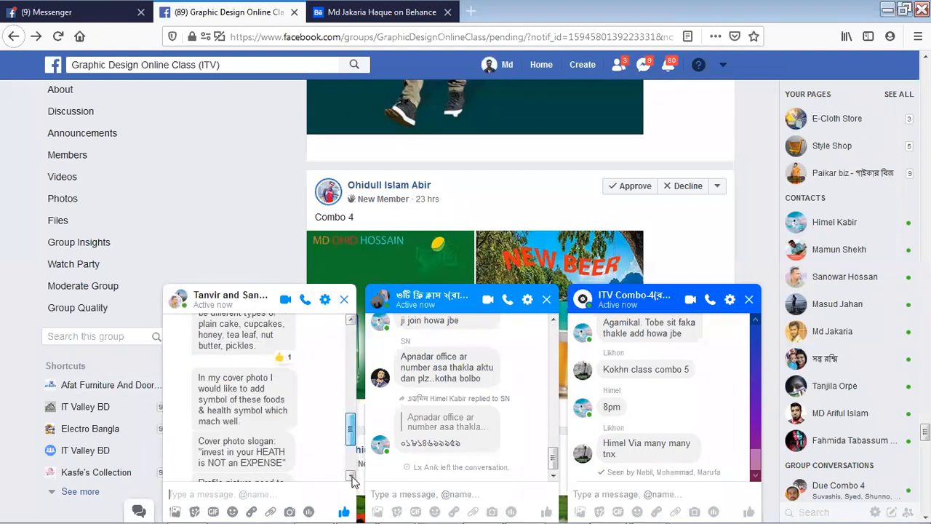
drag(352, 476, 350, 480)
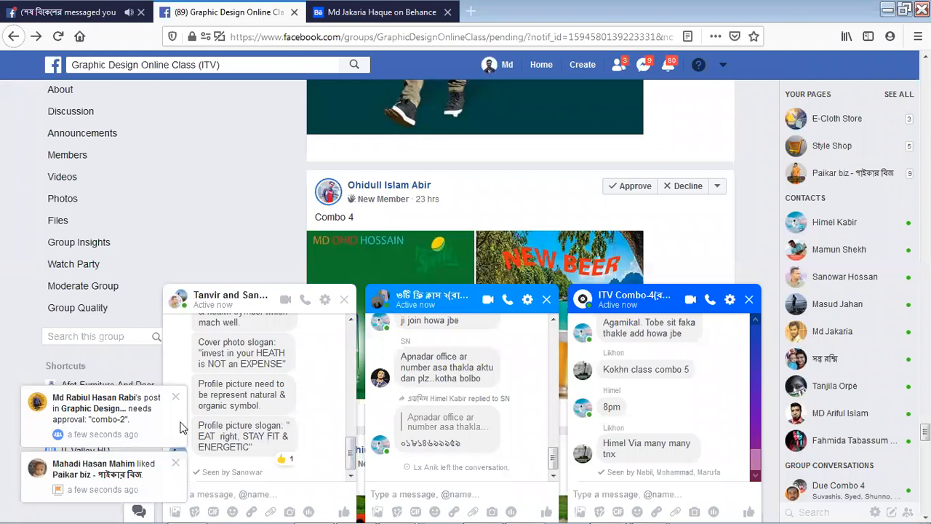
Step: Open the Paikar biz page from its notification, then look at the Behance portfolio
click(176, 396)
click(177, 464)
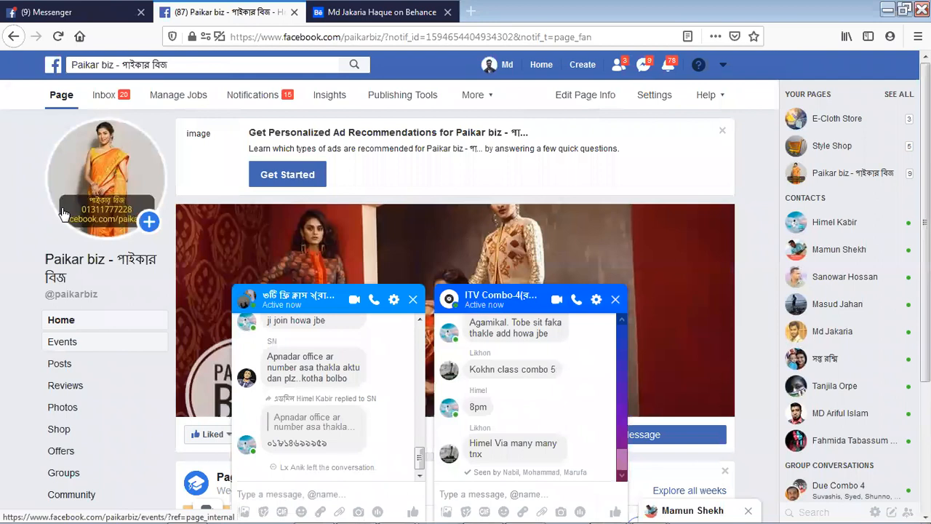
click(336, 22)
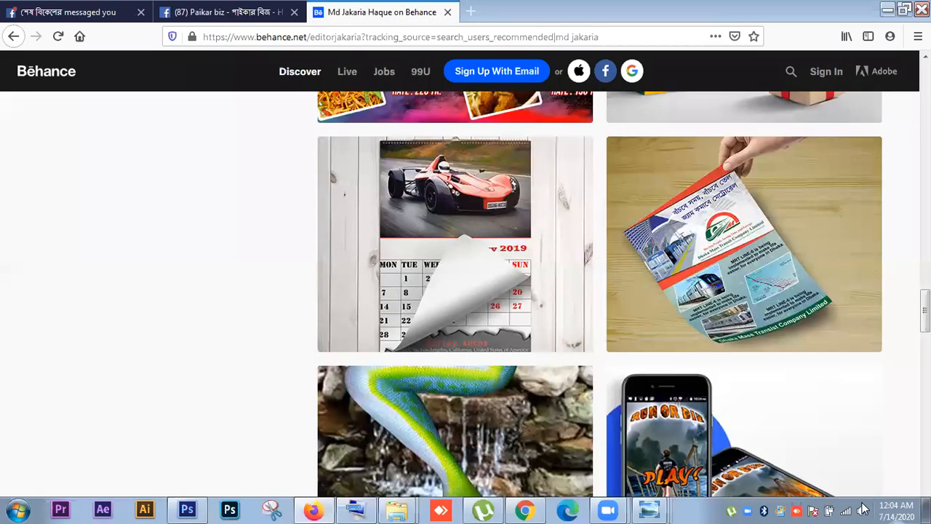
click(861, 510)
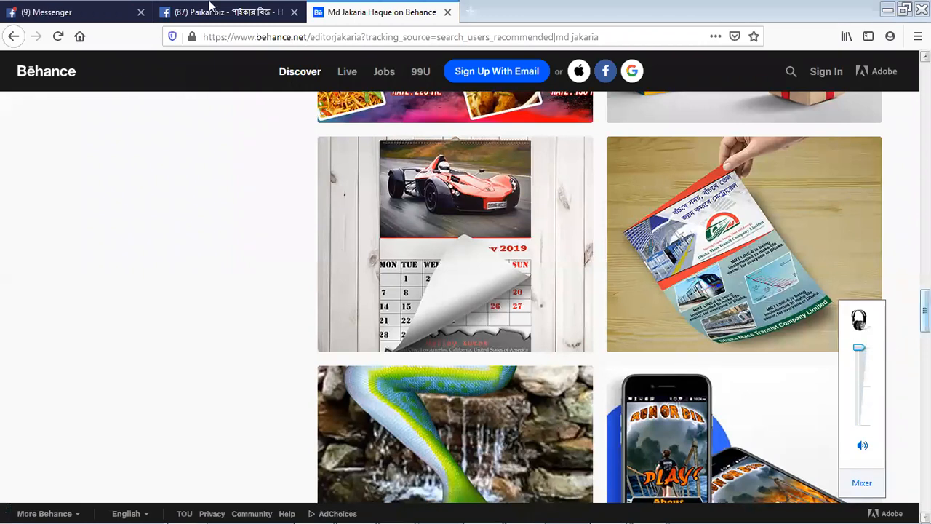
Step: Return to Firefox's Messenger chats showing the ITV online combo~1 group conversation
click(209, 9)
click(73, 11)
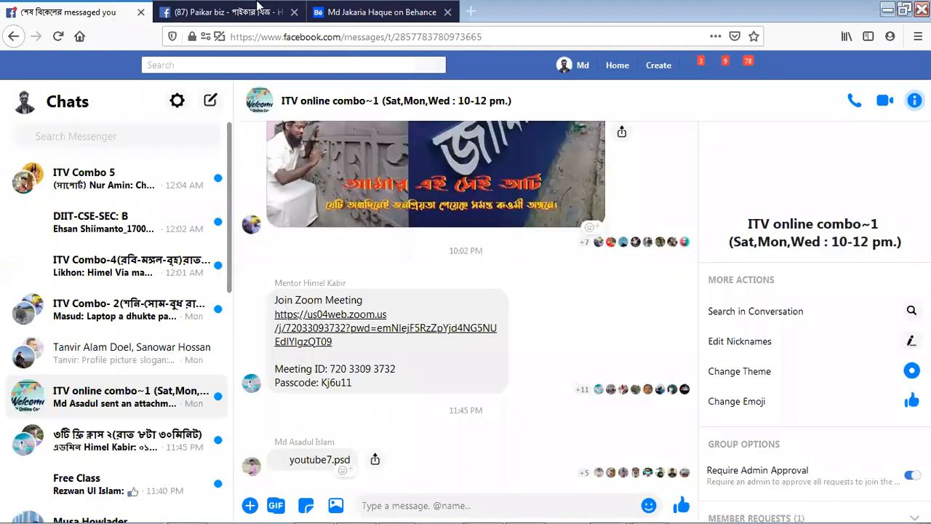
click(195, 5)
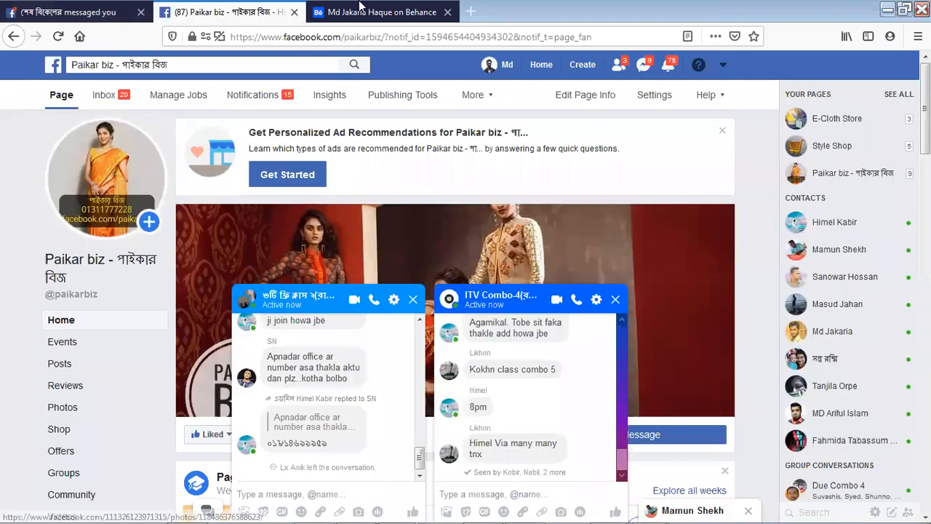
key(ctrl+shift+Tab)
key(ctrl+shift+Tab)
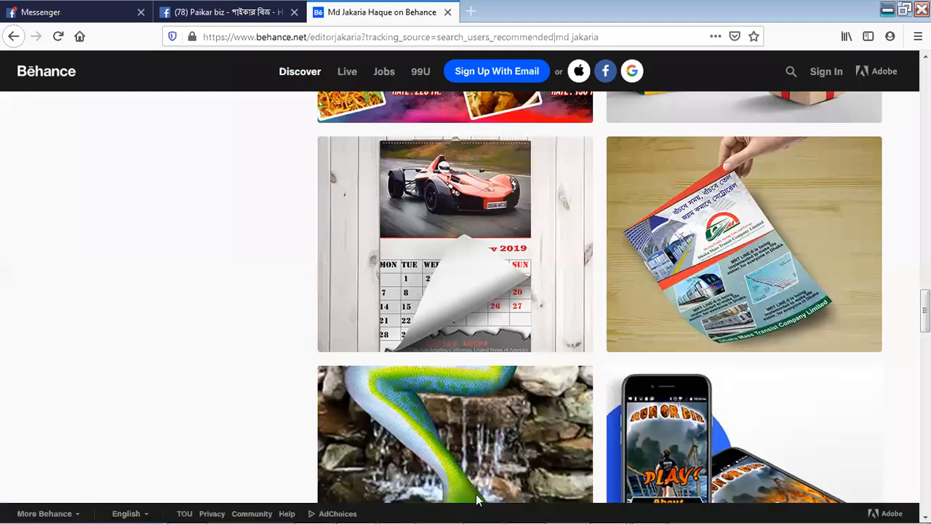
key(super+d)
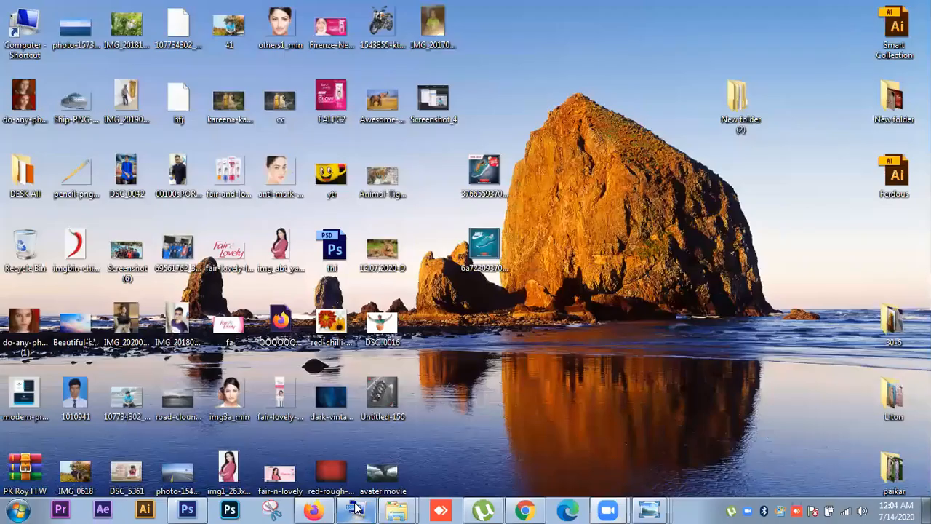
click(312, 509)
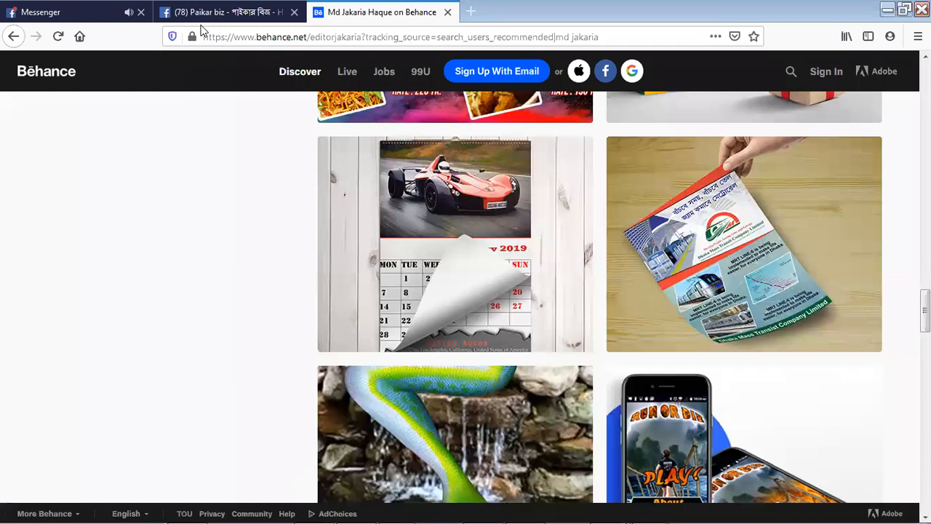
click(259, 13)
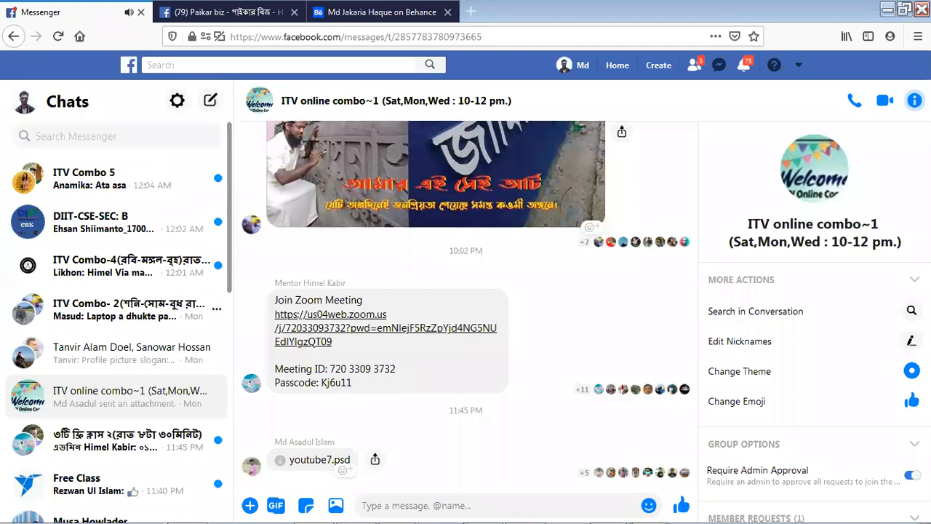
Step: Open the ITV Combo- 2 group chat and scroll through its recent messages
click(200, 358)
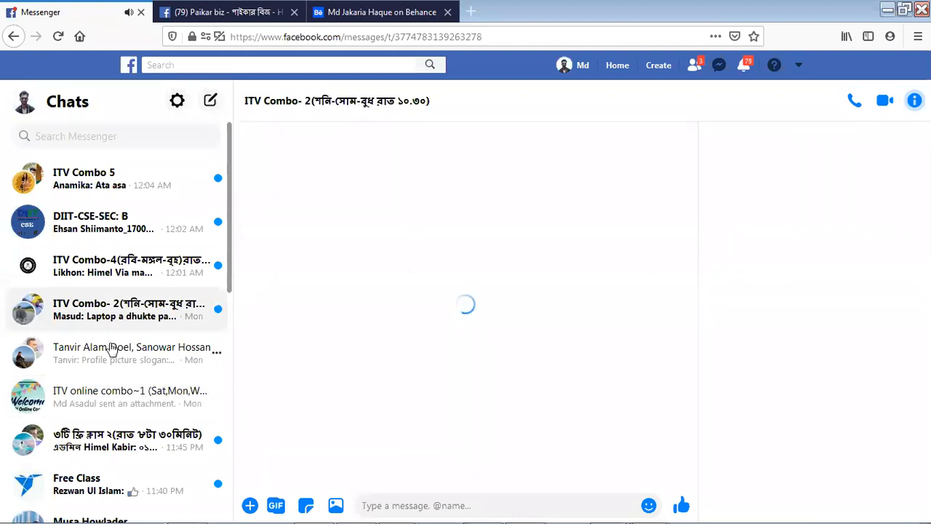
scroll(118, 287, down, 2)
scroll(140, 381, down, 3)
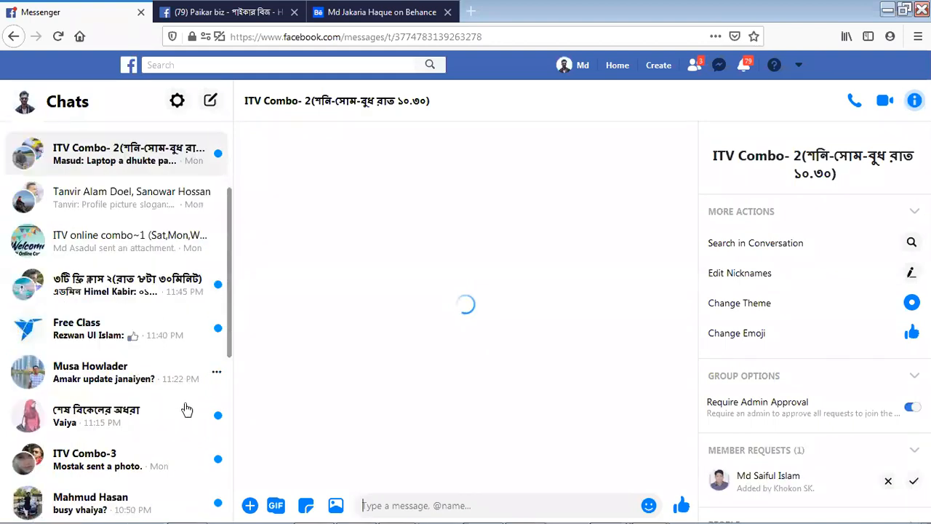
scroll(175, 418, down, 6)
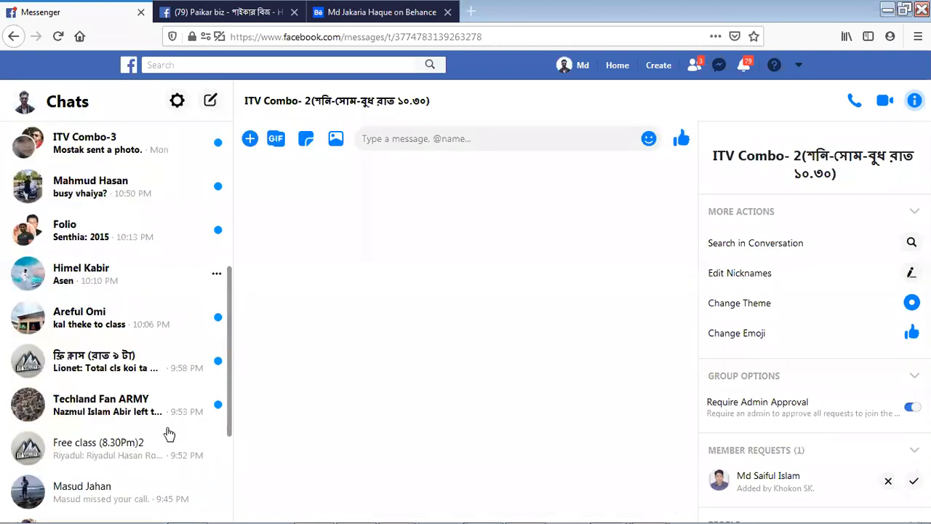
scroll(169, 431, up, 6)
scroll(169, 434, up, 2)
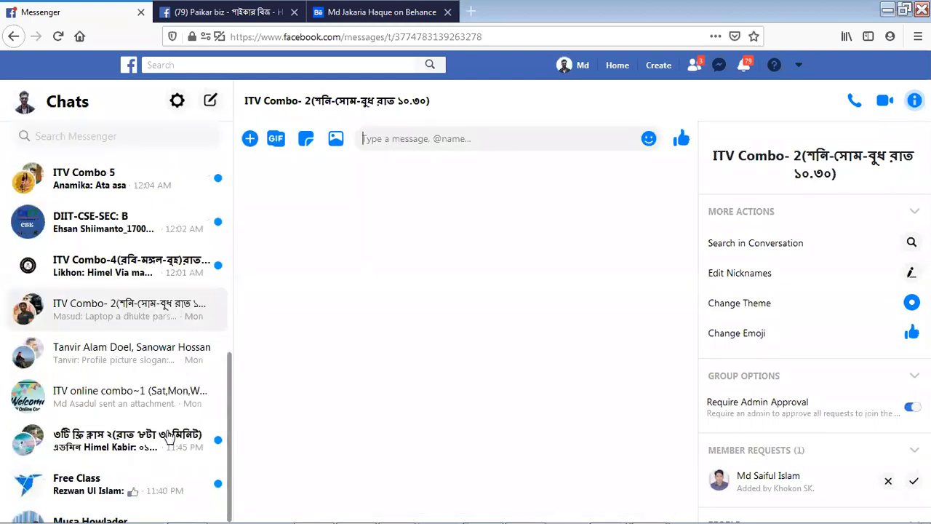
scroll(135, 282, down, 4)
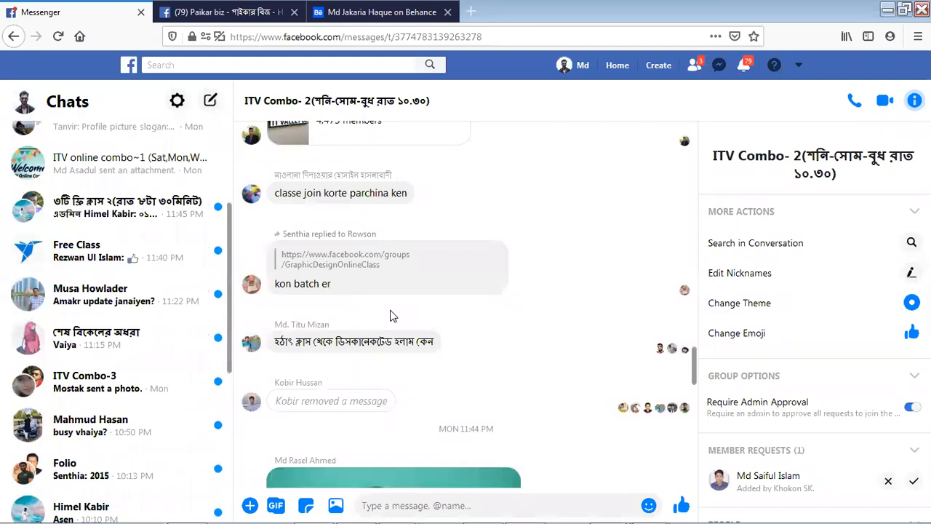
scroll(429, 337, down, 4)
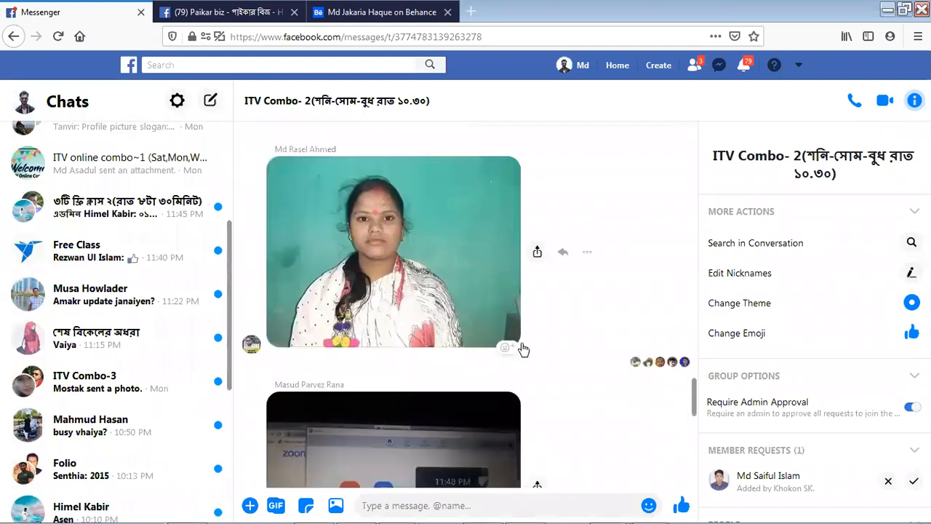
scroll(522, 350, up, 1)
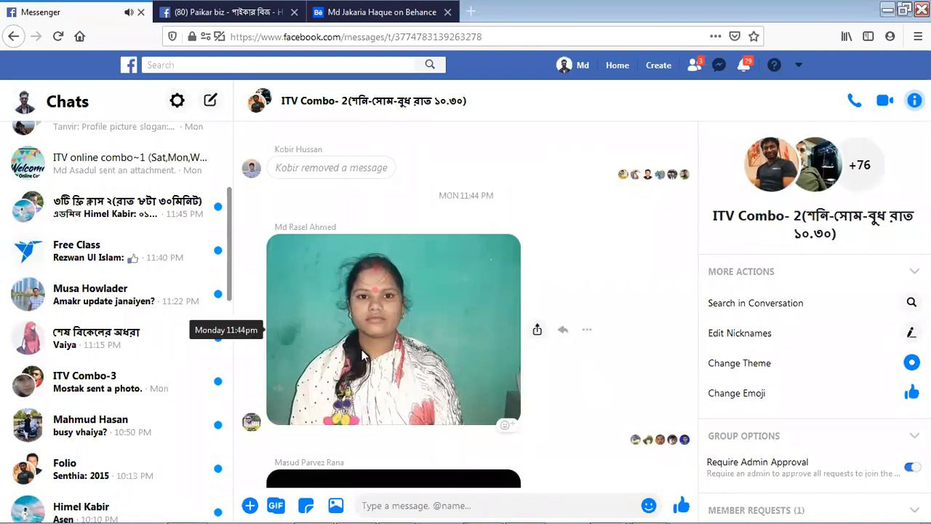
Step: Reread the earlier ITV Combo- 2 messages, then minimise the browser to the desktop
scroll(360, 353, down, 8)
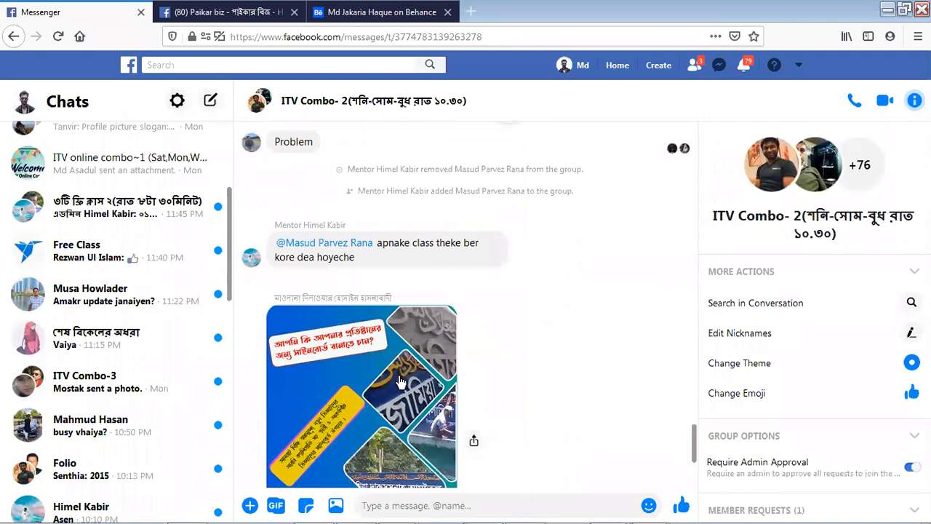
scroll(407, 374, down, 4)
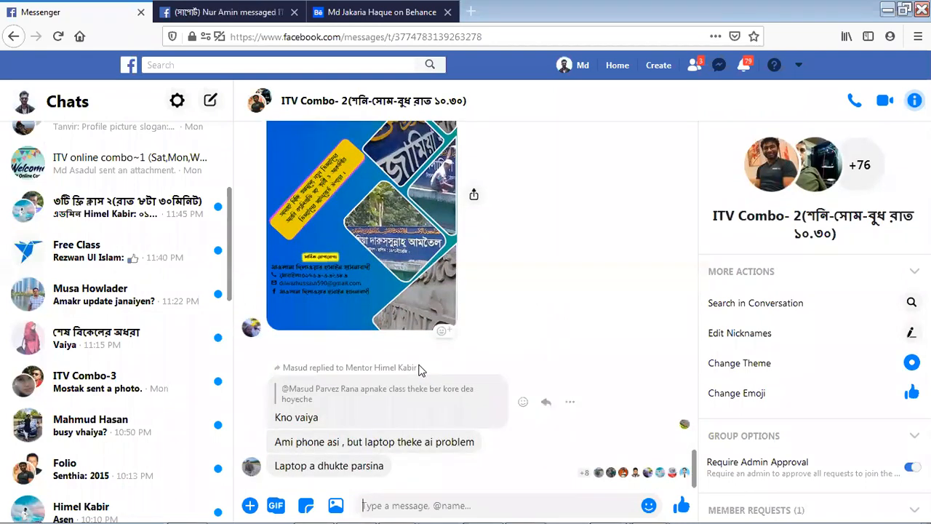
scroll(421, 371, up, 2)
scroll(418, 366, up, 10)
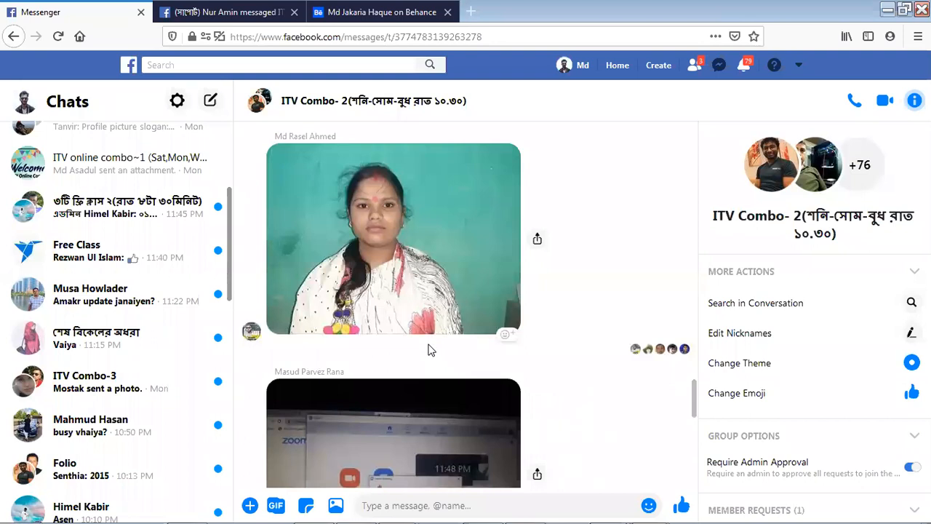
scroll(429, 349, up, 2)
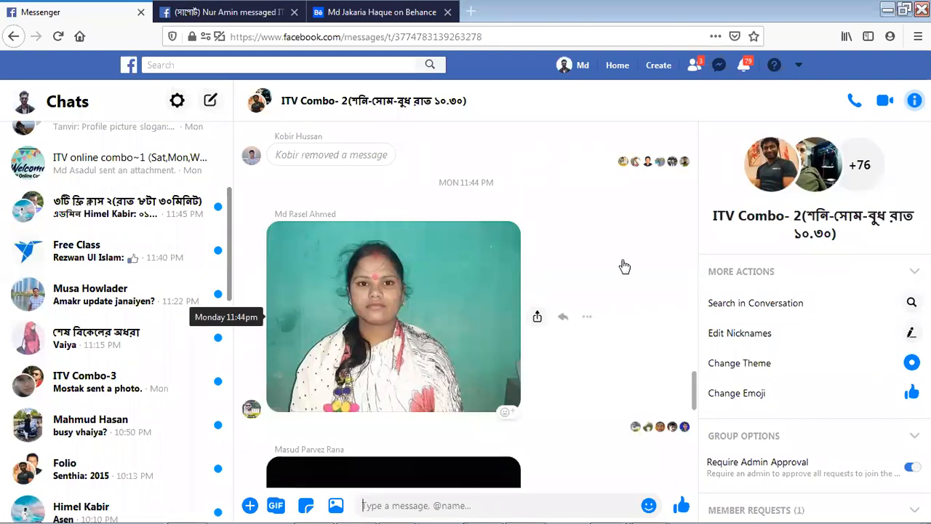
scroll(189, 308, up, 4)
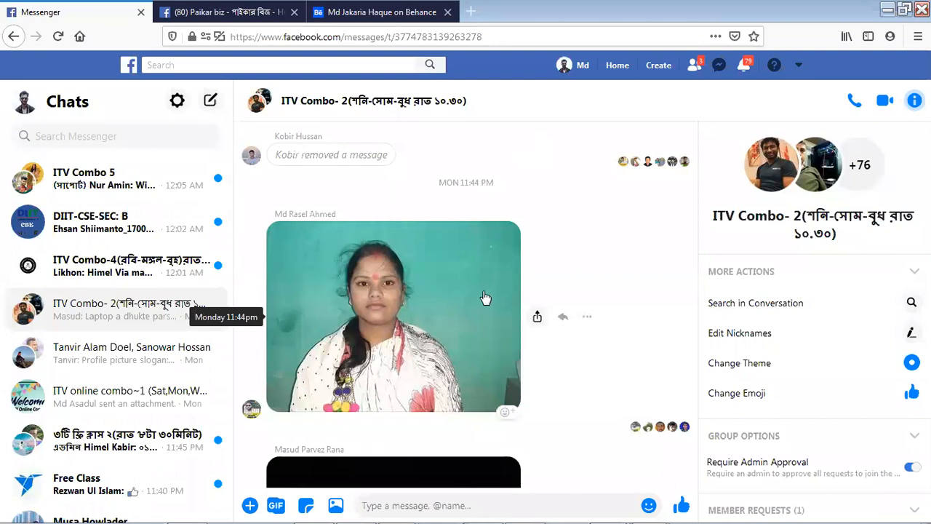
scroll(486, 298, down, 3)
scroll(485, 297, up, 3)
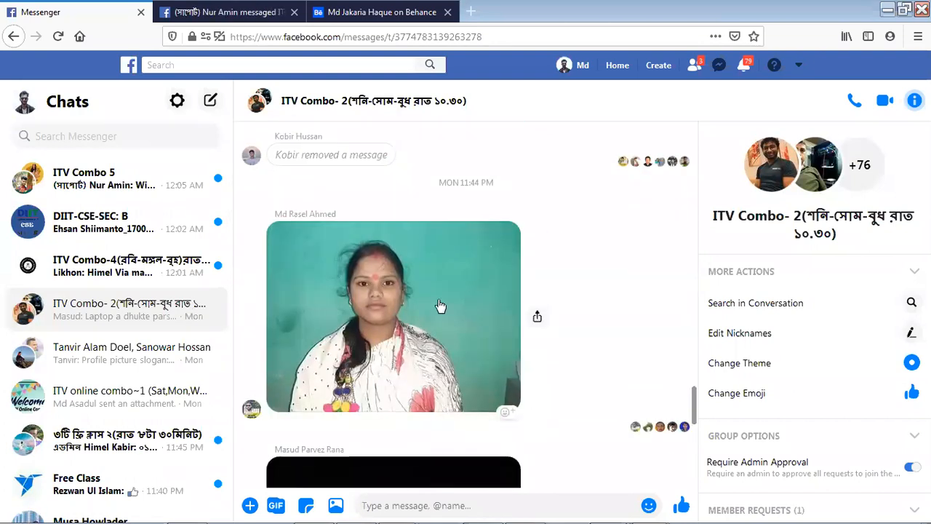
click(887, 8)
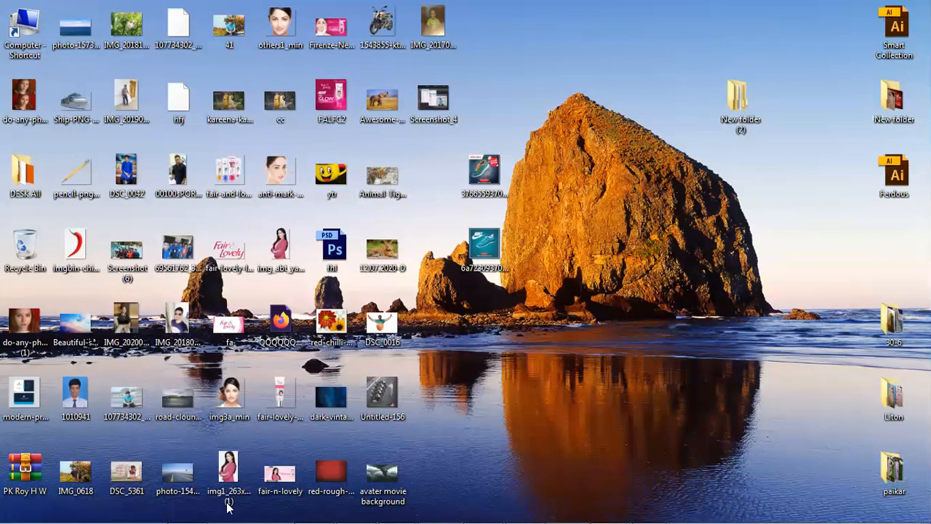
Step: With the KTM bike layer active, quick-select the bike's tail, seat and handlebar
click(187, 509)
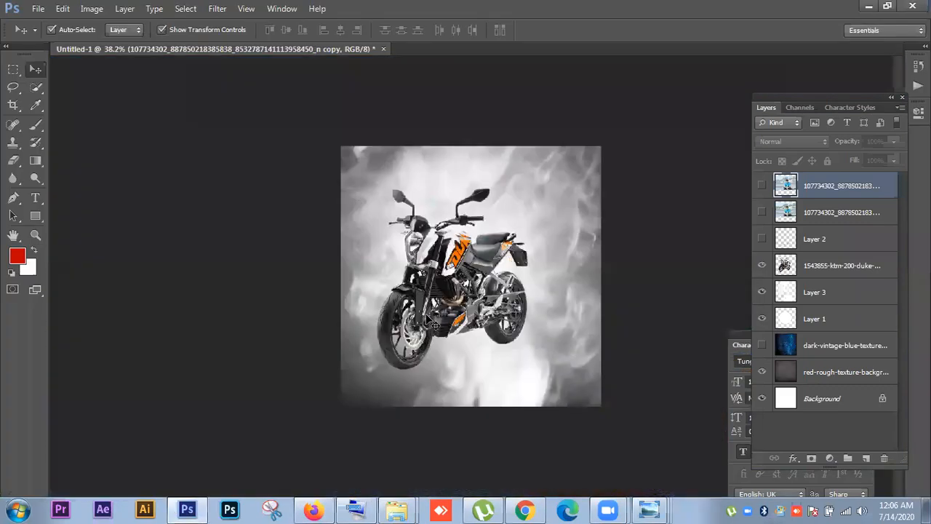
click(435, 324)
click(35, 86)
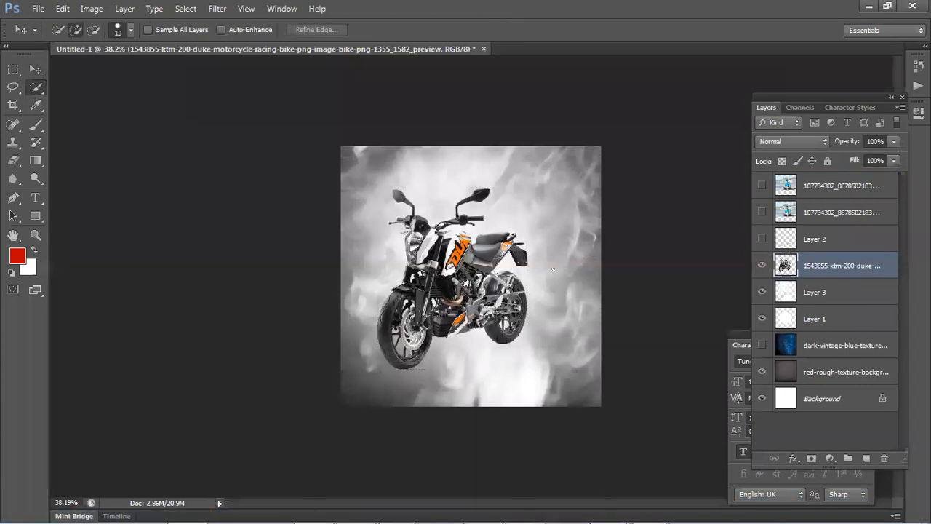
drag(540, 265, 475, 230)
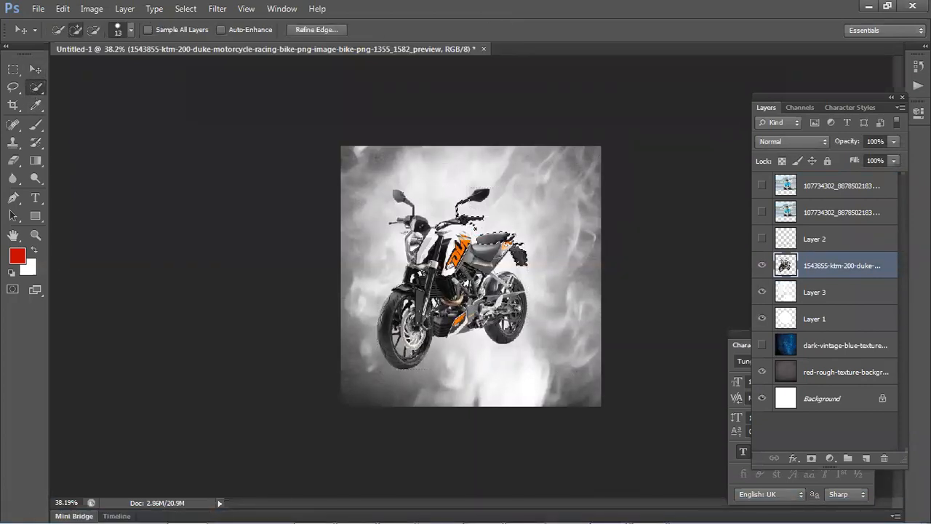
Step: In Refine Edge, try radius 250 px, smooth 87, feather 92.3 px and contrast 50%
click(326, 30)
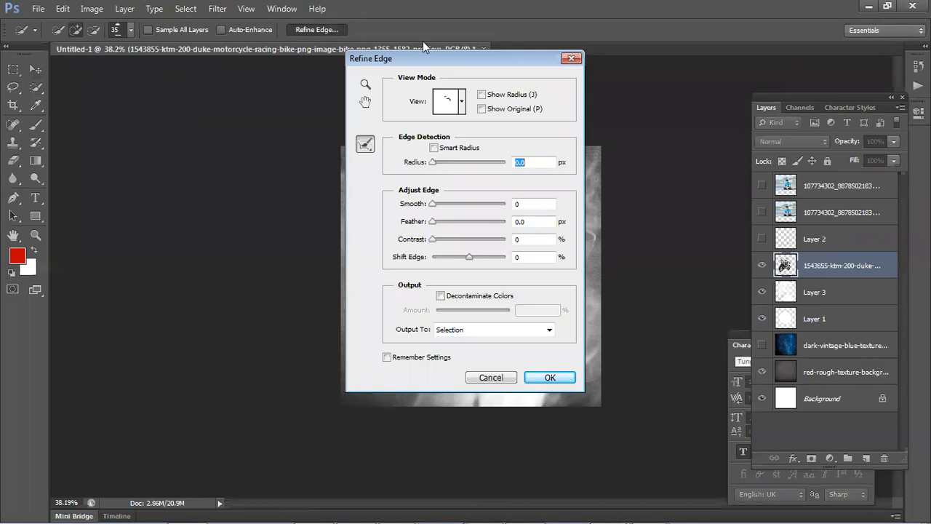
drag(442, 60, 228, 153)
drag(218, 255, 291, 256)
click(281, 297)
click(265, 314)
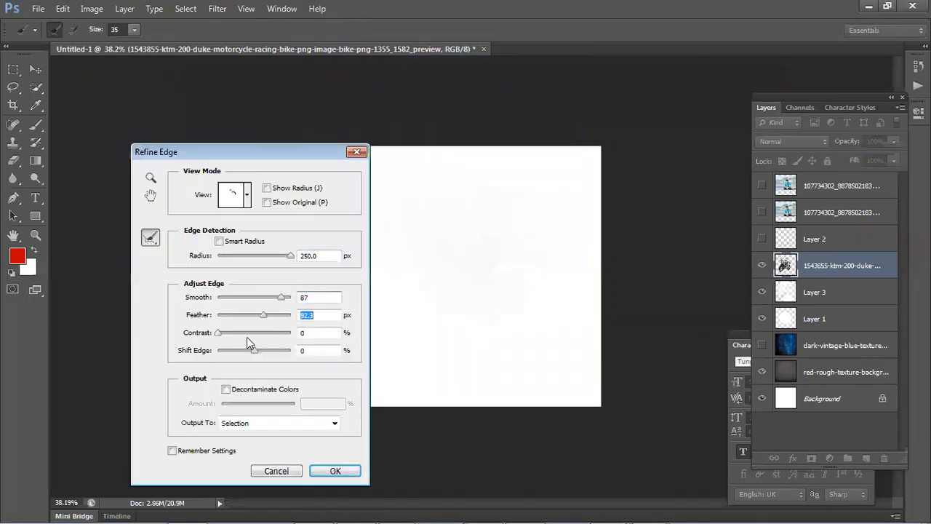
click(254, 331)
click(282, 352)
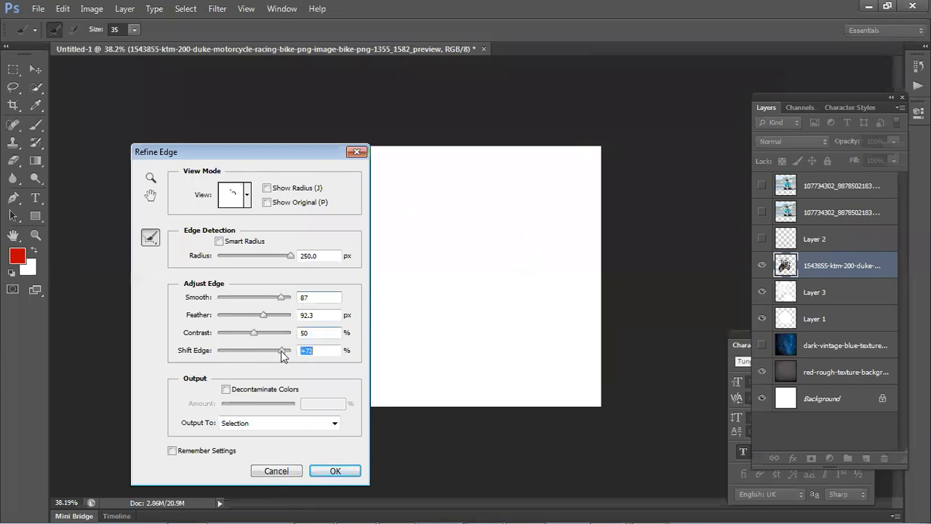
Step: Test shift edge -64%/+87%, contrast 15%, feather 2.8 px, smooth 43, then cancel Refine Edge
click(230, 352)
click(285, 350)
click(276, 332)
click(237, 332)
click(232, 332)
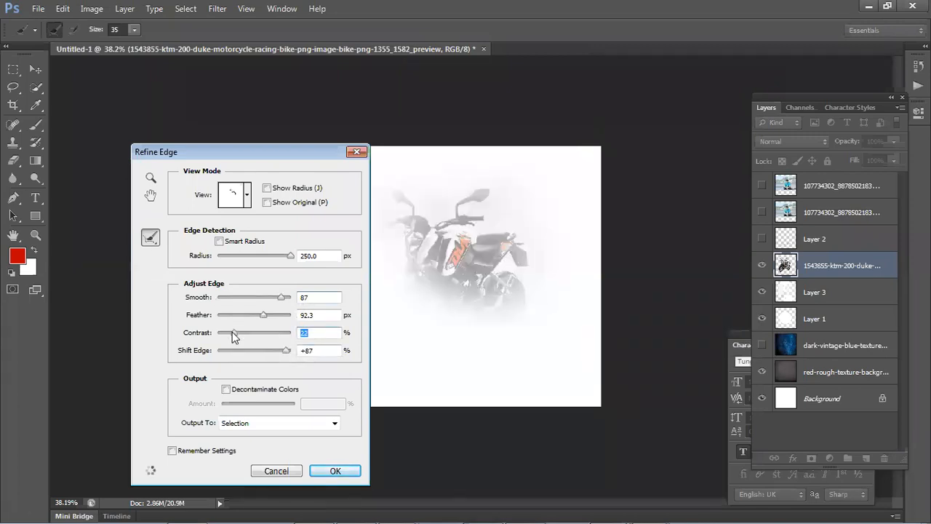
click(230, 315)
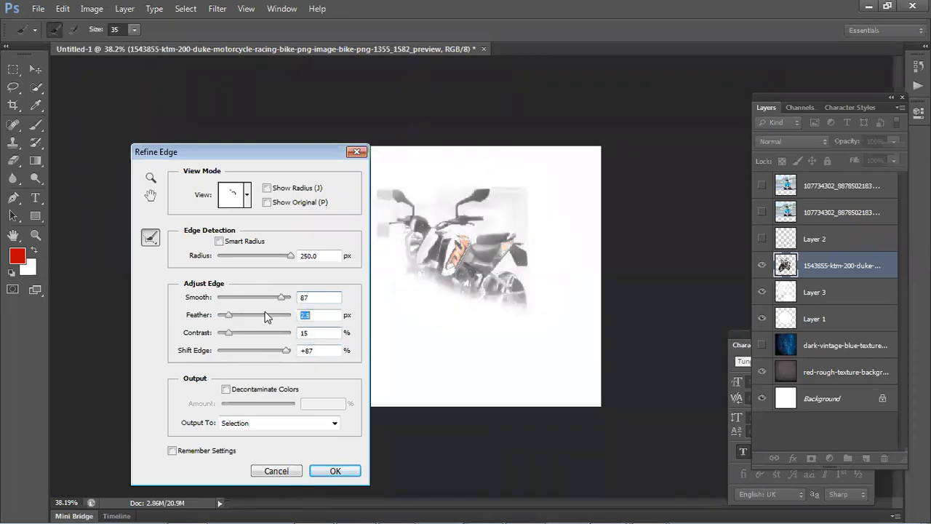
click(249, 297)
click(357, 152)
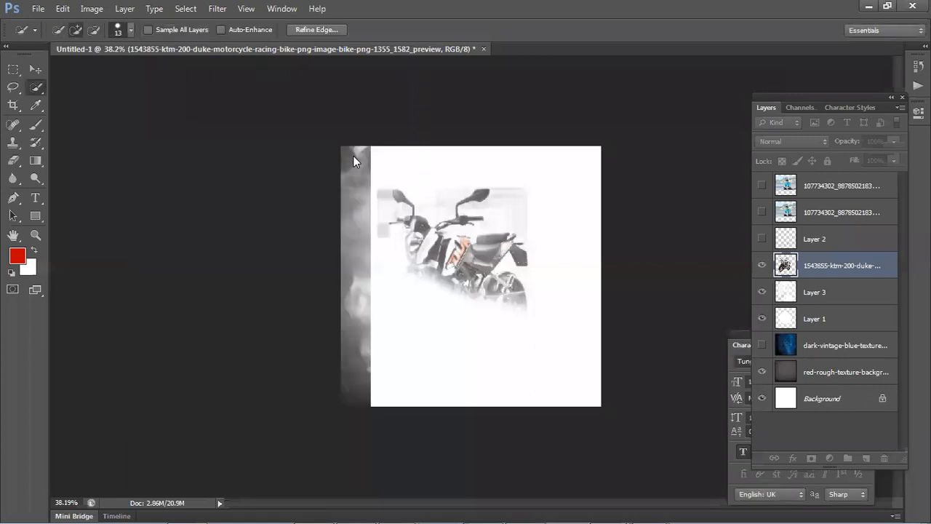
Step: Clear the bike selection and restore Photoshop to a smaller window beside the desktop
click(38, 70)
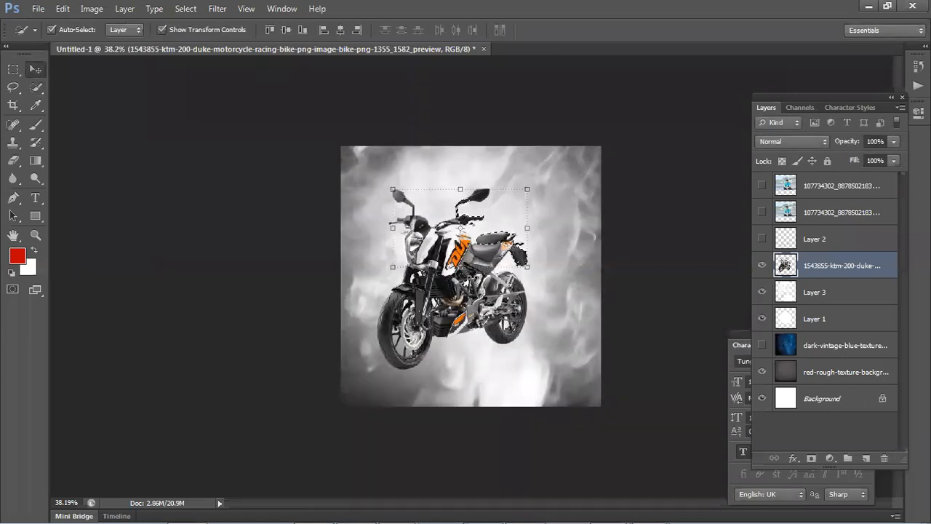
key(ctrl+d)
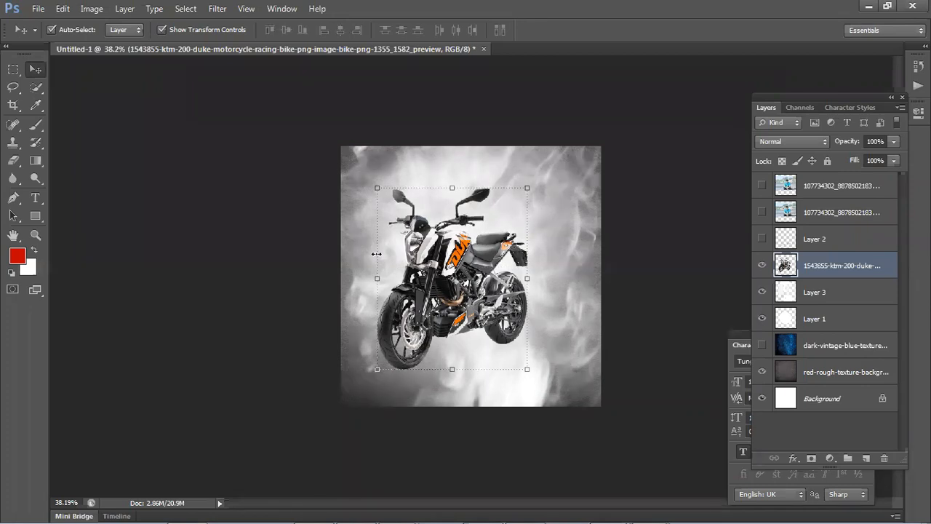
click(698, 227)
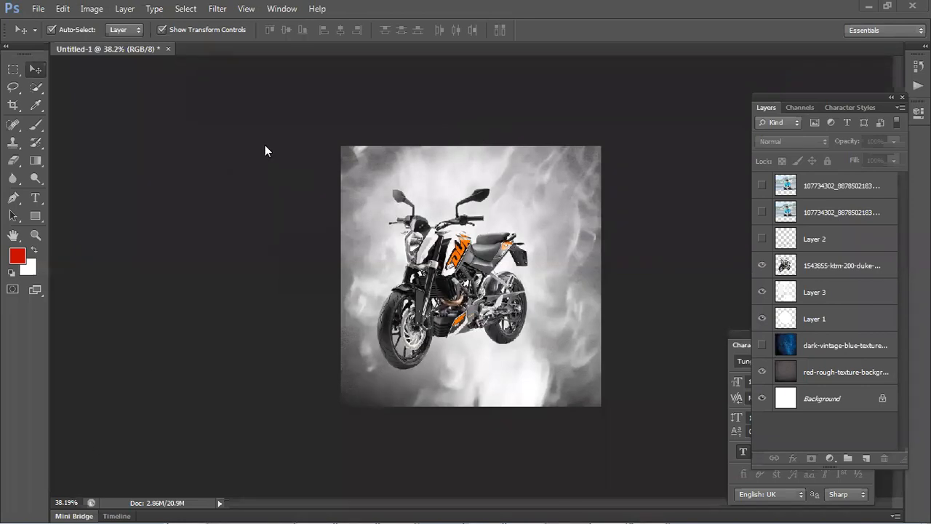
click(473, 273)
click(703, 254)
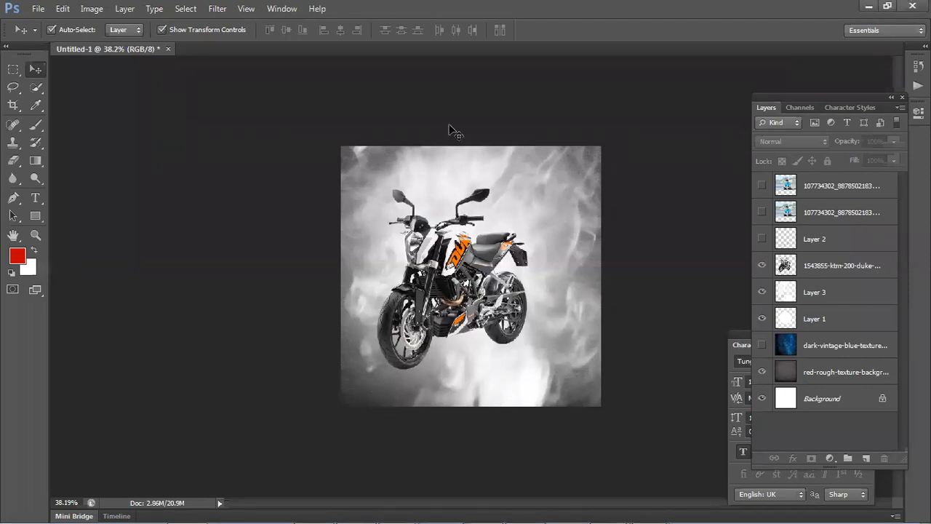
drag(627, 5, 701, 50)
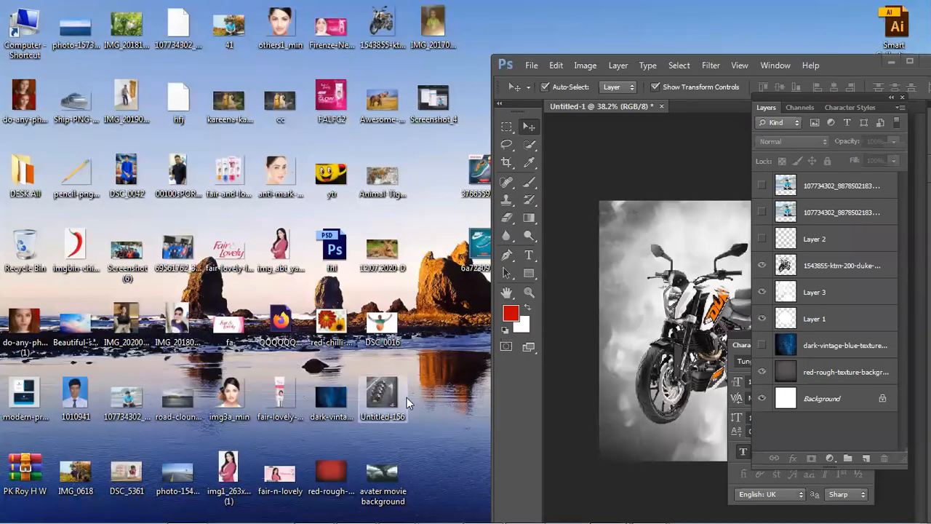
double_click(380, 395)
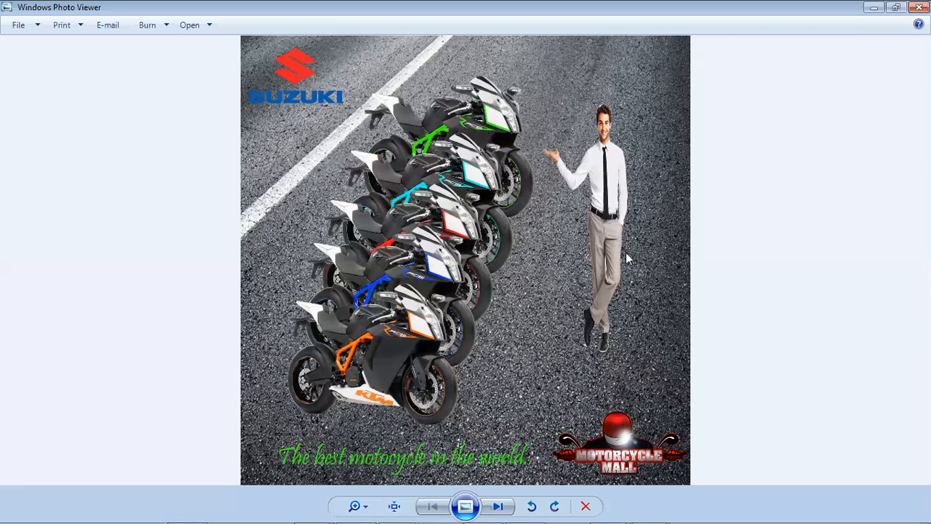
click(919, 7)
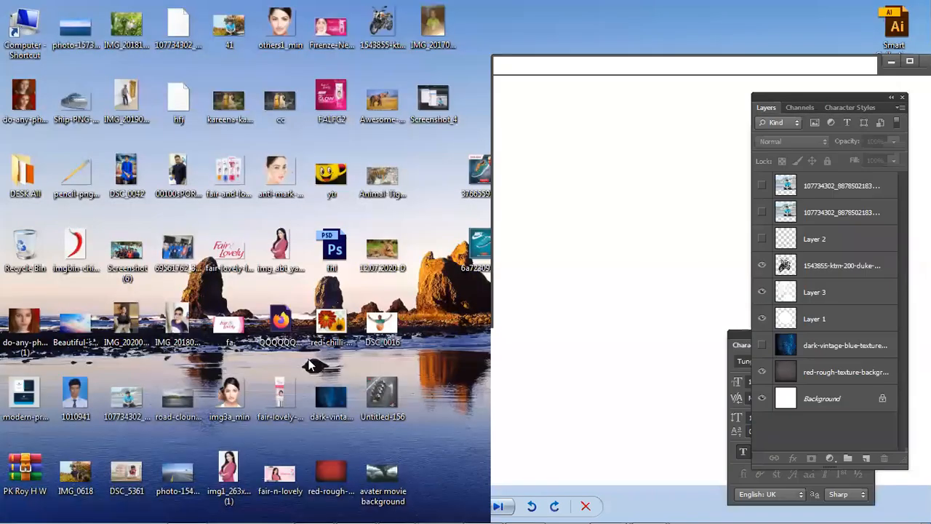
double_click(401, 409)
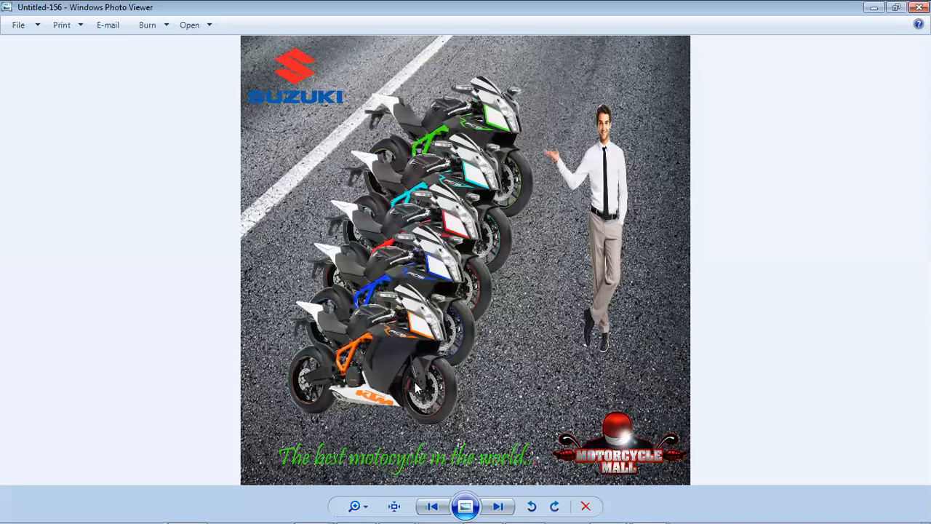
scroll(600, 320, up, 1)
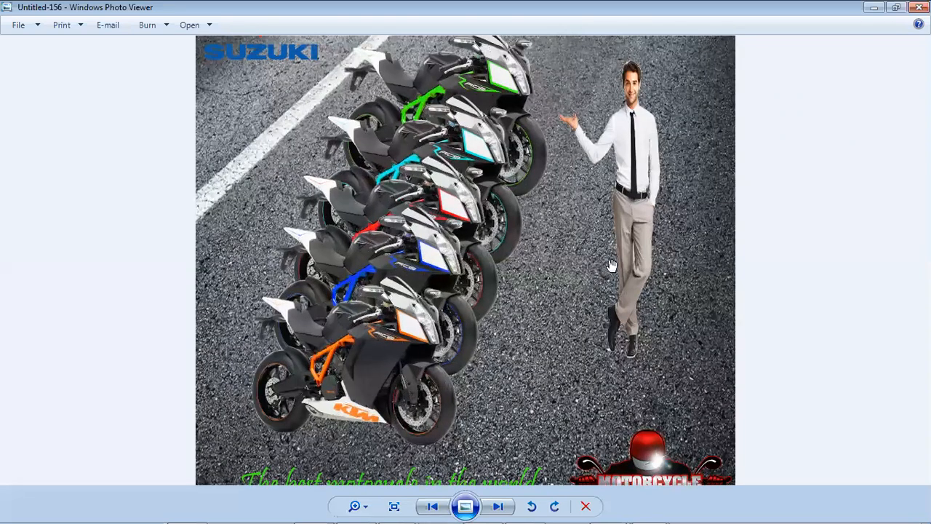
scroll(611, 266, up, 2)
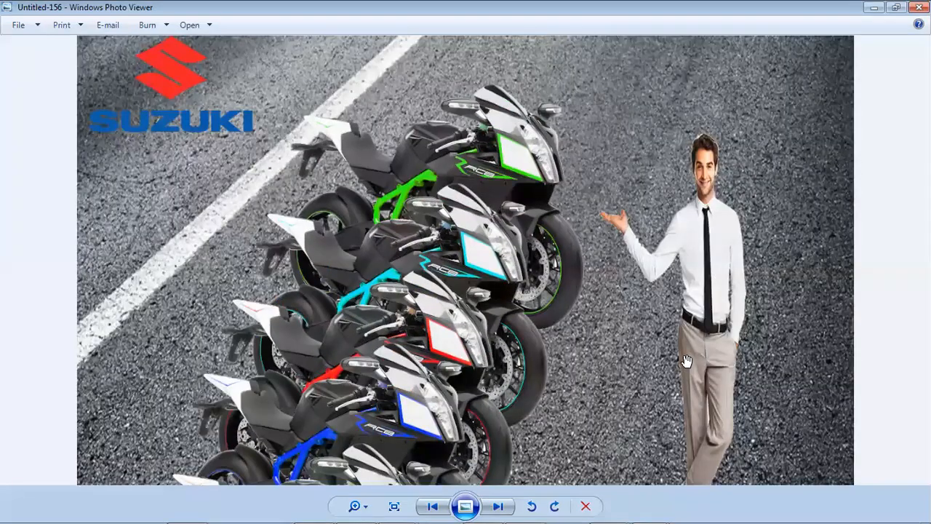
scroll(687, 361, down, 3)
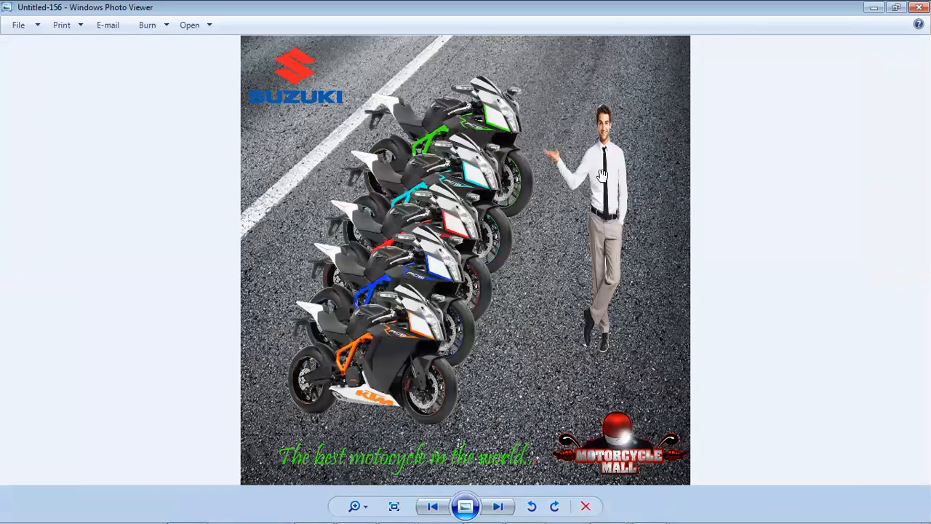
scroll(600, 173, up, 1)
scroll(658, 197, up, 1)
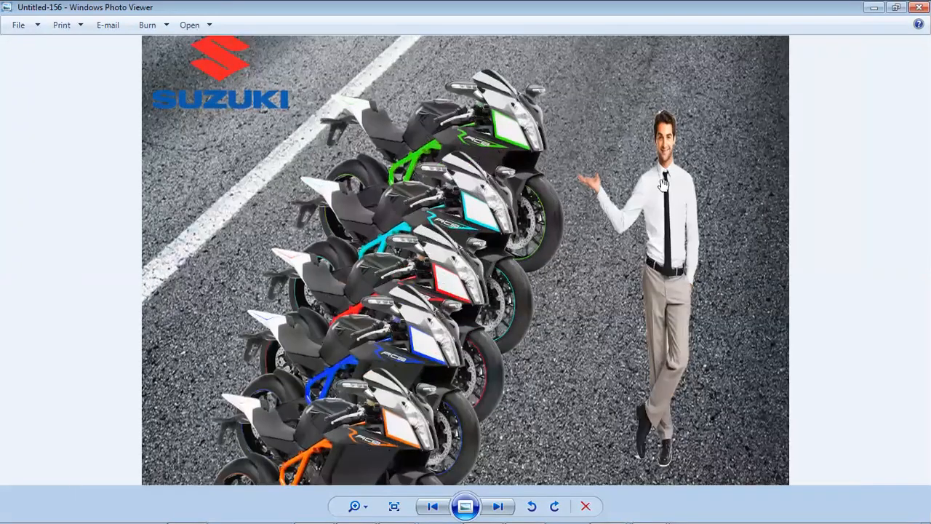
scroll(667, 161, up, 1)
scroll(691, 290, down, 2)
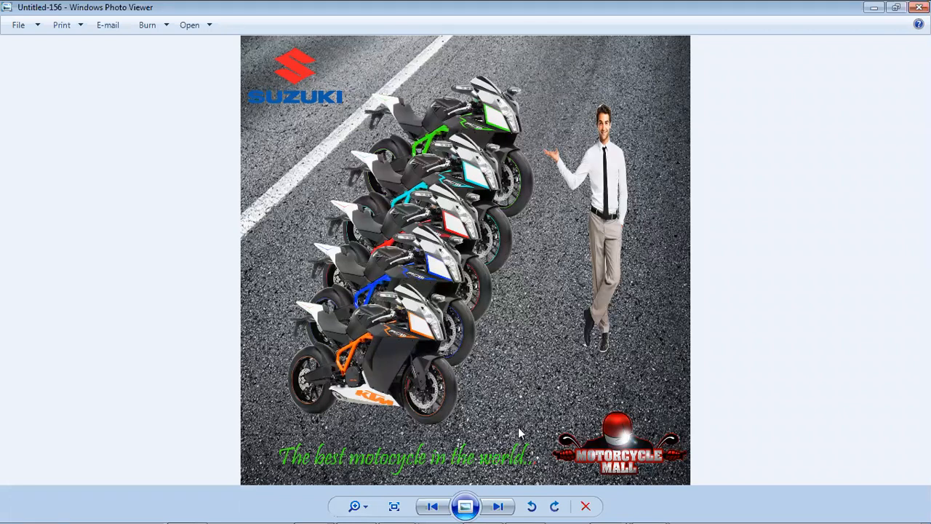
click(497, 506)
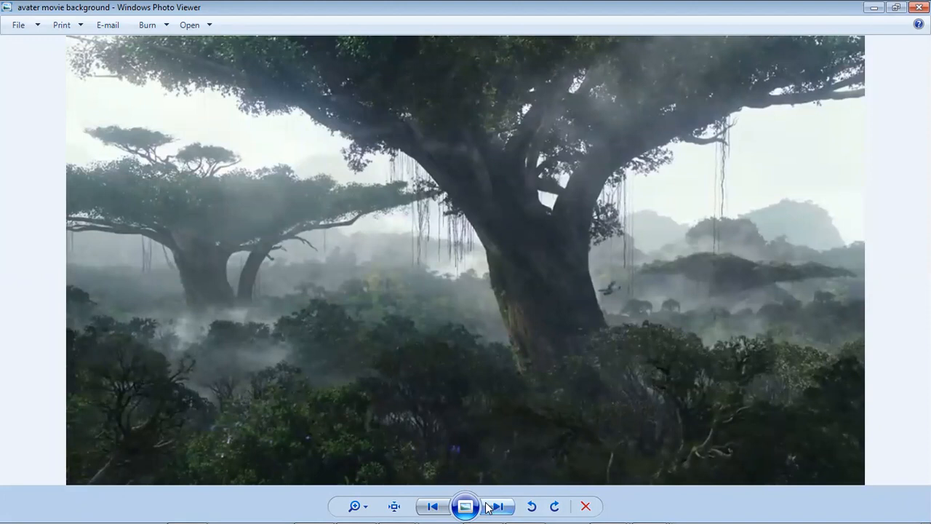
click(919, 7)
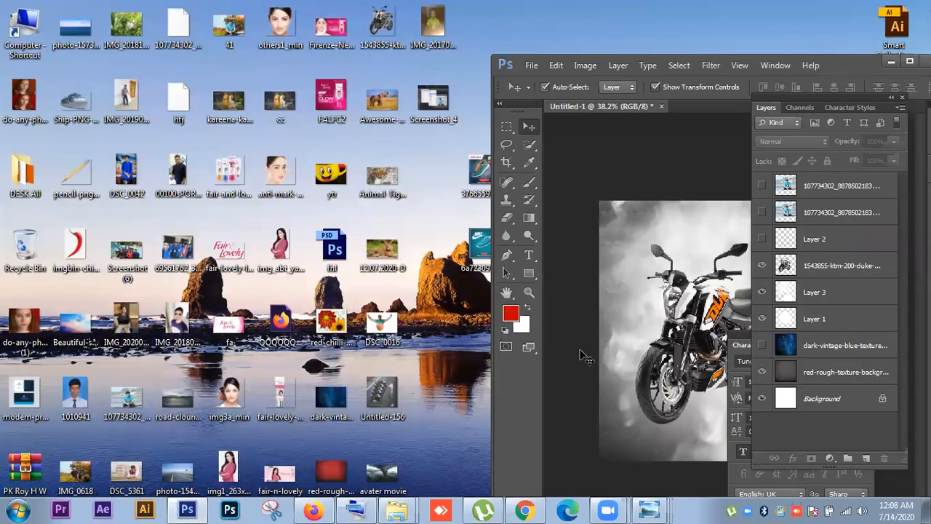
Step: Maximize Photoshop, download the Ship Masking PSD from chat, and bring up the Desktop folder
double_click(834, 67)
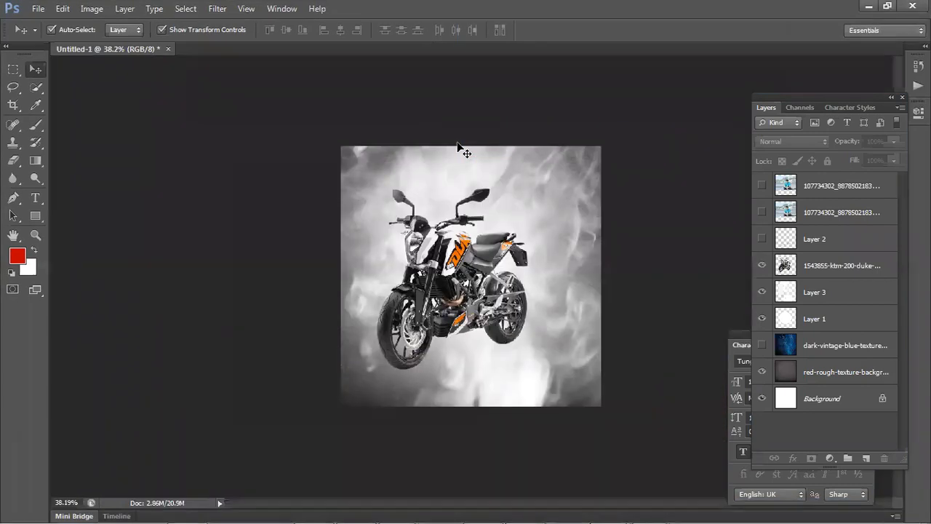
click(580, 432)
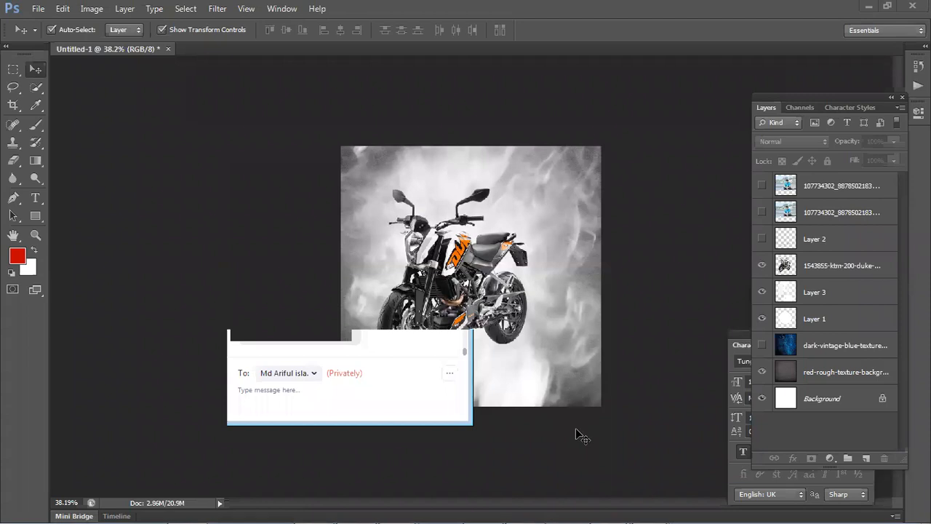
key(alt+Tab)
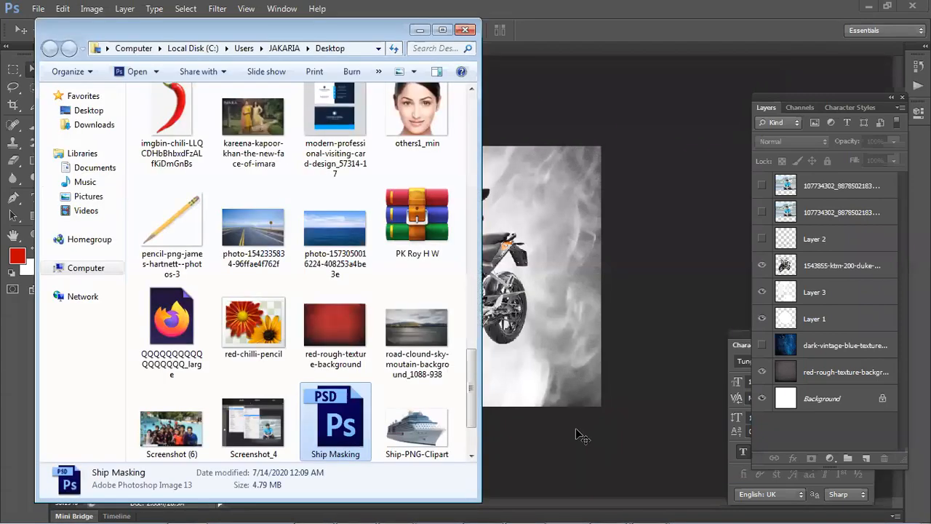
Step: Open Ship Masking.psd and nudge the ship layer slightly with the Move tool
double_click(325, 441)
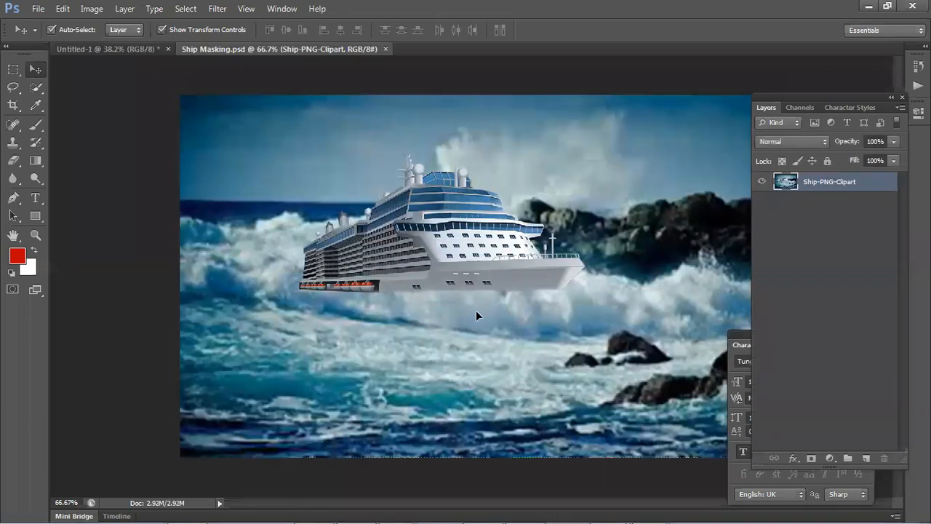
drag(623, 254, 605, 307)
drag(678, 192, 682, 164)
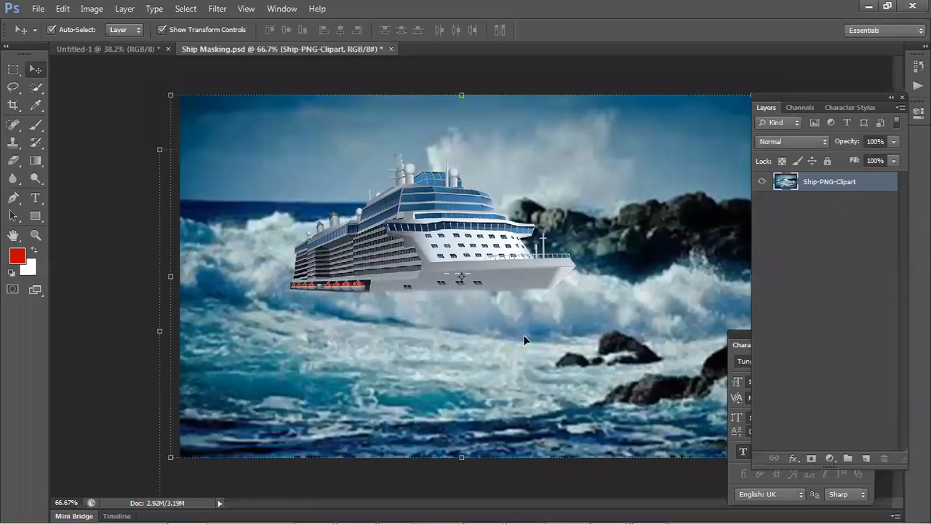
click(164, 223)
click(779, 186)
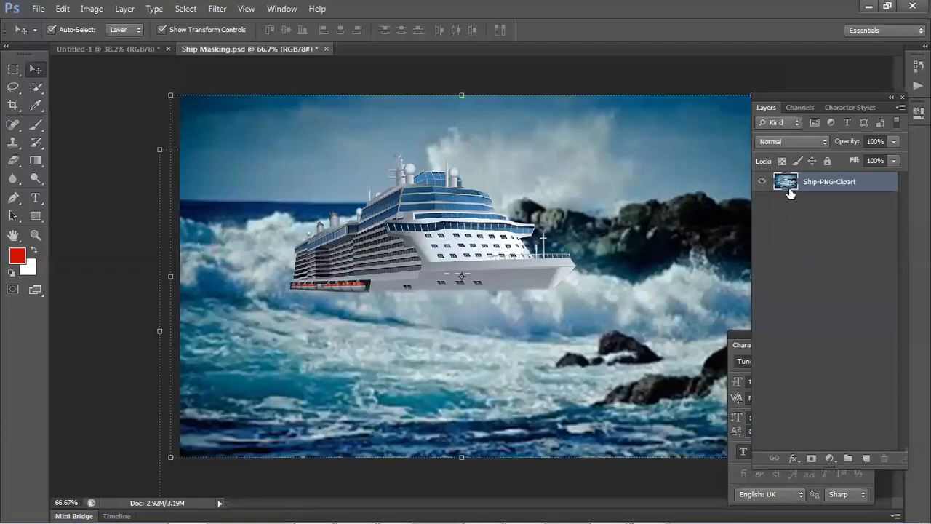
mouse_move(253, 267)
mouse_down()
mouse_move(288, 273)
mouse_move(257, 321)
mouse_move(256, 276)
mouse_move(264, 275)
mouse_up()
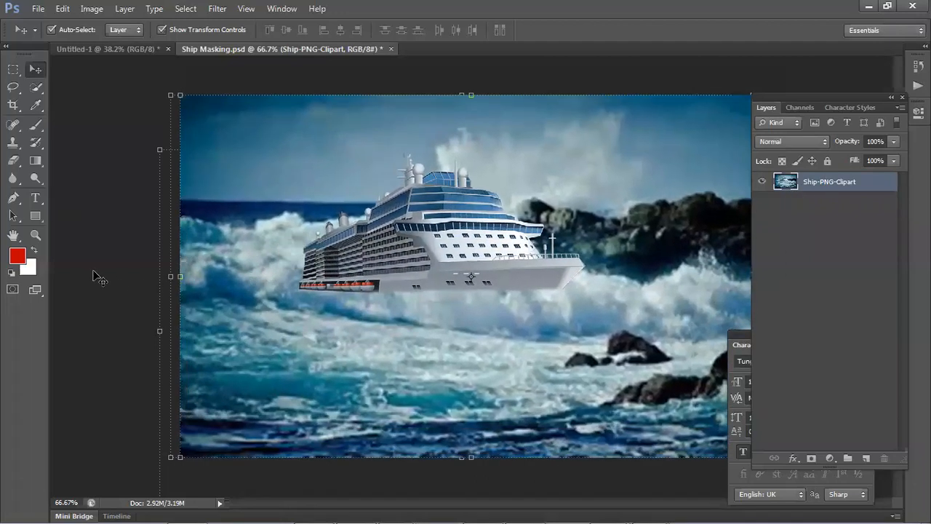
click(96, 275)
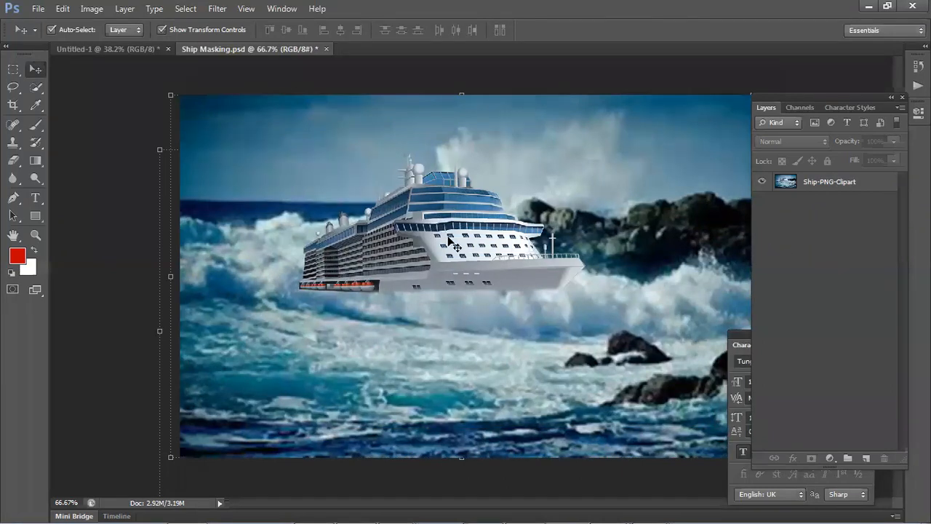
Step: Check the Ship-PNG-Clipart layer, then close Ship Masking.psd without saving
click(806, 185)
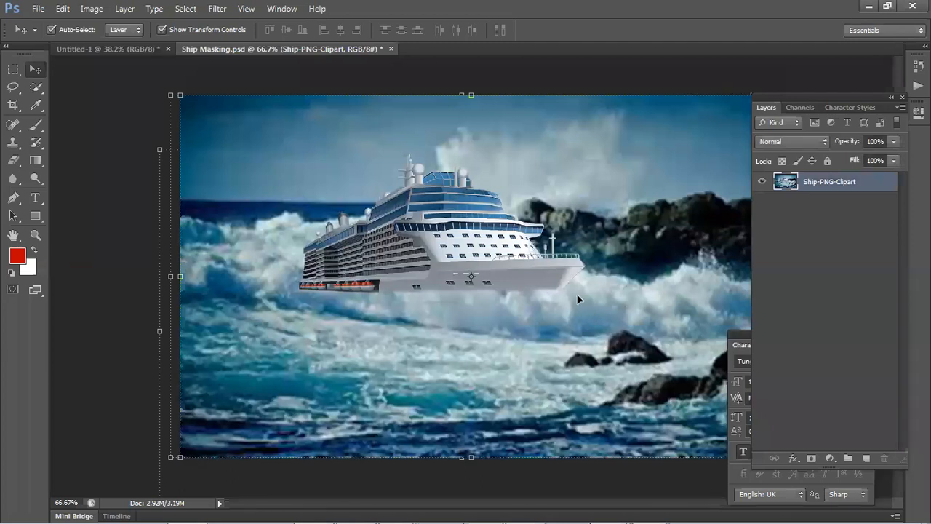
click(117, 237)
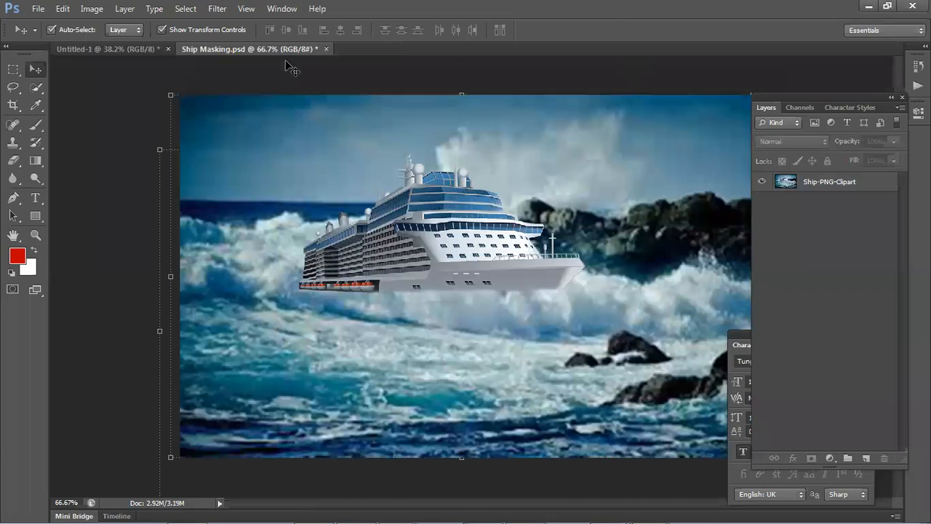
click(121, 51)
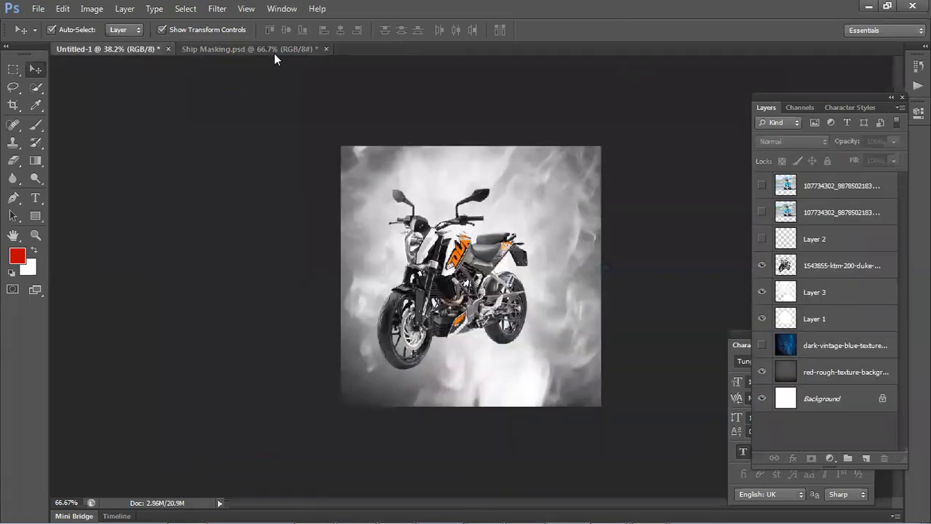
click(302, 52)
click(325, 49)
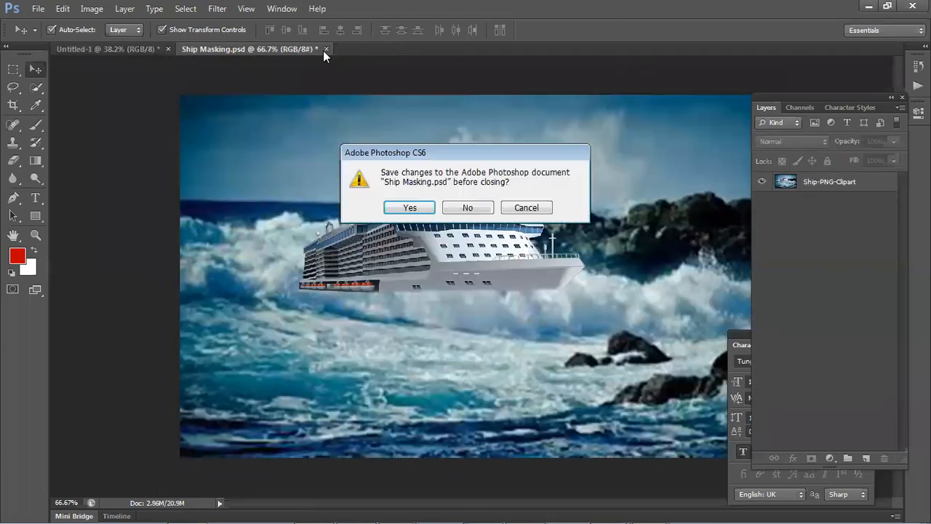
click(477, 209)
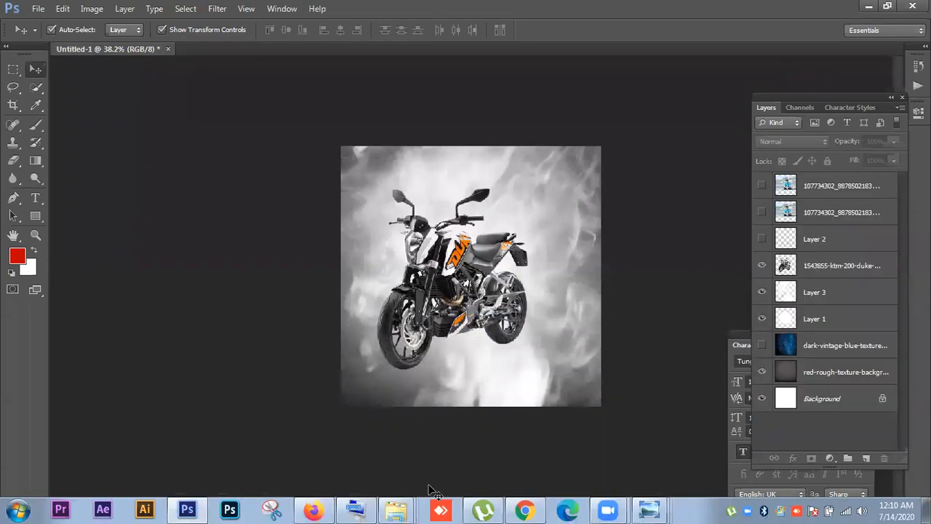
Step: Bring the Chrome brushes page, then Firefox with Facebook Messenger, to the front
mouse_move(538, 509)
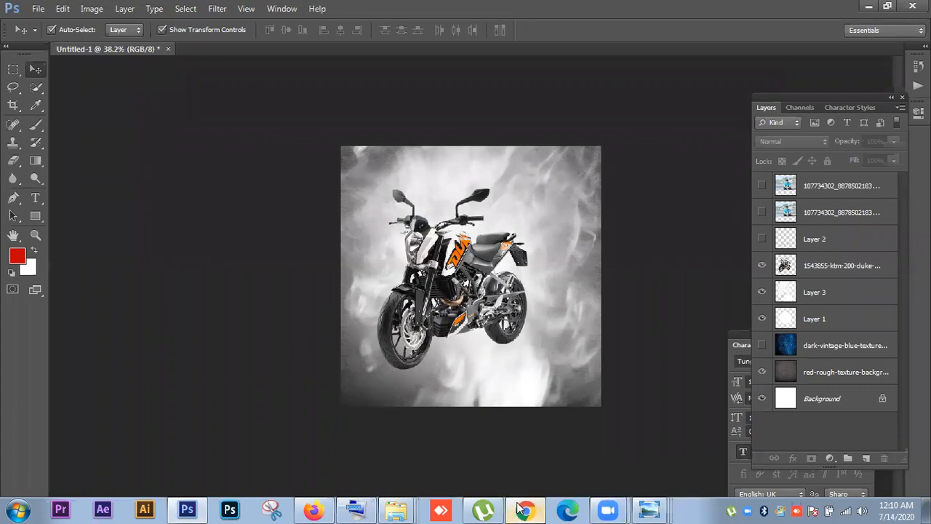
click(522, 509)
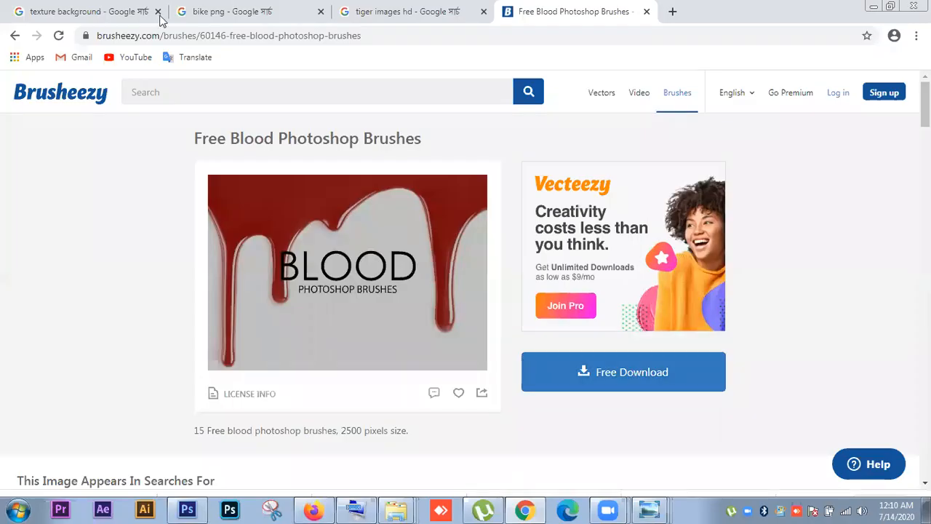
click(314, 508)
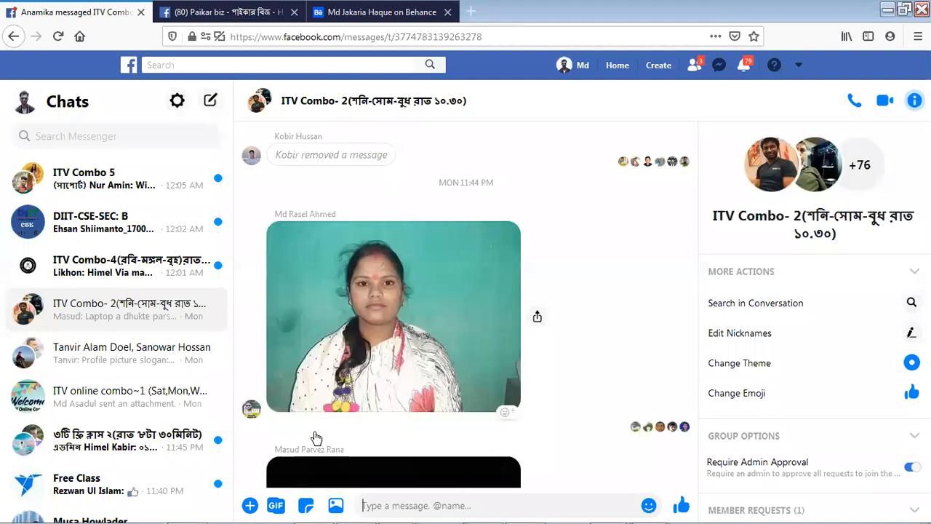
scroll(316, 437, down, 1)
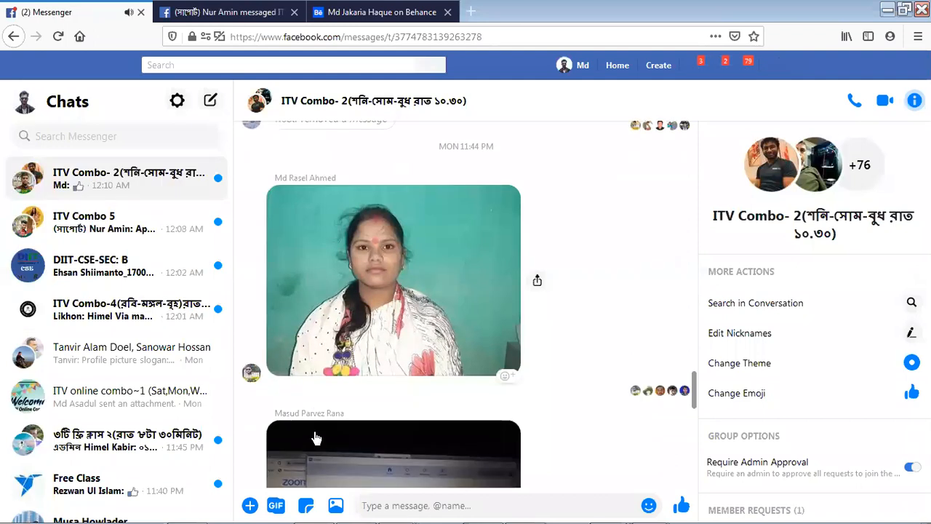
Step: Switch to the Paikar biz page tab and open its Ad Center
click(222, 12)
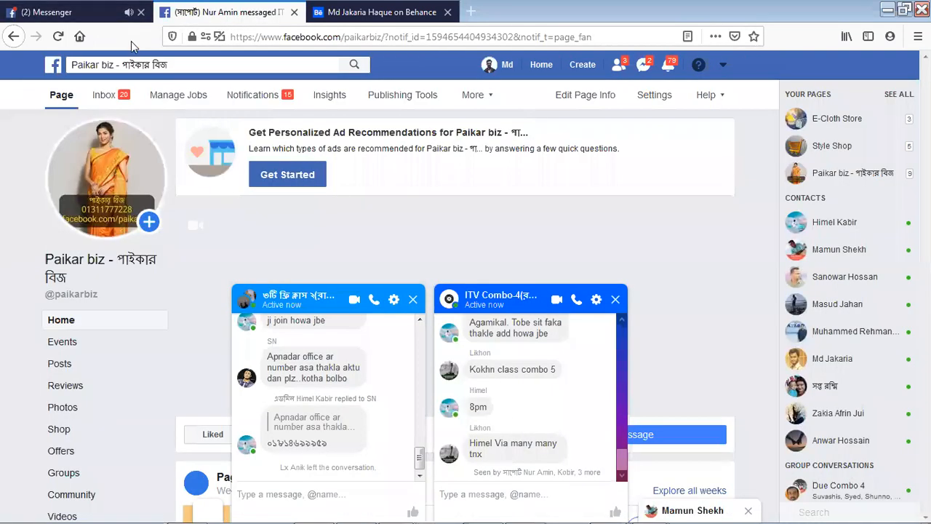
click(85, 16)
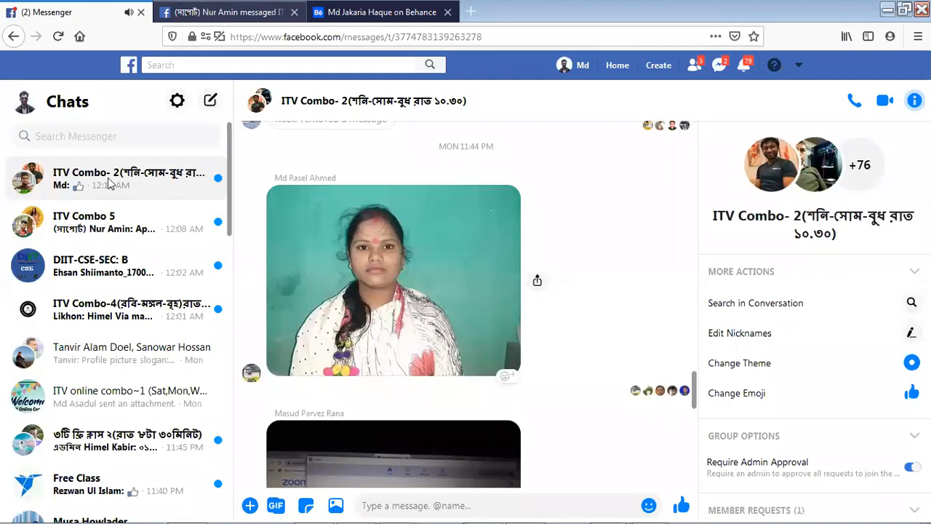
key(ctrl+Tab)
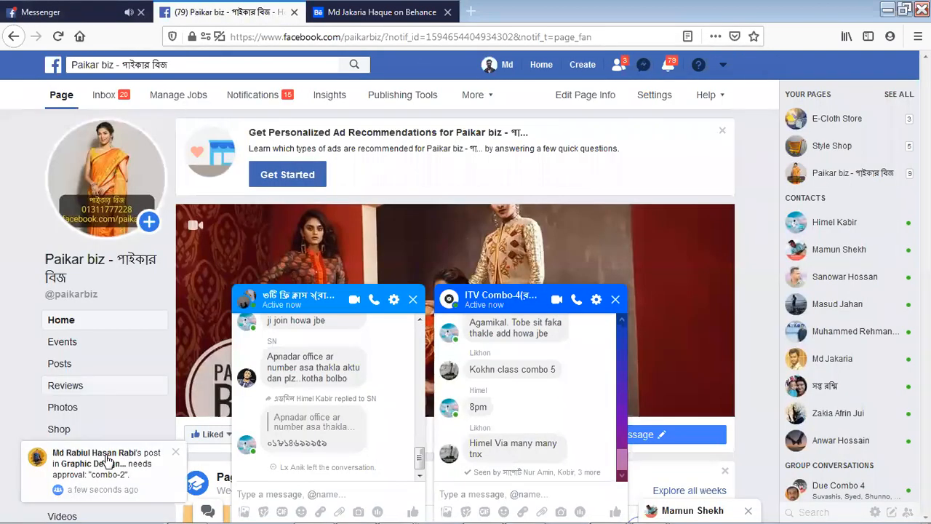
click(107, 460)
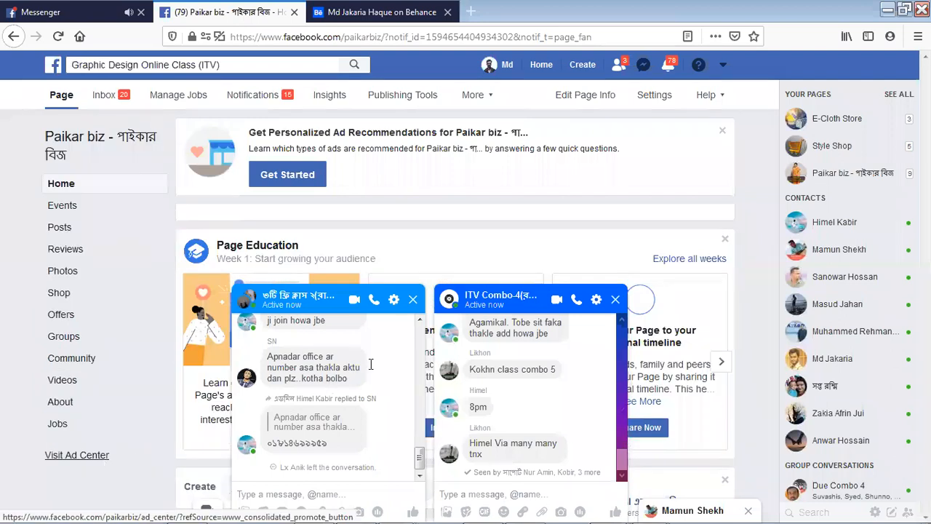
click(861, 510)
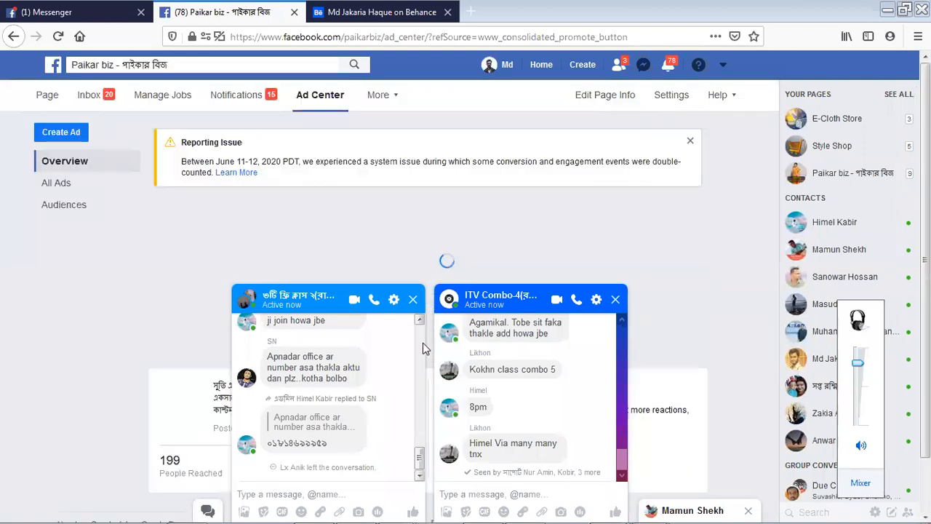
Step: Scroll the Ad Center summary, then open the ITV group's Pending Posts from the notification
click(414, 300)
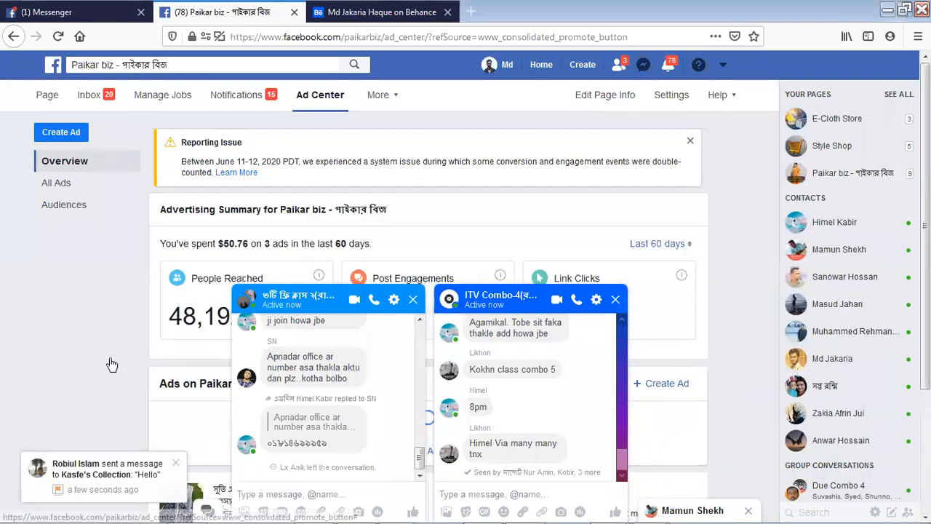
scroll(106, 358, down, 2)
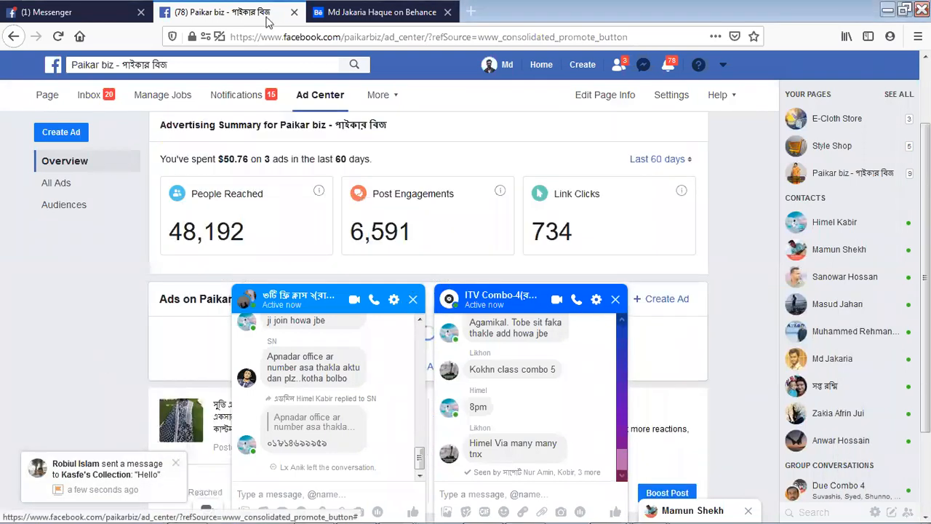
scroll(106, 359, down, 2)
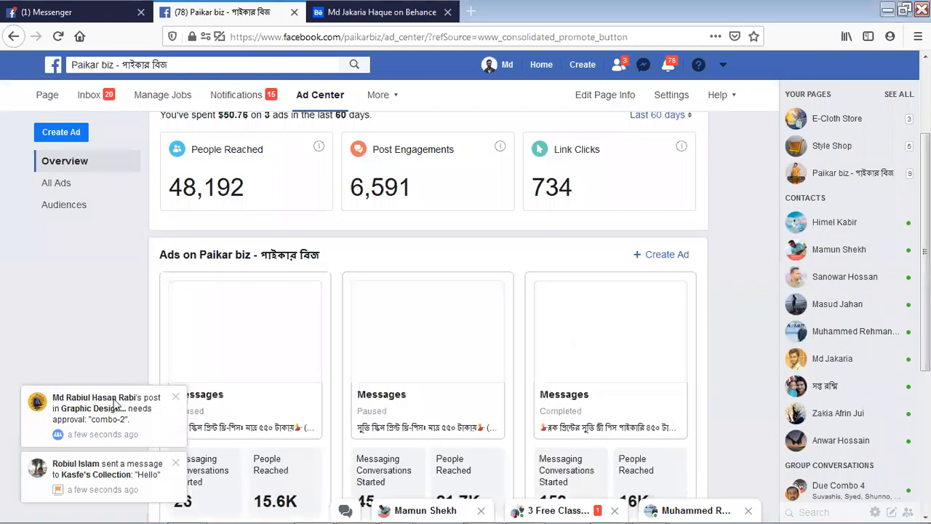
click(133, 396)
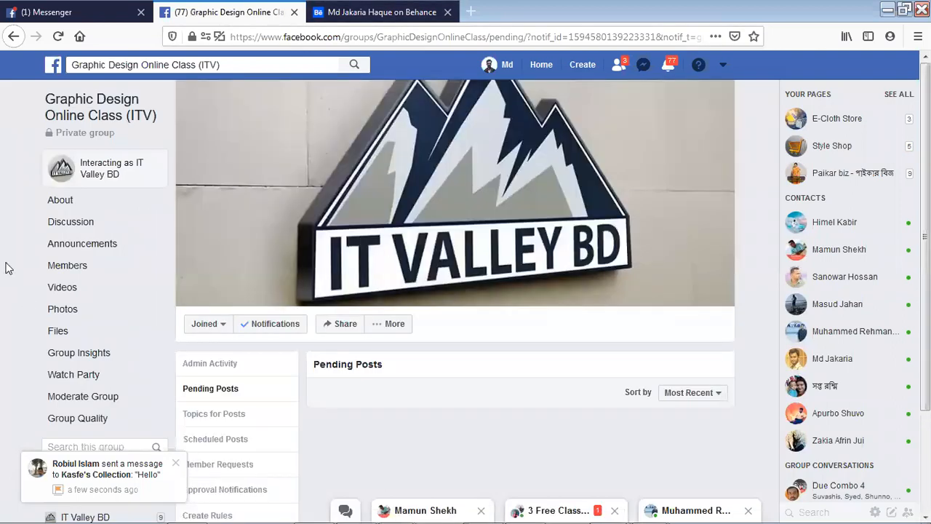
Step: Approve the first pending combo-2 post and scroll down the queue
scroll(369, 305, down, 3)
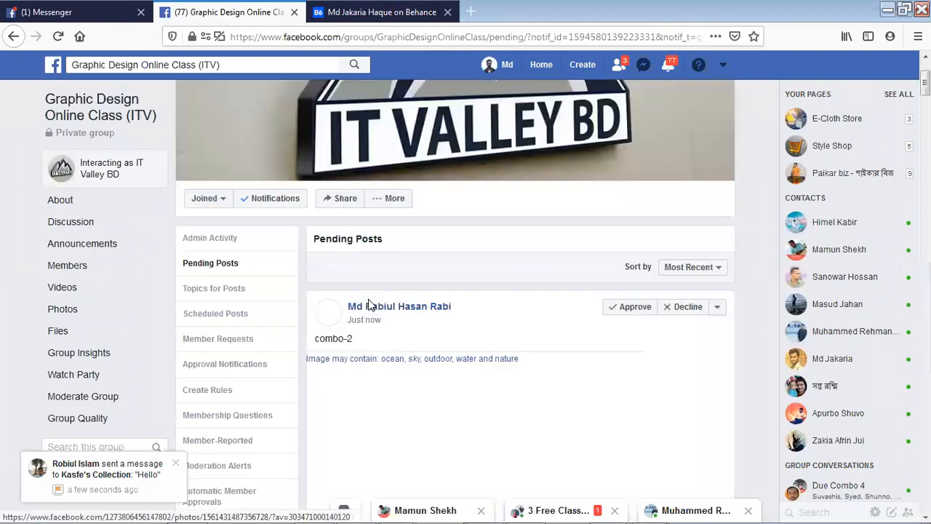
scroll(445, 335, down, 3)
scroll(469, 327, up, 3)
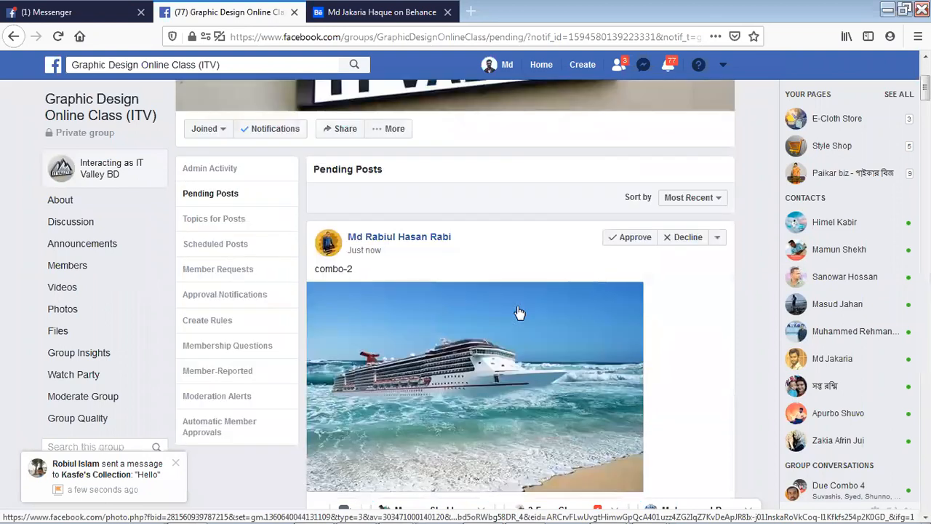
click(631, 237)
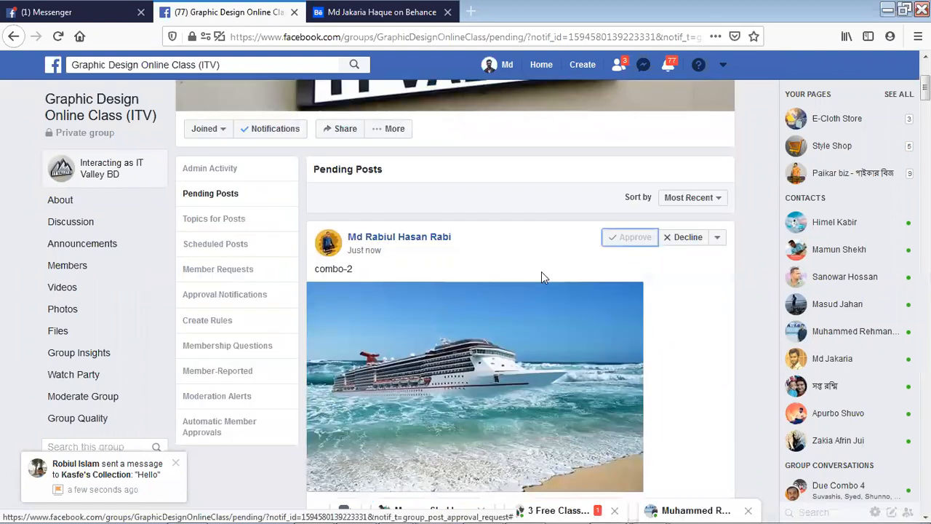
scroll(551, 292, down, 5)
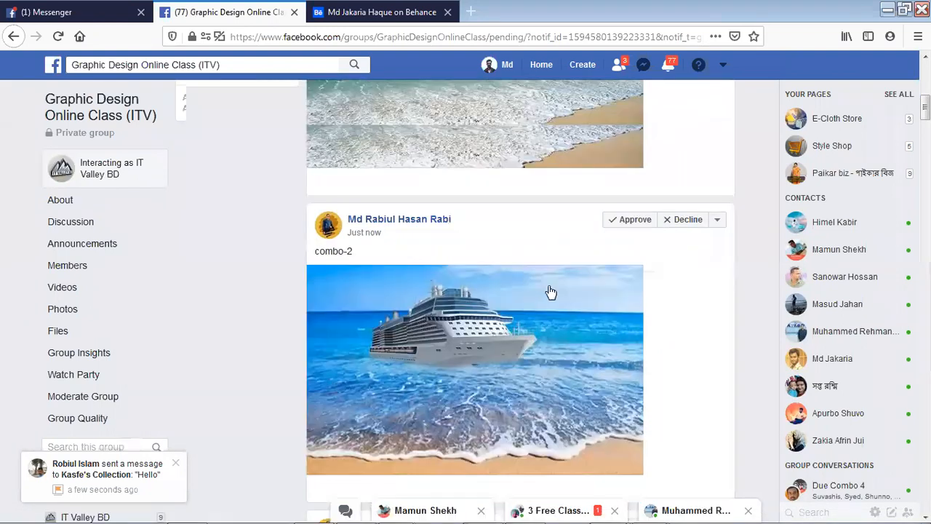
scroll(551, 292, down, 1)
scroll(547, 186, down, 3)
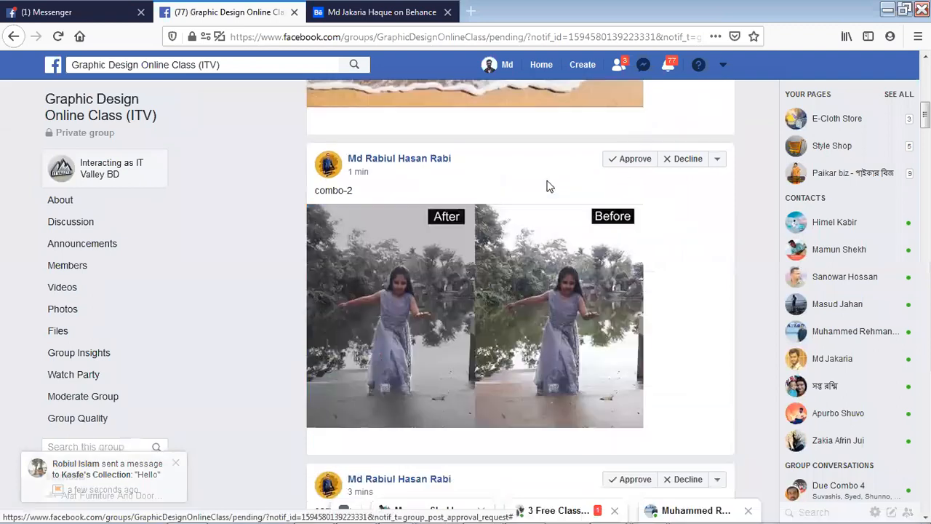
scroll(655, 269, down, 1)
scroll(655, 278, down, 3)
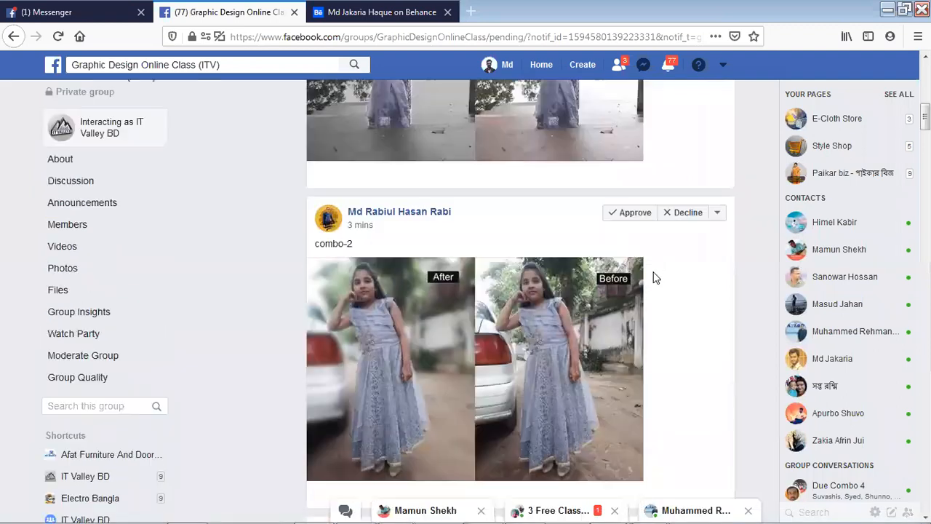
Step: Approve the remaining combo-2 posts, including the before-and-after portraits and KitKat design
click(619, 215)
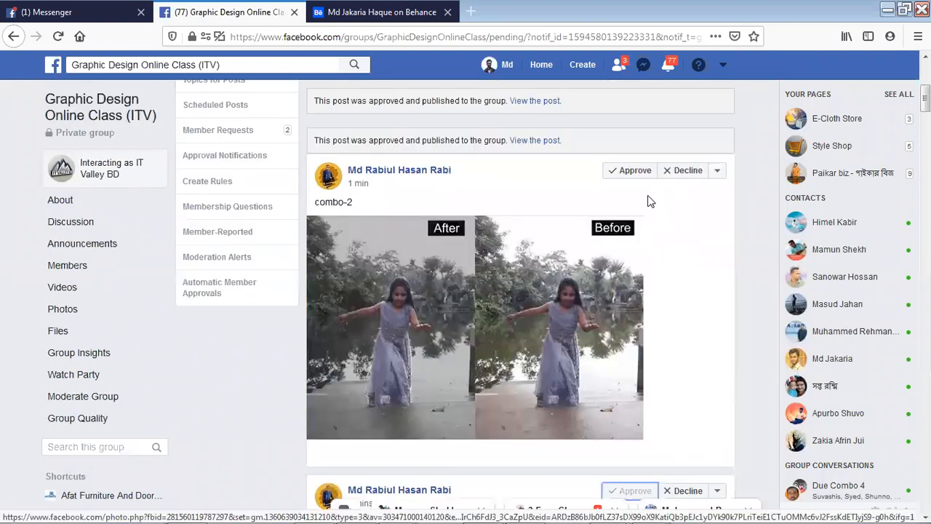
click(645, 172)
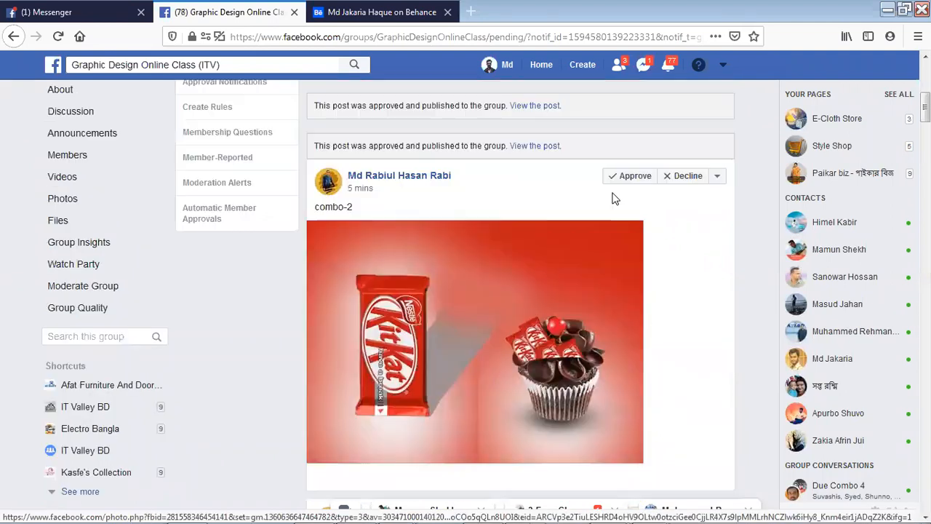
click(618, 181)
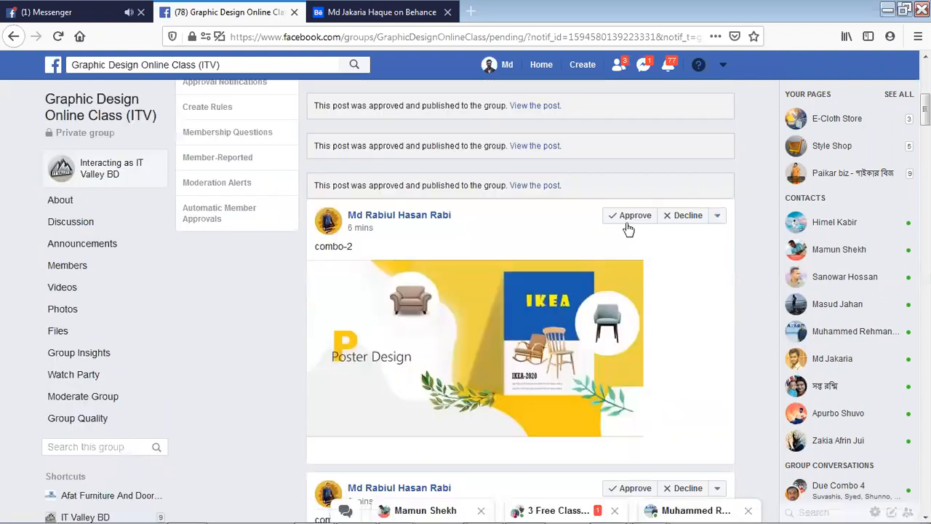
click(627, 216)
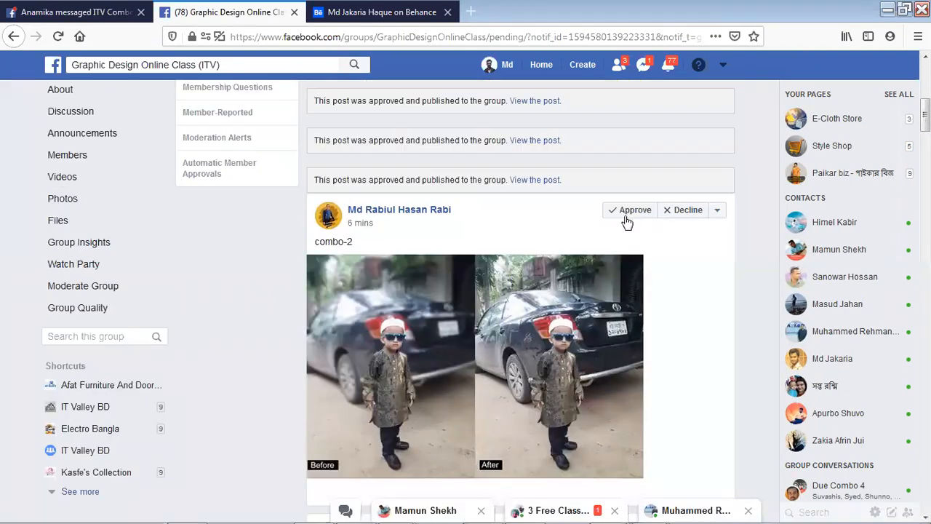
click(627, 218)
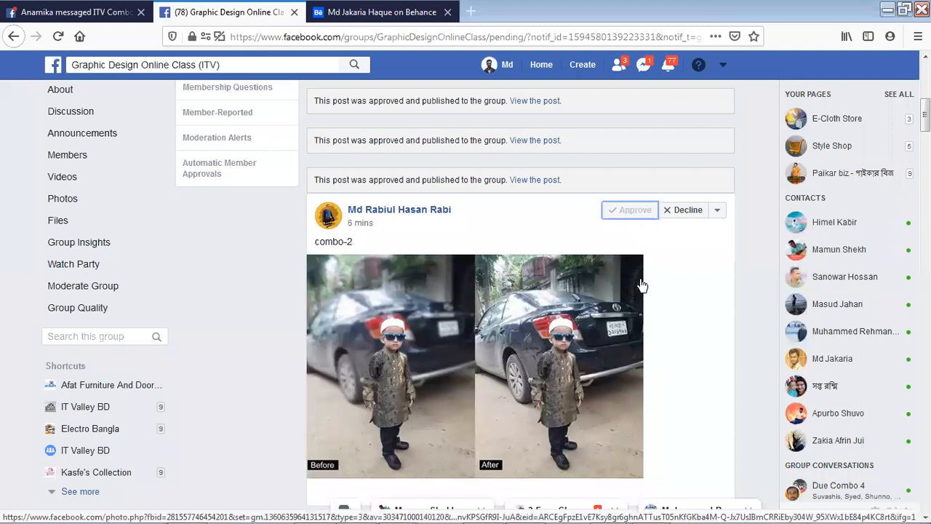
scroll(640, 286, down, 4)
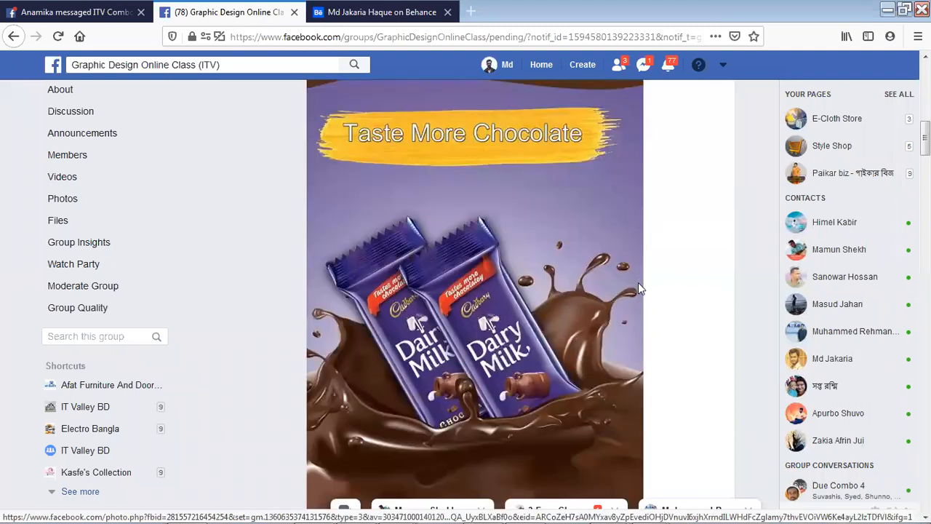
scroll(638, 283, down, 3)
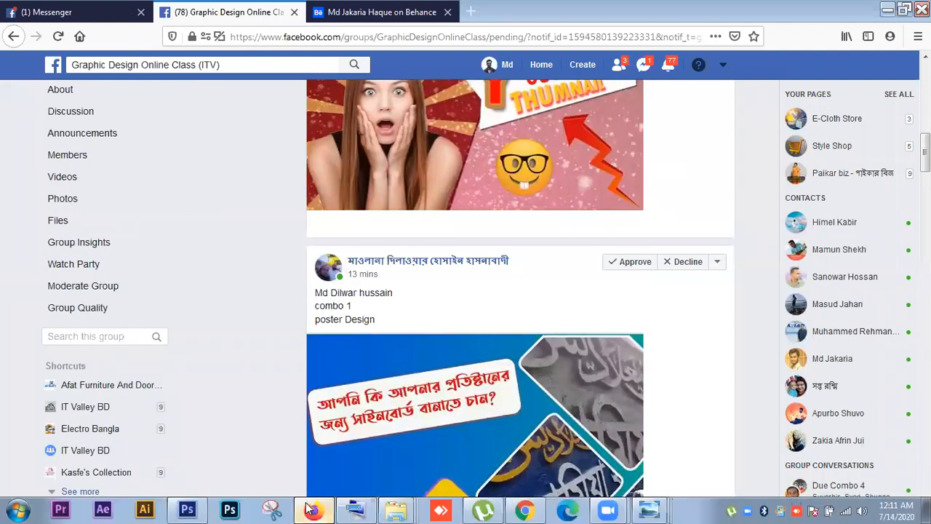
Step: Start a new 1000 × 1000 px, 300 ppi, 8 bit document with a white background
click(229, 508)
click(230, 508)
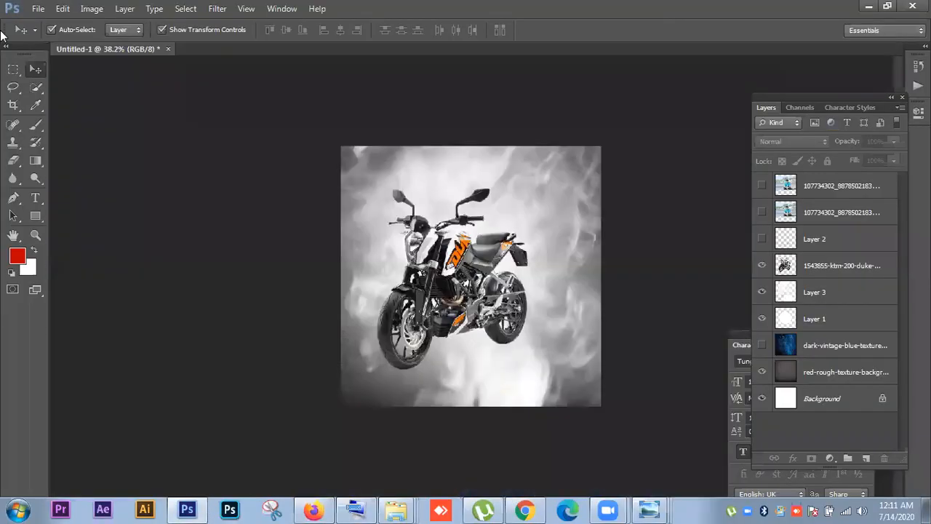
click(38, 9)
click(43, 24)
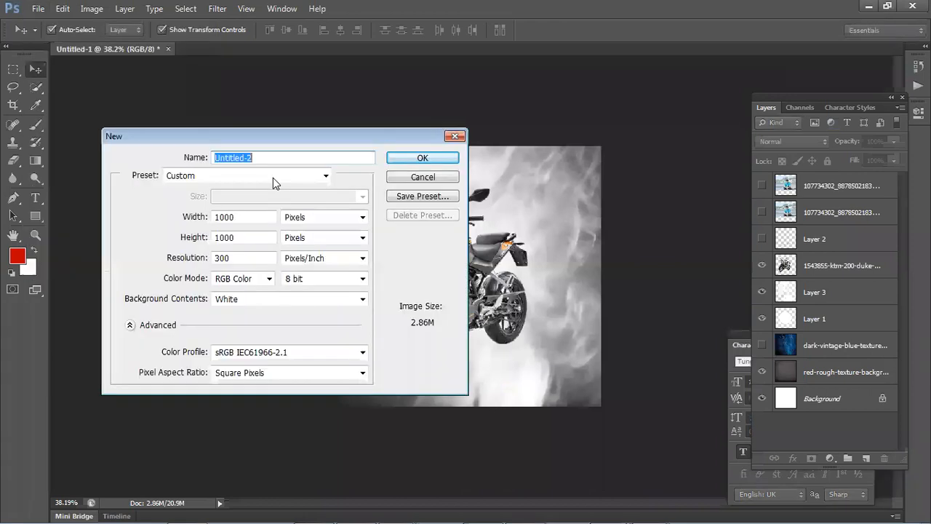
click(331, 279)
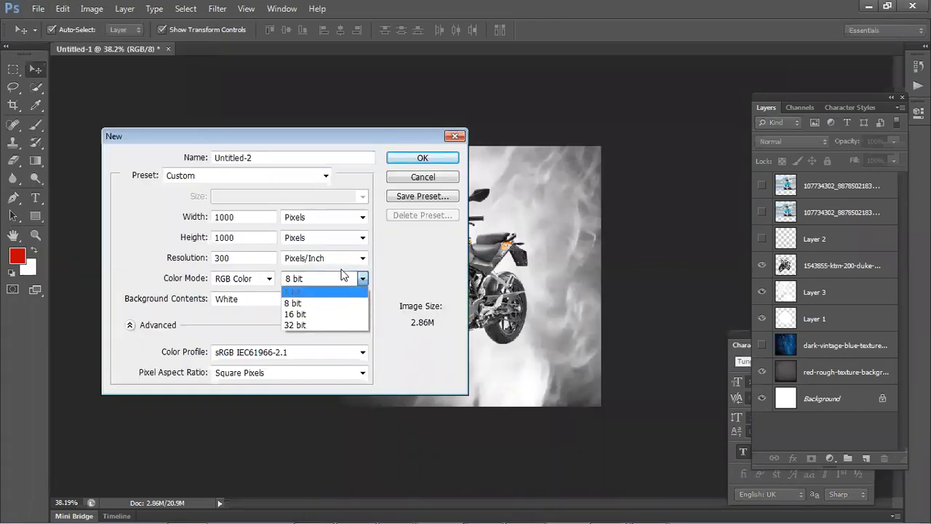
click(415, 179)
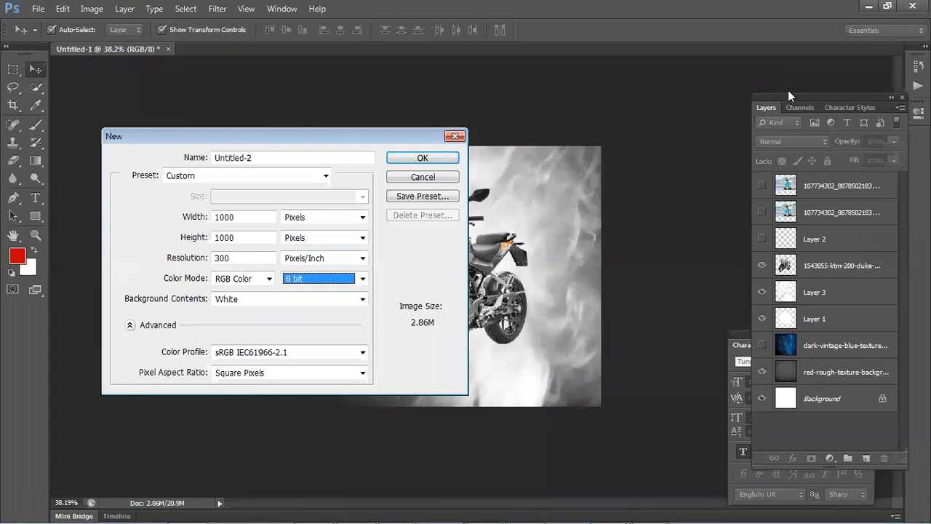
click(584, 430)
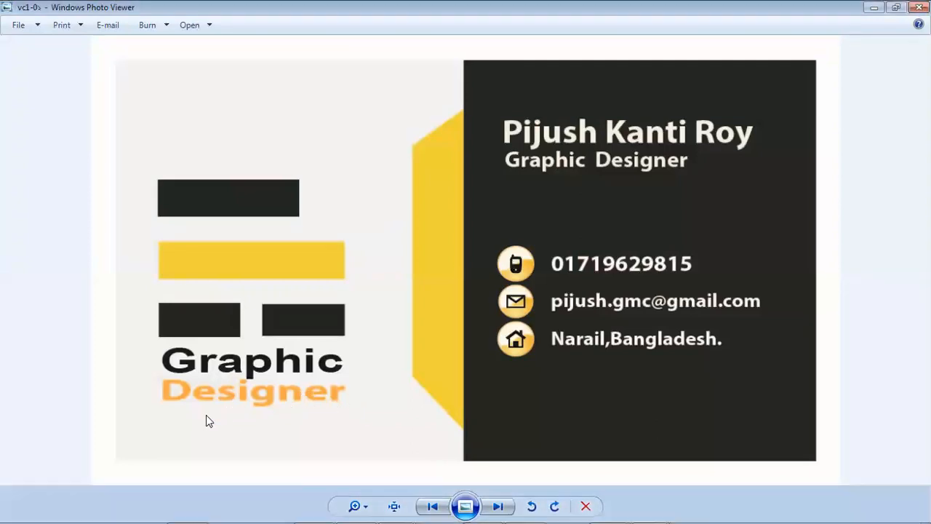
scroll(206, 414, up, 4)
scroll(306, 364, down, 2)
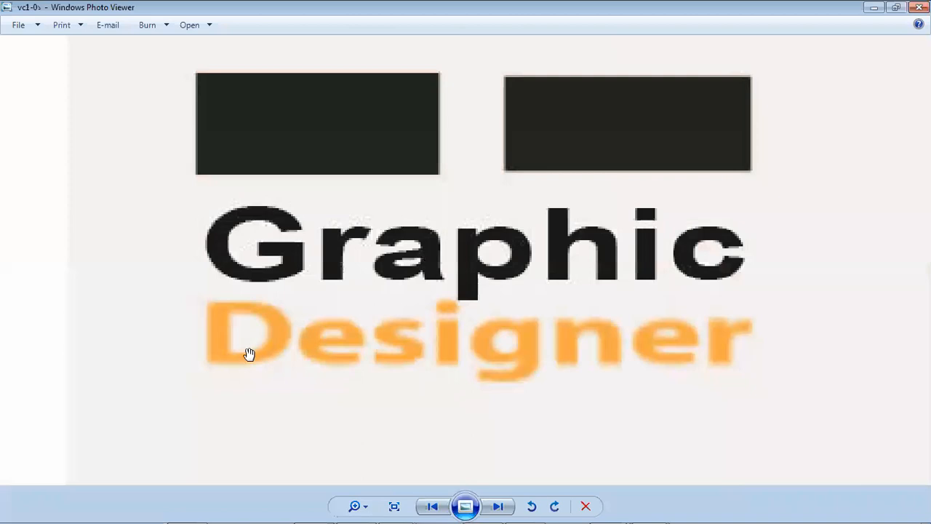
scroll(291, 360, down, 2)
scroll(291, 364, down, 2)
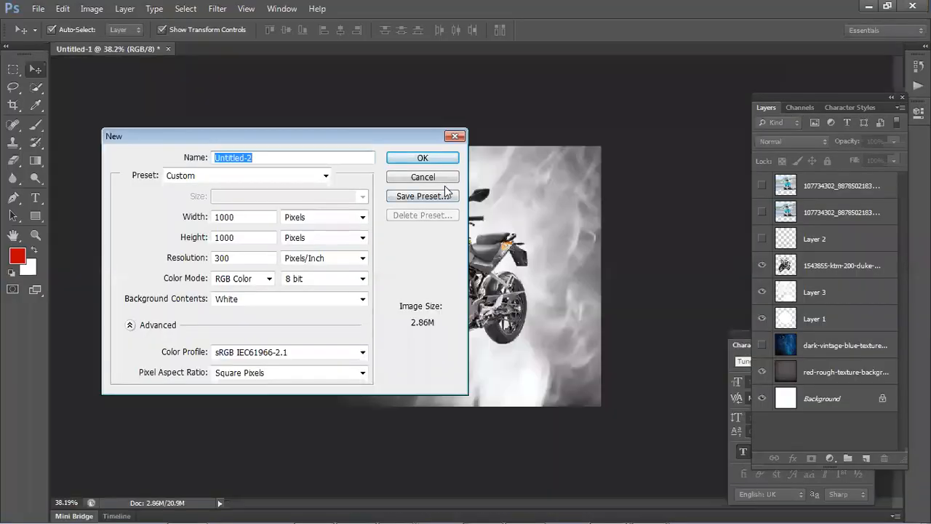
Step: Cancel the new Photoshop document and bring the Facebook group page back to the front
click(441, 178)
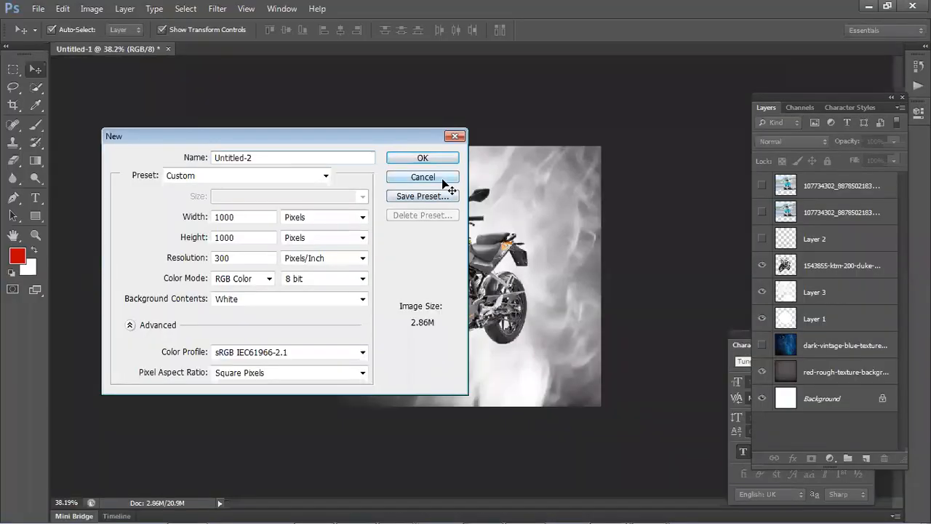
drag(840, 6, 765, 34)
click(289, 239)
Step: Approve the combo-2 YouTube thumbnail post in the Pending Posts queue
scroll(399, 258, down, 5)
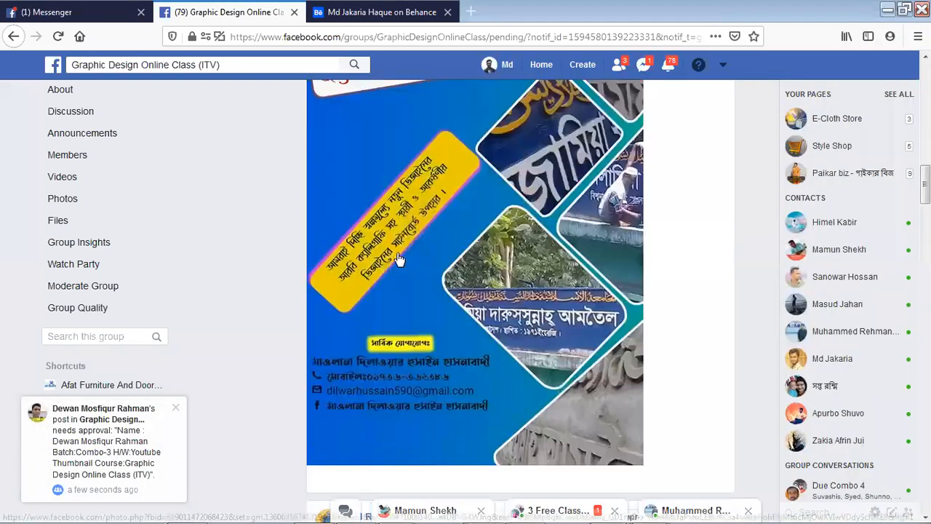
scroll(588, 164, up, 3)
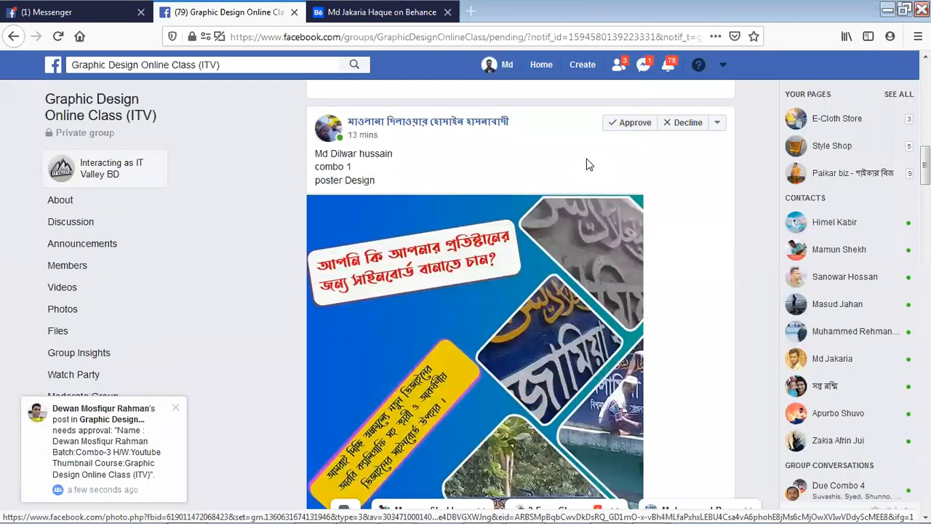
scroll(378, 241, down, 5)
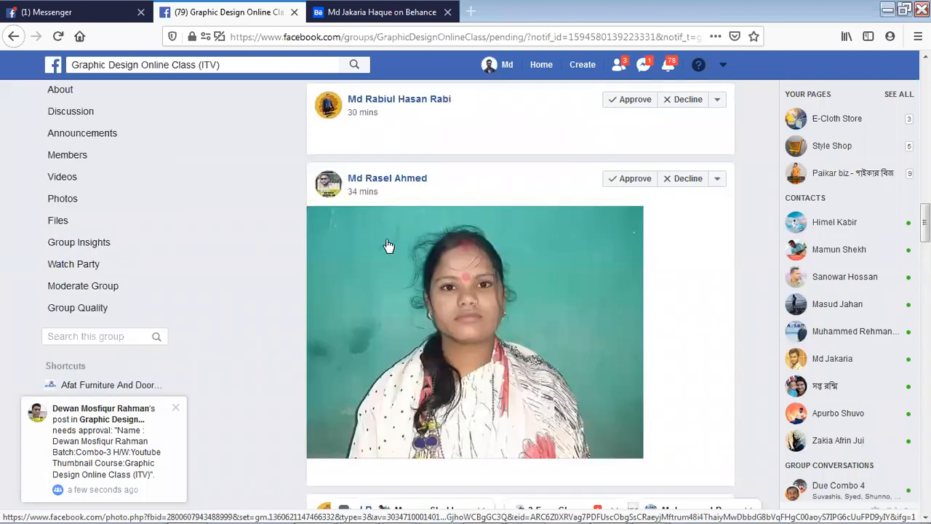
scroll(388, 246, down, 5)
scroll(387, 253, up, 1)
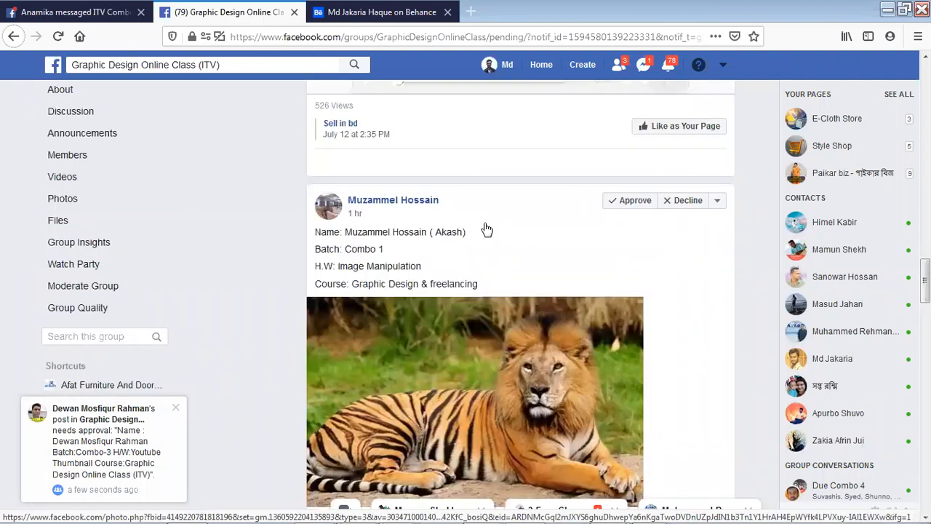
scroll(575, 265, down, 3)
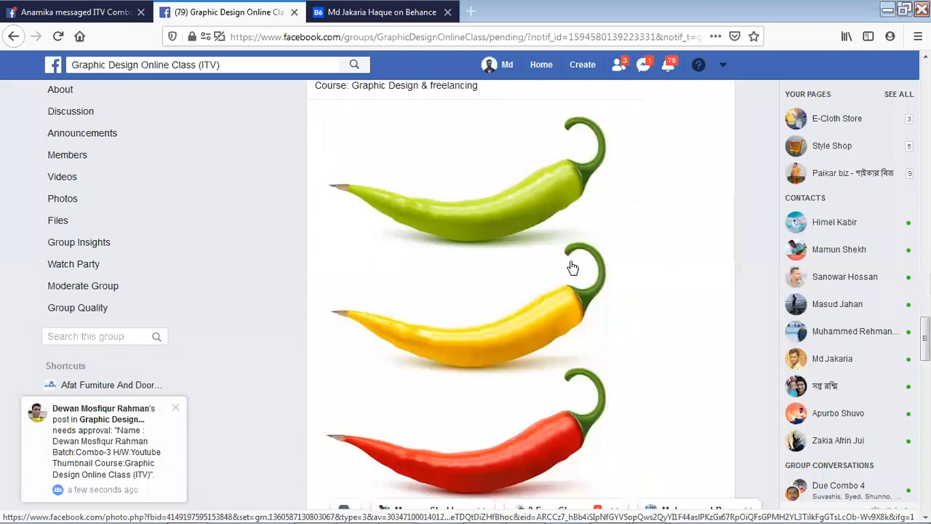
scroll(564, 263, down, 5)
scroll(559, 263, down, 5)
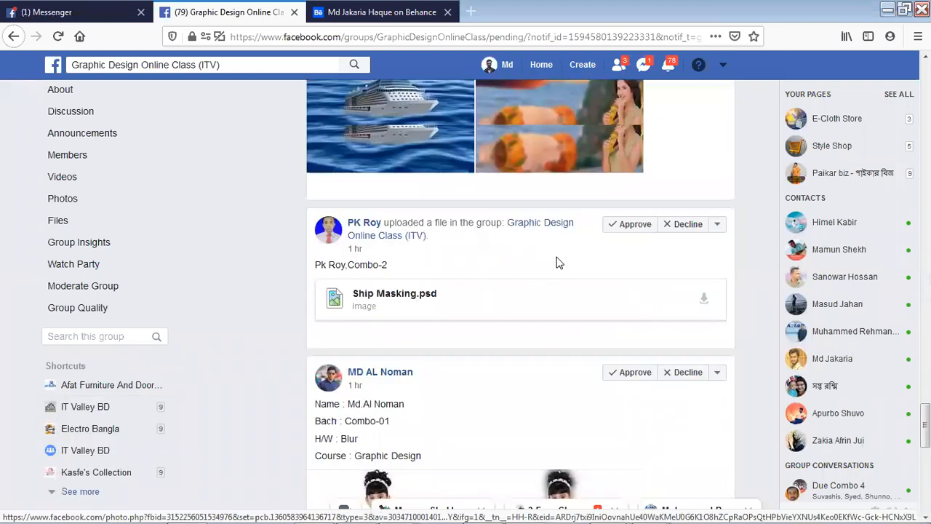
scroll(558, 263, down, 5)
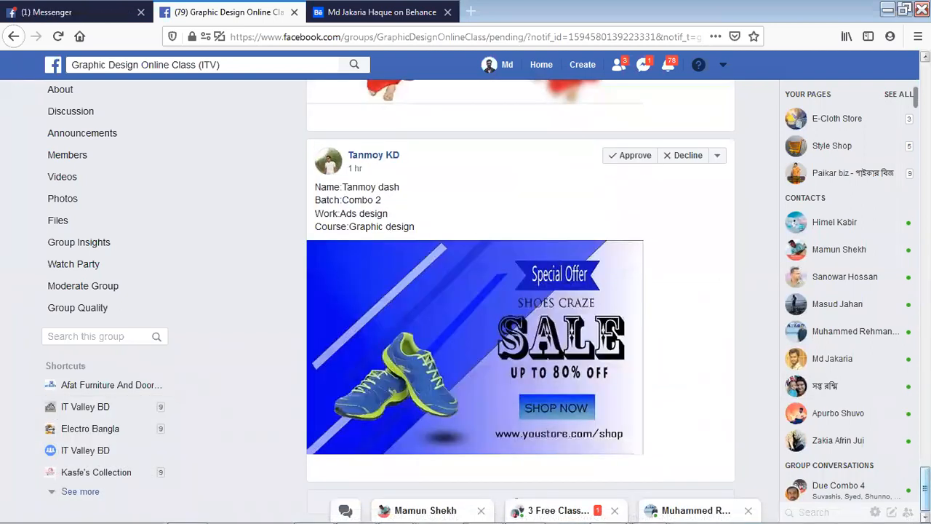
drag(924, 487, 925, 128)
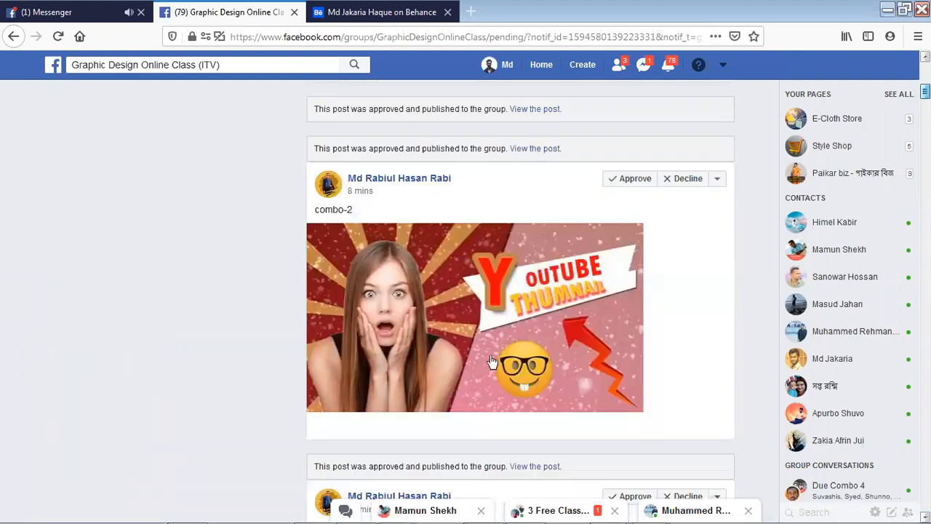
click(636, 187)
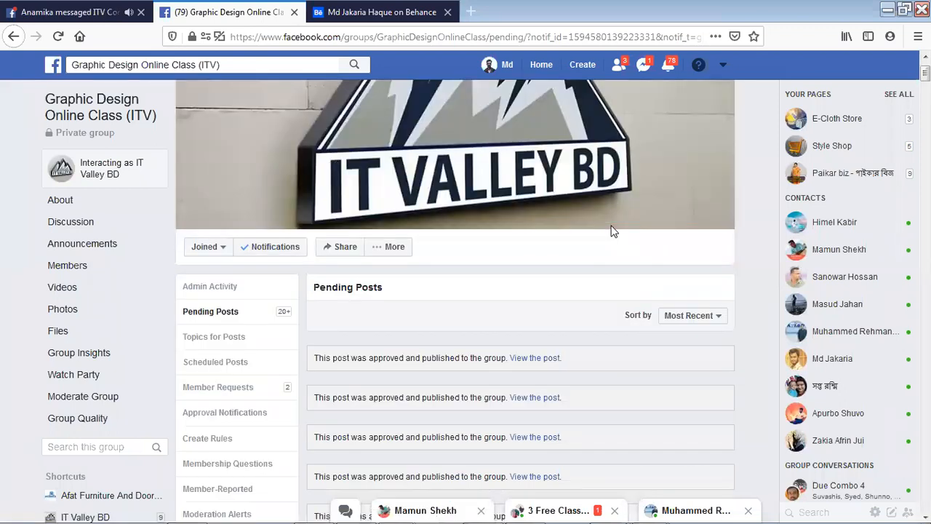
Step: Open the newly submitted pending post from the notification toast
scroll(613, 232, down, 3)
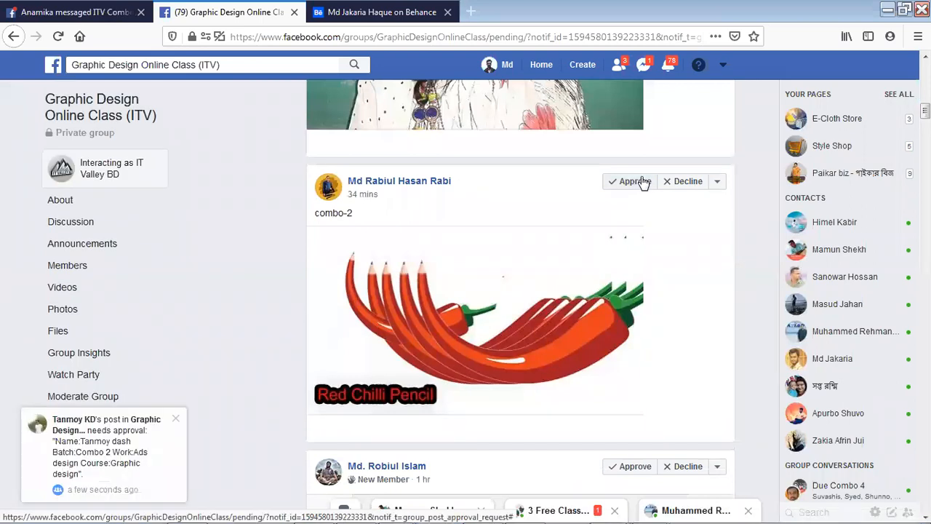
scroll(595, 218, down, 2)
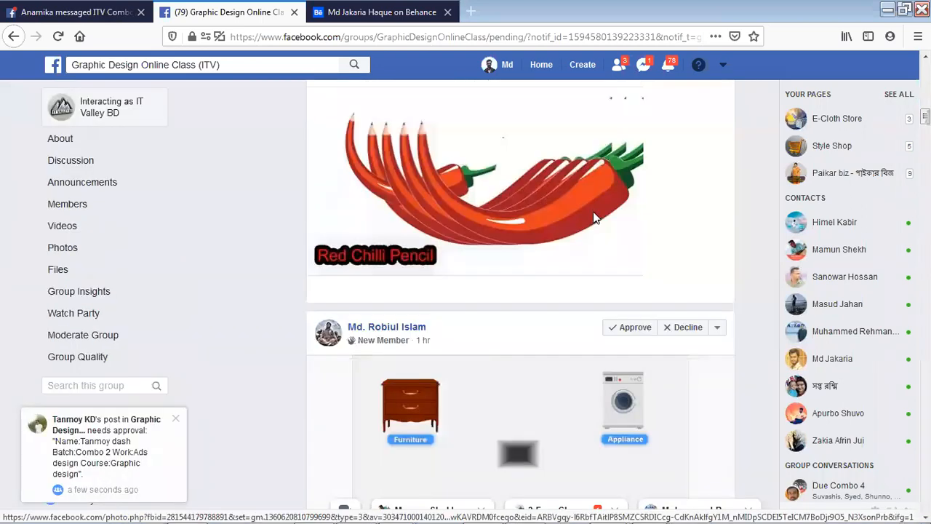
scroll(593, 212, down, 7)
click(112, 431)
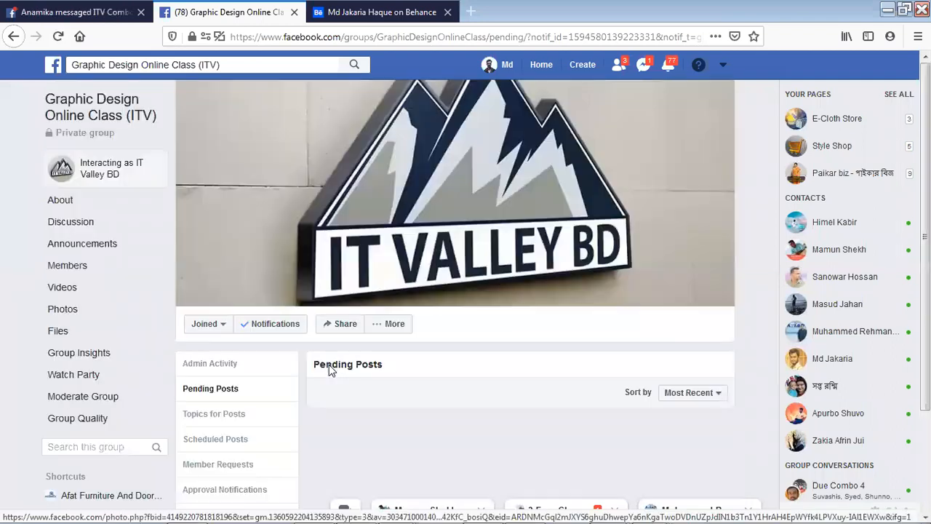
Step: Approve the PUBG thumbnail post in the pending posts
scroll(408, 361, down, 1)
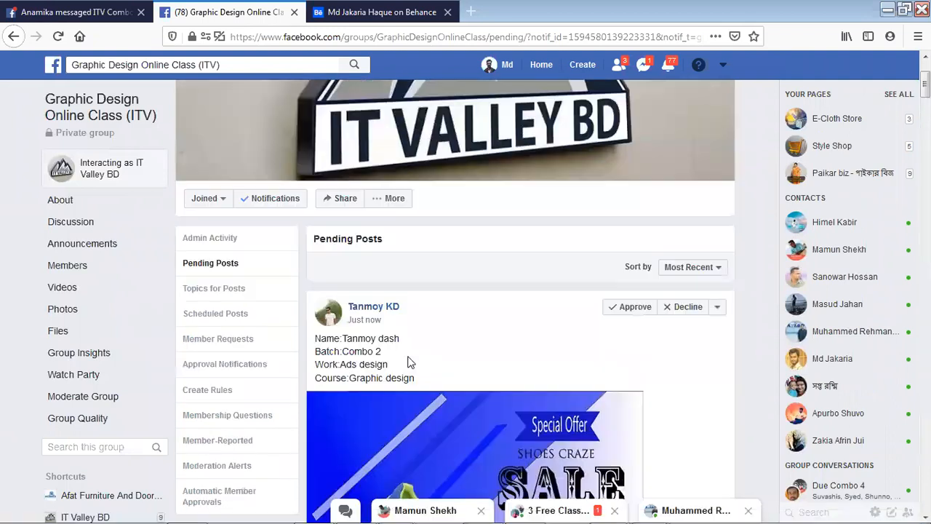
scroll(408, 362, down, 2)
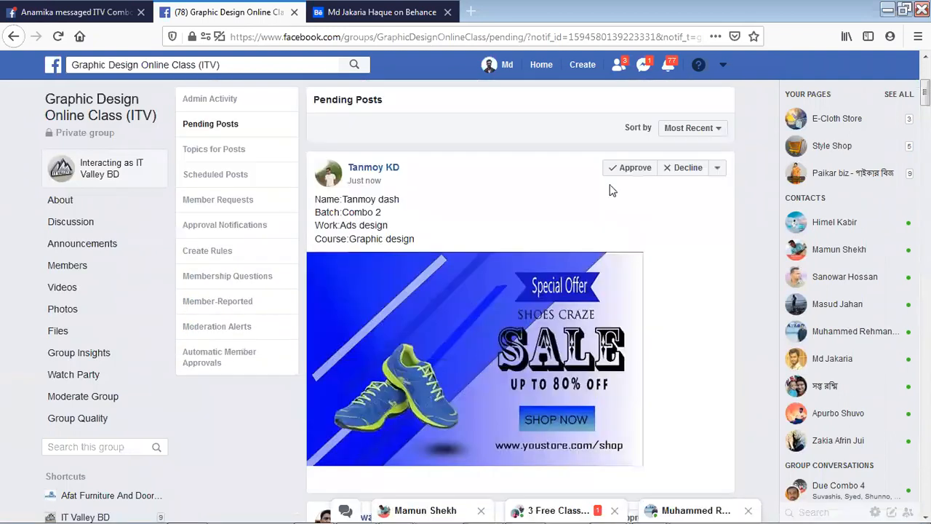
scroll(480, 341, down, 1)
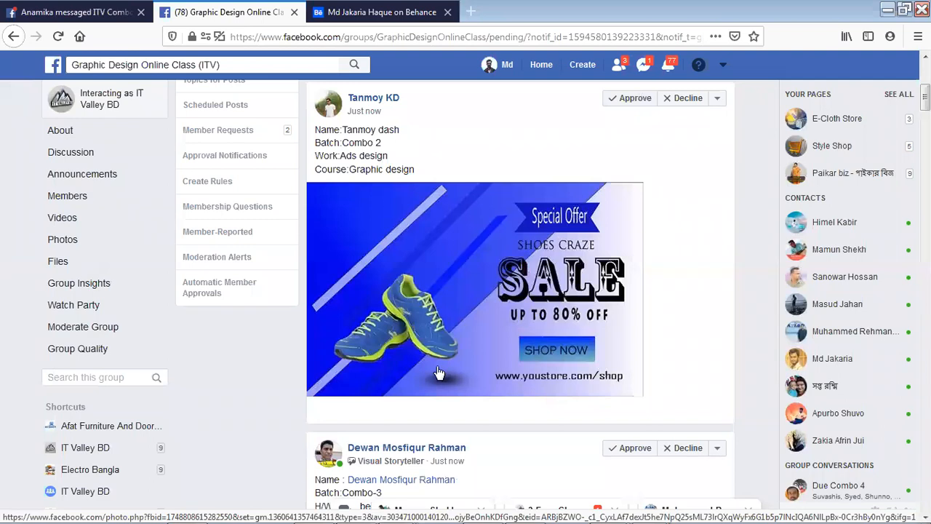
scroll(442, 393, up, 2)
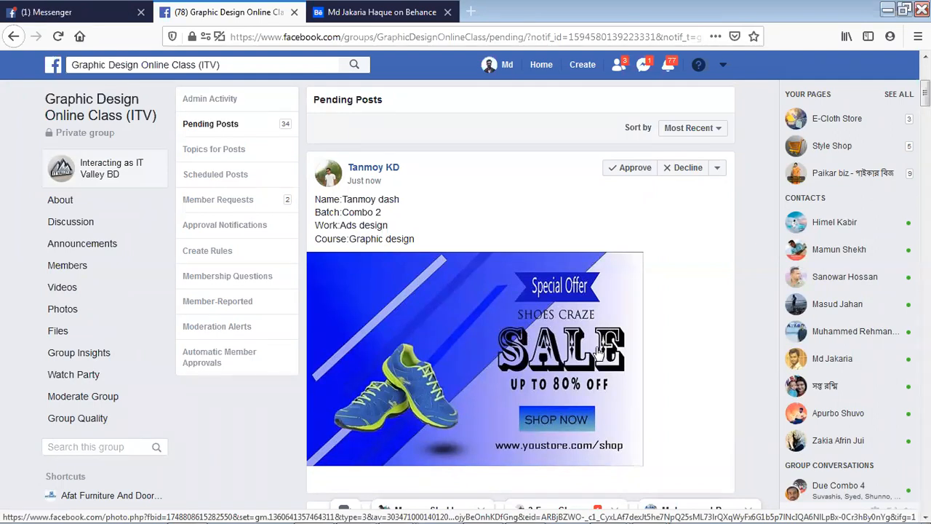
scroll(451, 350, down, 5)
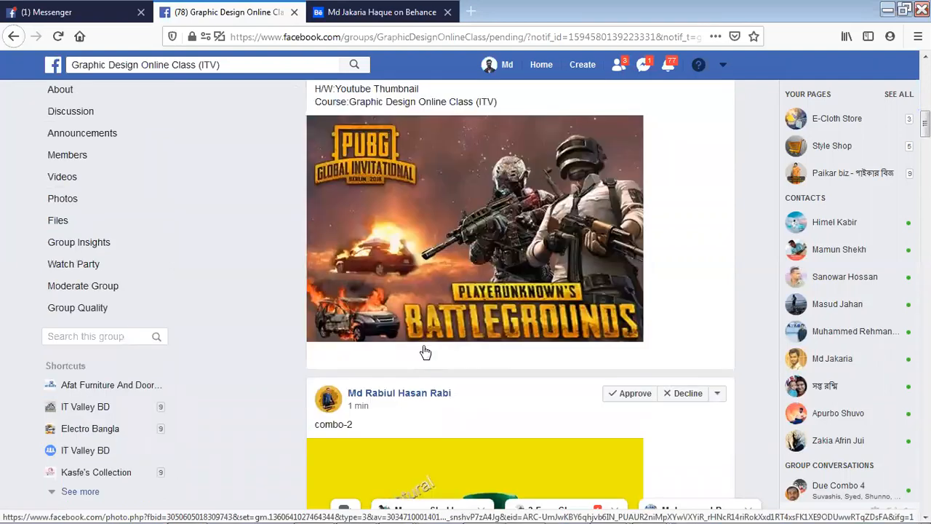
scroll(427, 349, up, 2)
scroll(579, 239, up, 1)
click(630, 171)
Step: Approve the lion and tiger image manipulation post, then switch to the Messenger tab
scroll(622, 216, down, 3)
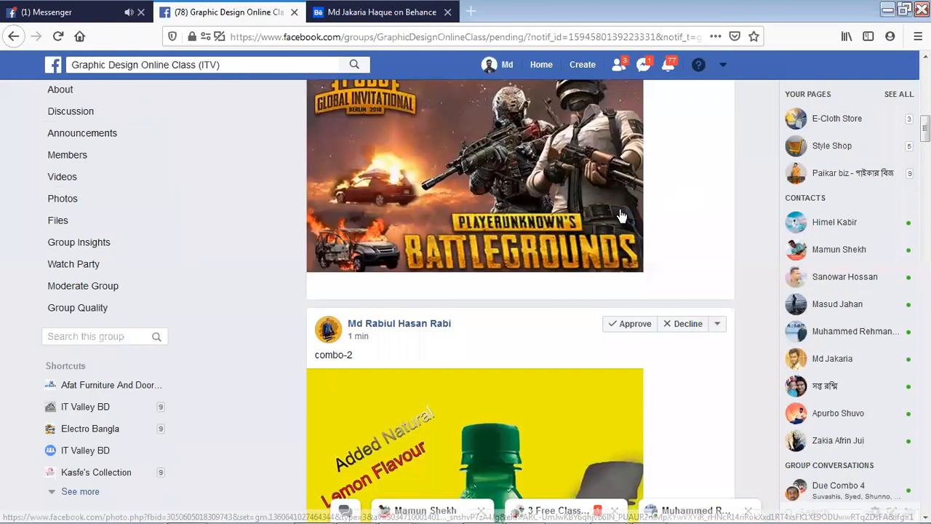
scroll(617, 212, down, 5)
scroll(611, 210, down, 2)
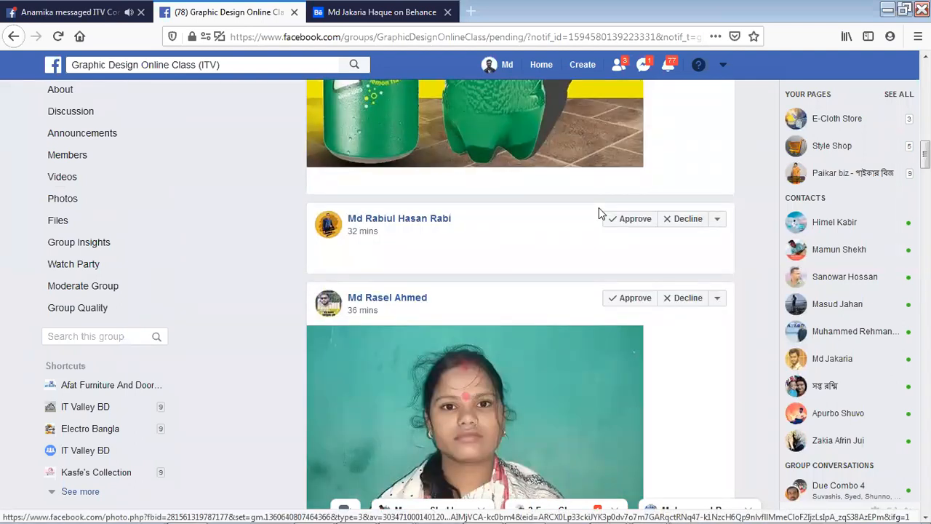
scroll(599, 208, down, 10)
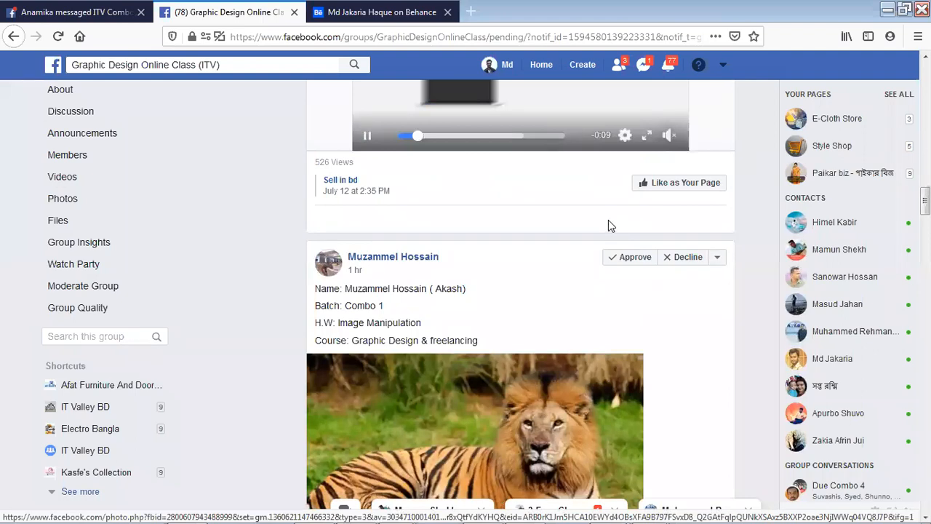
scroll(608, 219, down, 2)
scroll(608, 220, up, 1)
click(628, 187)
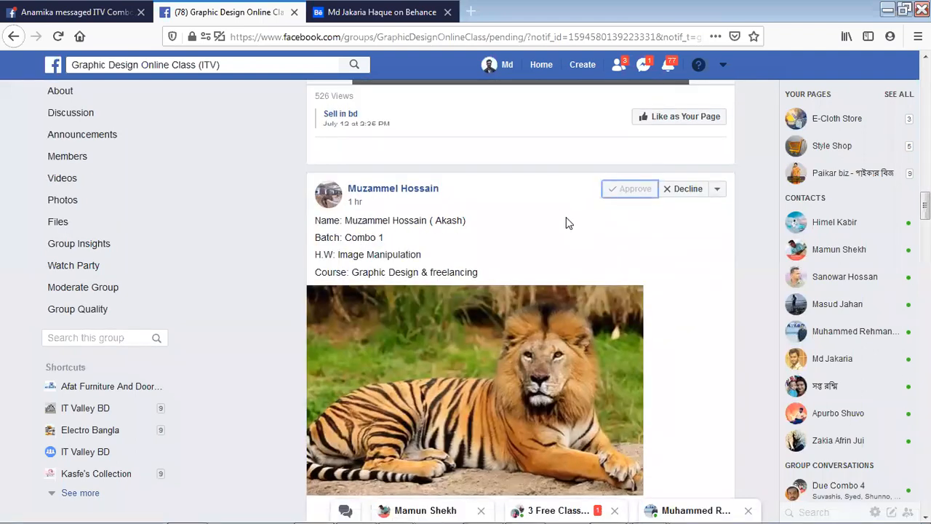
scroll(569, 222, up, 5)
click(64, 11)
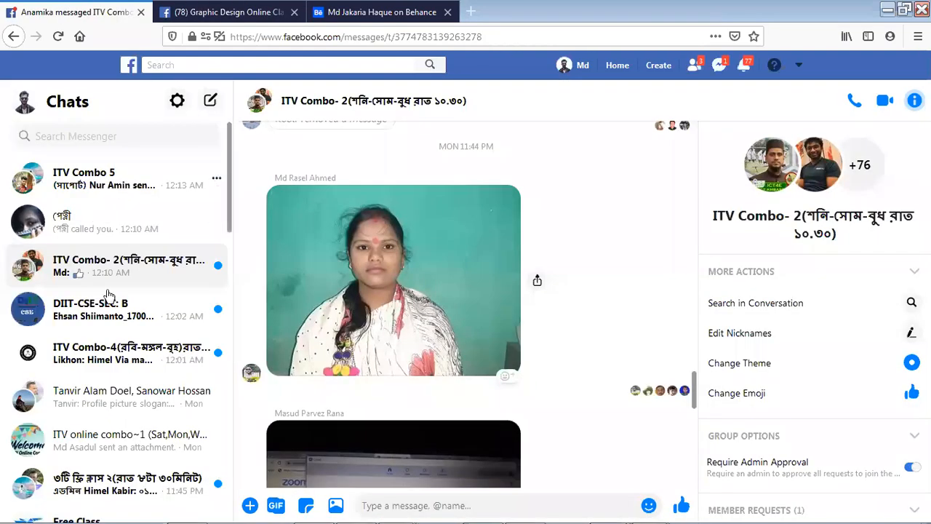
Step: Send 'apuuu' in a one-to-one chat picked from the Messenger chat list
scroll(104, 330, down, 2)
scroll(104, 329, down, 3)
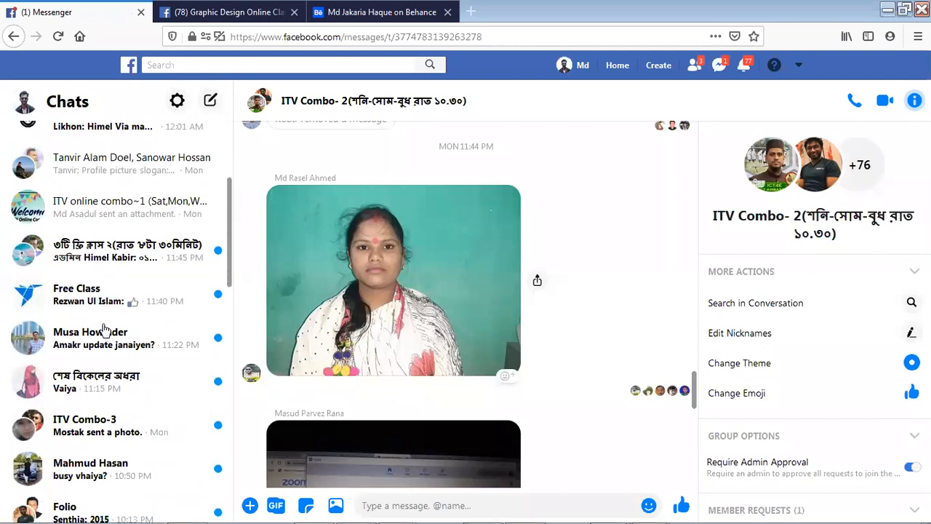
scroll(104, 328, down, 3)
click(107, 227)
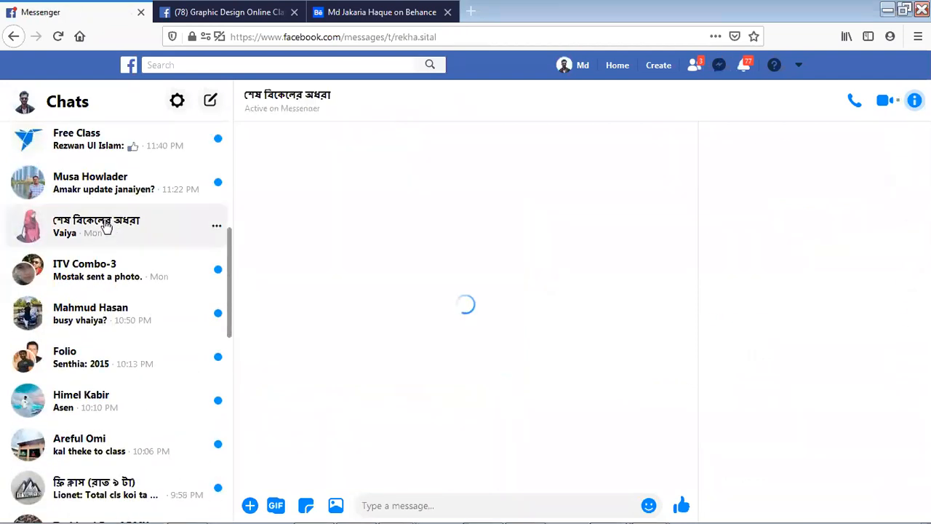
text(a)
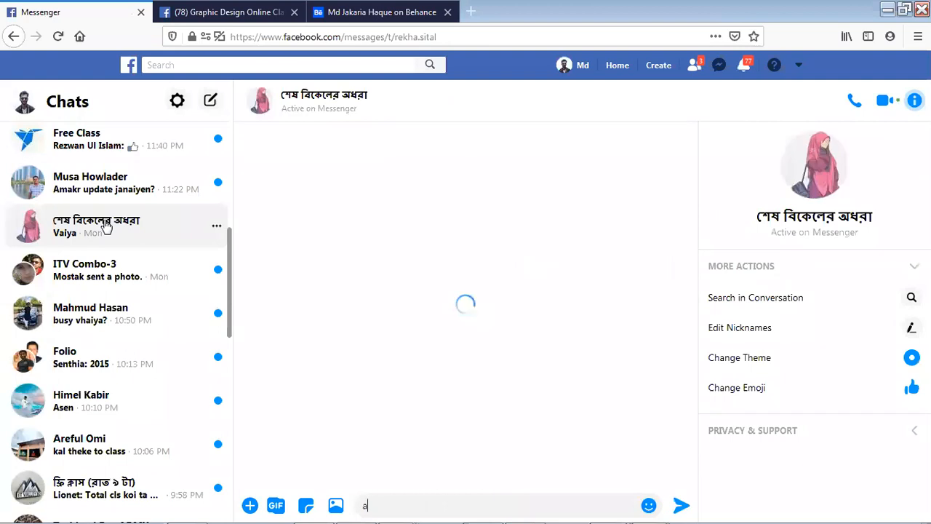
text(puuu)
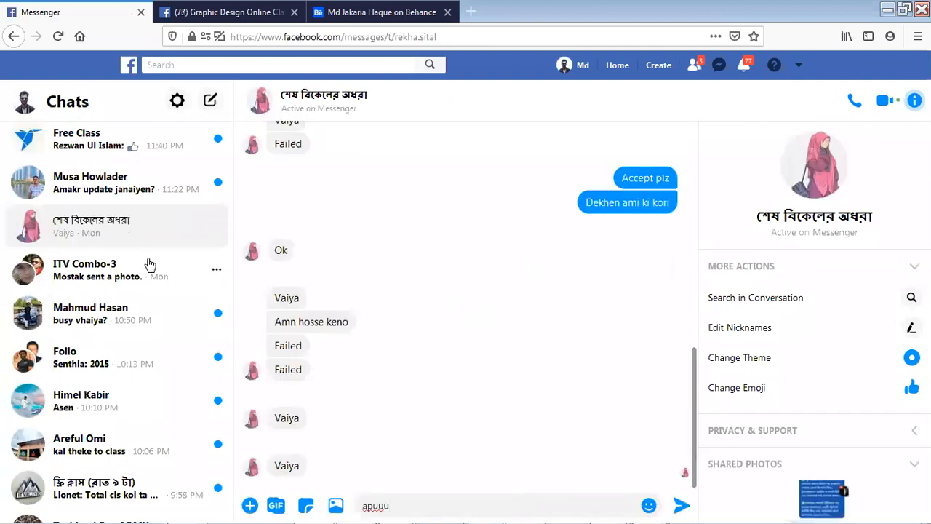
key(Return)
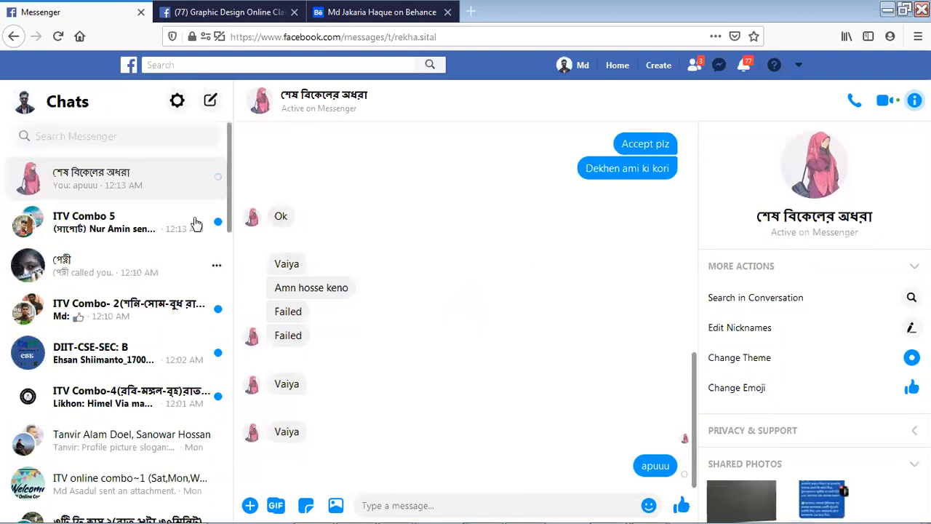
scroll(116, 230, down, 1)
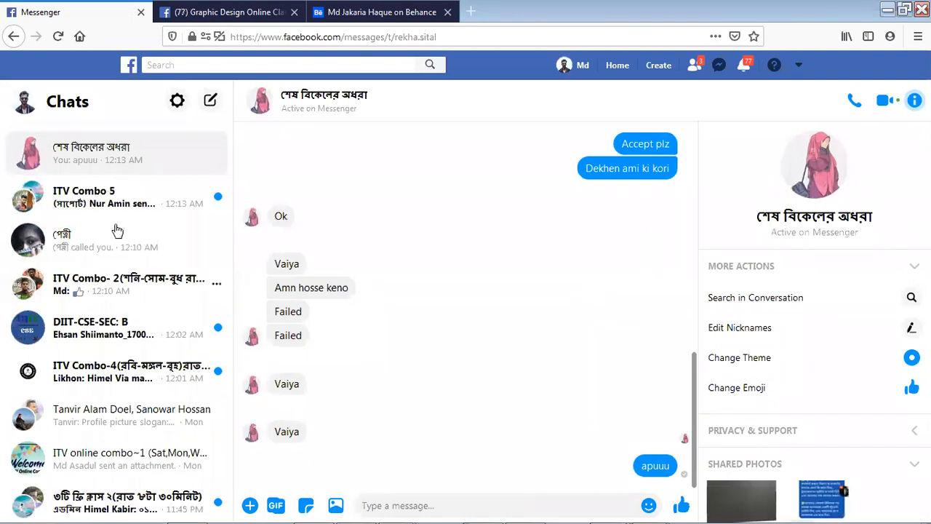
scroll(116, 230, down, 1)
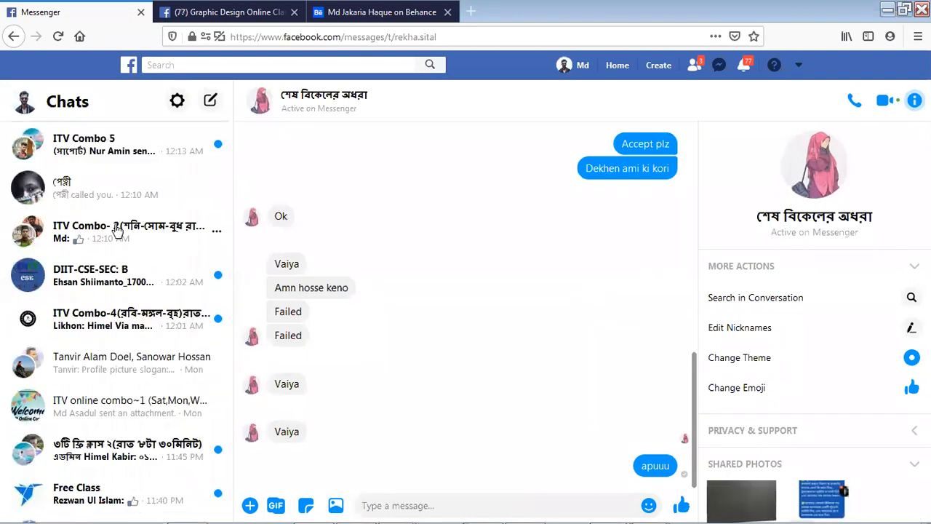
scroll(107, 337, down, 1)
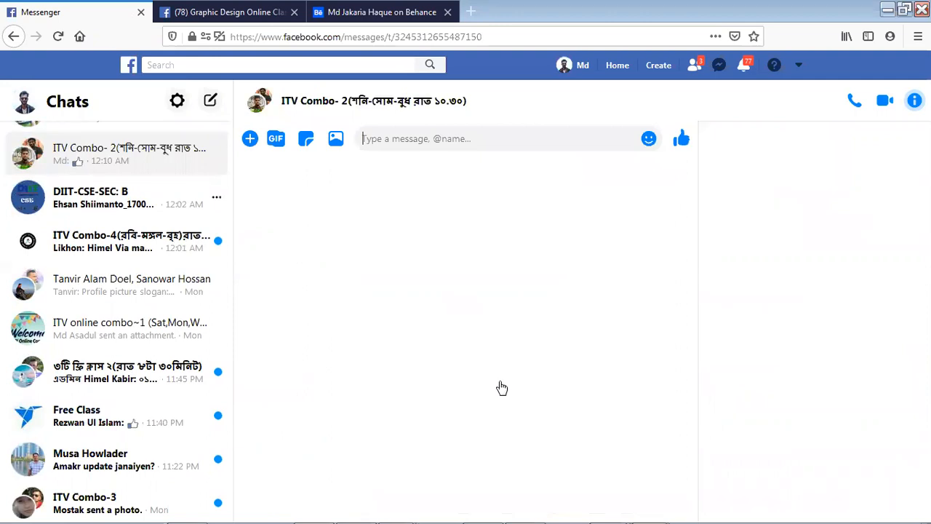
Step: Open the ITV Combo-4 group chat and read back through its messages
click(116, 240)
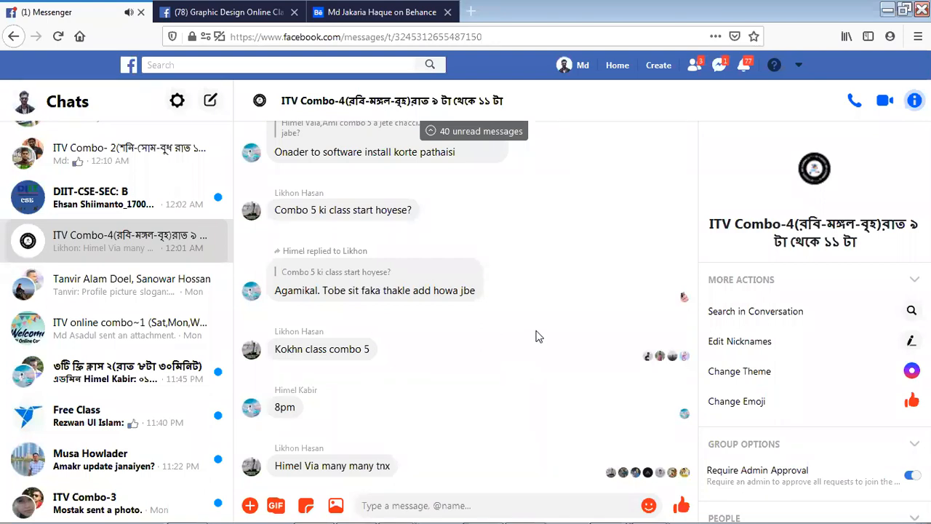
scroll(538, 336, up, 5)
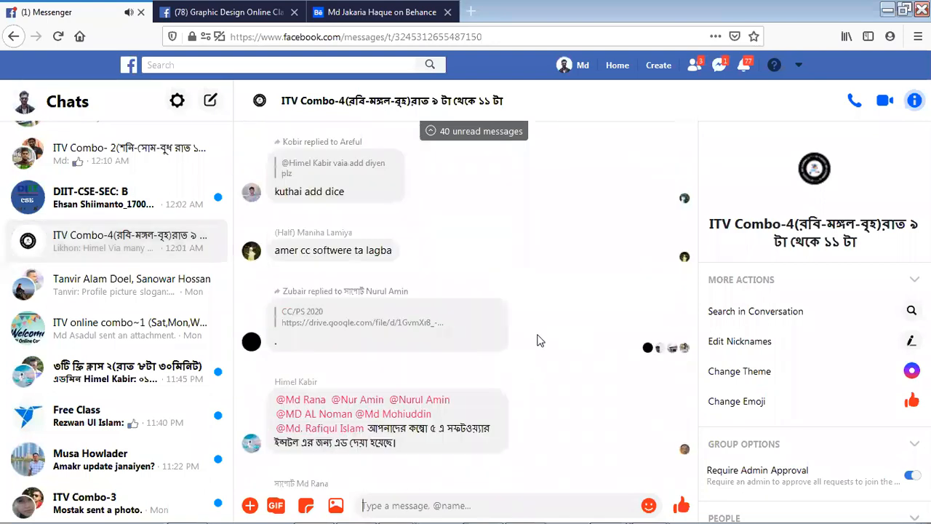
scroll(538, 340, up, 3)
scroll(539, 343, up, 4)
scroll(519, 343, up, 4)
scroll(511, 349, down, 2)
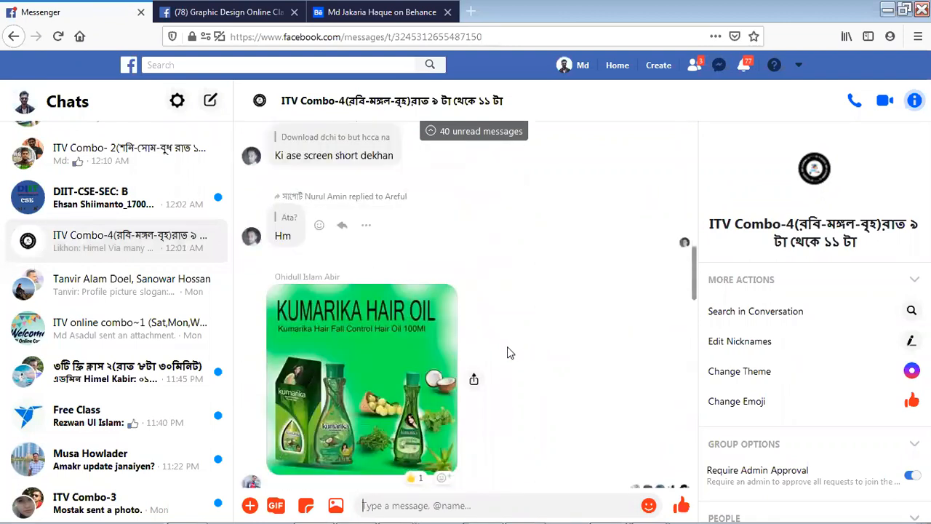
scroll(630, 327, down, 3)
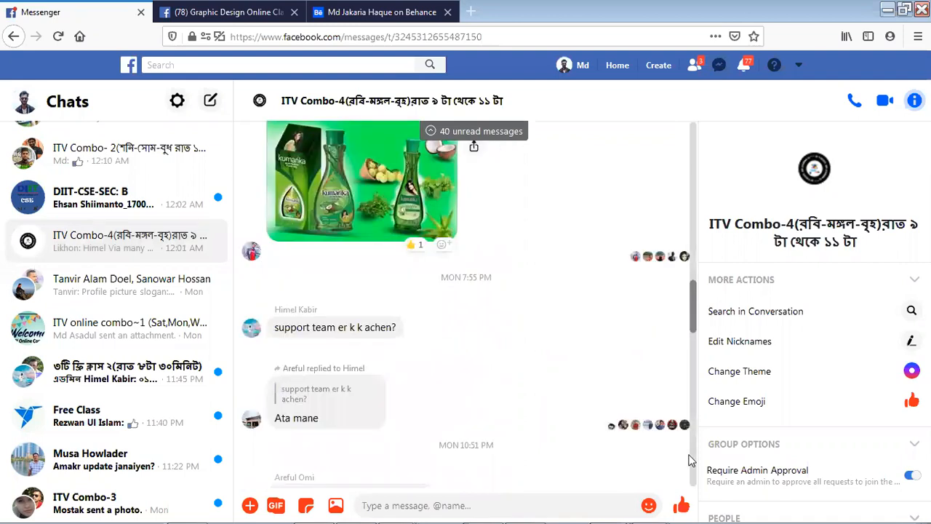
scroll(571, 424, down, 10)
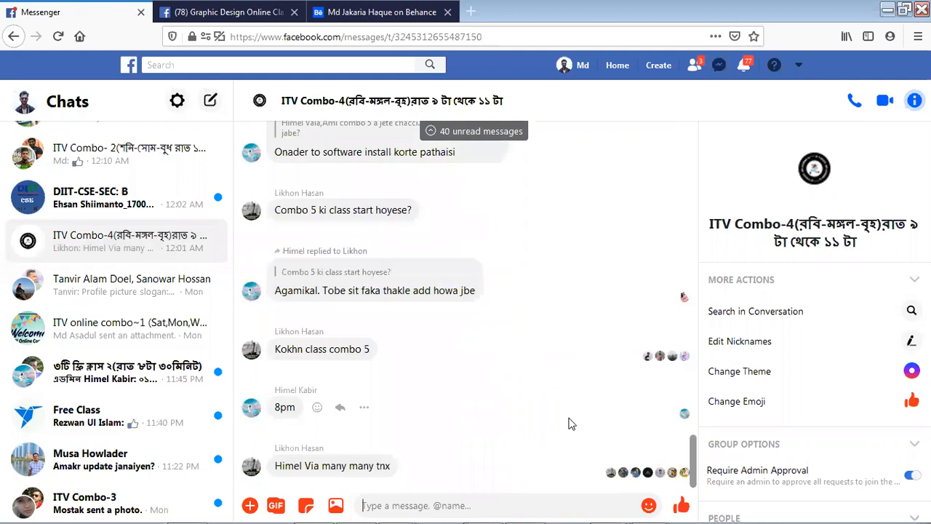
scroll(573, 395, up, 5)
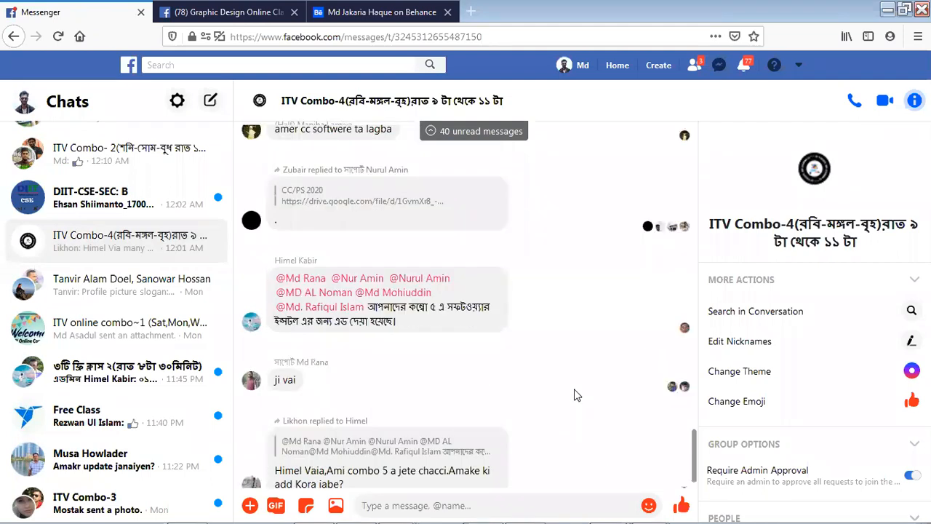
scroll(557, 381, up, 2)
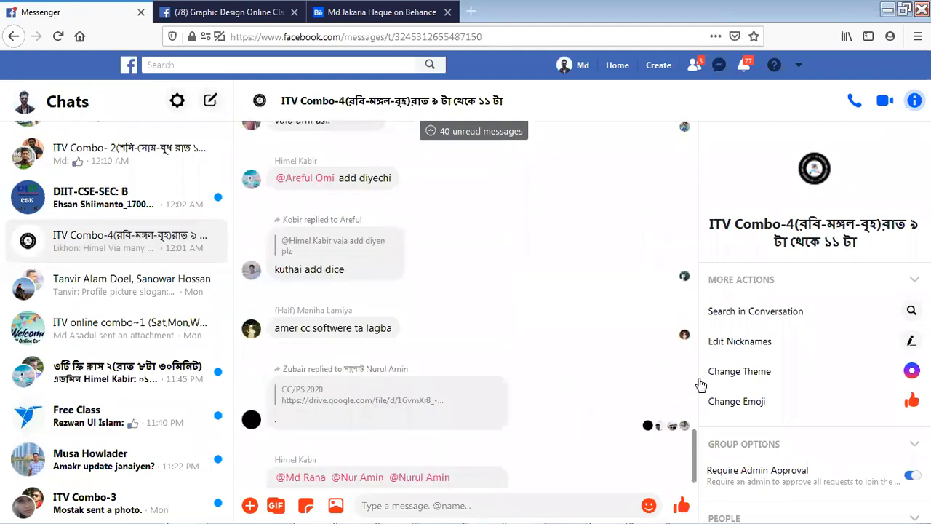
scroll(696, 385, down, 4)
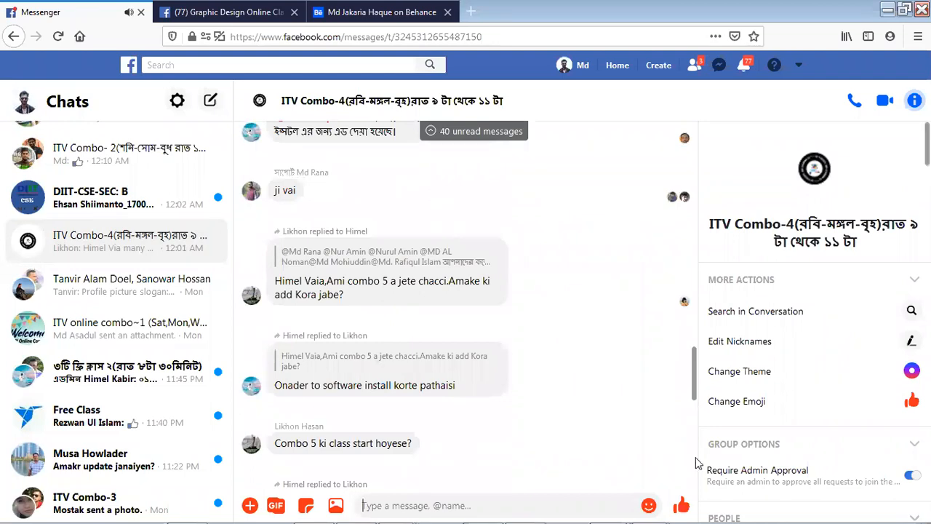
scroll(694, 385, down, 3)
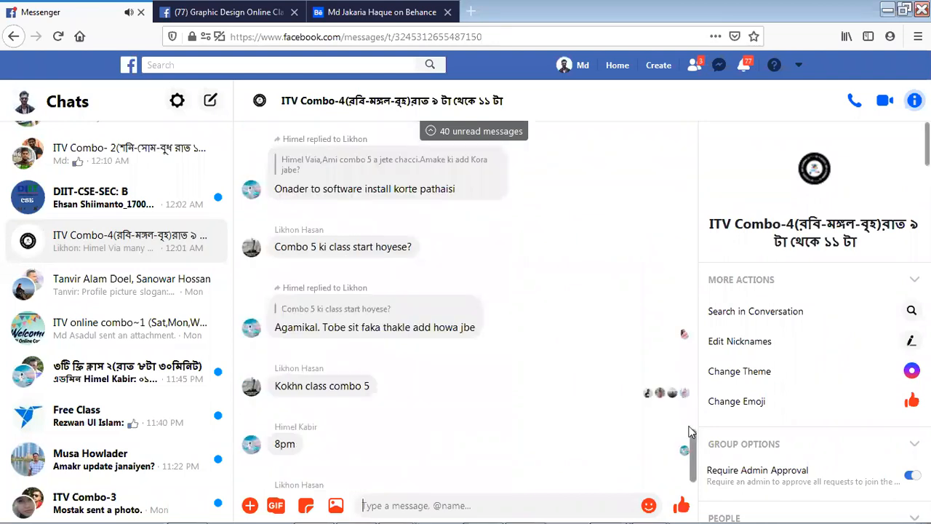
scroll(692, 425, up, 5)
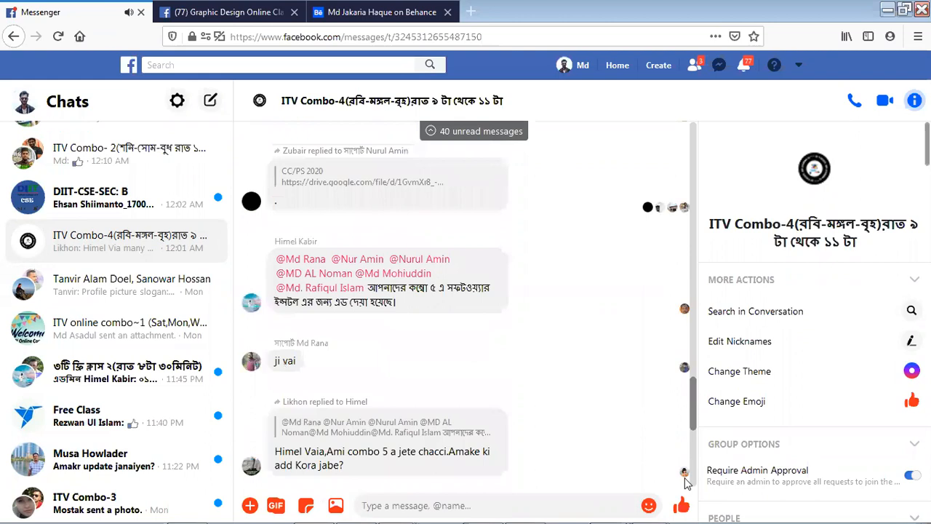
scroll(574, 415, down, 5)
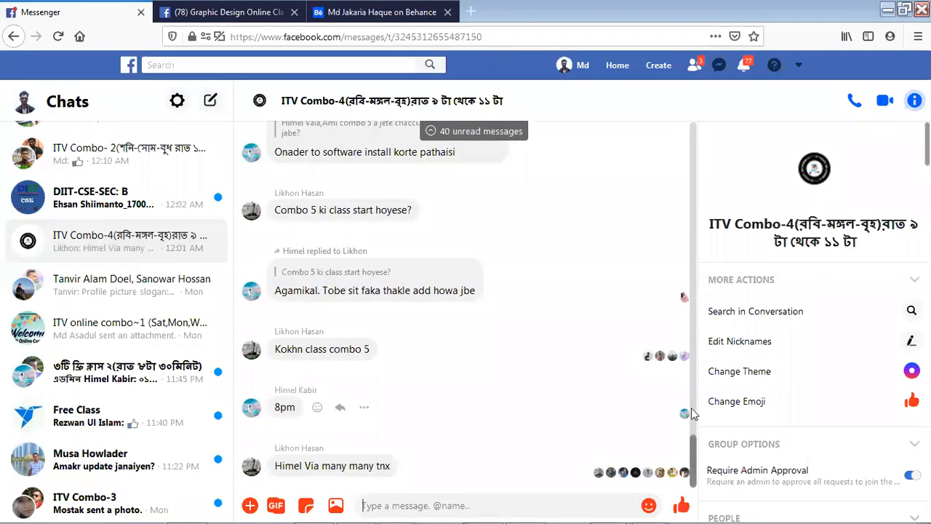
scroll(693, 462, up, 5)
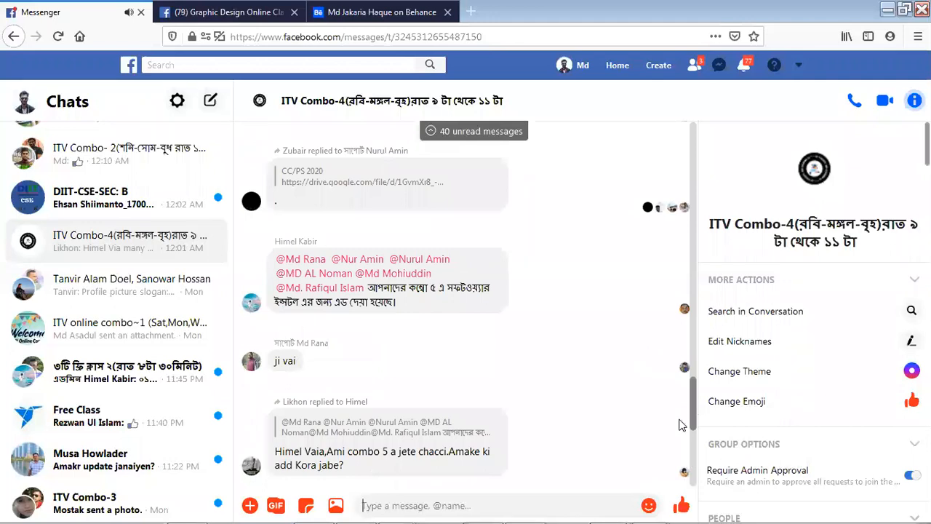
scroll(661, 420, down, 5)
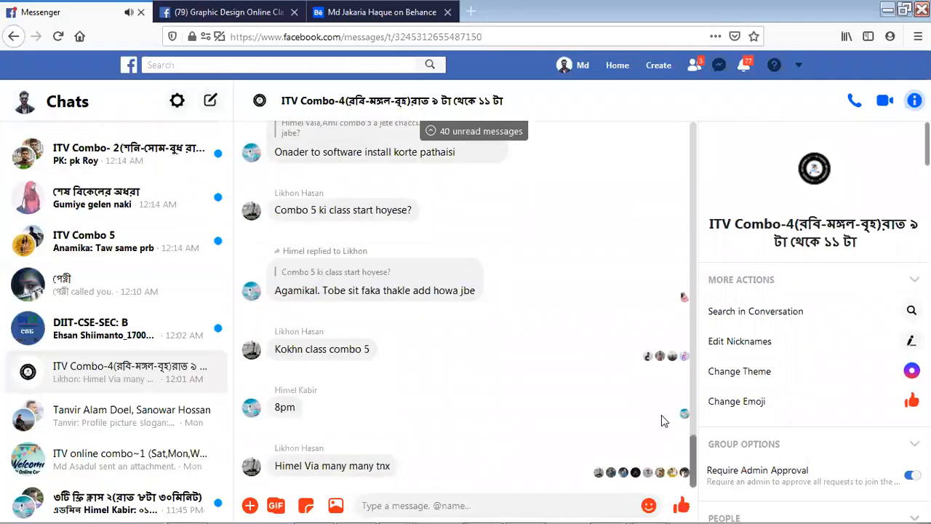
scroll(661, 420, up, 2)
scroll(661, 420, up, 2)
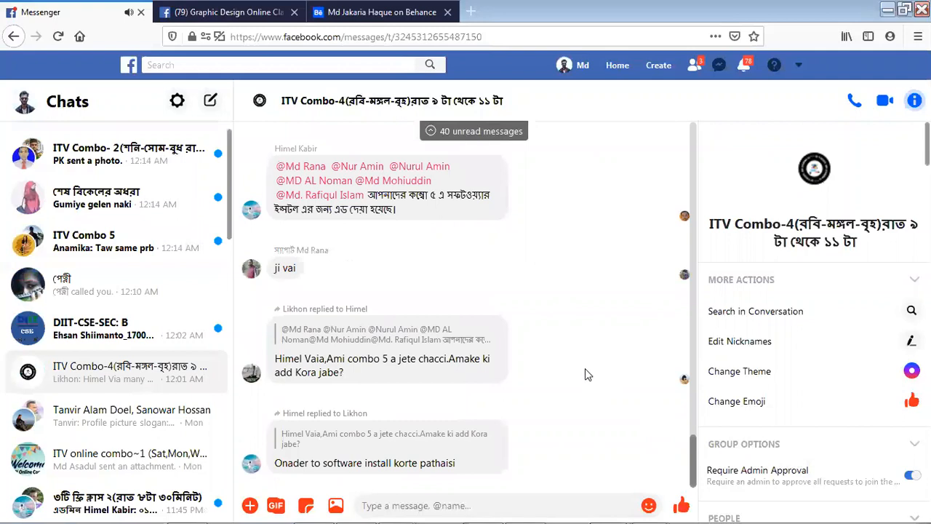
scroll(586, 371, up, 3)
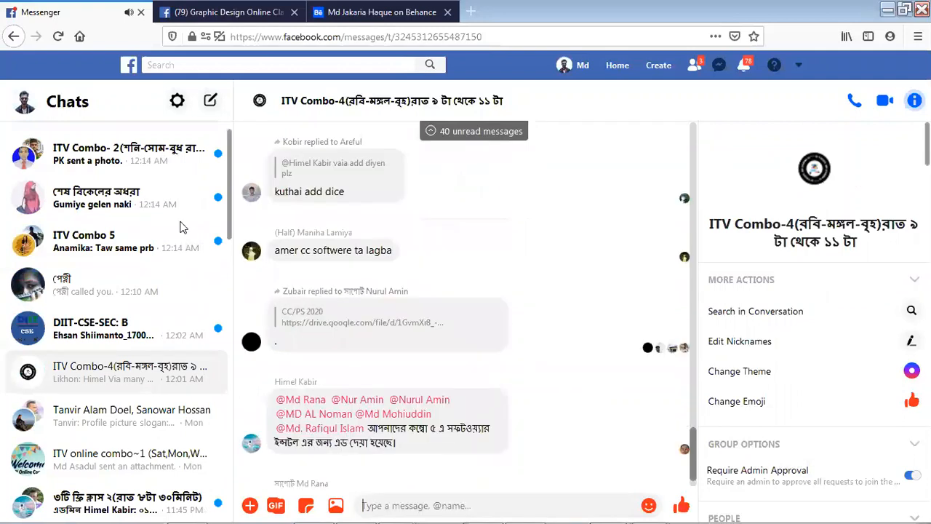
scroll(528, 340, up, 1)
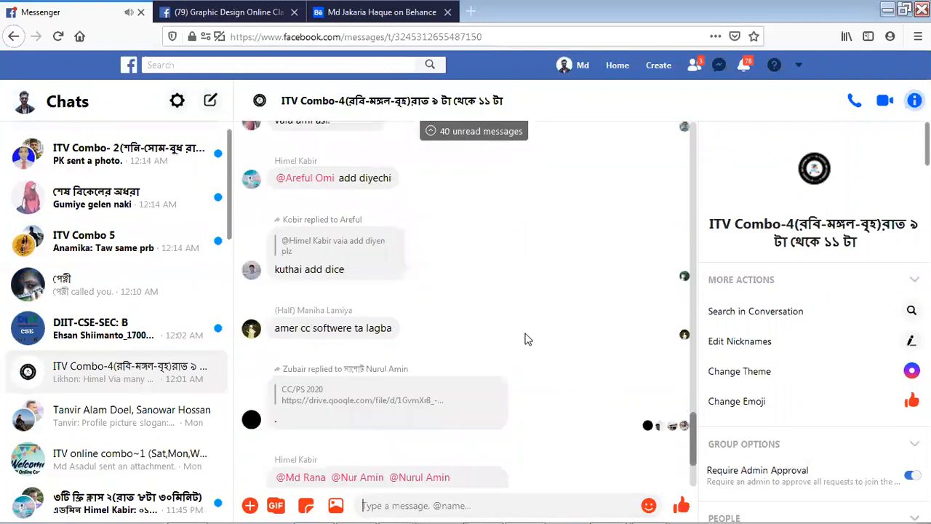
scroll(528, 340, up, 3)
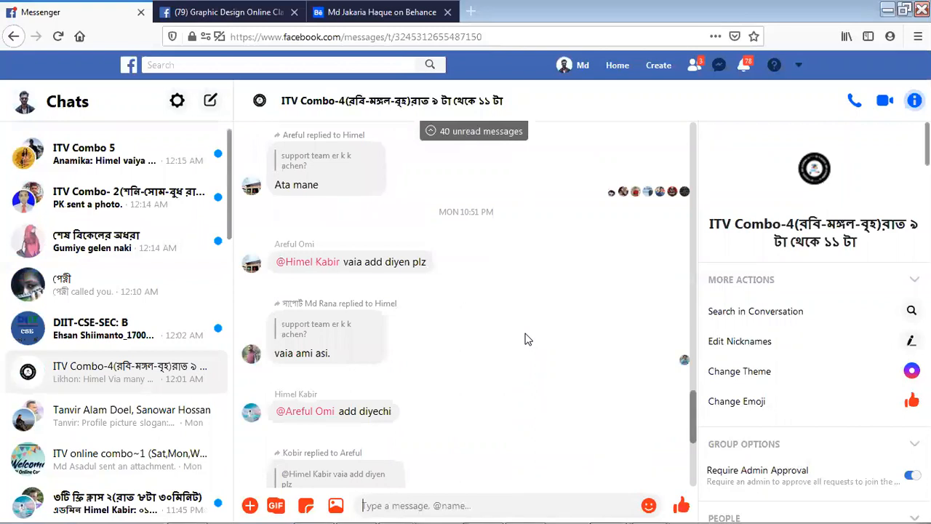
scroll(527, 340, up, 4)
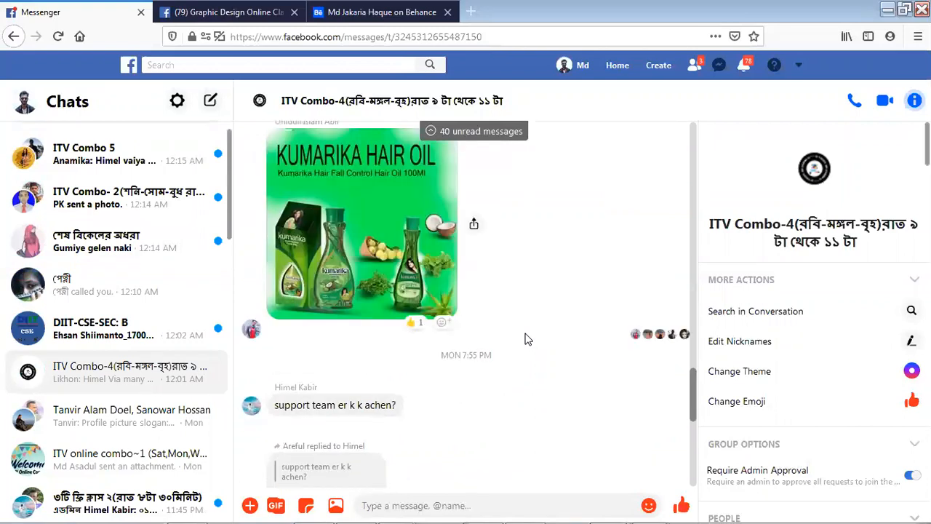
scroll(527, 340, up, 1)
scroll(528, 340, up, 1)
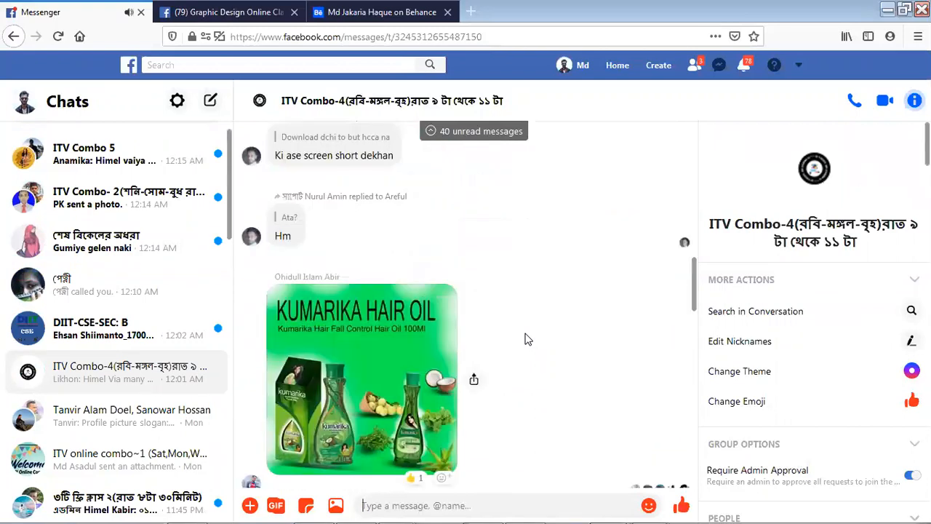
Step: Switch to the Graphic Design Online Class group's pending posts tab and select its web address
scroll(528, 340, up, 3)
scroll(527, 340, up, 1)
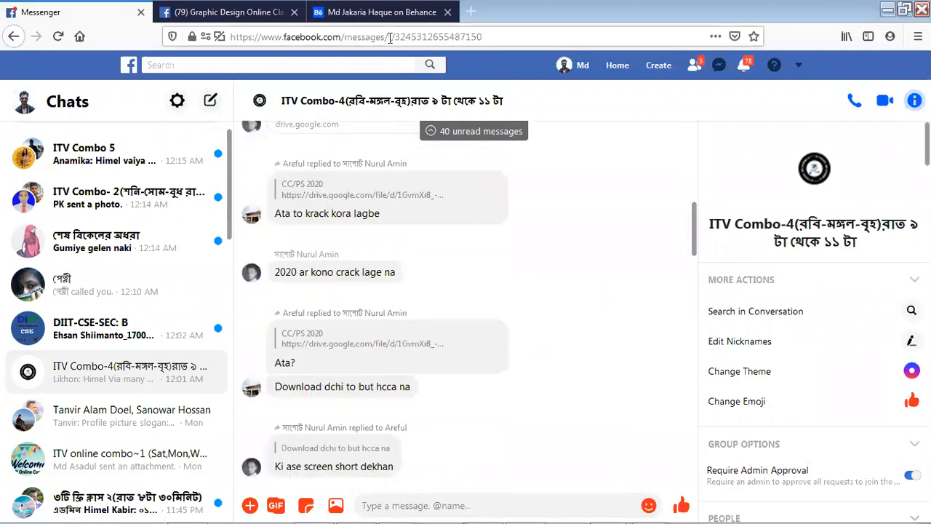
click(218, 22)
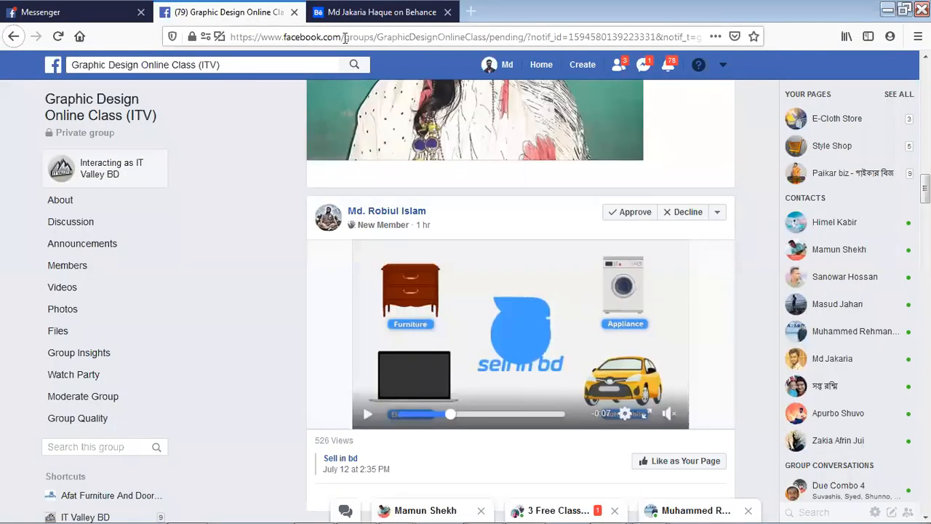
click(352, 37)
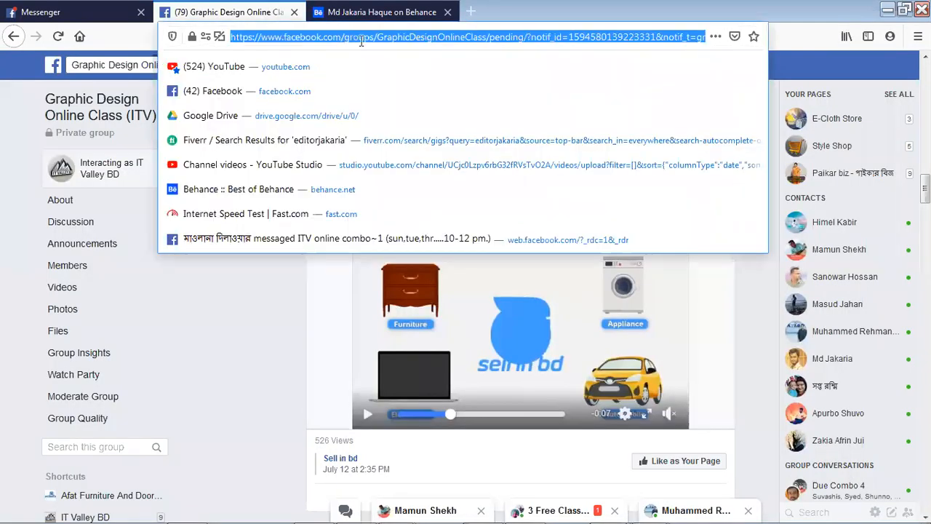
Step: Load facebook.com in the group's tab, then return to the Messenger conversation
text(facebook.com/)
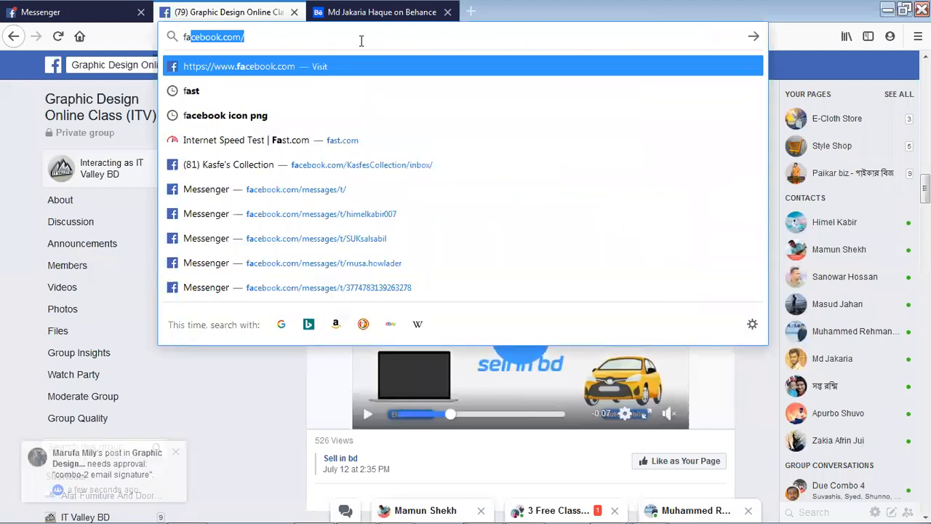
key(Return)
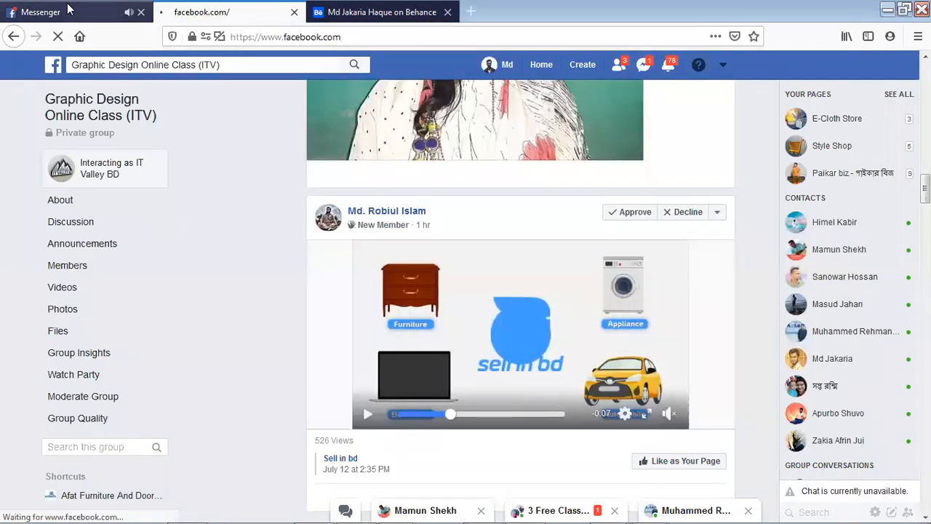
click(66, 13)
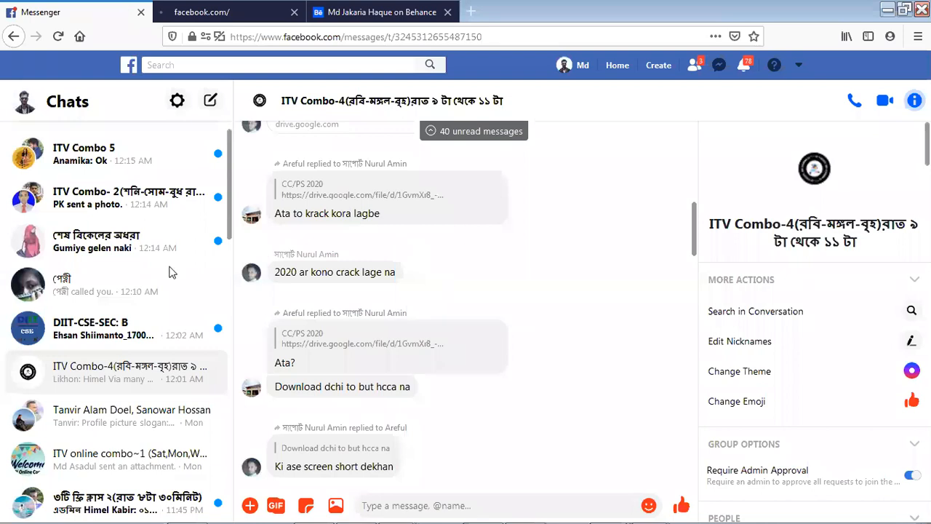
scroll(136, 255, down, 3)
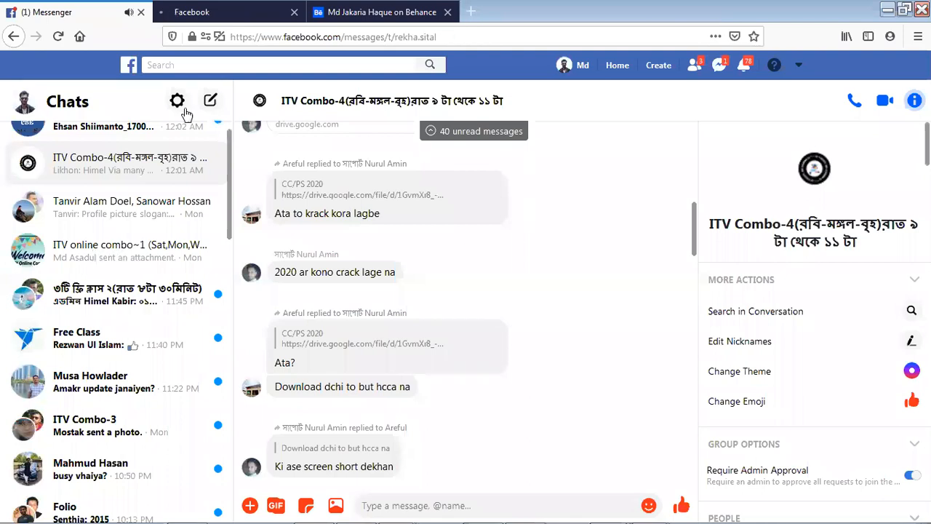
click(216, 16)
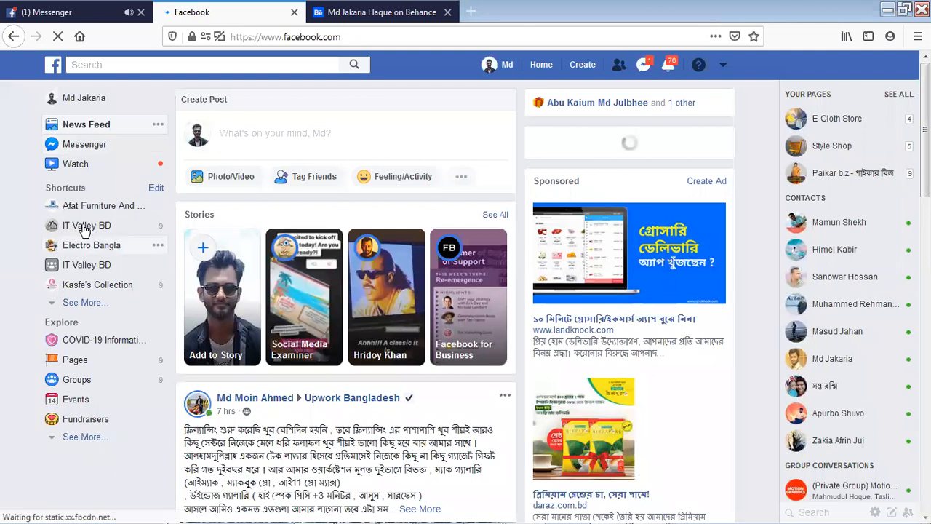
click(74, 12)
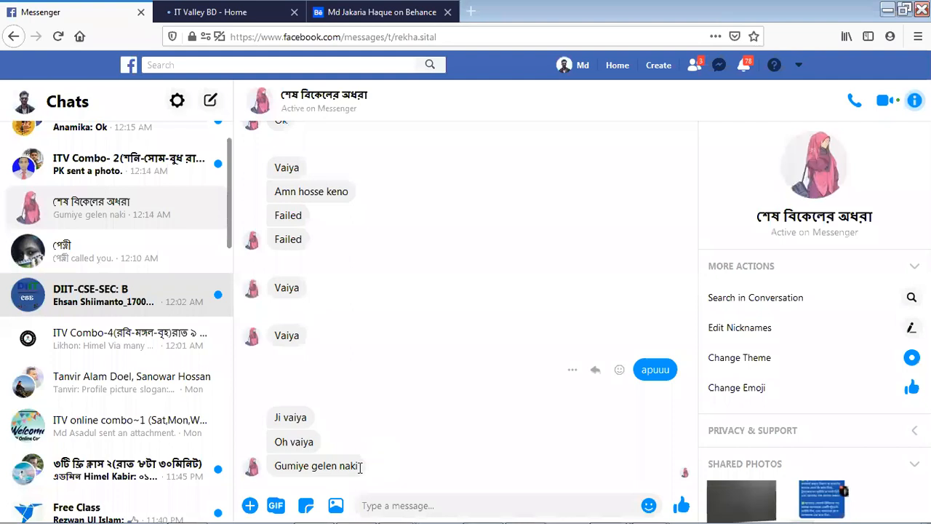
Step: Send 'apu' and then 'wait' as two separate messages in the open chat
click(434, 506)
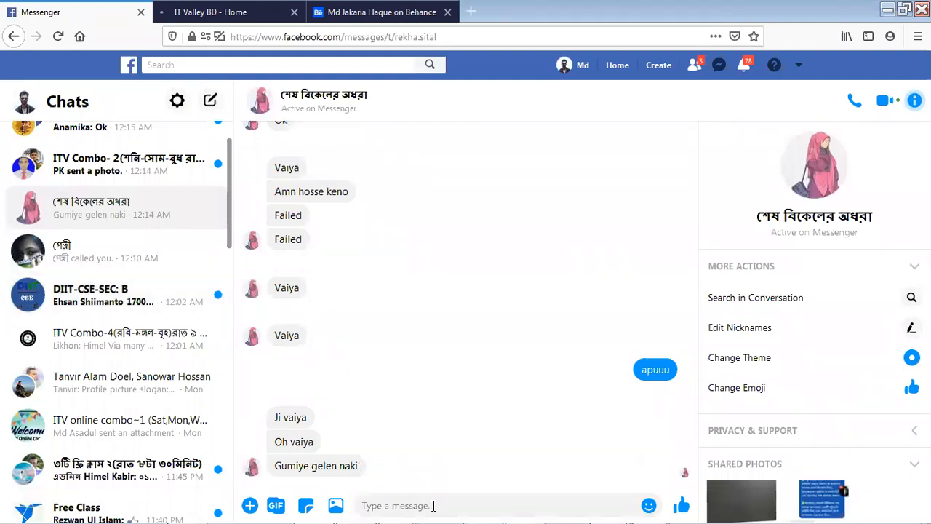
text(apu)
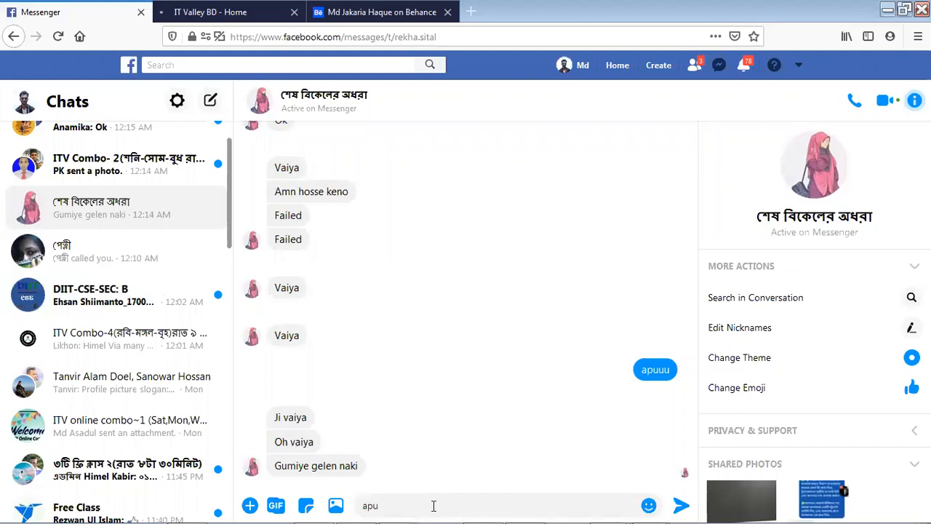
key(Return)
text(wait)
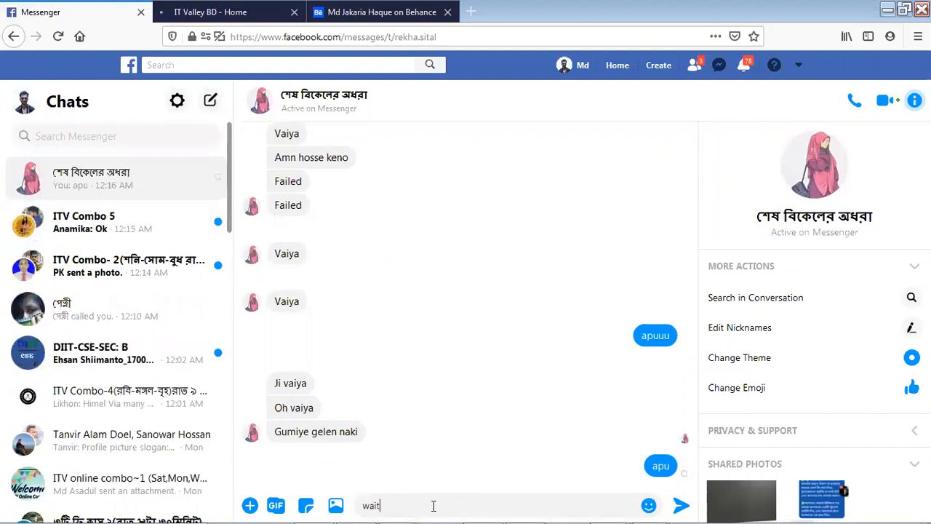
key(Return)
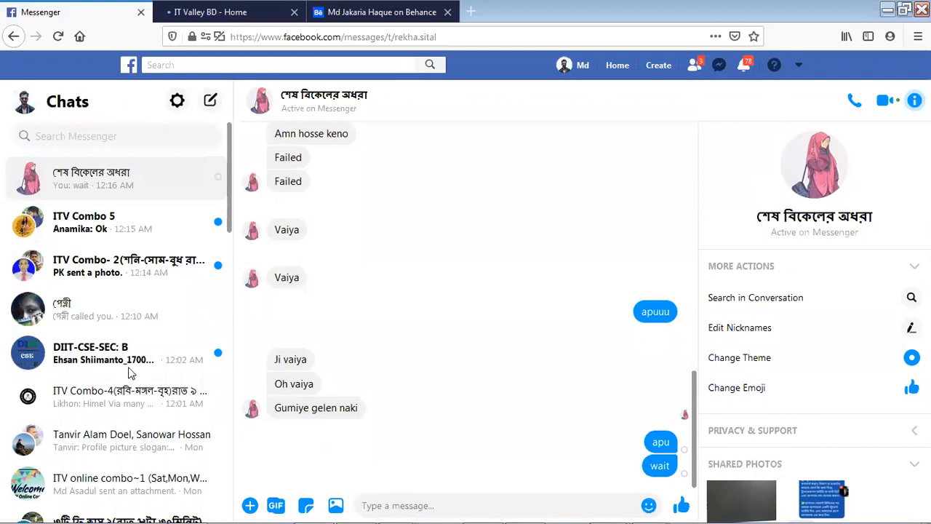
scroll(130, 372, down, 2)
scroll(121, 361, down, 3)
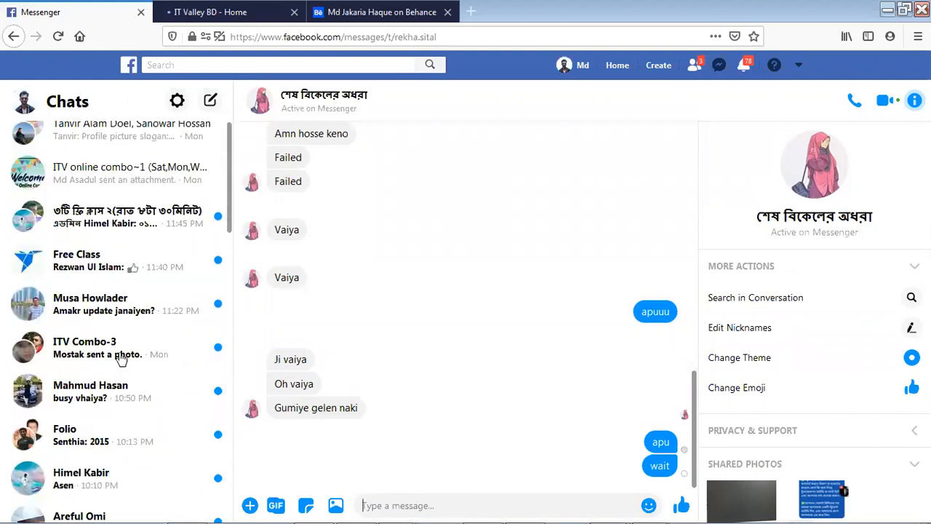
Step: Switch to the IT Valley BD - Home tab and scroll down its page
click(187, 12)
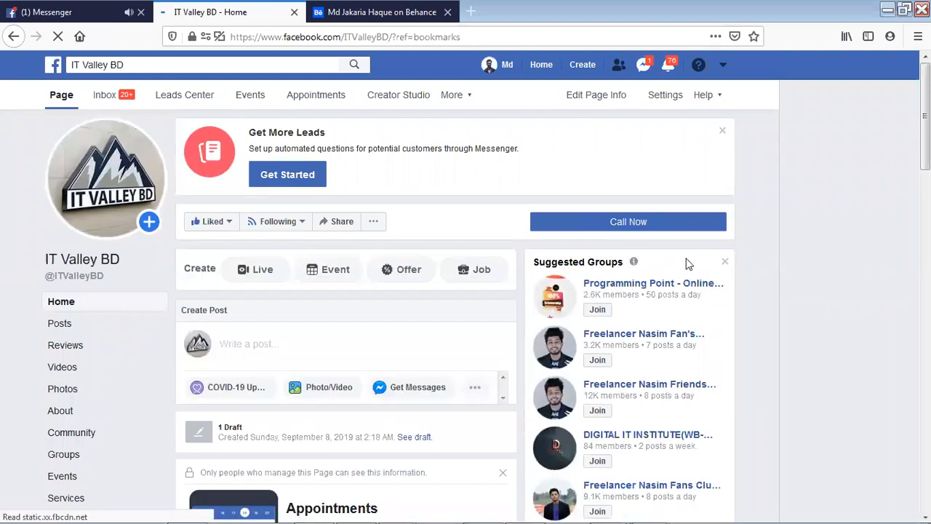
scroll(685, 259, down, 1)
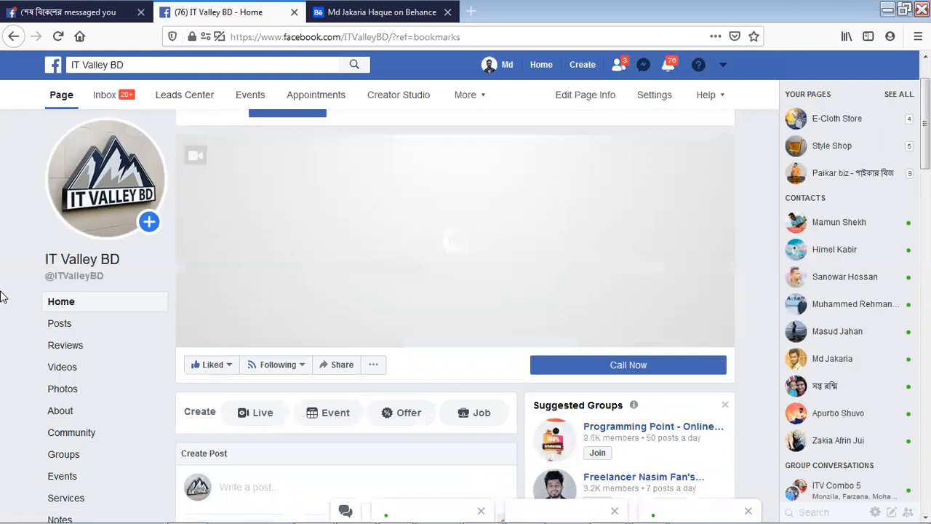
scroll(67, 282, down, 1)
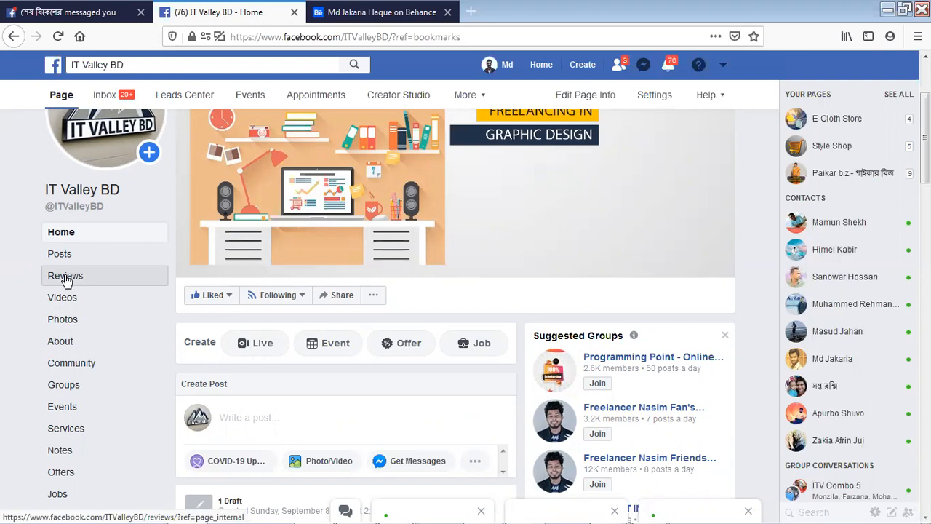
Step: Open the IT Valley BD page's Reviews section showing its 4.8 out of 5 rating
click(67, 278)
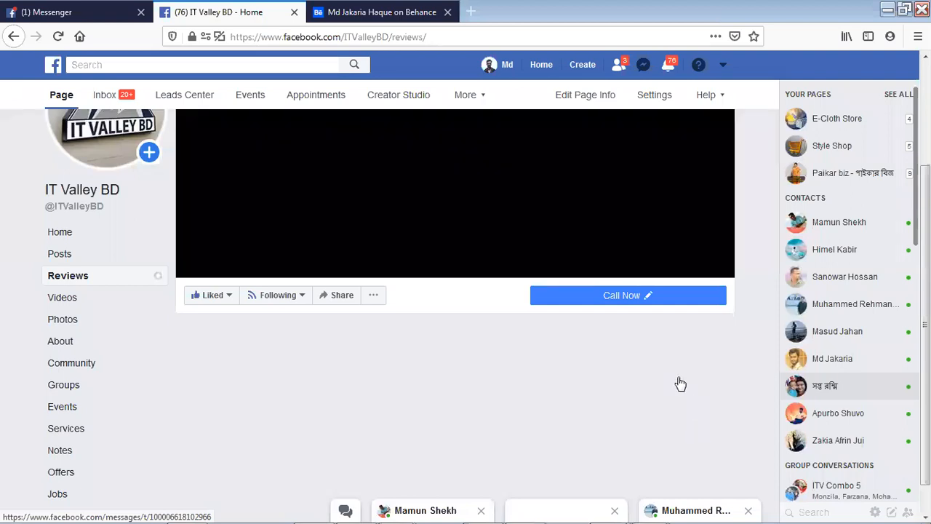
scroll(680, 384, down, 1)
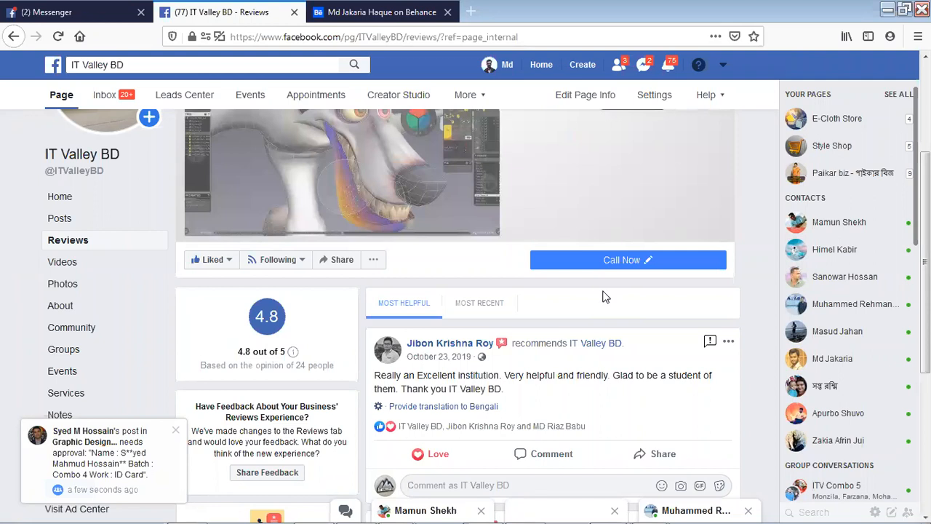
scroll(603, 297, down, 3)
scroll(603, 296, up, 6)
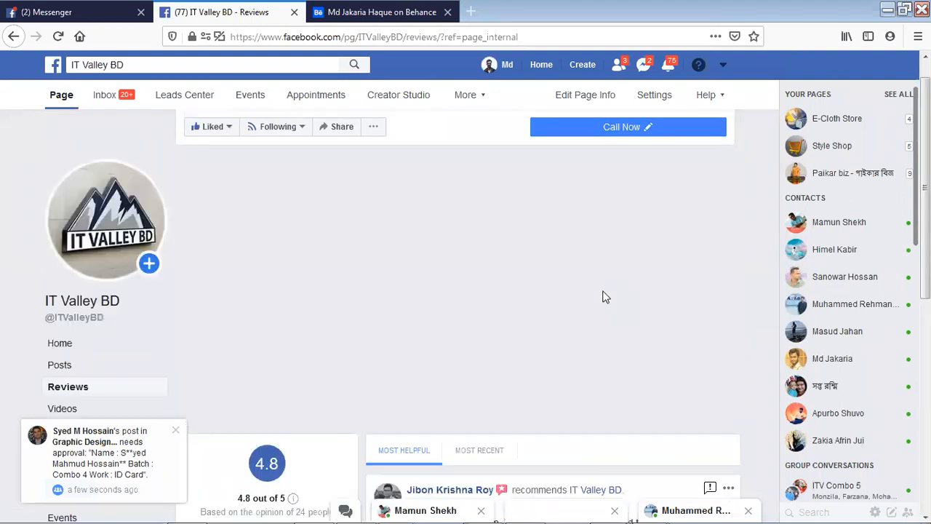
scroll(603, 297, down, 2)
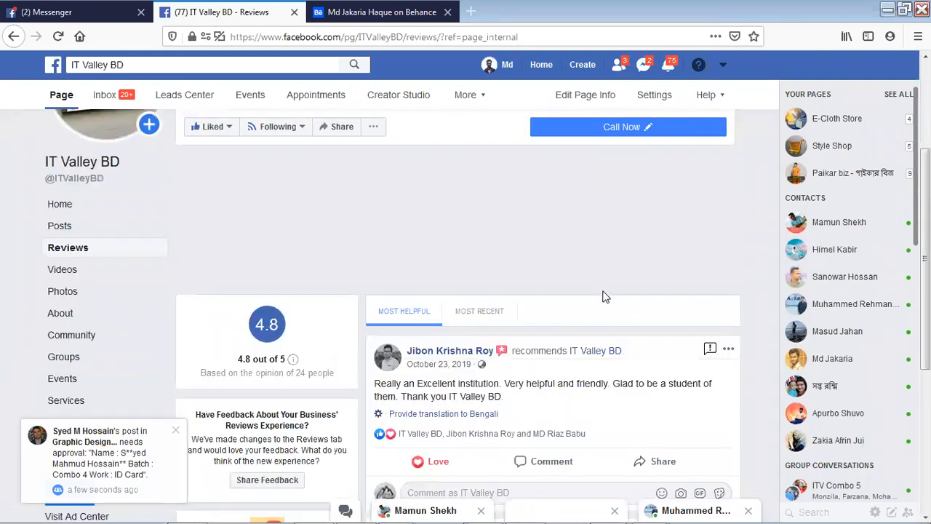
scroll(603, 297, down, 5)
scroll(603, 297, up, 4)
scroll(592, 298, up, 2)
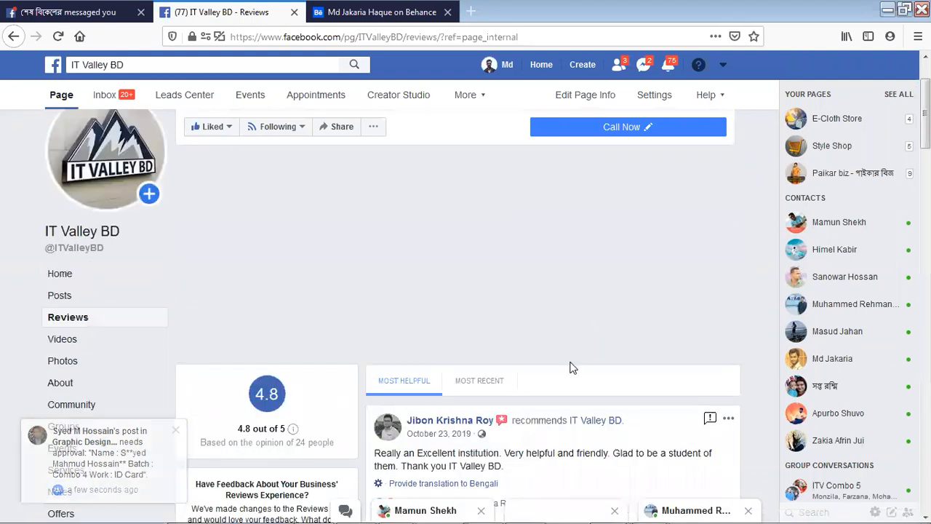
scroll(571, 368, down, 3)
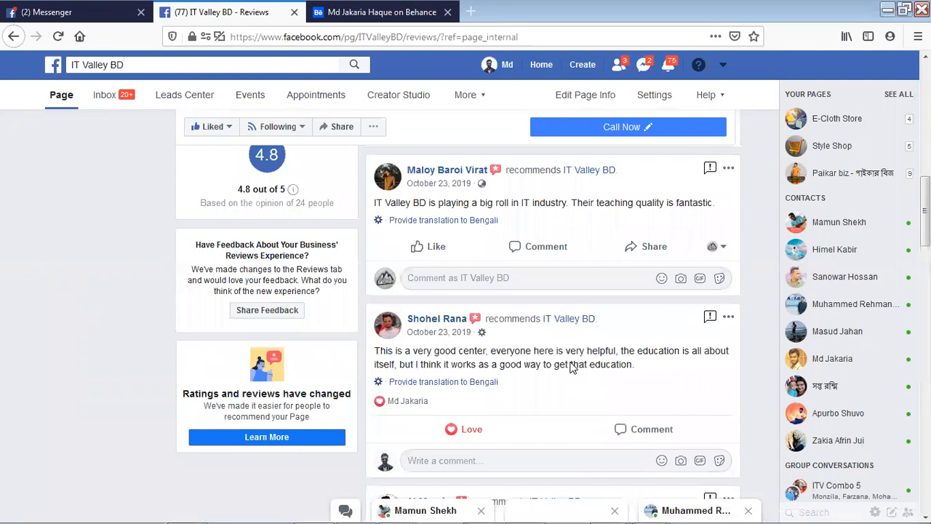
scroll(571, 367, down, 5)
scroll(572, 369, down, 5)
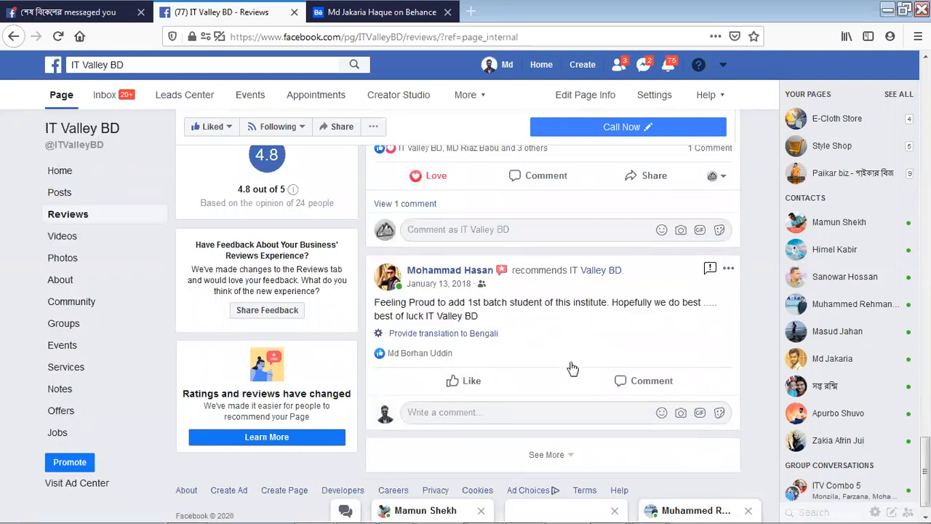
scroll(572, 368, down, 1)
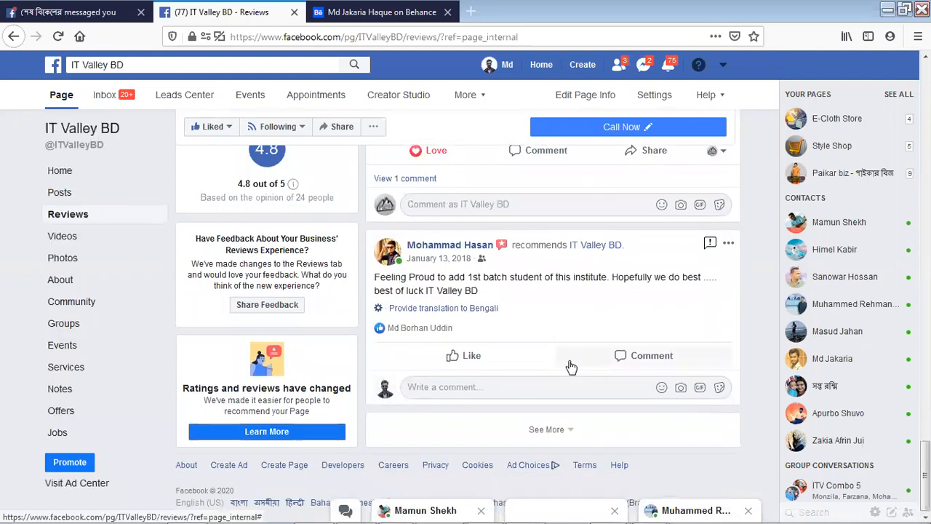
scroll(572, 366, up, 1)
scroll(572, 366, down, 1)
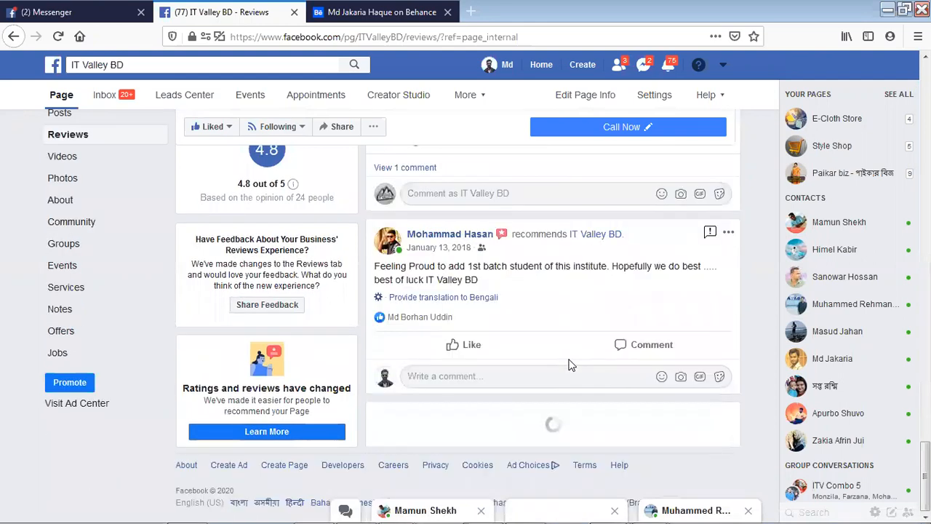
scroll(572, 366, down, 3)
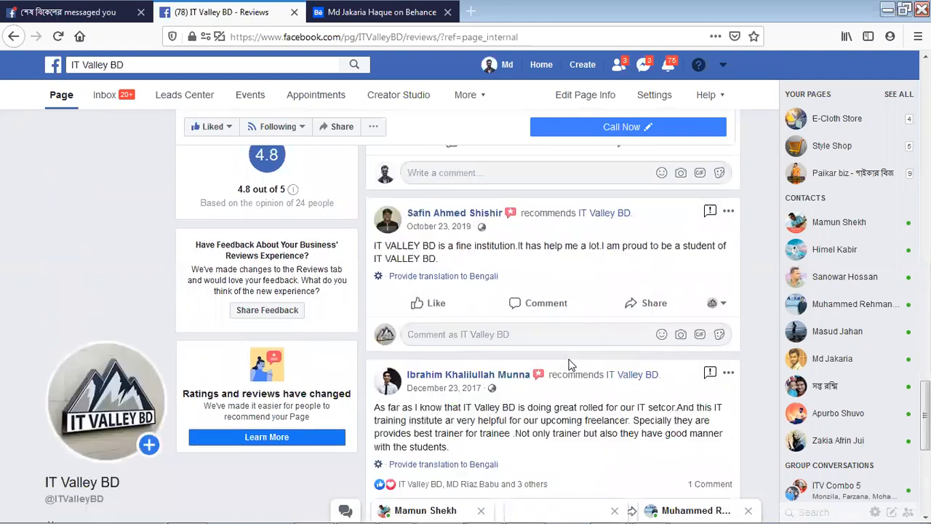
scroll(572, 365, down, 3)
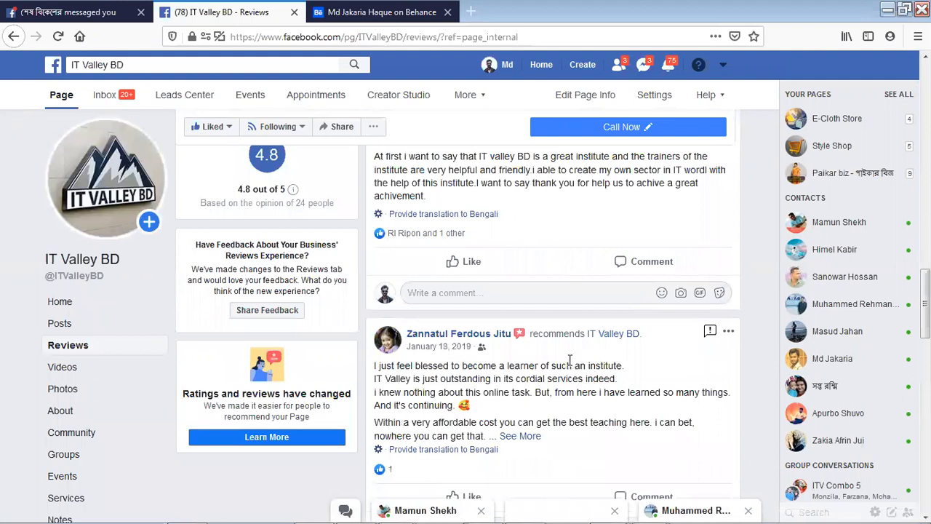
scroll(570, 360, up, 10)
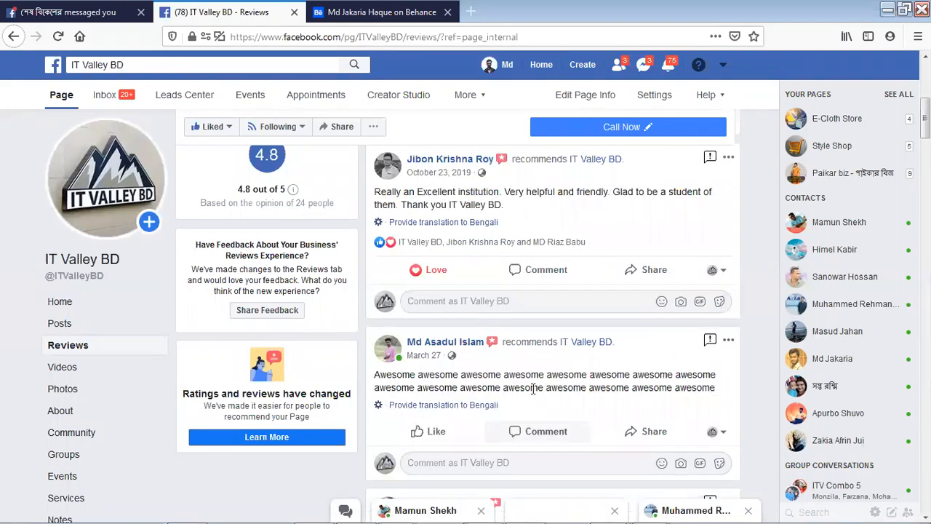
scroll(533, 389, up, 3)
scroll(536, 393, down, 2)
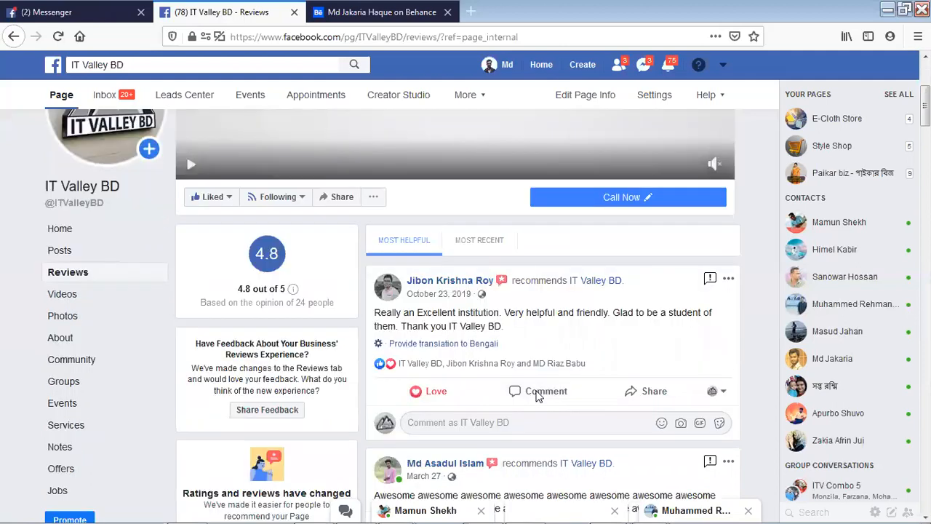
scroll(536, 393, down, 2)
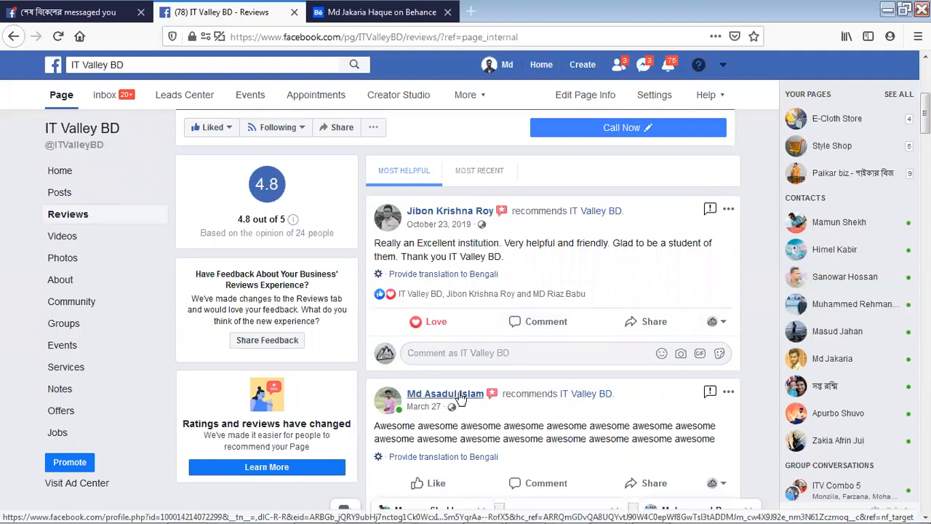
mouse_move(459, 398)
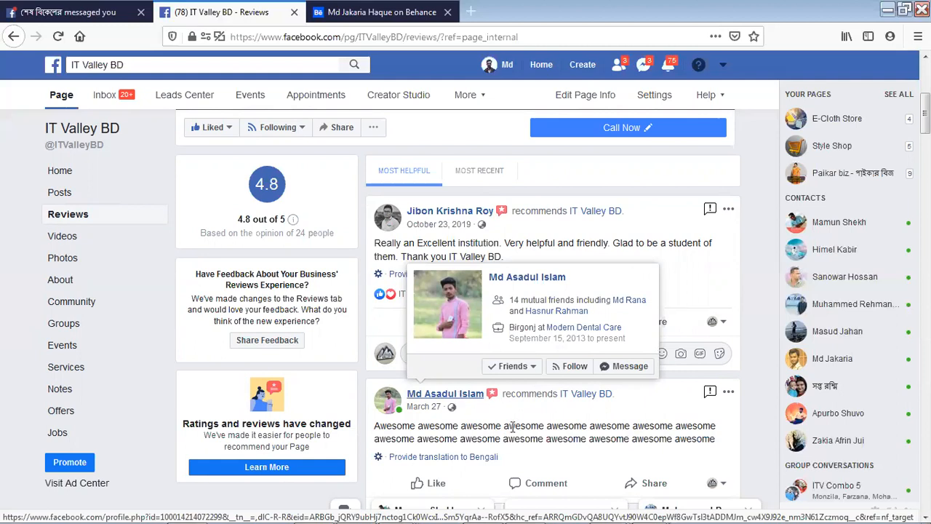
Step: Highlight the repeated 'awesome' review text, then clear the selection
drag(729, 448, 376, 426)
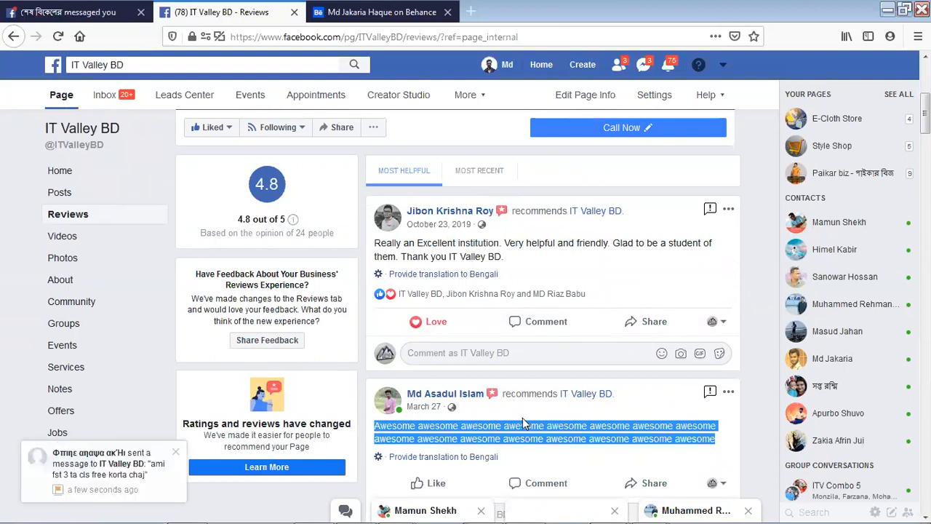
scroll(502, 420, down, 2)
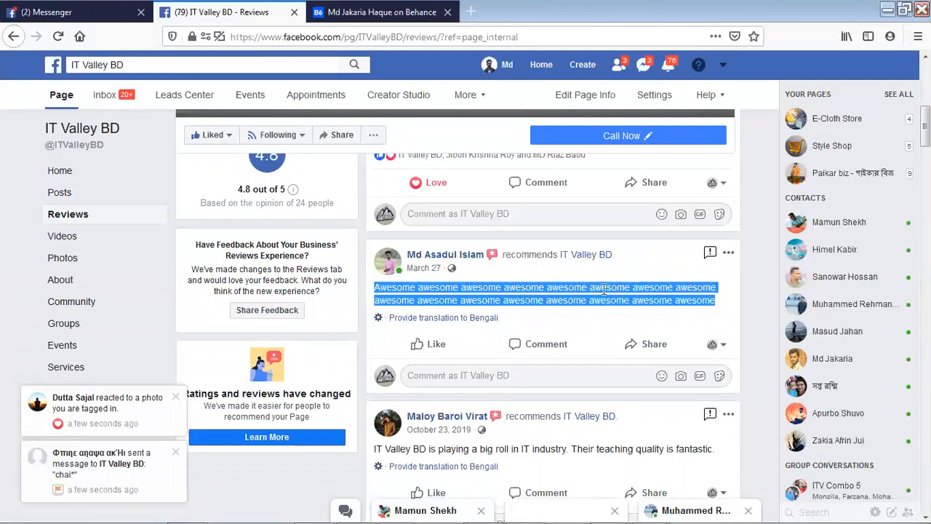
scroll(507, 334, up, 2)
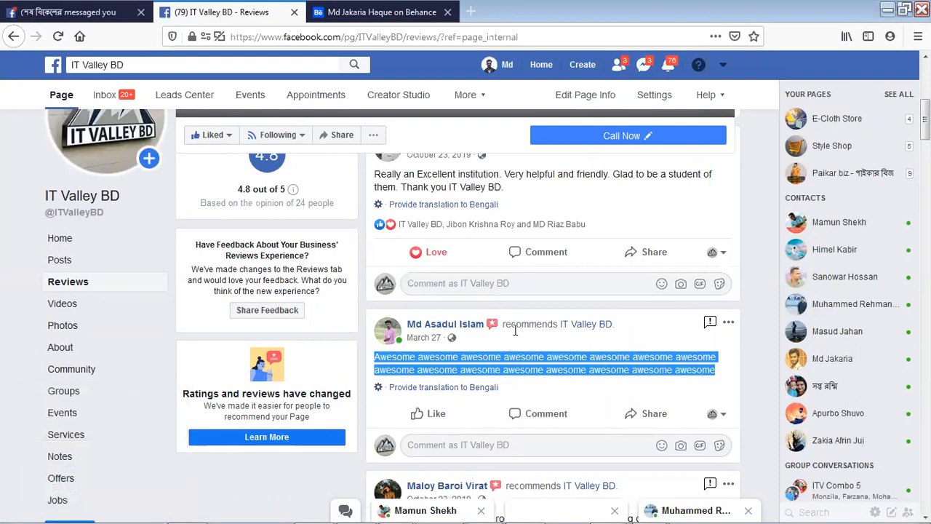
click(532, 342)
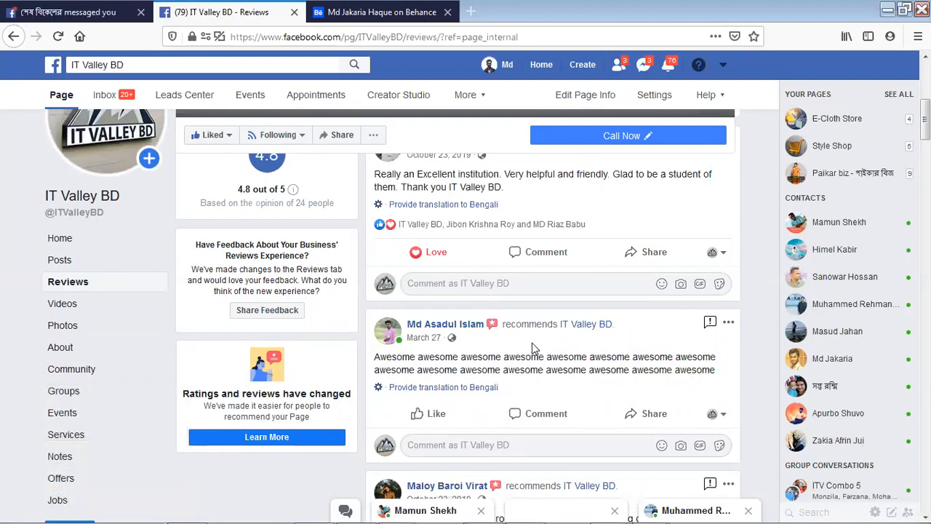
Step: Scroll further through the IT Valley BD reviews, then switch to the '(2) Messenger' tab
scroll(537, 350, up, 2)
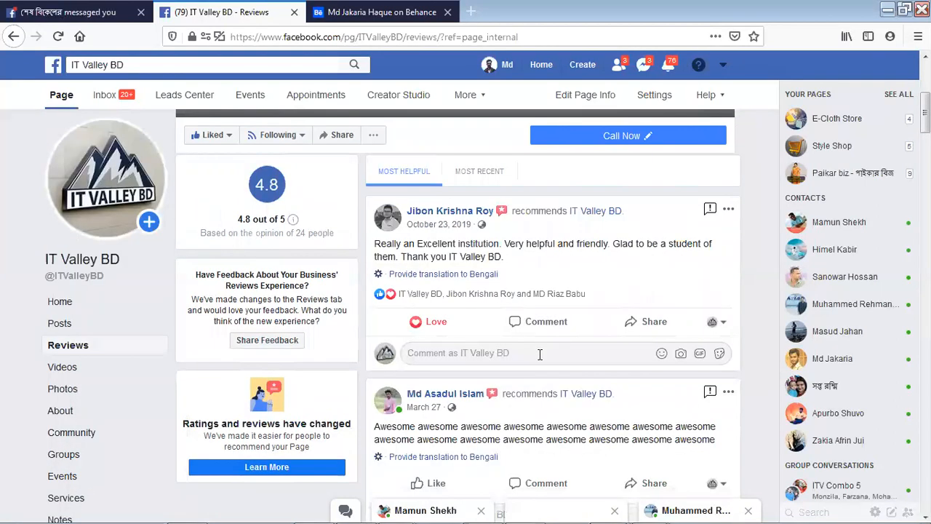
scroll(540, 354, down, 1)
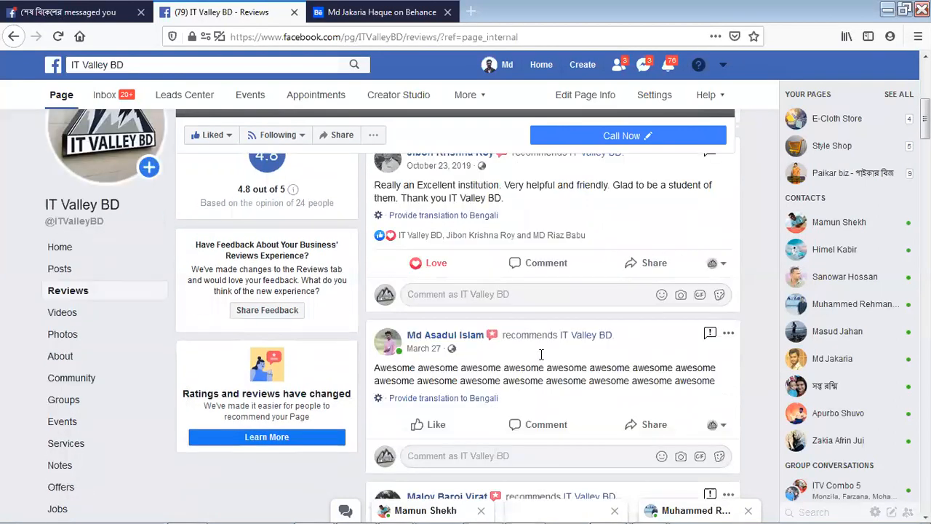
scroll(540, 355, up, 4)
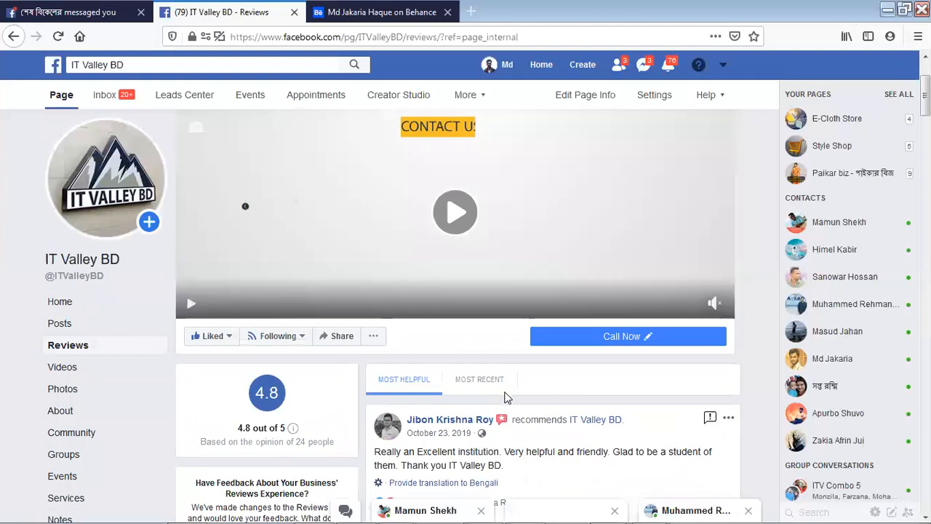
scroll(507, 398, down, 1)
scroll(315, 325, down, 1)
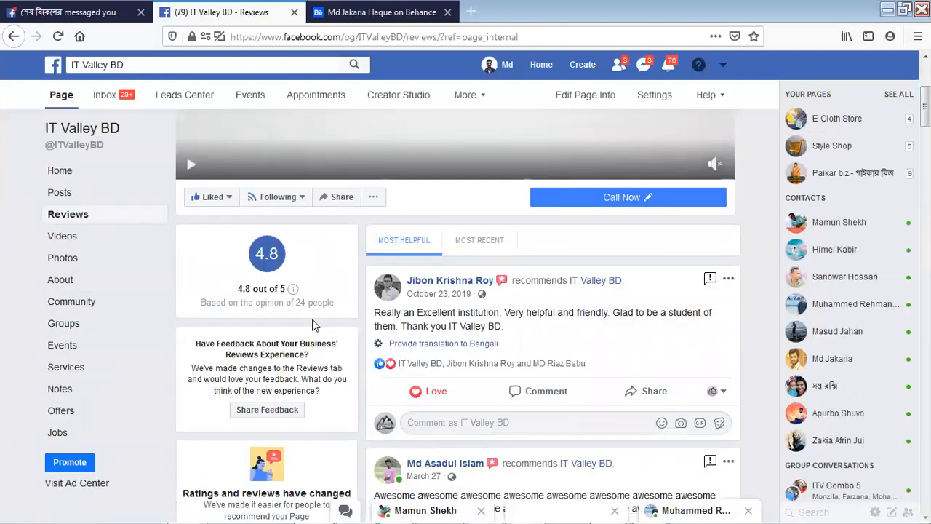
scroll(314, 325, down, 8)
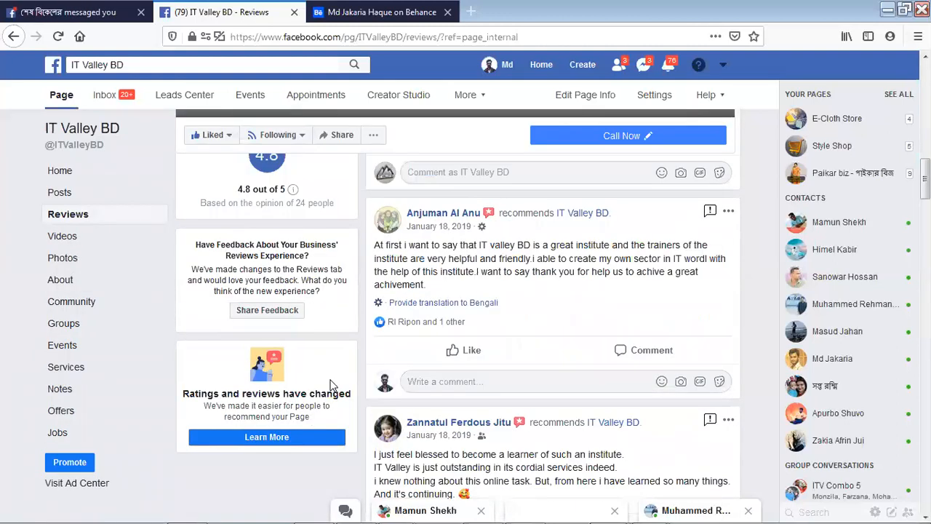
scroll(330, 383, down, 3)
scroll(331, 384, down, 3)
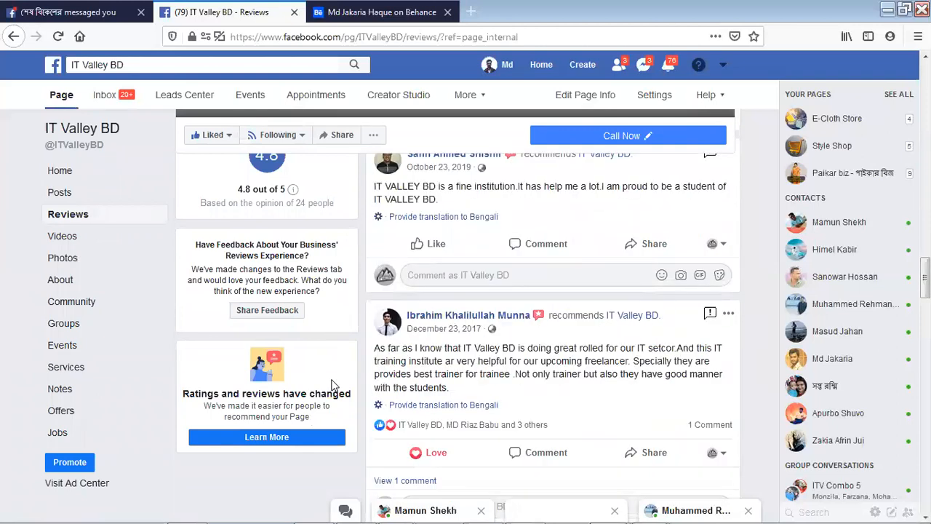
scroll(331, 383, down, 5)
scroll(329, 383, up, 3)
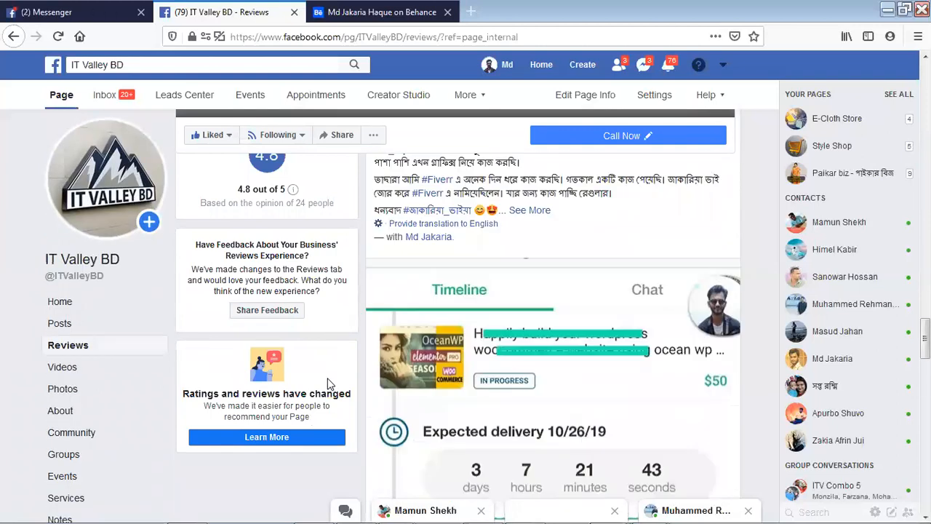
scroll(328, 379, up, 2)
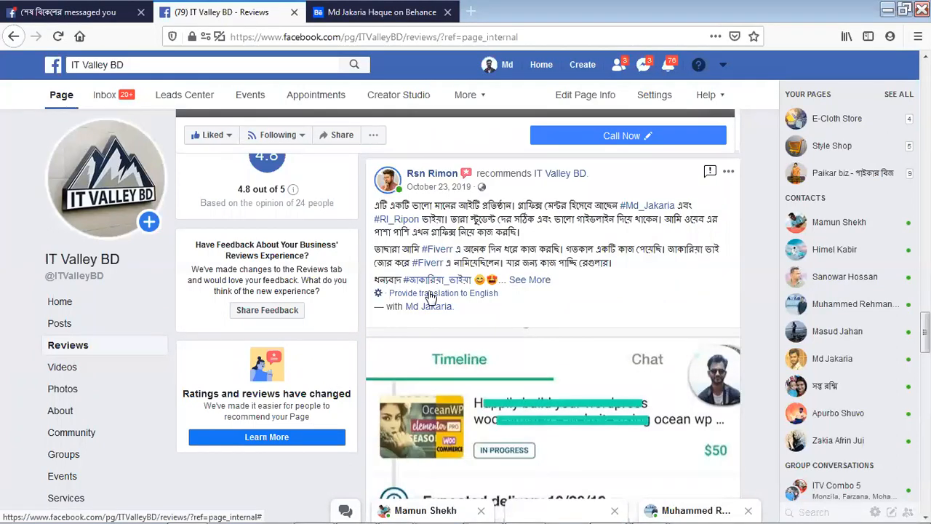
scroll(436, 291, down, 5)
scroll(429, 297, down, 10)
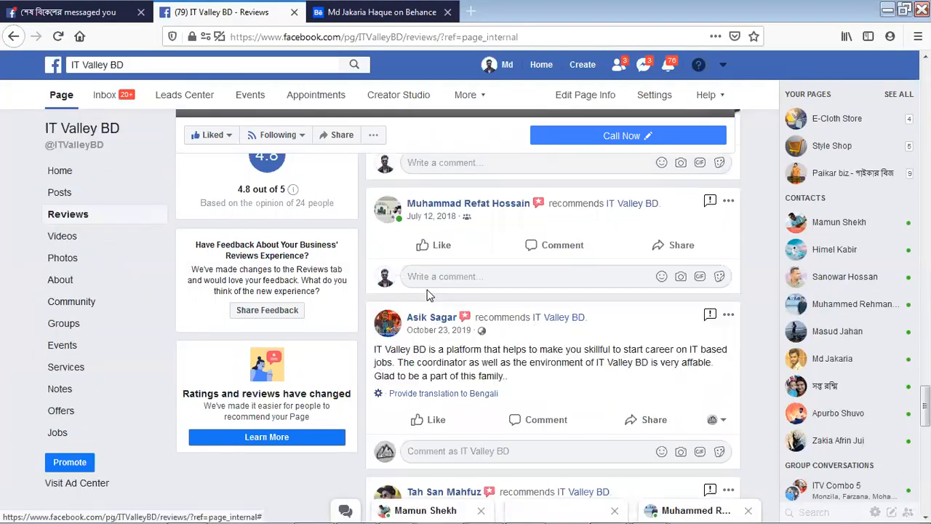
scroll(437, 297, down, 6)
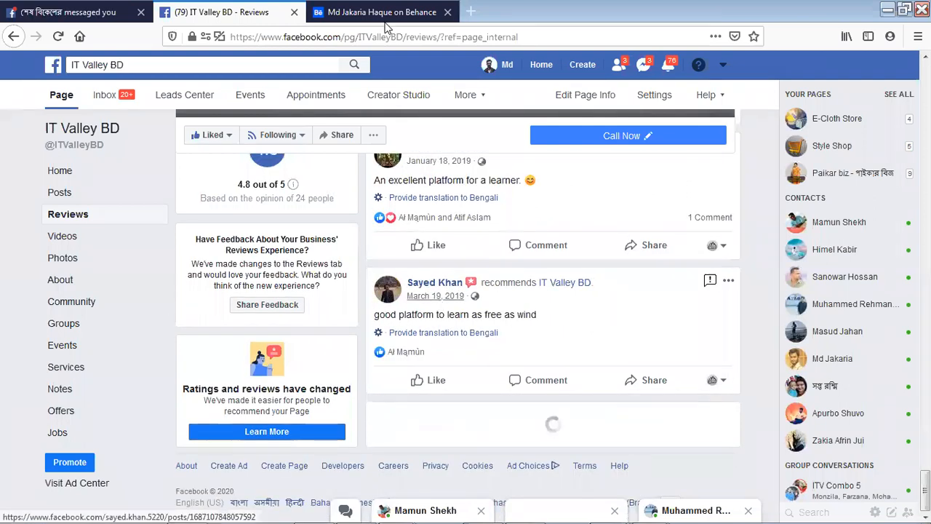
click(98, 16)
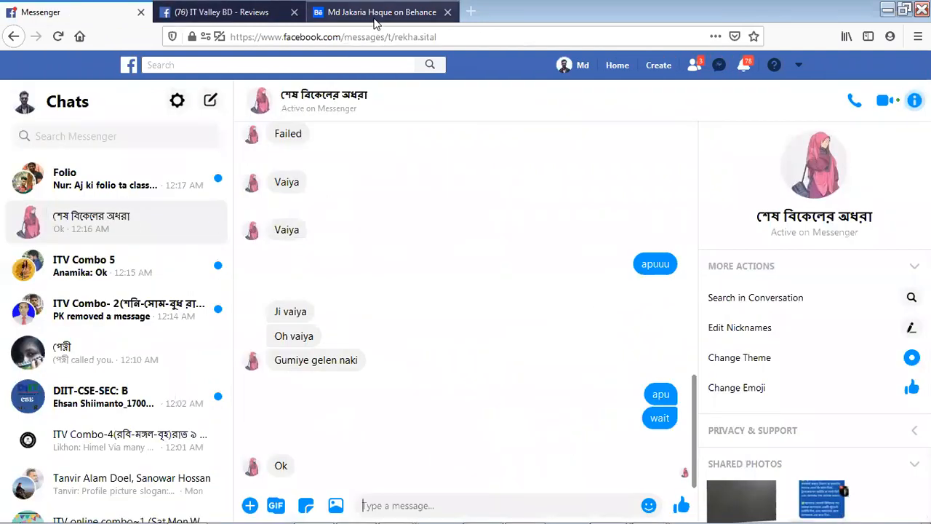